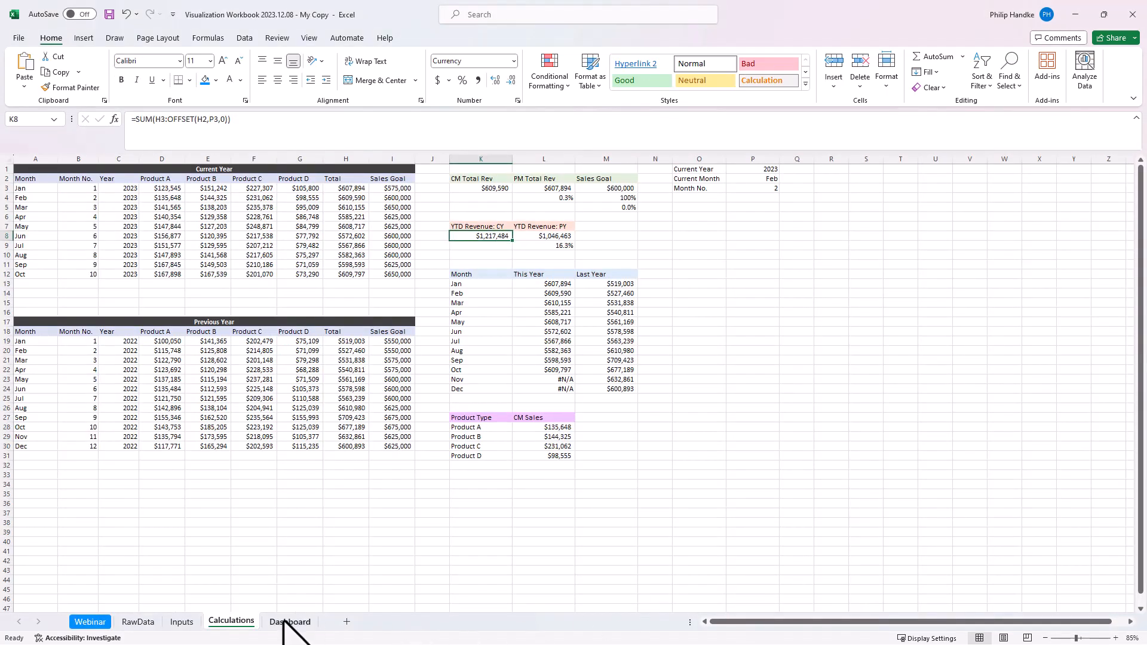
Step: On the Dashboard sheet, set the reporting month to May and the year to 2022
{"action": "left_click", "coordinate": [290, 622]}
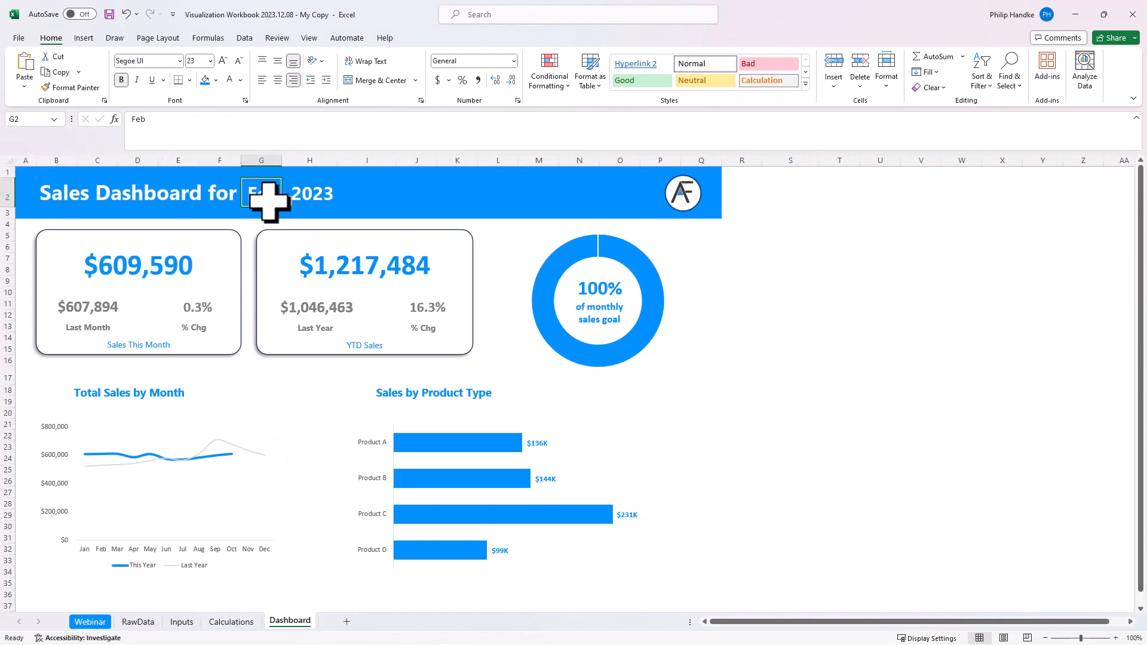
{"action": "left_click", "coordinate": [287, 202]}
{"action": "left_click", "coordinate": [273, 254]}
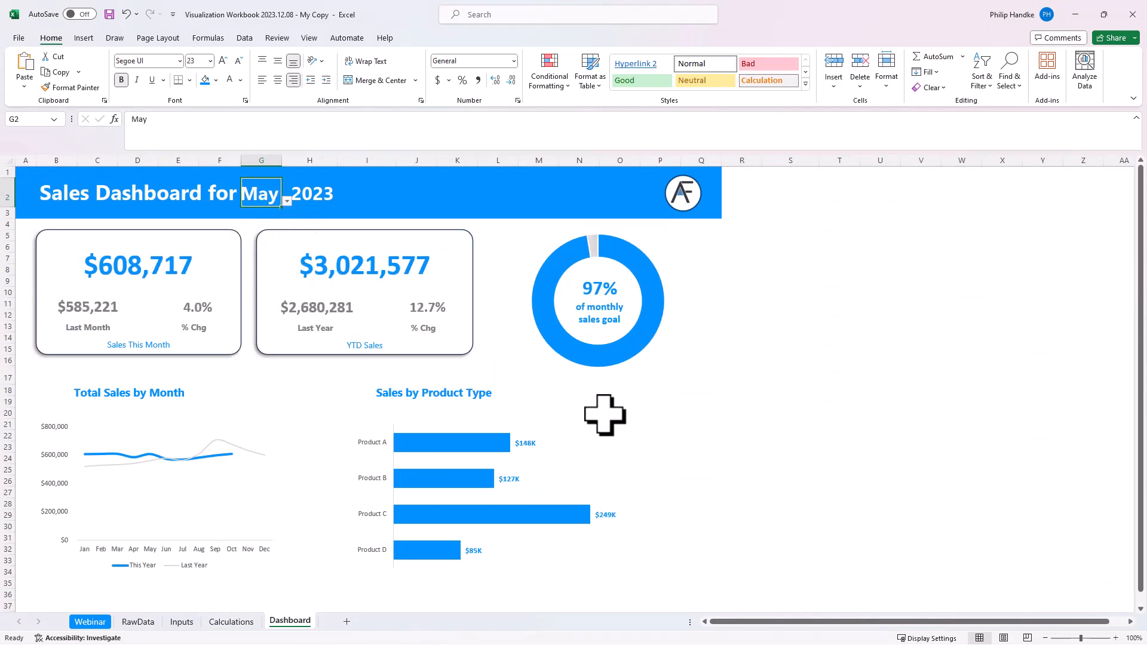
{"action": "left_click", "coordinate": [331, 200]}
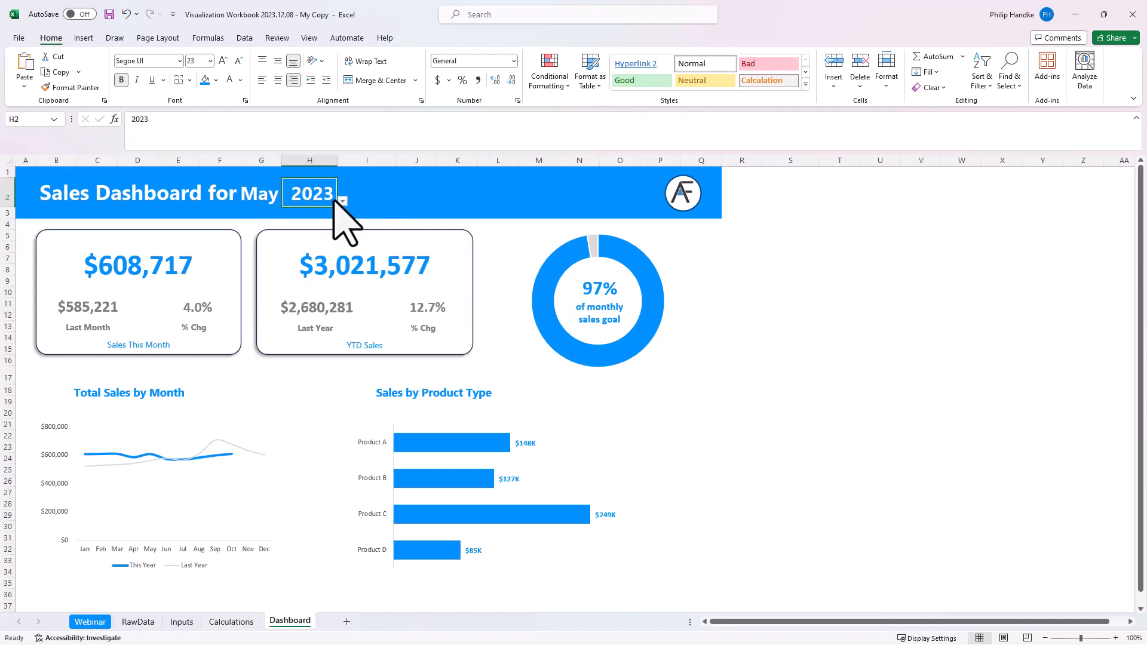
{"action": "left_click", "coordinate": [343, 201]}
{"action": "left_click", "coordinate": [325, 223]}
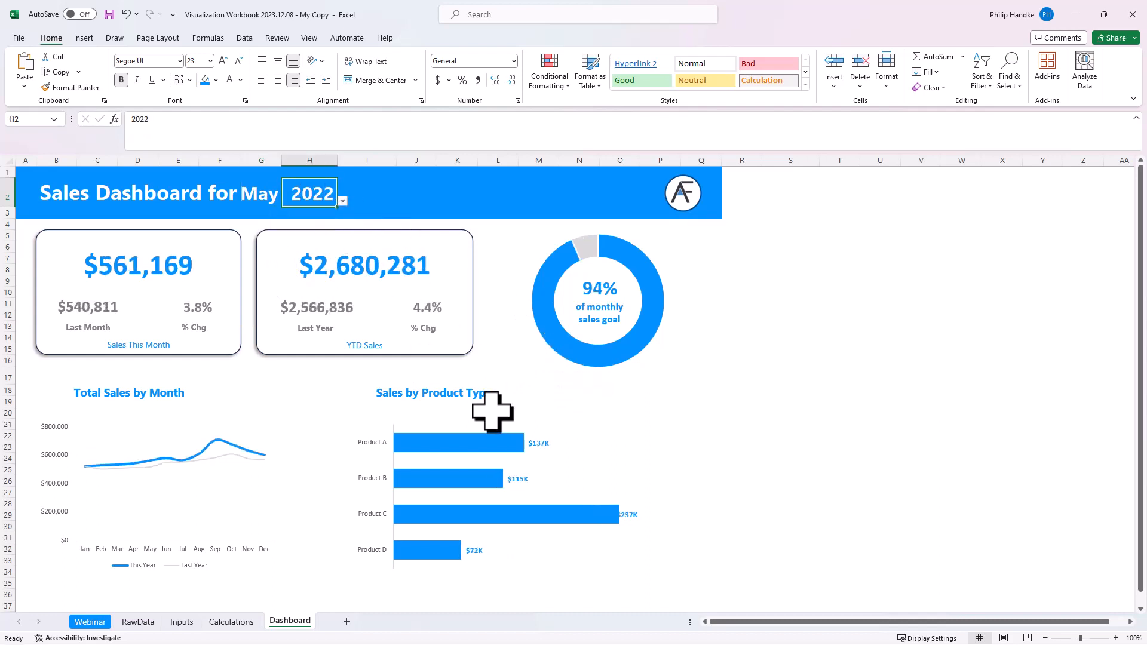
Step: Set the dashboard's reporting month to Mar
{"action": "left_click", "coordinate": [266, 197]}
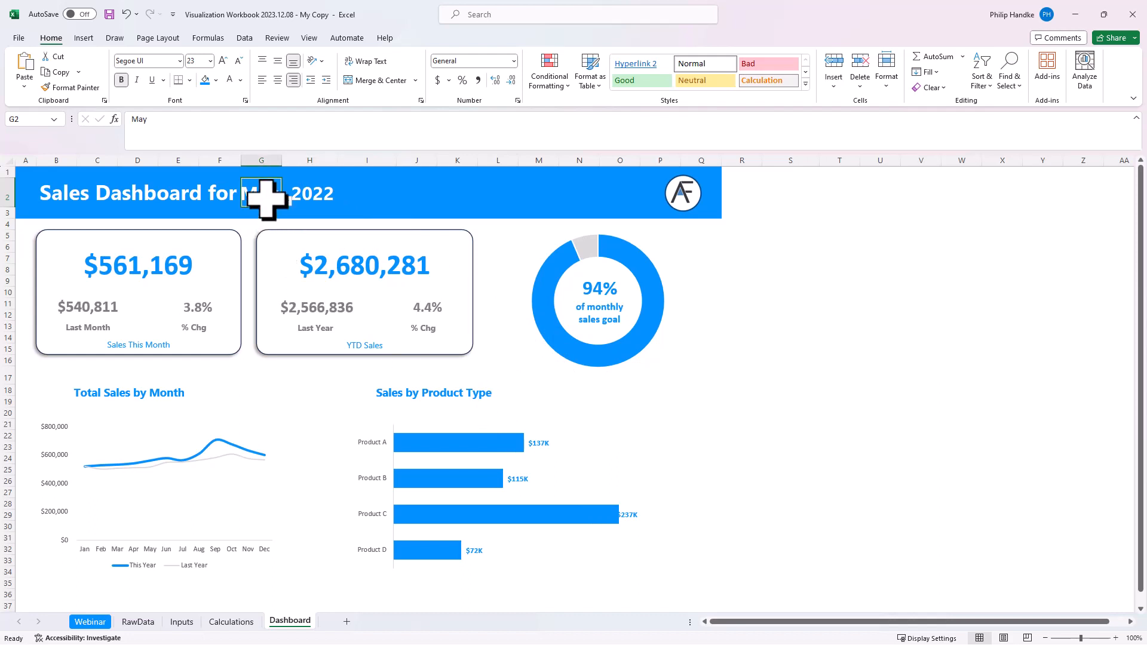
{"action": "left_click", "coordinate": [287, 201]}
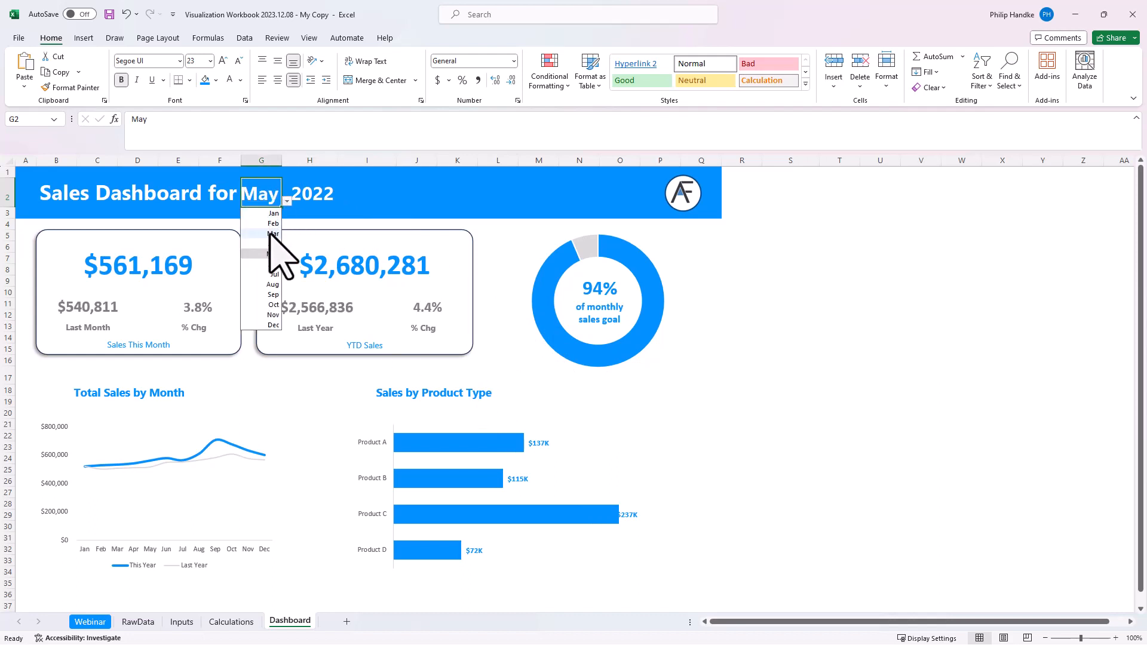
{"action": "left_click", "coordinate": [270, 234]}
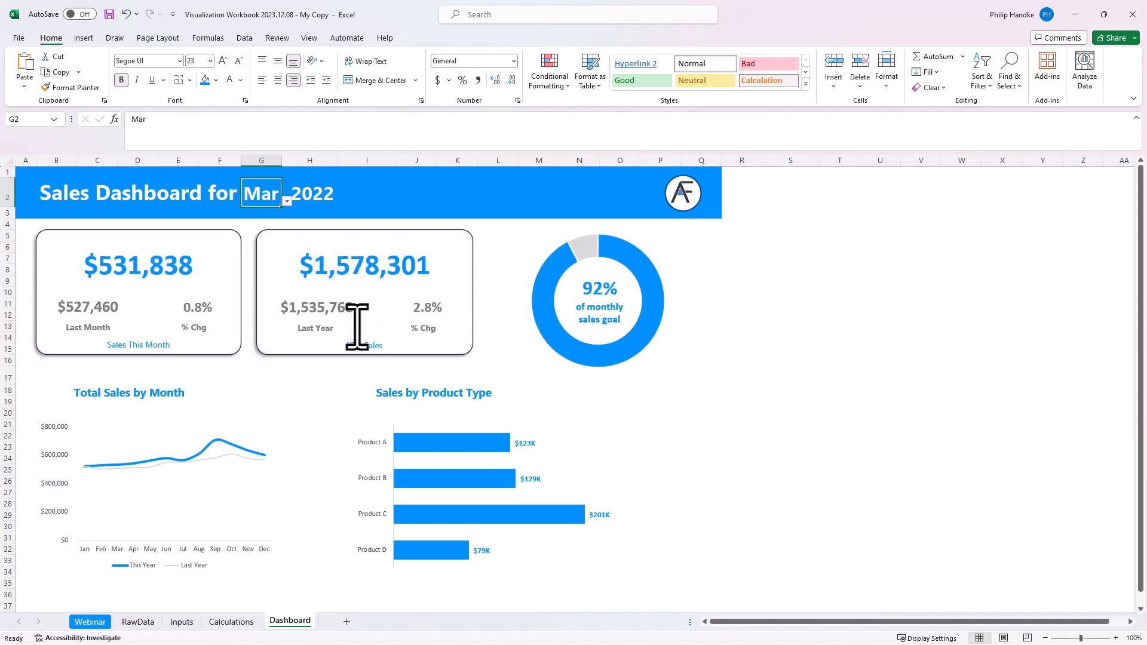
Step: Examine the current-year CM Total Rev and YTD Revenue formulas on the Calculations sheet
{"action": "left_click", "coordinate": [236, 623]}
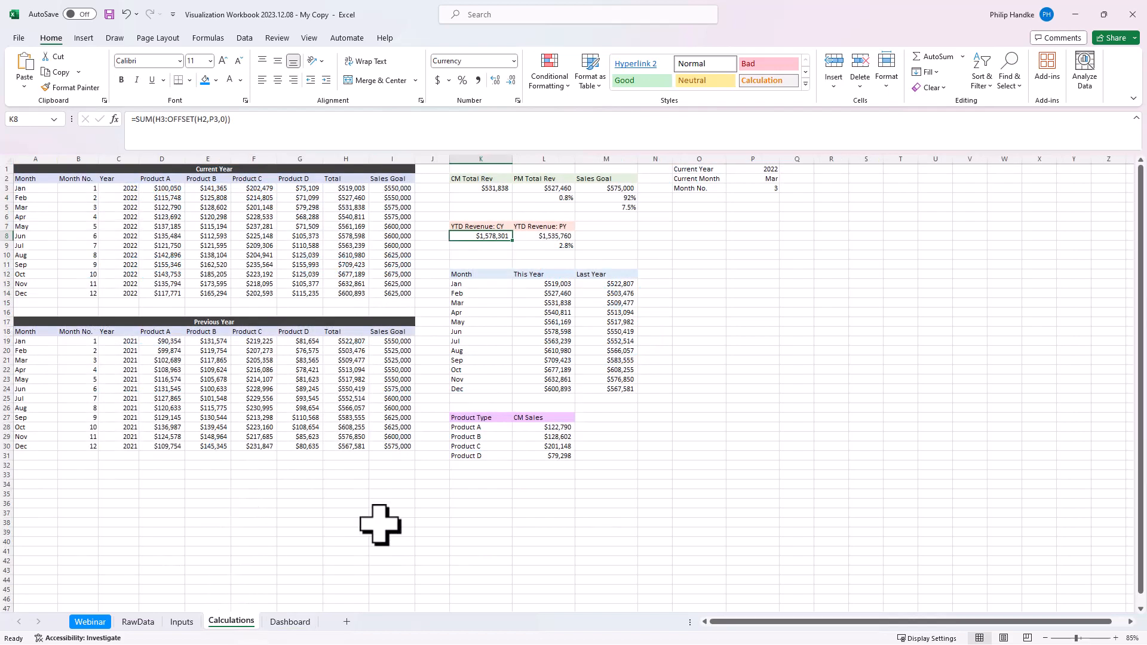
{"action": "left_click", "coordinate": [481, 187]}
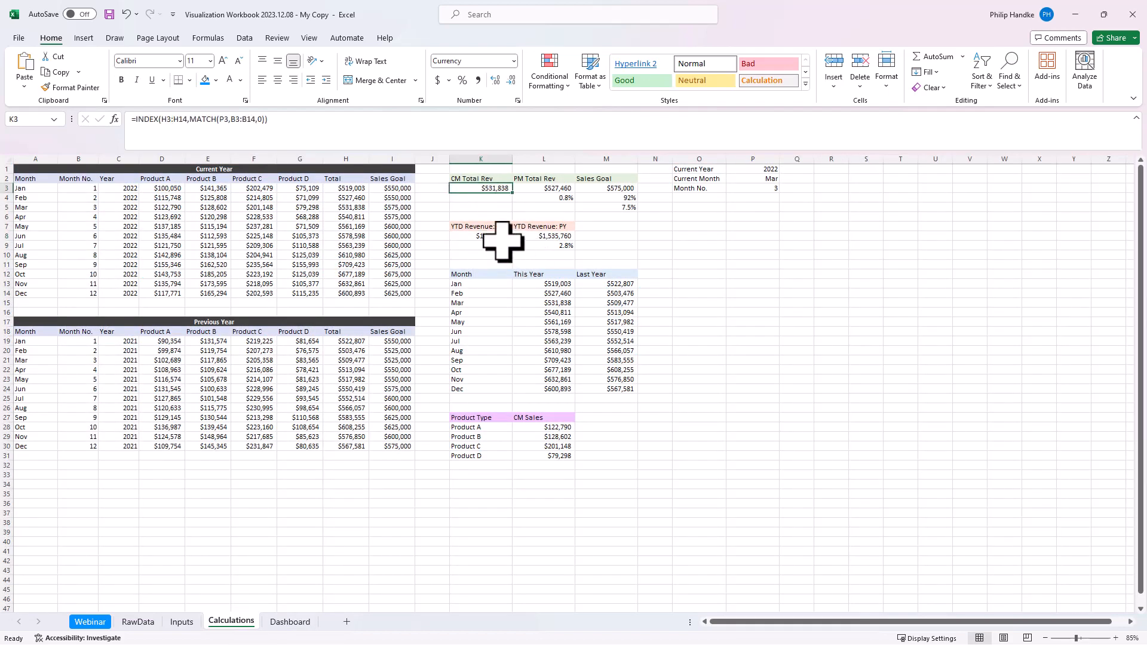
{"action": "left_click", "coordinate": [500, 237], "text": "ctrl"}
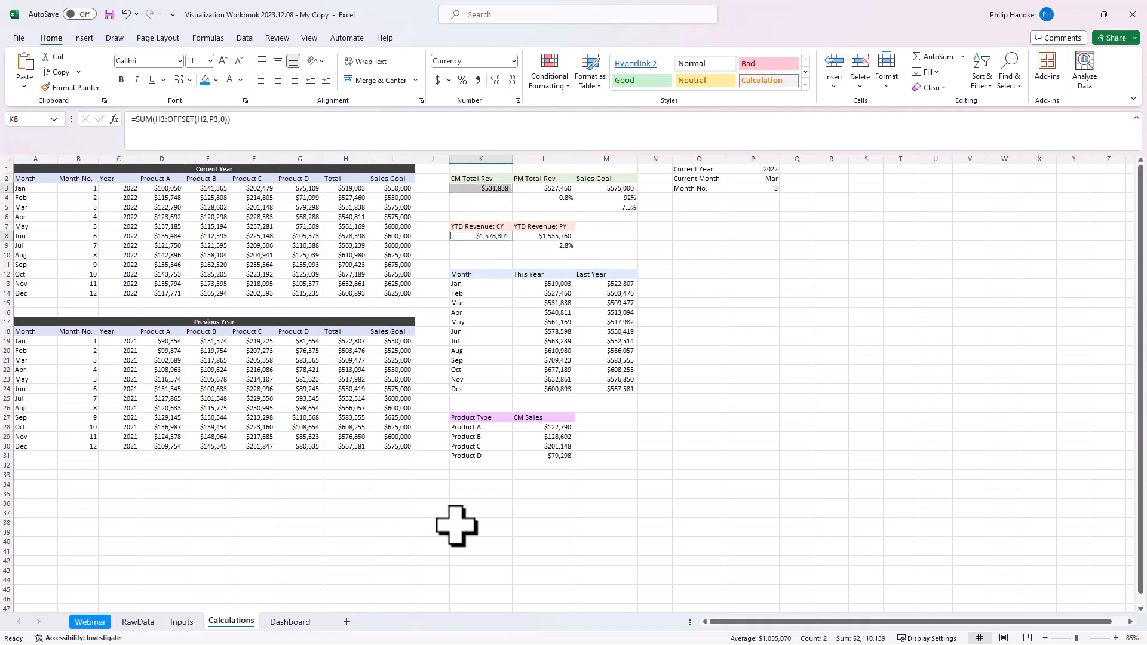
Step: Set the dashboard's reporting month to Jun and check the CM Total Rev formula on the Calculations sheet
{"action": "left_click", "coordinate": [280, 623]}
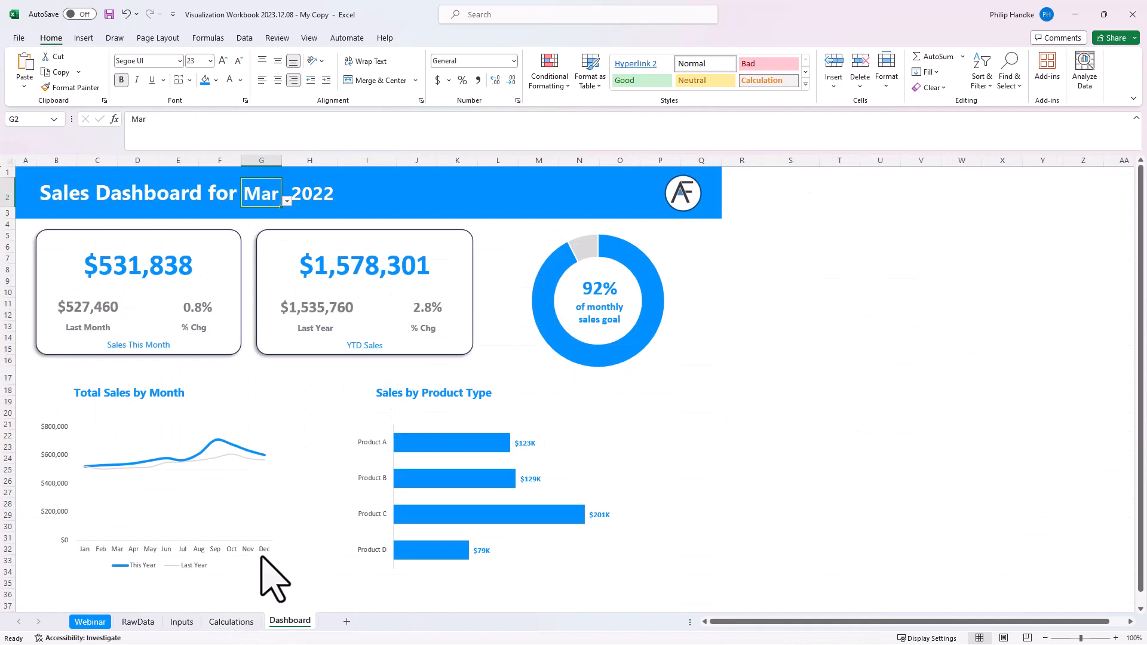
{"action": "left_click", "coordinate": [287, 201]}
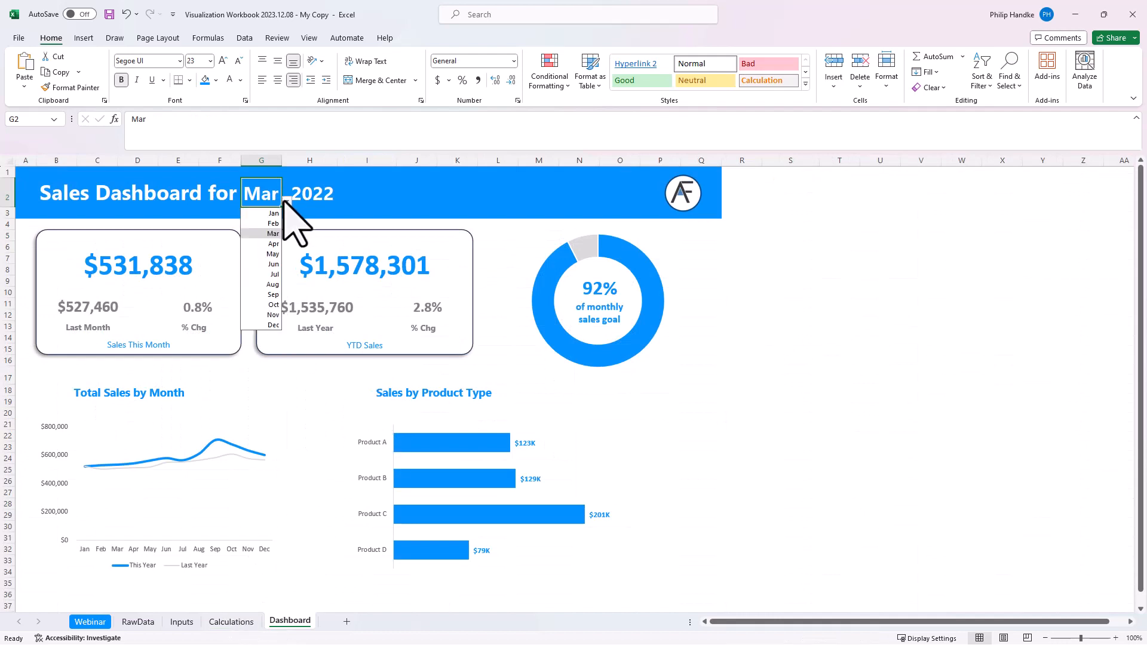
{"action": "left_click", "coordinate": [273, 264]}
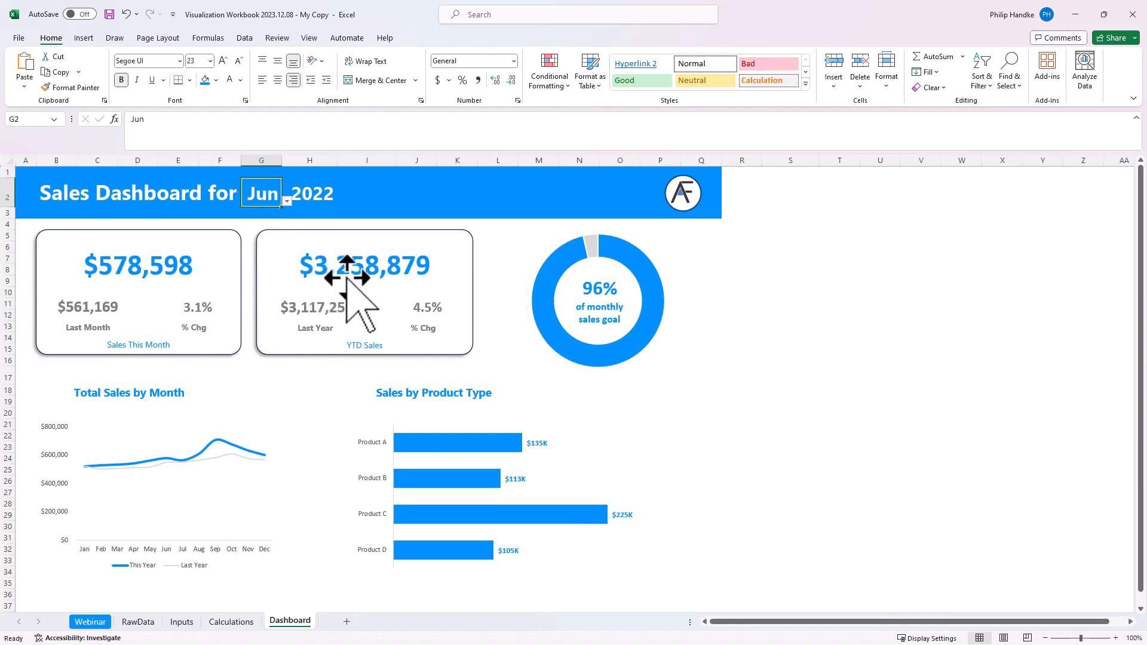
{"action": "left_click", "coordinate": [231, 622]}
{"action": "left_click", "coordinate": [464, 186]}
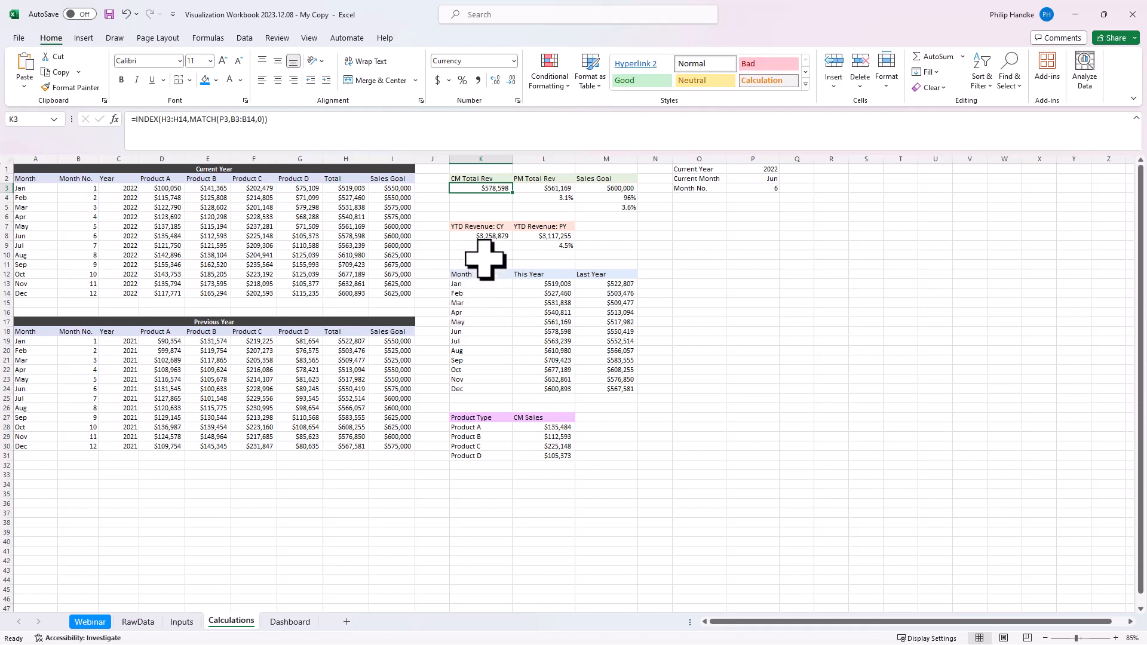
Step: Switch to the unfinished workbook Visualization Workbook 2023.12.08 and examine its Calculations, Dashboard and RawData sheets
{"action": "left_click", "coordinate": [1074, 12]}
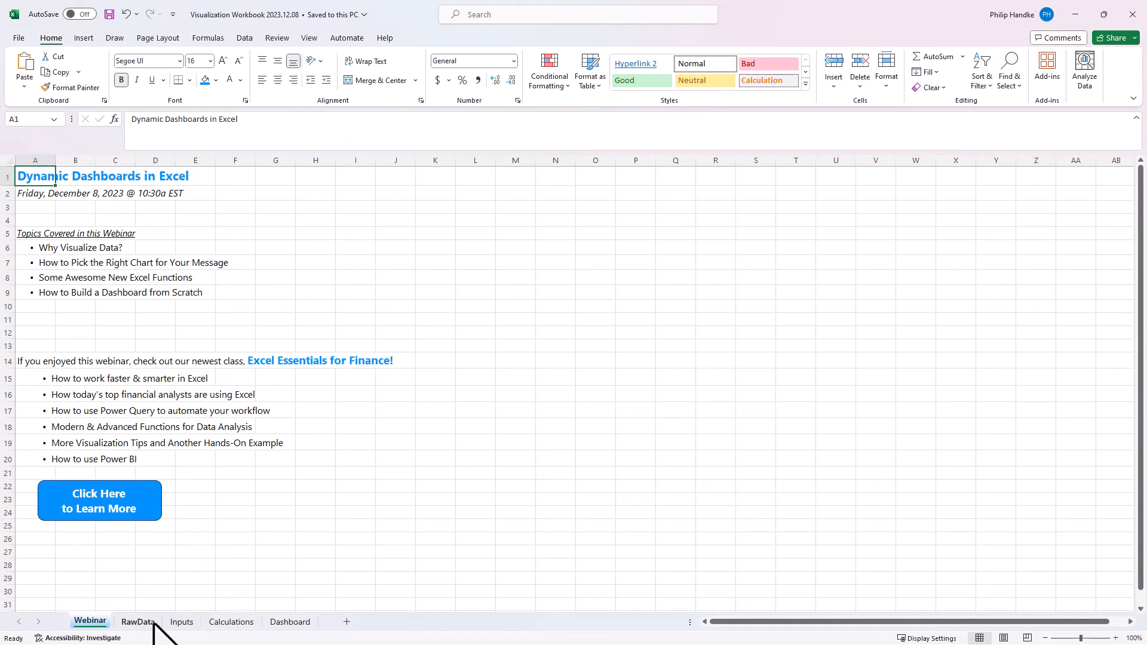
{"action": "left_click", "coordinate": [232, 621]}
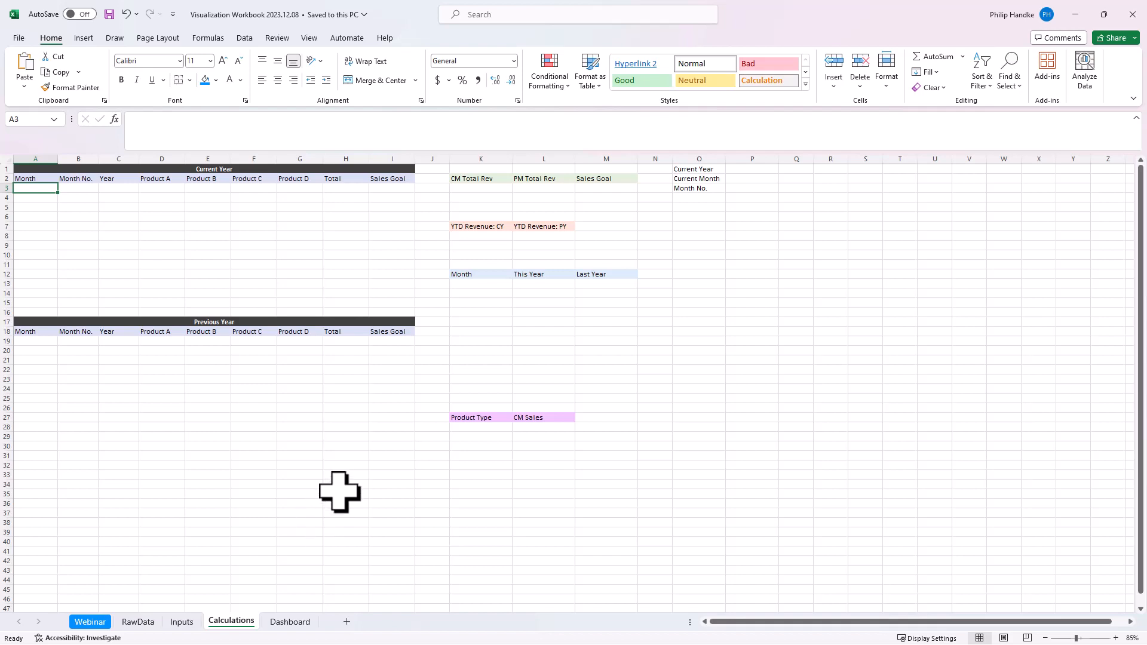
{"action": "left_click", "coordinate": [281, 622]}
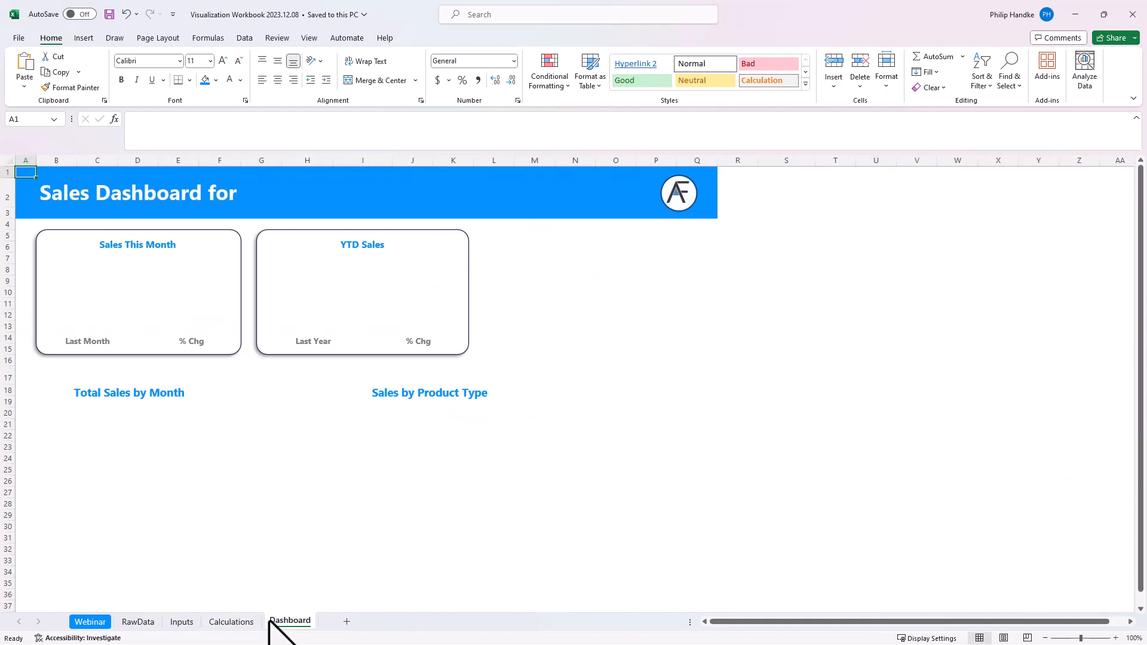
{"action": "left_click", "coordinate": [151, 622]}
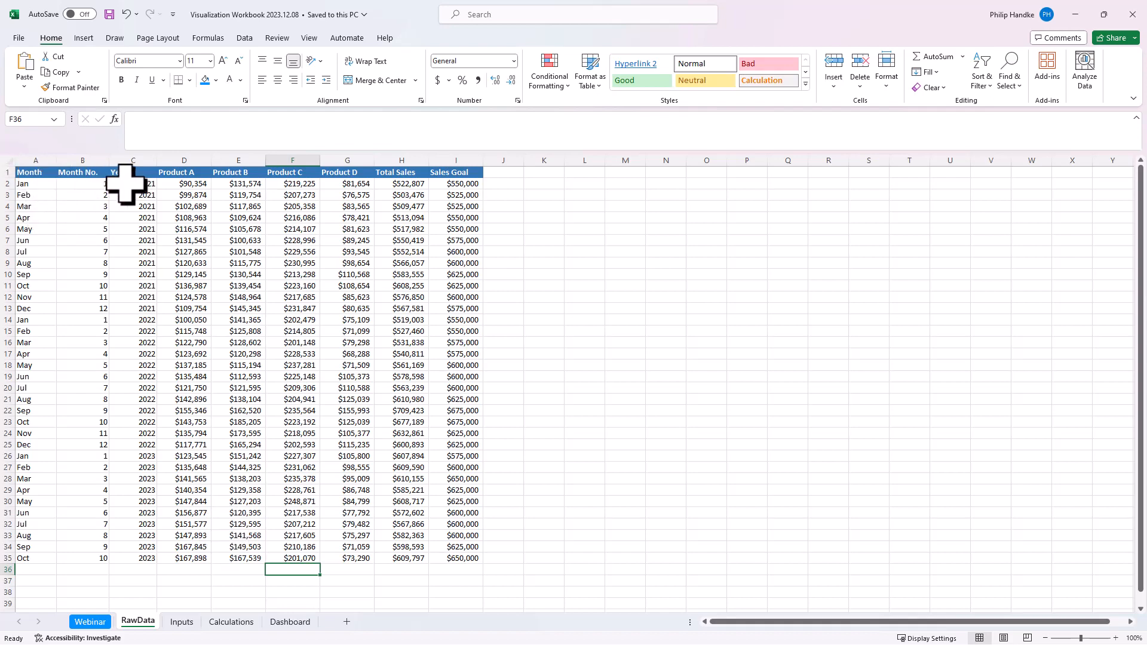
{"action": "left_click", "coordinate": [124, 558]}
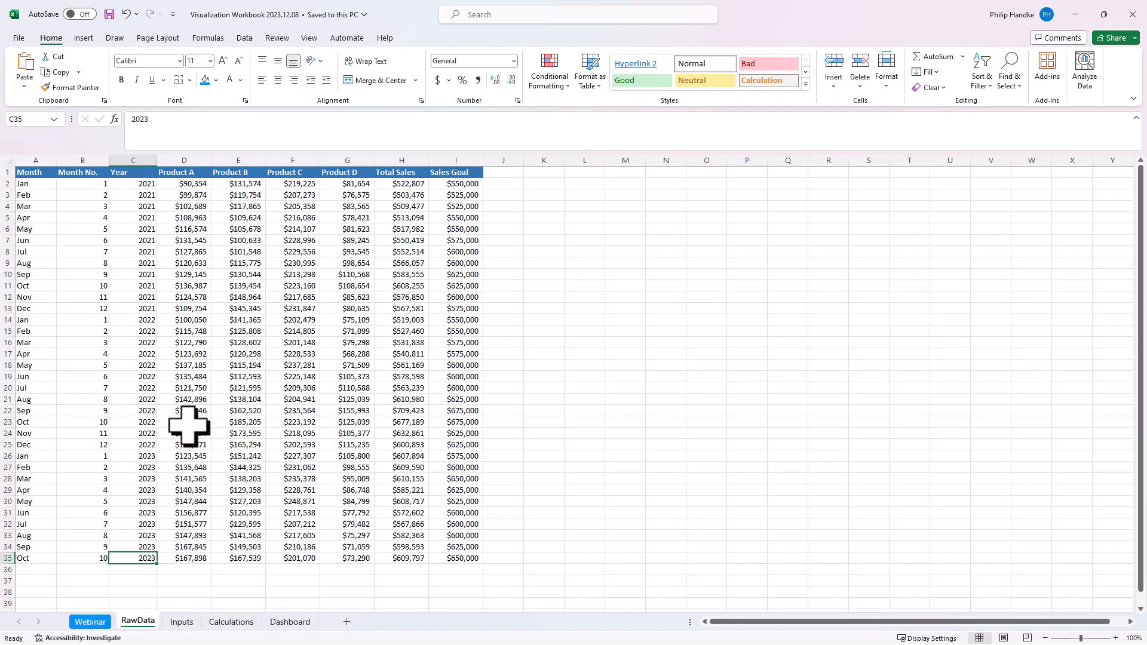
{"action": "left_click", "coordinate": [207, 377]}
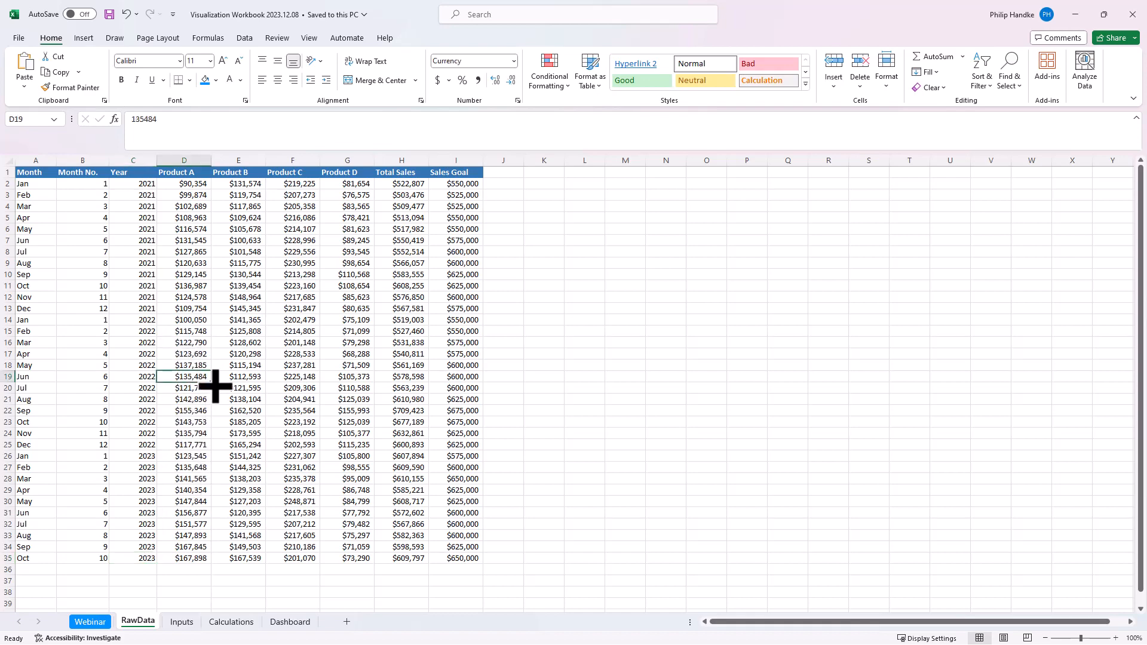
{"action": "left_click", "coordinate": [83, 38]}
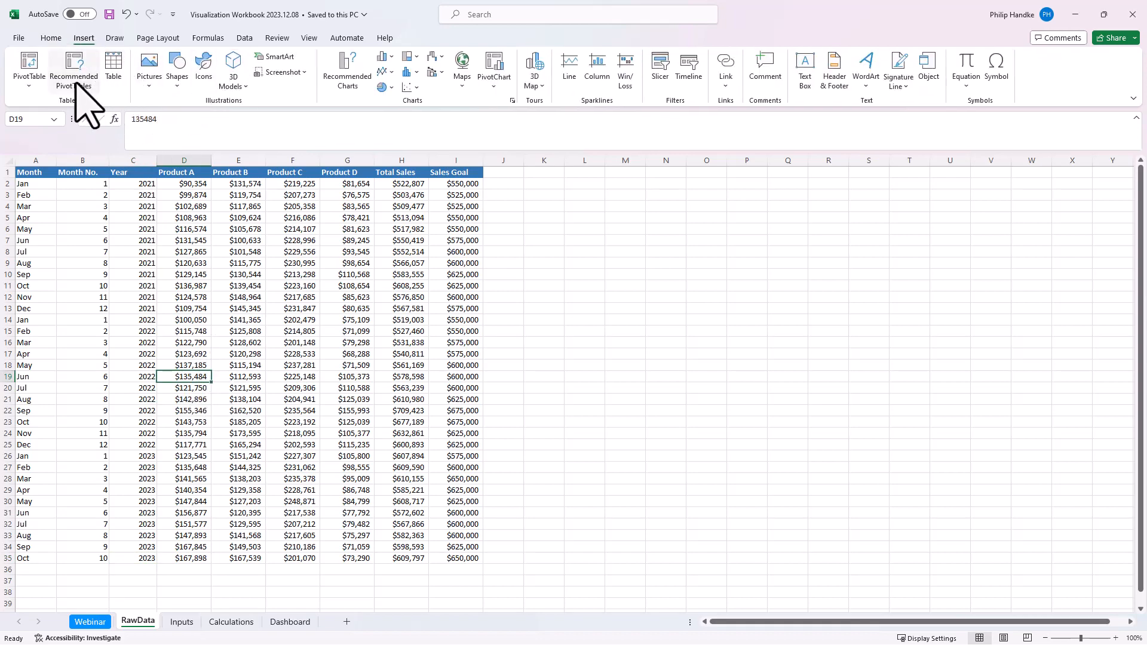
{"action": "left_click", "coordinate": [113, 66]}
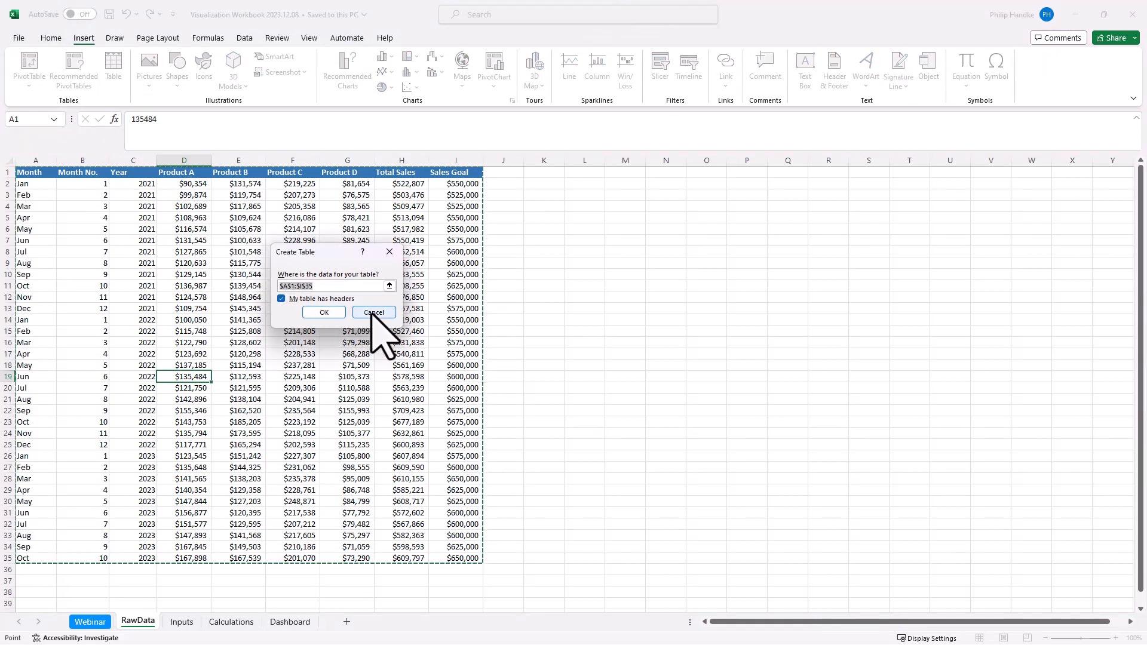
{"action": "left_click", "coordinate": [374, 312]}
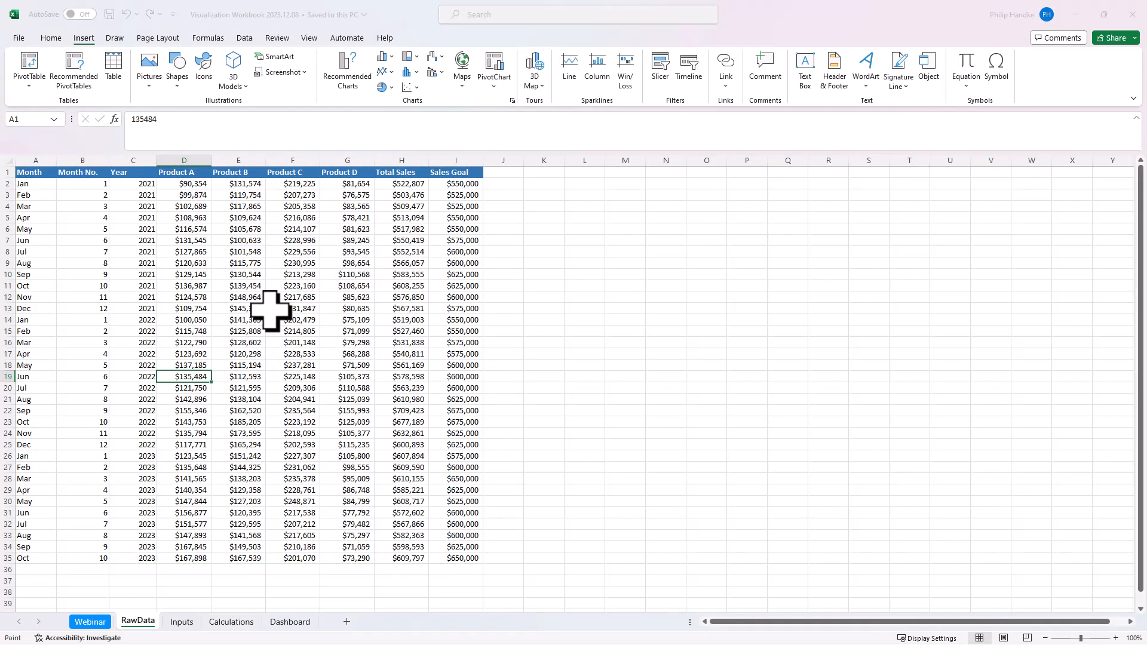
Step: Convert the RawData range A1:I35 into a table with headers and set its table style to None
{"action": "key", "text": "ctrl+t"}
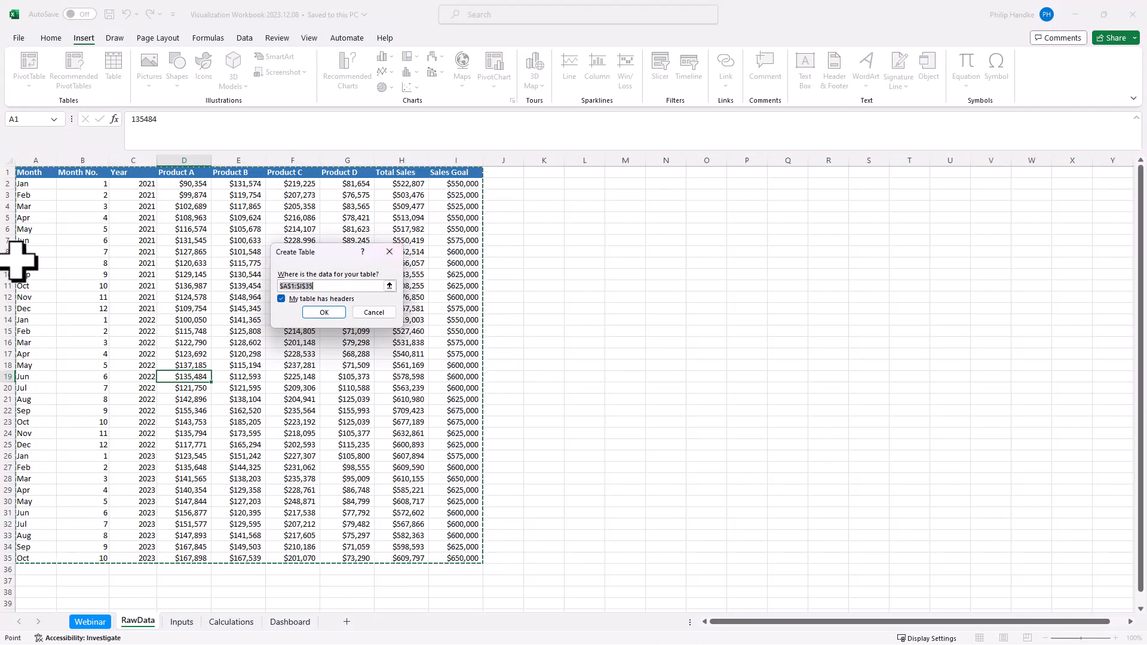
{"action": "left_click", "coordinate": [314, 312]}
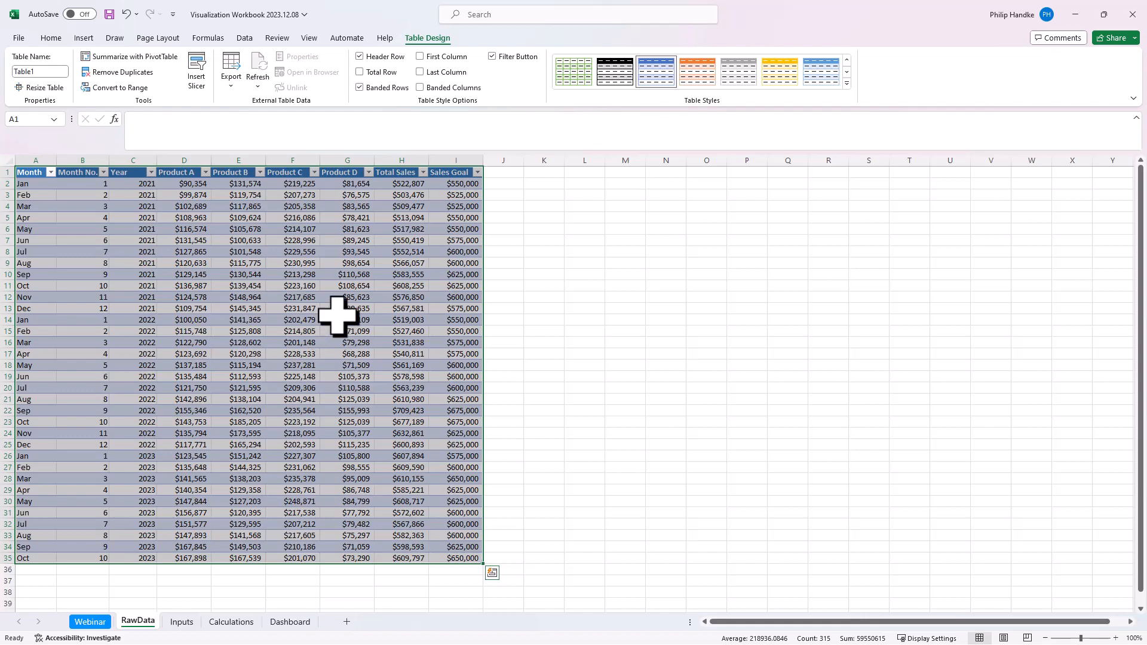
{"action": "left_click", "coordinate": [847, 60]}
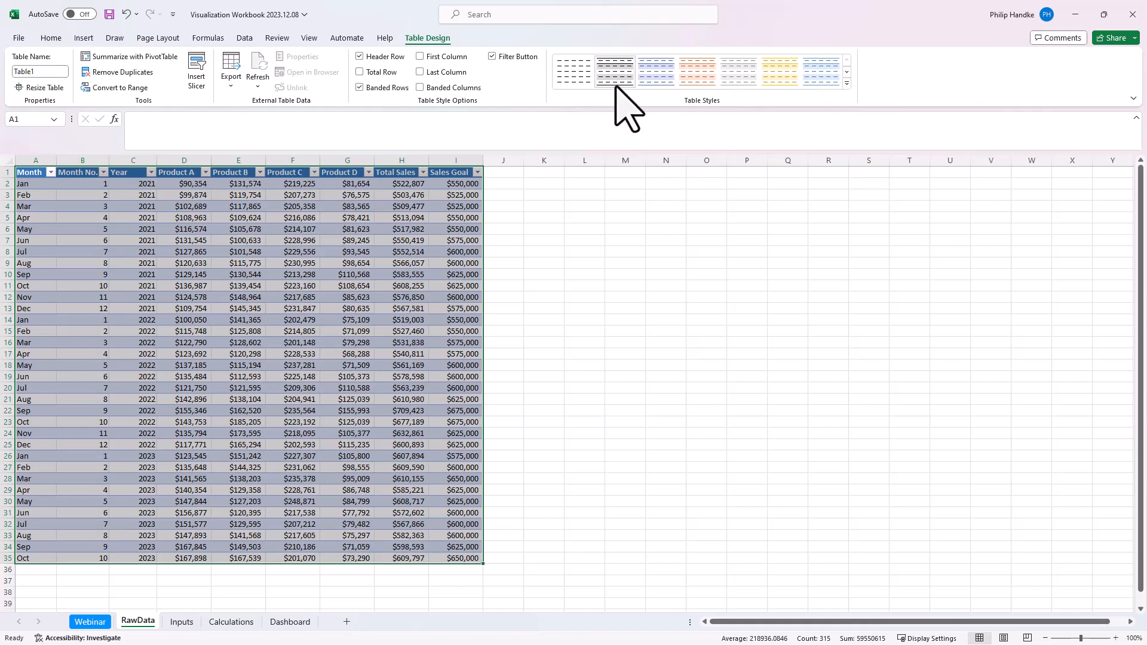
{"action": "left_click", "coordinate": [570, 73]}
{"action": "left_click", "coordinate": [562, 289]}
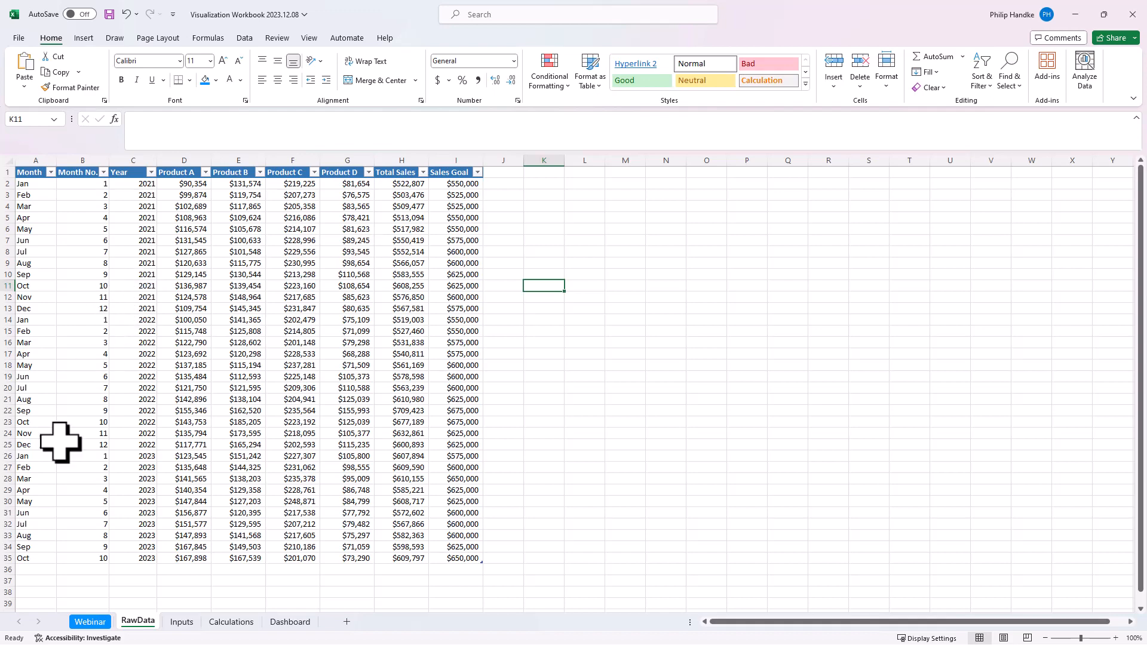
{"action": "left_click", "coordinate": [35, 570]}
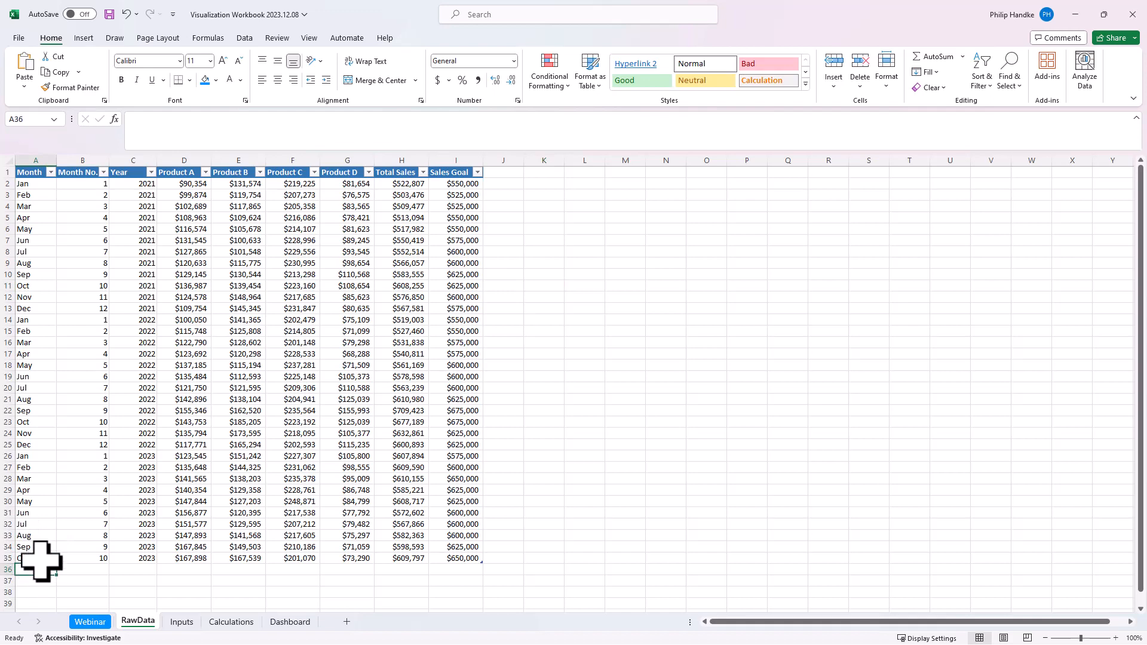
{"action": "left_click", "coordinate": [170, 622]}
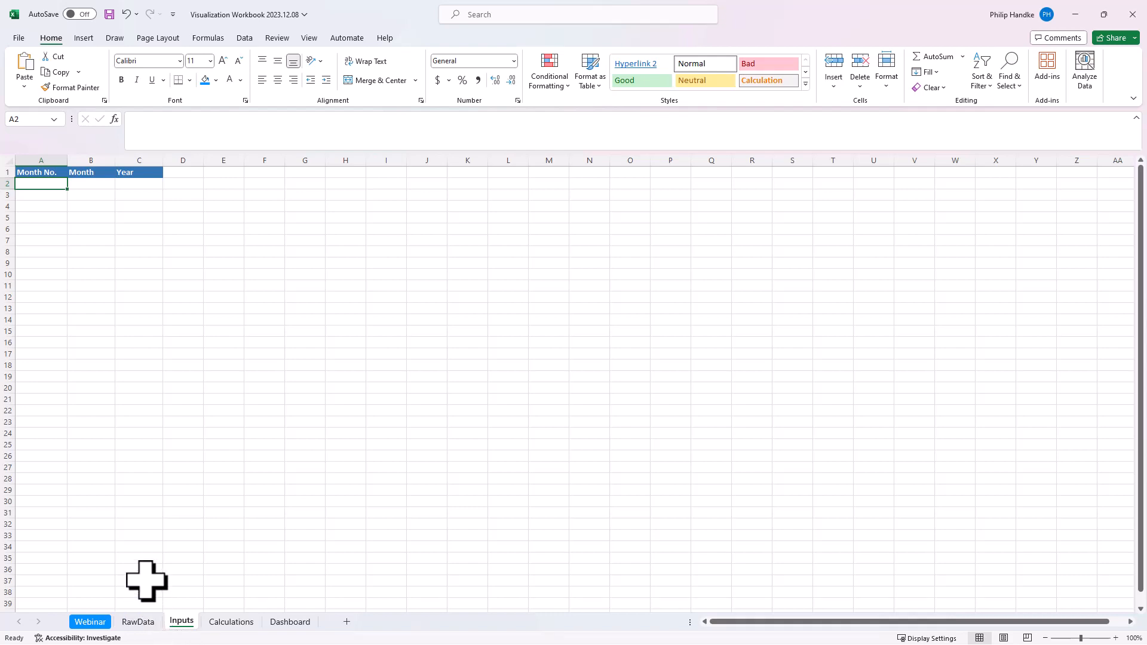
{"action": "type", "text": "="}
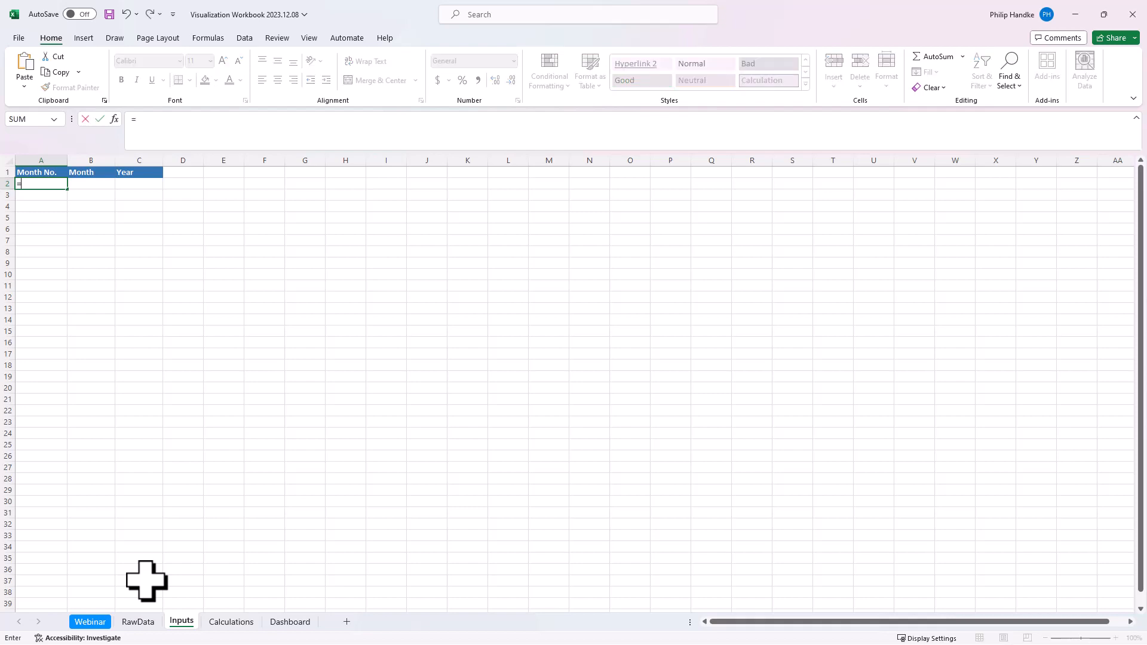
{"action": "type", "text": "UNIQ"}
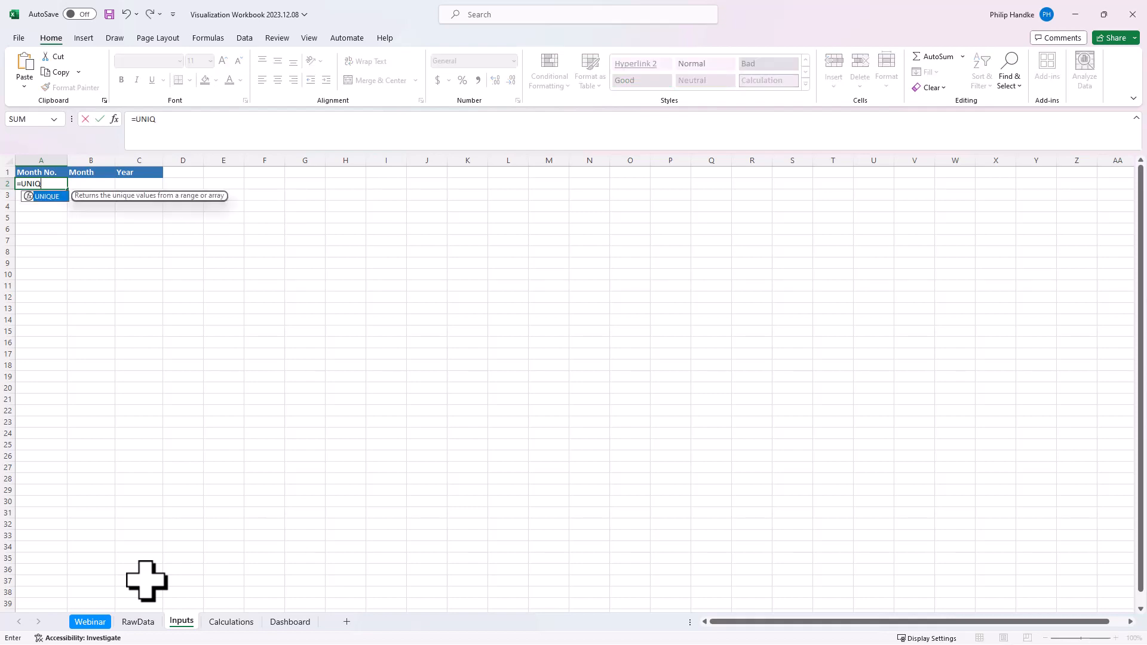
{"action": "type", "text": "U"}
{"action": "key", "text": "Tab"}
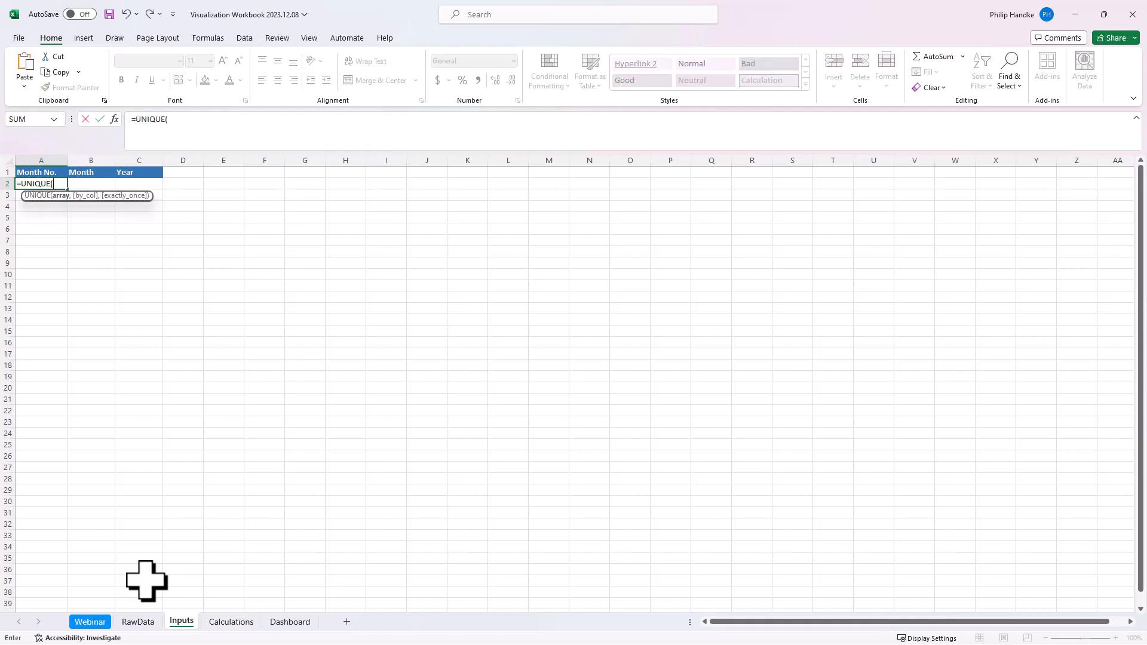
{"action": "left_click", "coordinate": [145, 620]}
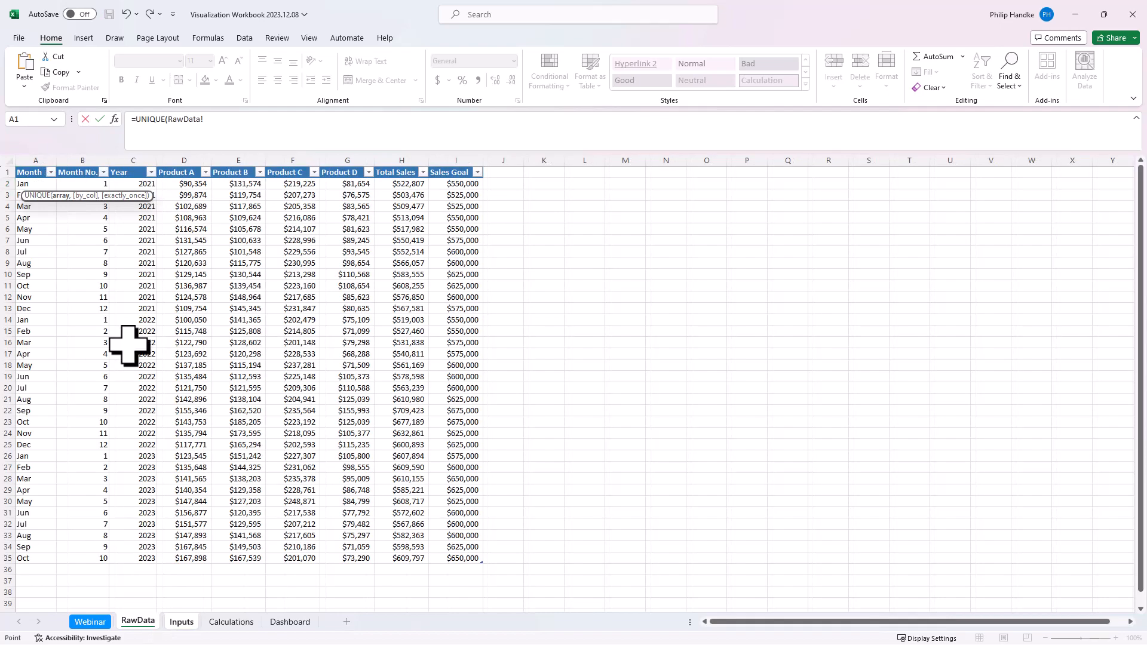
{"action": "left_click", "coordinate": [91, 168]}
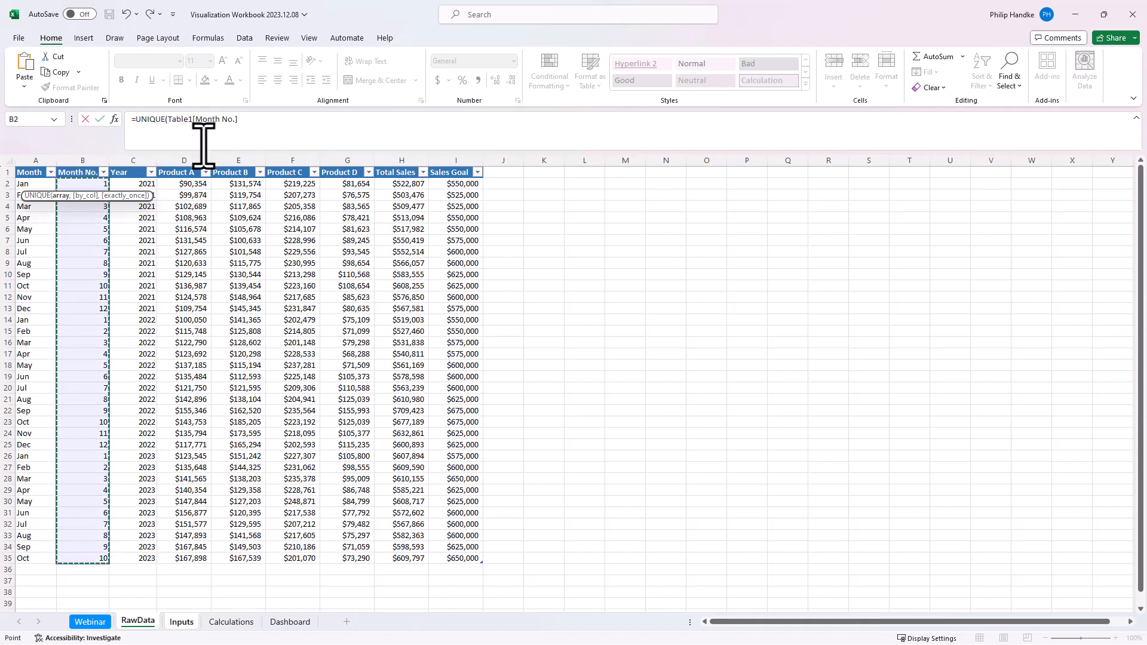
{"action": "key", "text": "Escape"}
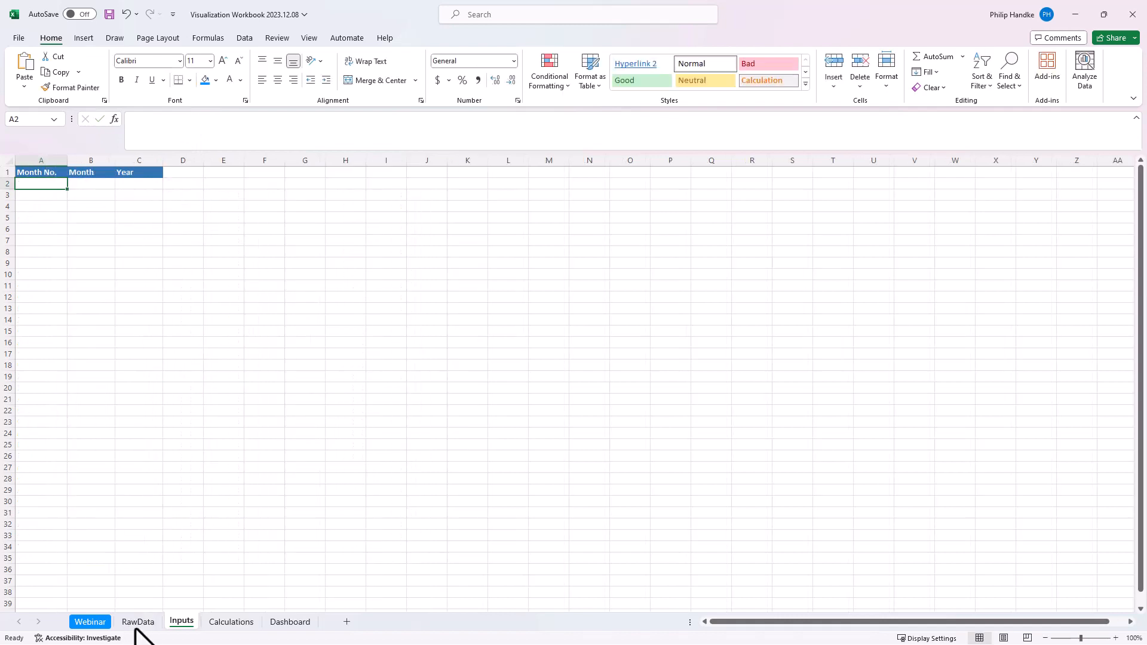
Step: Rename the RawData sheet's table from its default name to DataTable
{"action": "left_click", "coordinate": [137, 622]}
{"action": "left_click", "coordinate": [192, 332]}
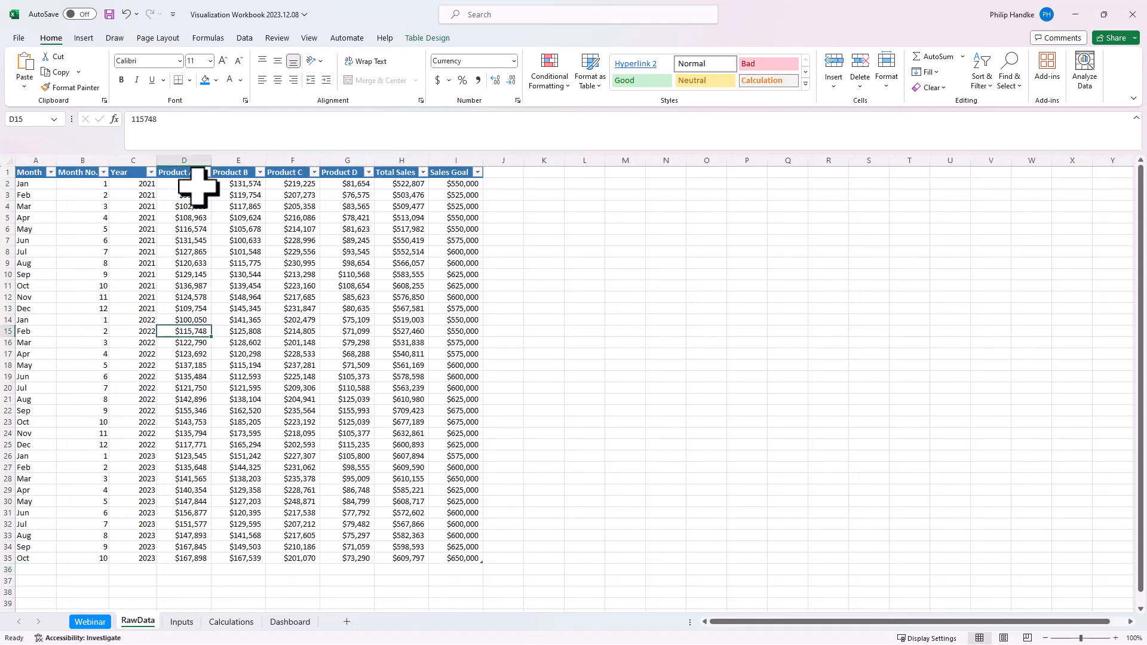
{"action": "left_click", "coordinate": [203, 38]}
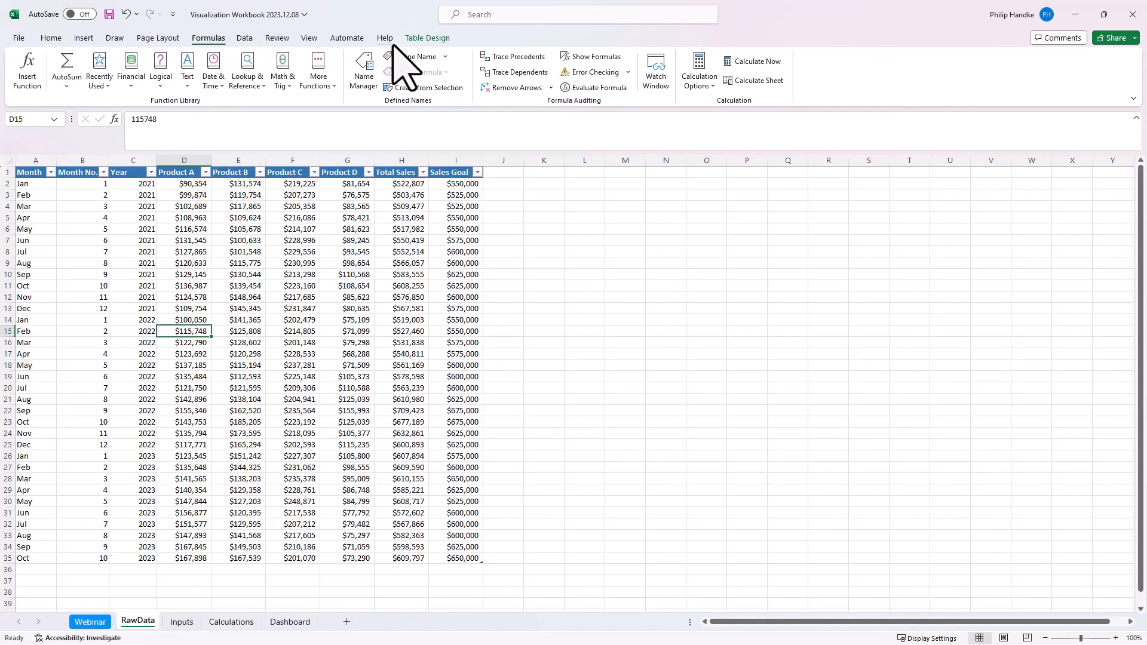
{"action": "left_click", "coordinate": [365, 70]}
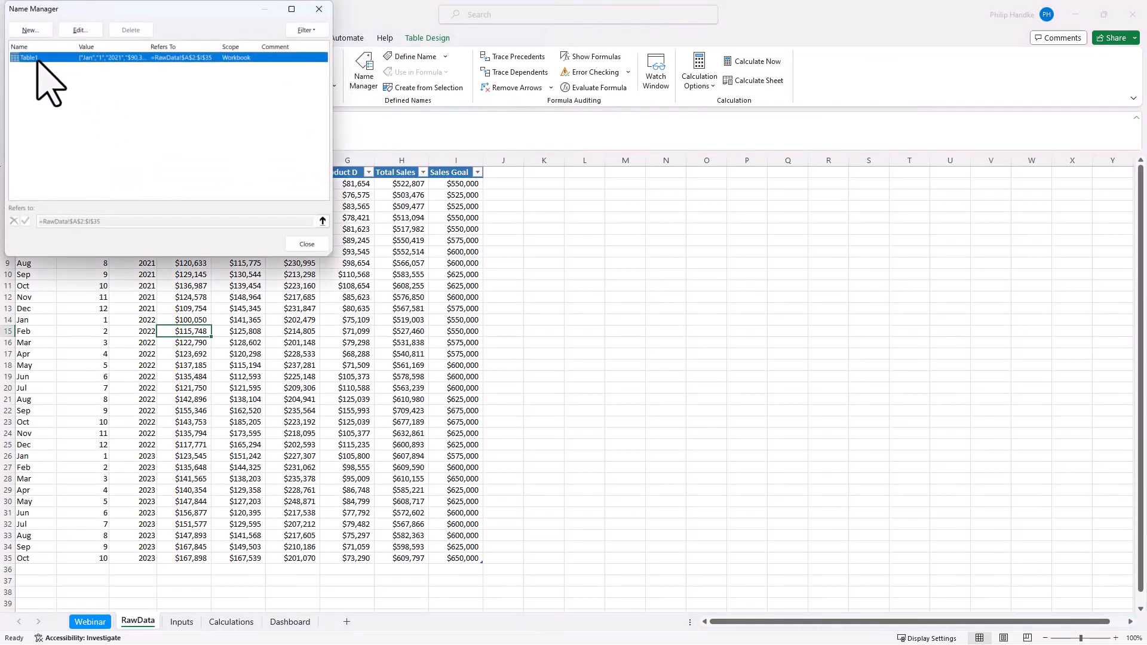
{"action": "left_click", "coordinate": [80, 30]}
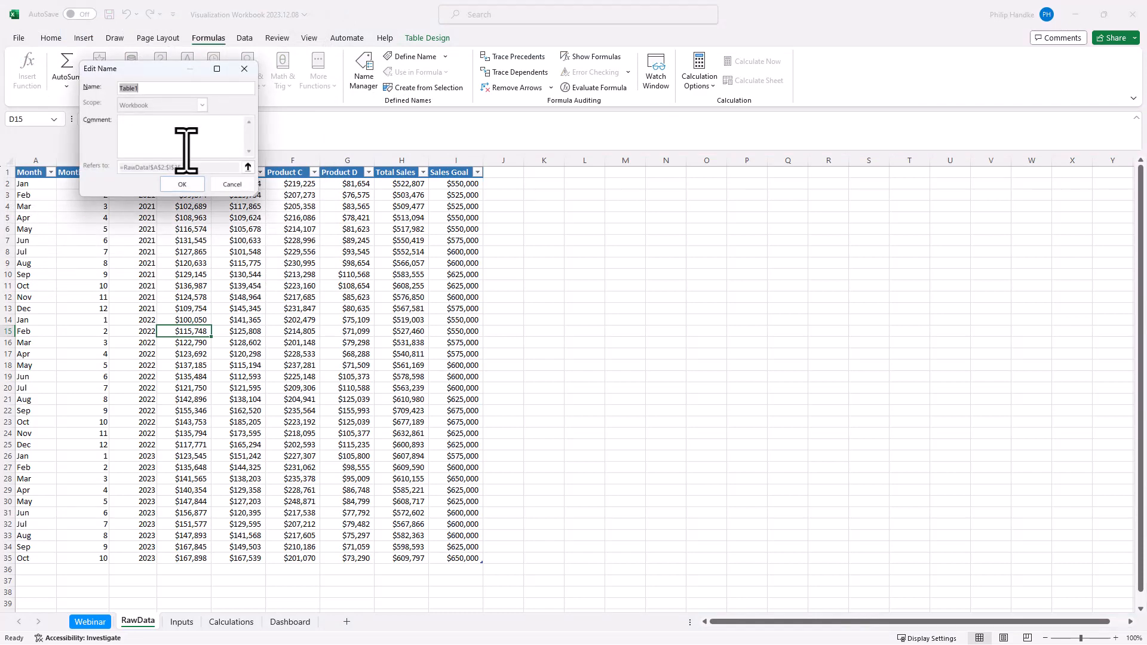
{"action": "type", "text": "Data"}
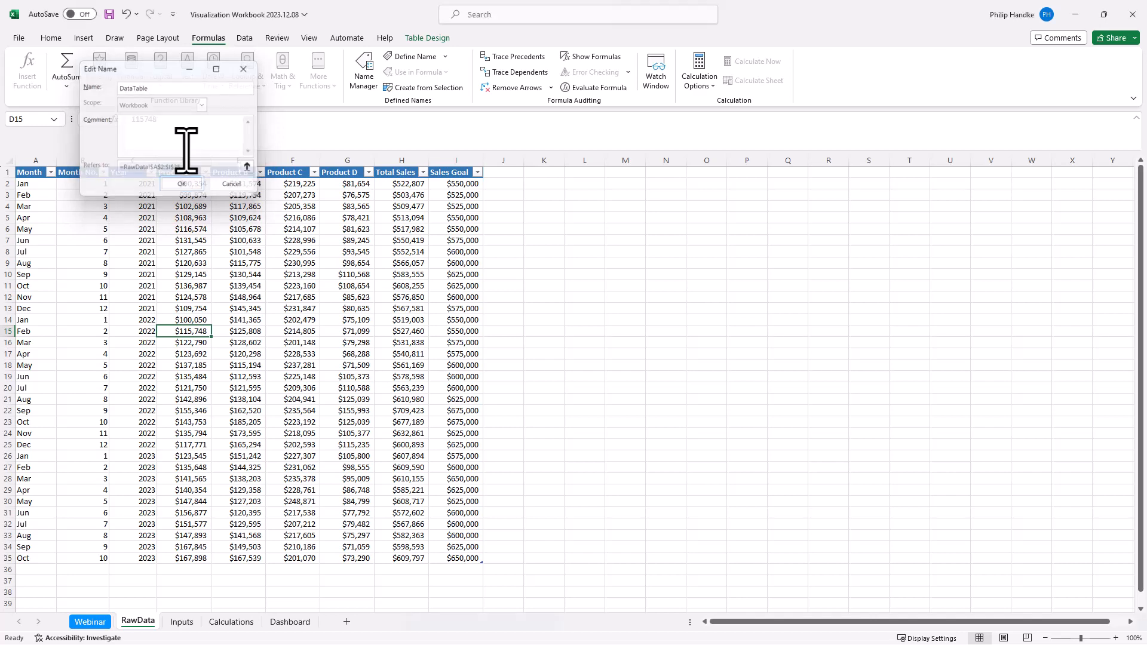
{"action": "key", "text": "Return"}
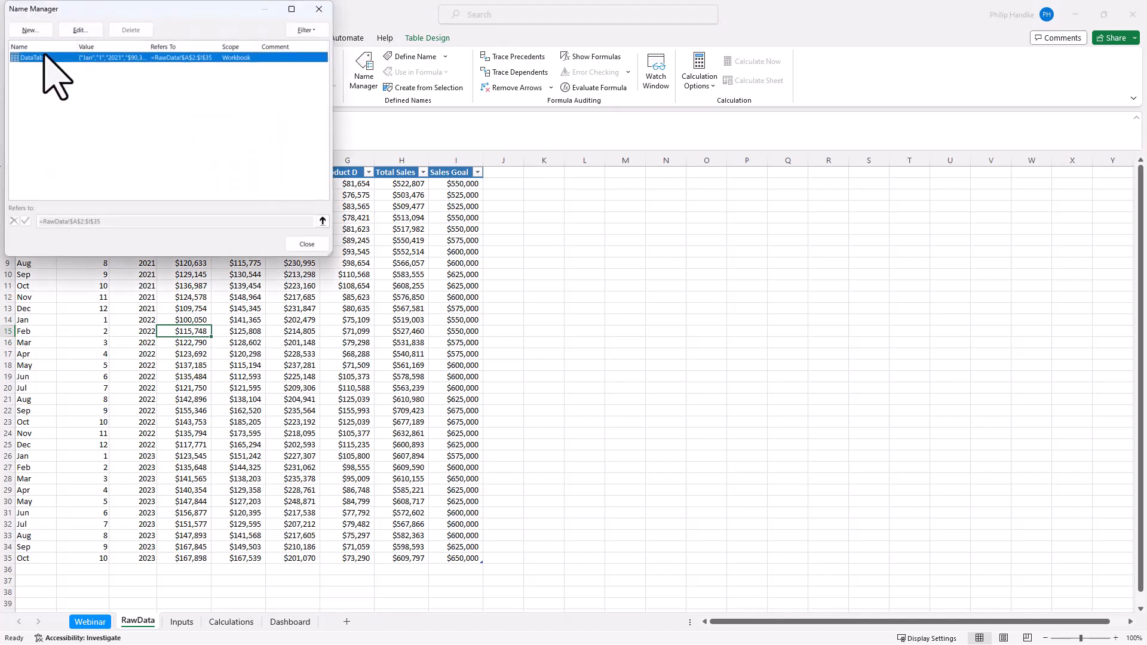
{"action": "left_click", "coordinate": [307, 245]}
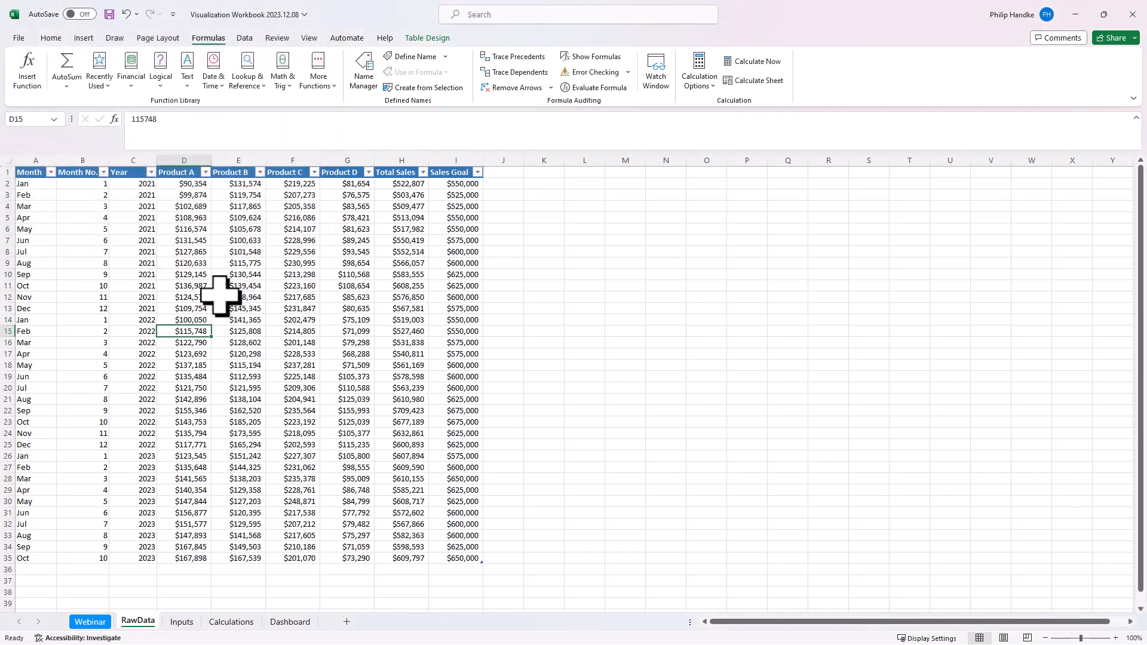
Step: Test the table name by entering =DataTable in cell K2 of RawData, and clear the test formula after checking the spilled cells
{"action": "left_click", "coordinate": [549, 182]}
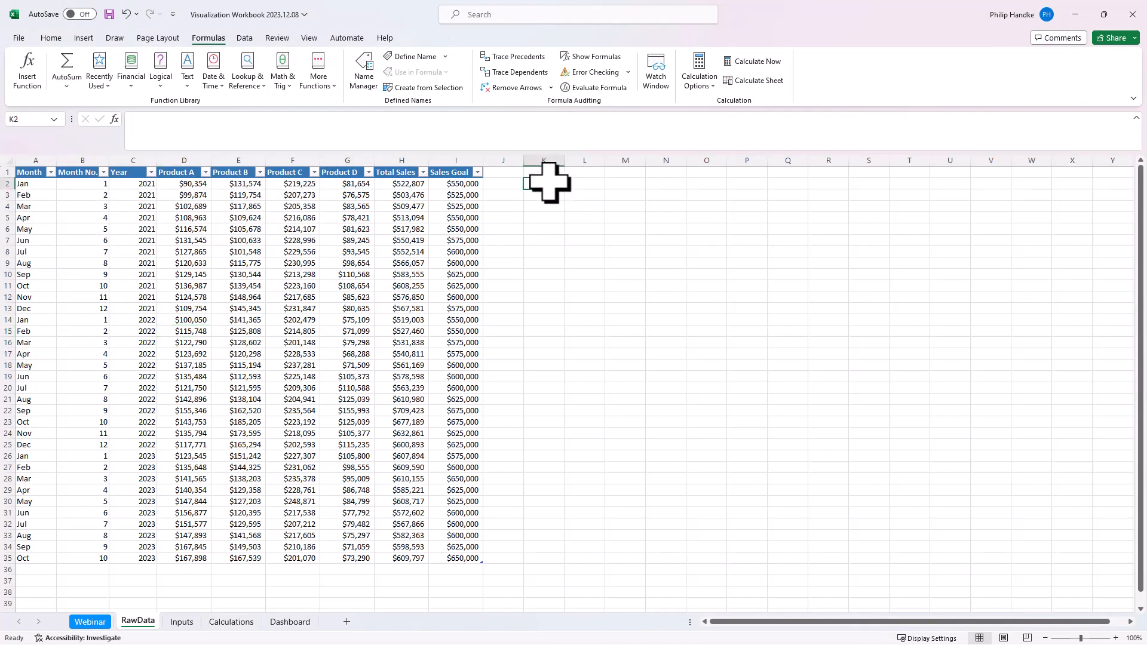
{"action": "type", "text": "=Data"}
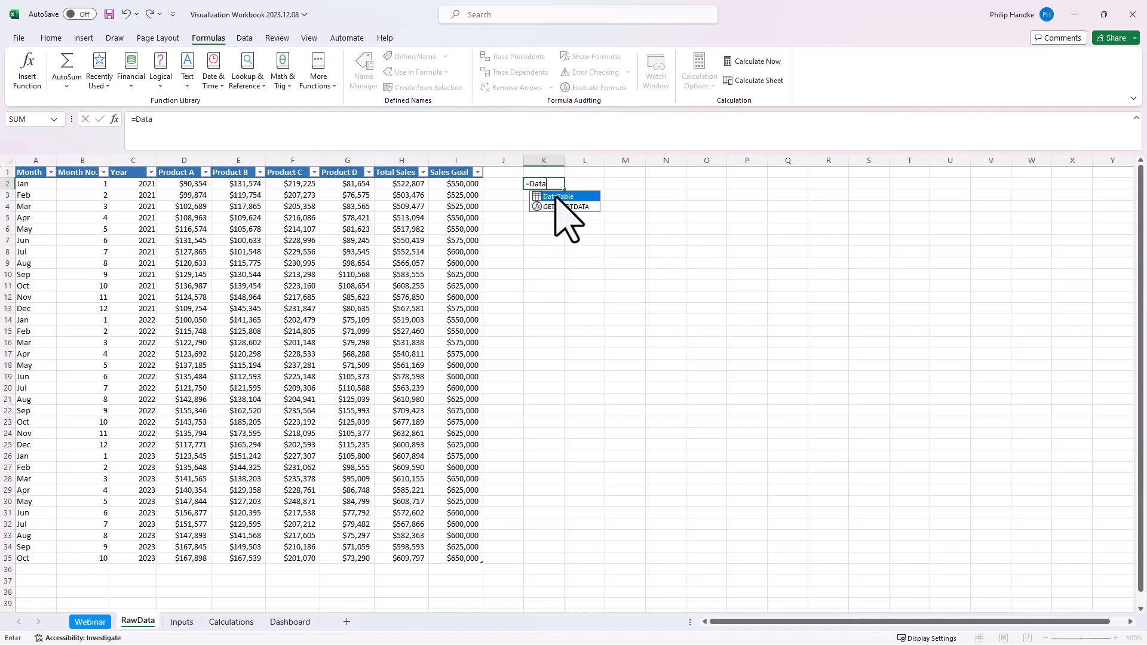
{"action": "double_click", "coordinate": [559, 196]}
{"action": "key", "text": "Return"}
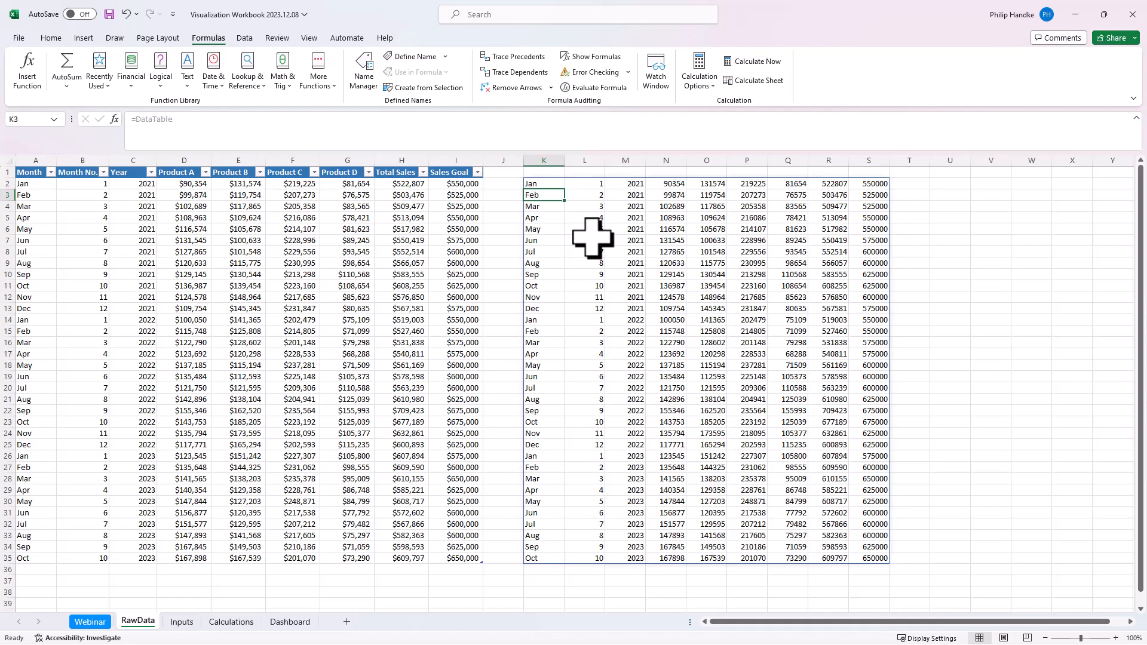
{"action": "key", "text": "Up"}
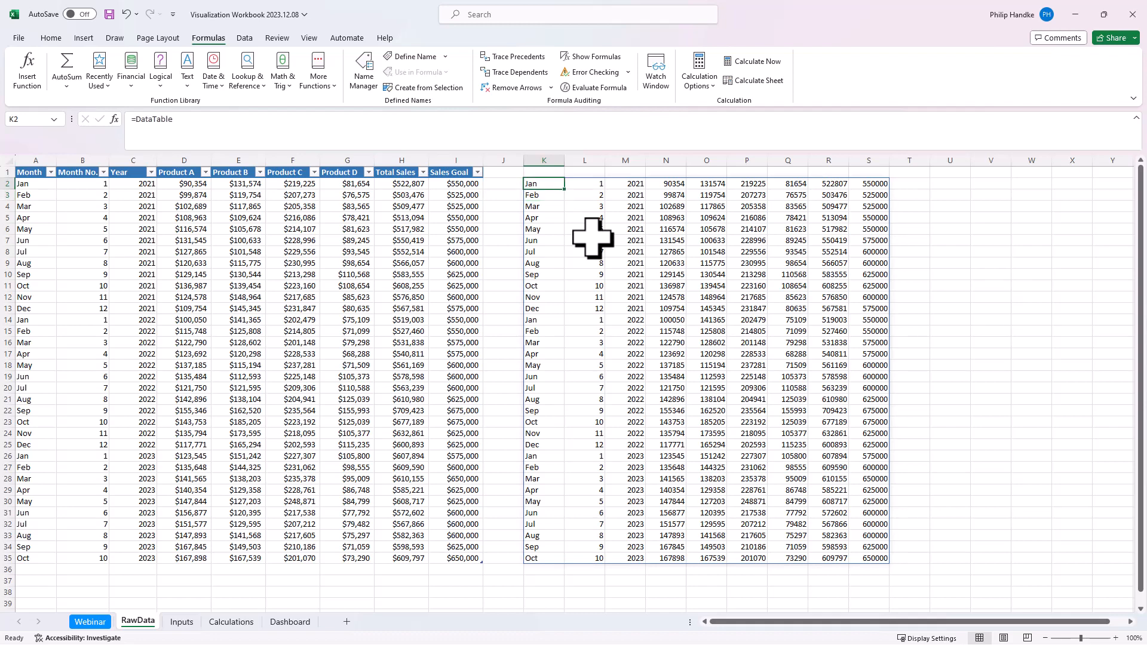
{"action": "key", "text": "Down"}
{"action": "key", "text": "Up"}
{"action": "key", "text": "Down"}
{"action": "key", "text": "Down"}
{"action": "key", "text": "Down"}
{"action": "key", "text": "Down"}
{"action": "key", "text": "Down"}
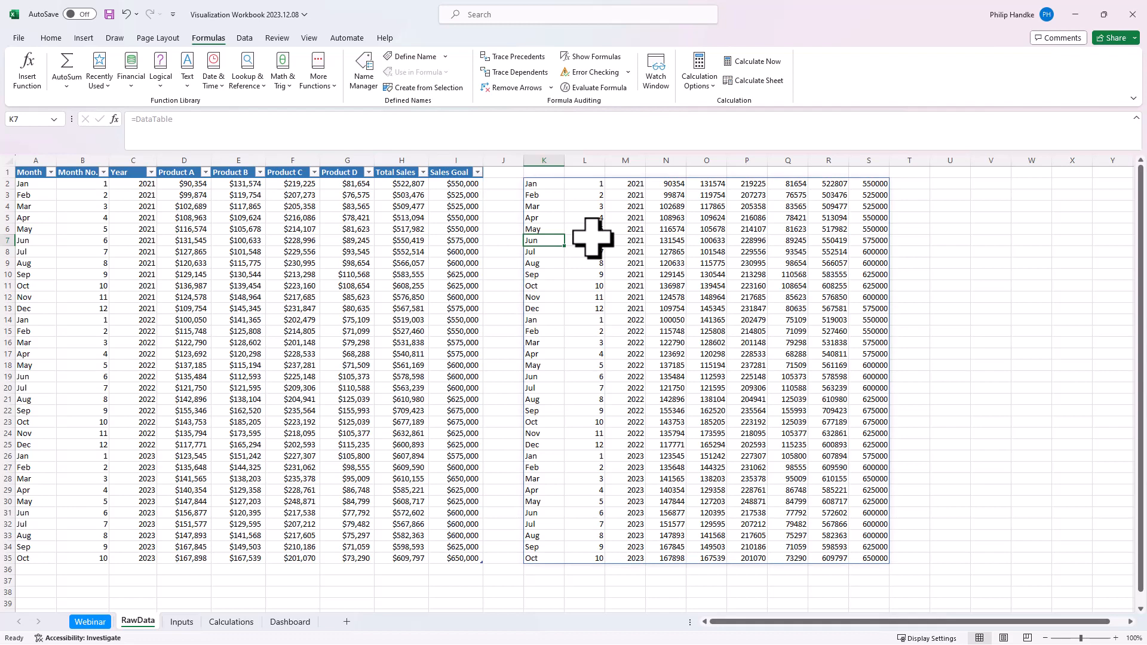
{"action": "key", "text": "Up"}
{"action": "key", "text": "Up"}
{"action": "key", "text": "Up"}
{"action": "key", "text": "Up"}
{"action": "key", "text": "Up"}
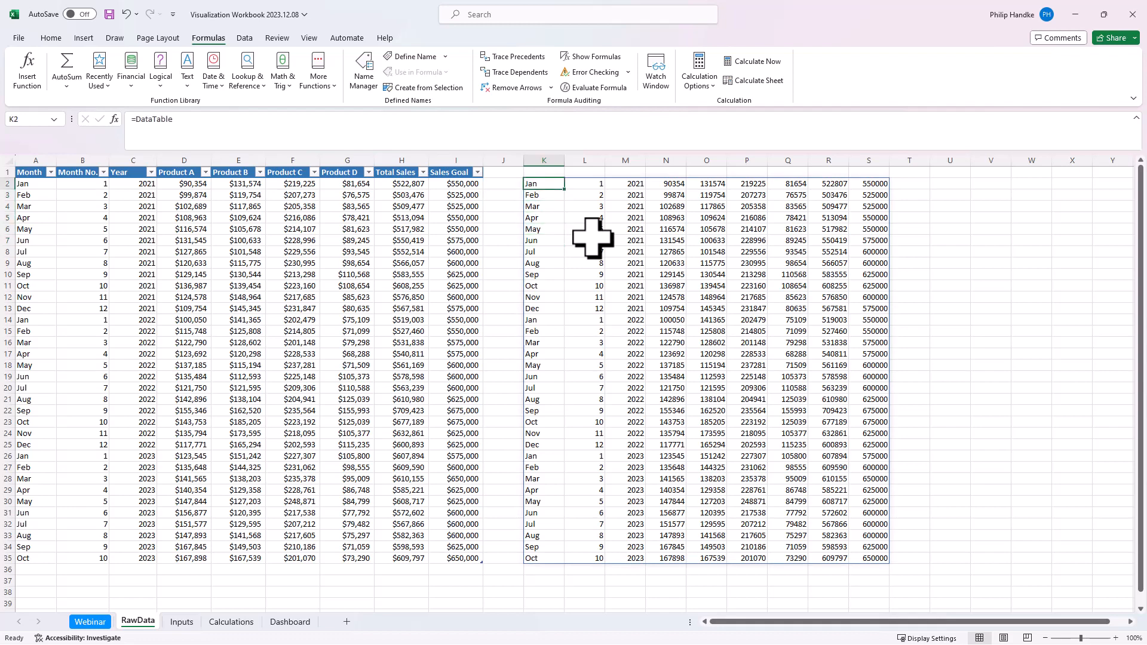
{"action": "key", "text": "Delete"}
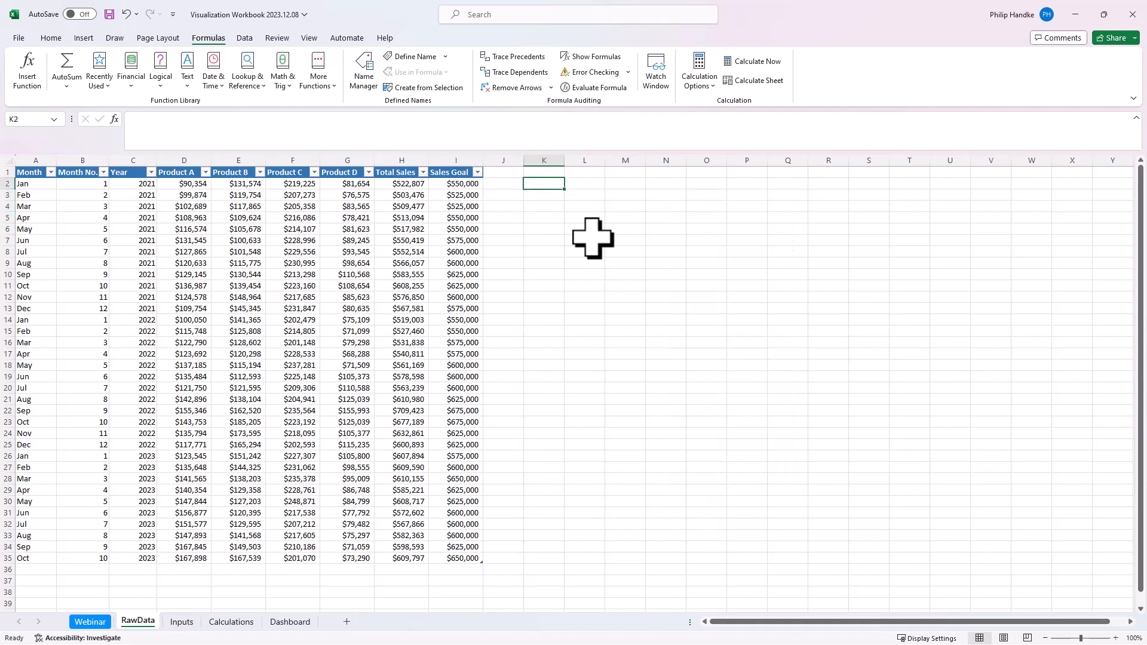
Step: List the distinct month numbers in cell A2 of the Inputs sheet with =UNIQUE(DataTable[Month No.])
{"action": "left_click", "coordinate": [182, 622]}
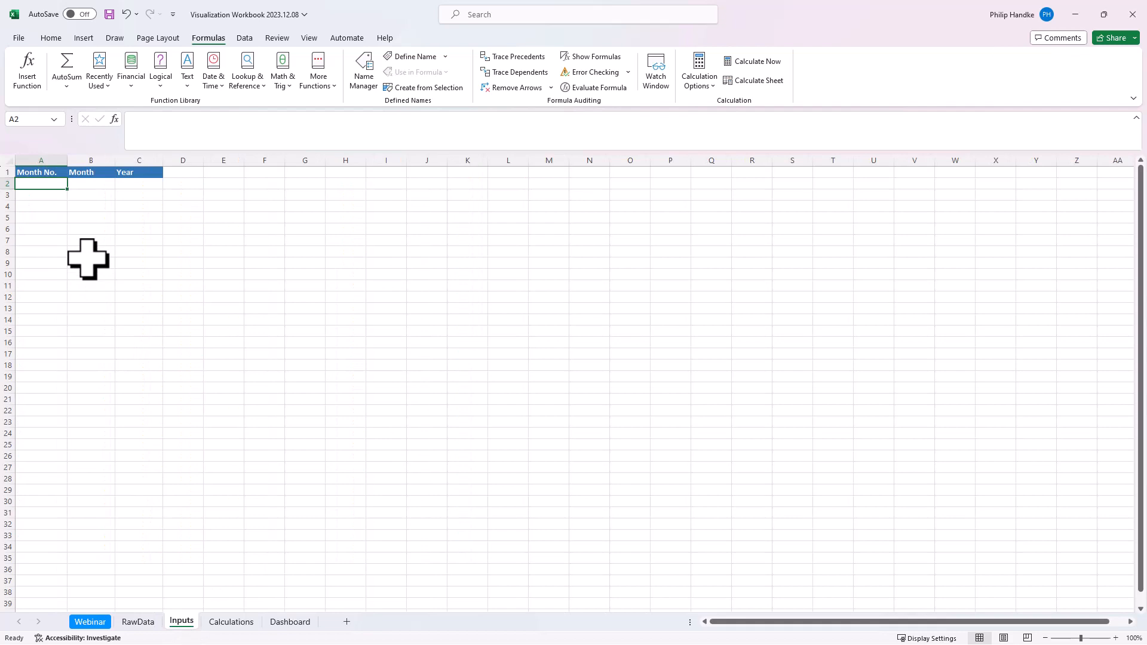
{"action": "type", "text": "=UNIQU"}
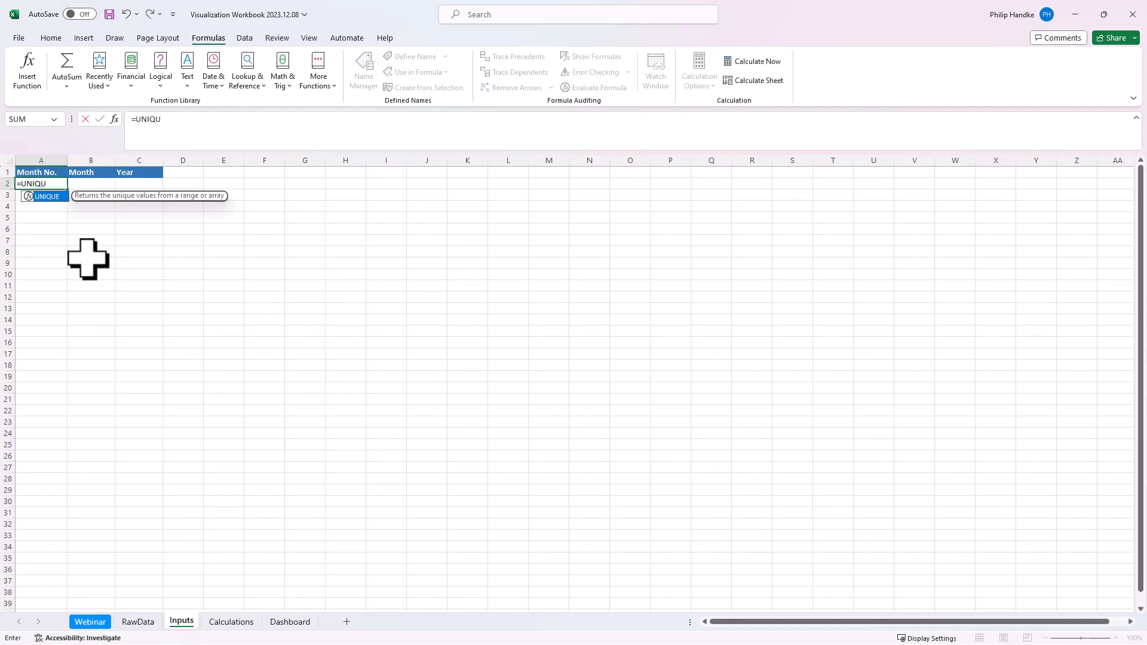
{"action": "key", "text": "Tab"}
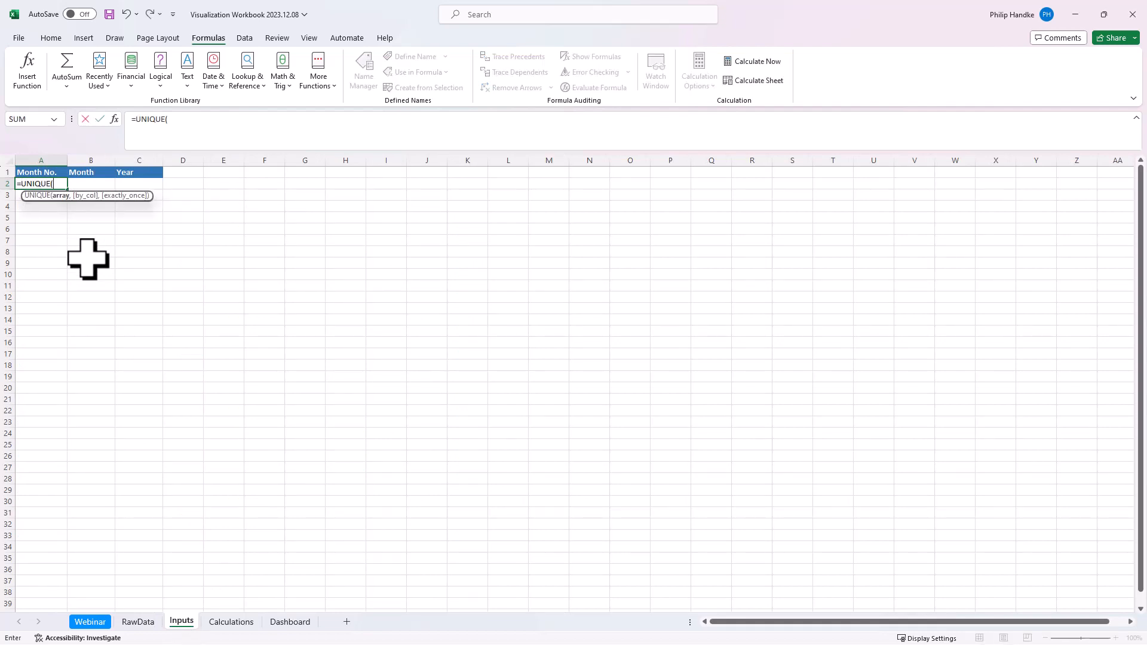
{"action": "left_click", "coordinate": [140, 622]}
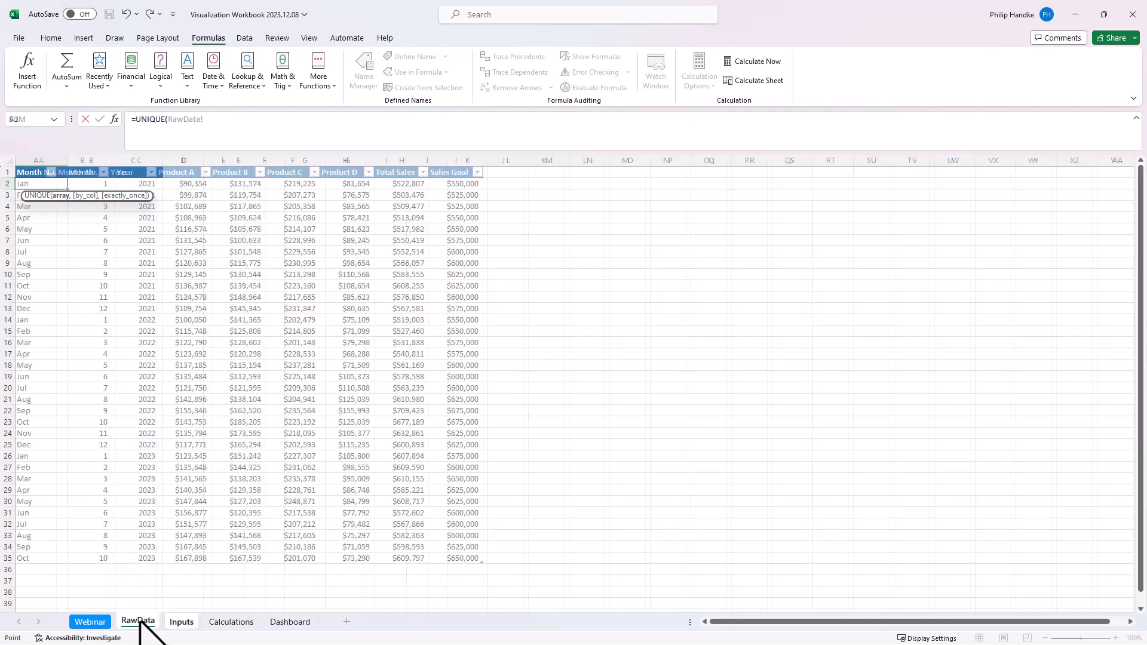
{"action": "left_click", "coordinate": [84, 168]}
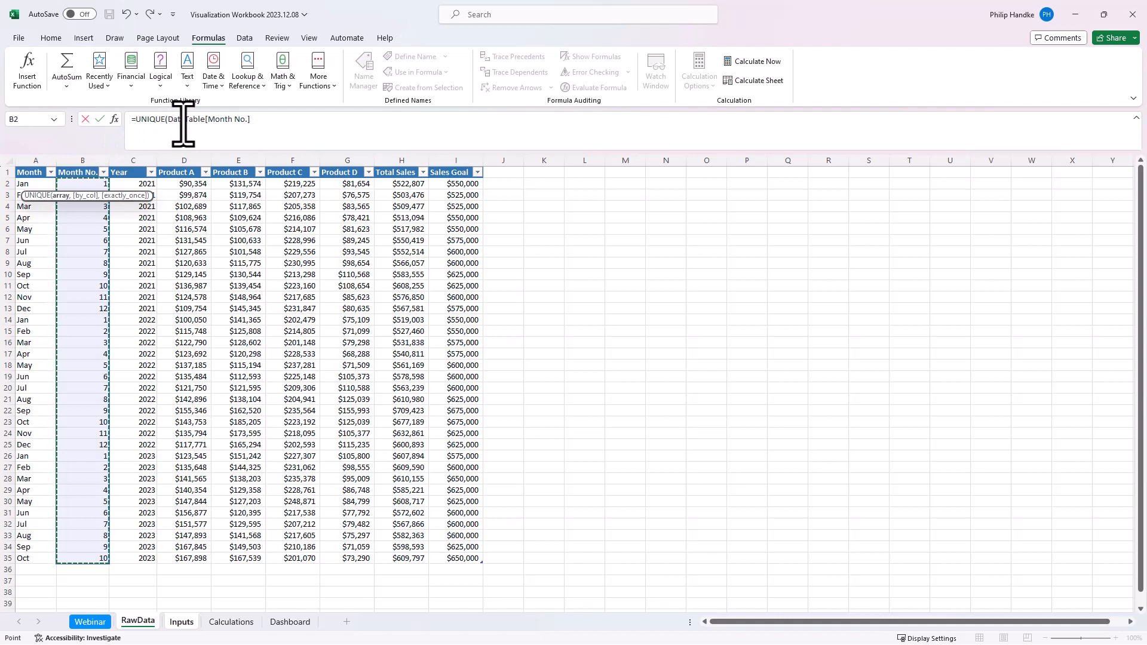
{"action": "left_click", "coordinate": [88, 160]}
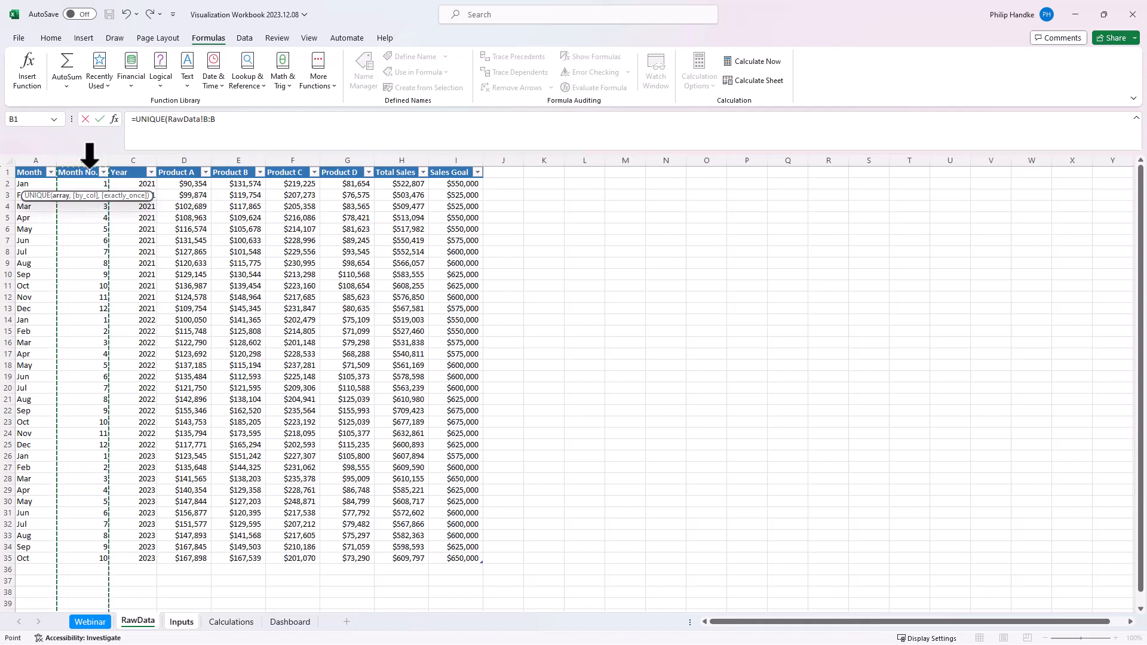
{"action": "left_click", "coordinate": [87, 168]}
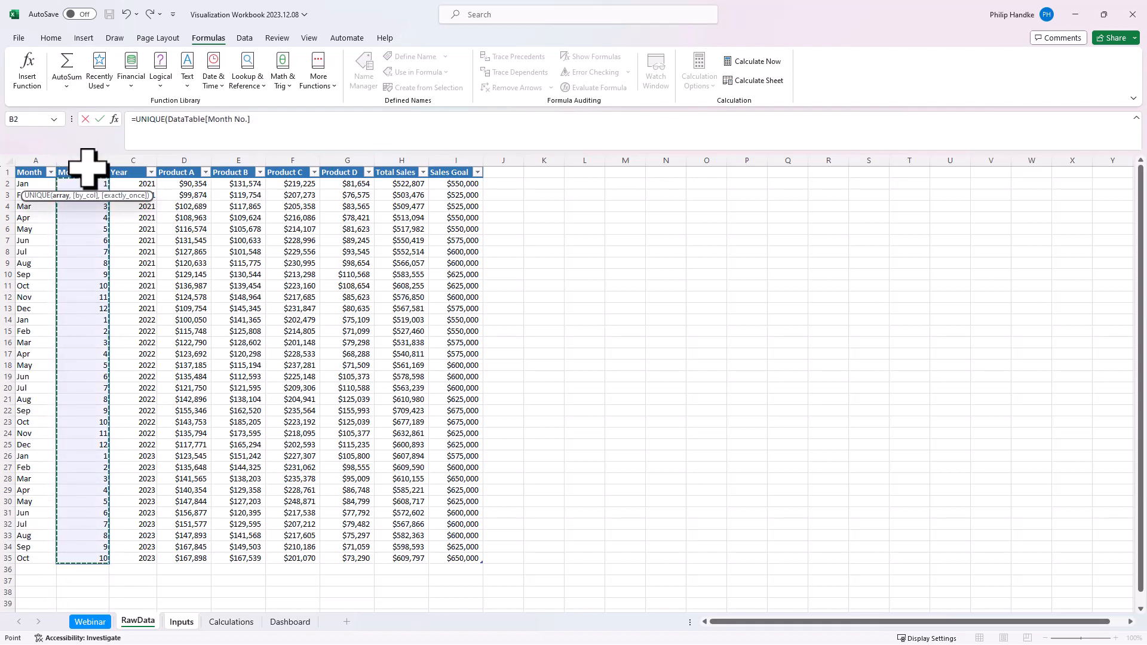
{"action": "left_click", "coordinate": [266, 123]}
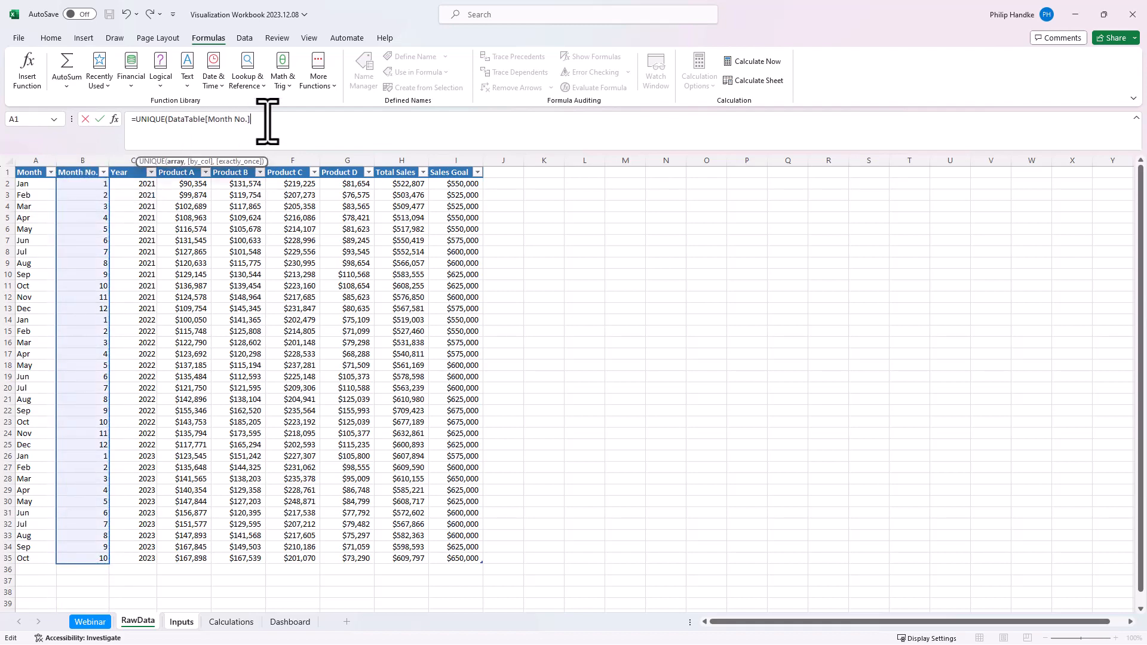
{"action": "type", "text": ")"}
{"action": "key", "text": "Return"}
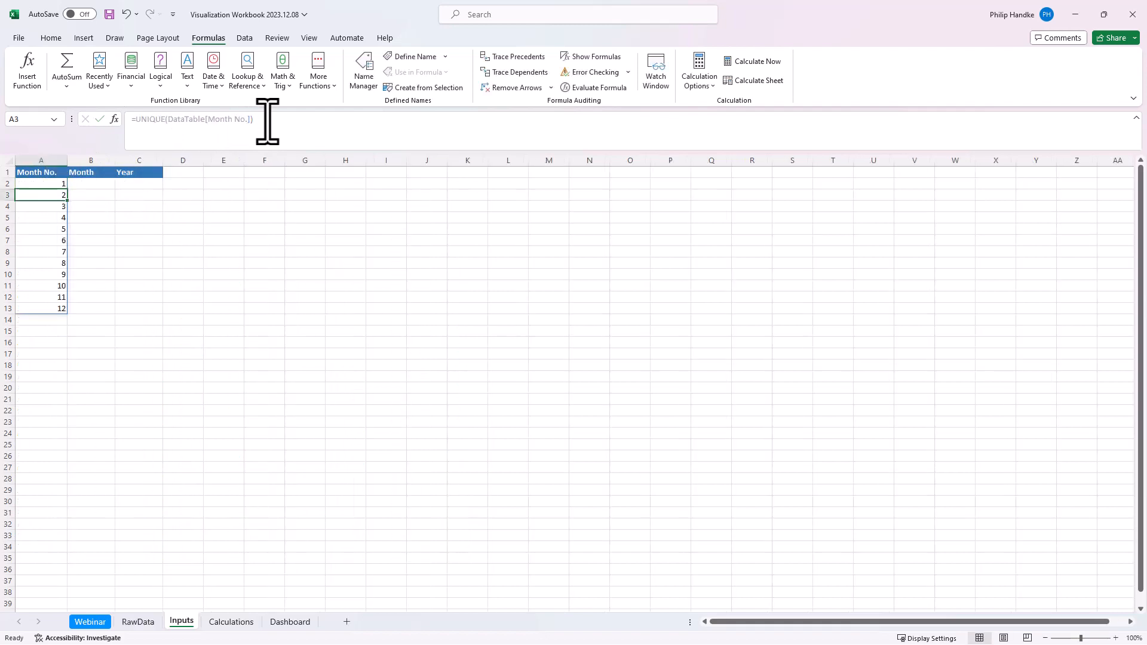
Step: Enter =DataTable[Month] in cell B2 of the Inputs sheet to pull in the table's Month column
{"action": "left_click", "coordinate": [102, 186]}
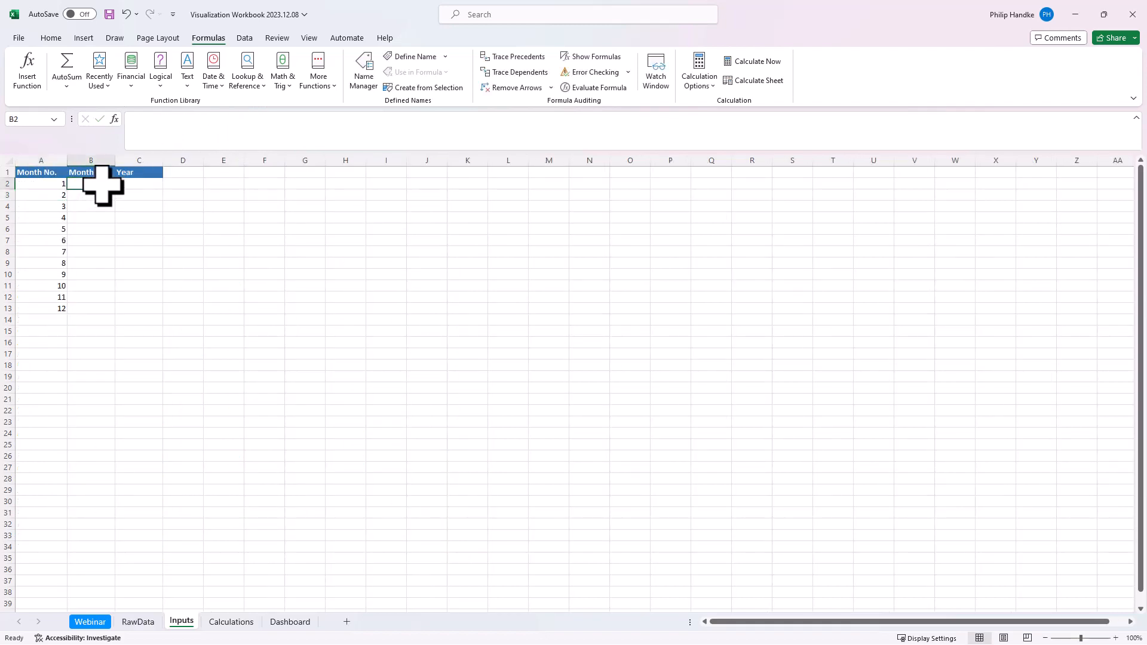
{"action": "type", "text": "=Data"}
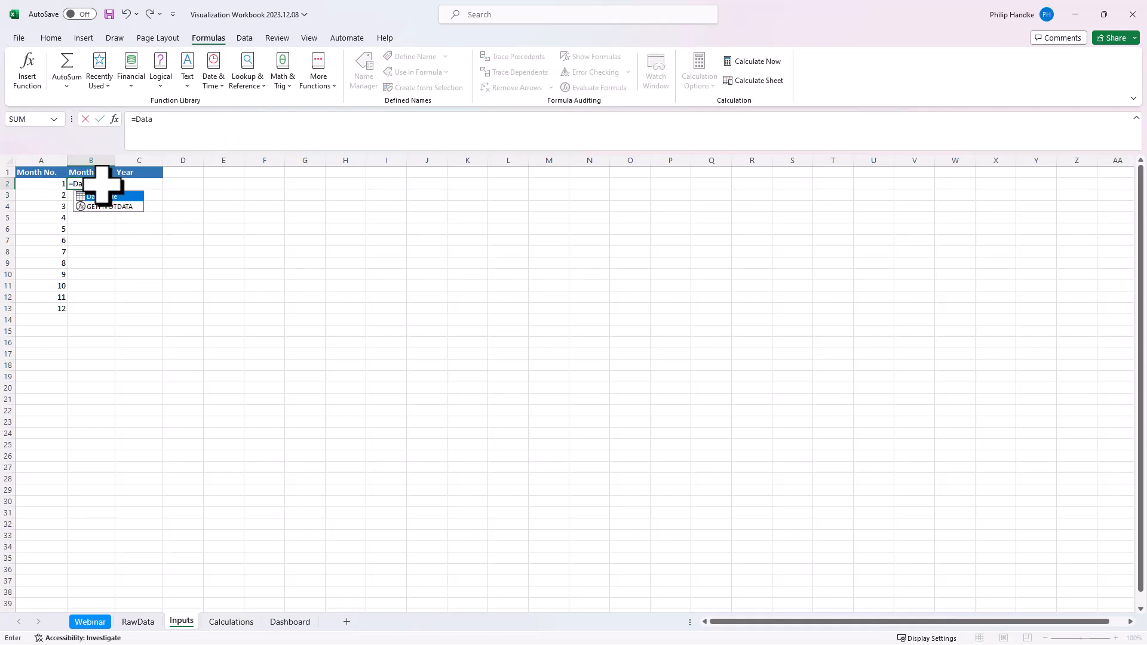
{"action": "type", "text": "Table"}
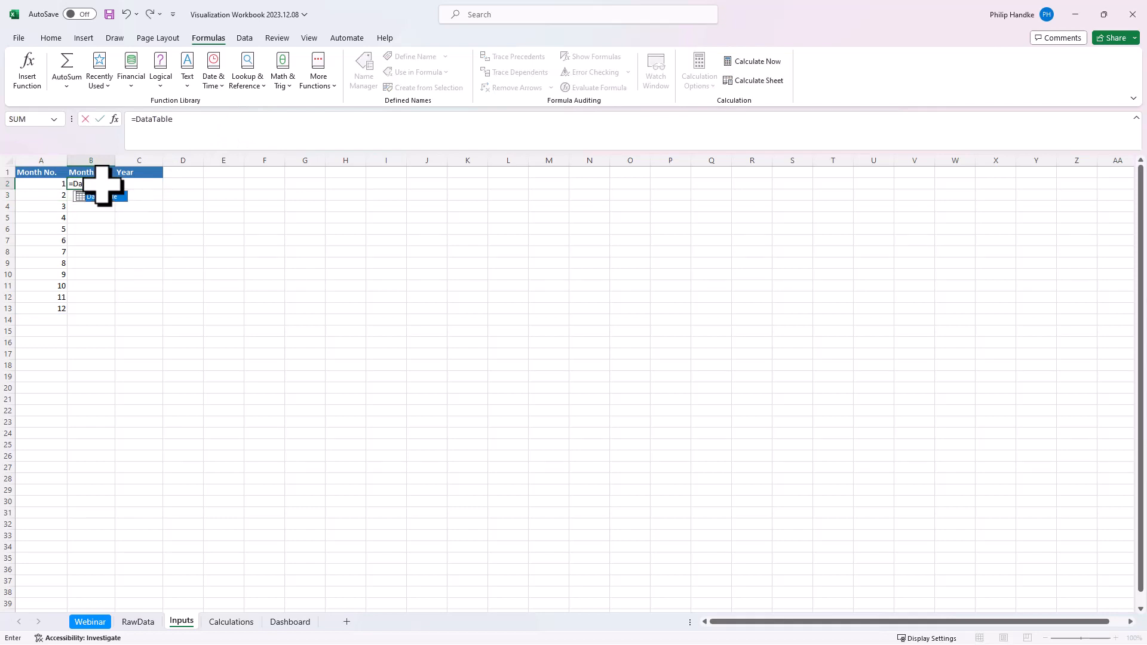
{"action": "type", "text": "["}
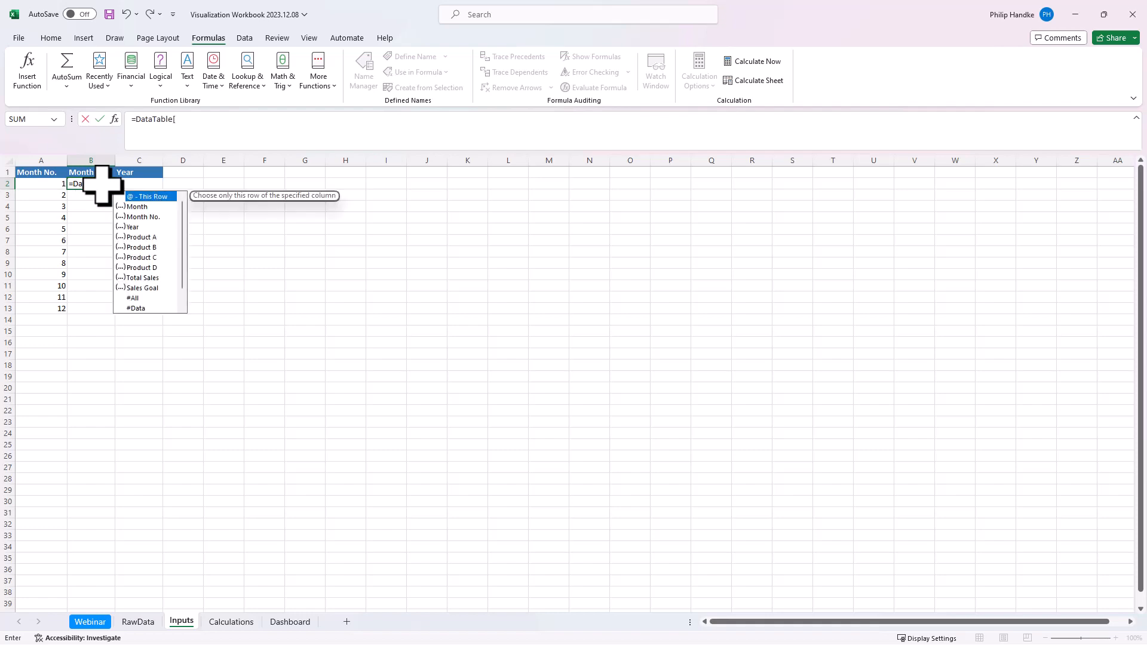
{"action": "type", "text": "Month]"}
{"action": "key", "text": "Return"}
Step: Wrap the Month formula in cell B2 with UNIQUE so it reads =UNIQUE(DataTable[Month])
{"action": "left_click", "coordinate": [103, 186]}
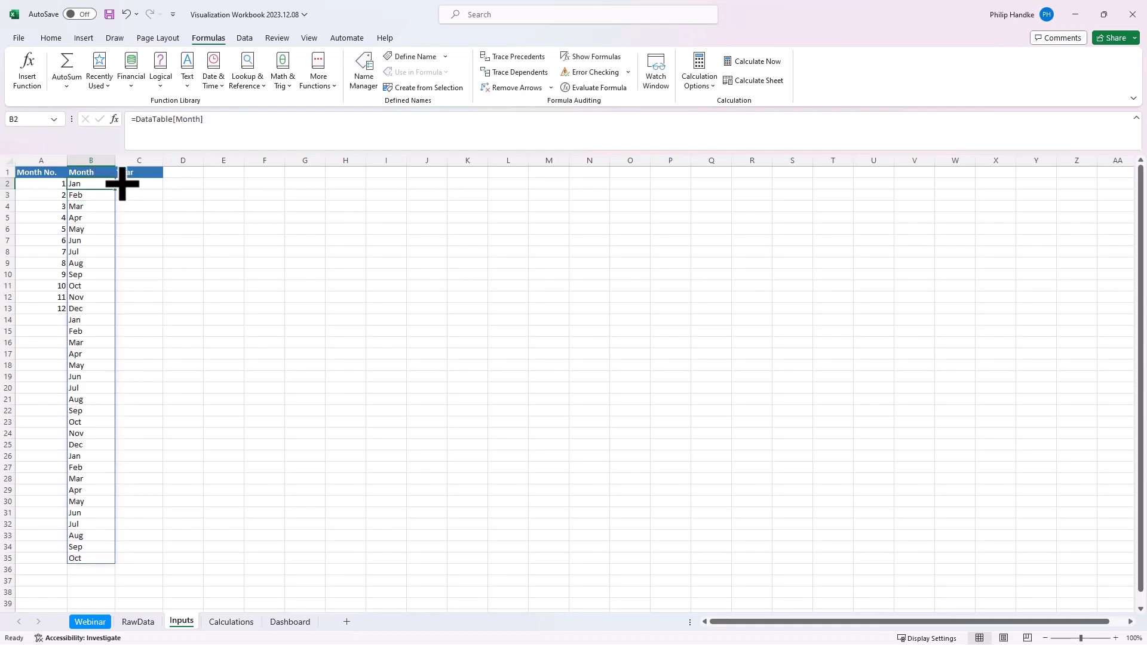
{"action": "left_click", "coordinate": [136, 120]}
{"action": "type", "text": "UNIQE"}
{"action": "key", "text": "BackSpace"}
{"action": "key", "text": "Tab"}
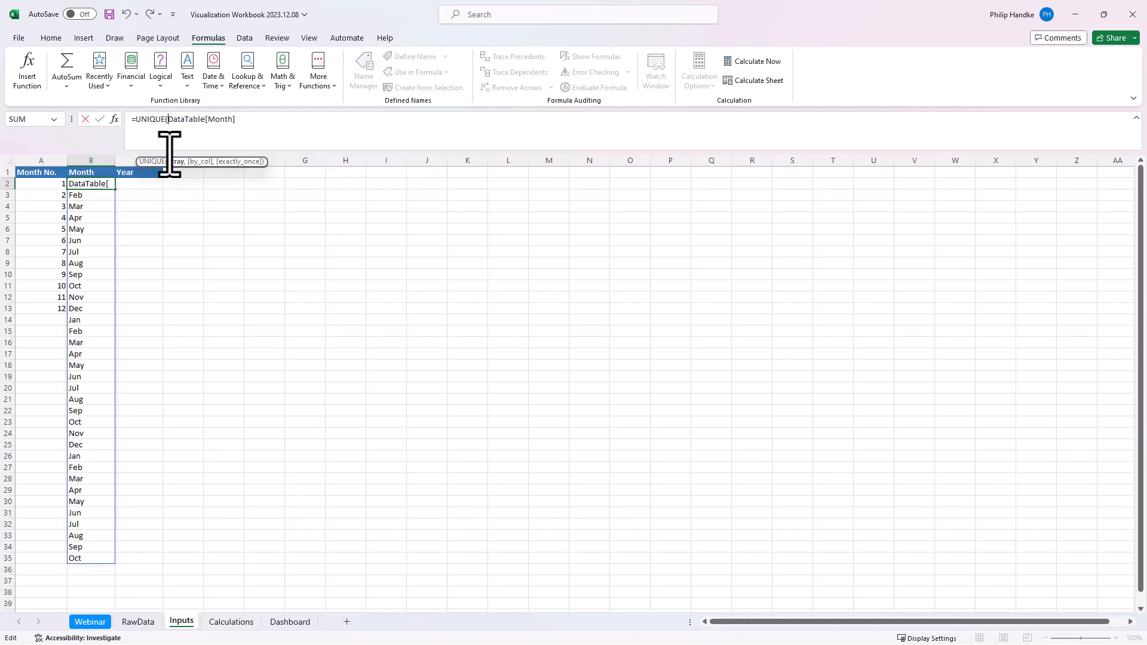
{"action": "key", "text": "Return"}
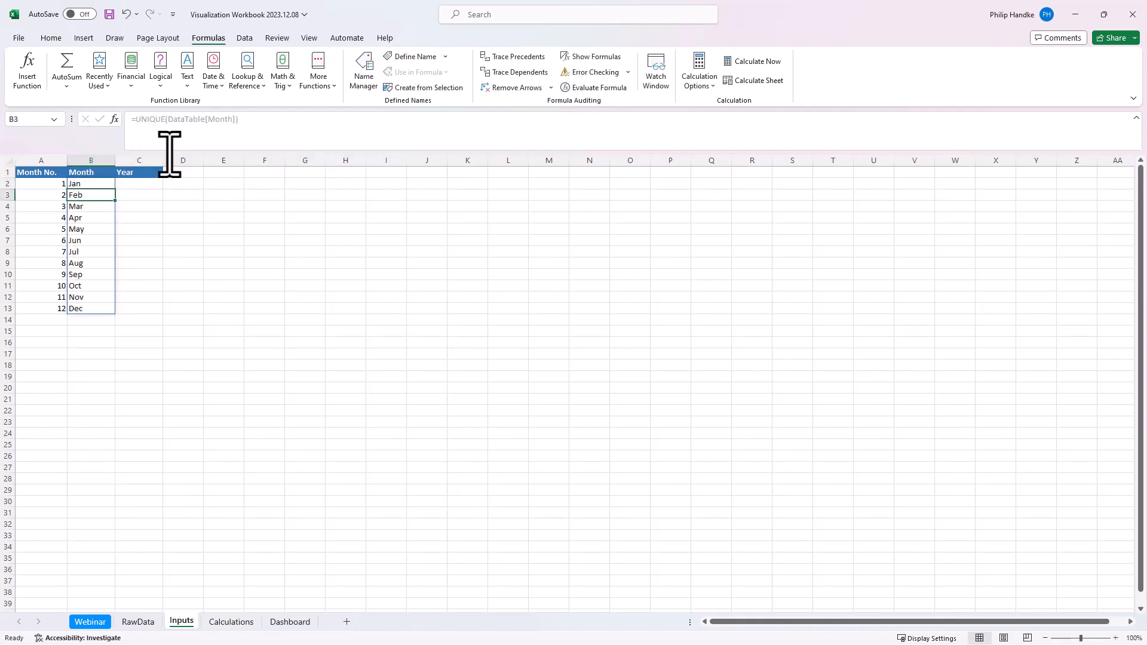
Step: List the distinct years in cell C2 of the Inputs sheet with =UNIQUE(DataTable[Year])
{"action": "key", "text": "Up"}
{"action": "key", "text": "Right"}
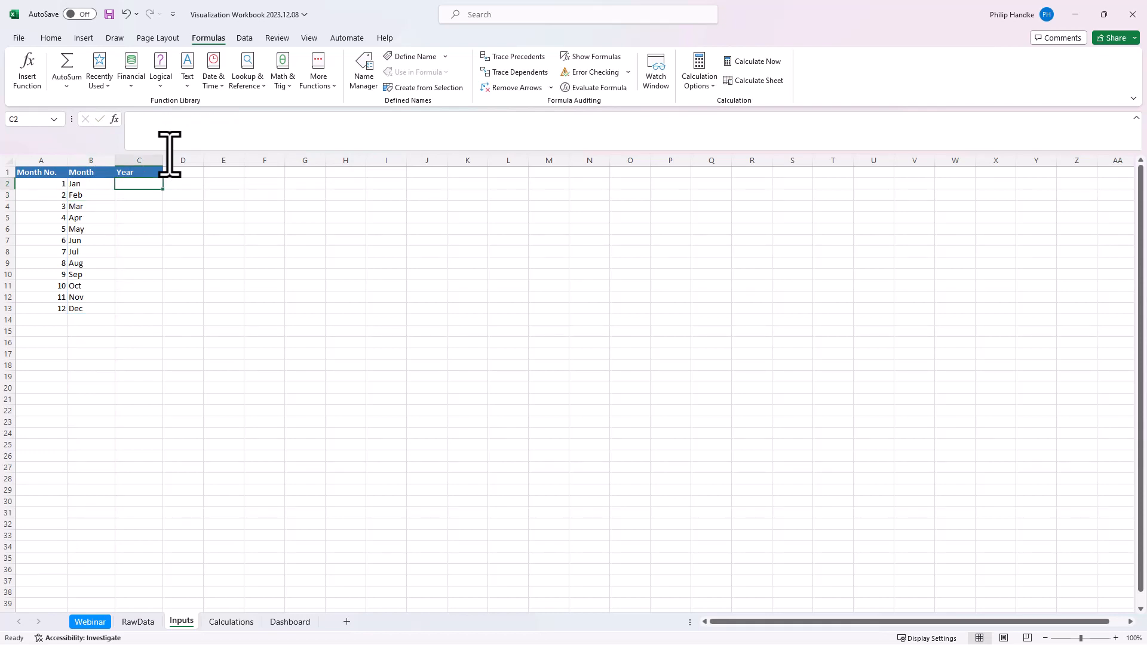
{"action": "type", "text": "=UN"}
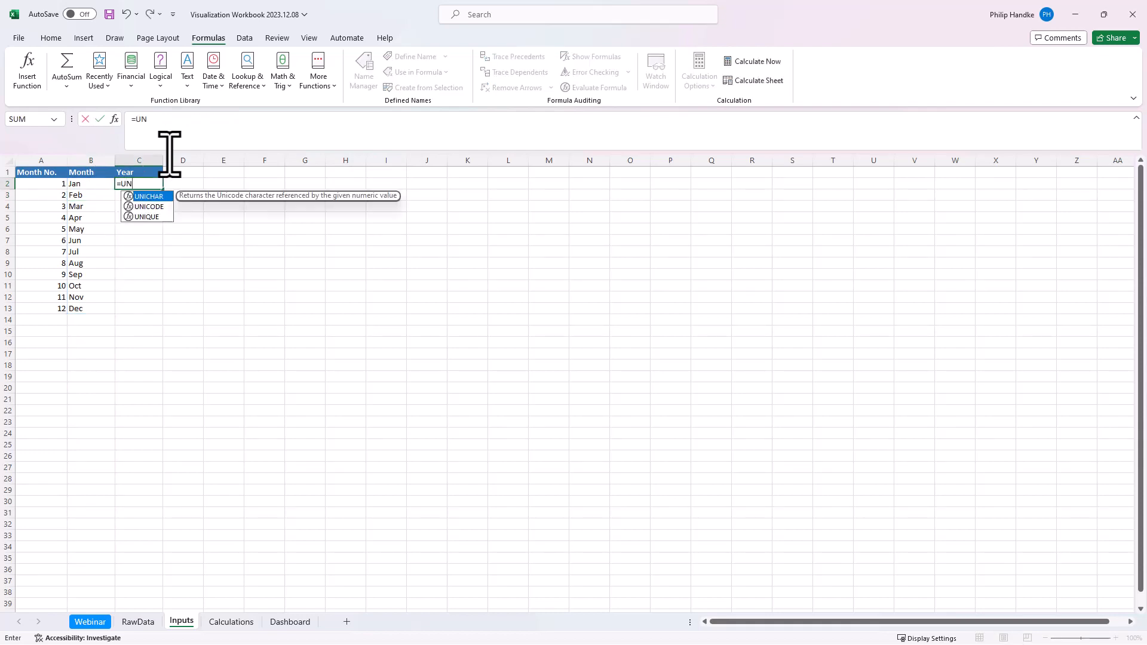
{"action": "type", "text": "IQUE(Data"}
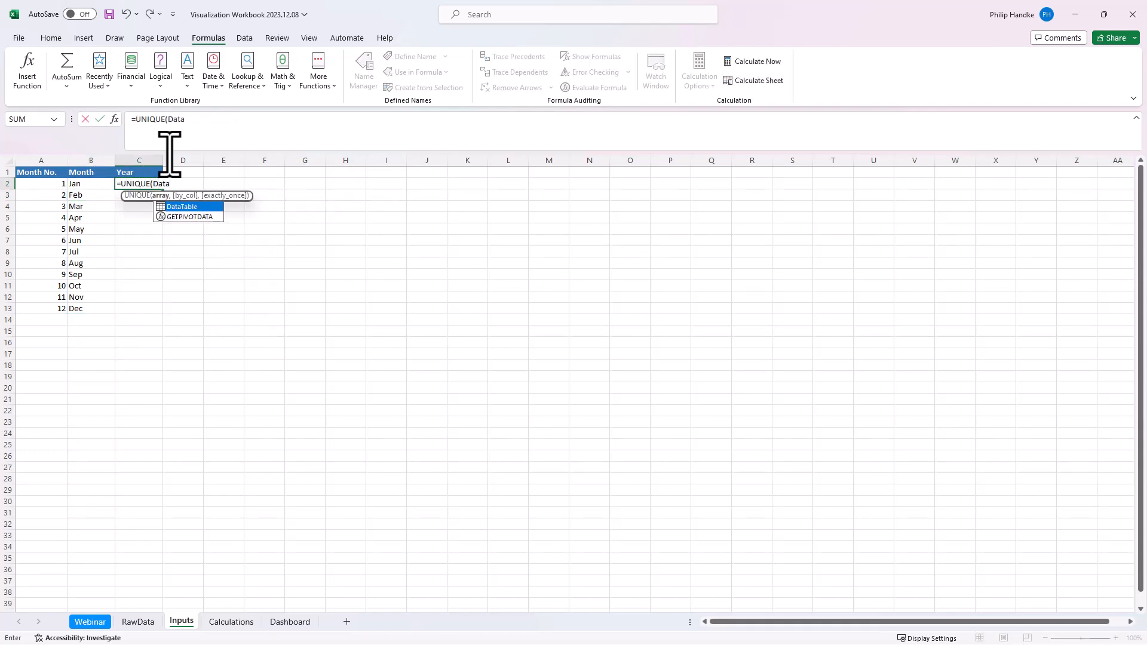
{"action": "type", "text": "Table["}
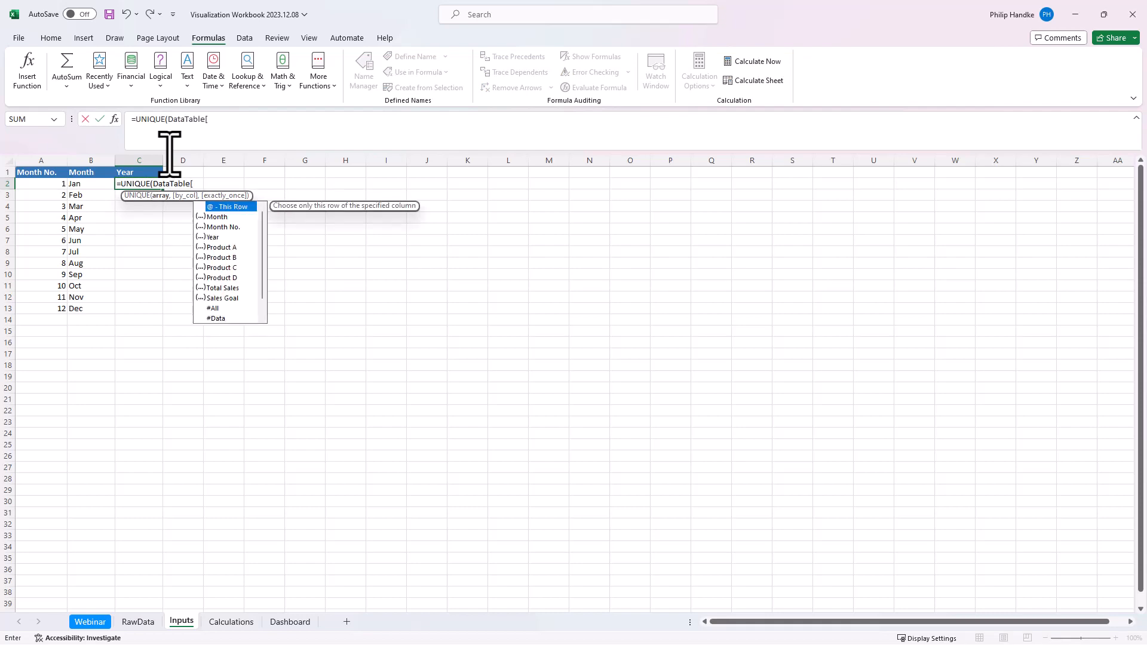
{"action": "type", "text": "Year])"}
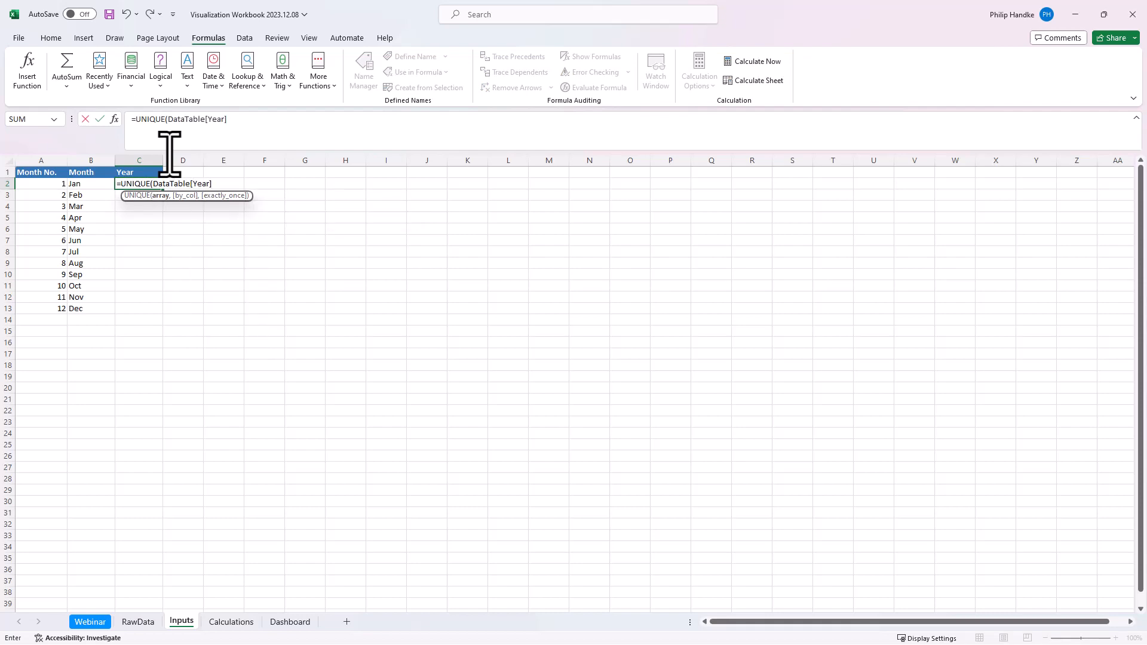
{"action": "key", "text": "Return"}
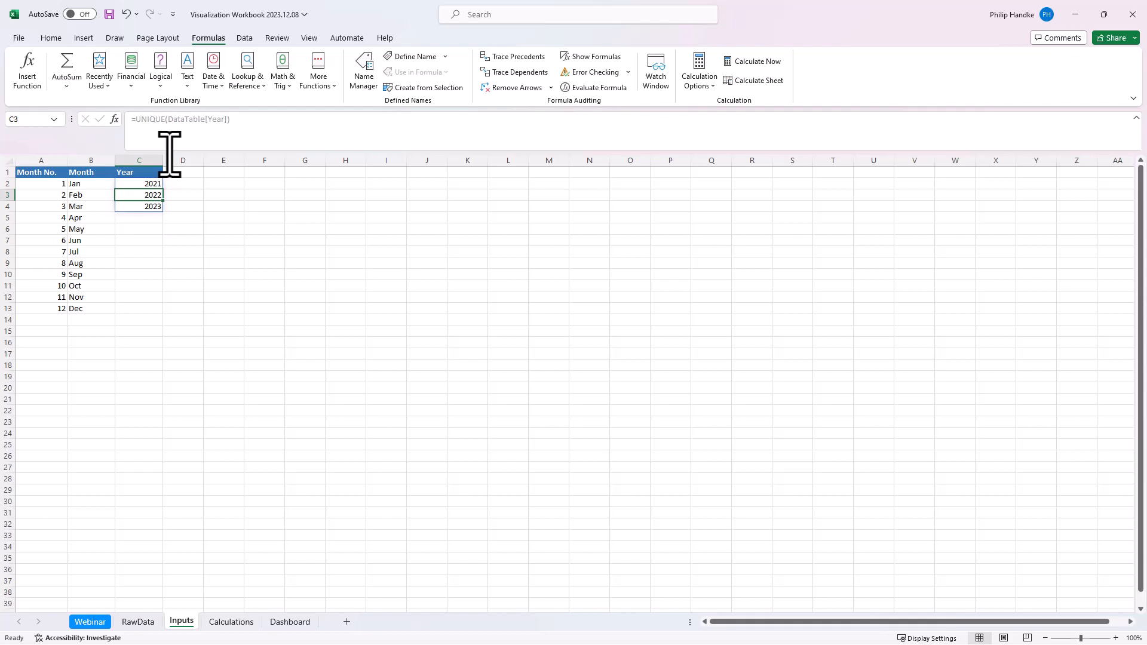
Step: Add a test row below the RawData table with month Nov, month number 11 and year 2023
{"action": "left_click", "coordinate": [150, 625]}
{"action": "left_click", "coordinate": [51, 570]}
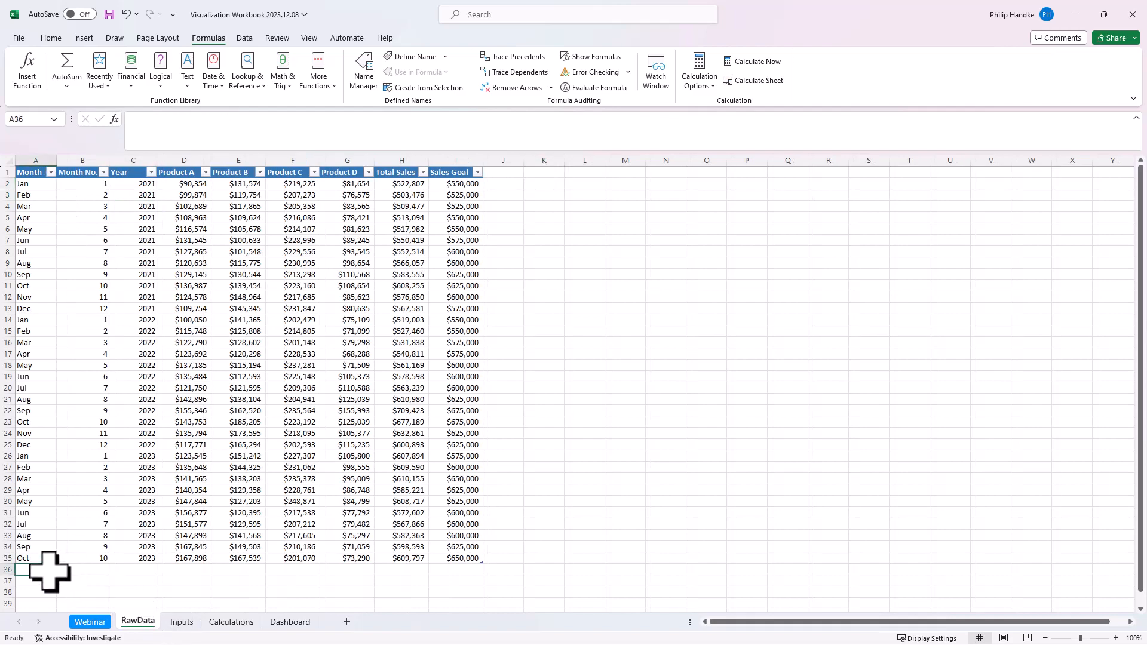
{"action": "type", "text": "Nov"}
{"action": "key", "text": "Tab"}
{"action": "type", "text": "11"}
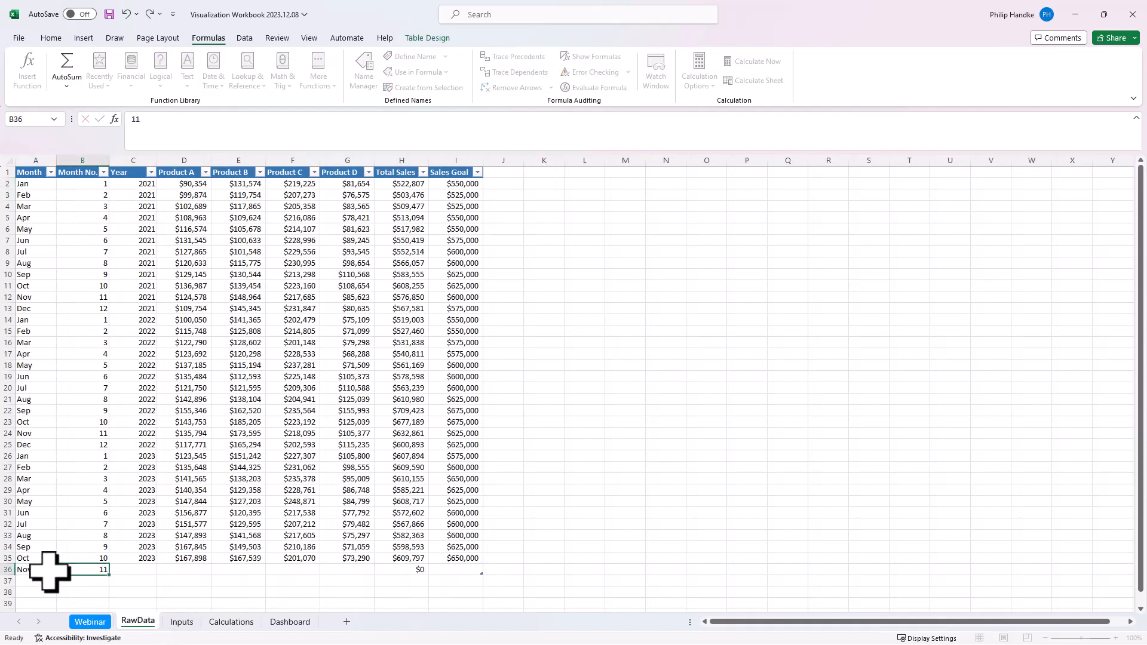
{"action": "key", "text": "Tab"}
{"action": "type", "text": "2023"}
{"action": "key", "text": "Return"}
Step: Add a second test row to the RawData table with month Dec, month number 12 and year 2023
{"action": "type", "text": "Dec"}
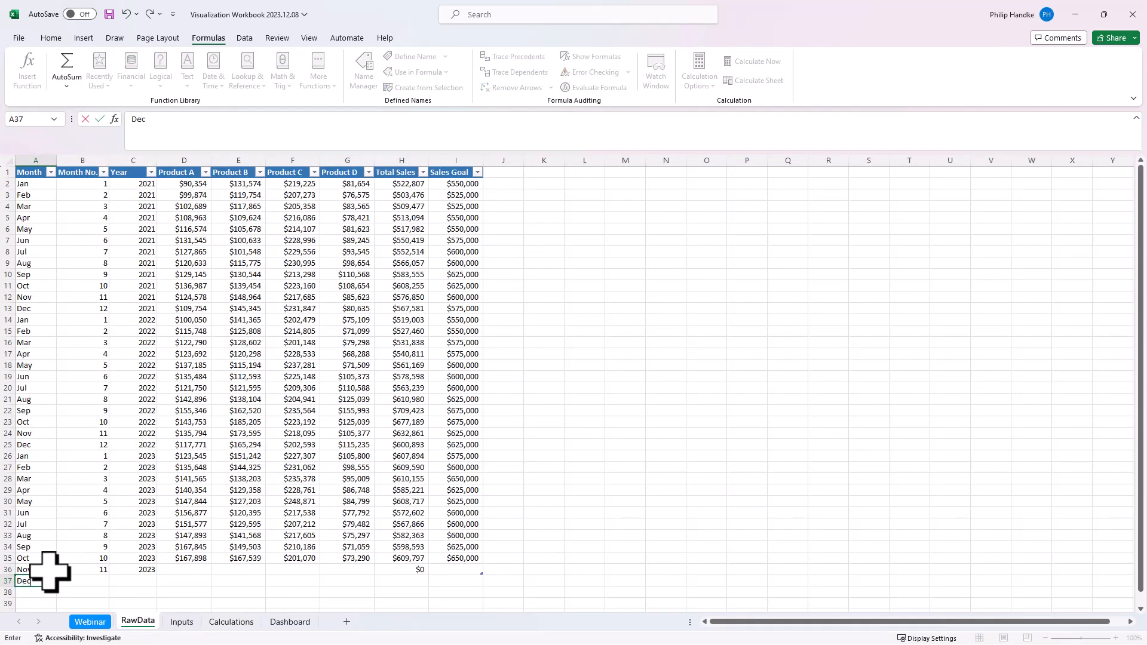
{"action": "key", "text": "Tab"}
{"action": "type", "text": "12"}
{"action": "key", "text": "Tab"}
{"action": "type", "text": "2023"}
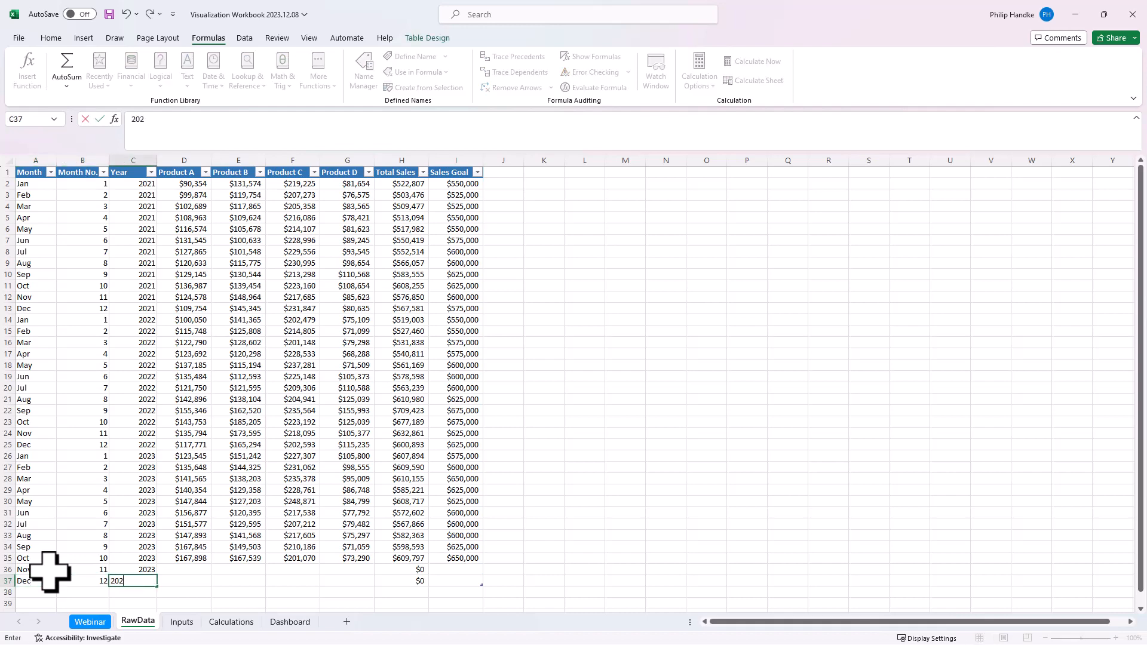
{"action": "key", "text": "Return"}
Step: Add a third test row with Jan, 1 and 2024 to RawData, and check the Year list on the Inputs sheet
{"action": "type", "text": "Jan"}
{"action": "key", "text": "Tab"}
{"action": "type", "text": "1"}
{"action": "key", "text": "Tab"}
{"action": "key", "text": "Tab"}
{"action": "key", "text": "shift+Tab"}
{"action": "type", "text": "2024"}
{"action": "key", "text": "Return"}
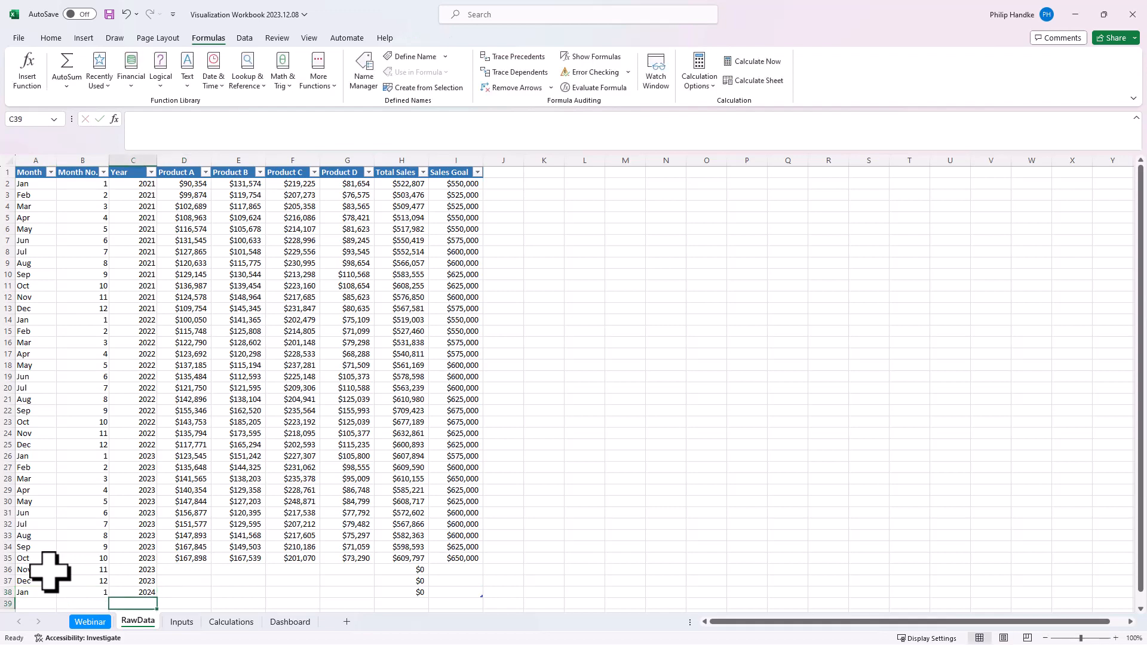
{"action": "left_click", "coordinate": [177, 624]}
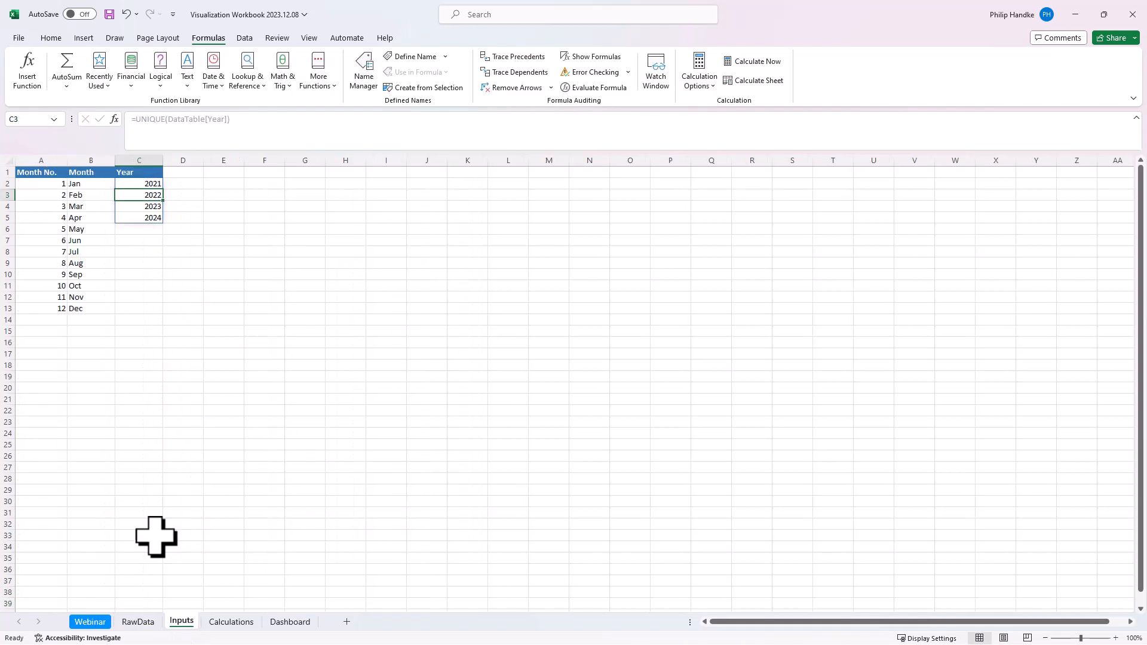
{"action": "left_click", "coordinate": [146, 218]}
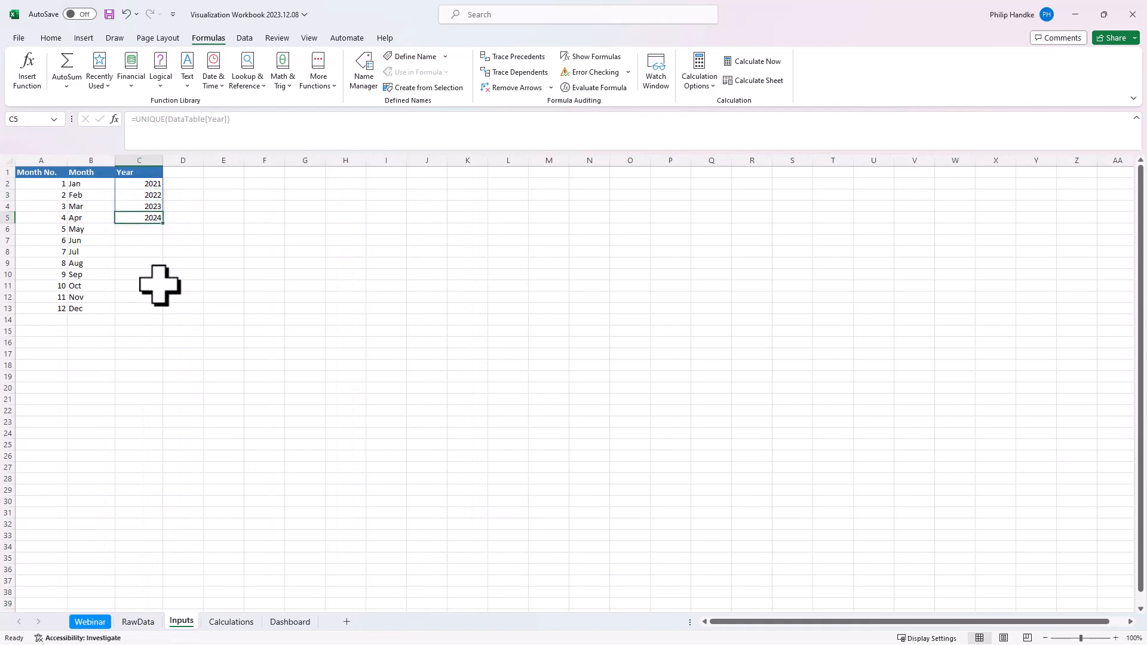
Step: Clear the three test rows in RawData, including their Total Sales formulas, and resize the table to end at row 35
{"action": "left_click", "coordinate": [135, 623]}
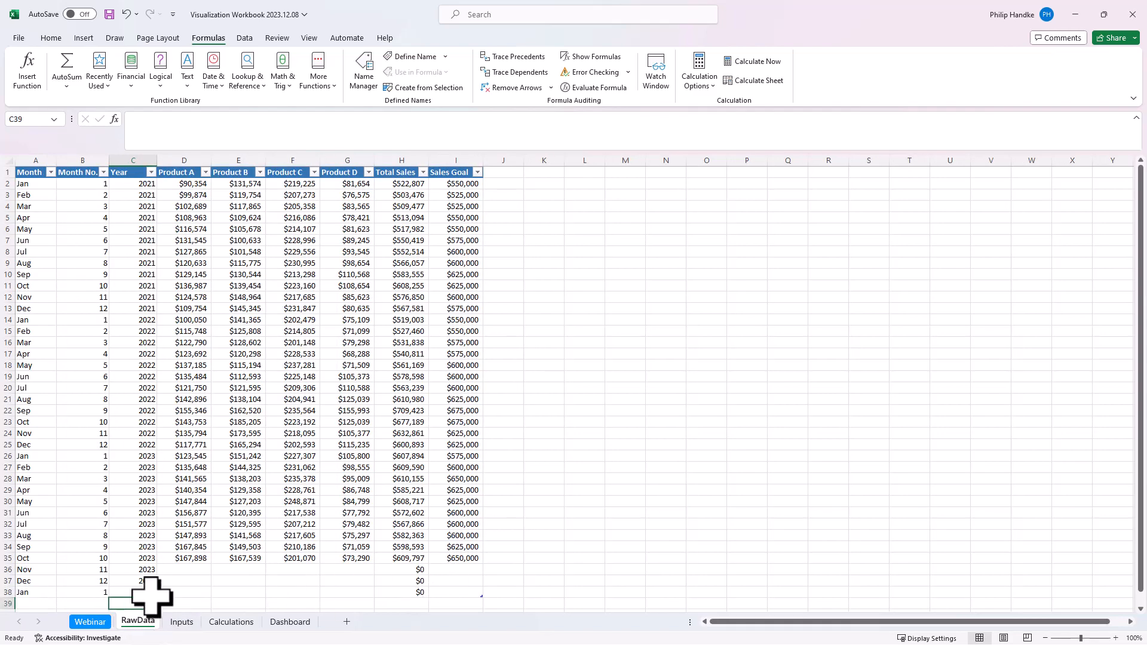
{"action": "left_click", "coordinate": [245, 38]}
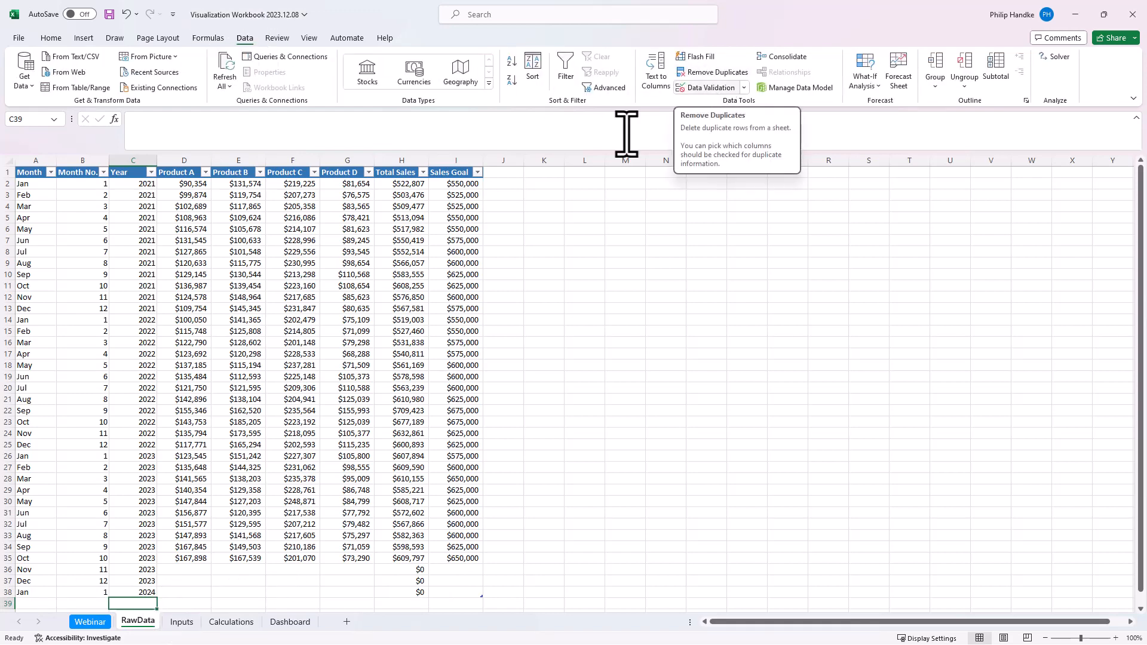
{"action": "left_click_drag", "start_coordinate": [139, 591], "coordinate": [40, 575]}
{"action": "key", "text": "Delete"}
{"action": "left_click_drag", "start_coordinate": [388, 571], "coordinate": [393, 591]}
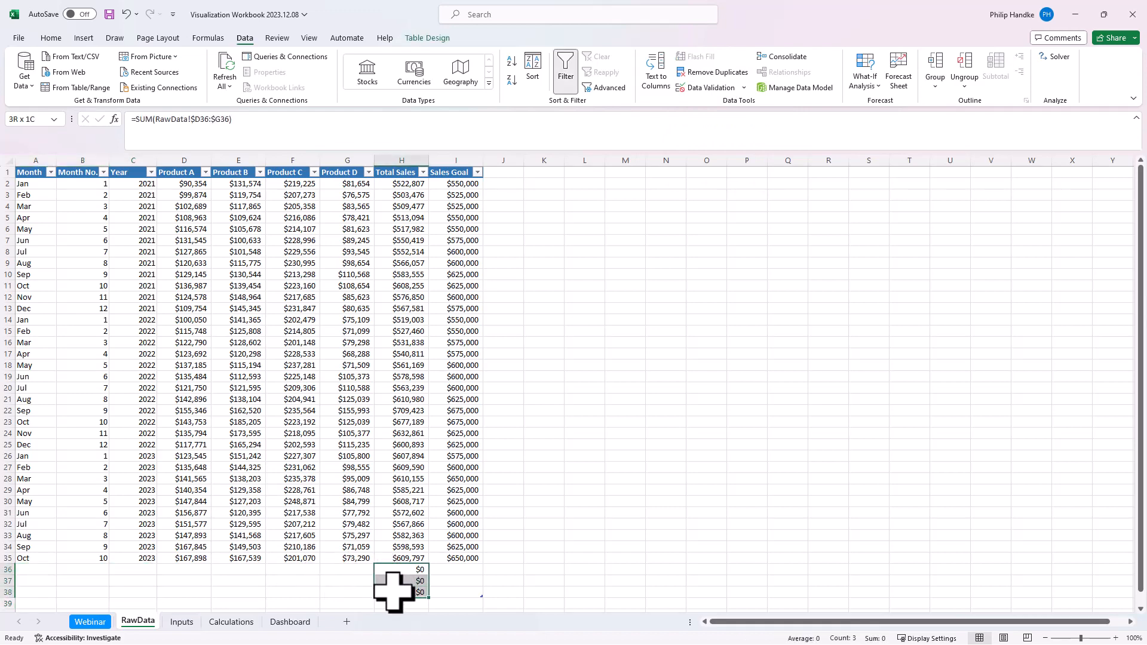
{"action": "key", "text": "Delete"}
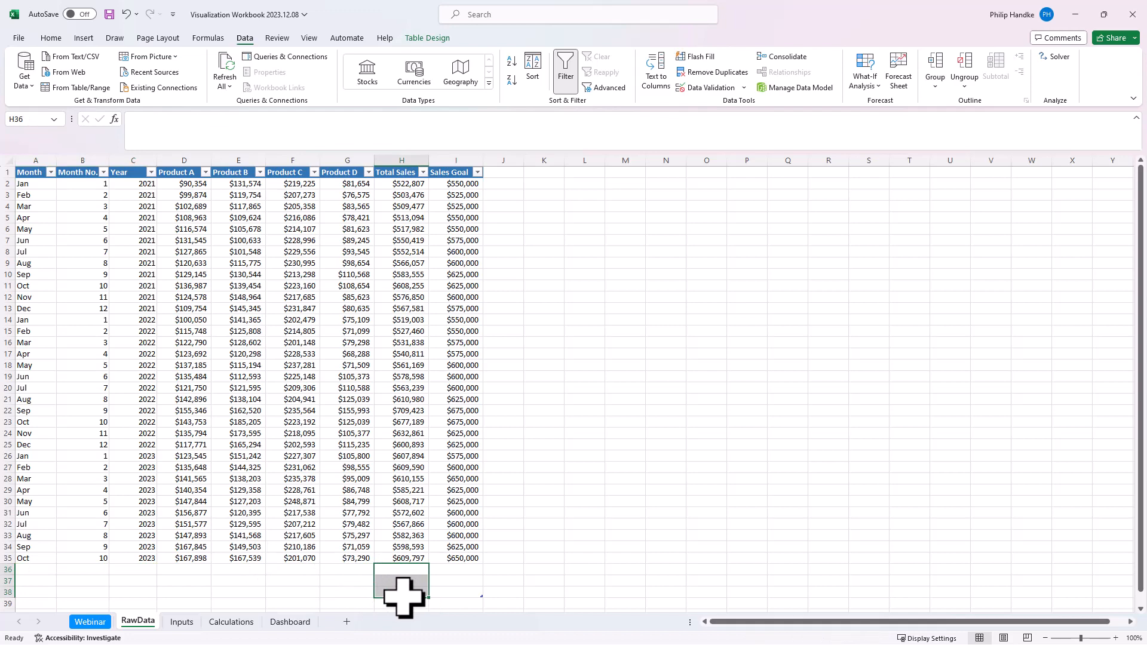
{"action": "left_click_drag", "start_coordinate": [480, 598], "coordinate": [482, 572]}
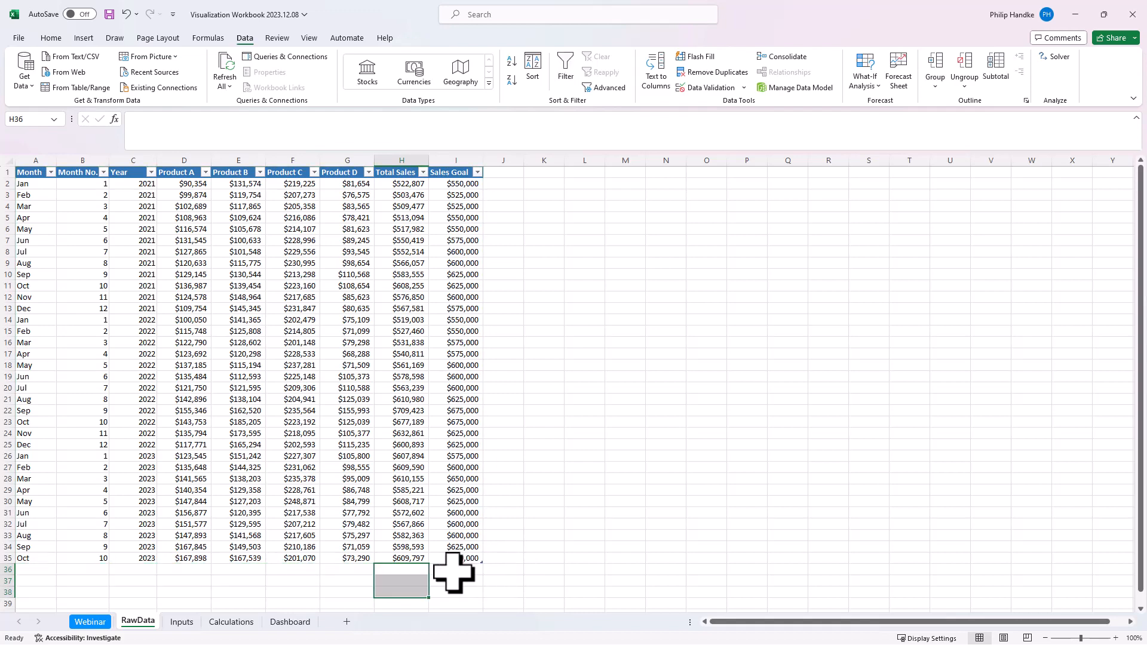
{"action": "left_click", "coordinate": [491, 557]}
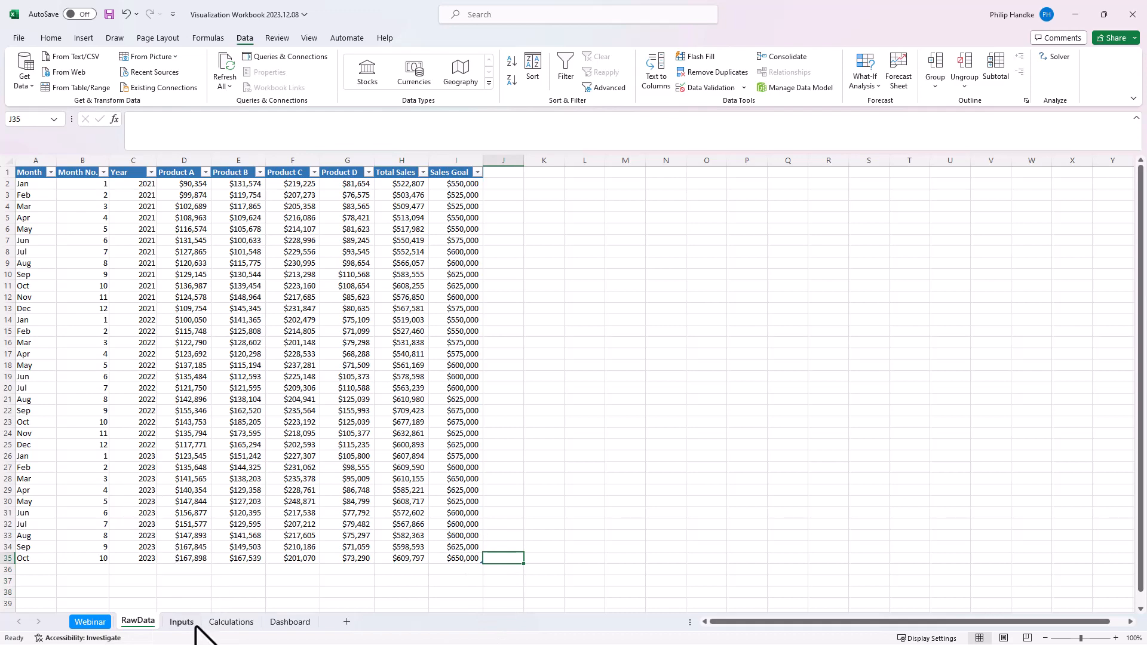
Step: Go to cell P1 beside Current Year on the Calculations sheet
{"action": "left_click", "coordinate": [228, 623]}
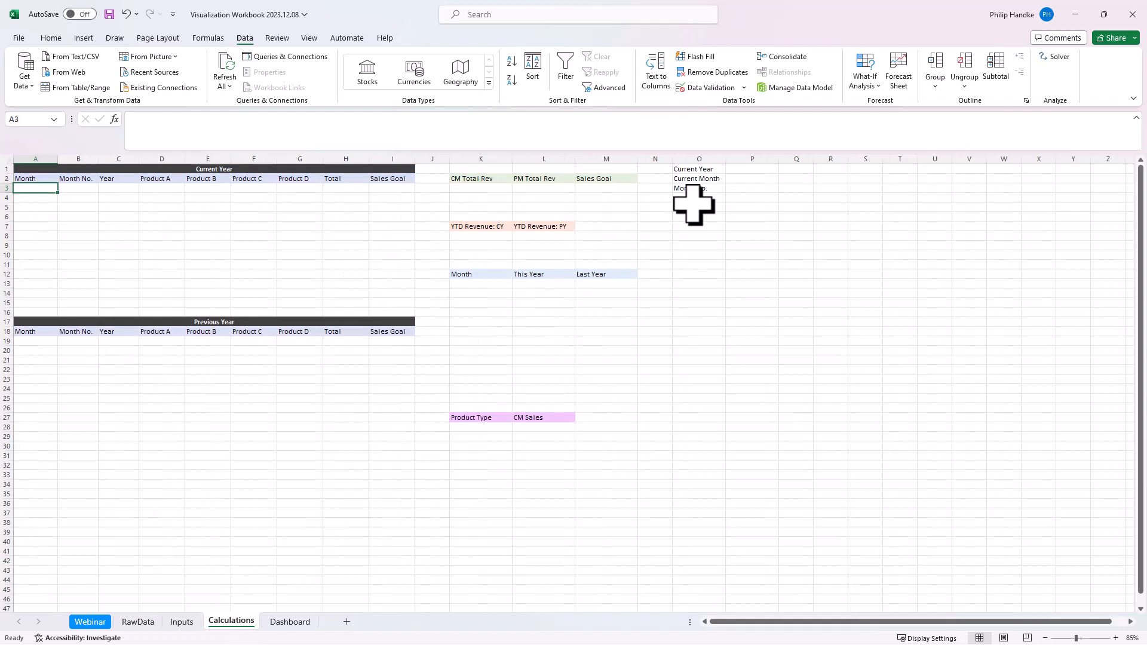
{"action": "left_click", "coordinate": [747, 170]}
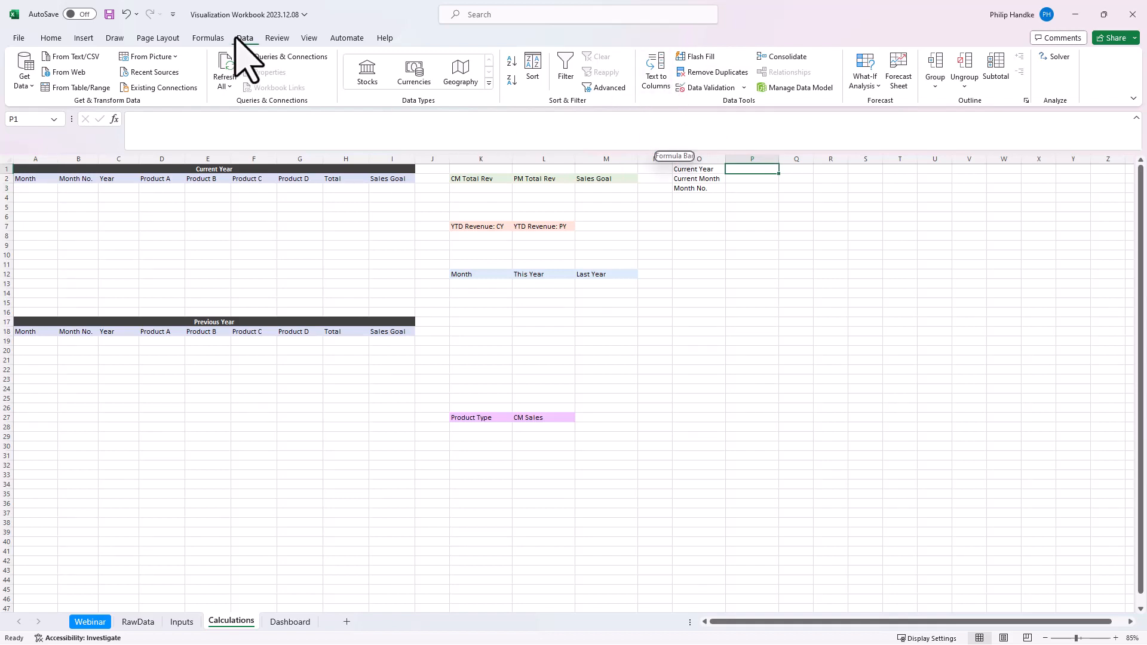
{"action": "left_click", "coordinate": [714, 88]}
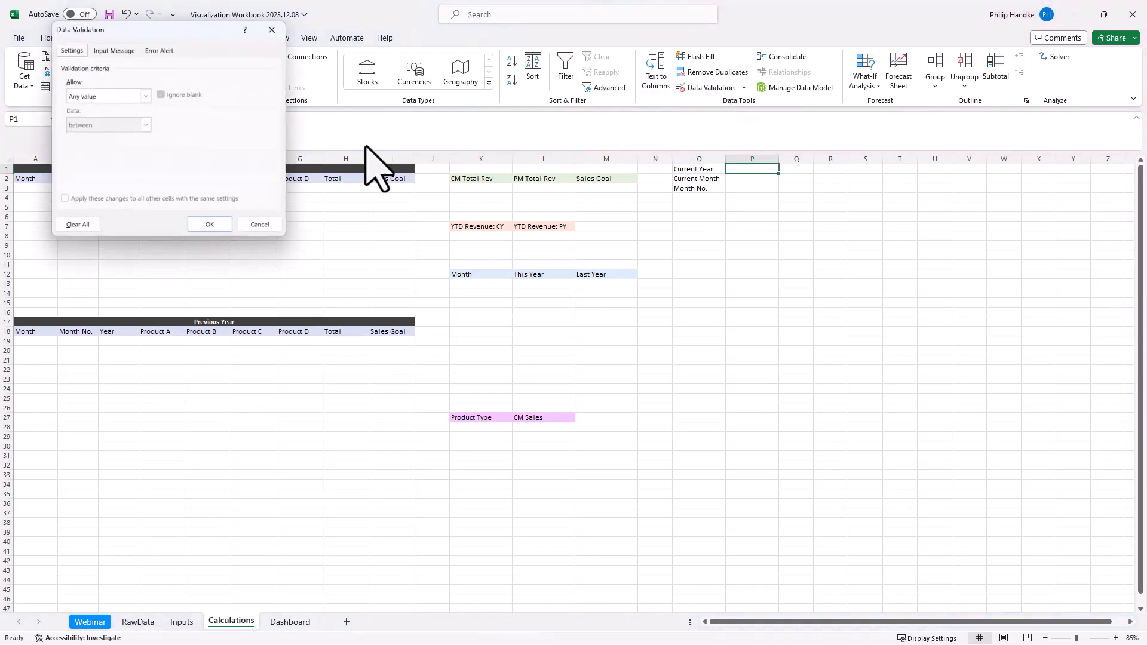
{"action": "left_click", "coordinate": [141, 97]}
{"action": "left_click", "coordinate": [105, 132]}
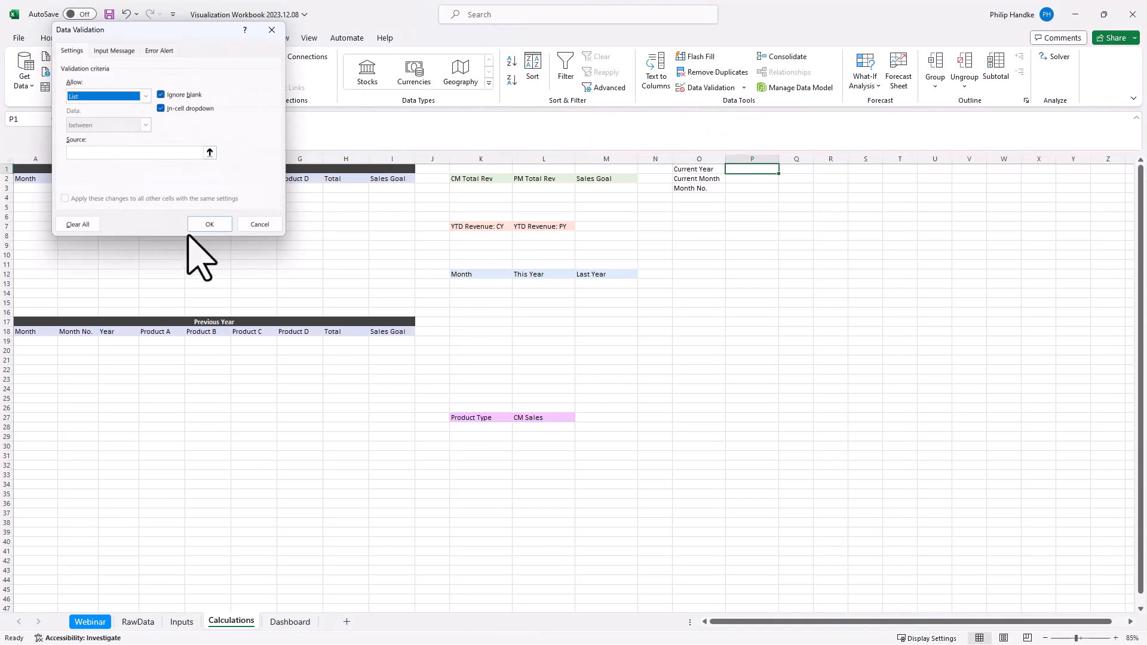
{"action": "left_click", "coordinate": [259, 224]}
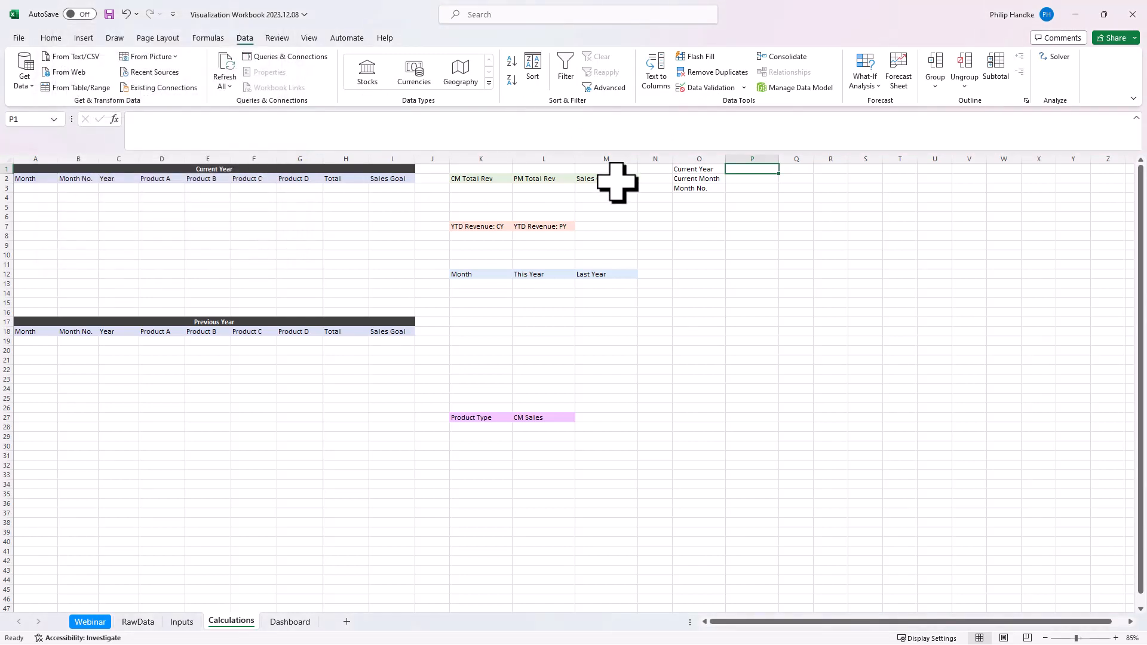
Step: Open data validation for the Current Year cell P1 and allow a list
{"action": "key", "text": "alt+a"}
{"action": "key", "text": "v"}
{"action": "key", "text": "v"}
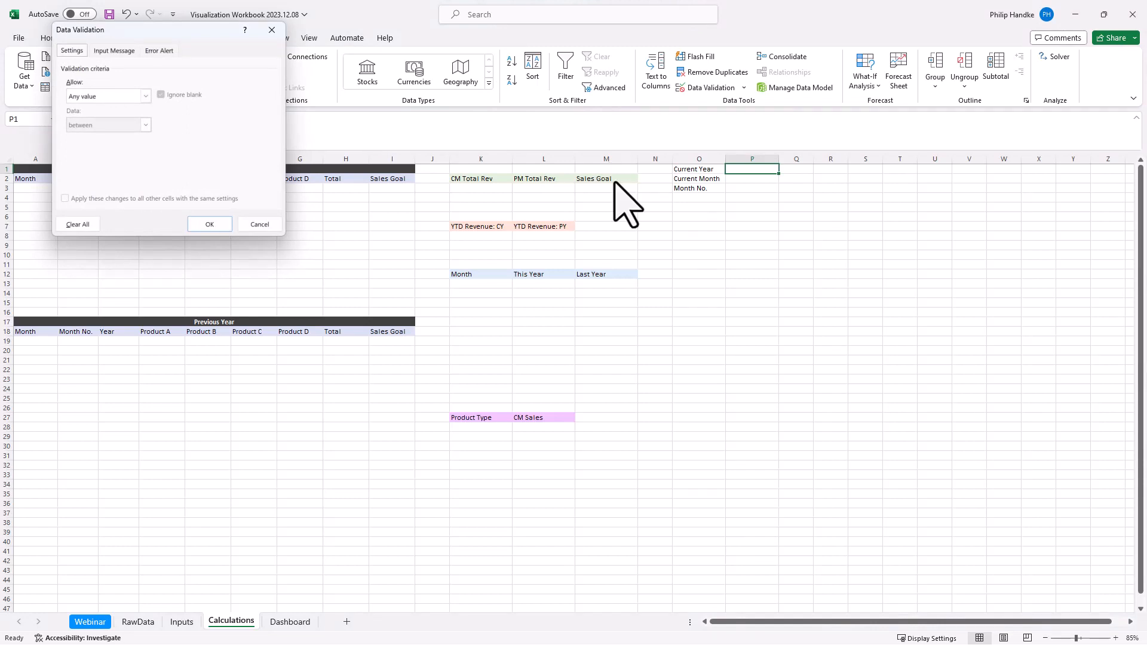
{"action": "left_click", "coordinate": [124, 97]}
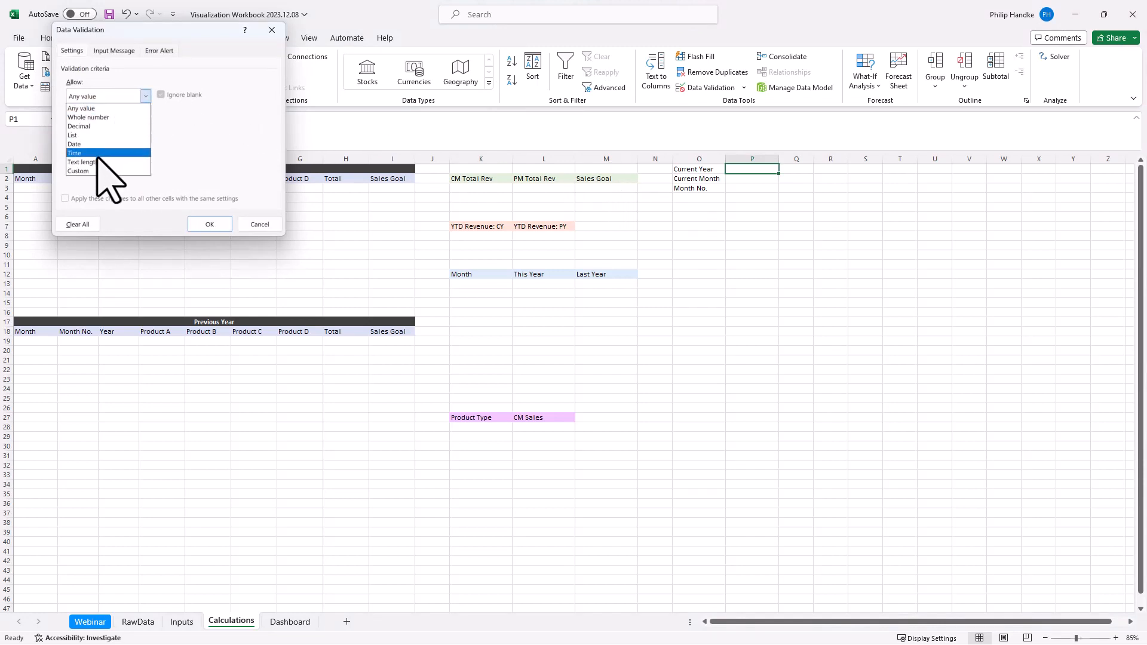
{"action": "left_click", "coordinate": [101, 135]}
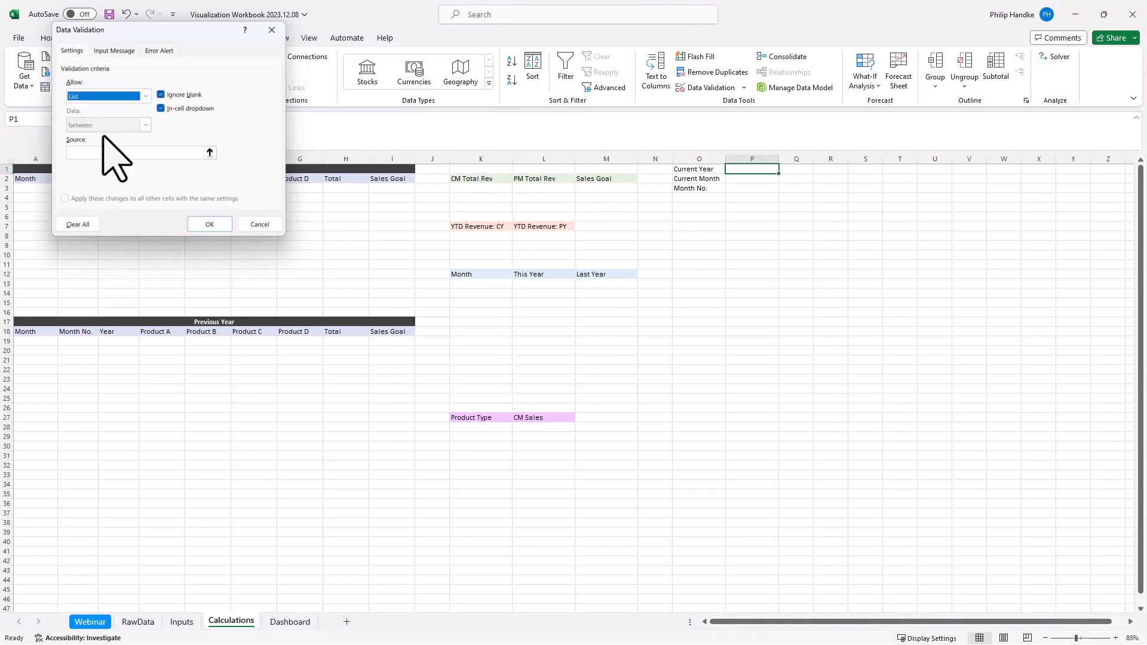
Step: Set the validation list source to the spilled Year range =Inputs!$C$2# and apply the rule to P1
{"action": "left_click", "coordinate": [209, 151]}
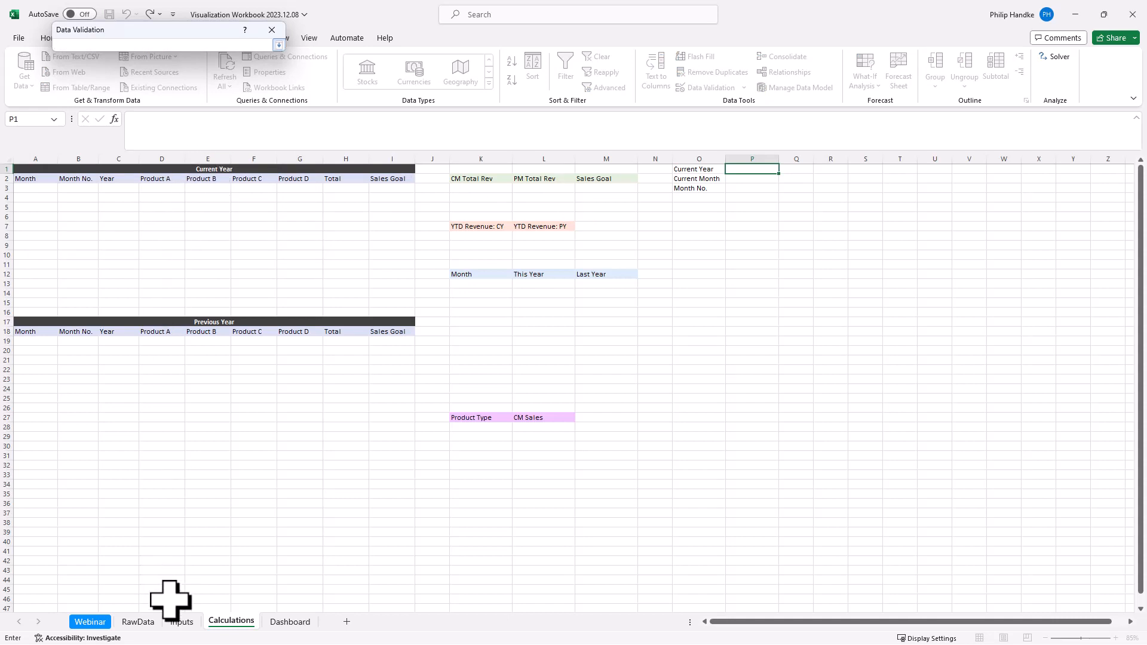
{"action": "left_click", "coordinate": [181, 622]}
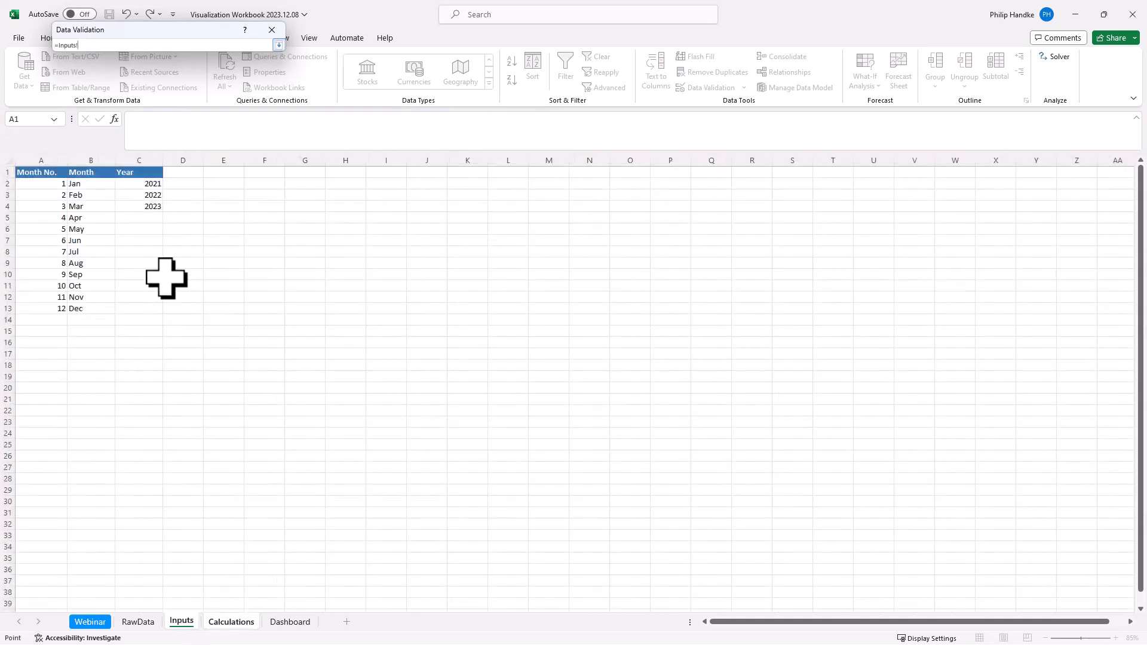
{"action": "left_click", "coordinate": [133, 184]}
{"action": "left_click_drag", "start_coordinate": [133, 184], "coordinate": [133, 204]}
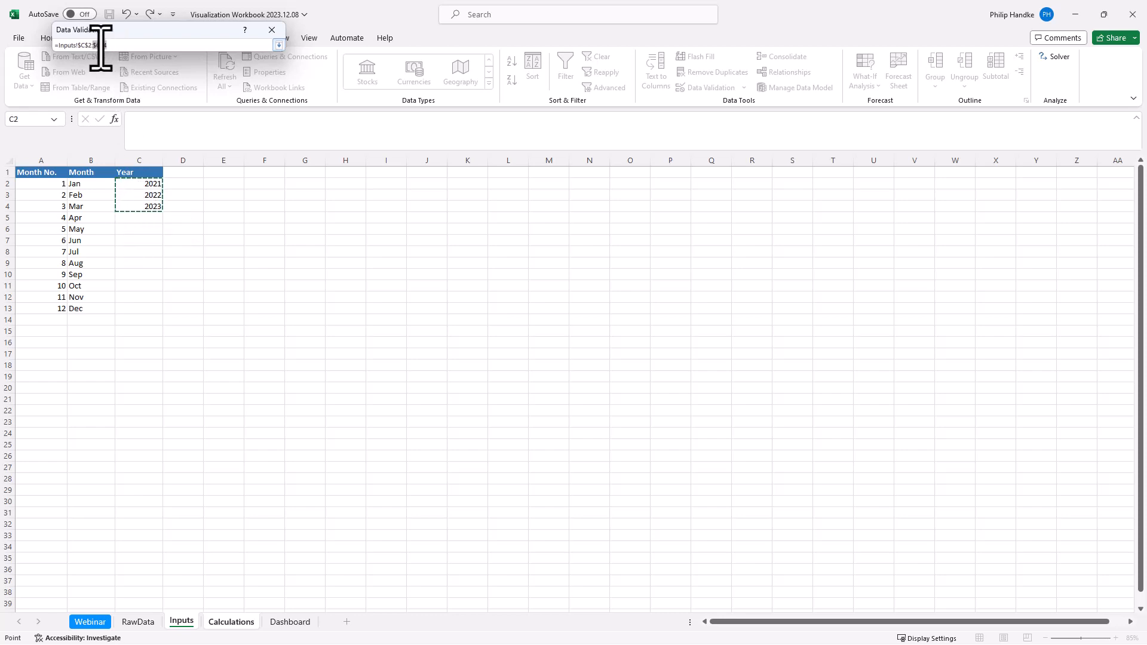
{"action": "key", "text": "BackSpace"}
{"action": "type", "text": "#"}
{"action": "key", "text": "Return"}
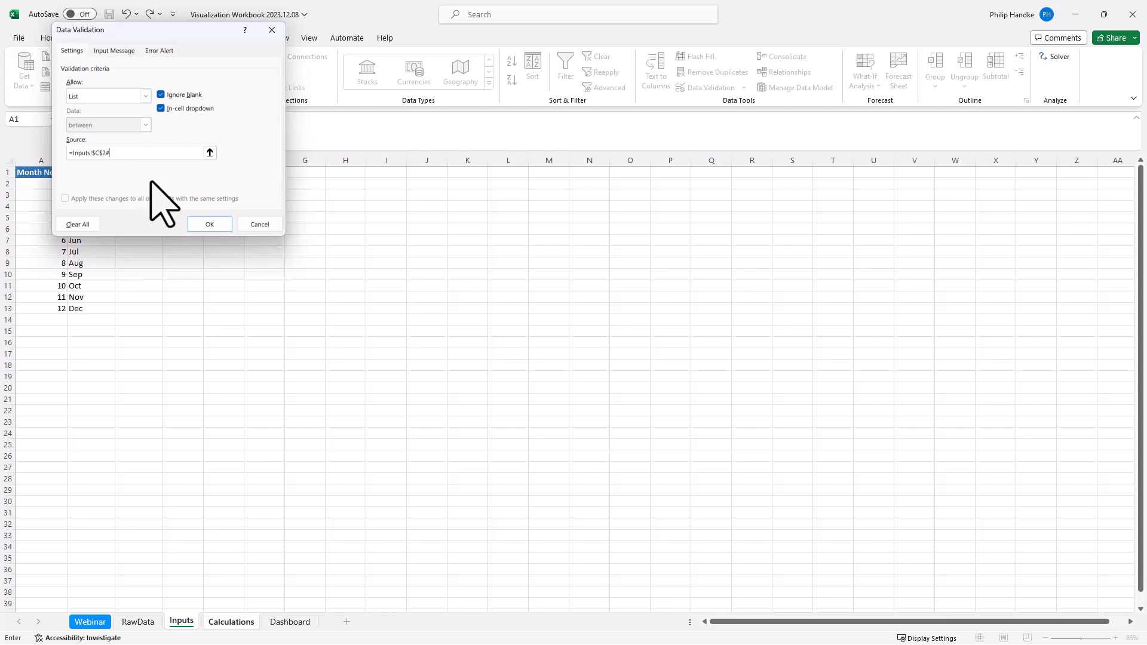
{"action": "left_click_drag", "start_coordinate": [165, 33], "coordinate": [329, 49]}
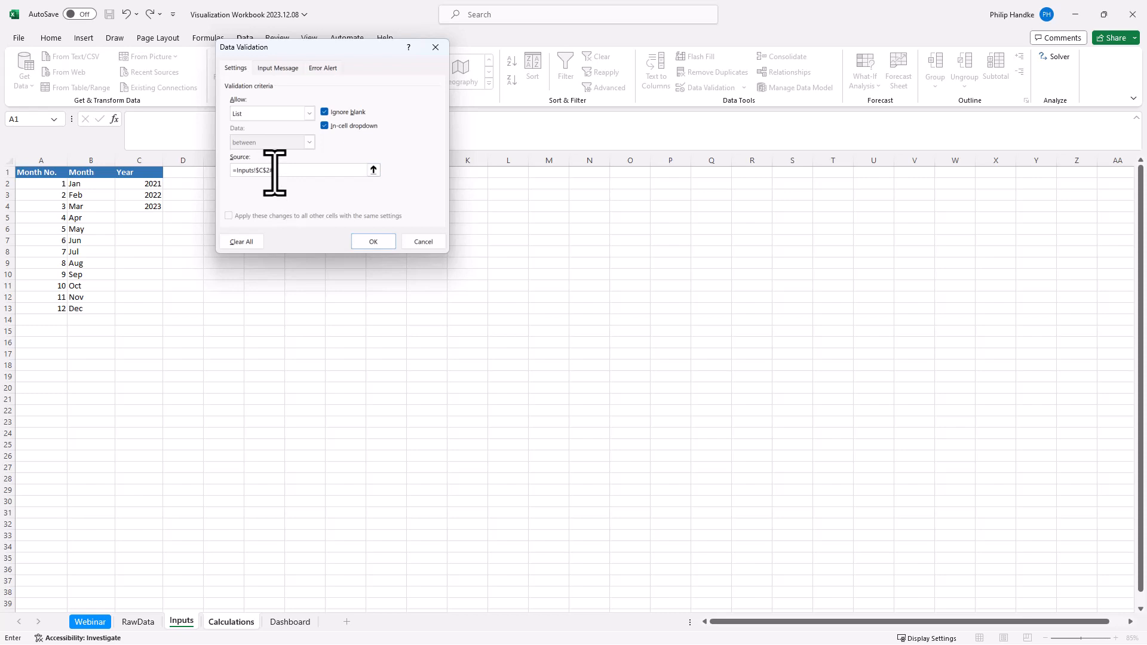
{"action": "left_click", "coordinate": [374, 242]}
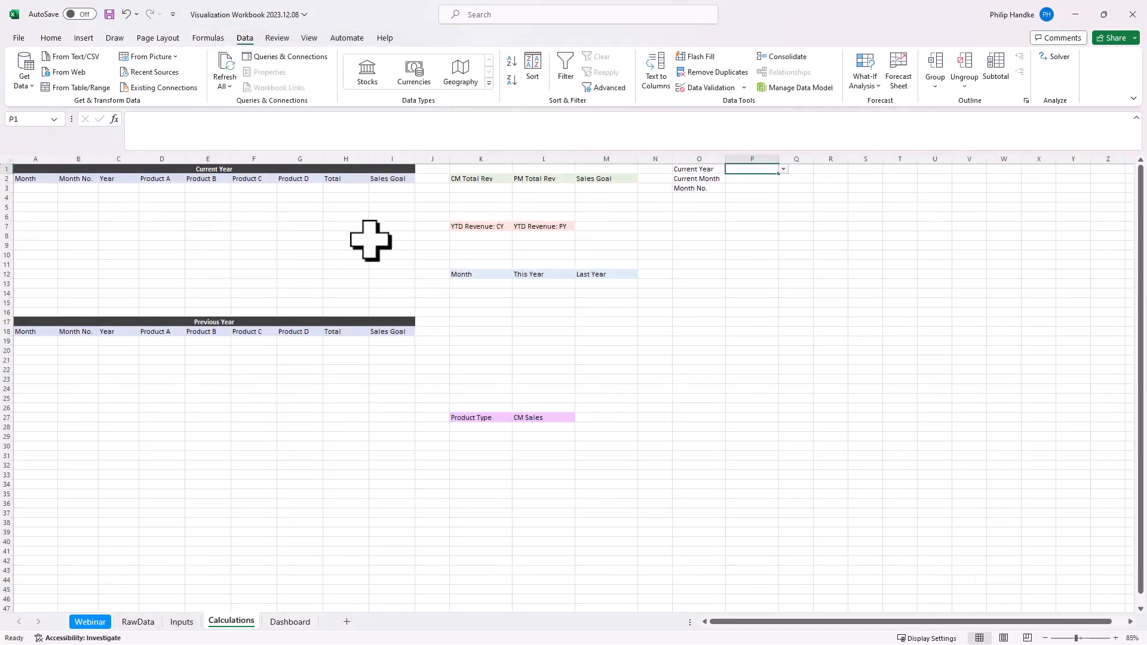
Step: Choose 2022 as the Current Year from the list in cell P1
{"action": "left_click", "coordinate": [783, 169]}
{"action": "left_click", "coordinate": [764, 191]}
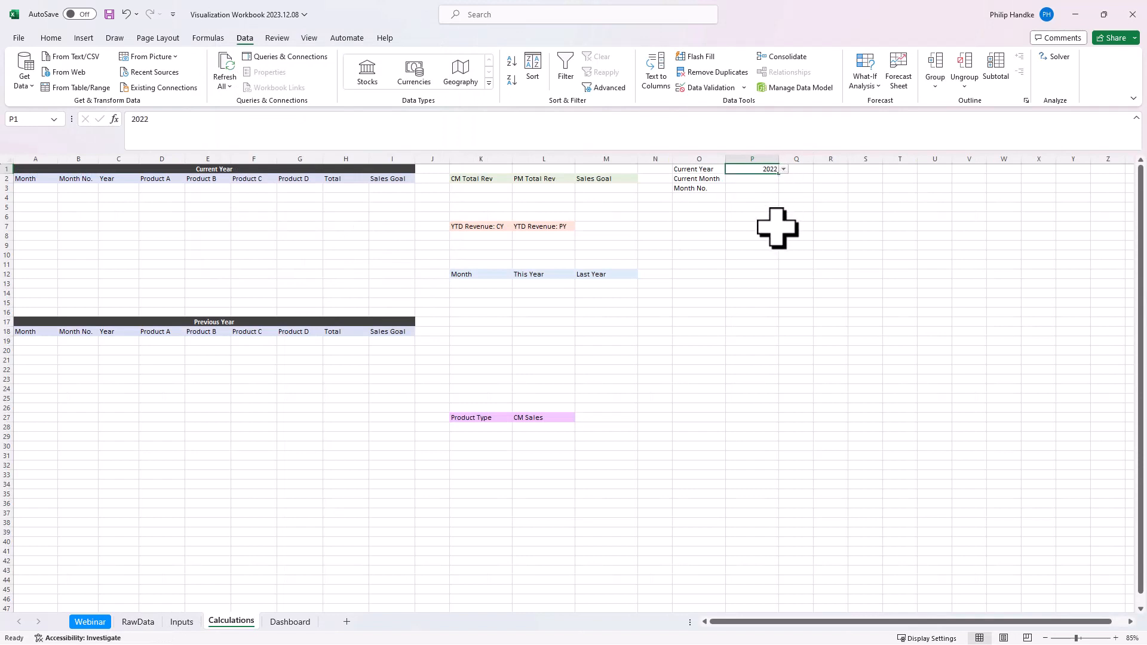
{"action": "left_click", "coordinate": [742, 179]}
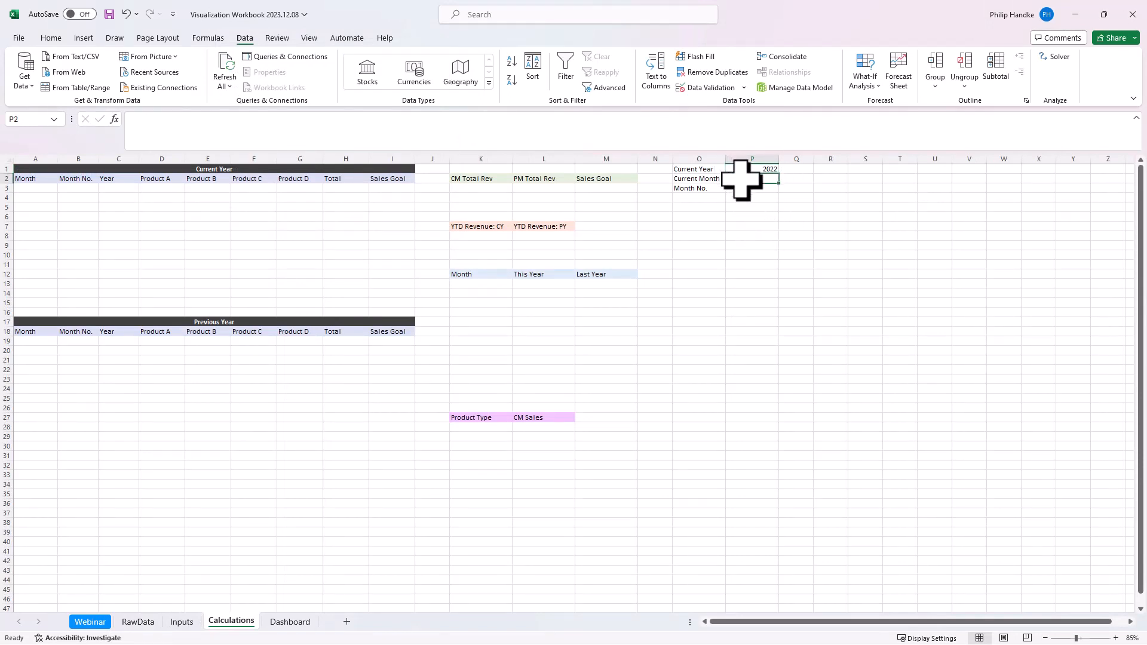
Step: Open data validation for the Current Month cell P2 and allow a list
{"action": "key", "text": "alt+a"}
{"action": "key", "text": "v"}
{"action": "key", "text": "v"}
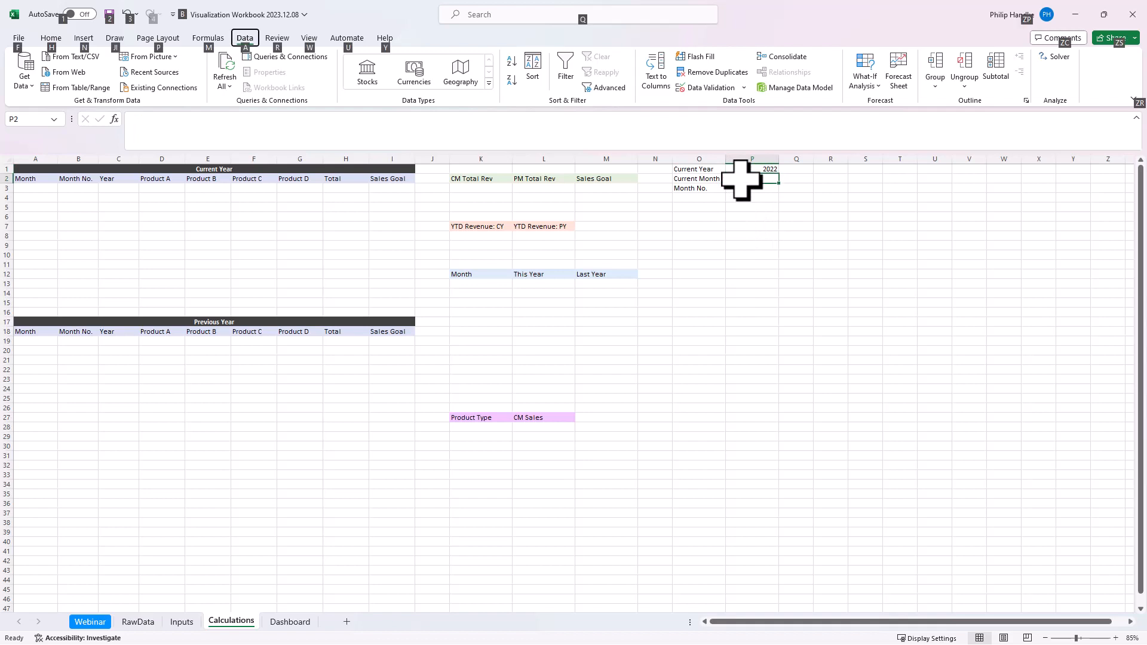
{"action": "left_click", "coordinate": [258, 114]}
{"action": "left_click", "coordinate": [255, 156]}
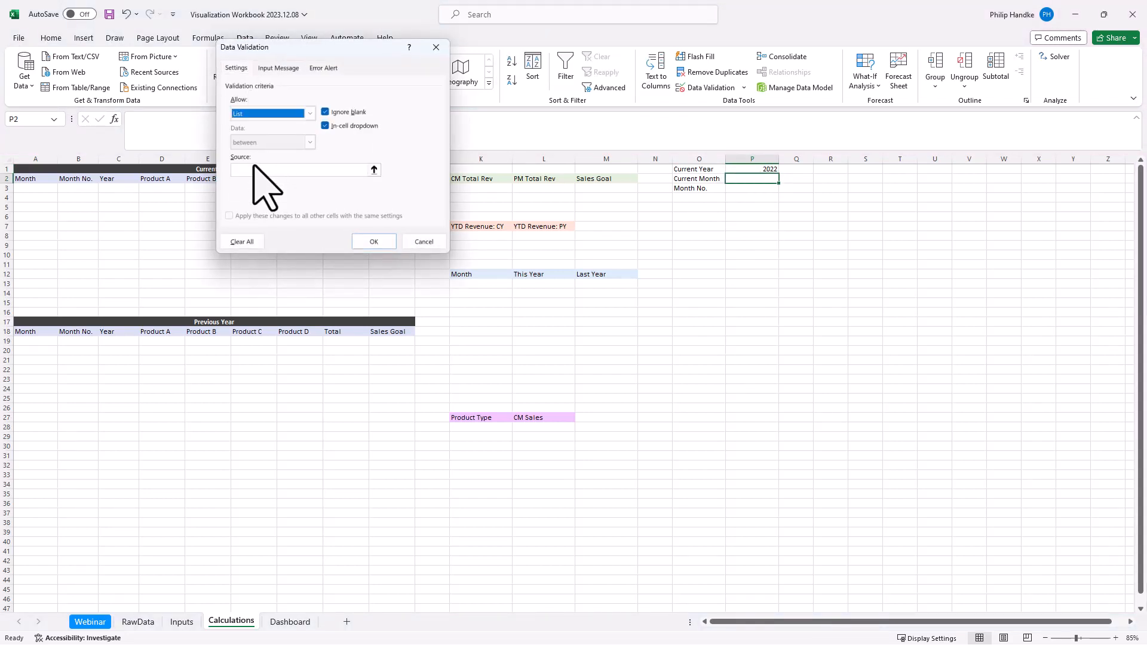
Step: Set P2's validation list source to the spilled month range =Inputs!$B$2#, apply it and choose Apr as the Current Month
{"action": "left_click", "coordinate": [374, 170]}
{"action": "left_click", "coordinate": [174, 622]}
{"action": "left_click", "coordinate": [98, 184]}
{"action": "type", "text": "#"}
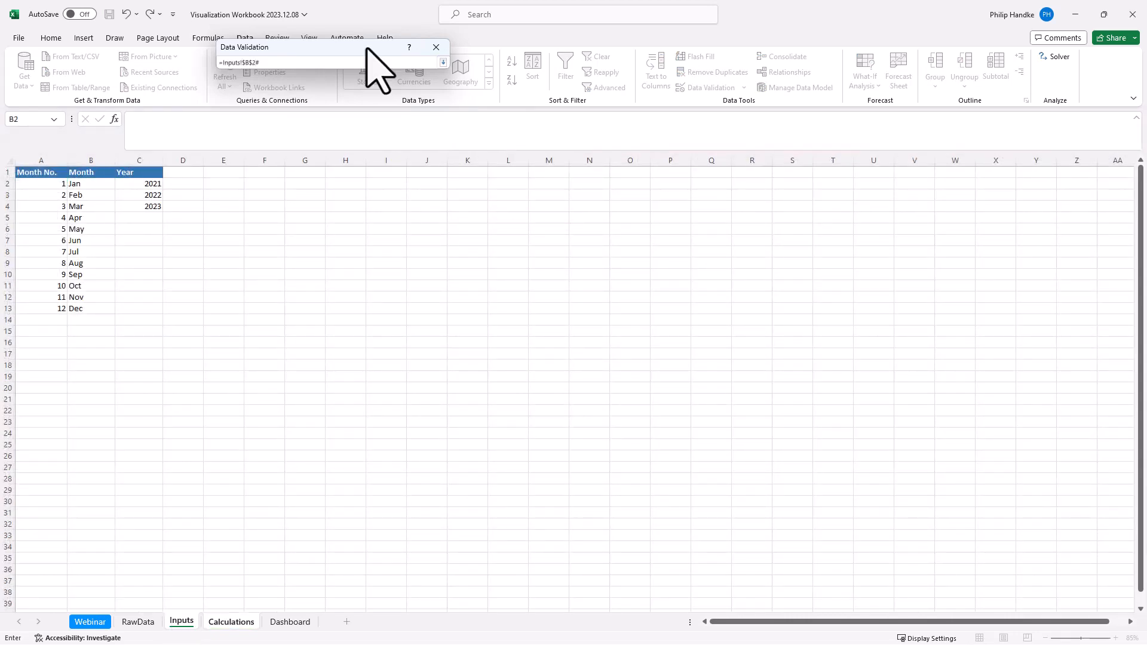
{"action": "left_click", "coordinate": [443, 63]}
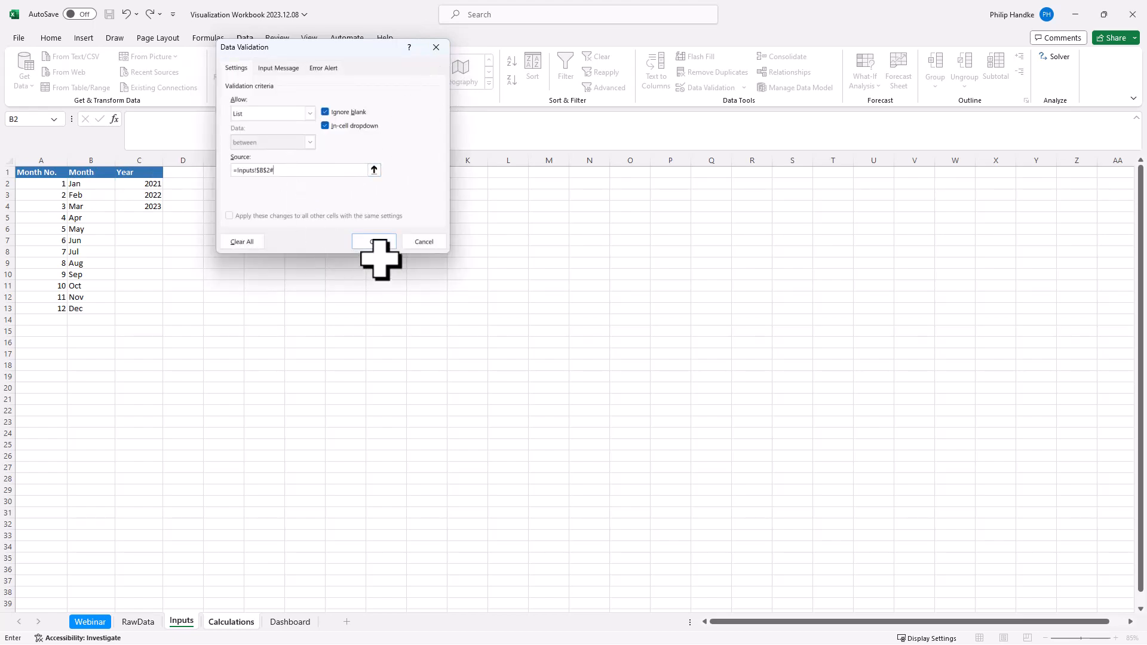
{"action": "left_click", "coordinate": [374, 242]}
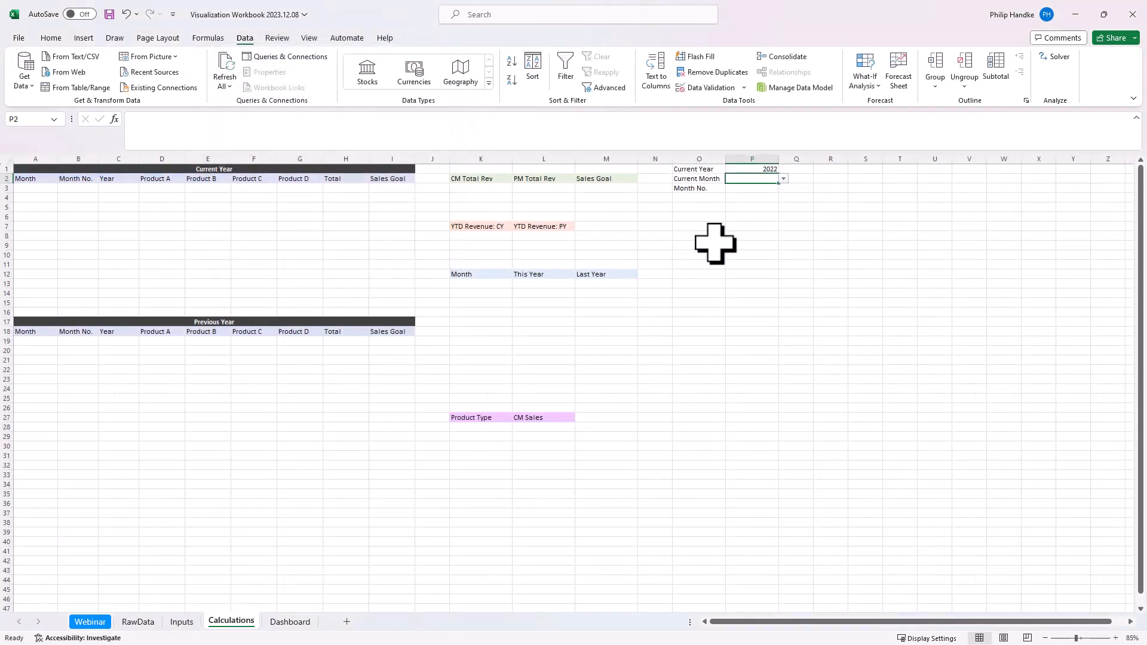
{"action": "left_click", "coordinate": [783, 180]}
{"action": "left_click", "coordinate": [769, 221]}
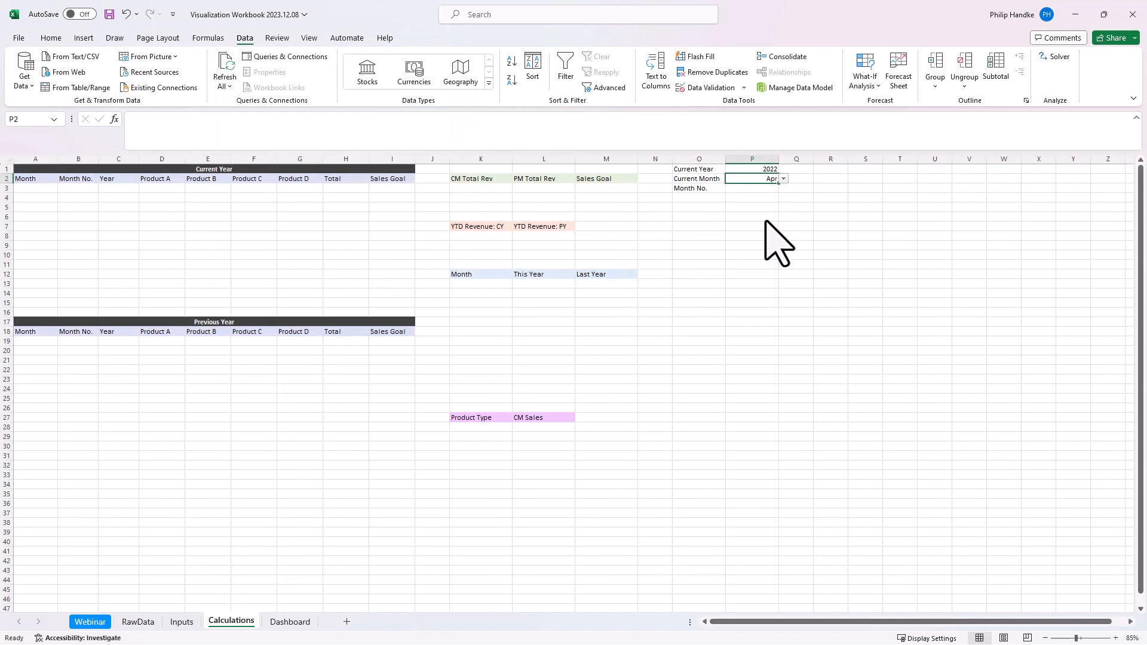
{"action": "left_click", "coordinate": [752, 189]}
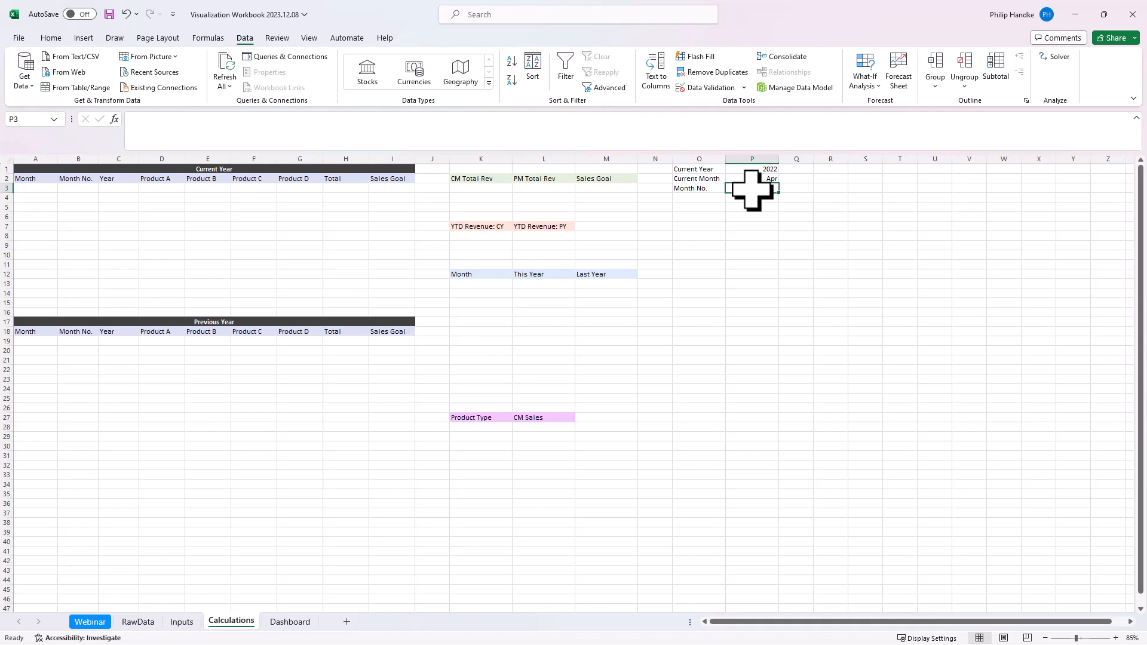
{"action": "type", "text": "=XL"}
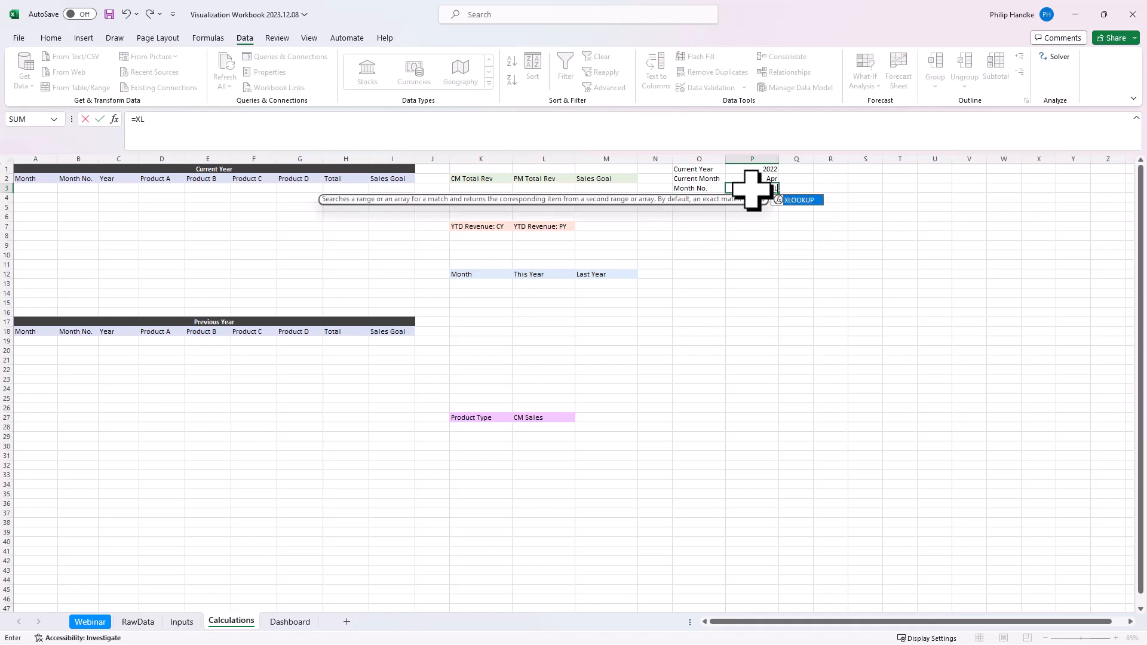
{"action": "type", "text": "OOKUP("}
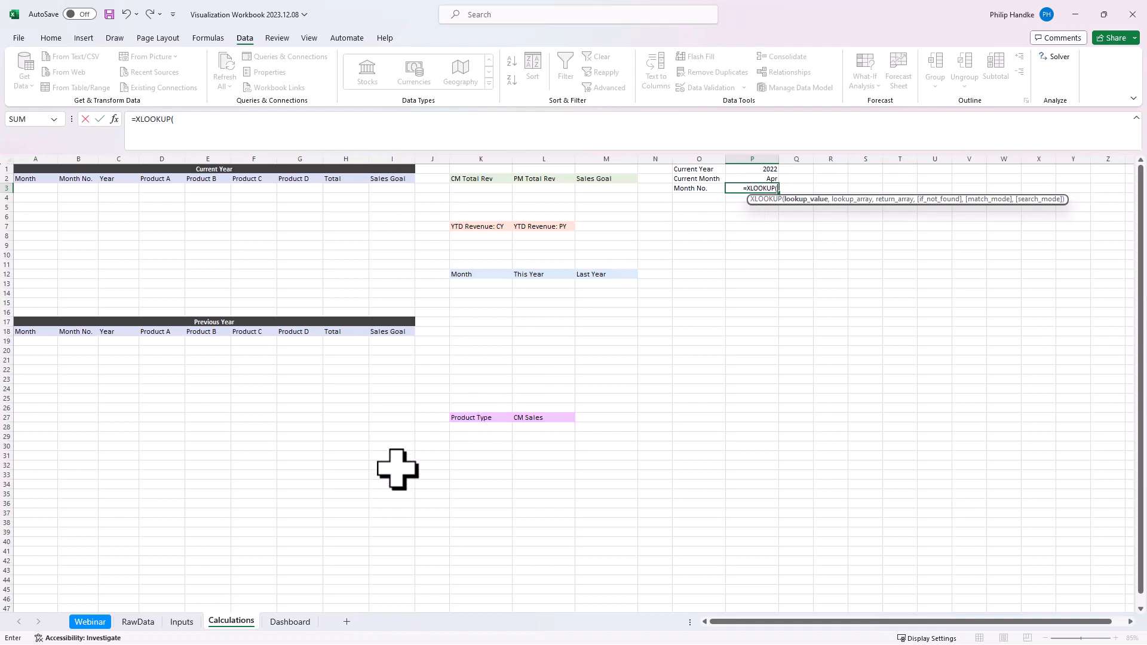
{"action": "left_click", "coordinate": [761, 178]}
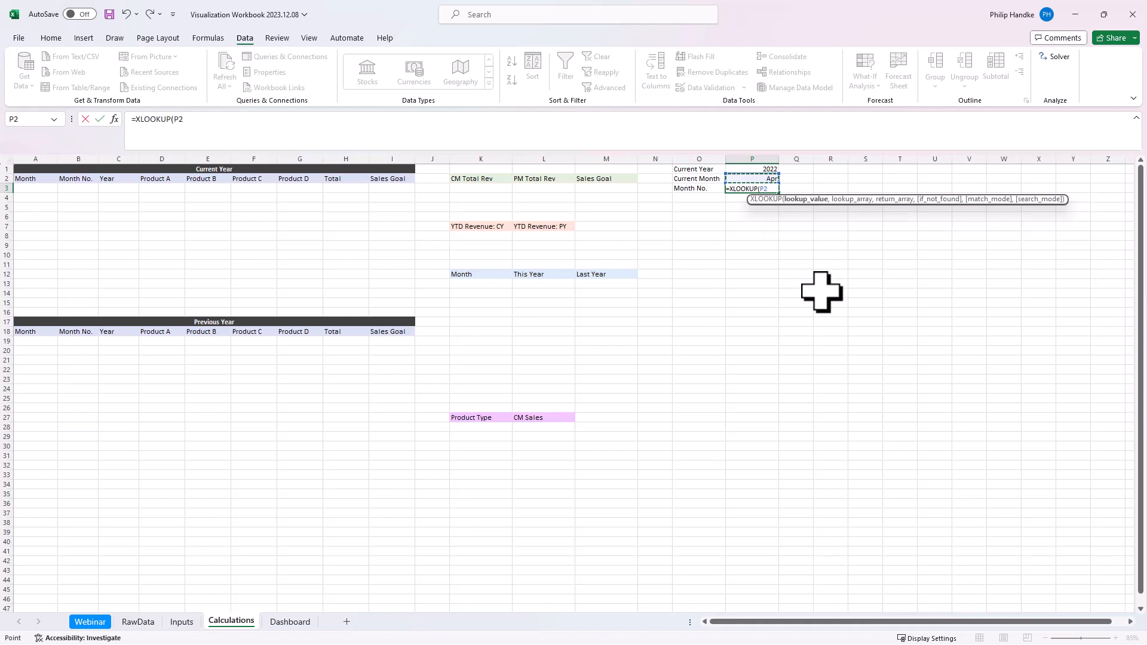
{"action": "type", "text": ","}
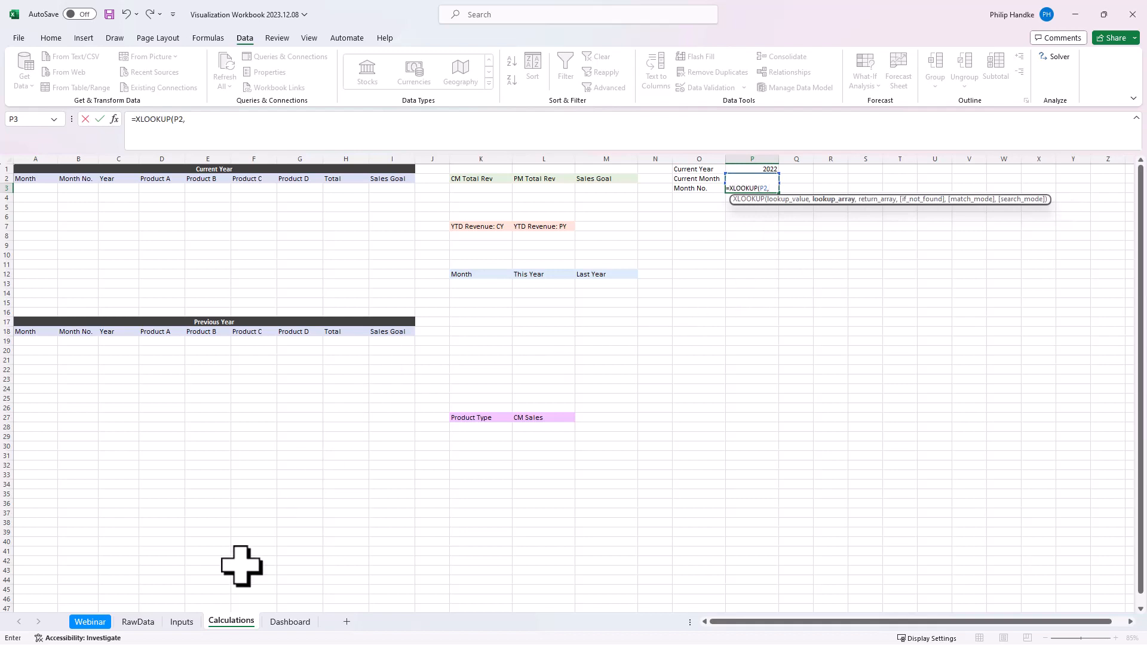
{"action": "left_click", "coordinate": [181, 621]}
{"action": "left_click", "coordinate": [90, 184]}
{"action": "type", "text": "#"}
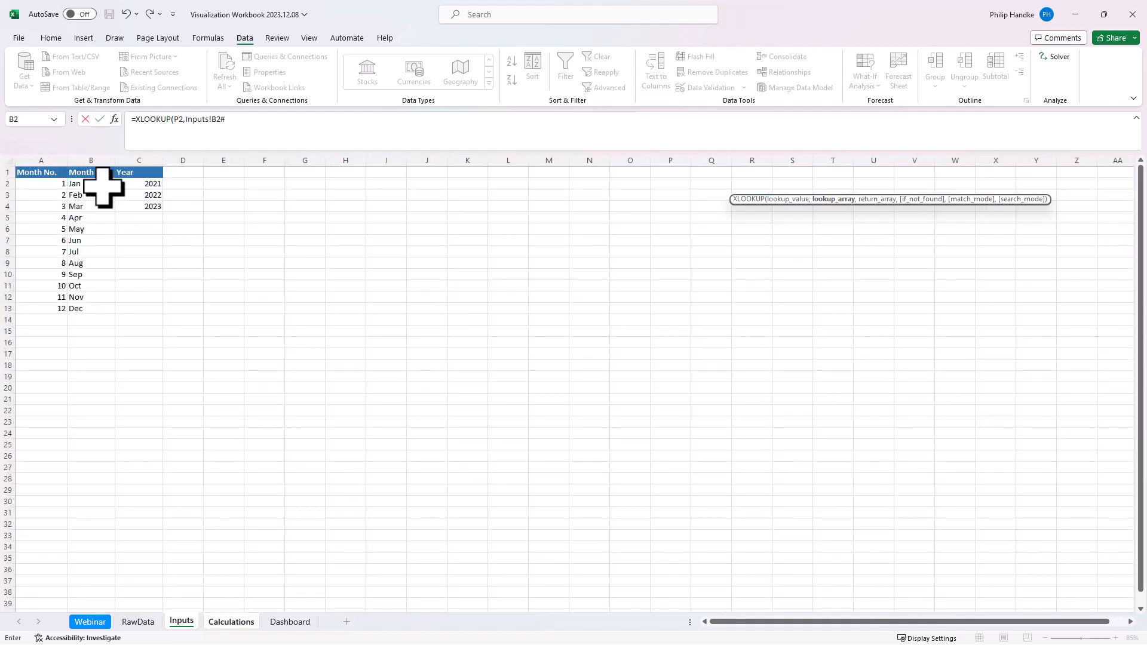
{"action": "key", "text": "Return"}
{"action": "left_click", "coordinate": [561, 367]}
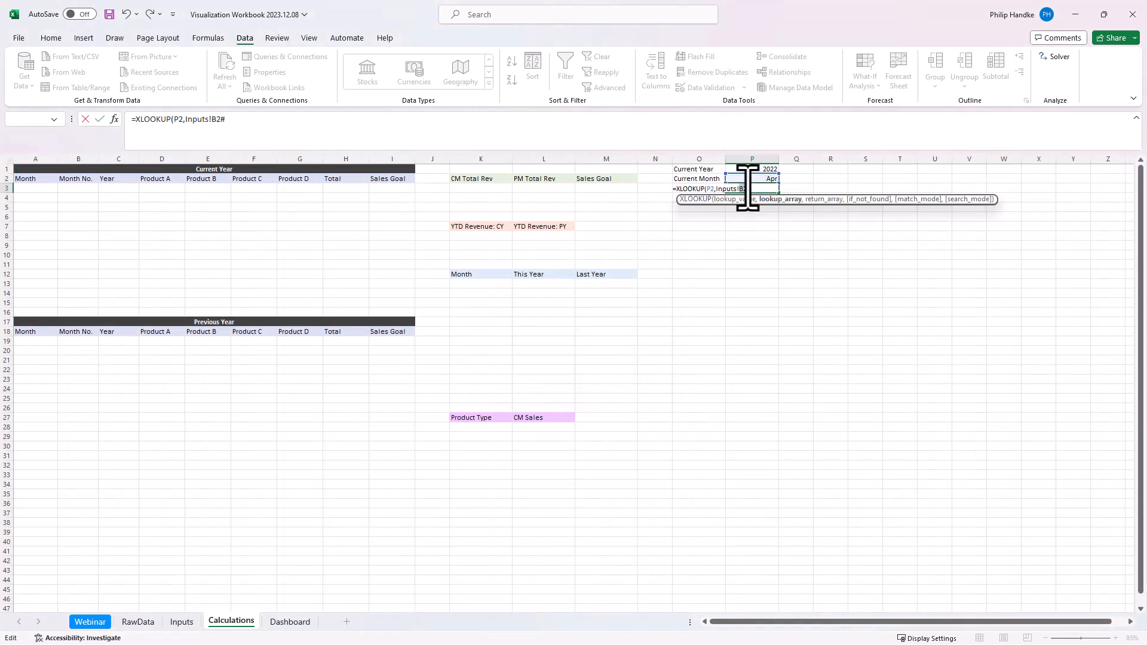
{"action": "key", "text": "Escape"}
Step: Look up the month number in P3 with =XLOOKUP(P2,Inputs!B2#,Inputs!A2#)
{"action": "type", "text": "=XLOO"}
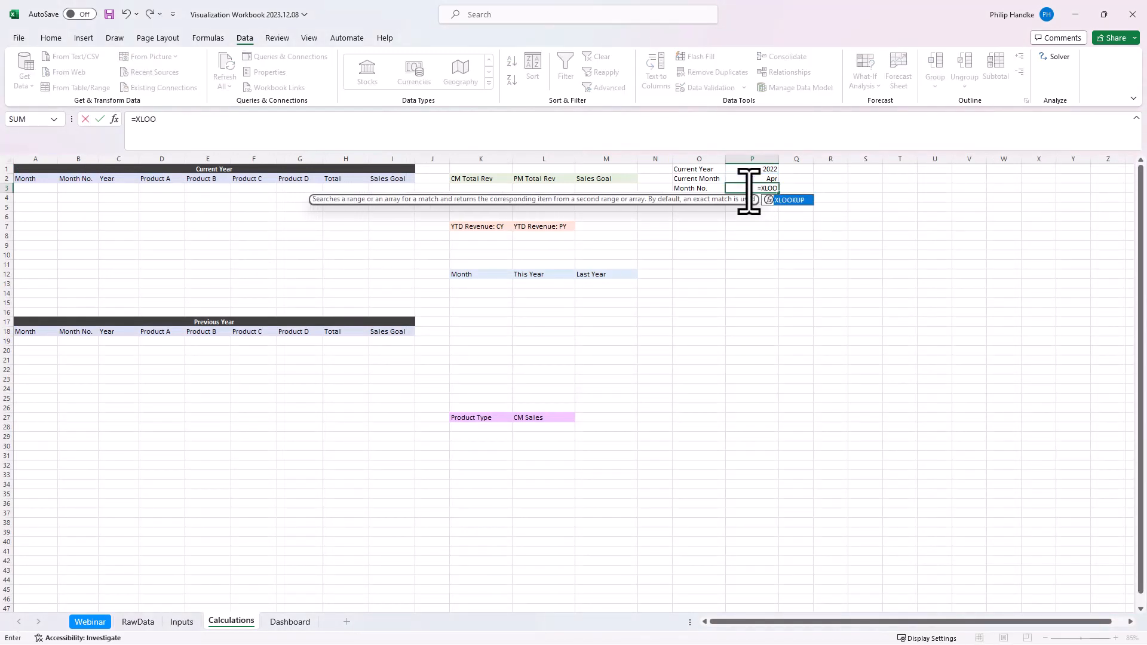
{"action": "key", "text": "Tab"}
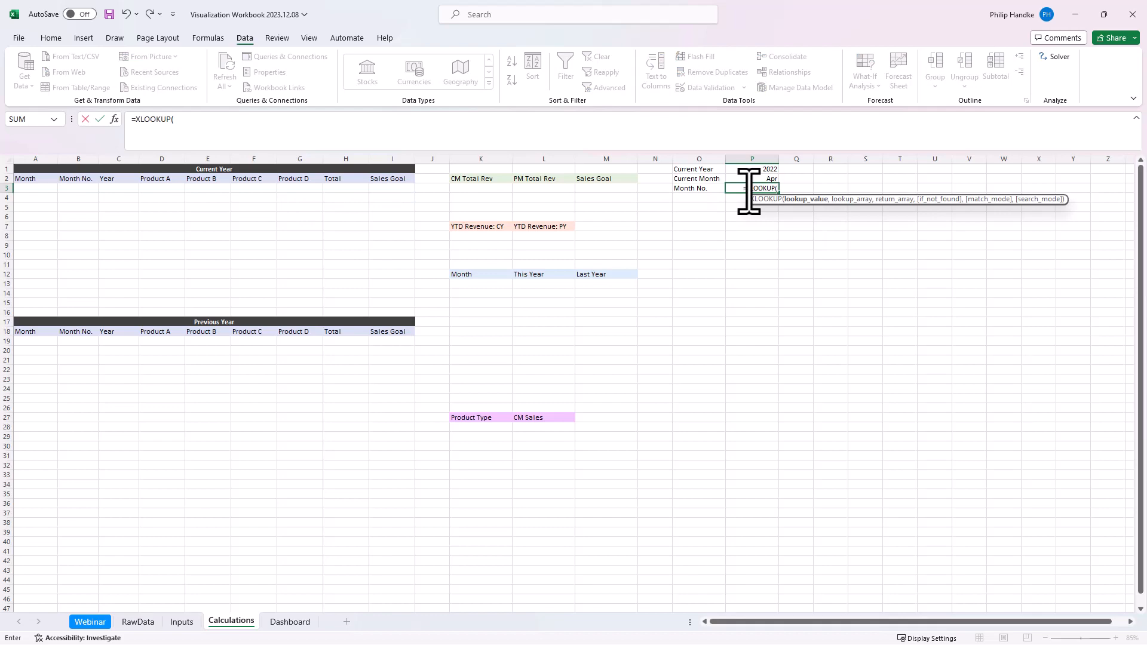
{"action": "left_click", "coordinate": [751, 177]}
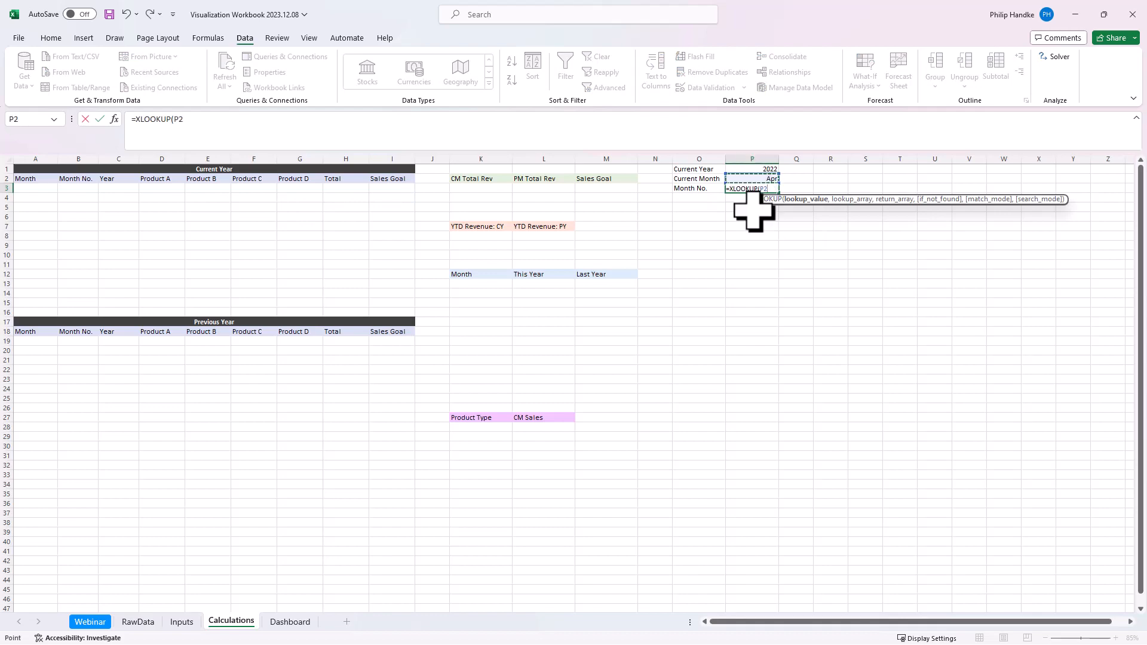
{"action": "type", "text": ","}
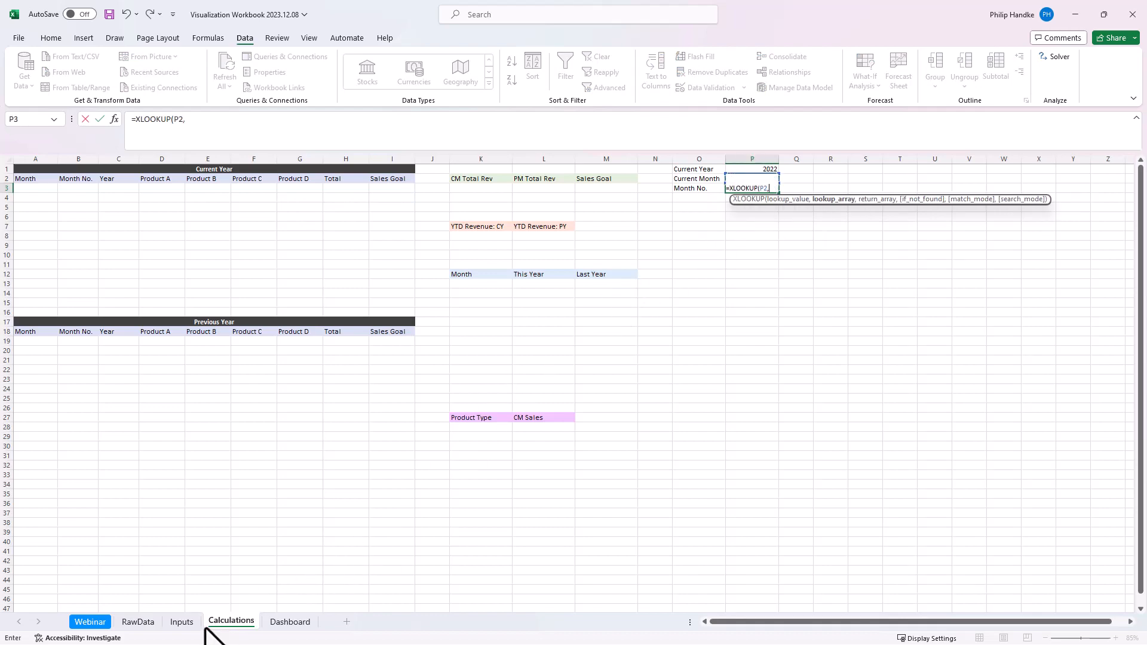
{"action": "left_click", "coordinate": [179, 623]}
{"action": "left_click_drag", "start_coordinate": [89, 183], "coordinate": [89, 308]}
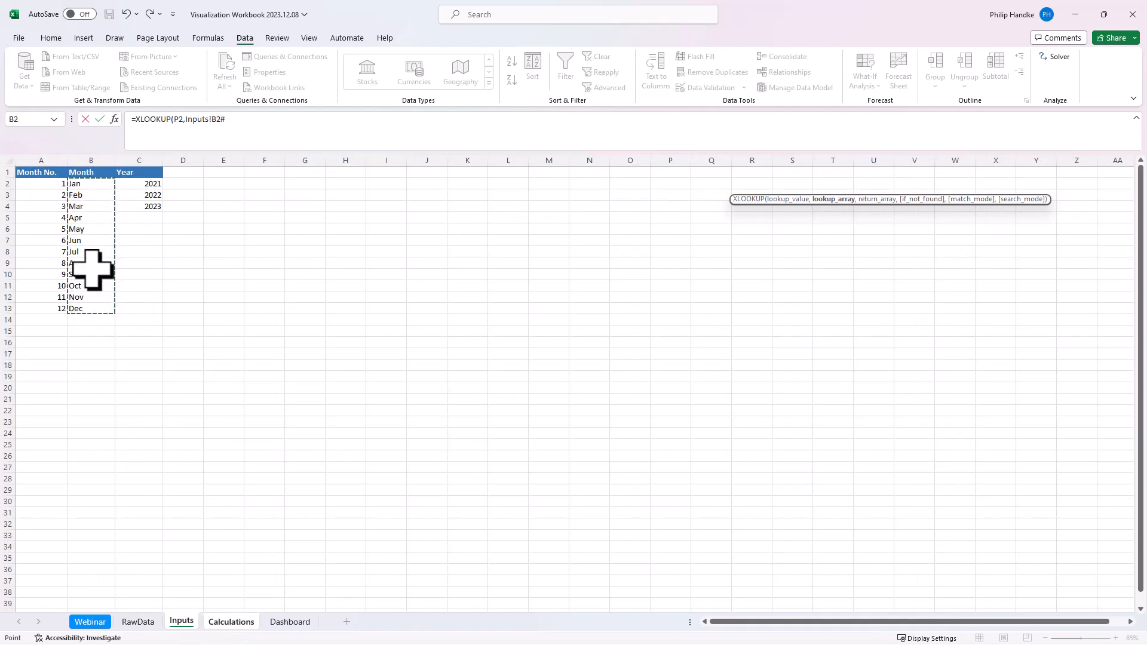
{"action": "left_click", "coordinate": [235, 121]}
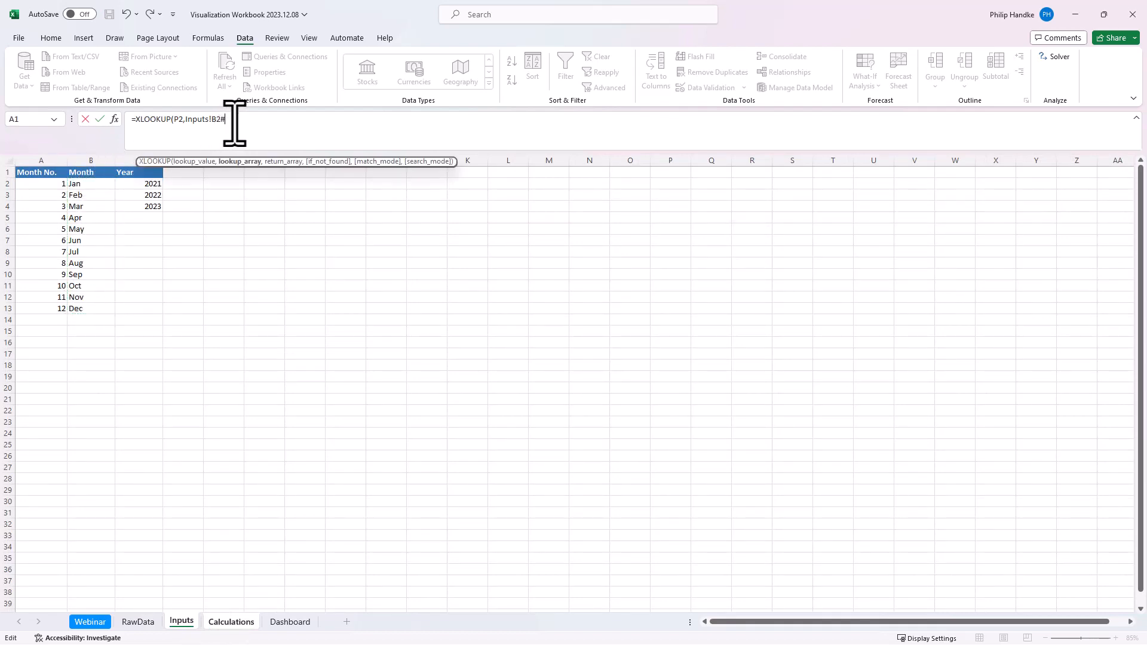
{"action": "type", "text": ","}
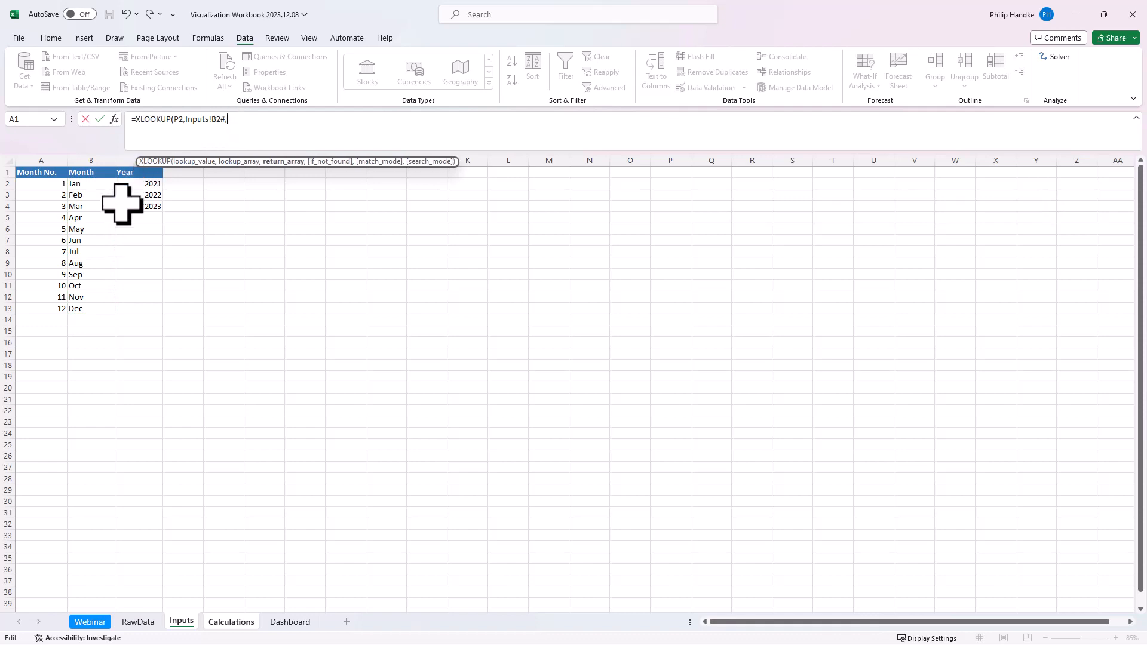
{"action": "left_click_drag", "start_coordinate": [56, 182], "coordinate": [47, 308]}
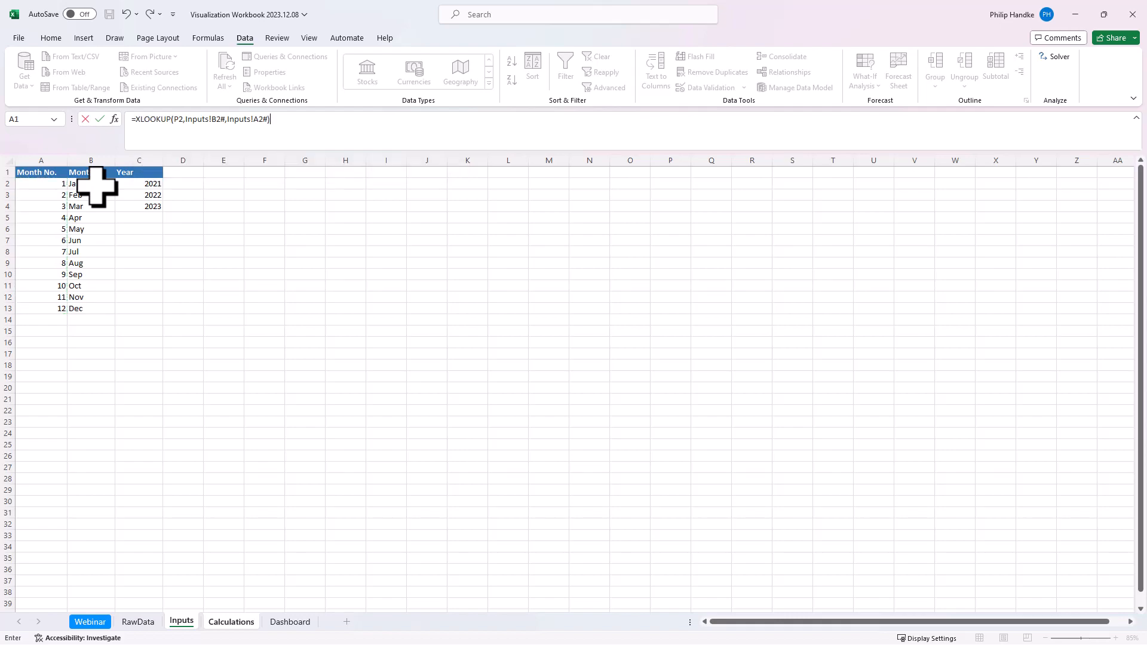
{"action": "key", "text": "Return"}
Step: Choose Jul as the Current Month from the list in cell P2
{"action": "left_click", "coordinate": [763, 177]}
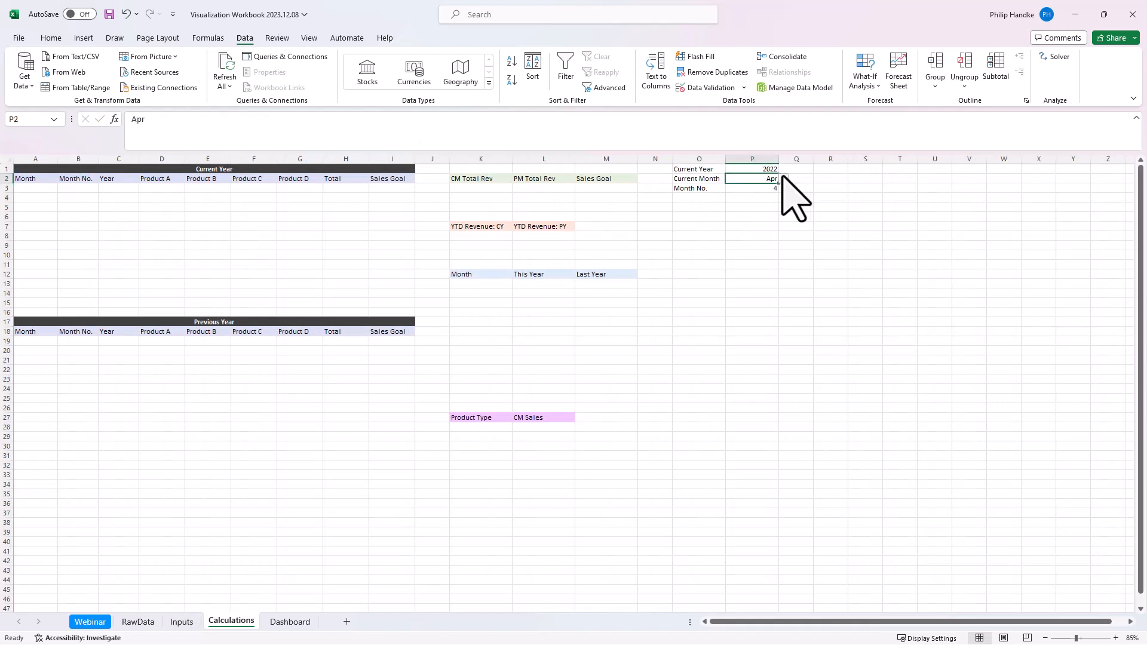
{"action": "left_click", "coordinate": [783, 179]}
{"action": "left_click", "coordinate": [771, 258]}
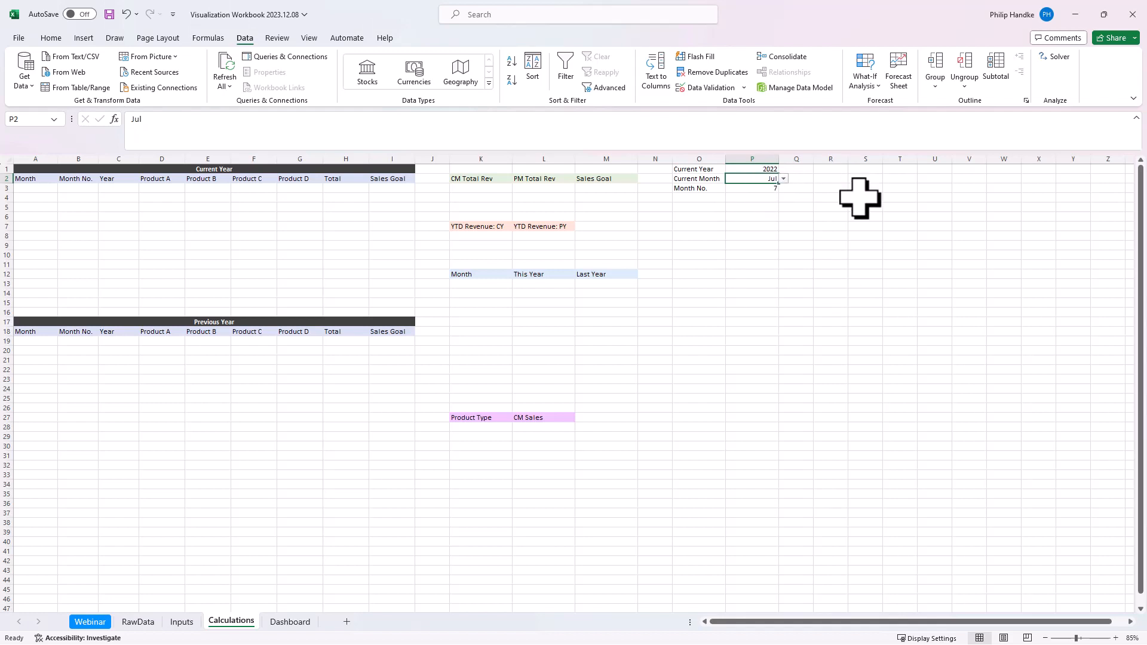
Step: Start a FILTER formula in cell A3 of the Current Year block, using the whole DataTable from RawData as its array
{"action": "left_click", "coordinate": [26, 189]}
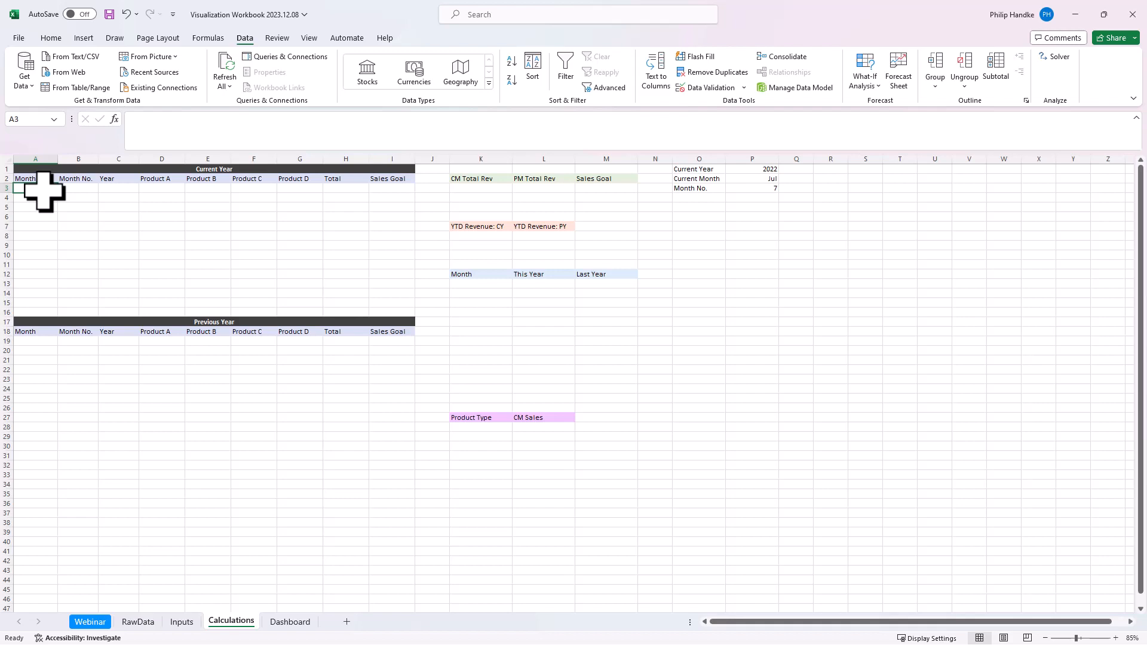
{"action": "type", "text": "=F"}
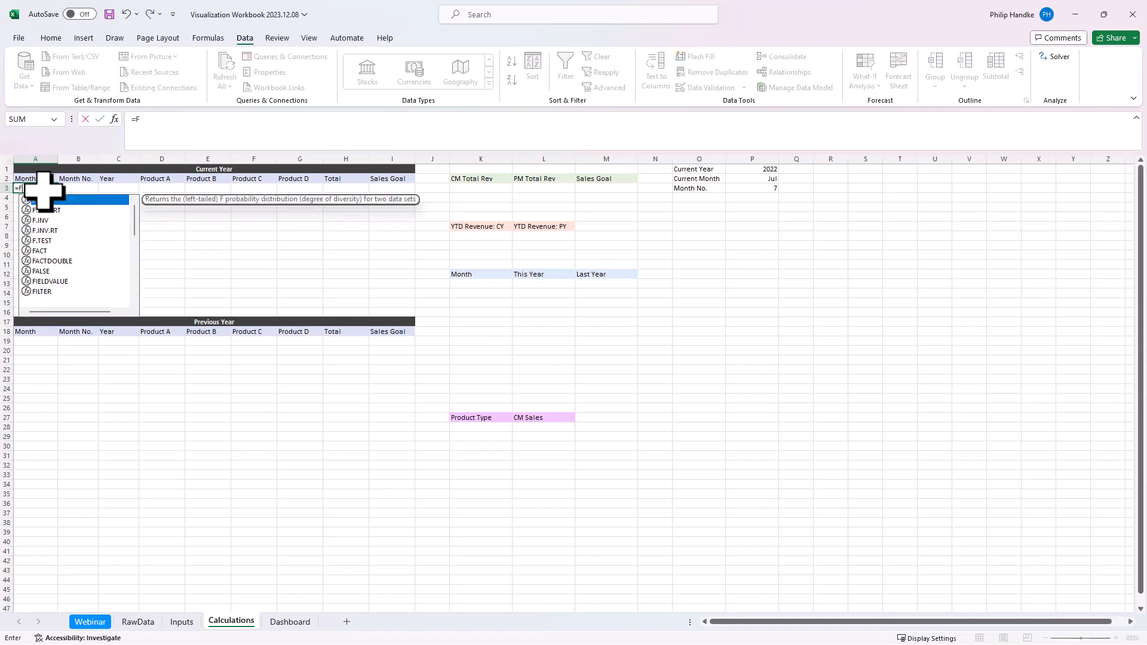
{"action": "type", "text": "ILTER(D"}
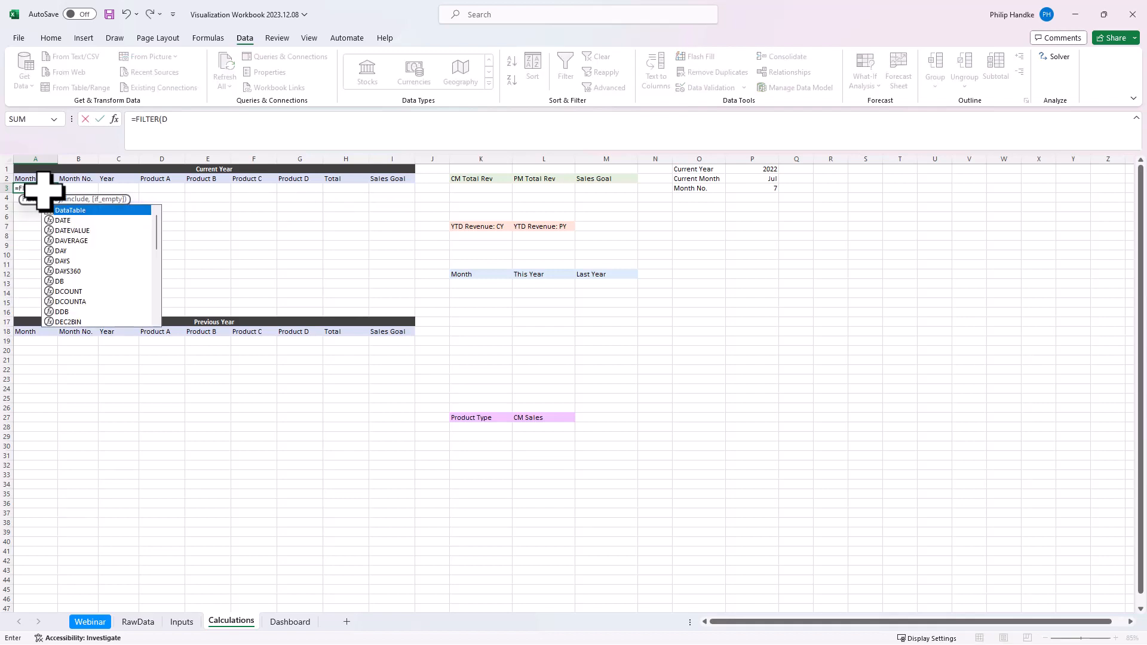
{"action": "left_click", "coordinate": [137, 623]}
{"action": "left_click", "coordinate": [576, 362]}
{"action": "key", "text": "BackSpace"}
{"action": "left_click", "coordinate": [138, 622]}
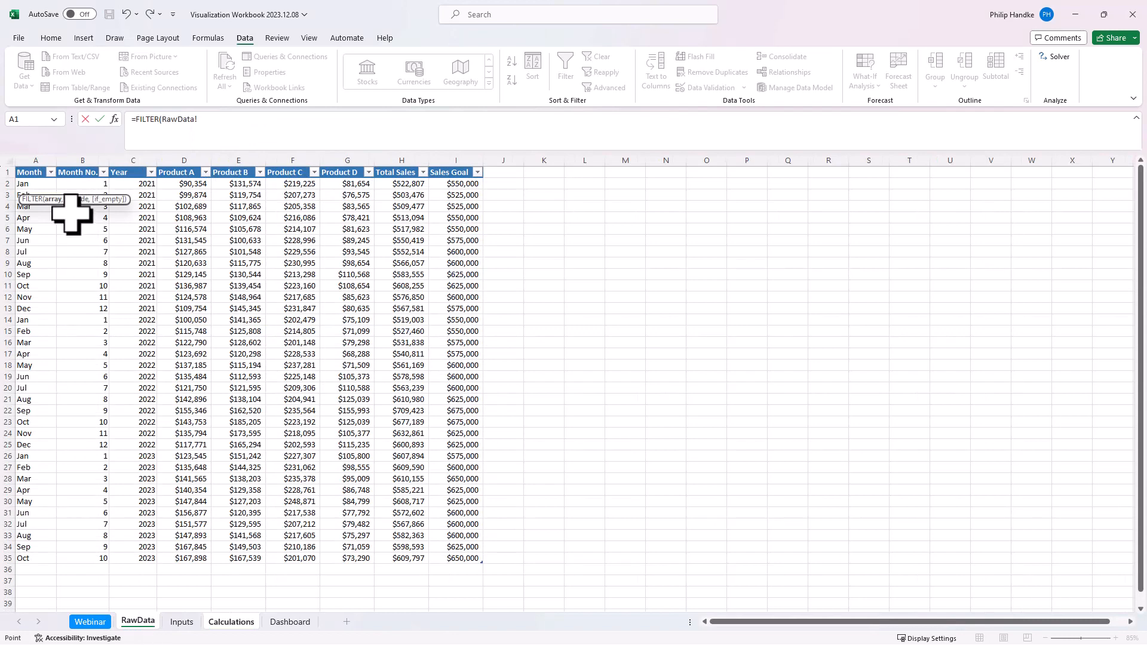
{"action": "left_click_drag", "start_coordinate": [43, 183], "coordinate": [448, 558]}
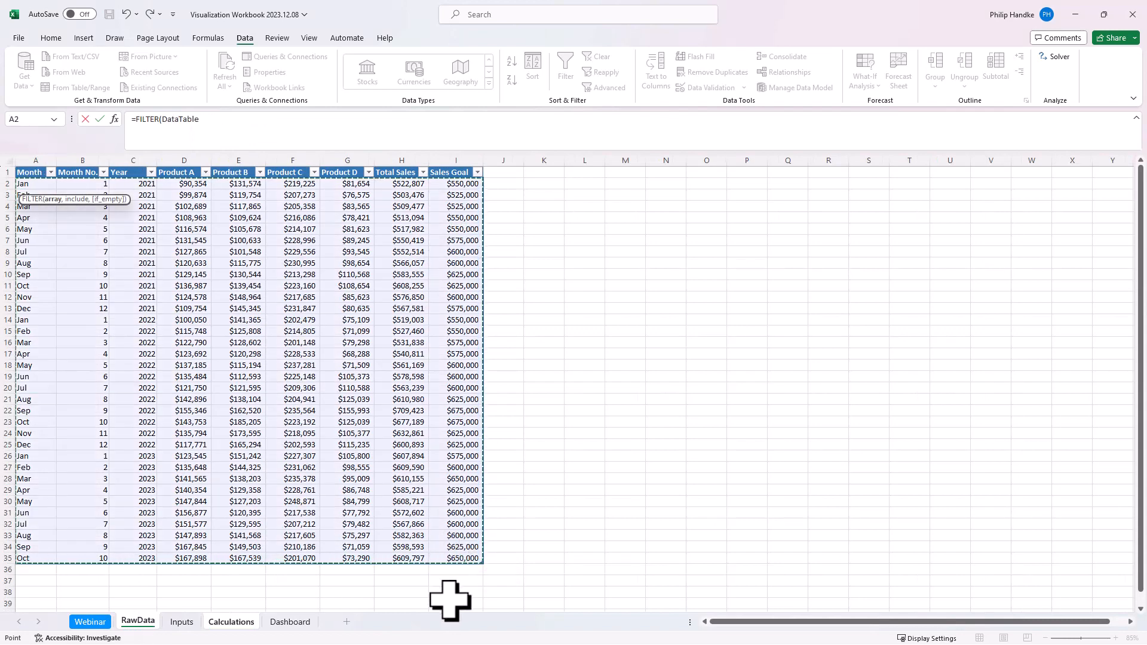
{"action": "type", "text": ","}
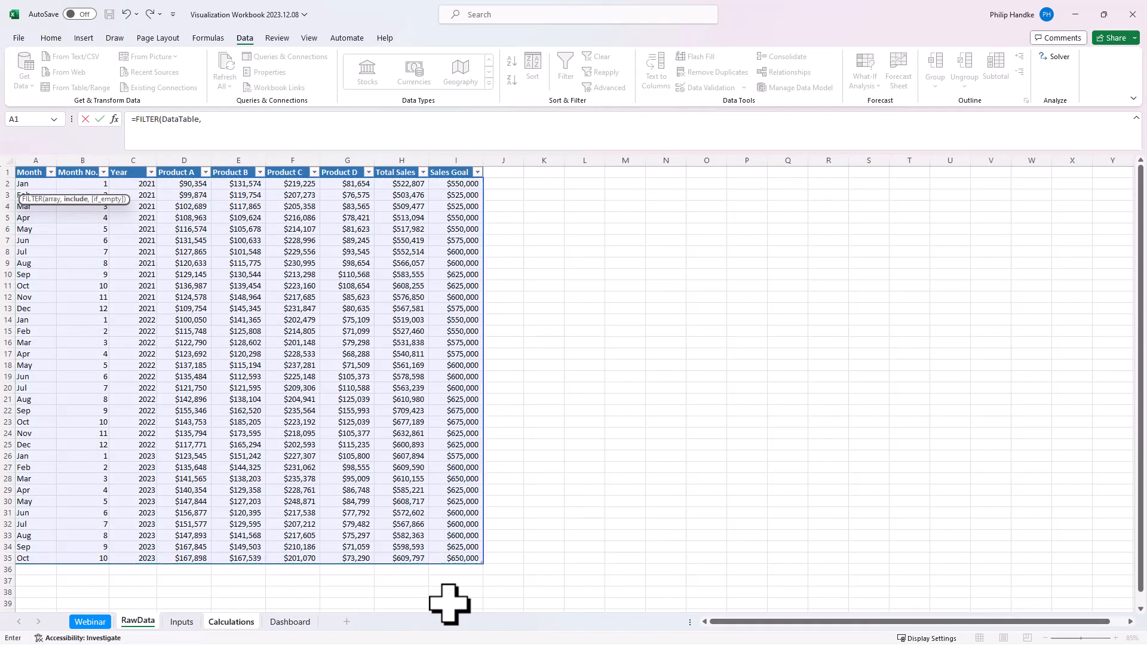
Step: Add the FILTER include condition that DataTable[Year] equals the Current Year cell P1 on the Calculations sheet
{"action": "left_click", "coordinate": [137, 166]}
{"action": "type", "text": "="}
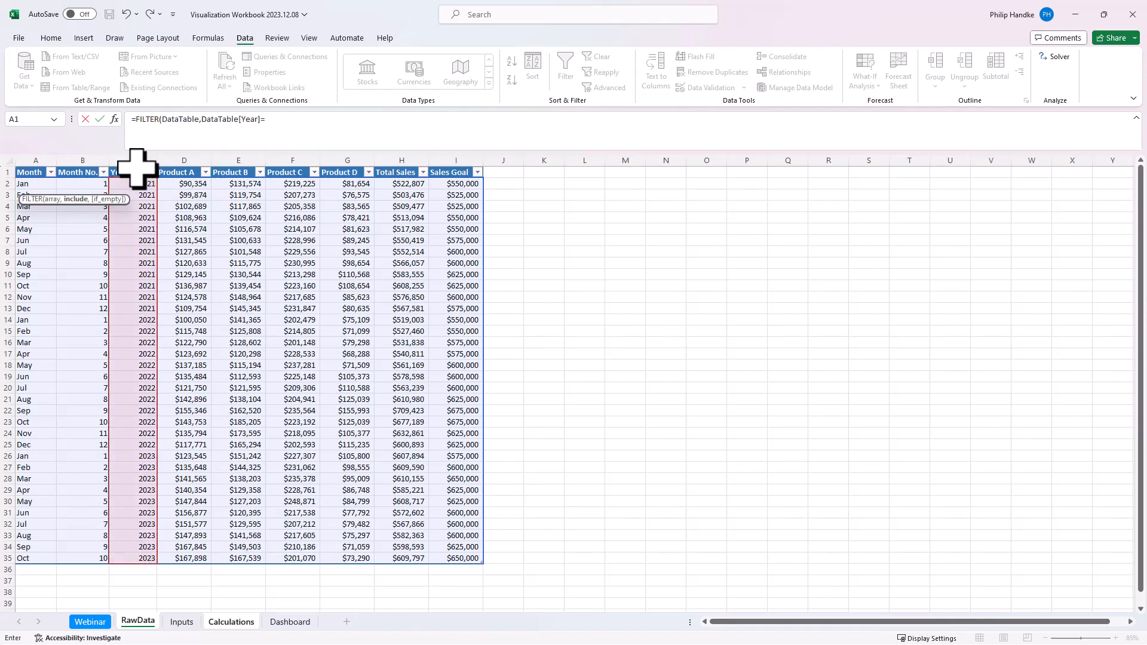
{"action": "left_click", "coordinate": [231, 622]}
{"action": "left_click", "coordinate": [751, 171]}
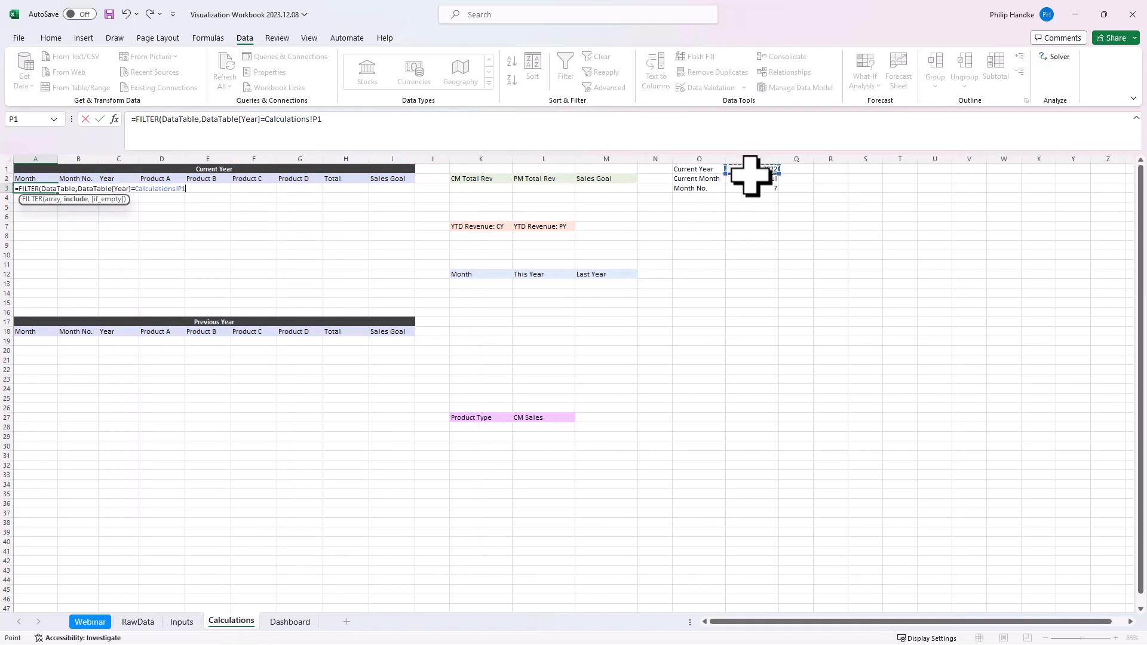
Step: Remove the redundant Calculations! reference, enter the formula as =FILTER(DataTable,DataTable[Year]=P1), and check the spilled years in C3:C14
{"action": "left_click", "coordinate": [316, 146]}
{"action": "key", "text": "BackSpace"}
{"action": "key", "text": "BackSpace"}
{"action": "key", "text": "BackSpace"}
{"action": "key", "text": "BackSpace"}
{"action": "key", "text": "BackSpace"}
{"action": "key", "text": "BackSpace"}
{"action": "key", "text": "BackSpace"}
{"action": "key", "text": "BackSpace"}
{"action": "key", "text": "BackSpace"}
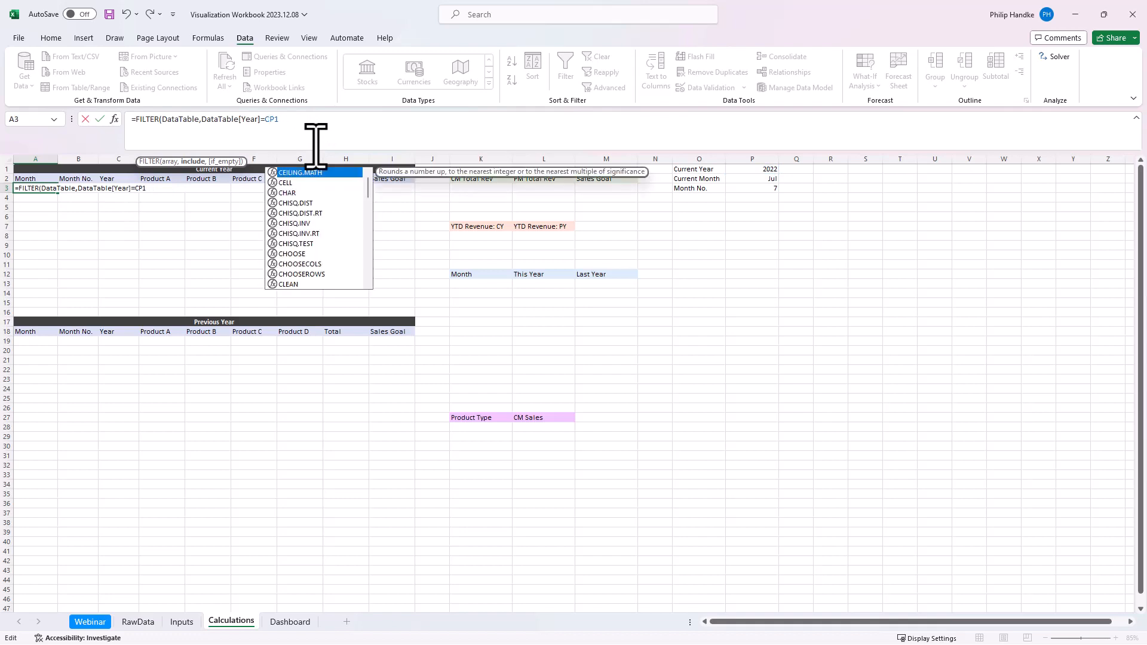
{"action": "type", "text": ")"}
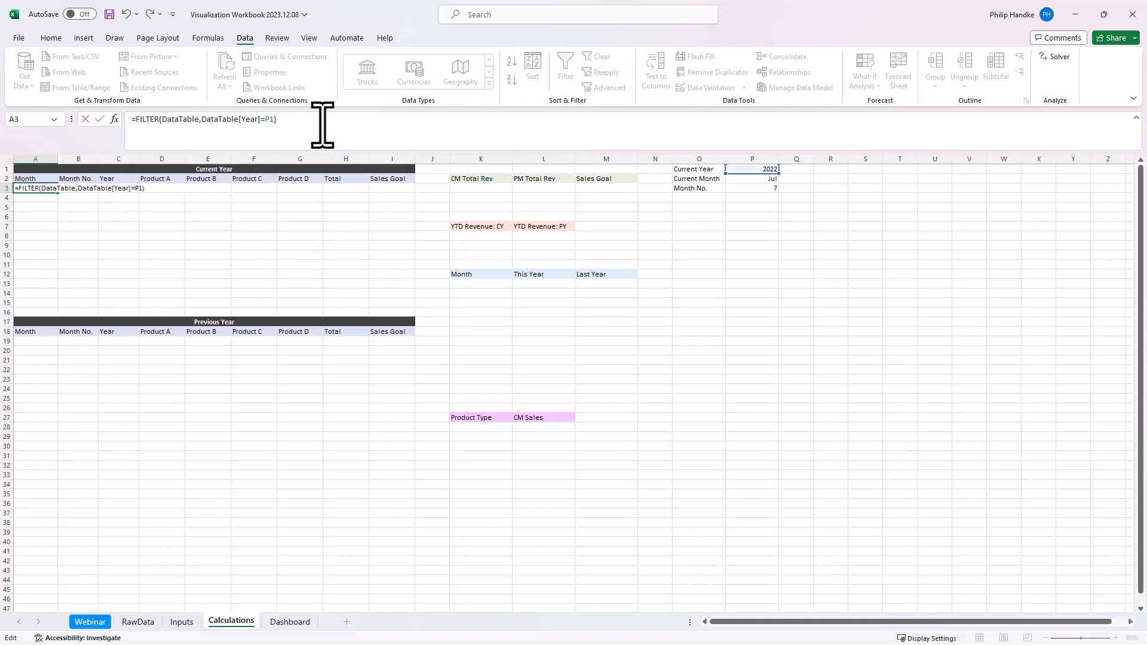
{"action": "key", "text": "Return"}
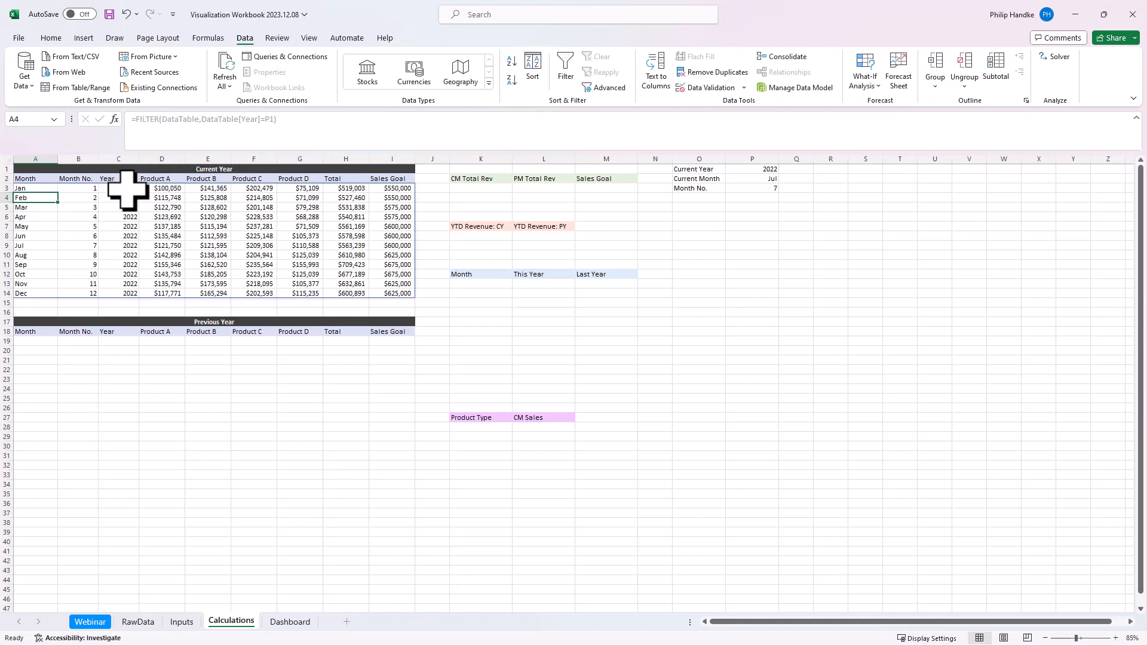
{"action": "left_click_drag", "start_coordinate": [128, 190], "coordinate": [123, 294]}
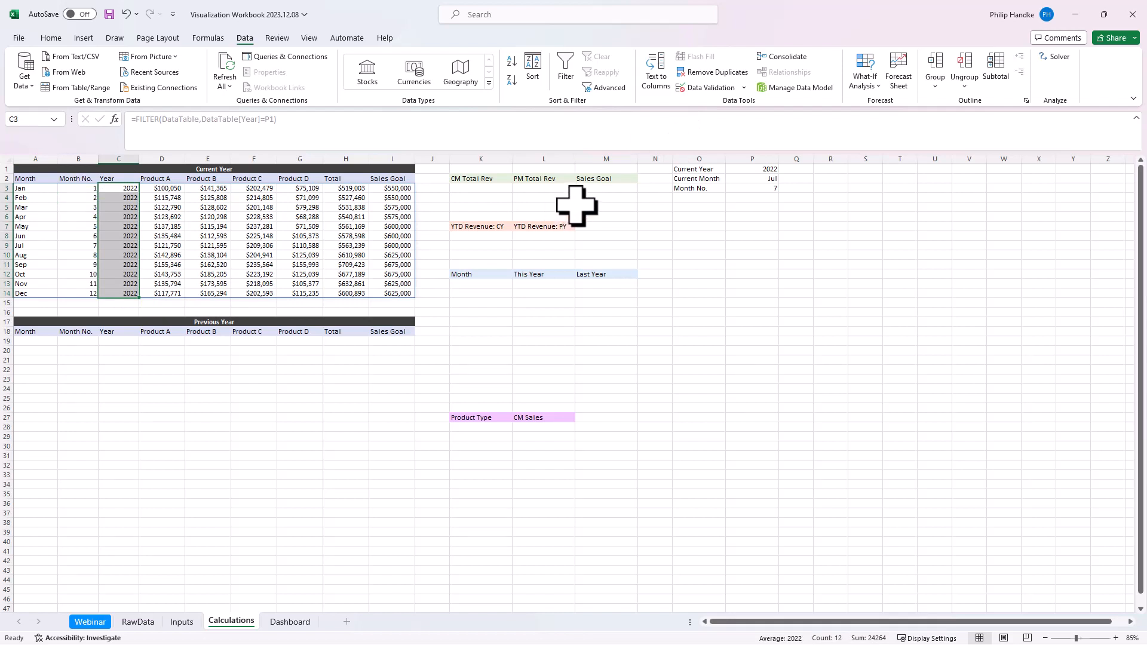
Step: Test the Current Year block by switching the year in cell P1 to 2023, then 2021, and back to 2022
{"action": "left_click", "coordinate": [771, 170]}
{"action": "left_click", "coordinate": [784, 170]}
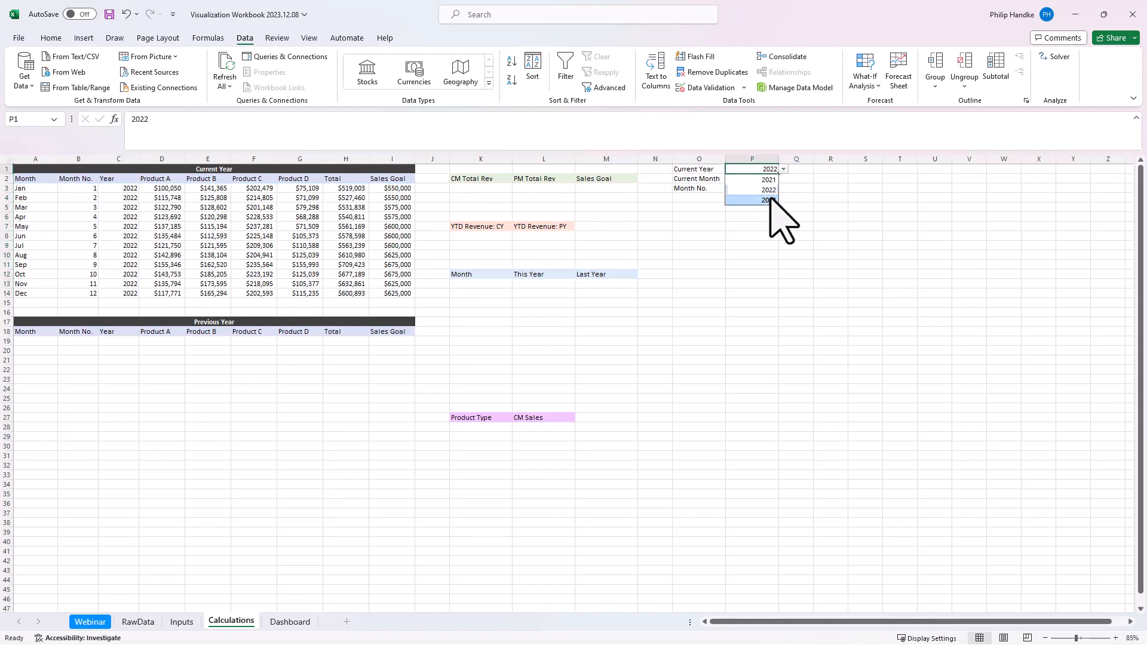
{"action": "left_click", "coordinate": [771, 200]}
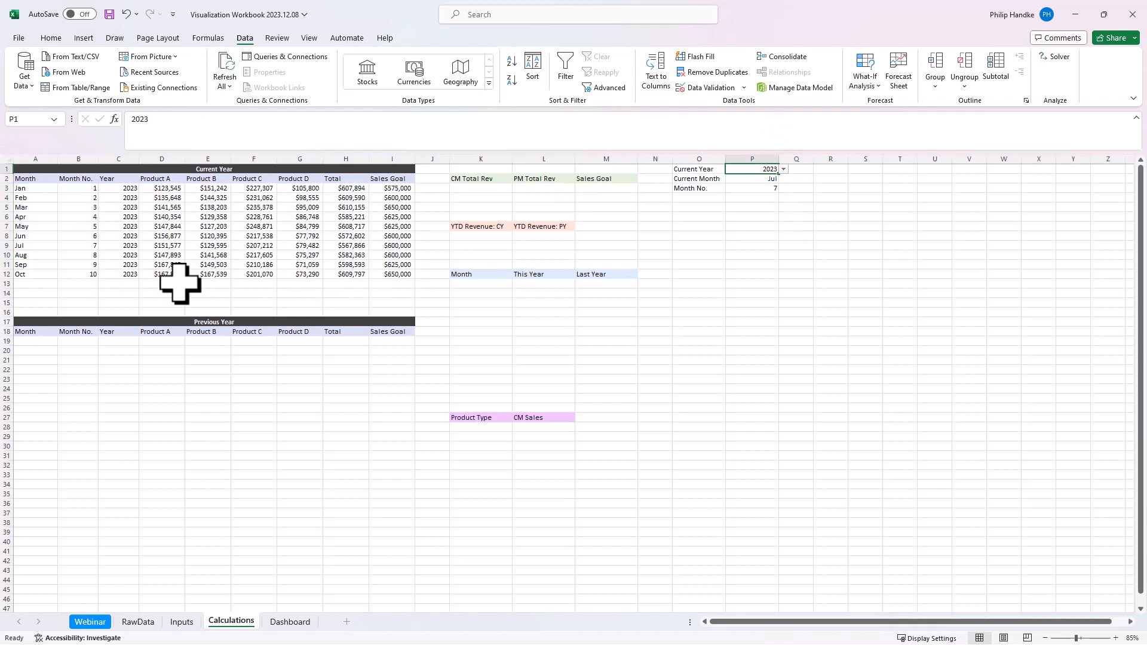
{"action": "left_click", "coordinate": [783, 169]}
{"action": "left_click", "coordinate": [771, 182]}
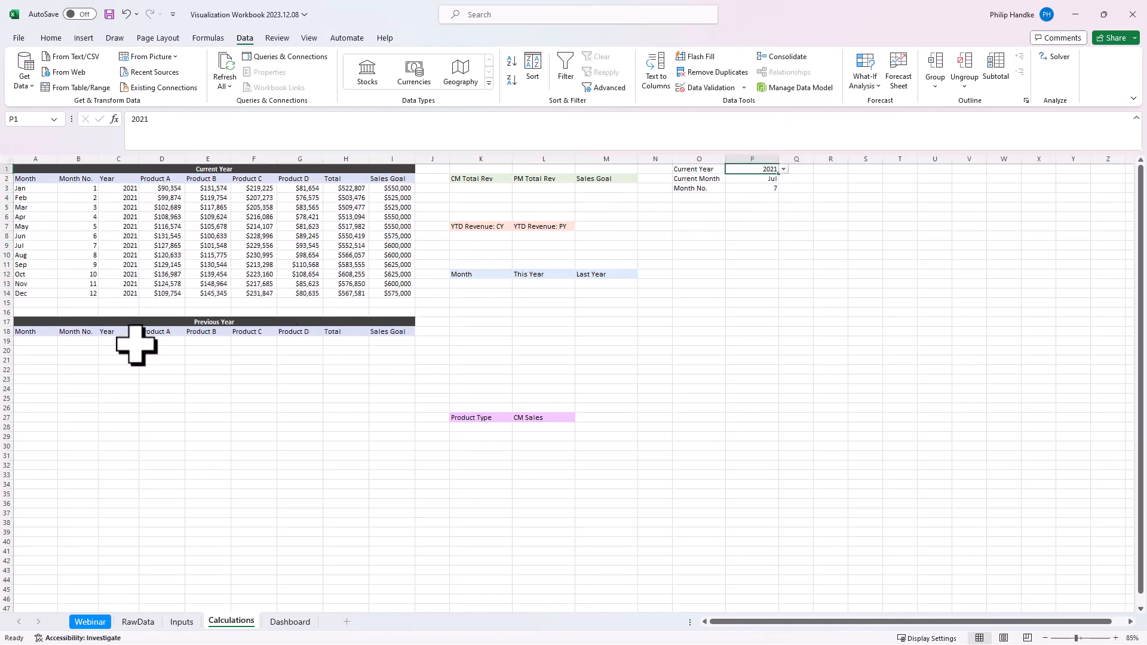
{"action": "left_click", "coordinate": [783, 169]}
{"action": "left_click", "coordinate": [767, 190]}
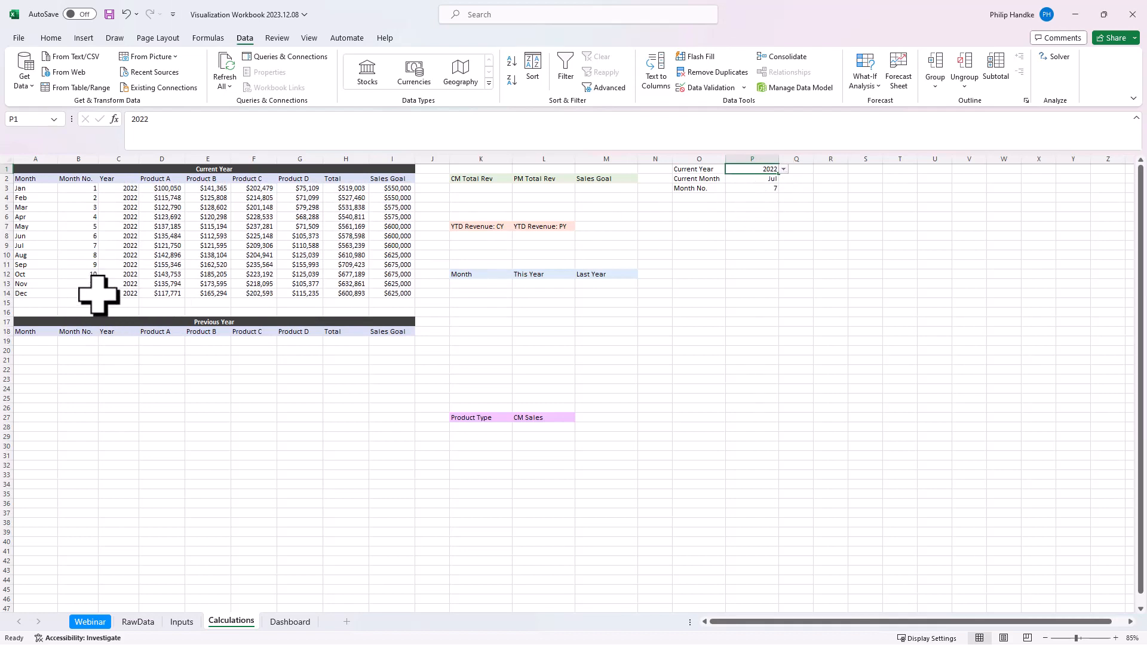
Step: Reuse the FILTER formula from A3 in cell A19 of the Previous Year block, changing it to =FILTER(DataTable,DataTable[Year]=P1-1)
{"action": "left_click", "coordinate": [35, 188]}
{"action": "left_click_drag", "start_coordinate": [299, 120], "coordinate": [72, 141]}
{"action": "key", "text": "ctrl+c"}
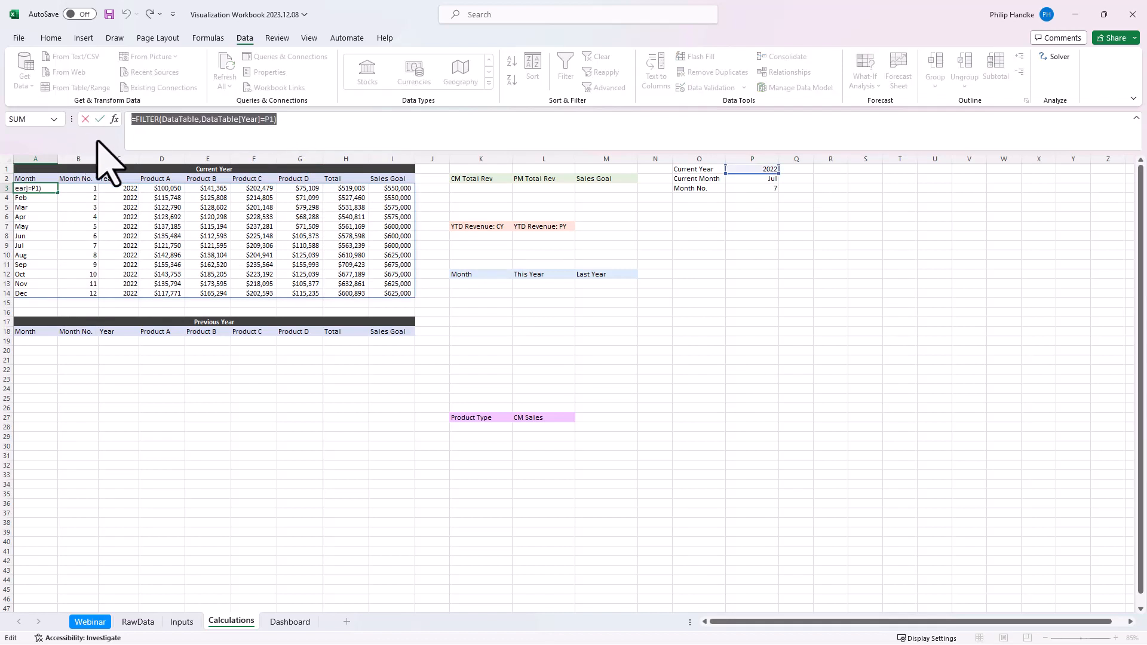
{"action": "key", "text": "Escape"}
{"action": "left_click", "coordinate": [43, 342]}
{"action": "left_click", "coordinate": [160, 120]}
{"action": "key", "text": "ctrl+v"}
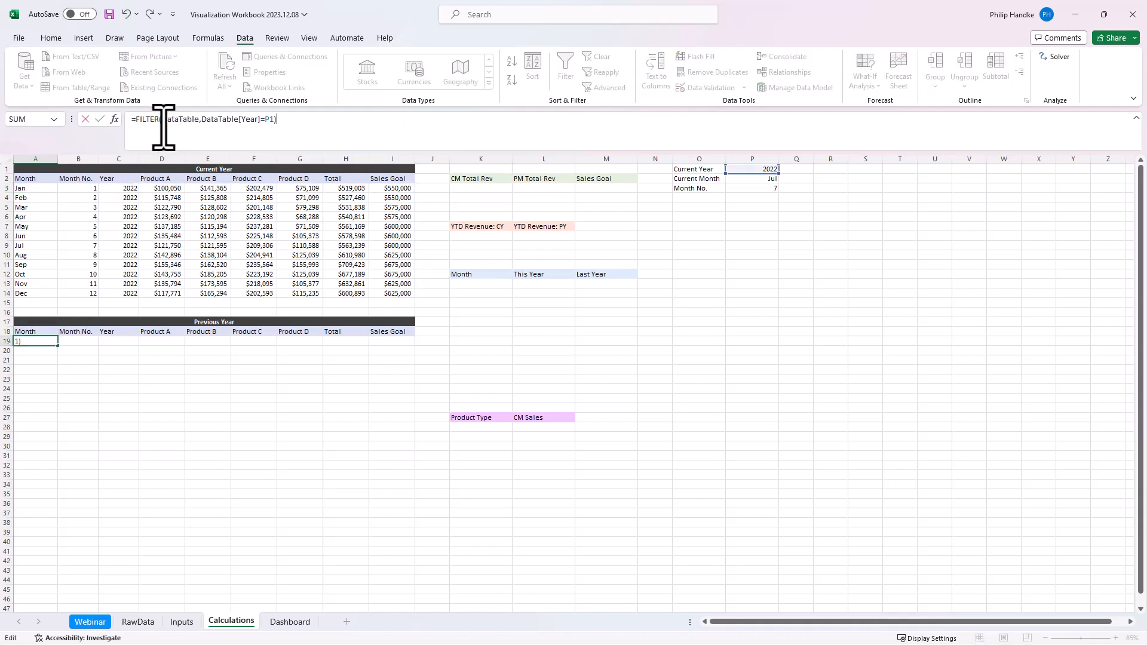
{"action": "left_click", "coordinate": [274, 121]}
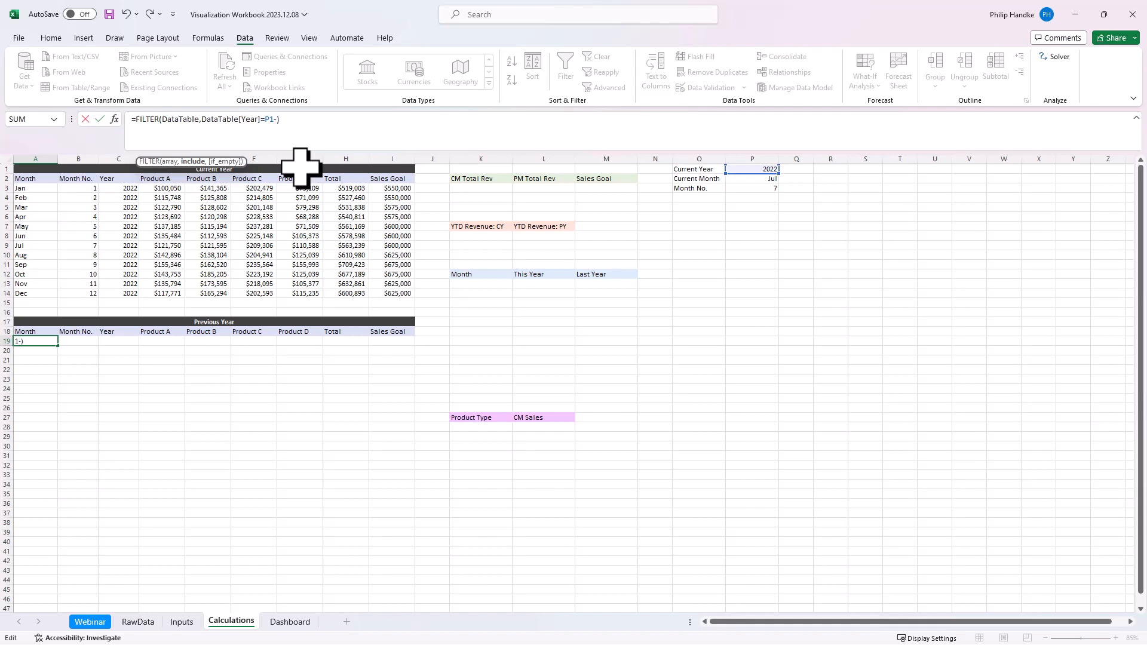
{"action": "key", "text": "Return"}
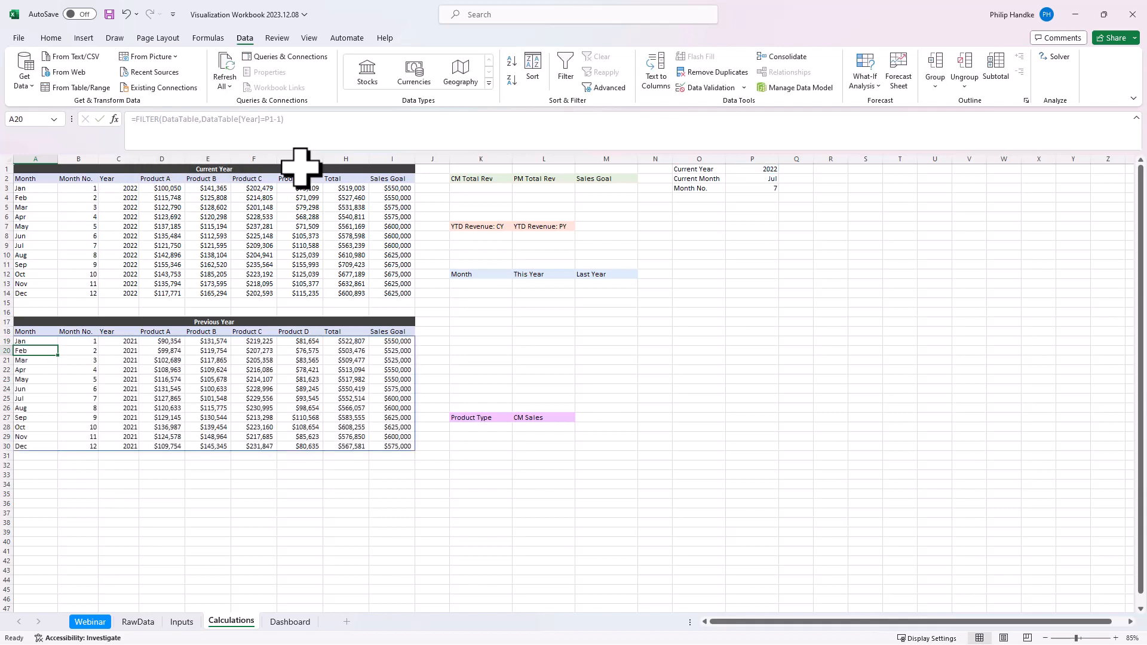
Step: Compare the years in both blocks while switching the Current Year in P1 to 2023, then 2021, and back to 2022
{"action": "left_click", "coordinate": [123, 188]}
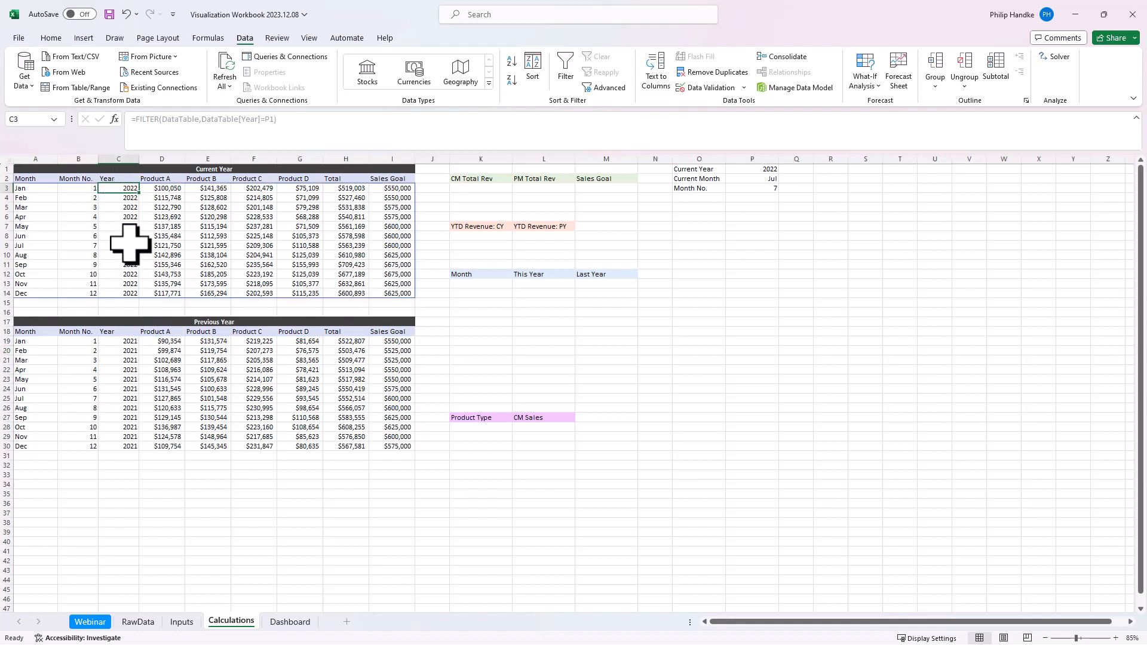
{"action": "left_click", "coordinate": [127, 341]}
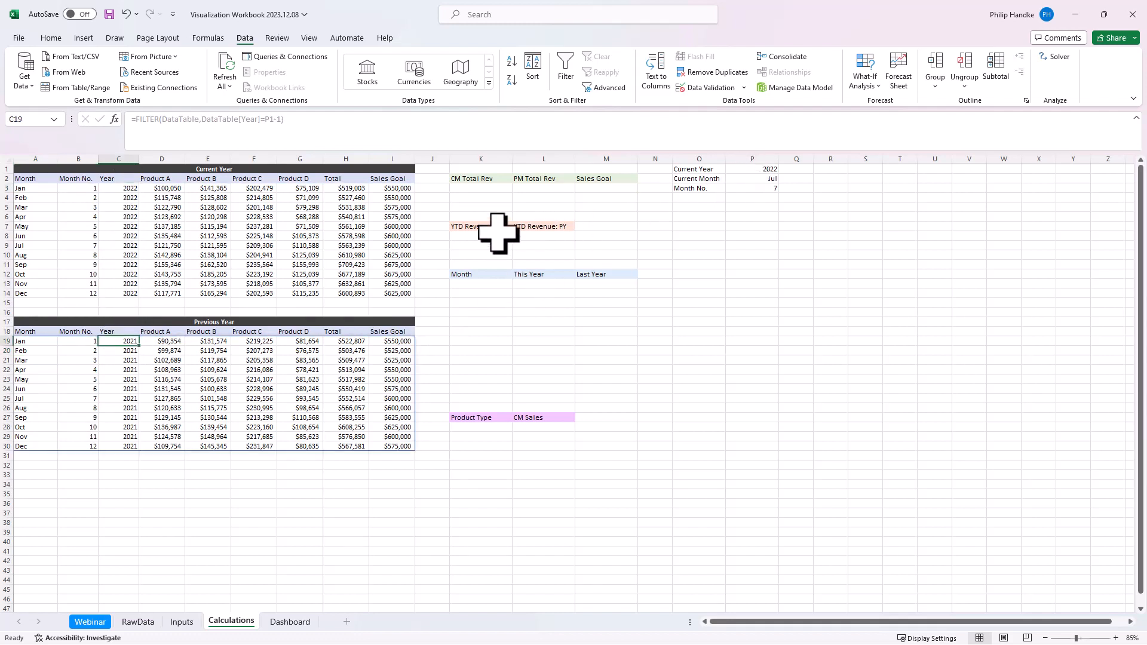
{"action": "left_click", "coordinate": [759, 173]}
{"action": "left_click", "coordinate": [783, 169]}
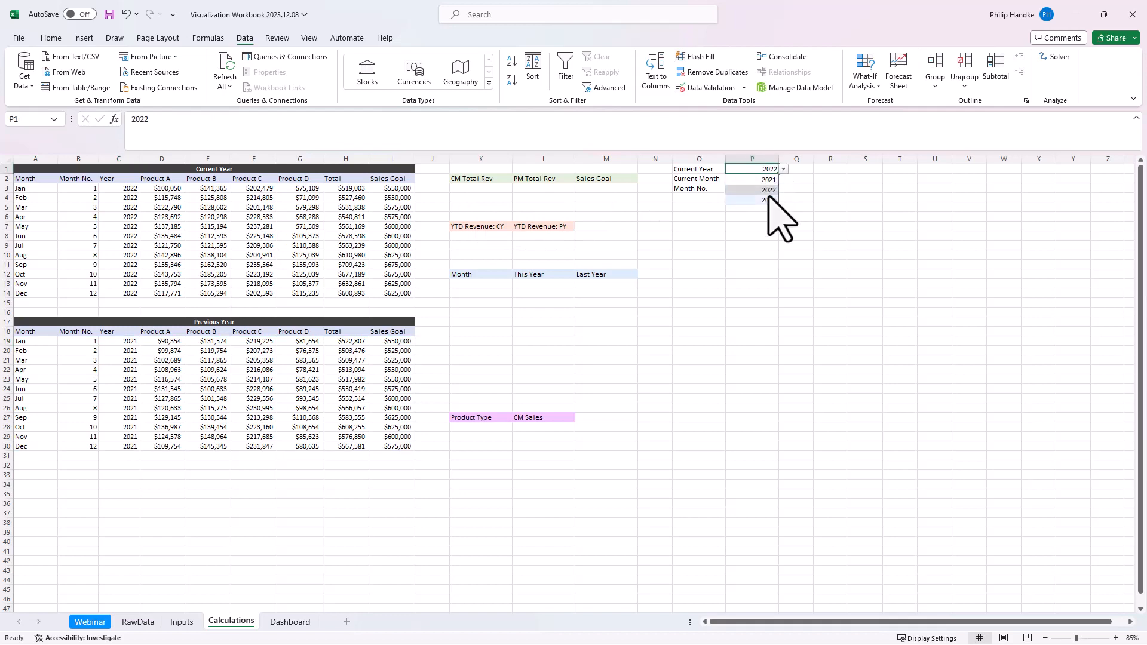
{"action": "left_click", "coordinate": [769, 197]}
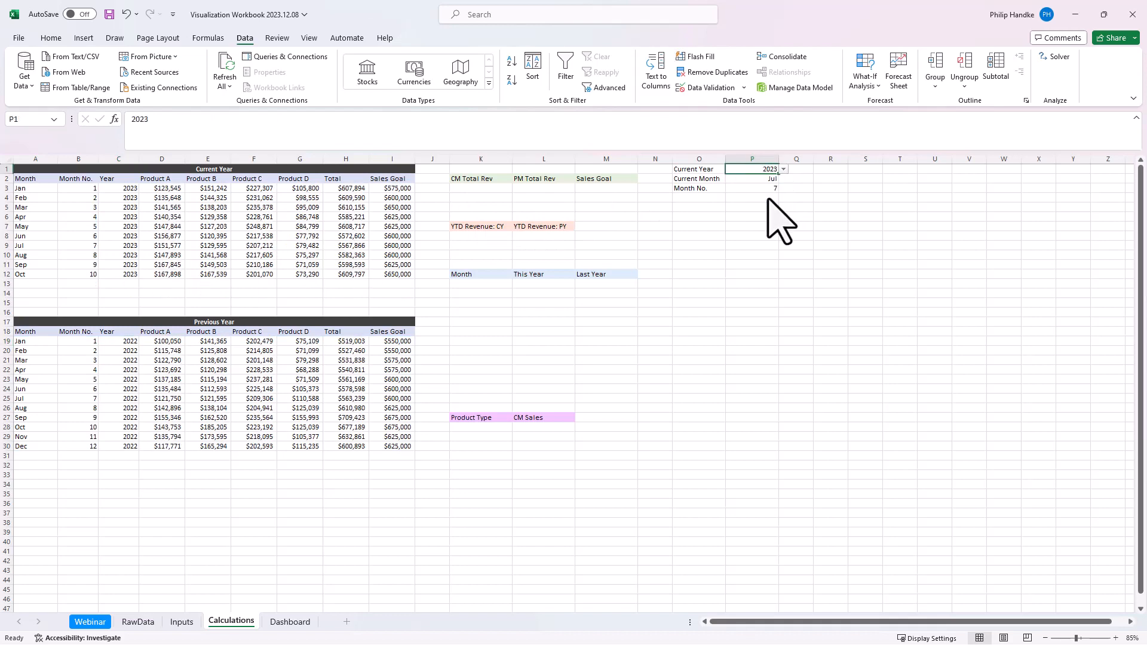
{"action": "left_click", "coordinate": [784, 170]}
{"action": "left_click", "coordinate": [767, 180]}
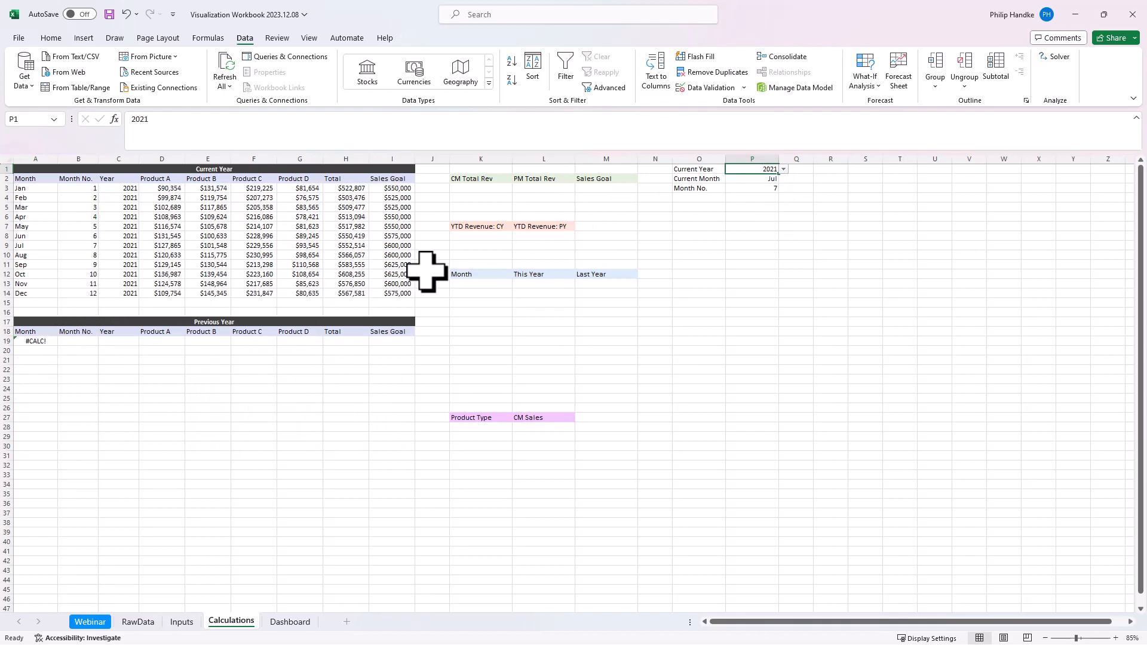
{"action": "left_click", "coordinate": [784, 169]}
{"action": "left_click", "coordinate": [768, 190]}
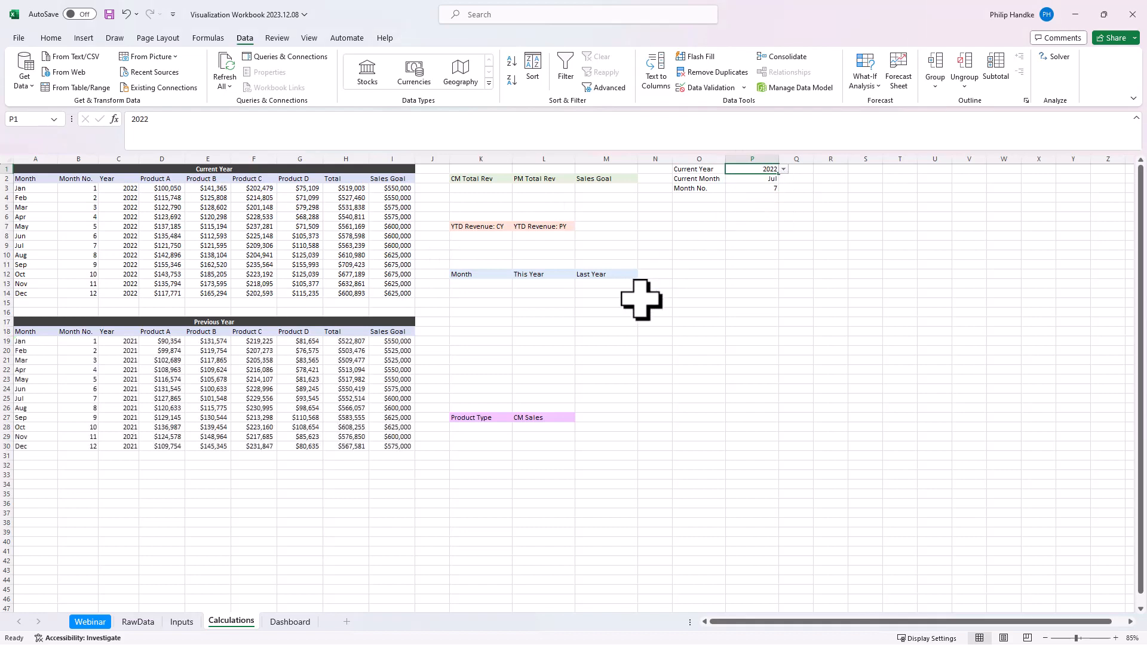
Step: Choose Apr as the Current Month in cell P2 and go to the CM Total Rev cell K3
{"action": "left_click", "coordinate": [768, 181]}
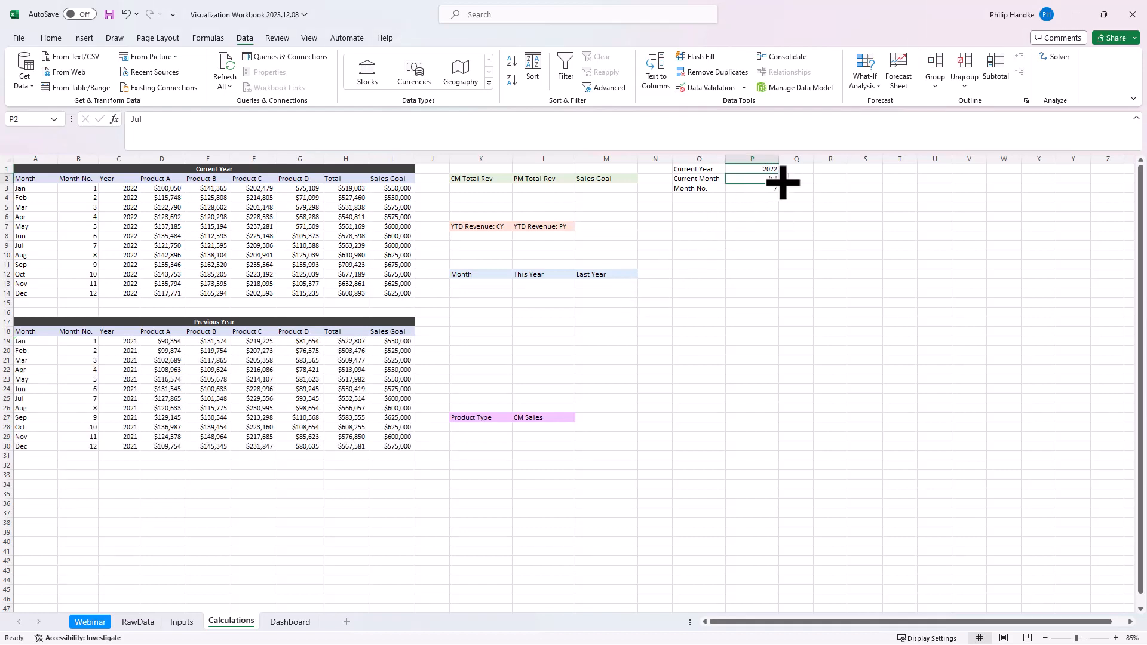
{"action": "left_click", "coordinate": [783, 178]}
{"action": "left_click", "coordinate": [767, 223]}
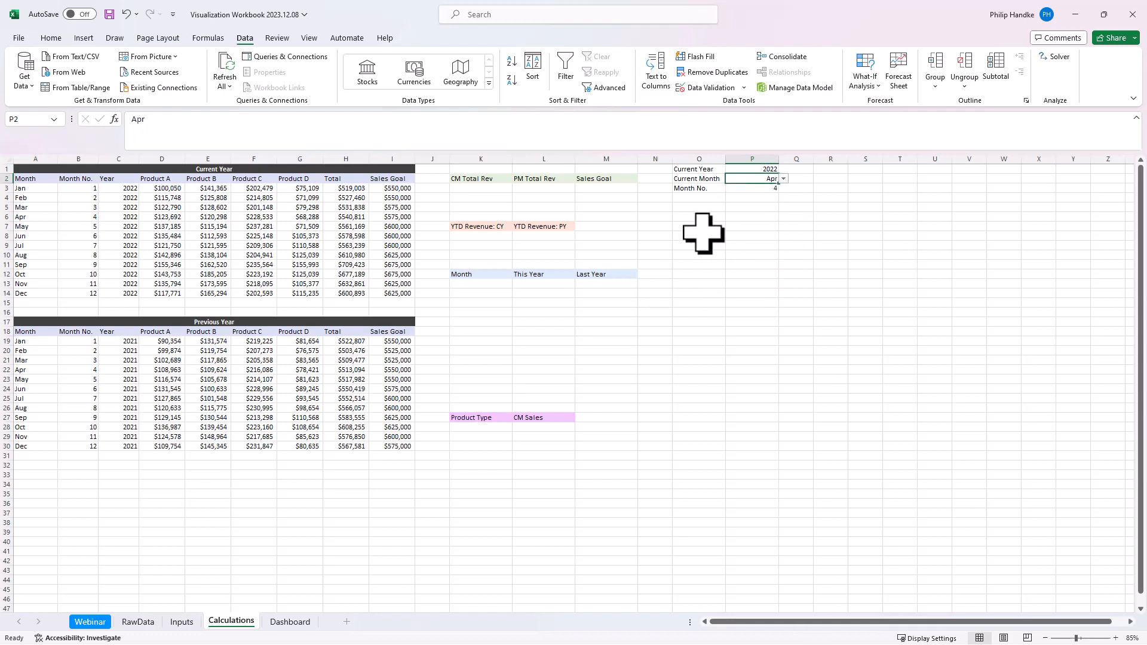
{"action": "left_click", "coordinate": [481, 188]}
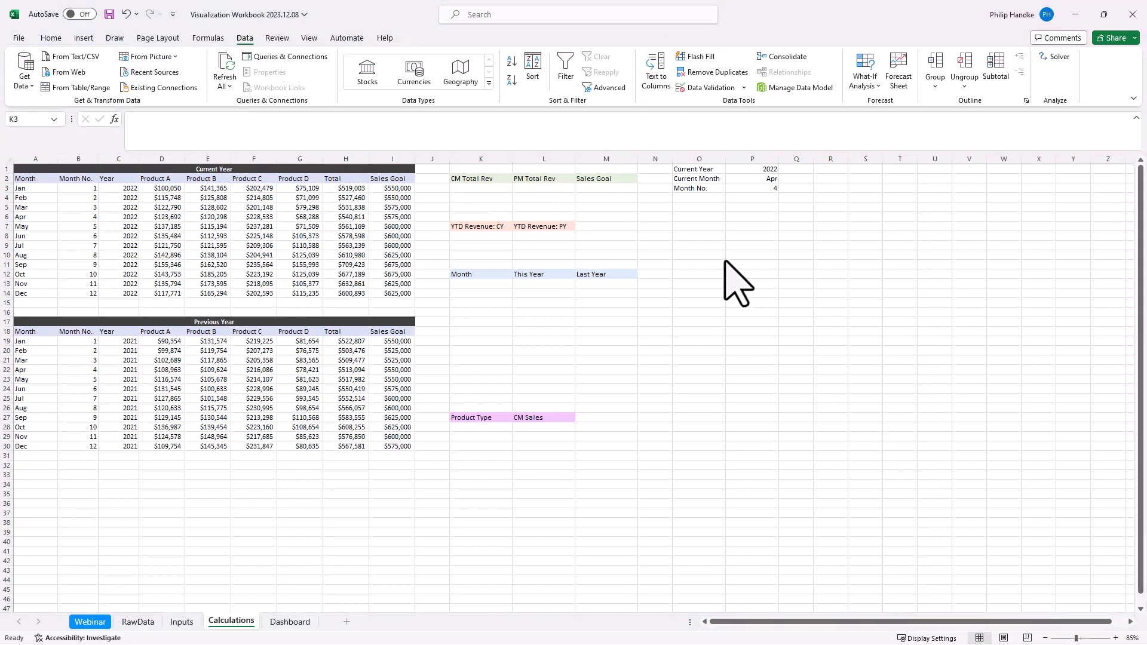
Step: Paste the five dashboard questions a) to e) into cells O9:O13 and set their font size to 13
{"action": "left_click", "coordinate": [703, 245]}
{"action": "type", "text": "a) How much did we sell in total this month?  How does it compare to last month? b) How much have we sold to date (YTD Sales)?  How does it compare to last year? c) Did we meet our sales goal this month? d) How did total sales trend this year, and how does the trend compare to last year? e) Which product(s) were our biggest sellers and how does it compare to the other products?"}
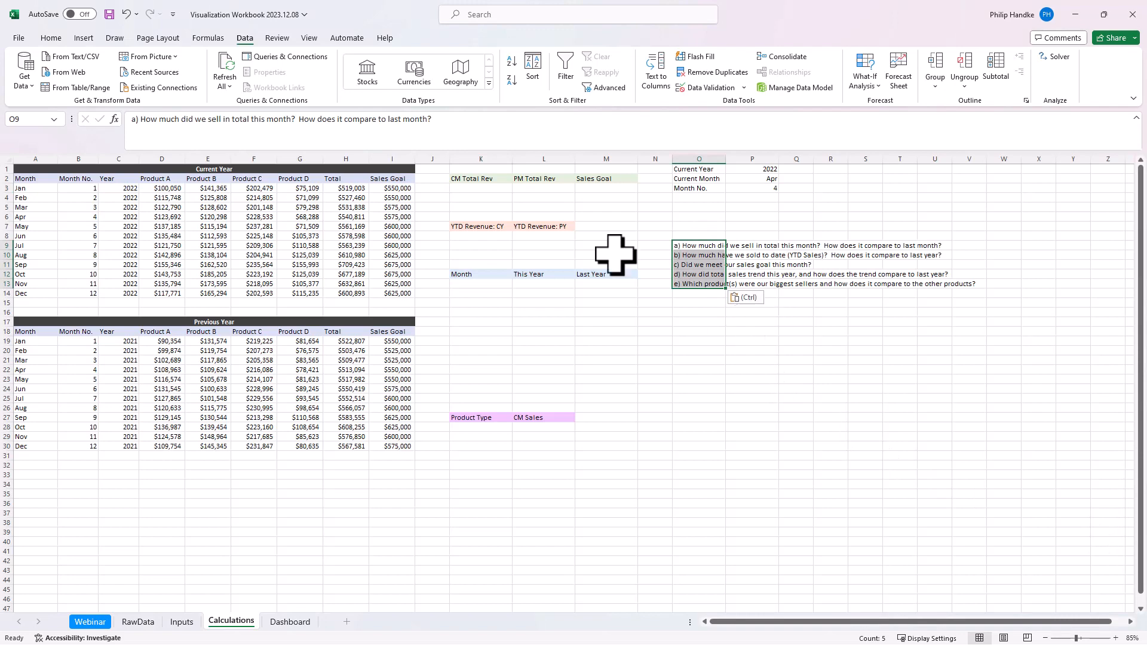
{"action": "left_click", "coordinate": [51, 39]}
{"action": "left_click", "coordinate": [195, 61]}
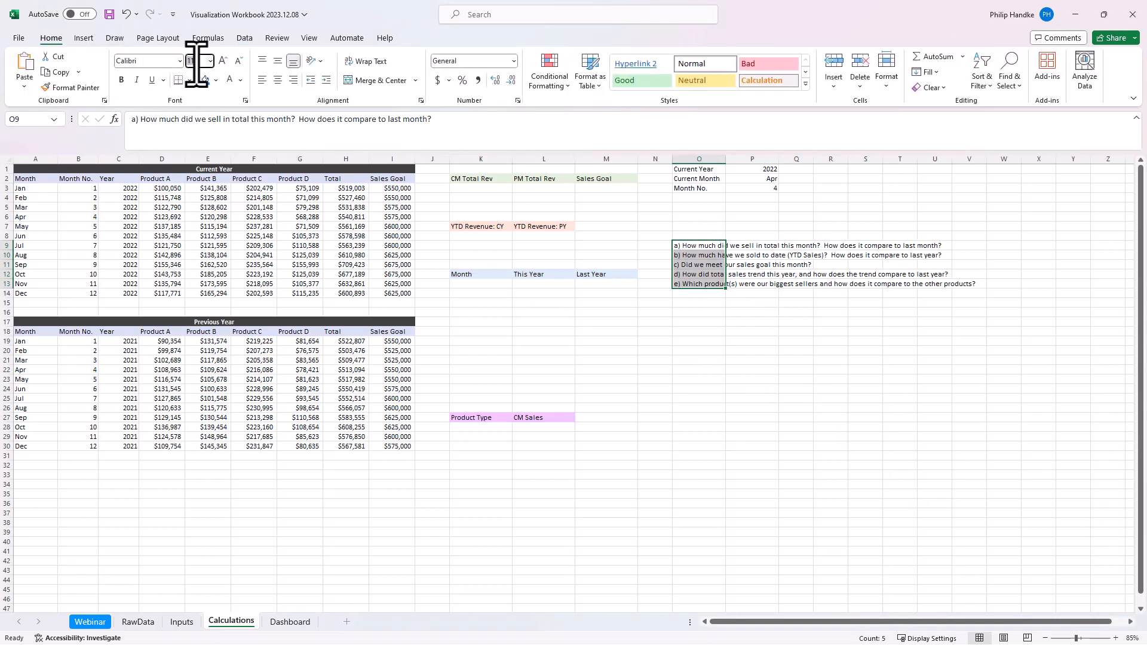
{"action": "type", "text": "13"}
{"action": "key", "text": "Return"}
{"action": "left_click", "coordinate": [774, 363]}
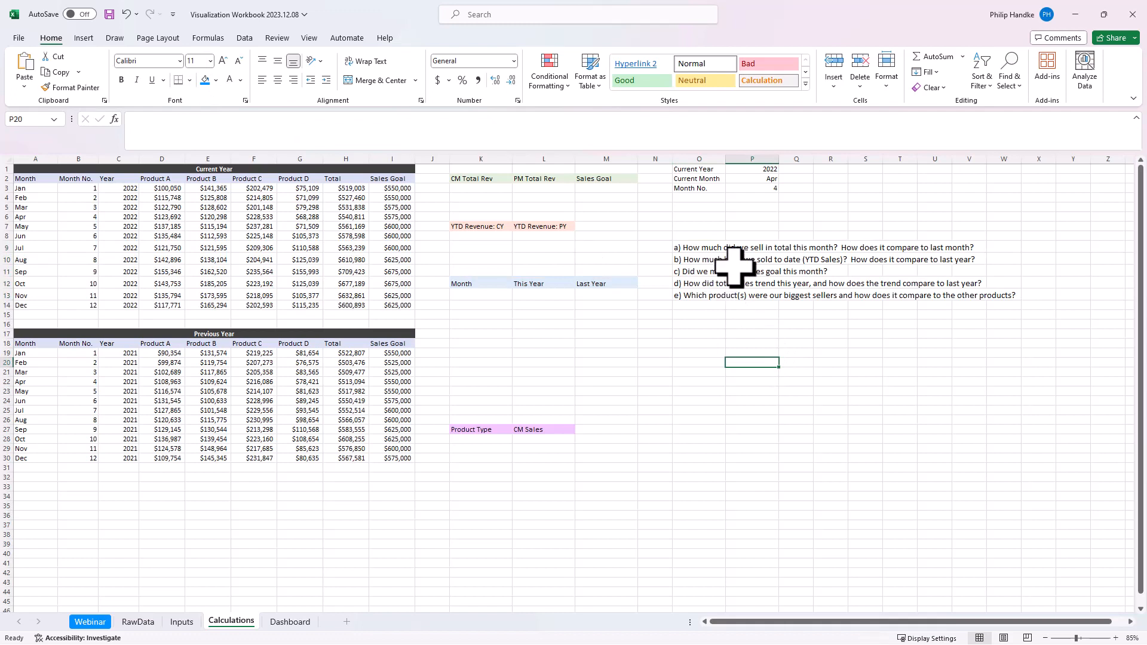
Step: Start an INDEX formula in the CM Total Rev cell K3, using the Current Year totals H3:H14 as its array
{"action": "left_click", "coordinate": [481, 179]}
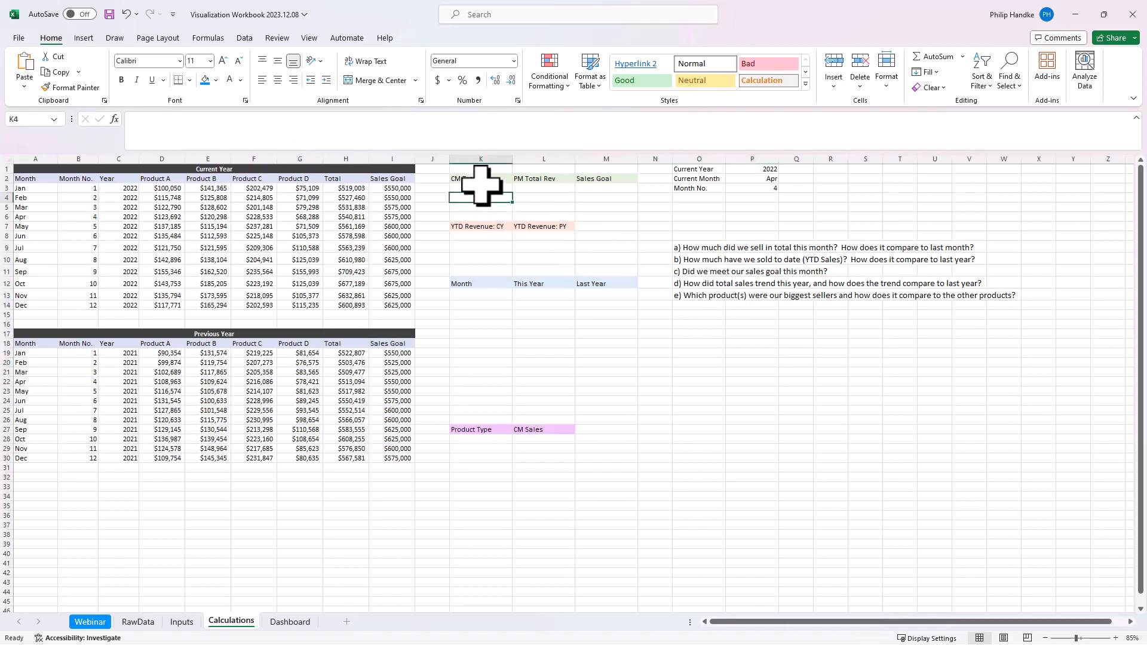
{"action": "left_click", "coordinate": [485, 188]}
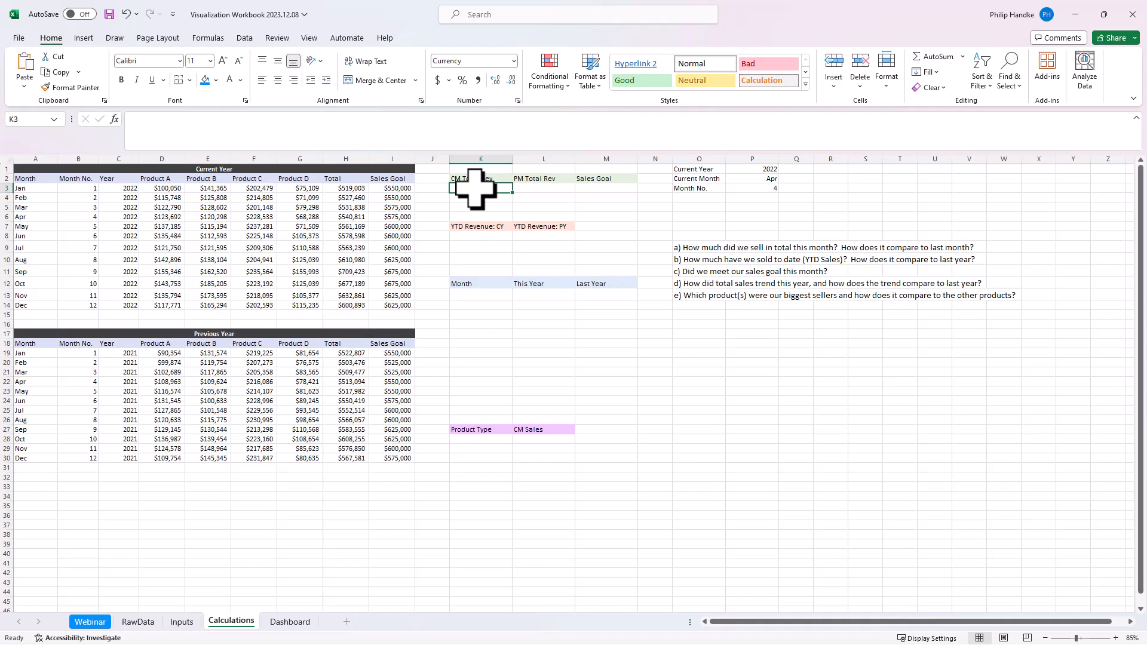
{"action": "type", "text": "=INDEX("}
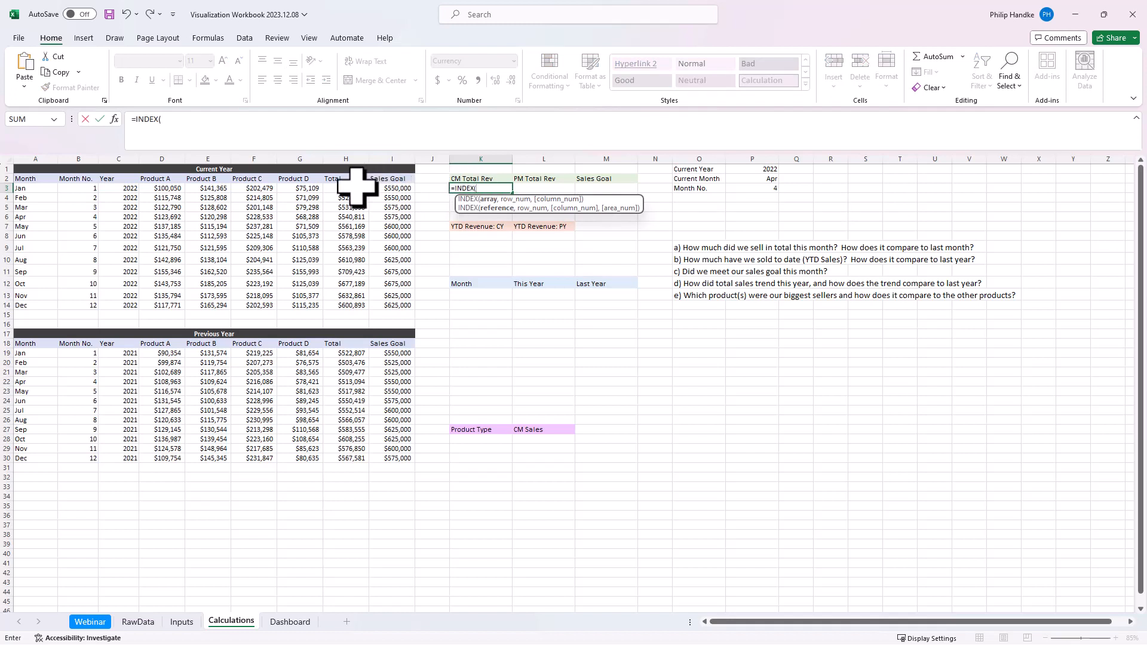
{"action": "left_click_drag", "start_coordinate": [357, 187], "coordinate": [351, 308]}
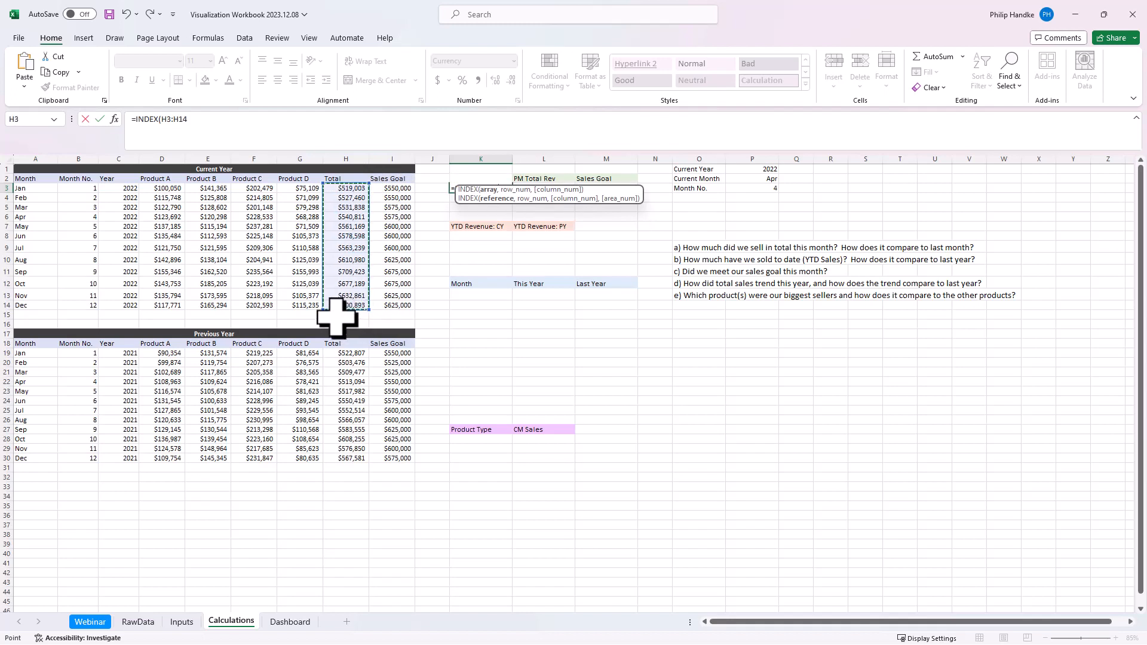
{"action": "left_click_drag", "start_coordinate": [522, 203], "coordinate": [616, 219]}
{"action": "type", "text": ","}
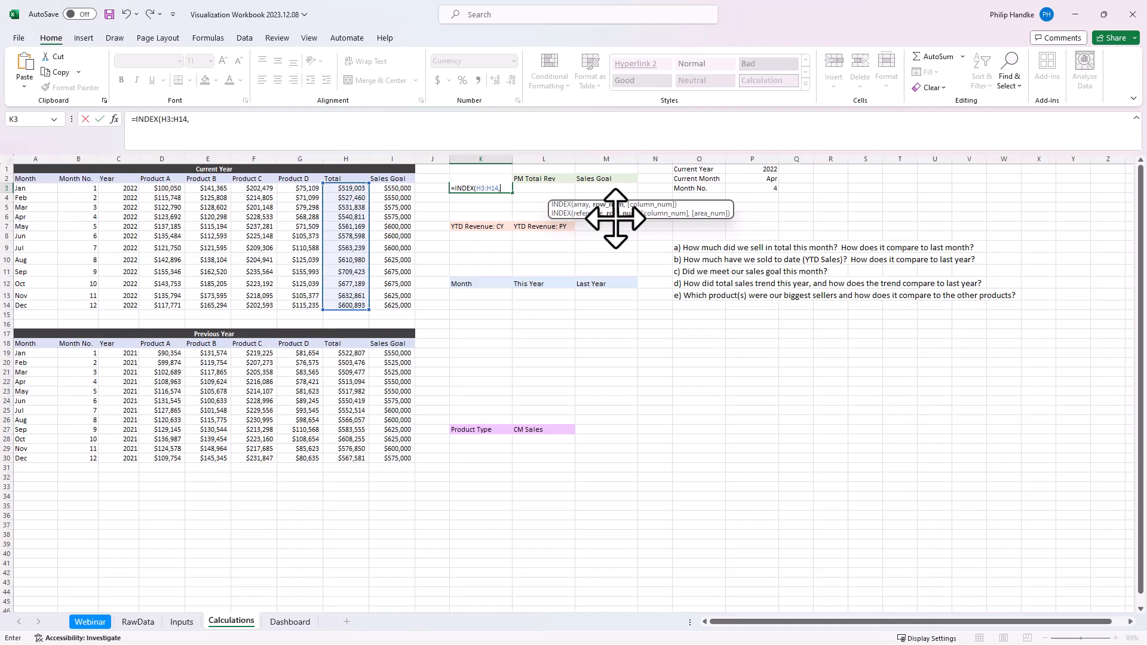
Step: Complete the row argument with MATCH(P3,B3:B14,0) and enter the formula as =INDEX(H3:H14,MATCH(P3,B3:B14,0))
{"action": "type", "text": "MATCH("}
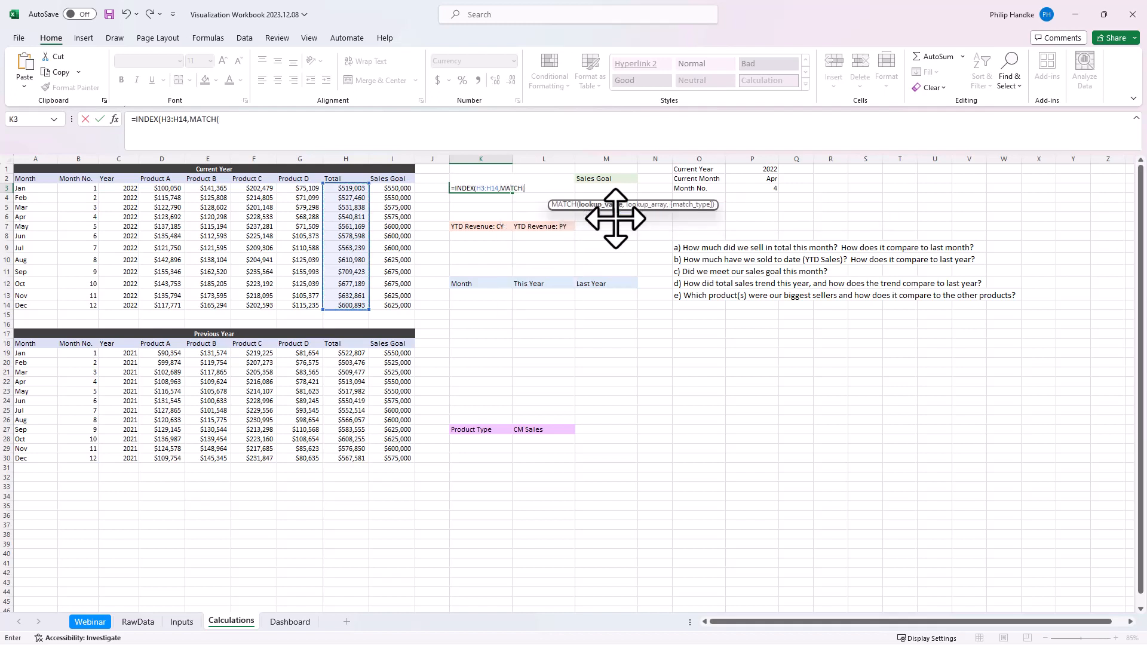
{"action": "left_click", "coordinate": [740, 187]}
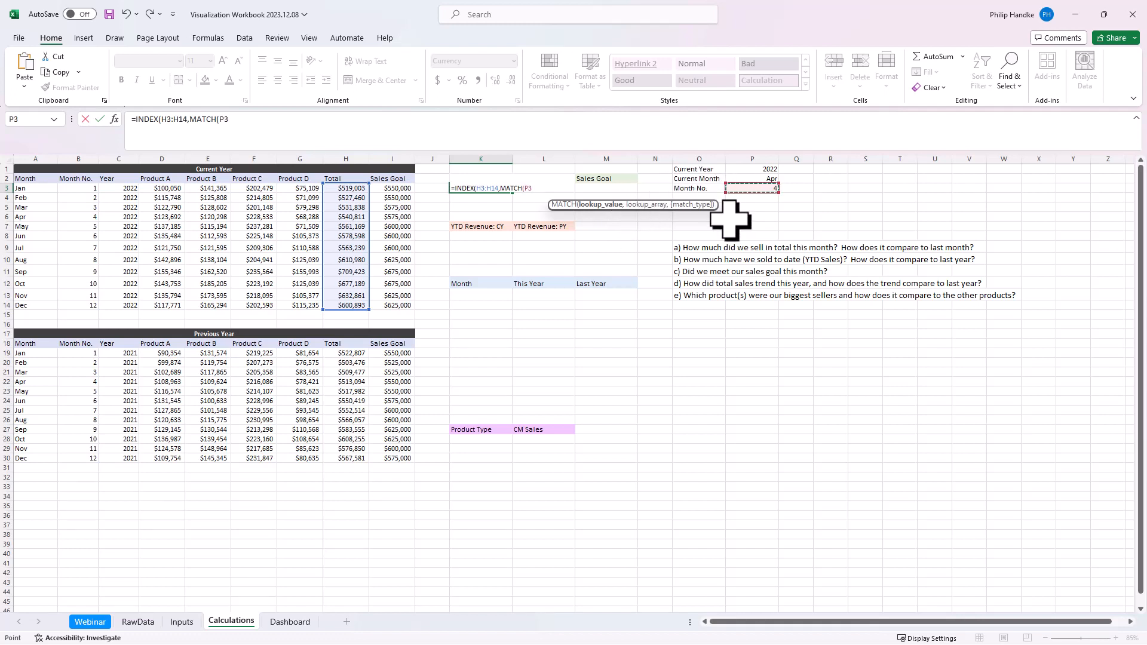
{"action": "type", "text": ","}
{"action": "left_click_drag", "start_coordinate": [79, 188], "coordinate": [73, 306]}
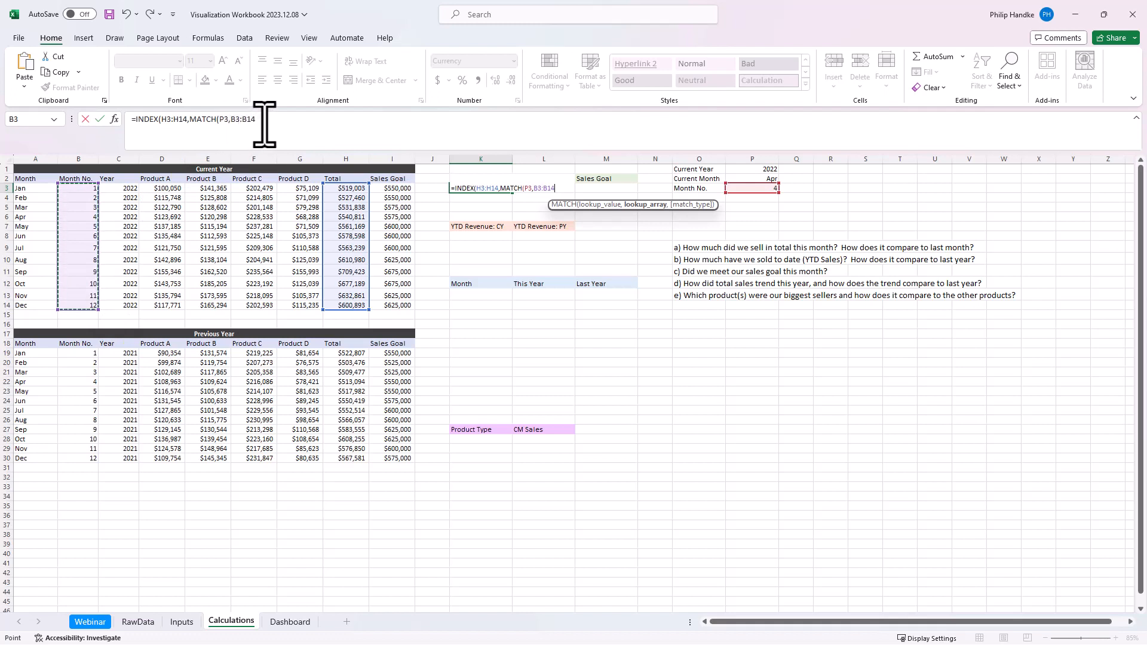
{"action": "type", "text": ","}
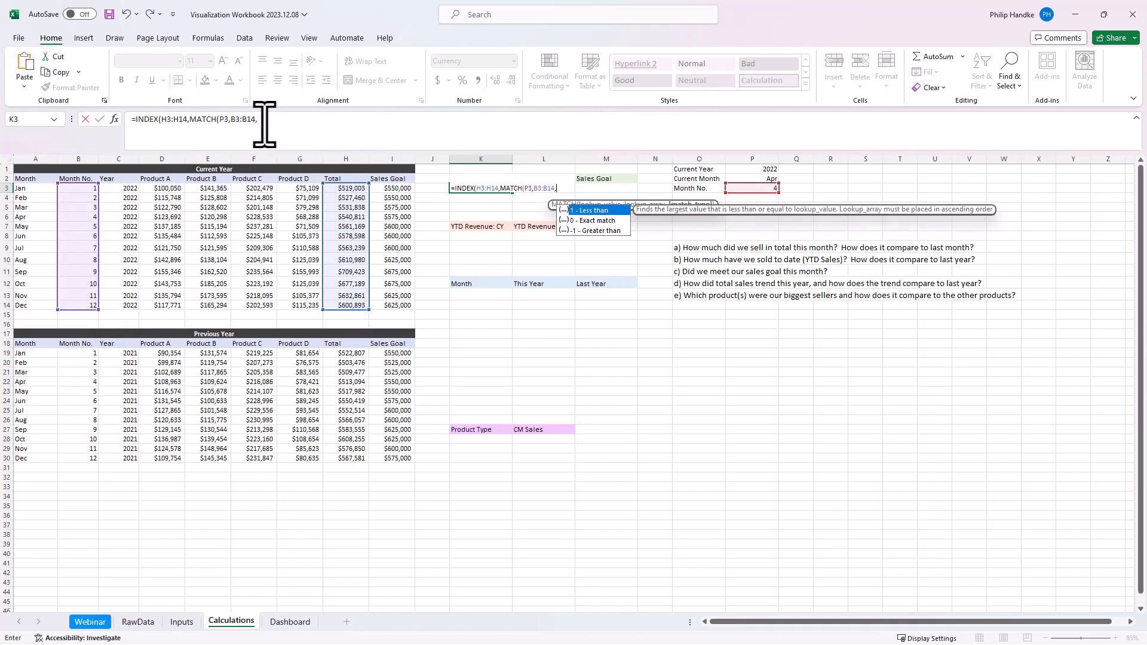
{"action": "type", "text": "0))"}
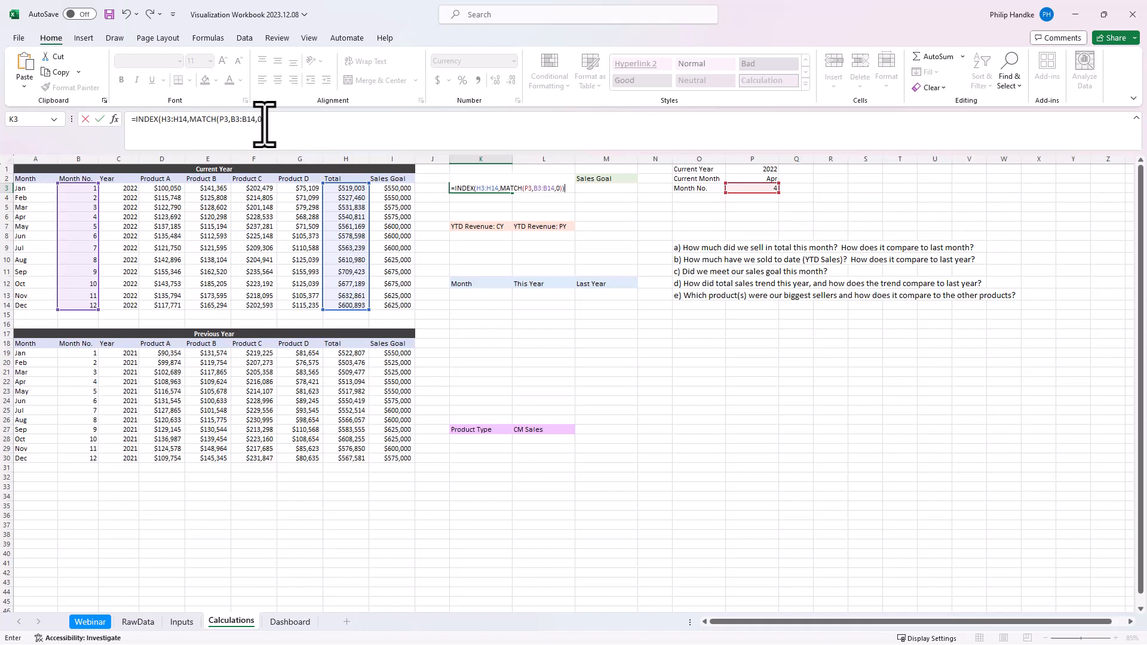
{"action": "key", "text": "Return"}
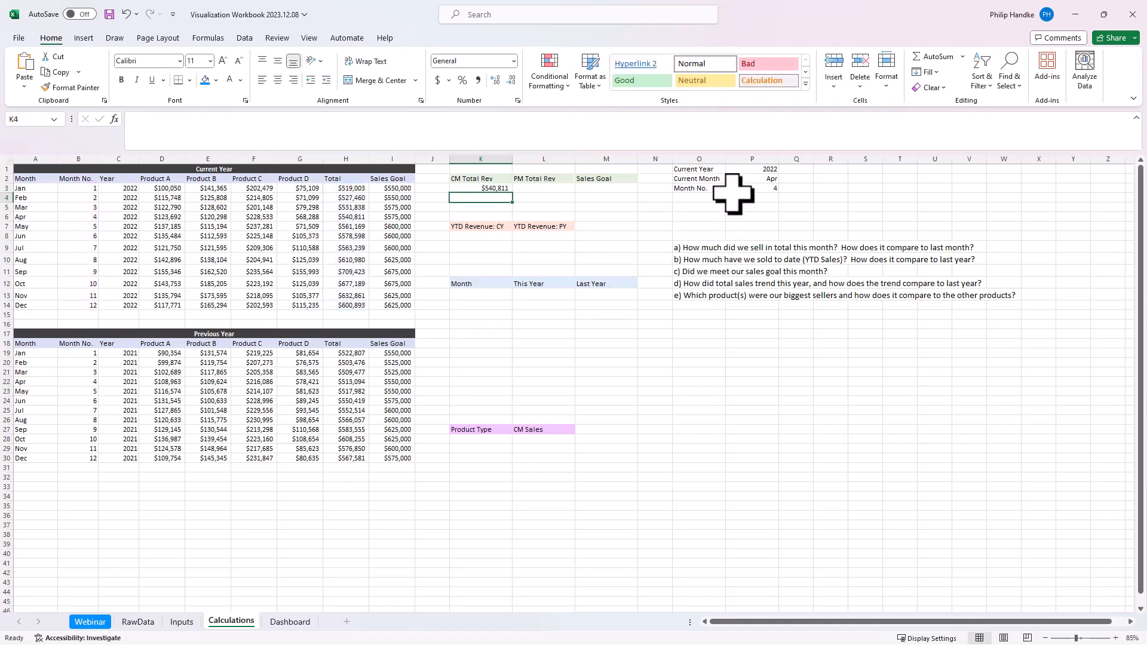
Step: Highlight the April Total cell H6 in the Current Year block with a blue theme fill color
{"action": "left_click", "coordinate": [485, 188]}
{"action": "left_click", "coordinate": [355, 216]}
{"action": "left_click", "coordinate": [216, 80]}
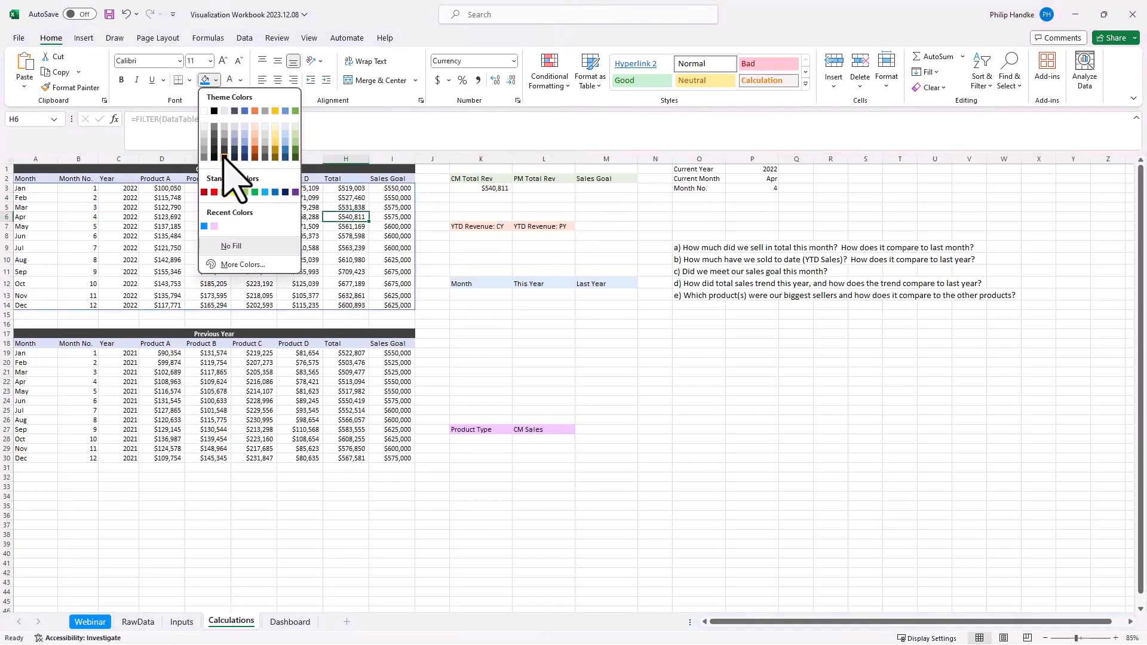
{"action": "left_click", "coordinate": [245, 135]}
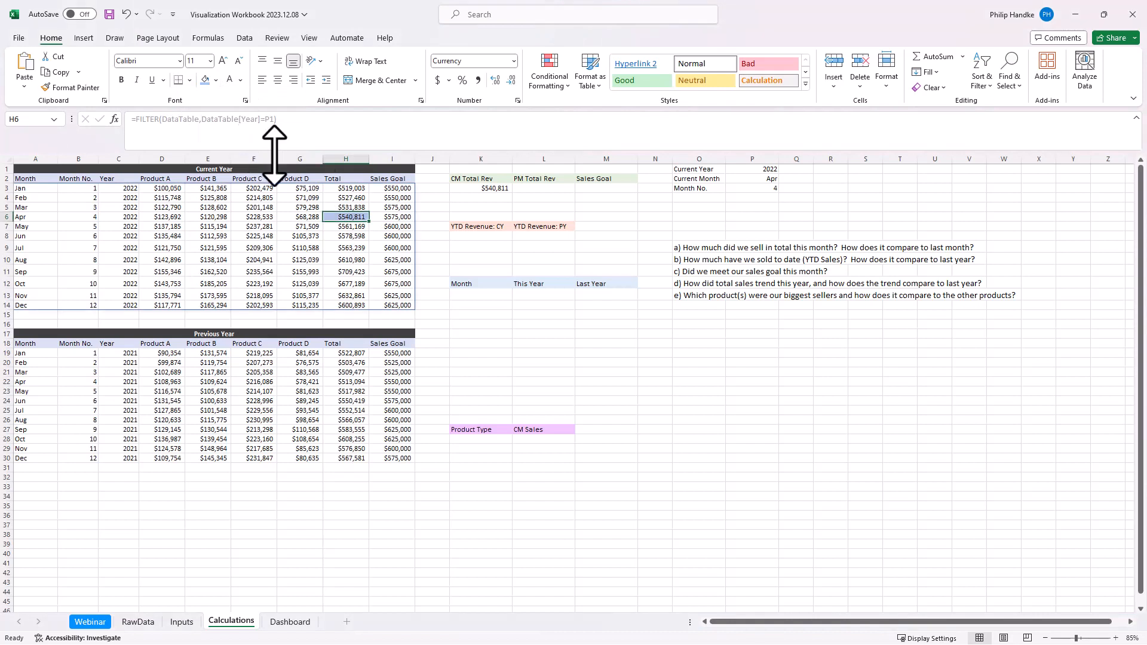
Step: Copy the CM Total Rev formula text from K3 and paste it into the PM Total Rev cell L3
{"action": "left_click", "coordinate": [500, 189]}
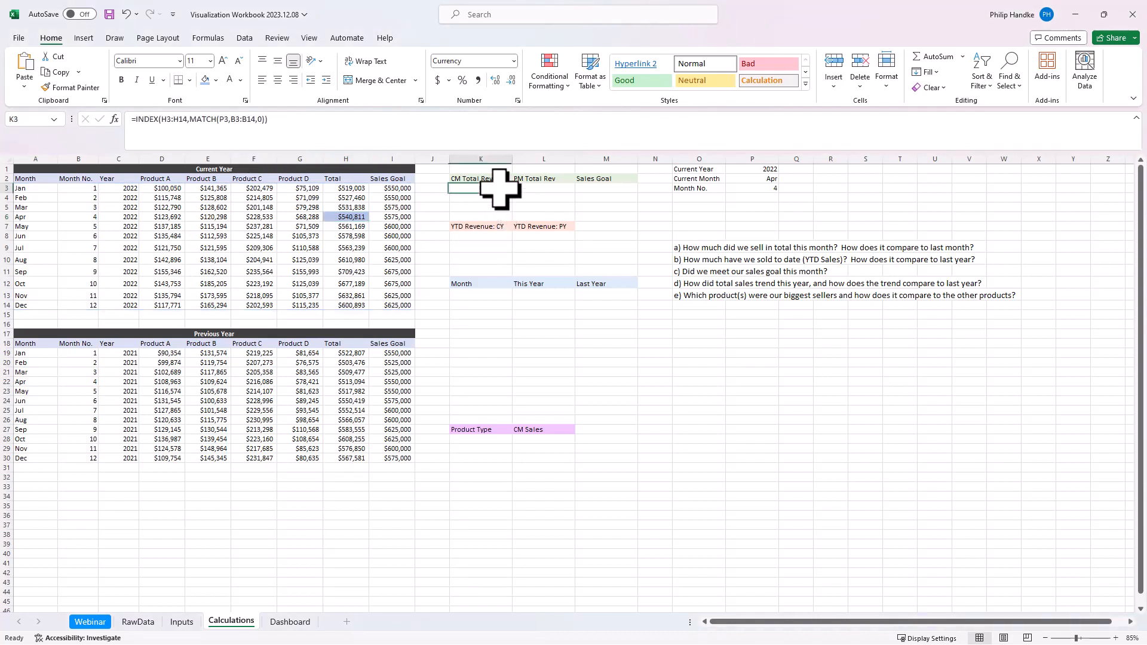
{"action": "left_click_drag", "start_coordinate": [311, 123], "coordinate": [109, 134]}
{"action": "key", "text": "ctrl+c"}
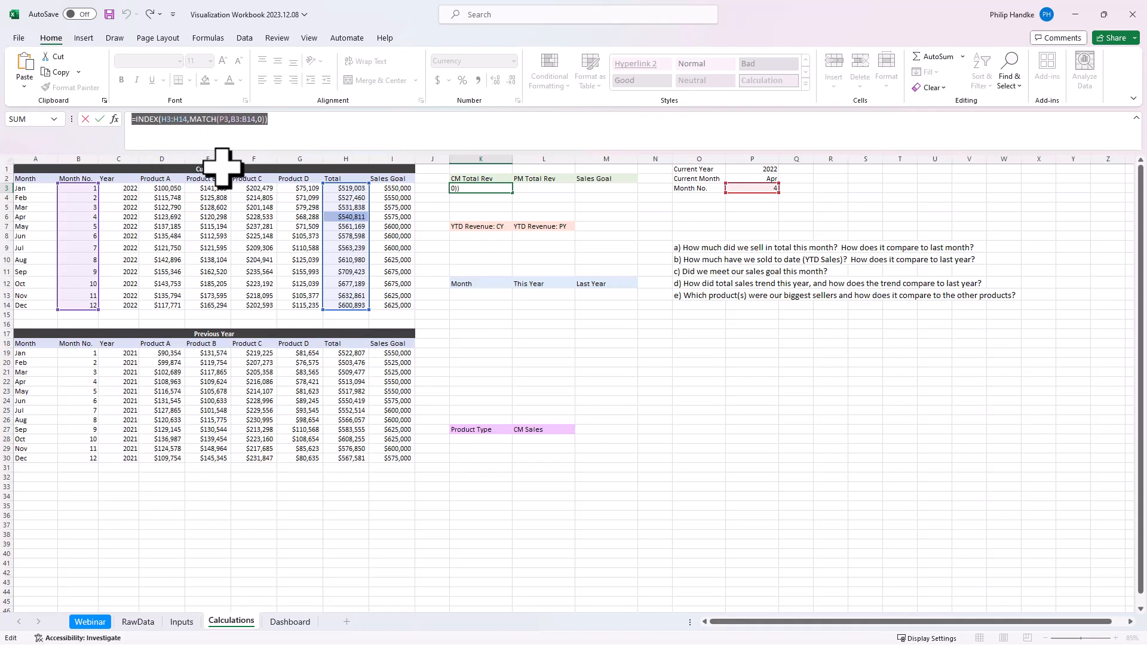
{"action": "key", "text": "ctrl+Return"}
{"action": "left_click", "coordinate": [541, 187]}
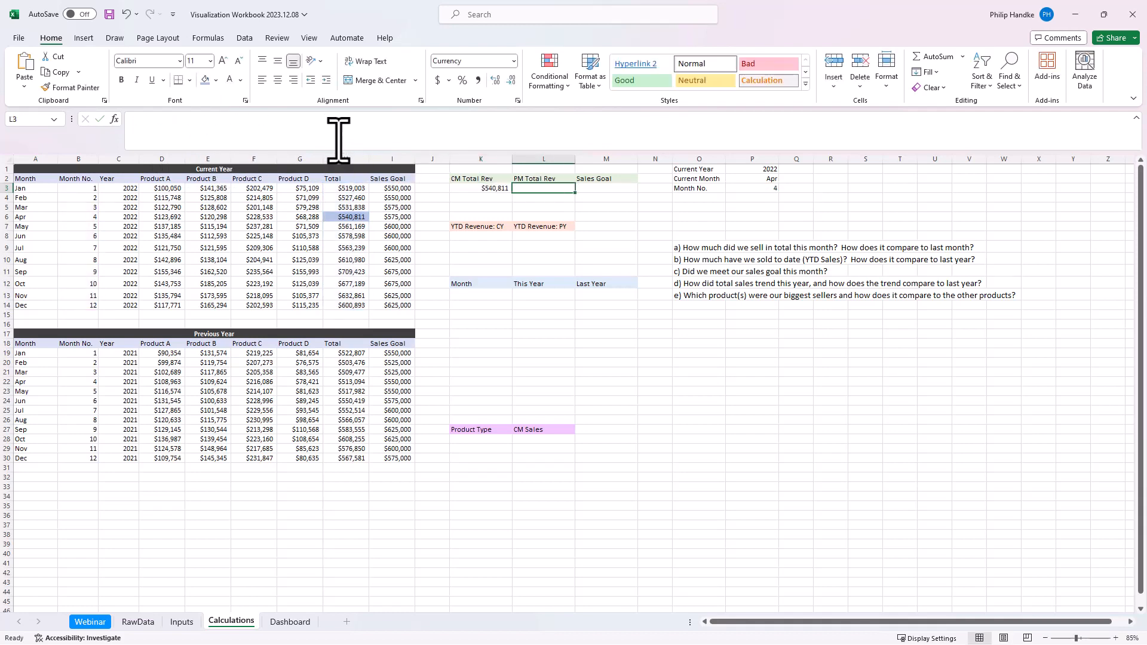
{"action": "left_click", "coordinate": [336, 137]}
{"action": "key", "text": "ctrl+v"}
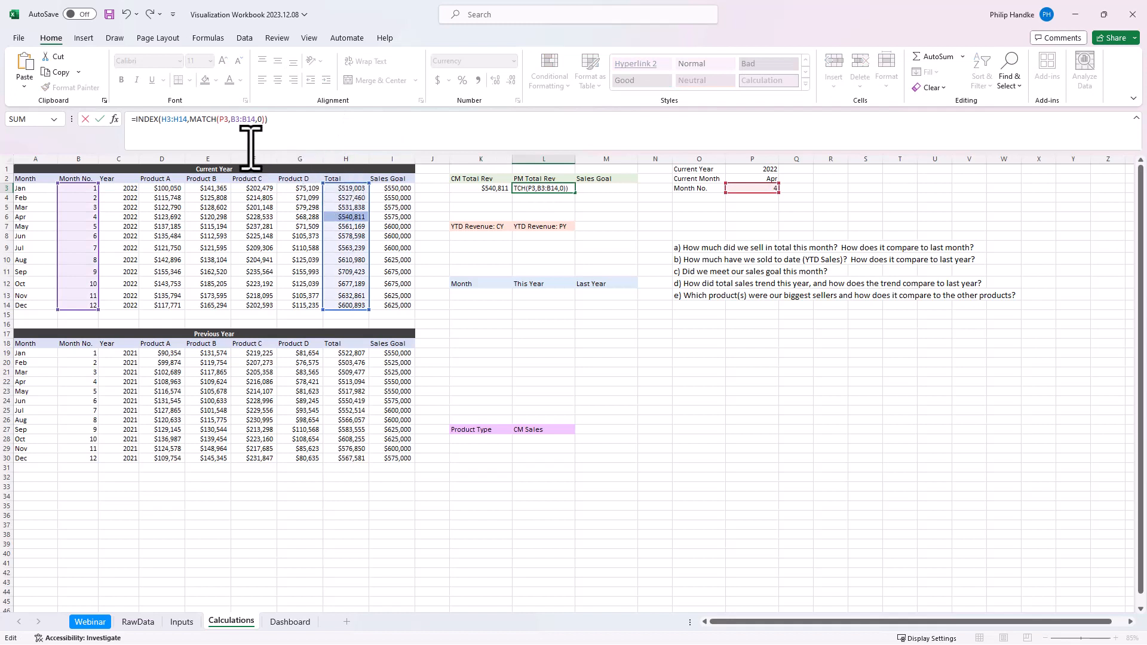
Step: Change the MATCH lookup value in L3 to P3-1 and enter the formula as =INDEX(H3:H14,MATCH(P3-1,B3:B14,0))
{"action": "left_click", "coordinate": [229, 120]}
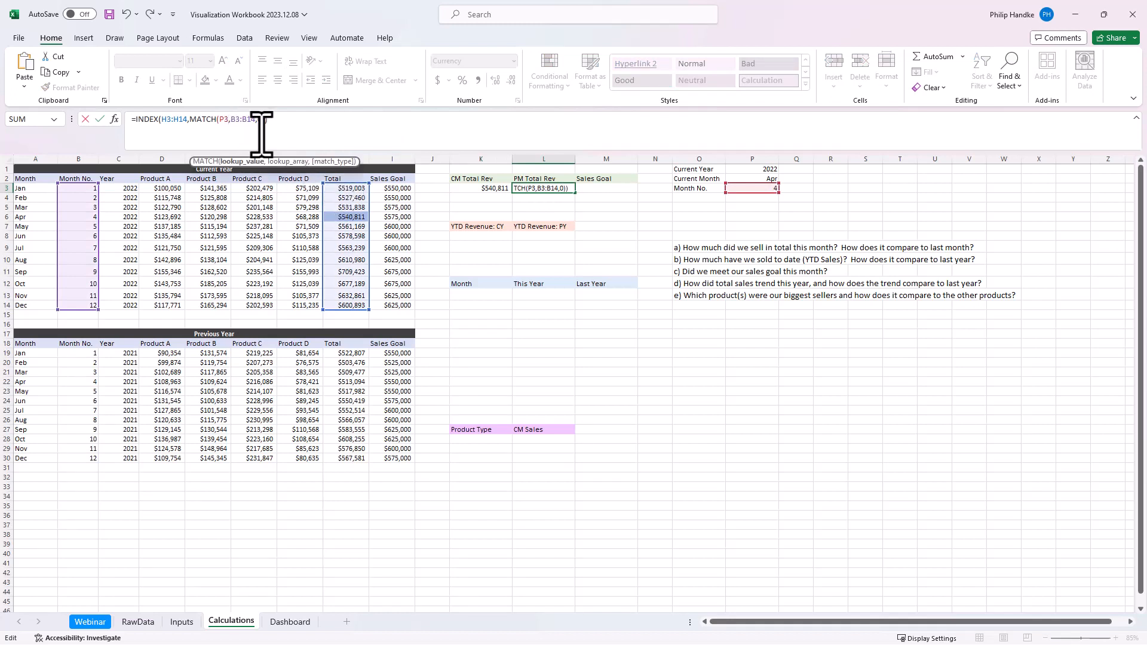
{"action": "type", "text": "-1"}
{"action": "key", "text": "ctrl+Return"}
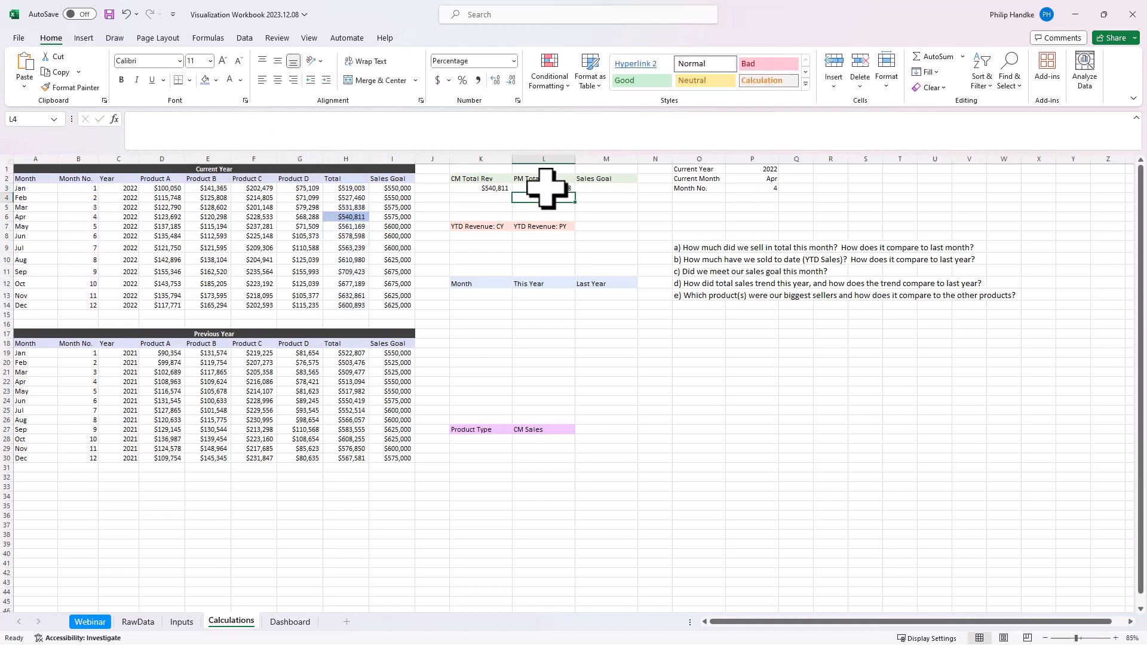
Step: Highlight the March Total cell H5 in the Current Year block with a light orange theme fill color
{"action": "left_click", "coordinate": [357, 208]}
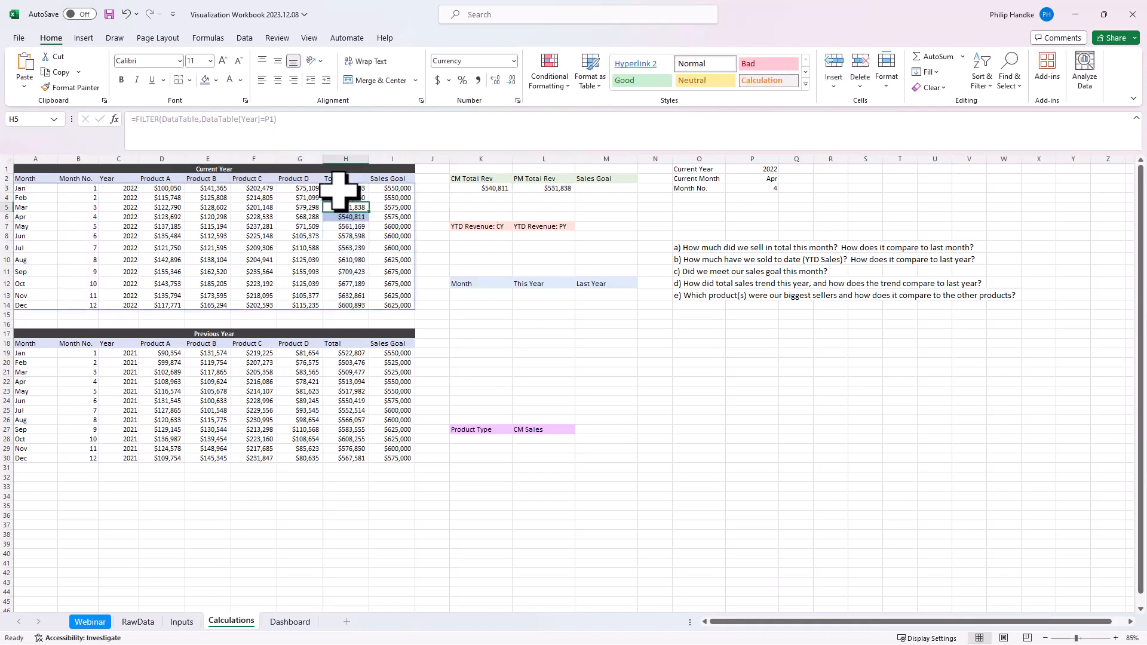
{"action": "left_click", "coordinate": [240, 80]}
{"action": "left_click", "coordinate": [253, 123]}
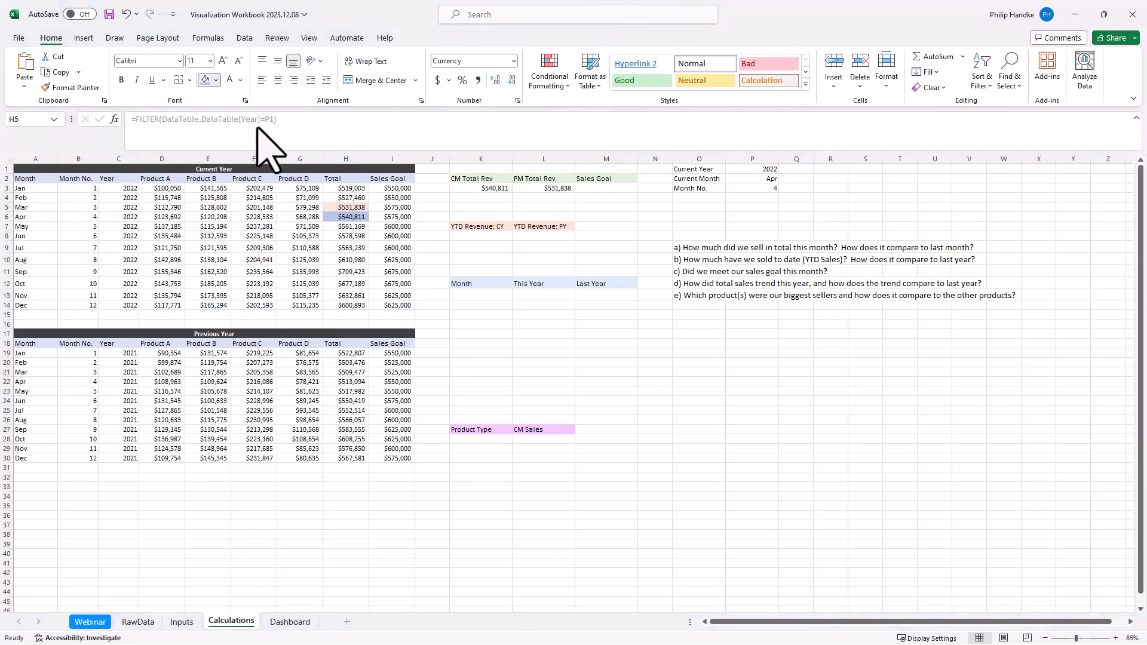
{"action": "left_click", "coordinate": [608, 258]}
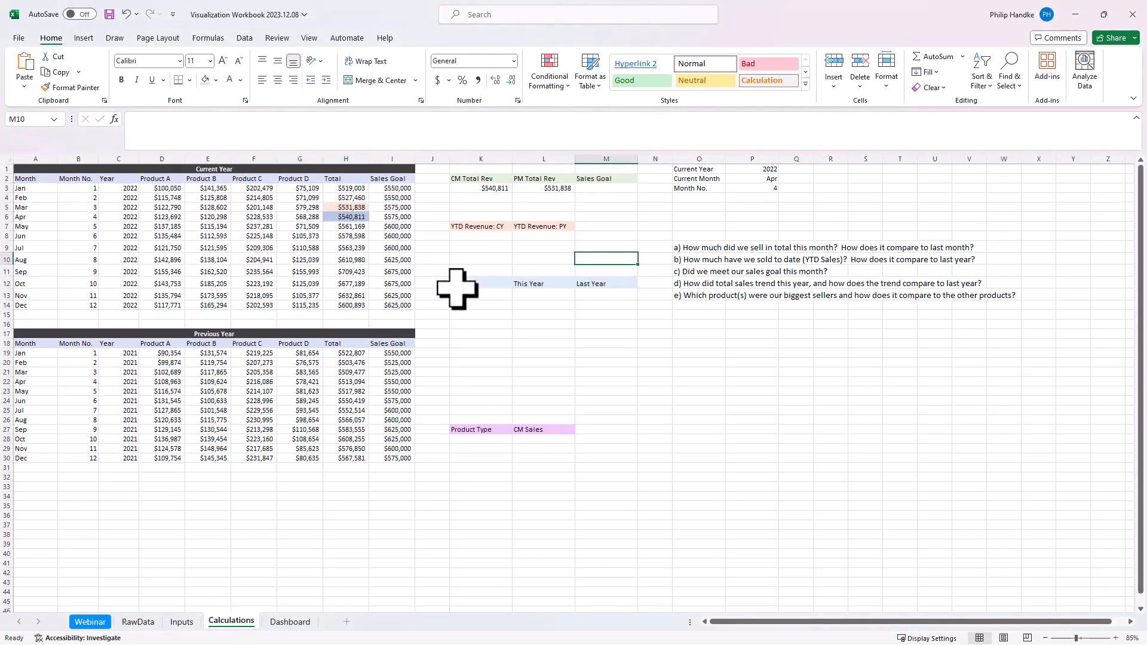
Step: Set the Current Year selector in P1 to 2023
{"action": "left_click", "coordinate": [768, 178]}
{"action": "left_click", "coordinate": [783, 178]}
{"action": "left_click", "coordinate": [771, 169]}
{"action": "left_click", "coordinate": [783, 169]}
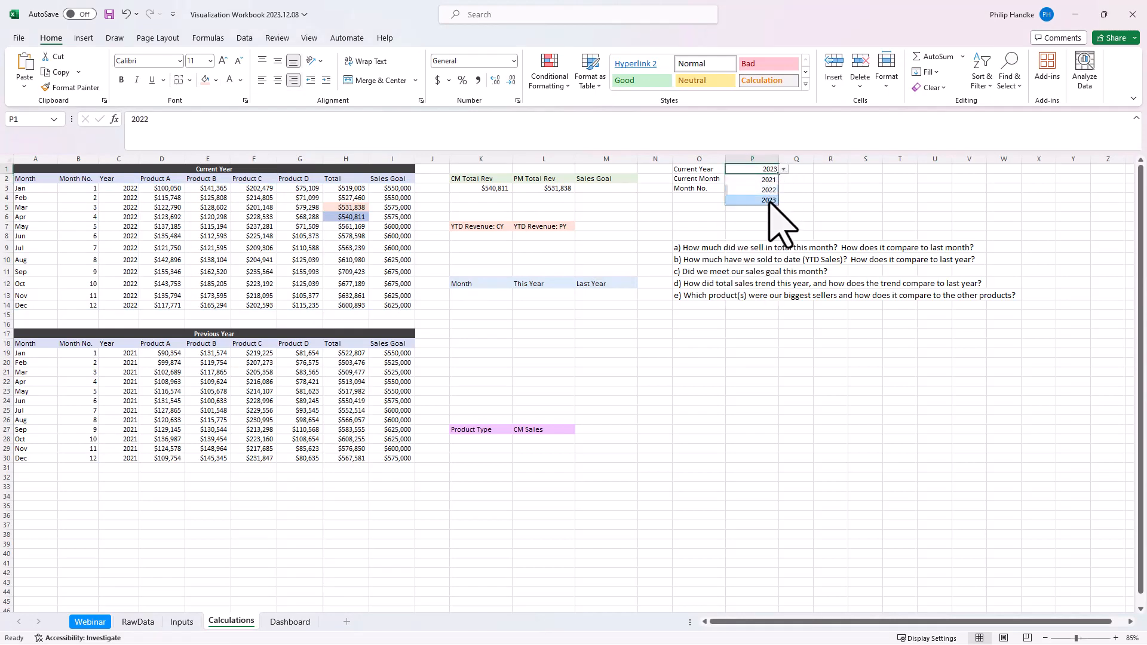
{"action": "left_click", "coordinate": [759, 198]}
Step: Remove the fill color from the March and April Total cells H5:H6 in the Current Year block
{"action": "left_click", "coordinate": [353, 217]}
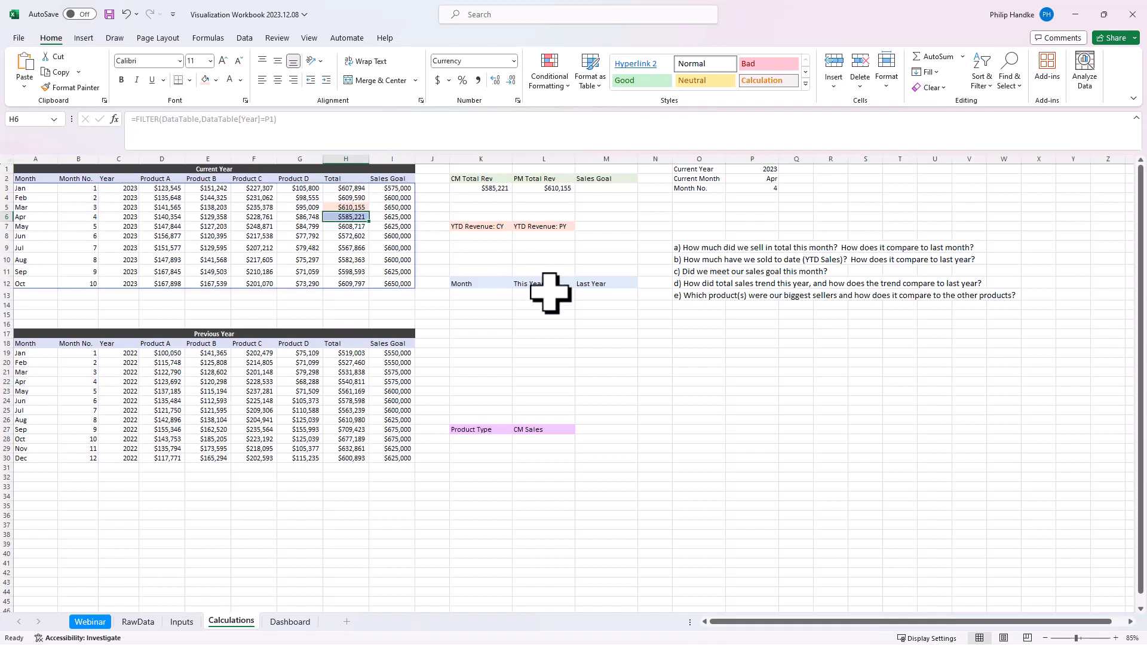
{"action": "left_click_drag", "start_coordinate": [350, 208], "coordinate": [350, 217]}
{"action": "left_click", "coordinate": [215, 79]}
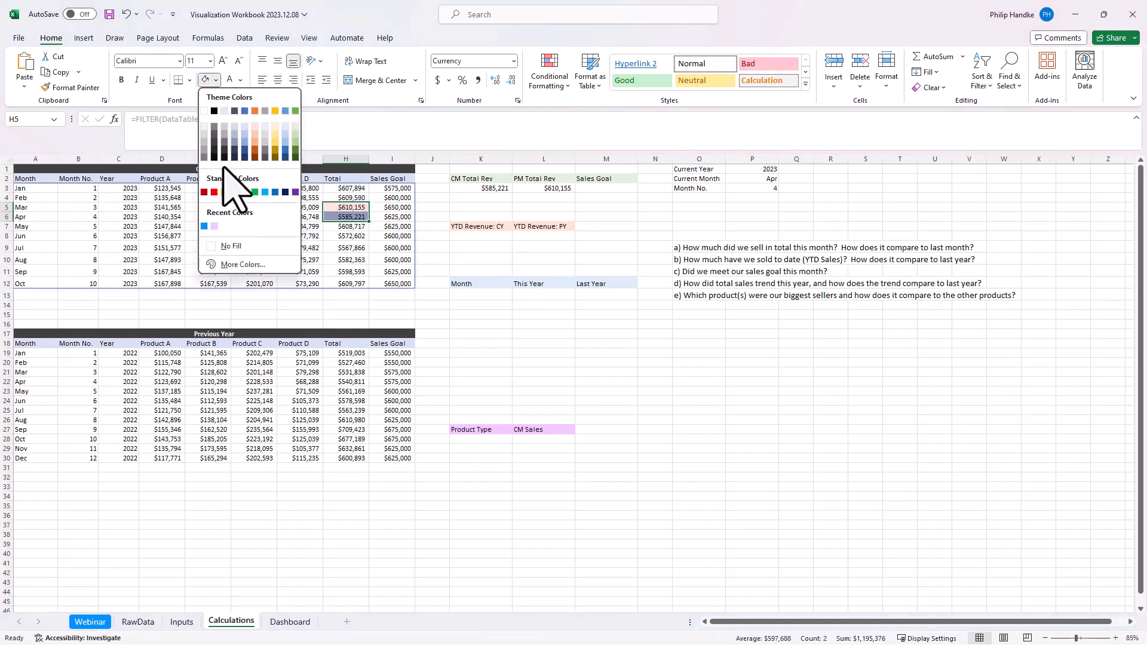
{"action": "left_click", "coordinate": [238, 245]}
Step: Make dashboard question a) in cell O9 bold
{"action": "left_click", "coordinate": [686, 249]}
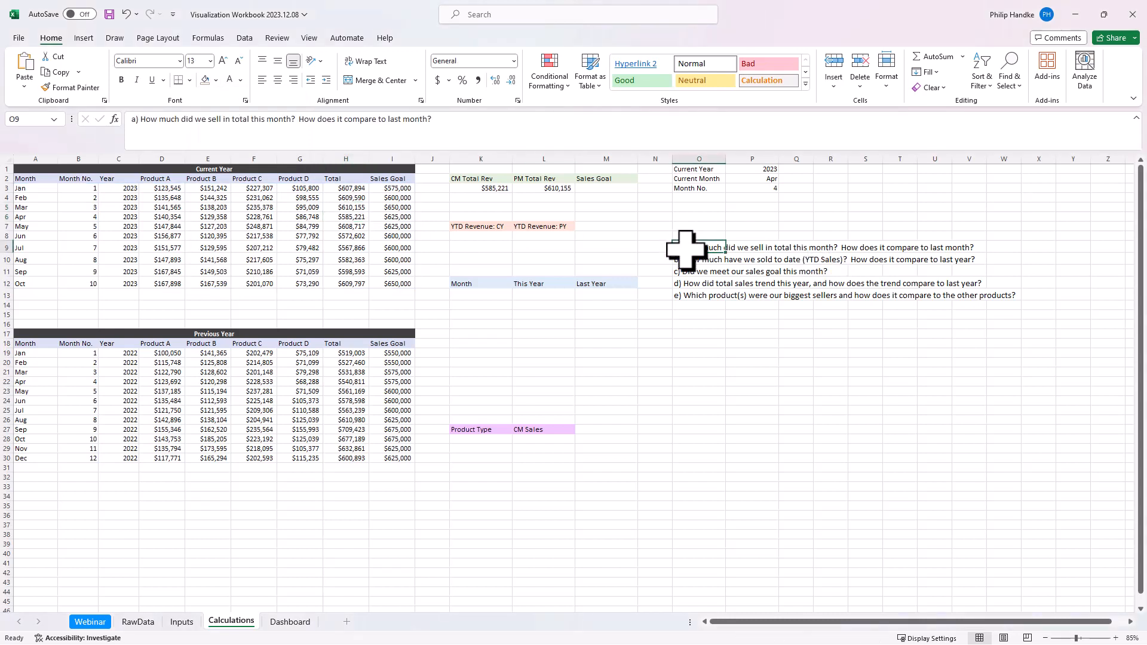
{"action": "key", "text": "ctrl+b"}
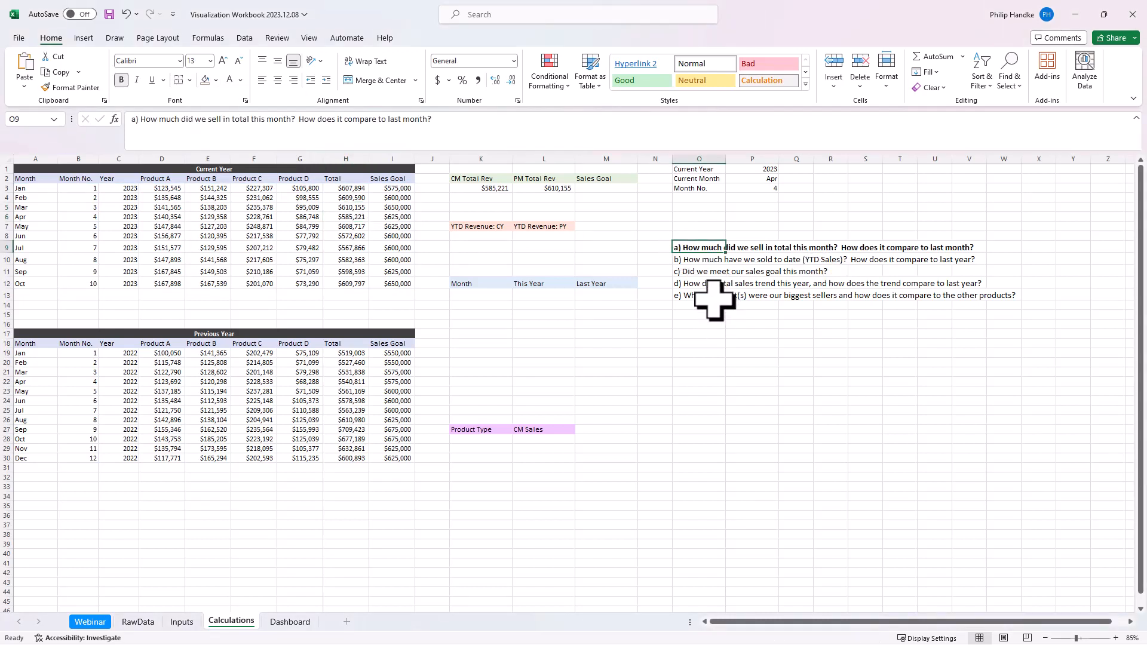
{"action": "left_click", "coordinate": [616, 189]}
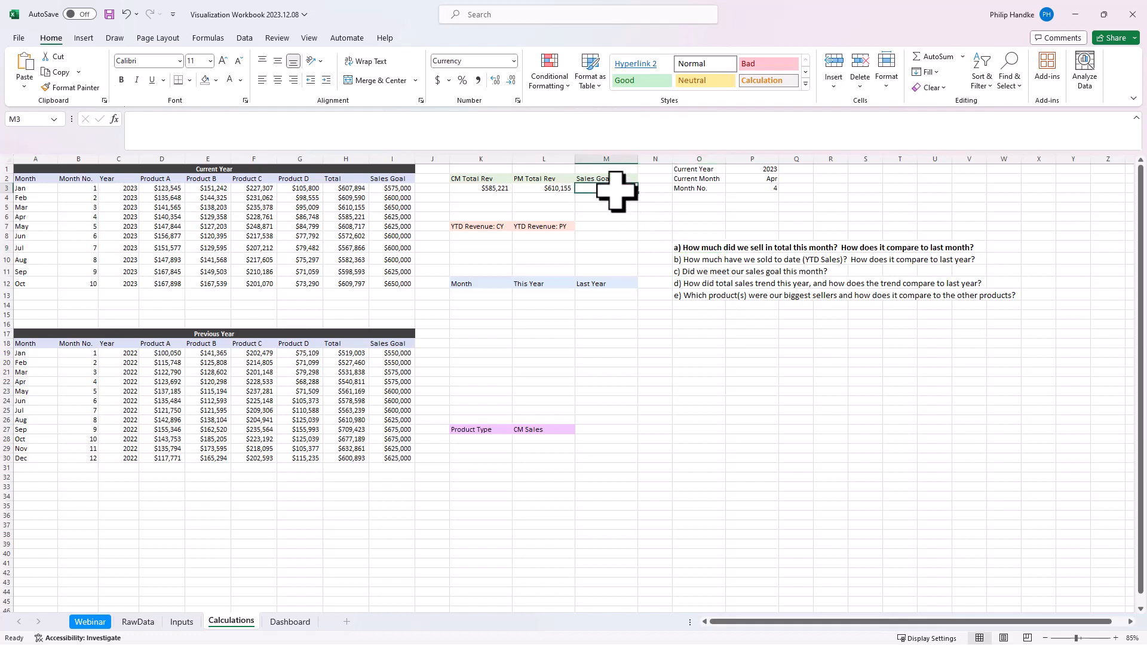
{"action": "left_click", "coordinate": [683, 273]}
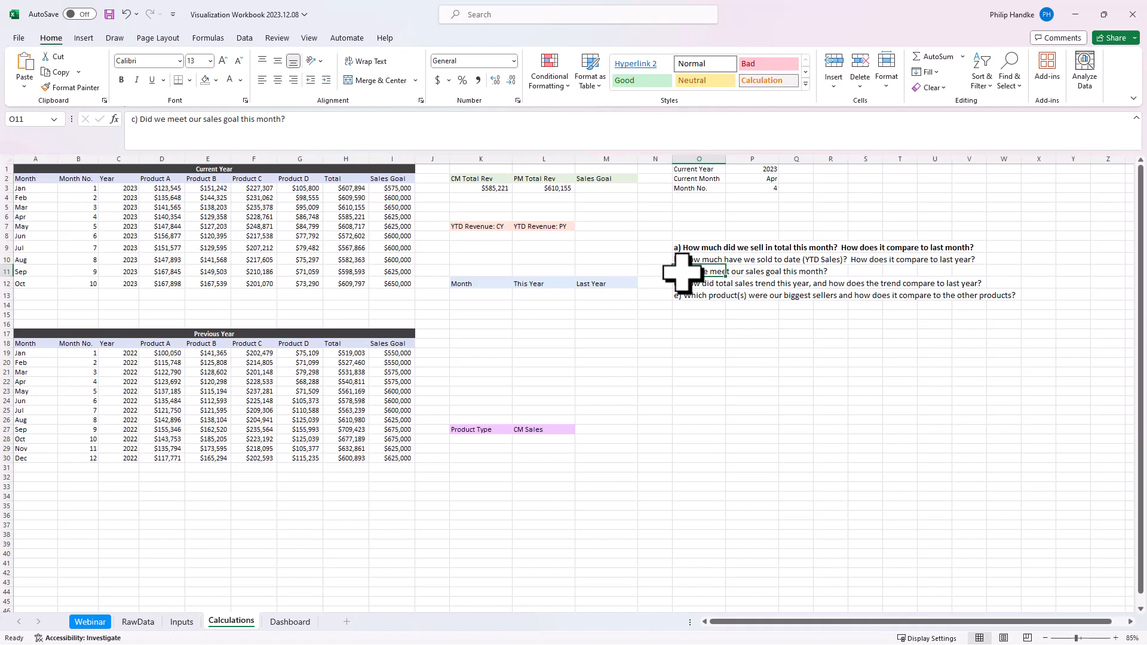
Step: Copy the CM Total Rev formula text from K3 and enter it in the Sales Goal cell M3
{"action": "left_click", "coordinate": [602, 189]}
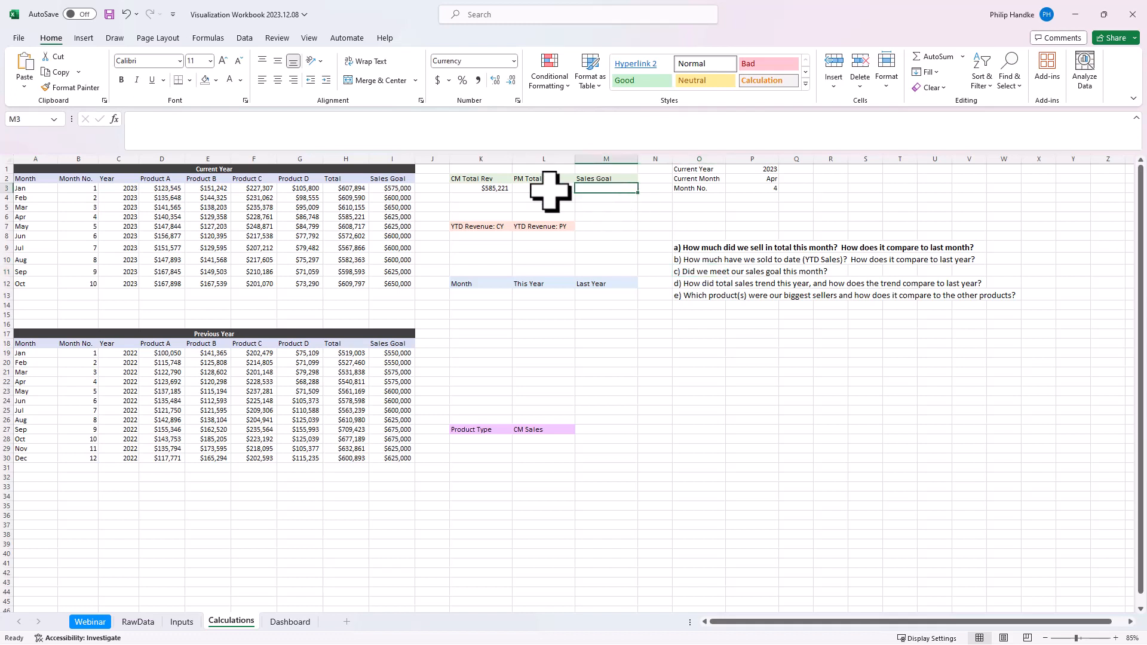
{"action": "left_click", "coordinate": [482, 192]}
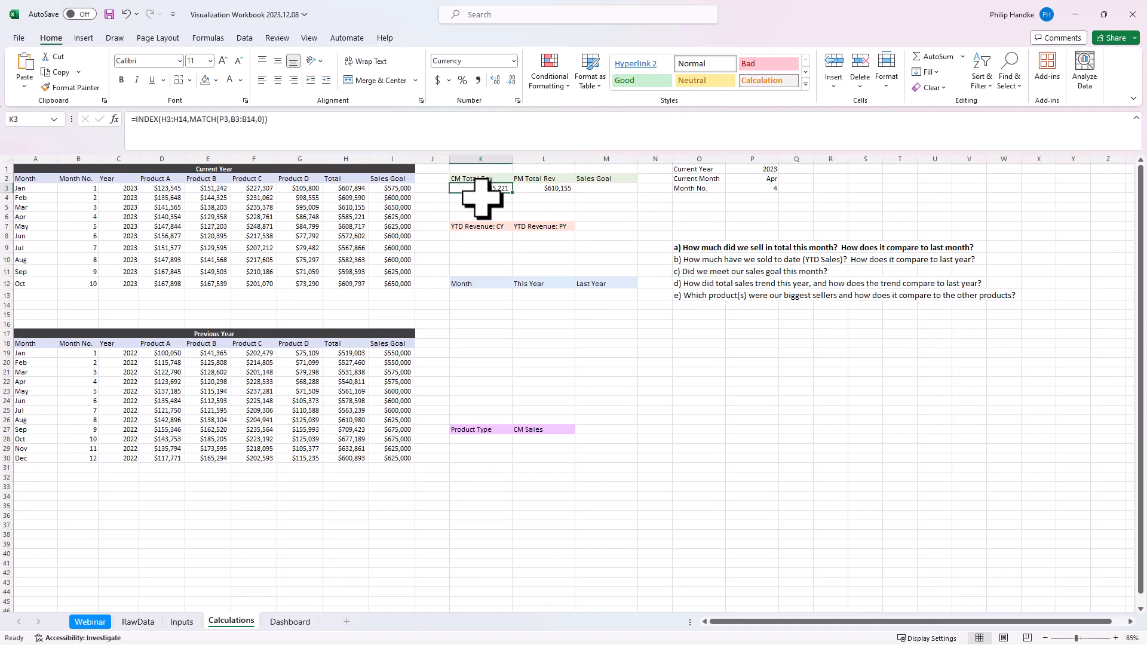
{"action": "left_click", "coordinate": [304, 119]}
{"action": "left_click_drag", "start_coordinate": [304, 120], "coordinate": [90, 118]}
{"action": "key", "text": "ctrl+c"}
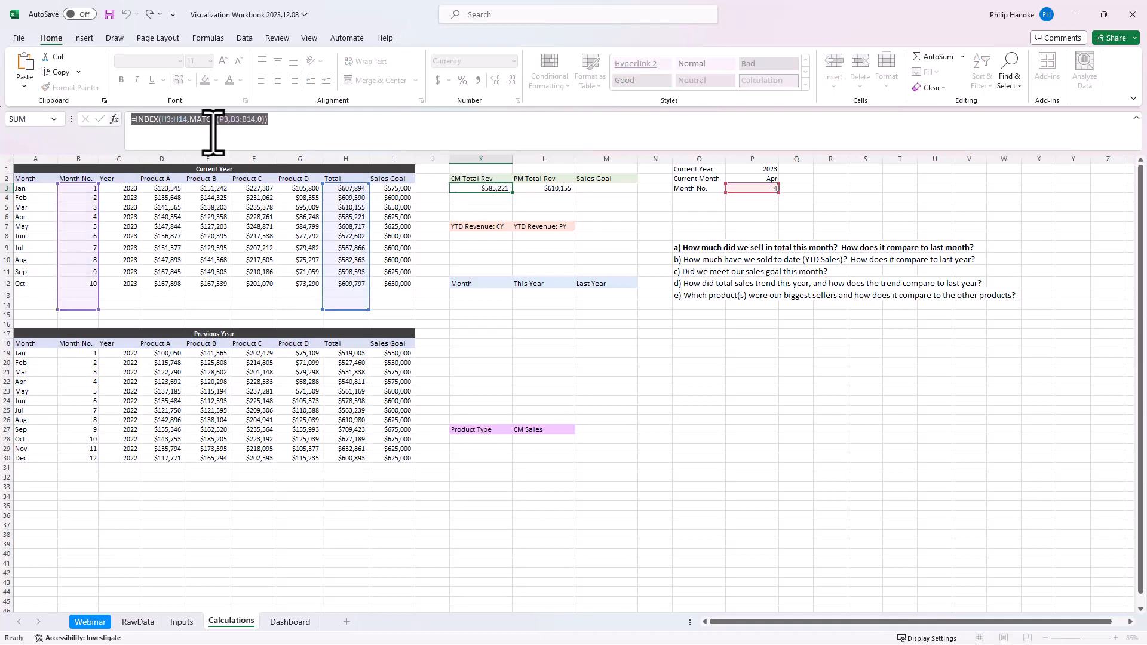
{"action": "left_click", "coordinate": [607, 188]}
{"action": "left_click", "coordinate": [347, 128]}
{"action": "key", "text": "ctrl+v"}
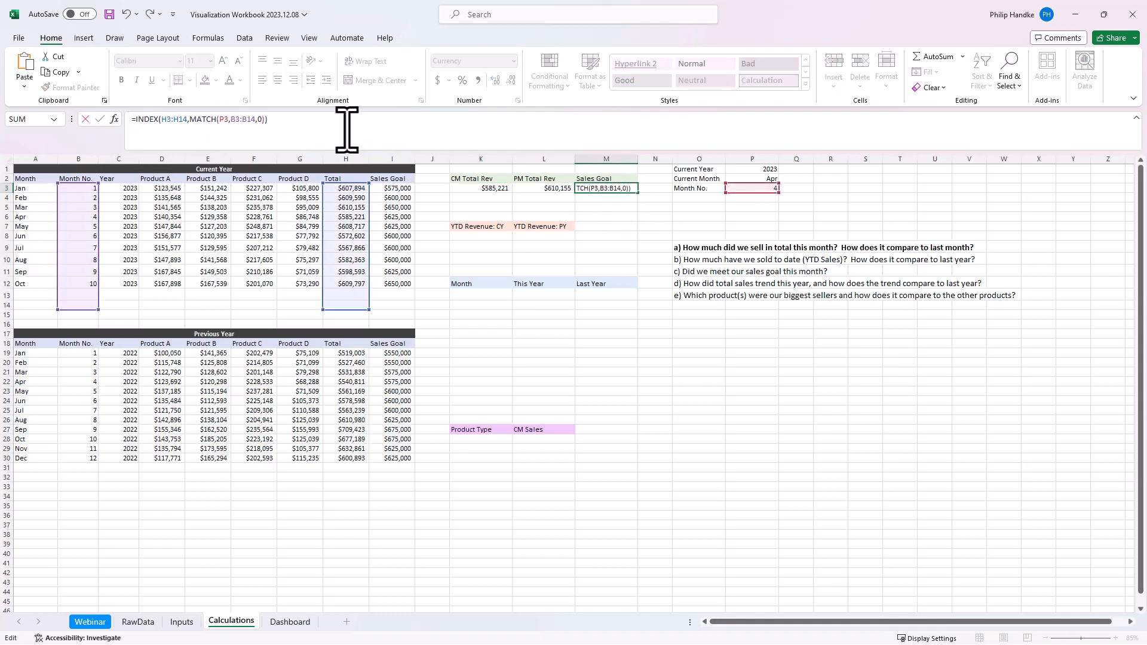
{"action": "key", "text": "Return"}
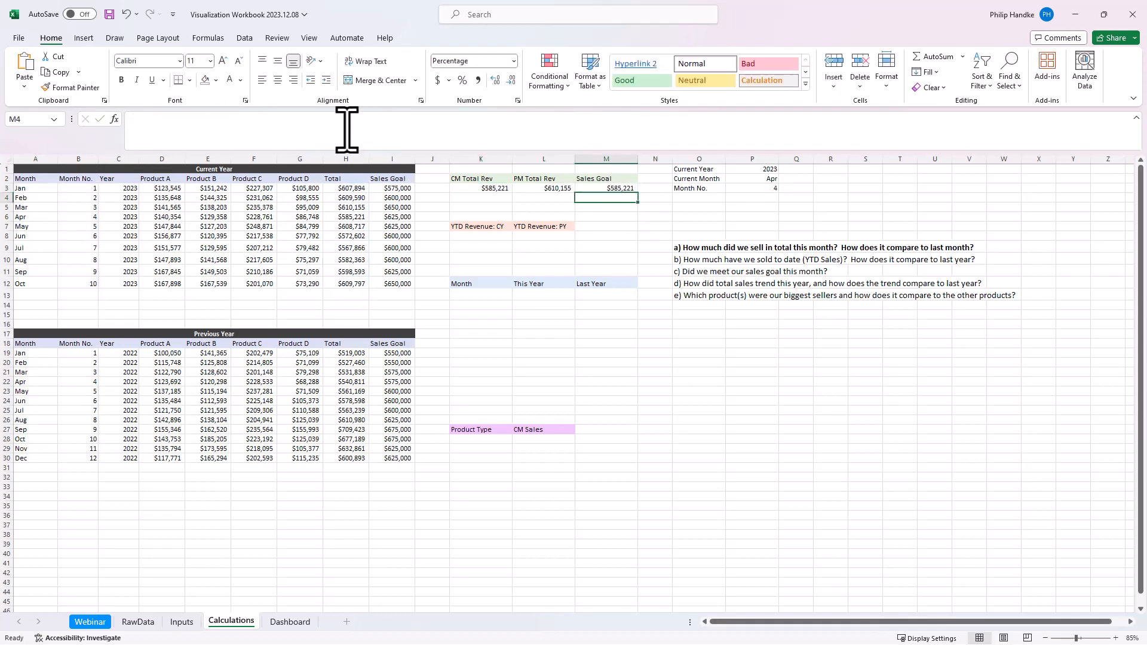
{"action": "left_click", "coordinate": [594, 186]}
{"action": "left_click", "coordinate": [396, 134]}
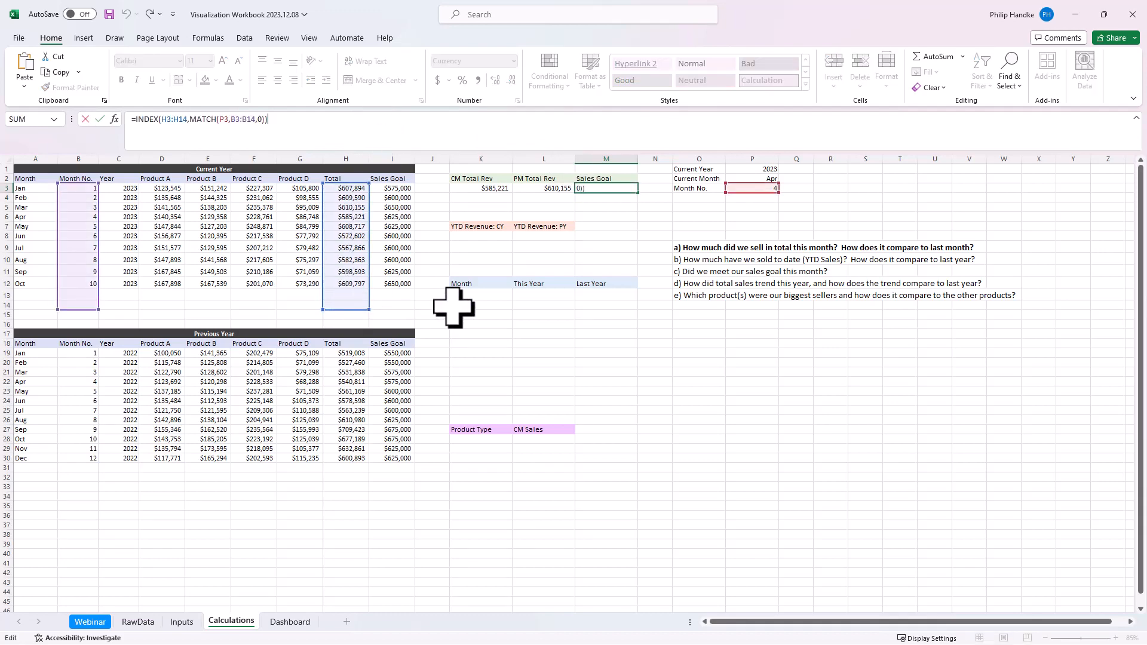
{"action": "key", "text": "Escape"}
Step: Switch the Current Year selector in P1 to 2022
{"action": "left_click", "coordinate": [750, 169]}
{"action": "left_click", "coordinate": [783, 169]}
{"action": "left_click", "coordinate": [741, 184]}
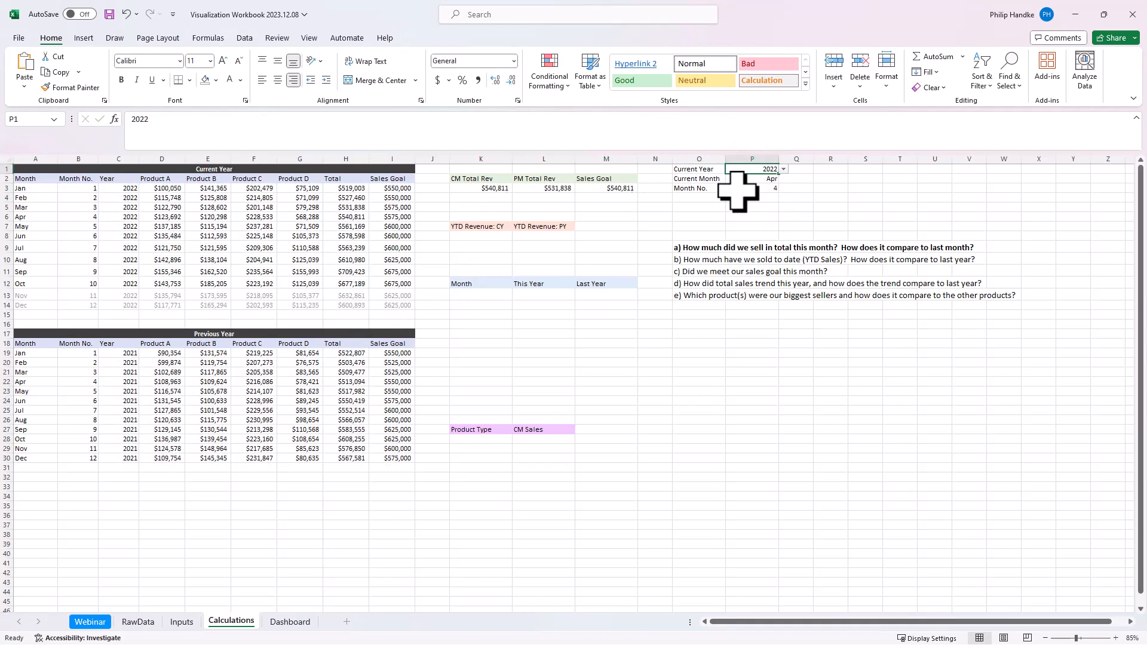
Step: Move the INDEX array in M3 to the Sales Goal column, entering the formula as =INDEX(I3:I14,MATCH(P3,B3:B14,0))
{"action": "left_click", "coordinate": [595, 189]}
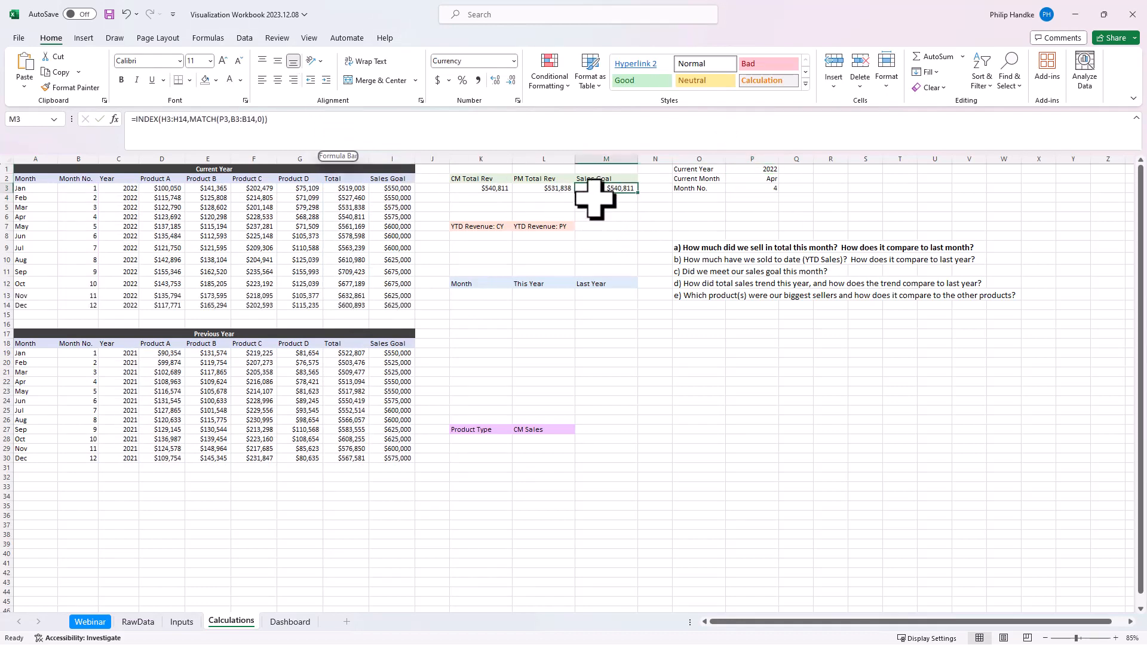
{"action": "left_click", "coordinate": [366, 117]}
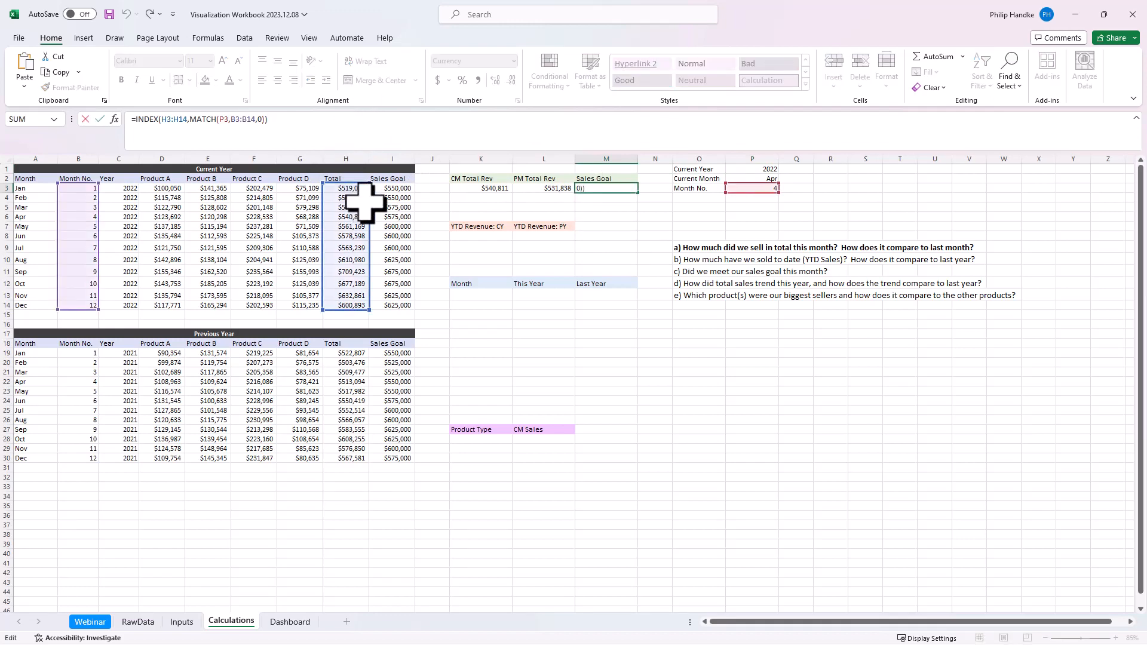
{"action": "left_click_drag", "start_coordinate": [364, 204], "coordinate": [384, 200]}
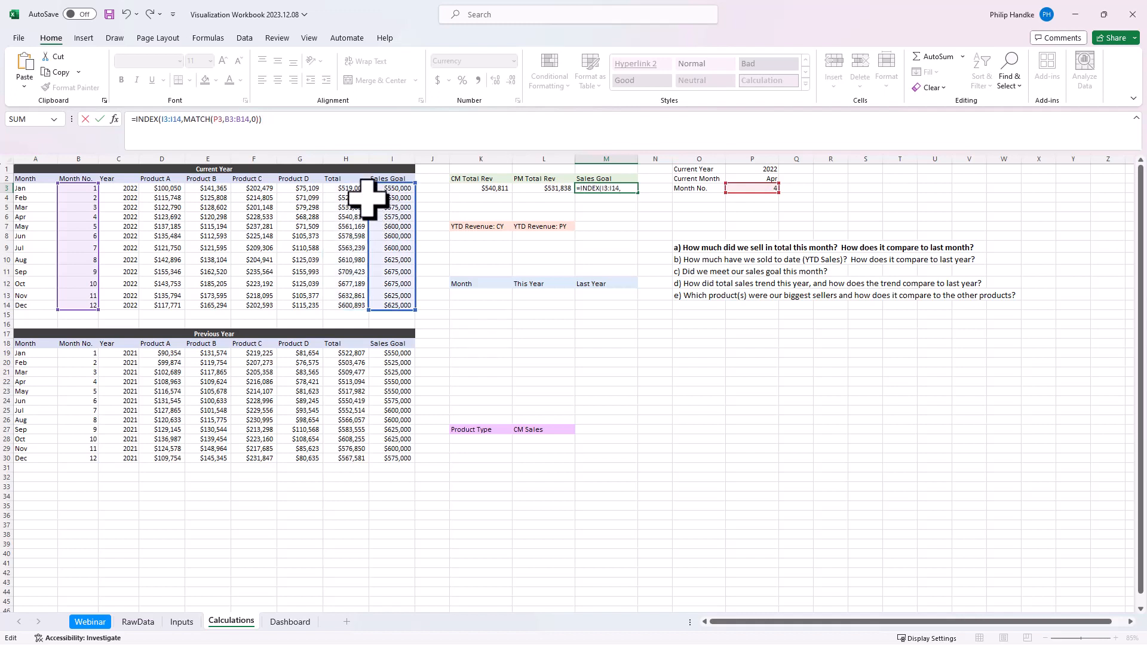
{"action": "key", "text": "Return"}
{"action": "left_click", "coordinate": [619, 189]}
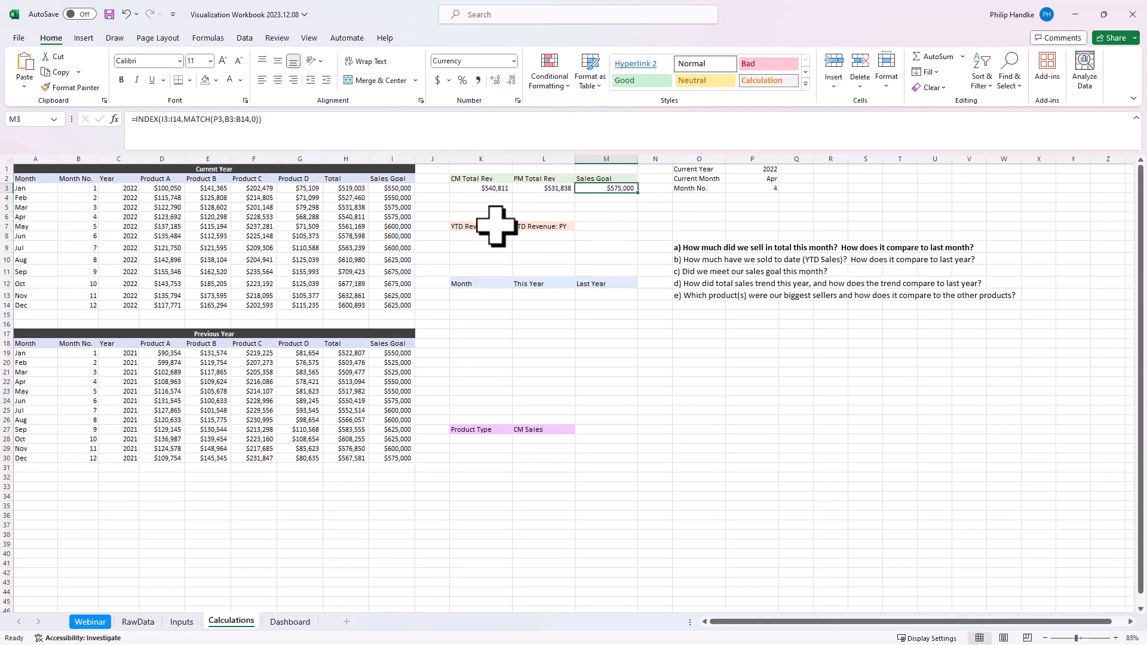
Step: Highlight the April Sales Goal cell I6 and the Sales Goal result cell M3 with a blue theme fill color
{"action": "left_click", "coordinate": [405, 219]}
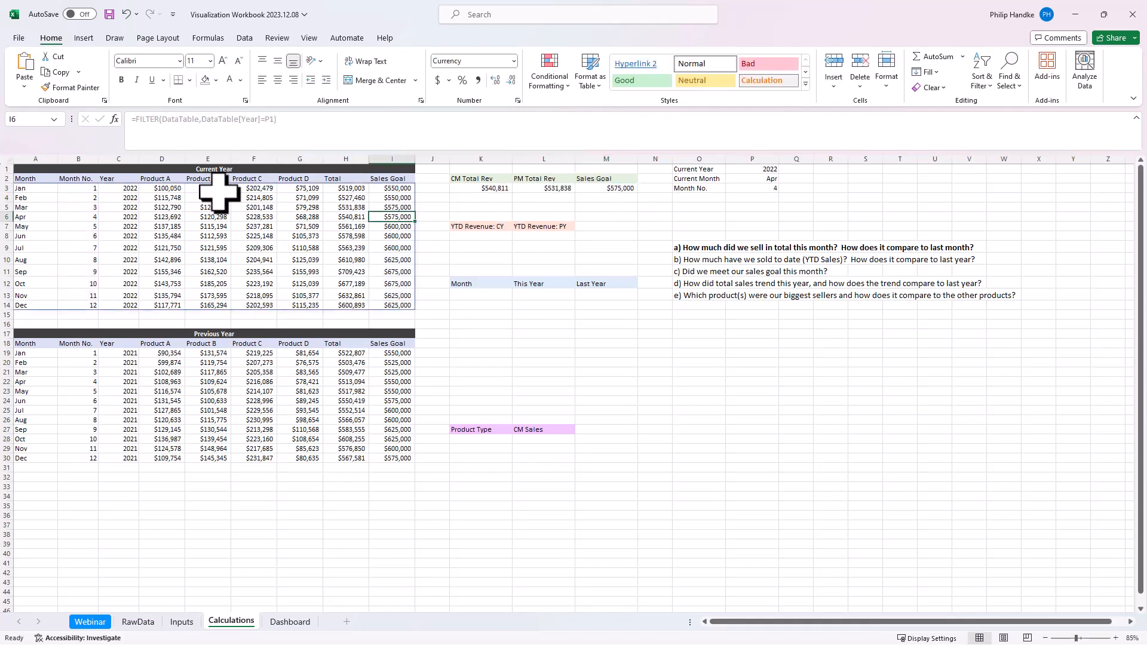
{"action": "left_click", "coordinate": [216, 80]}
{"action": "left_click", "coordinate": [245, 134]}
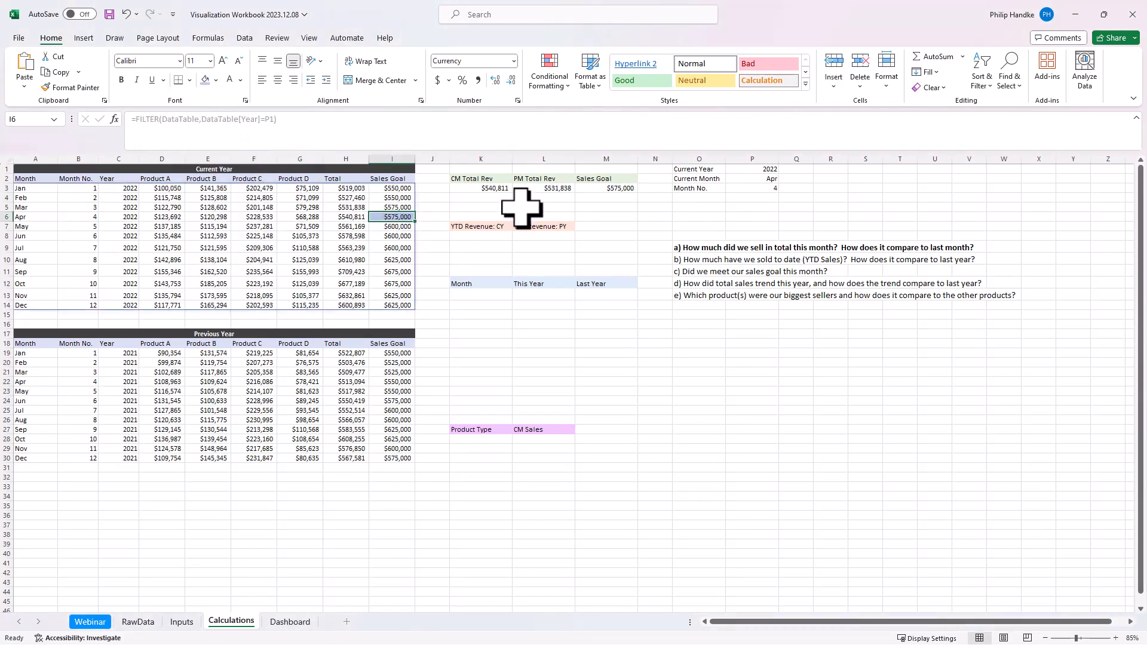
{"action": "left_click", "coordinate": [604, 192]}
{"action": "left_click", "coordinate": [205, 80]}
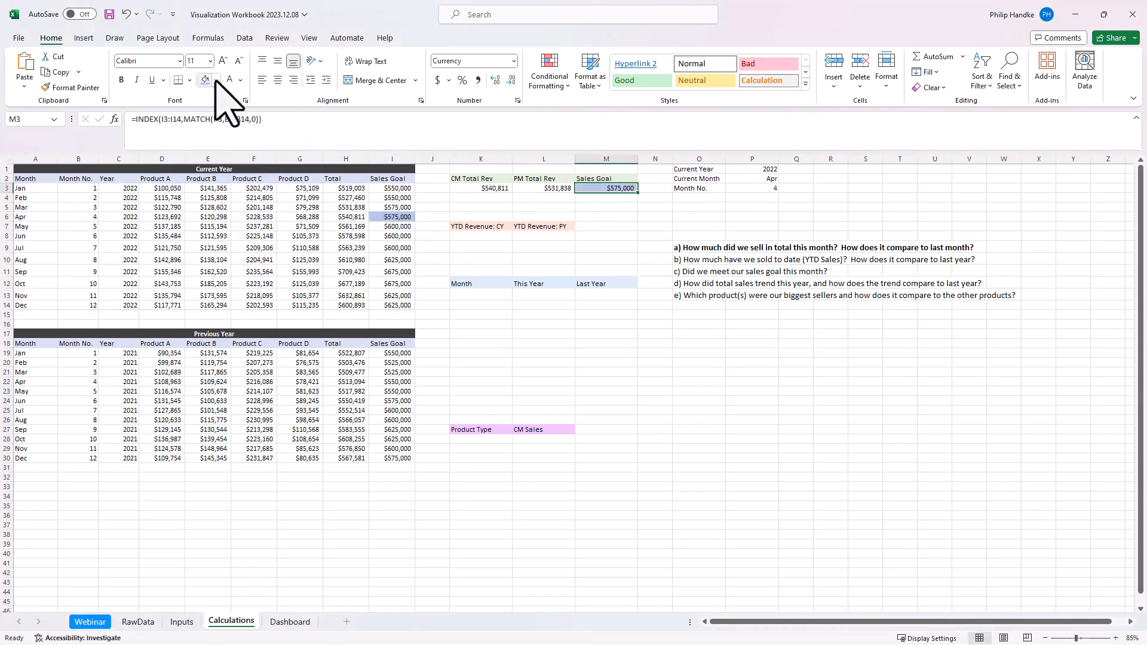
Step: Change the Current Year in P1 to 2023 to test the Sales Goal lookup
{"action": "left_click", "coordinate": [757, 170]}
{"action": "left_click", "coordinate": [783, 169]}
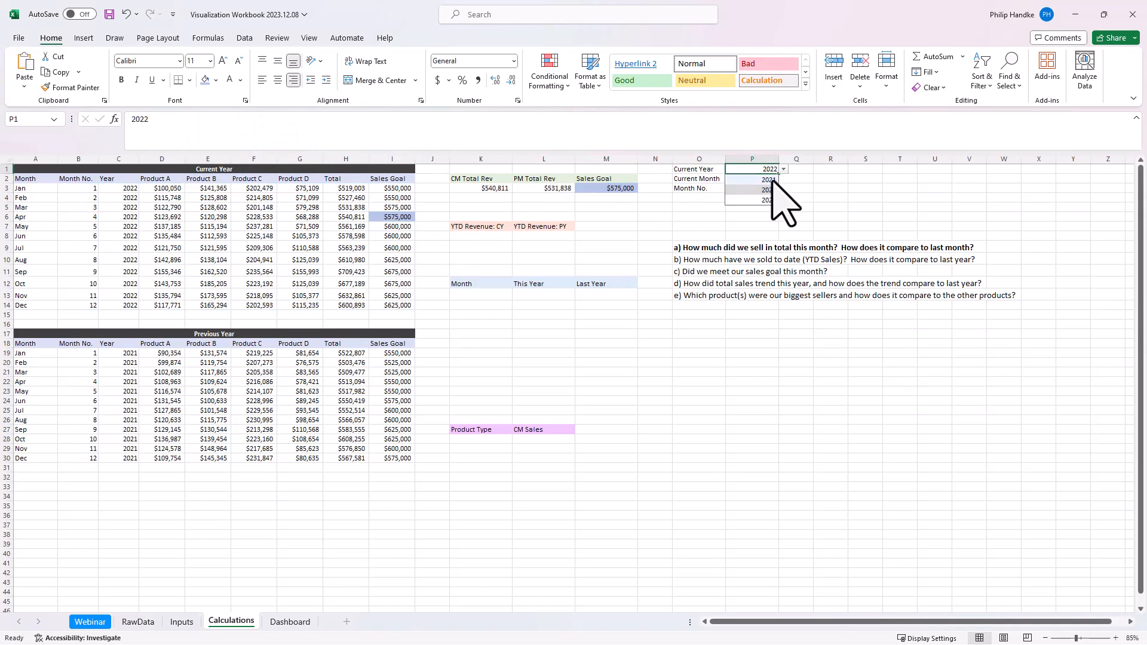
{"action": "left_click", "coordinate": [769, 200]}
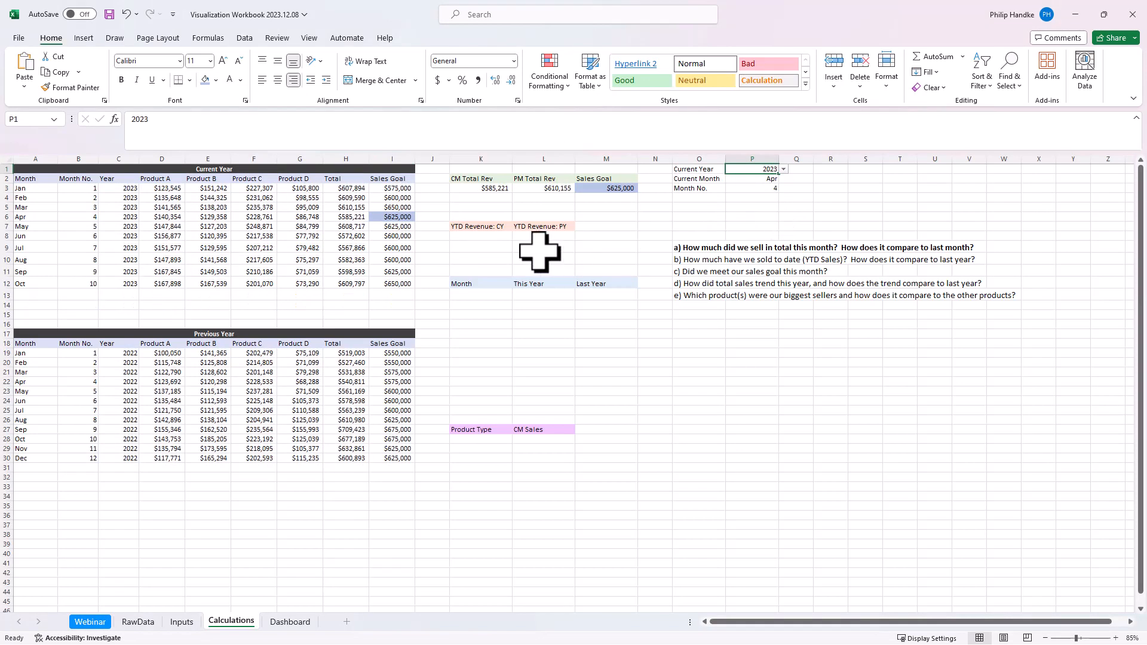
Step: Remove the fill color from the Sales Goal cells M3 and I6
{"action": "left_click", "coordinate": [596, 190]}
{"action": "left_click", "coordinate": [394, 217], "text": "ctrl"}
{"action": "left_click", "coordinate": [215, 80]}
{"action": "left_click", "coordinate": [251, 257]}
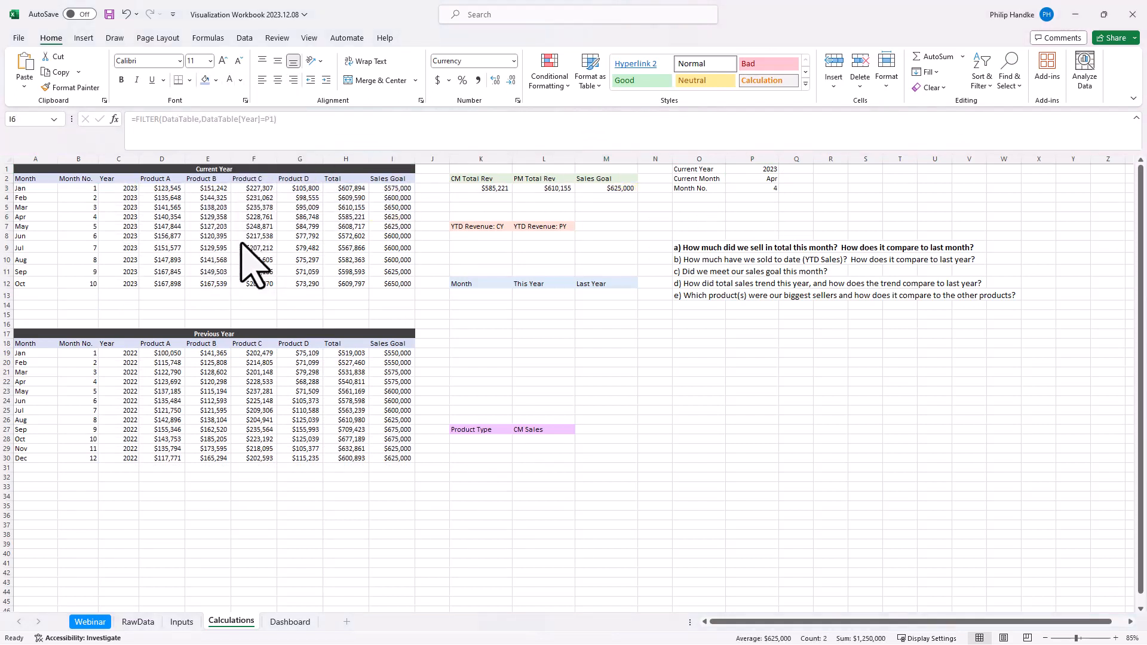
Step: Calculate the revenue change from the previous month in L4 with =(K3-L3)/L3
{"action": "left_click", "coordinate": [533, 198]}
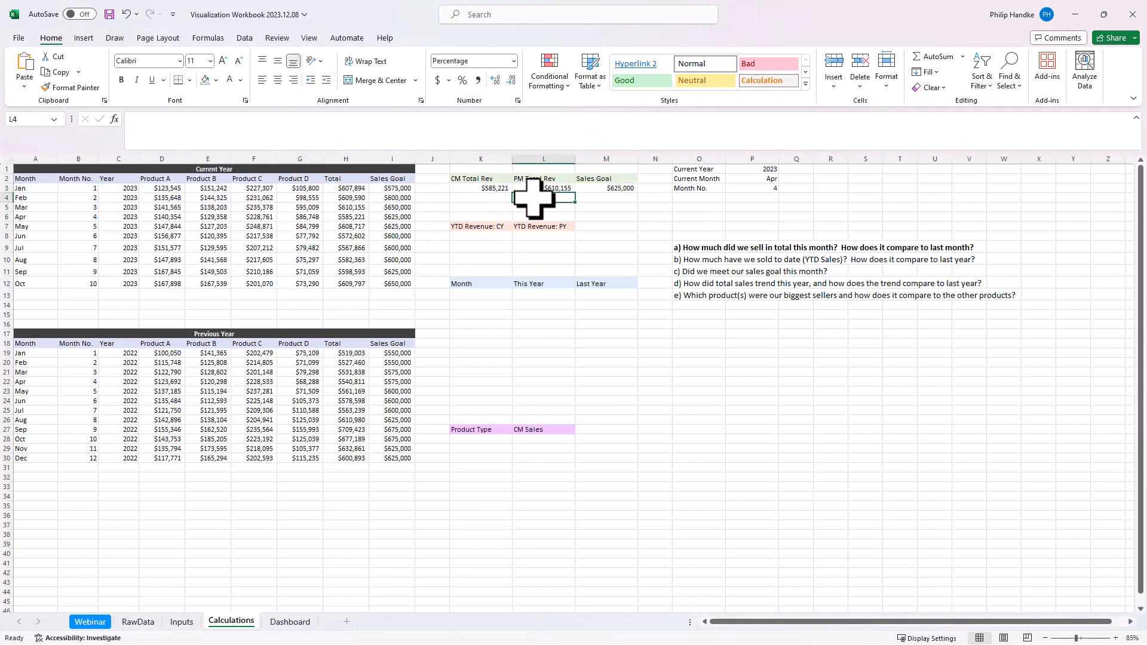
{"action": "type", "text": "=("}
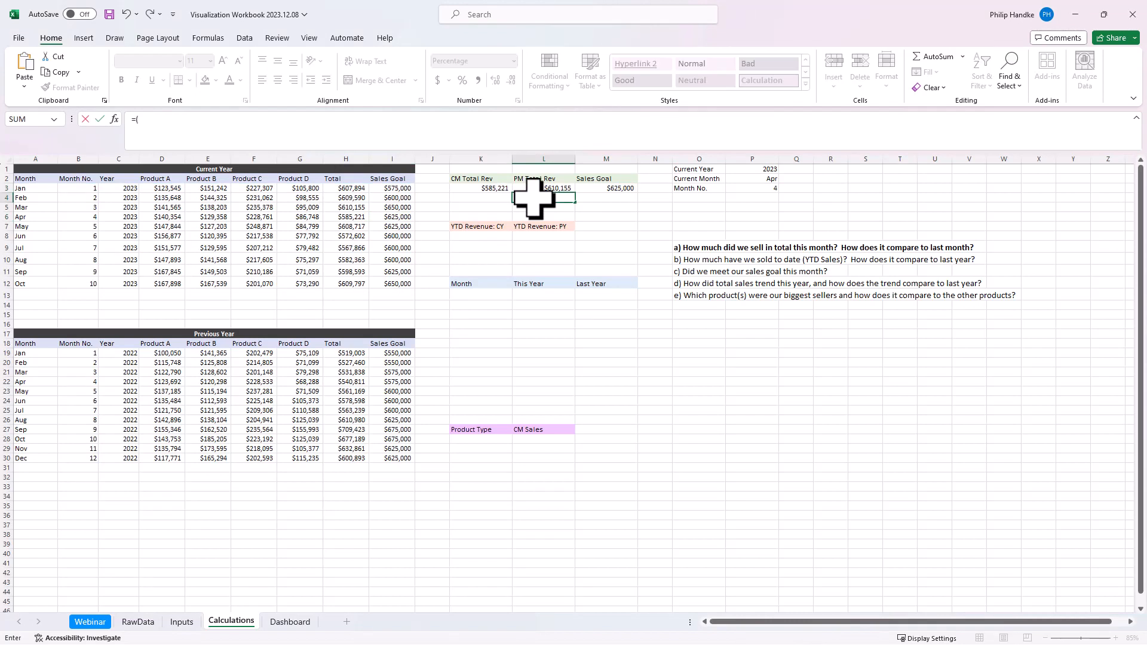
{"action": "key", "text": "Up"}
{"action": "key", "text": "Left"}
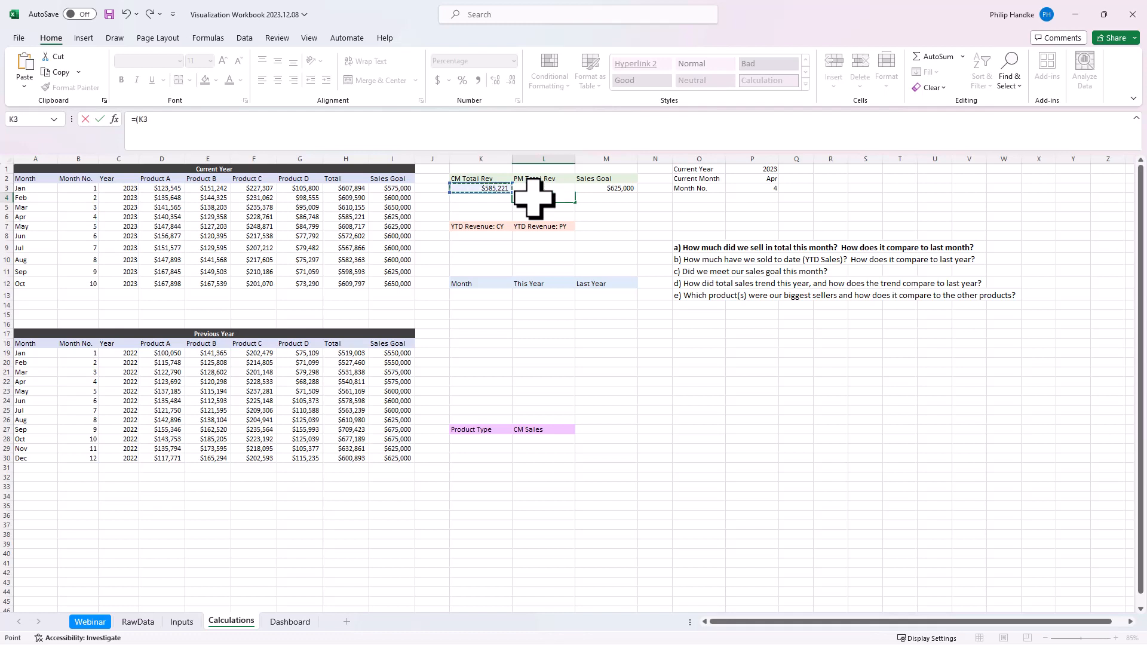
{"action": "type", "text": "-"}
{"action": "key", "text": "Up"}
{"action": "type", "text": ")/"}
{"action": "key", "text": "Up"}
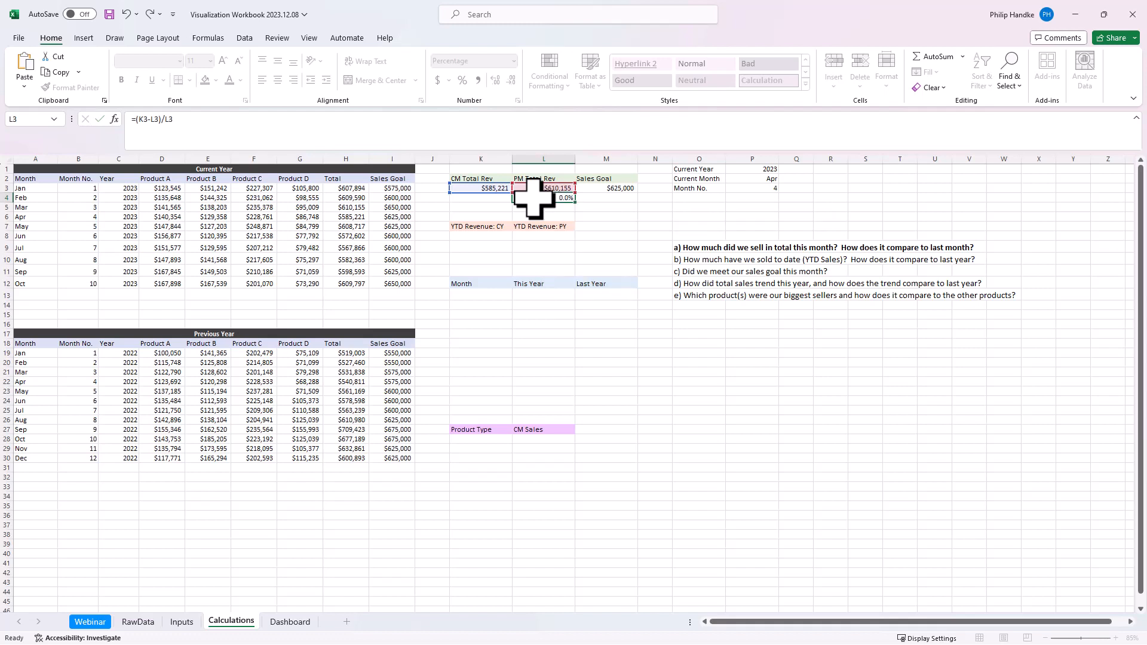
{"action": "key", "text": "ctrl+Return"}
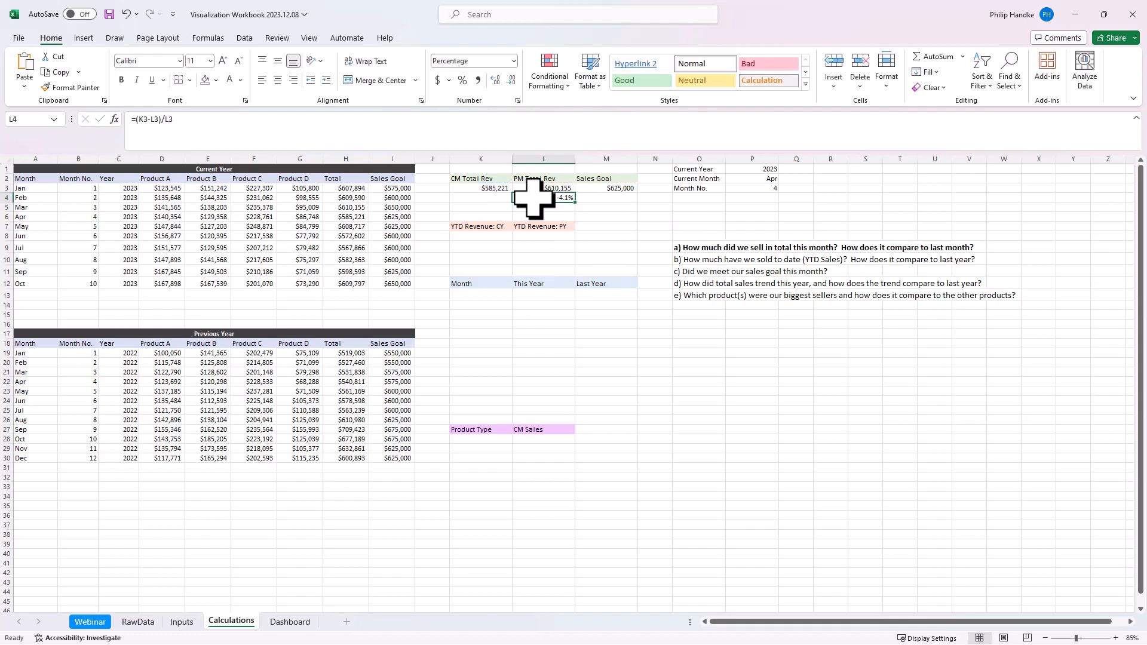
Step: Calculate the current month's revenue as a share of the sales goal in M4 with =K3/M3
{"action": "key", "text": "Right"}
{"action": "key", "text": "Down"}
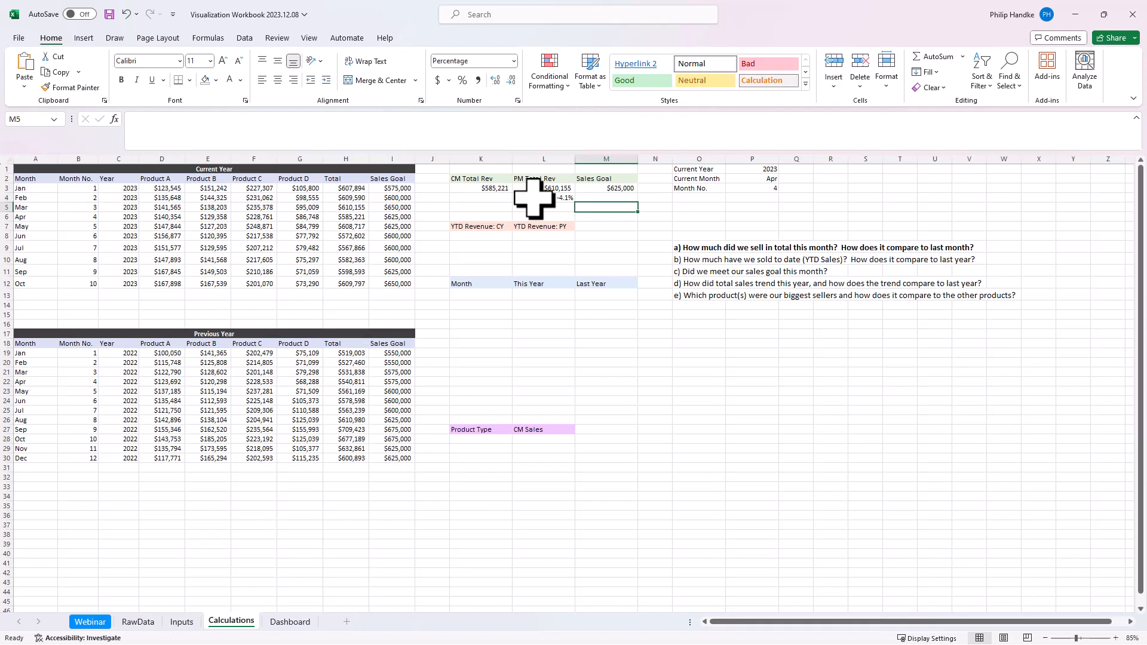
{"action": "key", "text": "Up"}
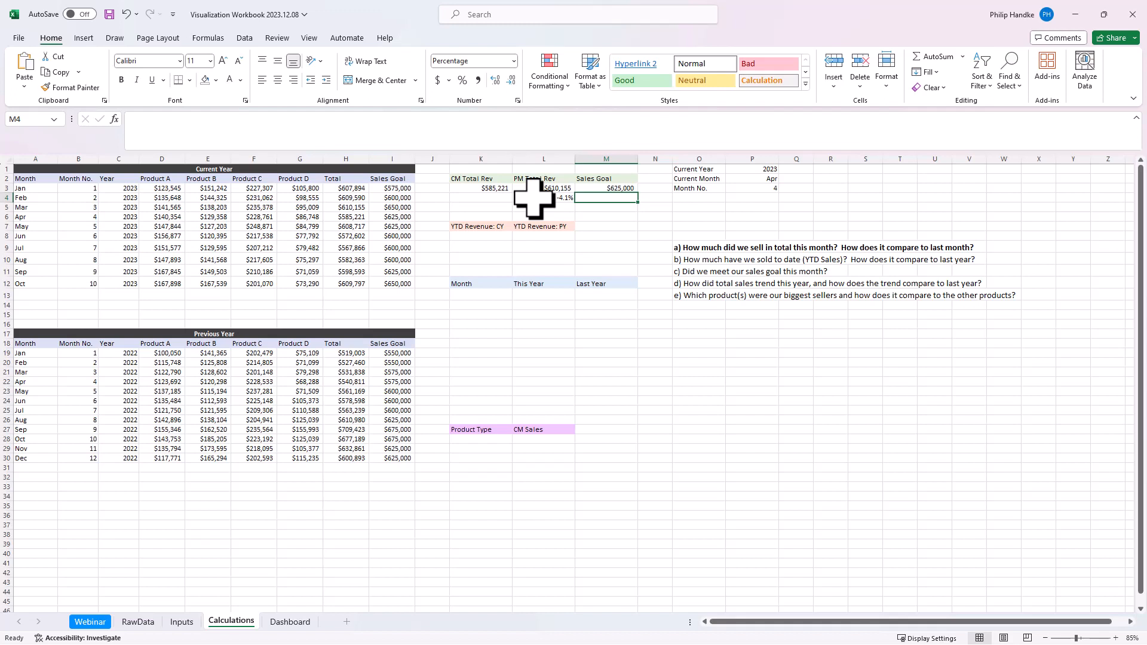
{"action": "type", "text": "="}
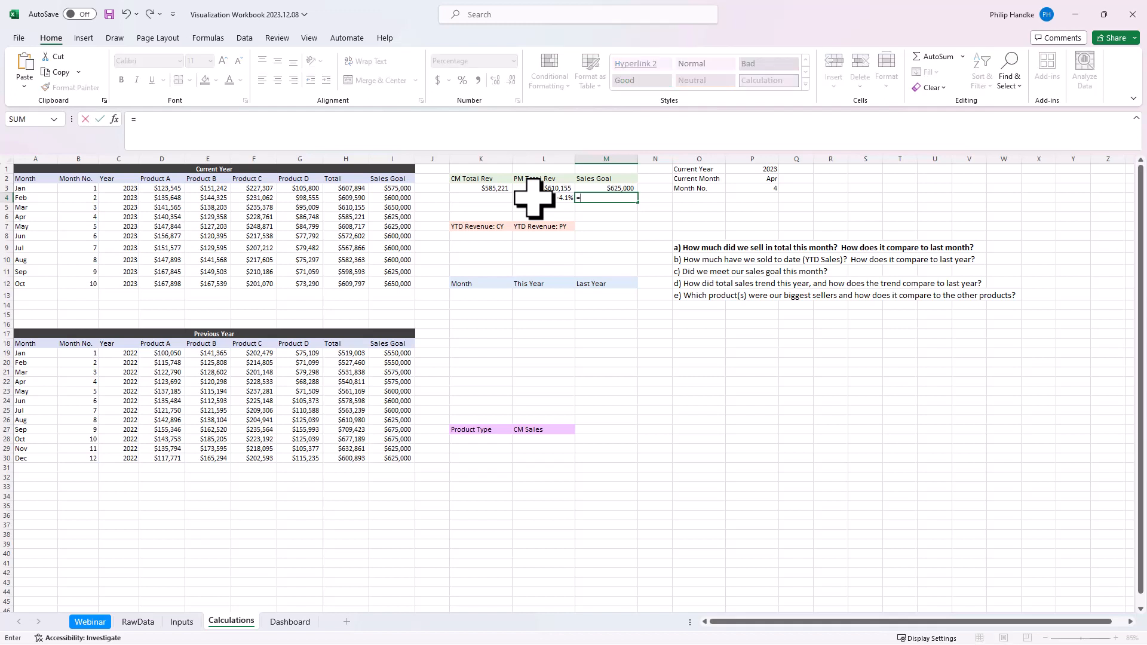
{"action": "key", "text": "Up"}
{"action": "key", "text": "Left"}
{"action": "key", "text": "Left"}
{"action": "type", "text": "/"}
{"action": "key", "text": "Up"}
{"action": "key", "text": "Return"}
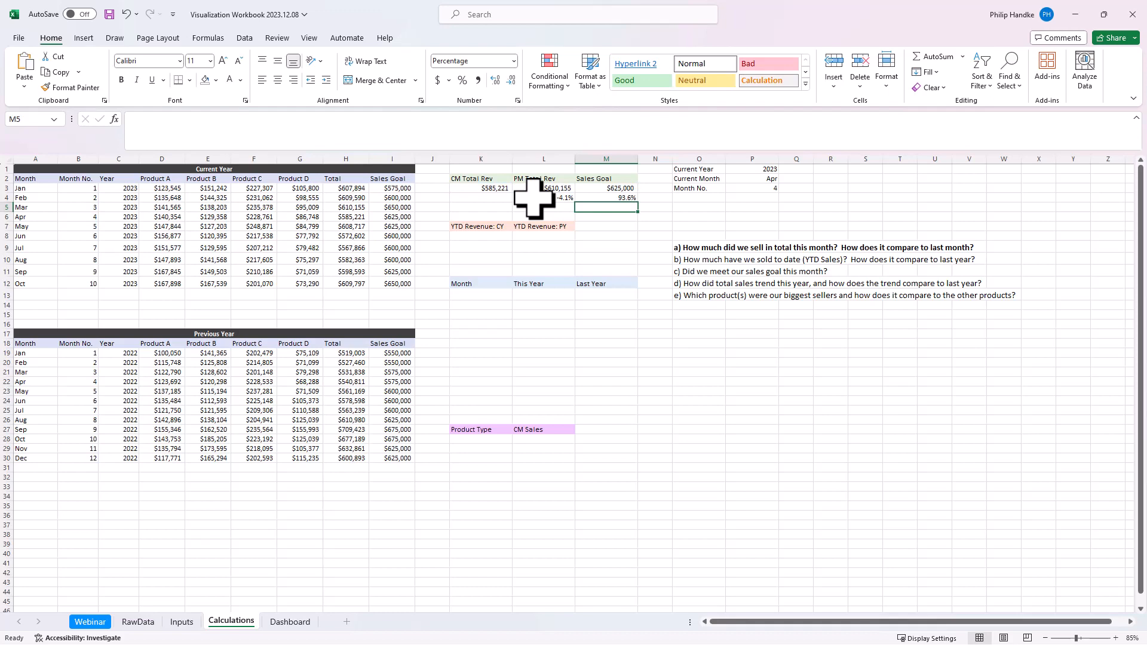
Step: Calculate the remaining share of the sales goal in M5 with =100%-M4
{"action": "type", "text": "="}
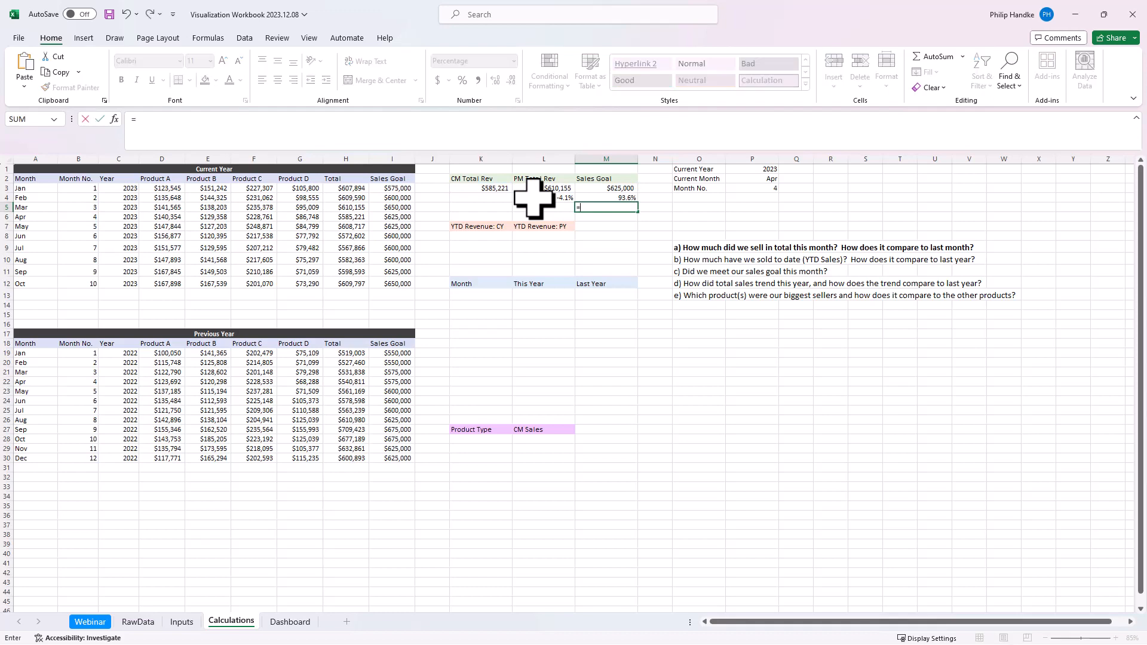
{"action": "type", "text": "10"}
{"action": "key", "text": "Escape"}
{"action": "type", "text": "=100%-M4"}
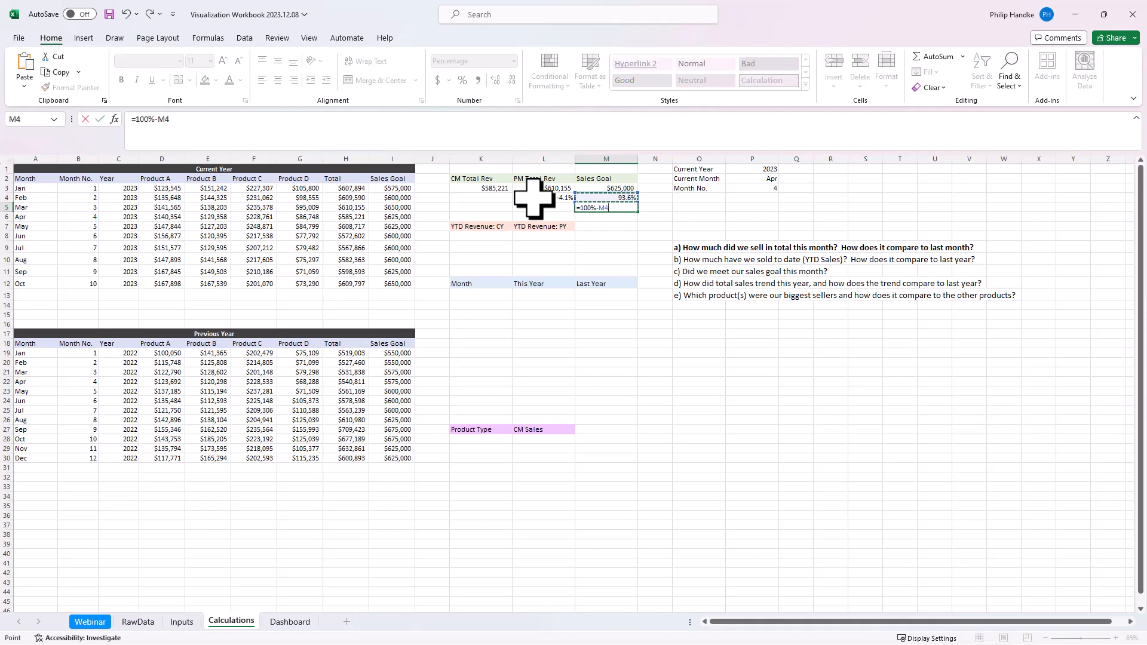
{"action": "key", "text": "Return"}
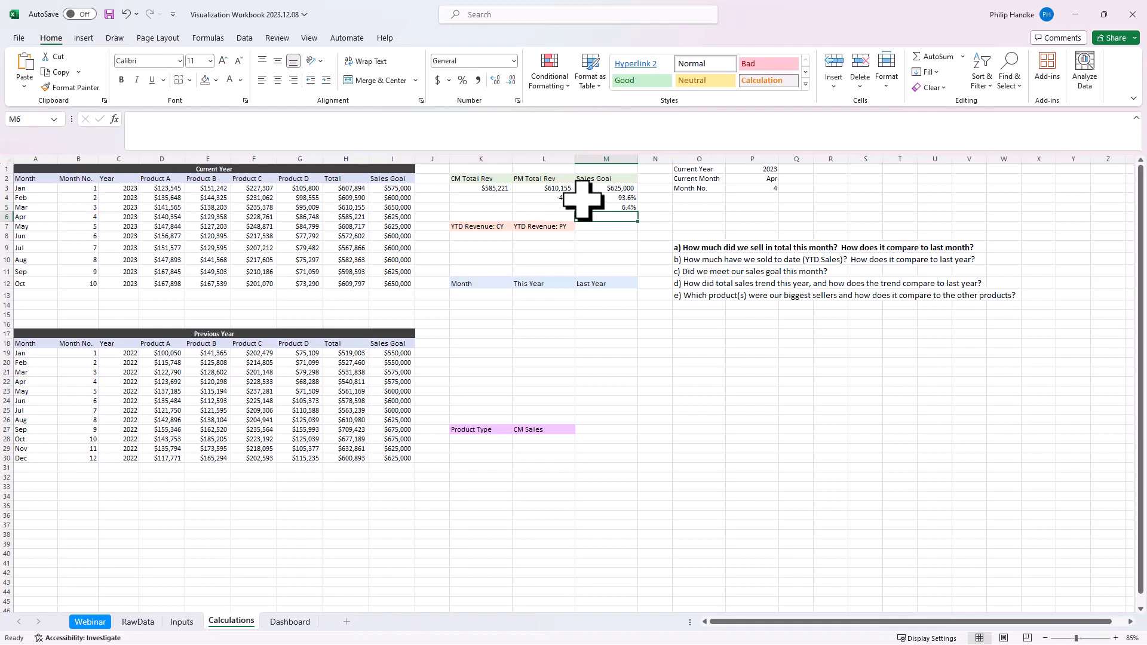
Step: Bold question c) about meeting the sales goal in O11 to mark it as answered
{"action": "left_click", "coordinate": [701, 272]}
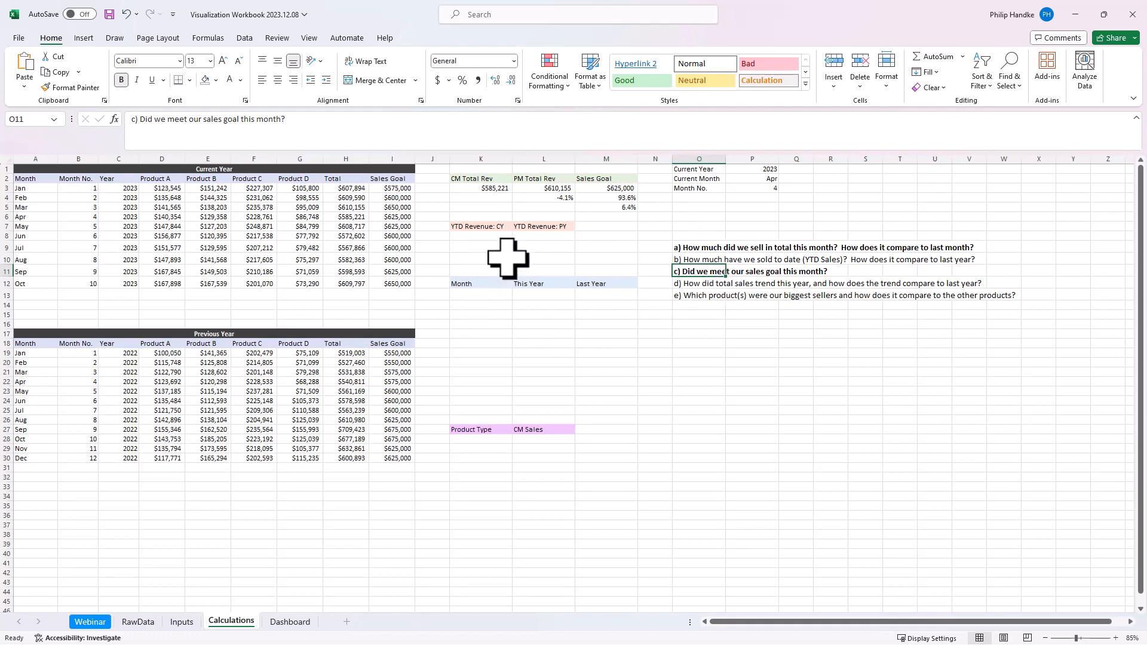
{"action": "left_click", "coordinate": [675, 261]}
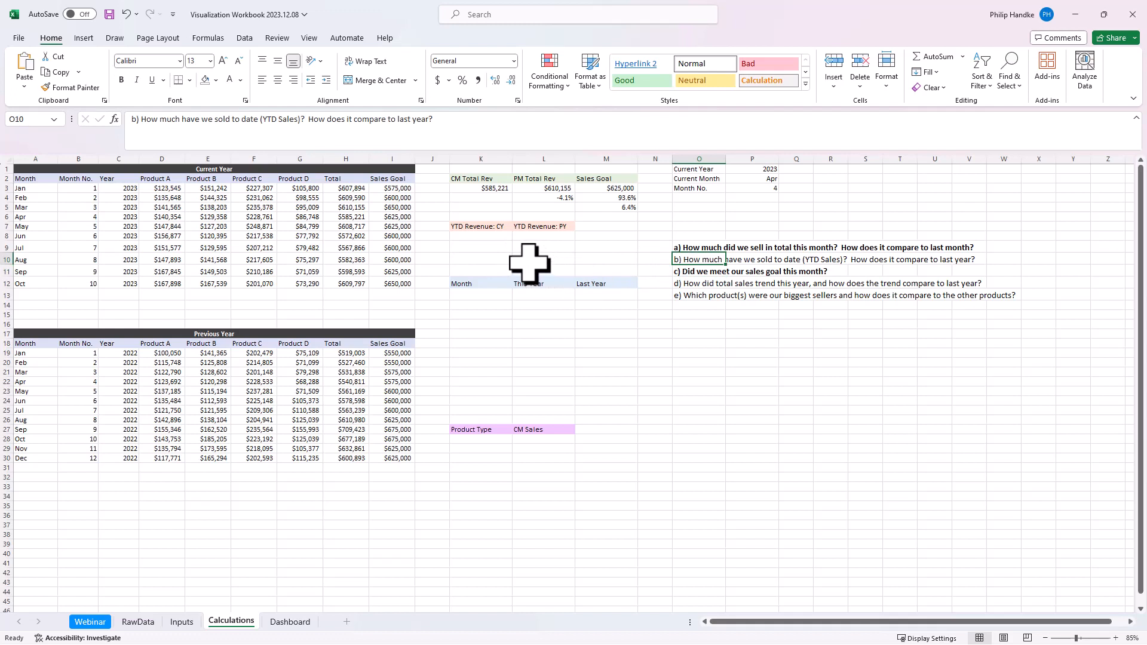
Step: Enter =OFFSET(H2,P3,0) in K8 under YTD Revenue: CY to reference the selected month's total
{"action": "left_click", "coordinate": [463, 237]}
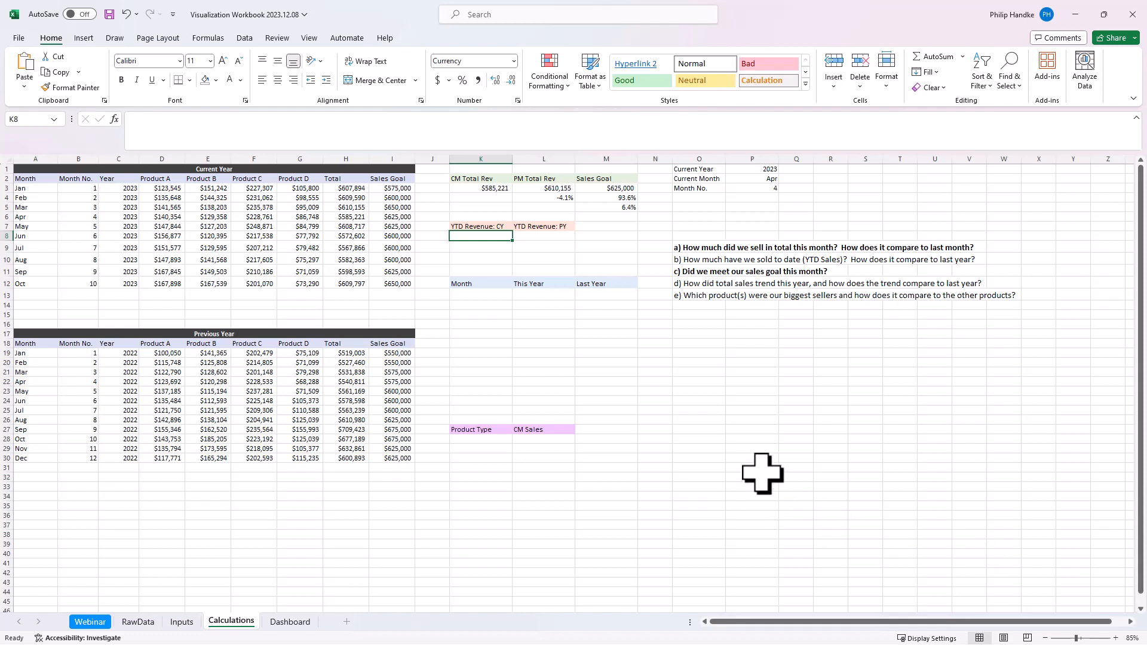
{"action": "type", "text": "=OFFSET("}
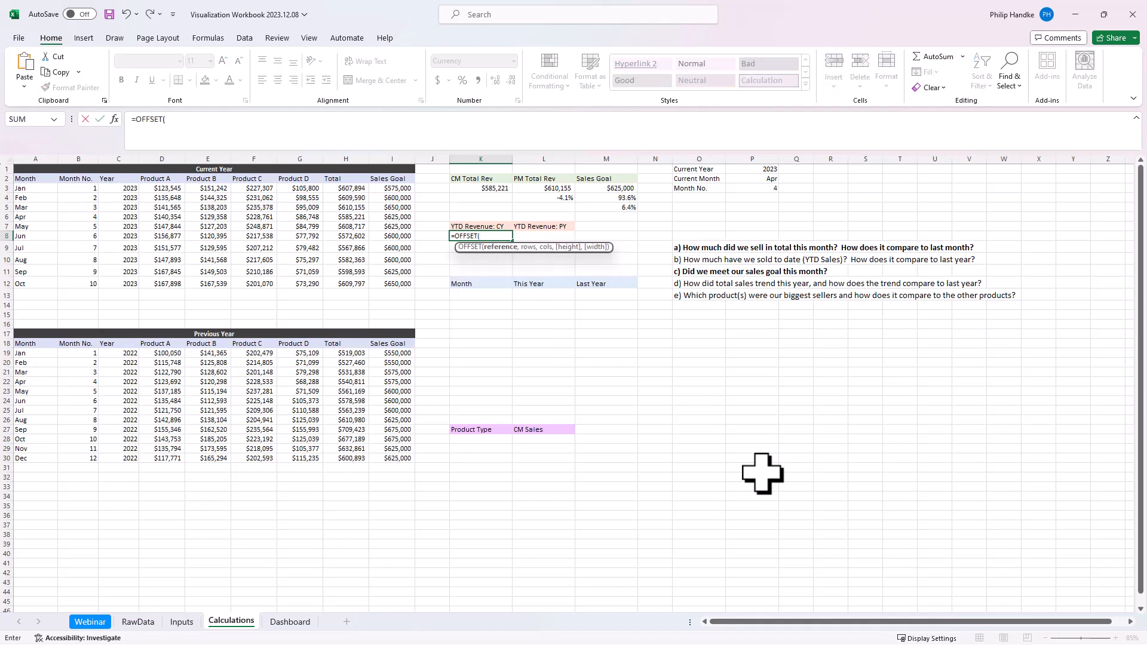
{"action": "left_click", "coordinate": [350, 179]}
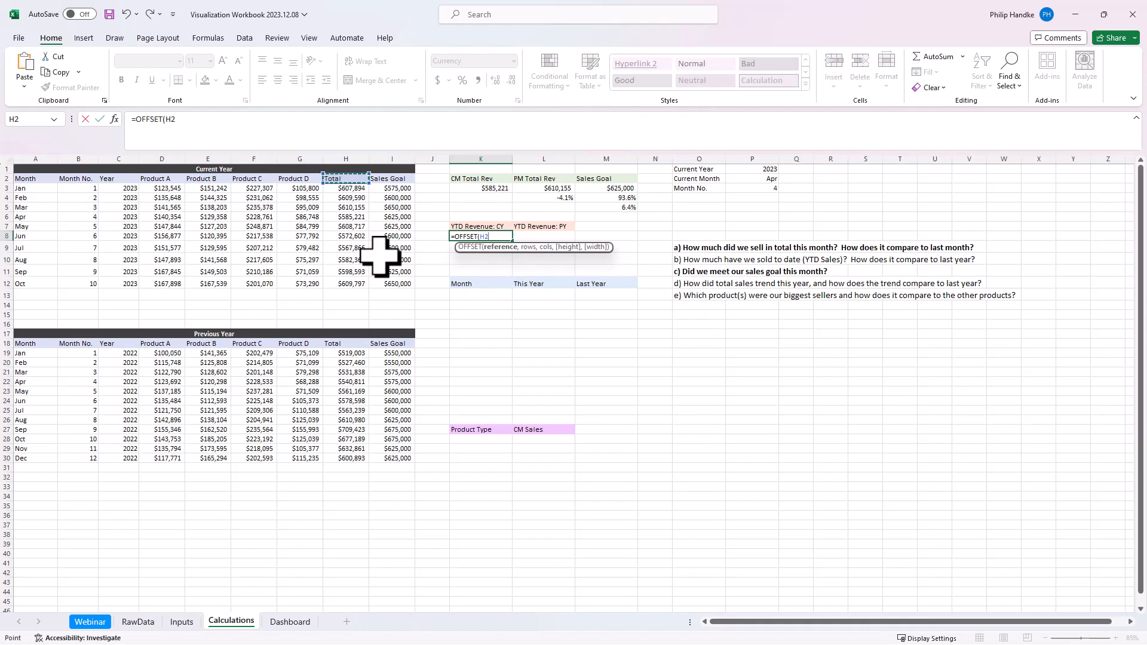
{"action": "type", "text": ","}
{"action": "left_click", "coordinate": [747, 189]}
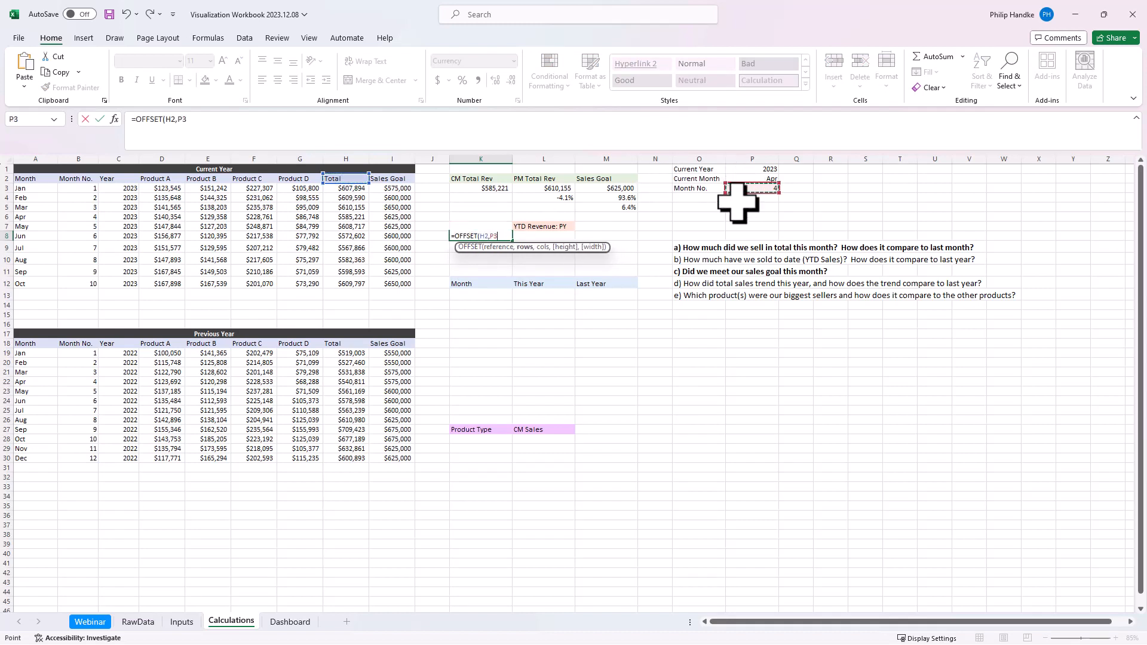
{"action": "type", "text": ","}
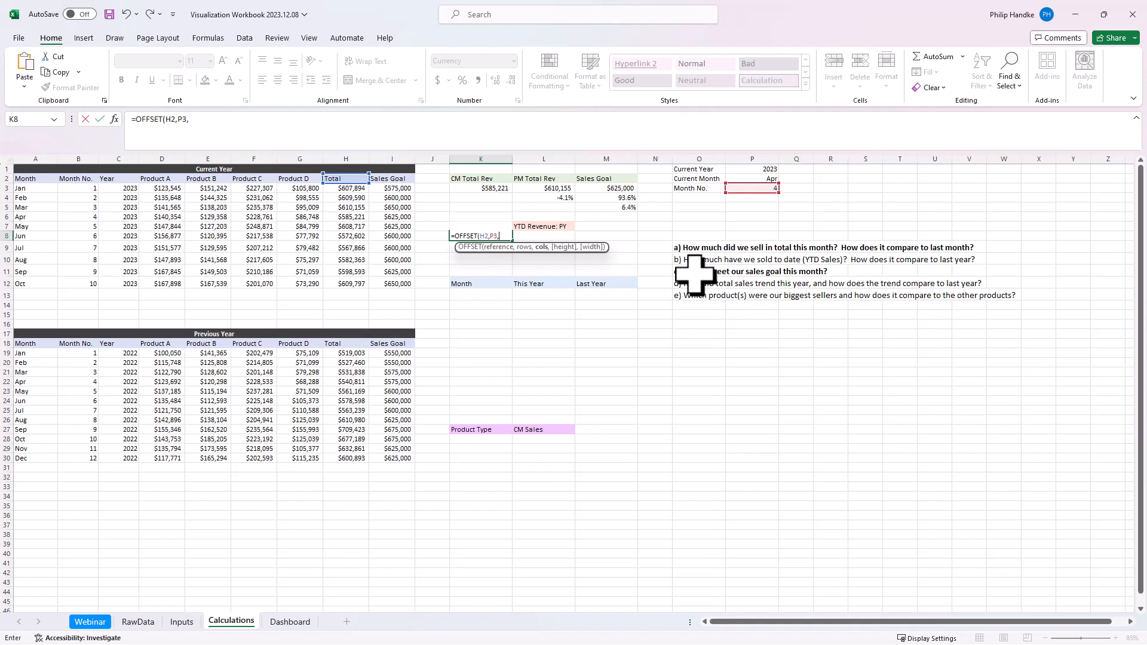
{"action": "type", "text": "0"}
{"action": "key", "text": "Return"}
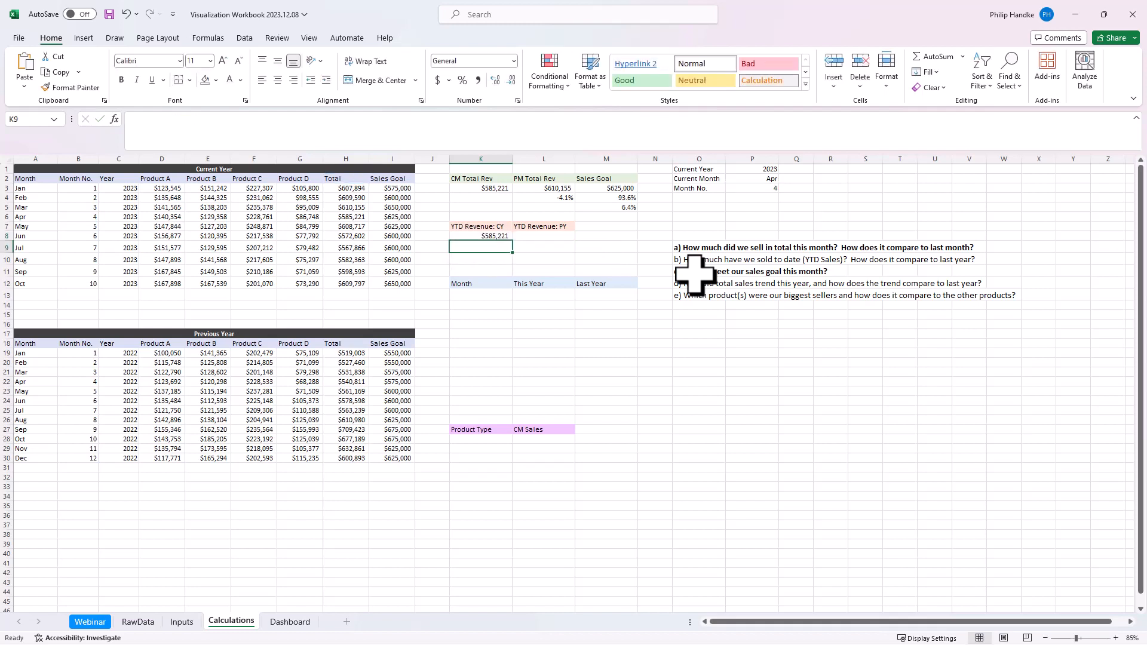
Step: Check the OFFSET formula in K8 against the April total and the sum of the January to April totals in H3:H6
{"action": "key", "text": "Up"}
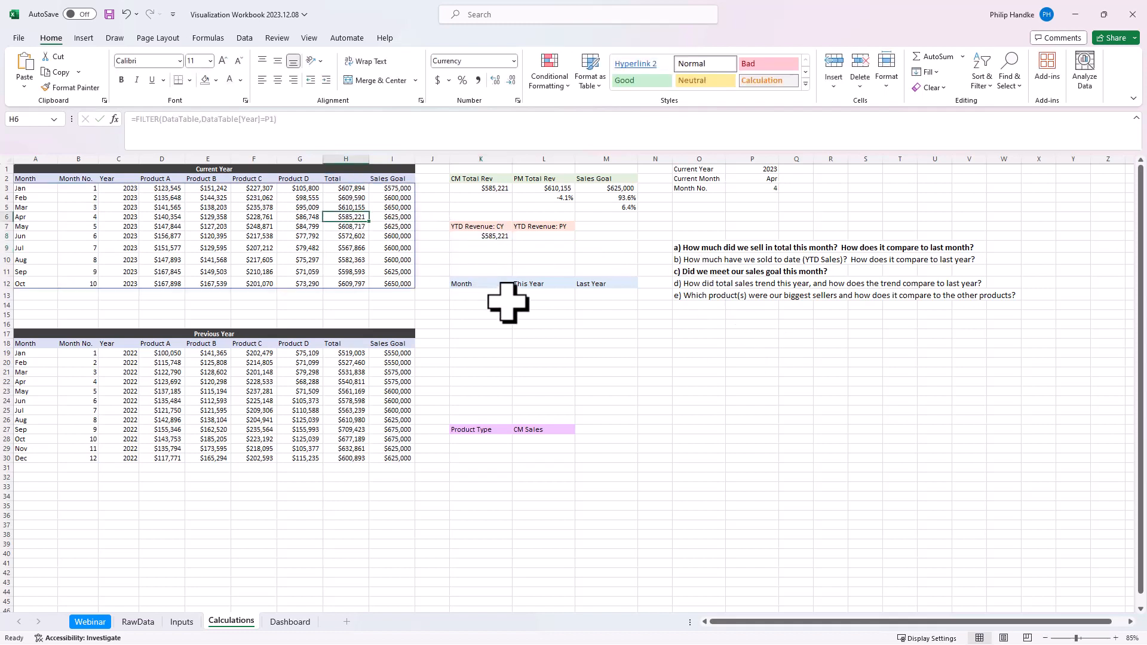
{"action": "left_click", "coordinate": [289, 120]}
{"action": "double_click", "coordinate": [467, 234]}
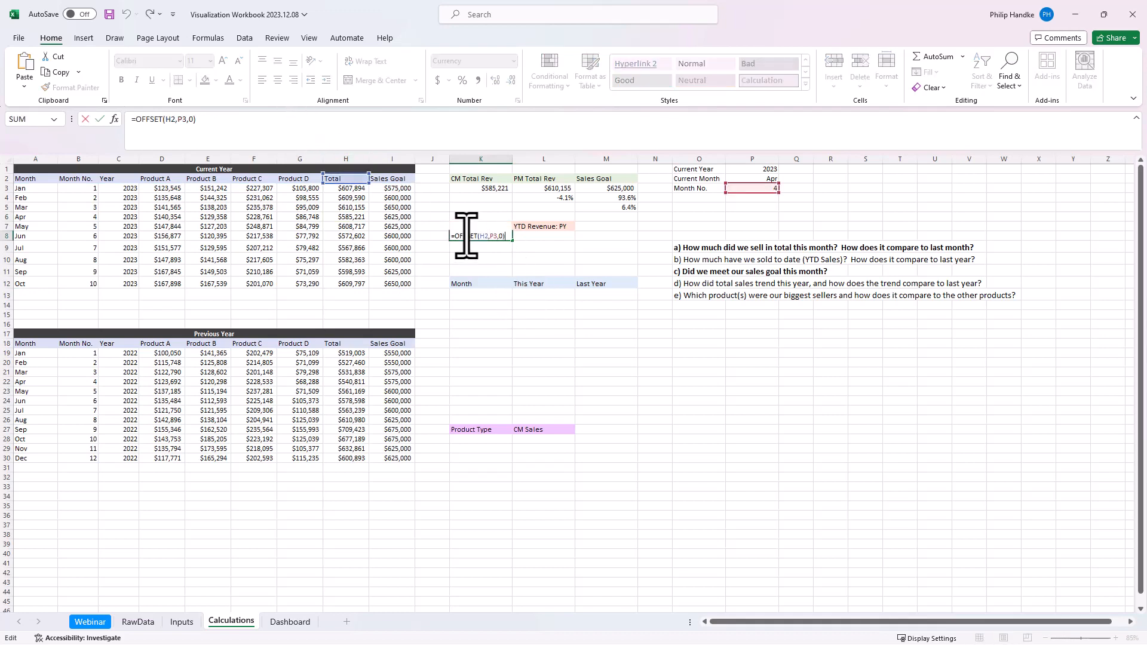
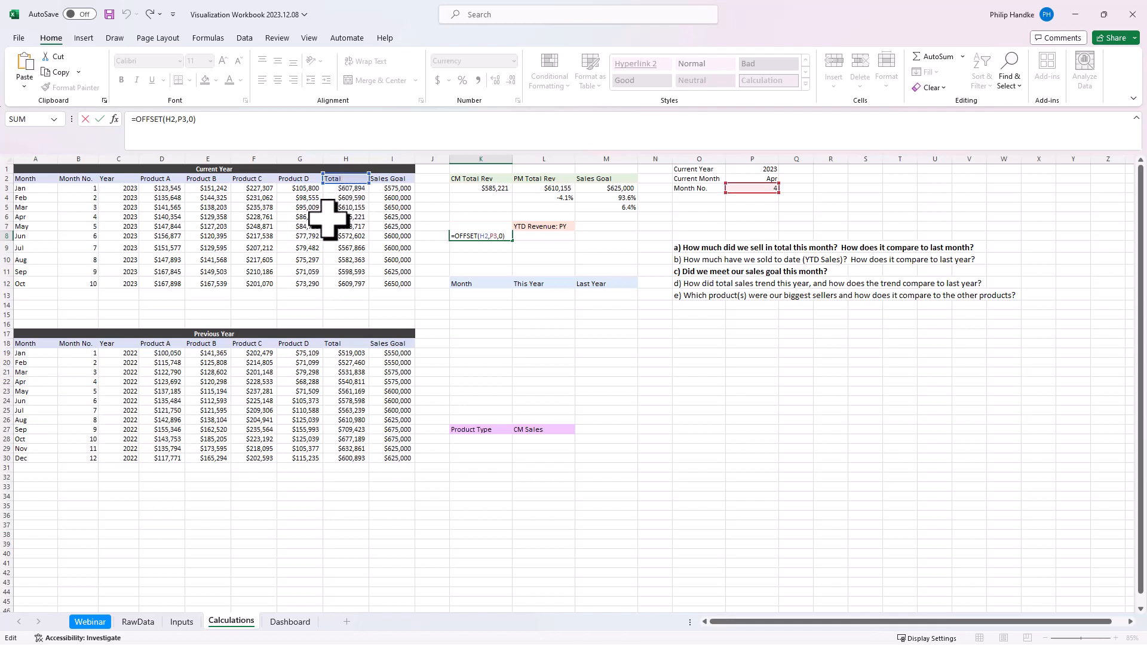
{"action": "key", "text": "Return"}
{"action": "left_click", "coordinate": [484, 236]}
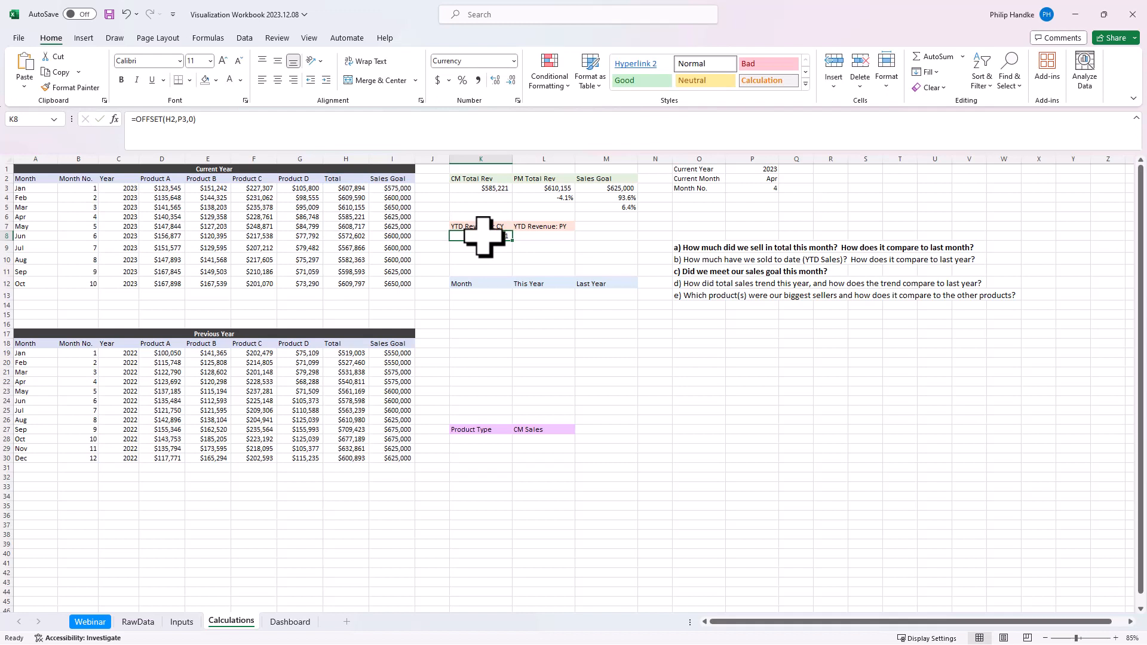
{"action": "left_click", "coordinate": [352, 217]}
{"action": "left_click_drag", "start_coordinate": [345, 190], "coordinate": [340, 218]}
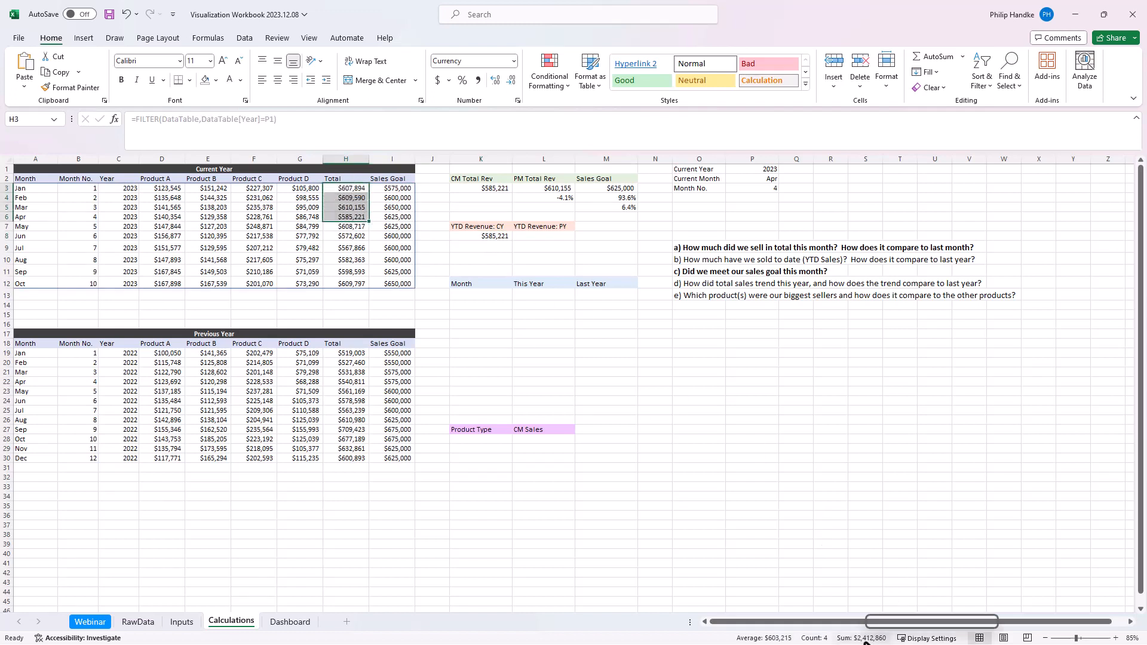
Step: Extend the K8 formula to sum year-to-date revenue from January, as =SUM(H3:OFFSET(H2,P3,0))
{"action": "left_click", "coordinate": [478, 237]}
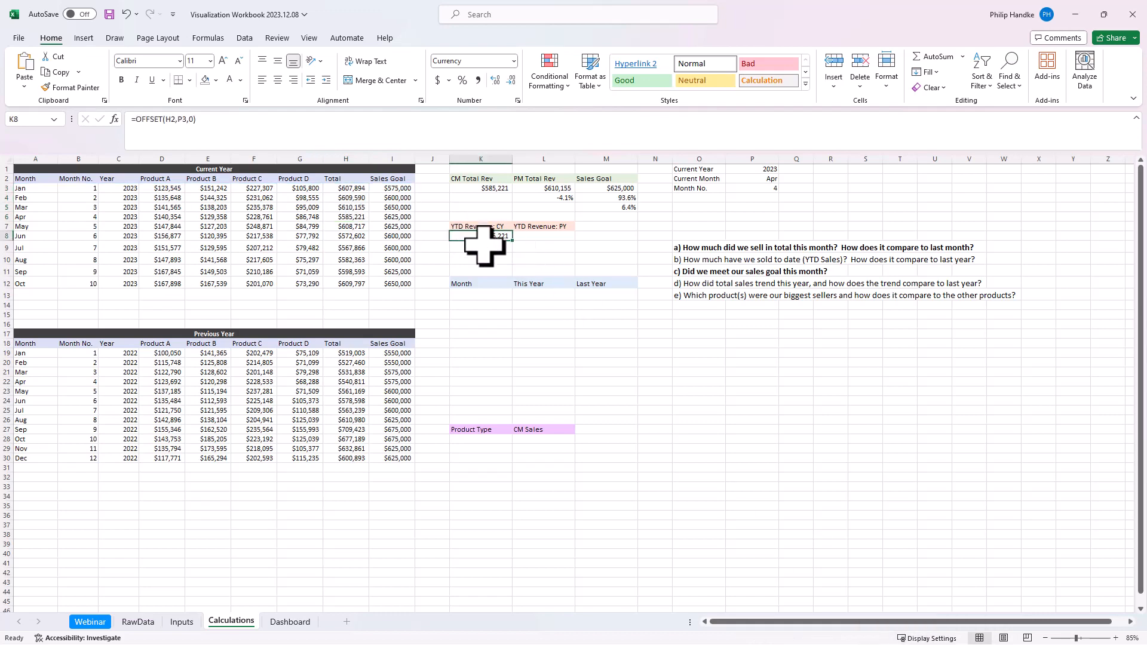
{"action": "left_click", "coordinate": [135, 120]}
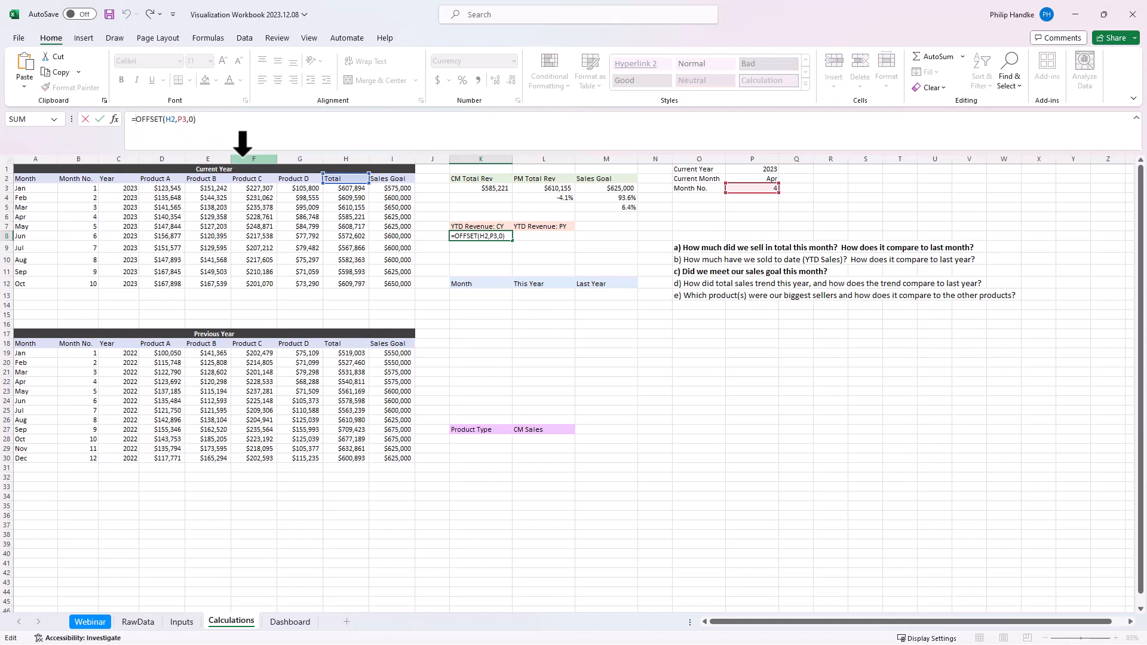
{"action": "type", "text": "SUM("}
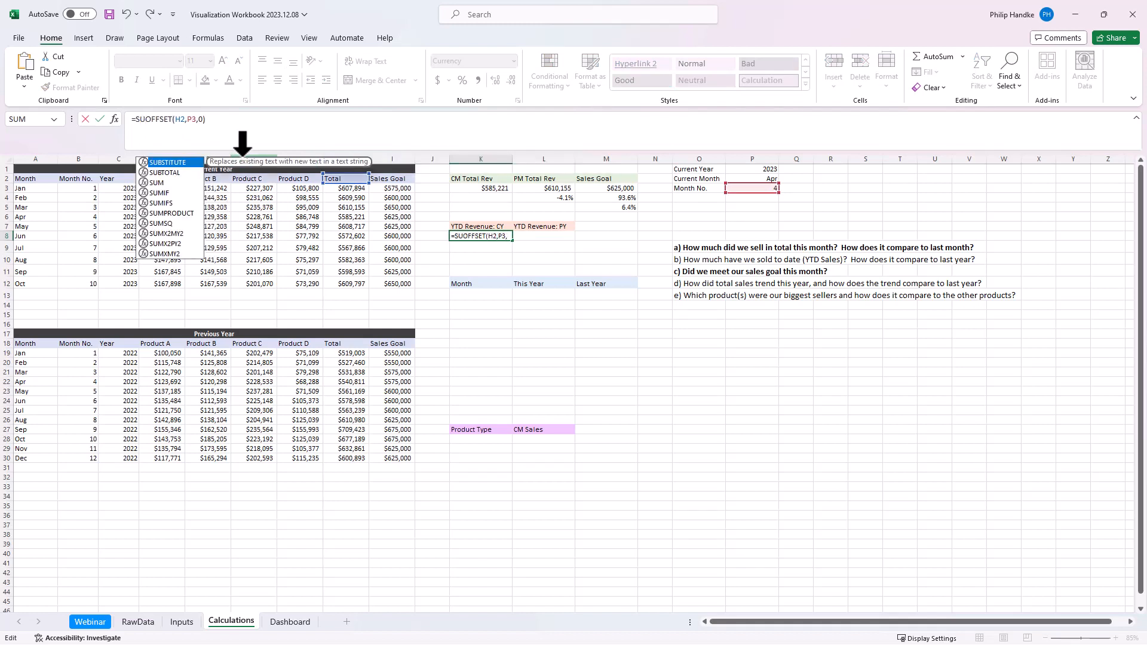
{"action": "left_click", "coordinate": [343, 188]}
{"action": "key", "text": "F8"}
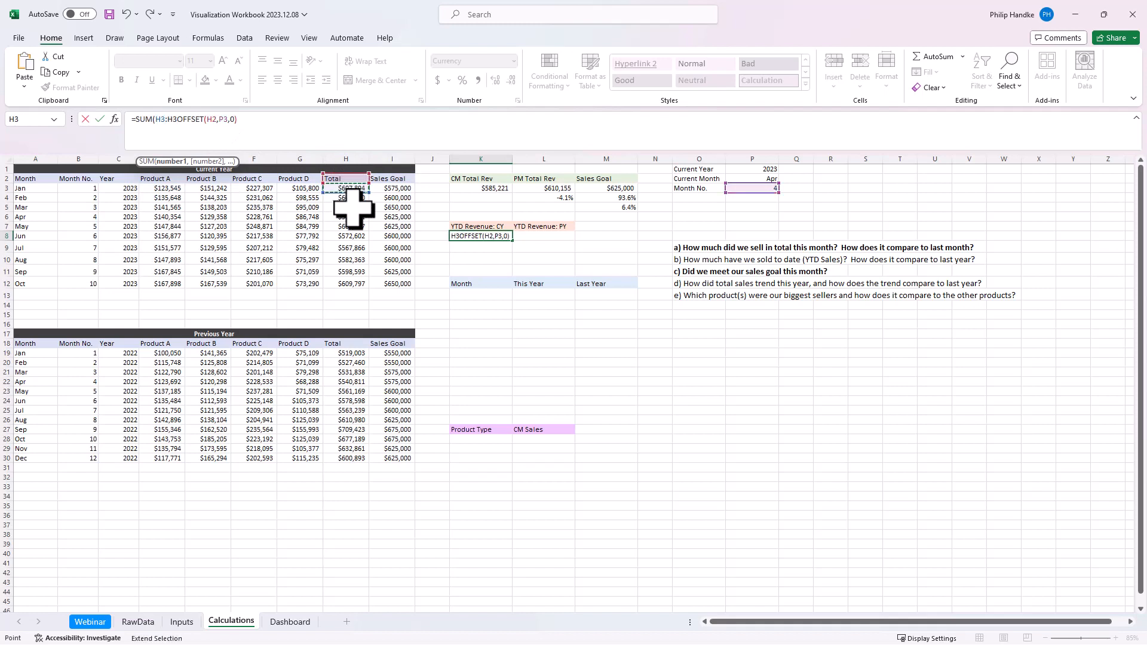
{"action": "key", "text": "BackSpace"}
{"action": "left_click", "coordinate": [284, 136]}
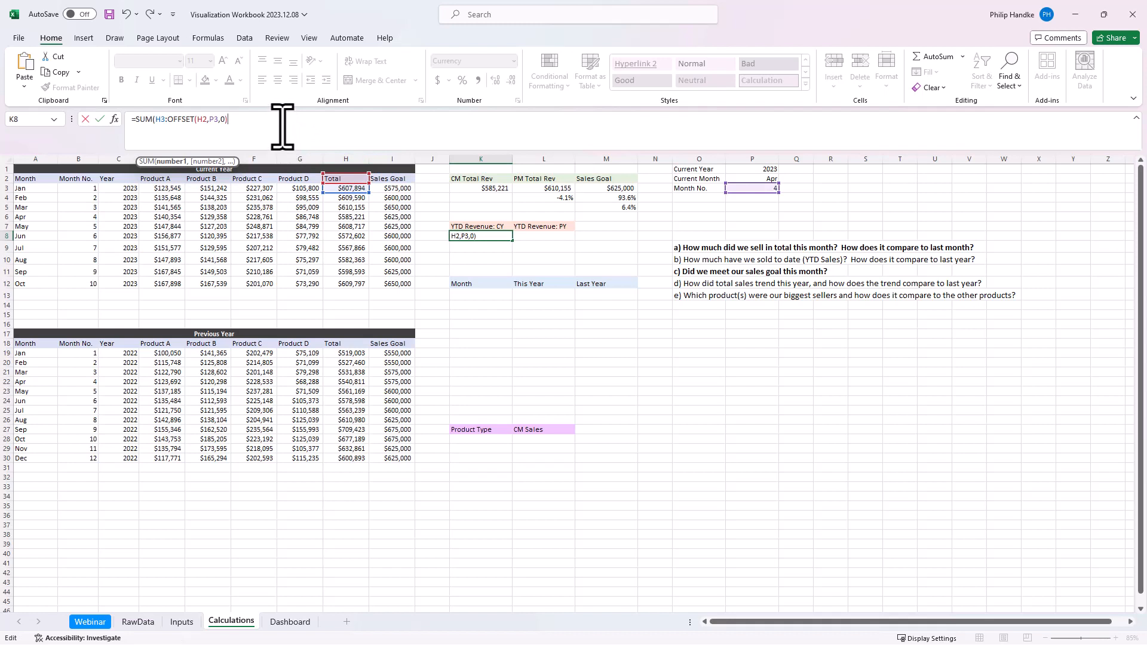
{"action": "type", "text": ")"}
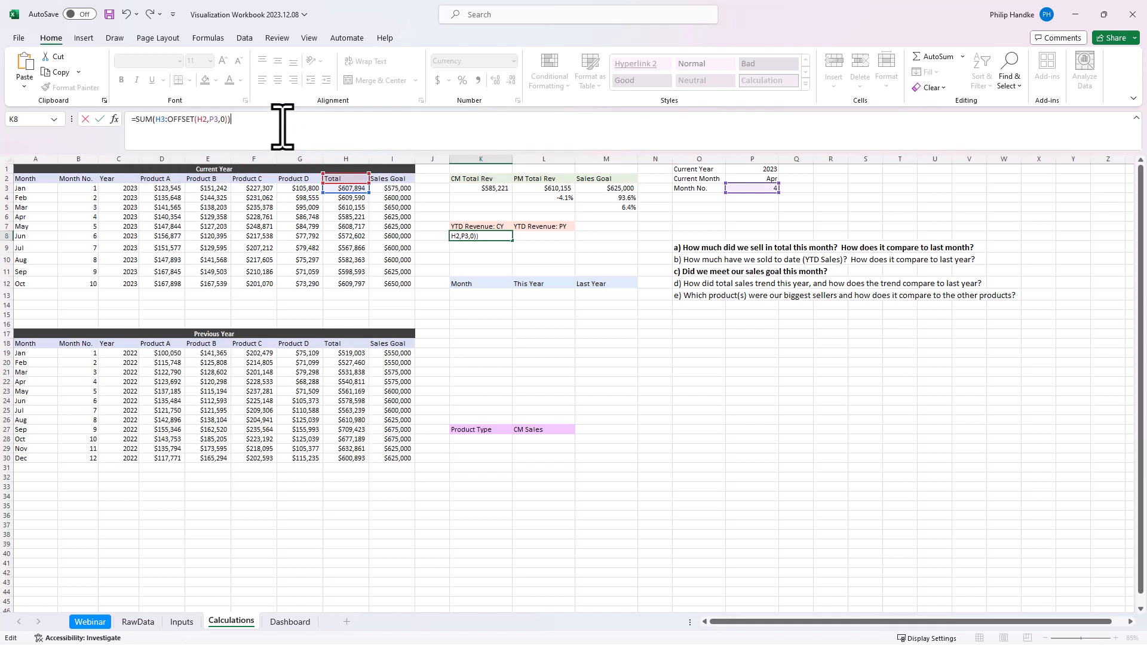
{"action": "key", "text": "ctrl+Return"}
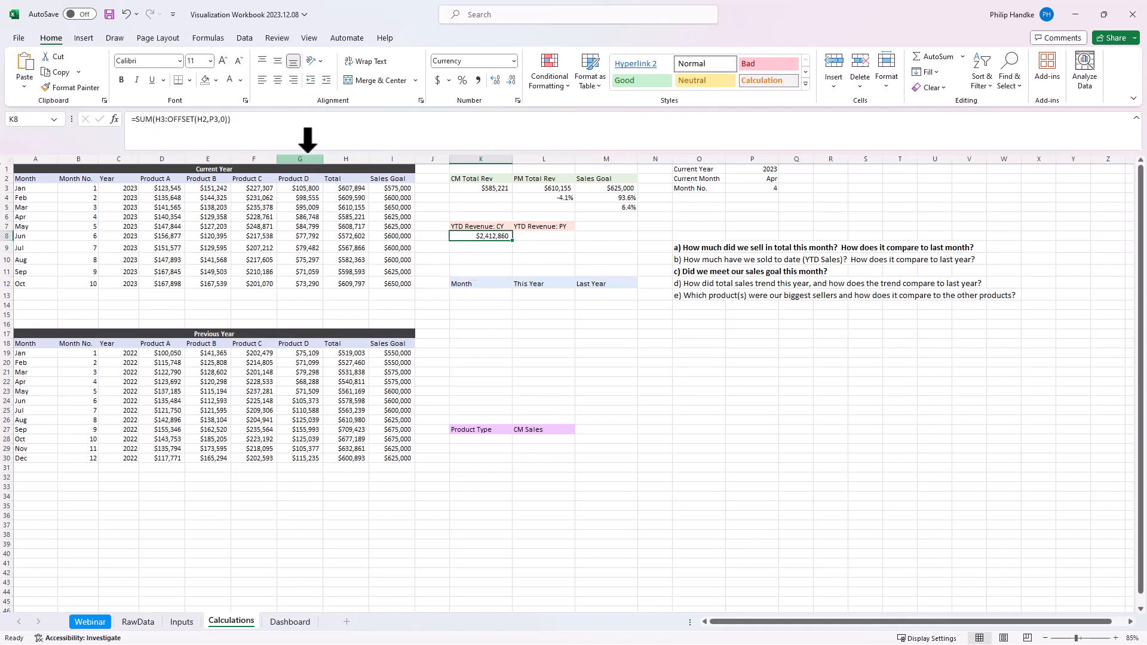
Step: Review the references in the year-to-date formula in K8
{"action": "left_click", "coordinate": [304, 132]}
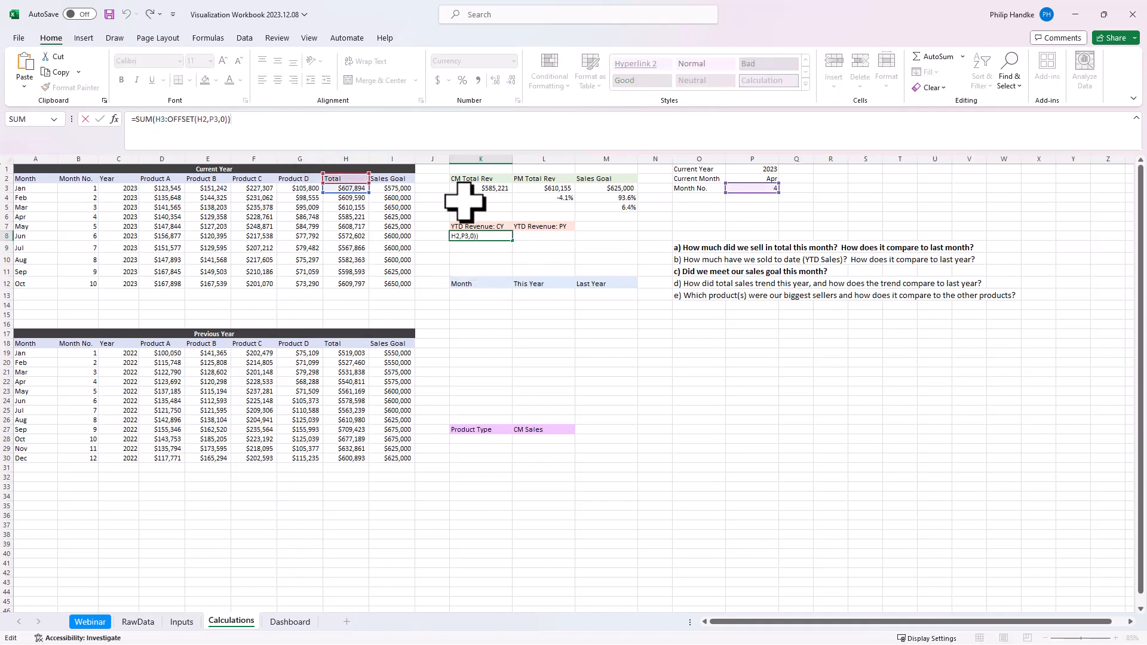
{"action": "left_click", "coordinate": [521, 239]}
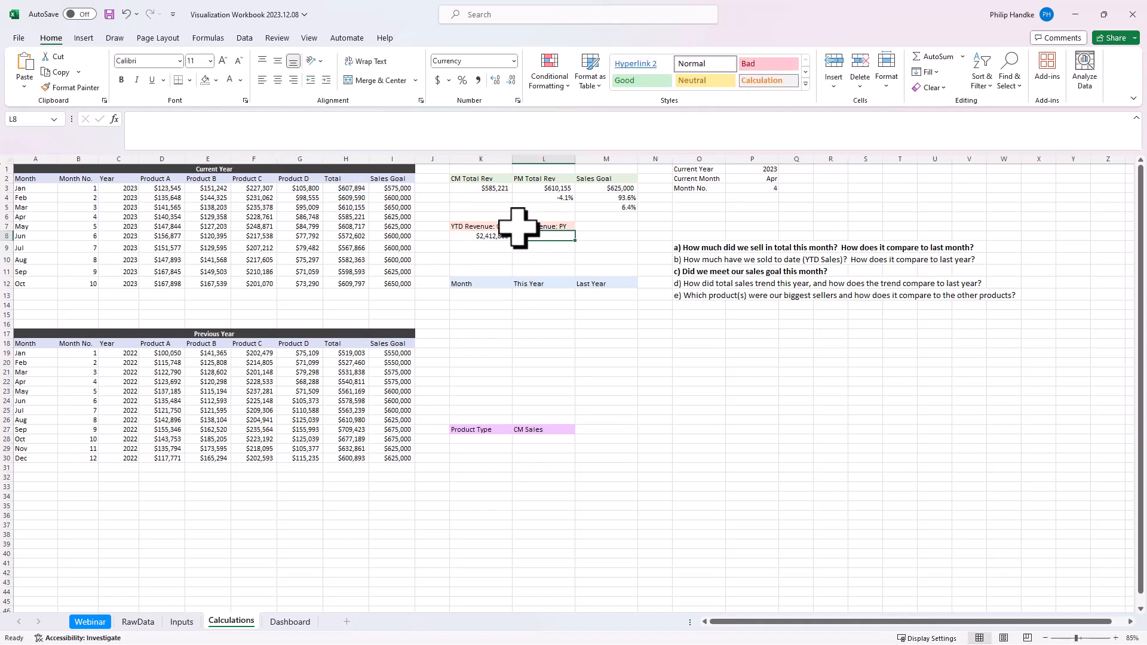
{"action": "left_click", "coordinate": [471, 238]}
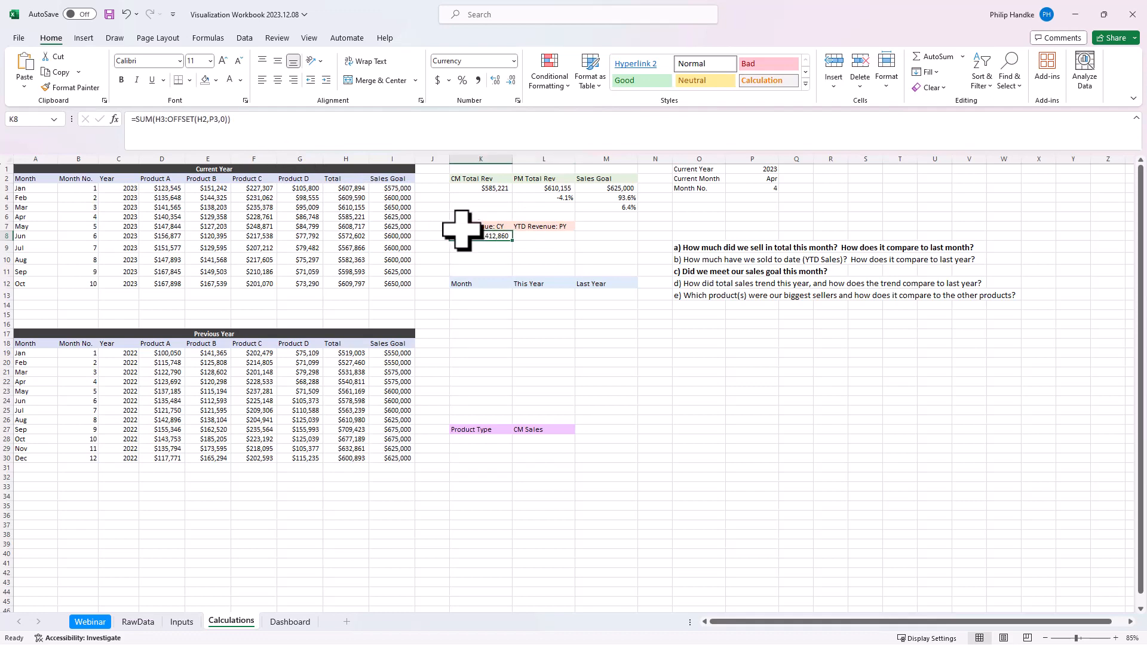
Step: Copy the text of the year-to-date formula in K8 unchanged into L8 under YTD Revenue: PY
{"action": "left_click", "coordinate": [313, 128]}
{"action": "left_click", "coordinate": [99, 119]}
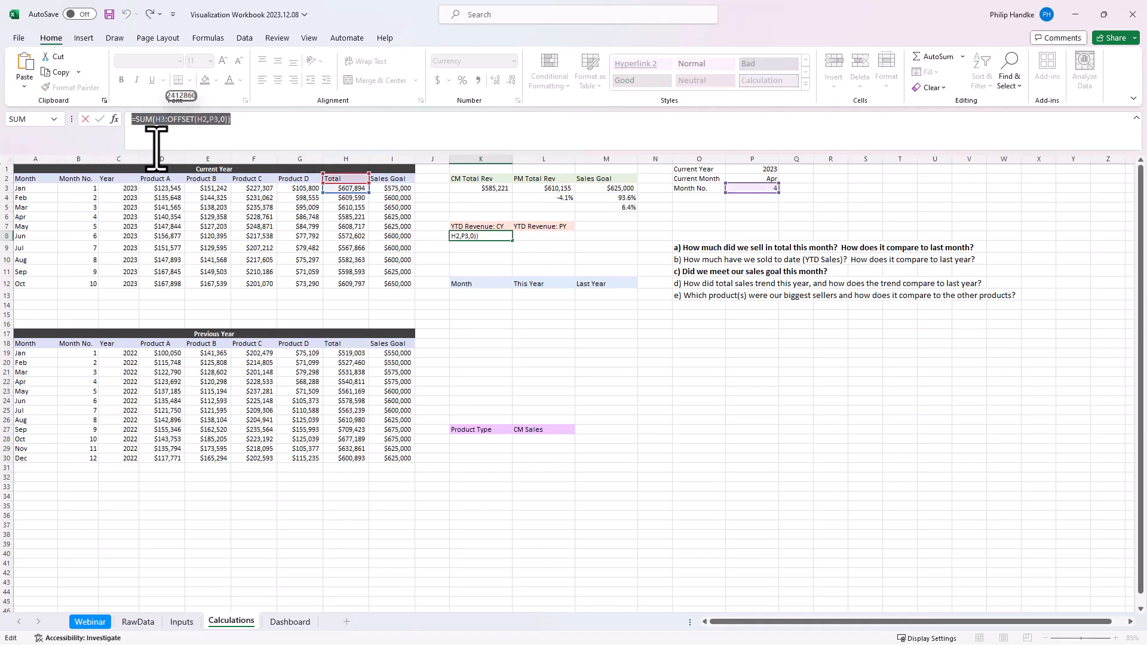
{"action": "left_click_drag", "start_coordinate": [274, 125], "coordinate": [101, 118]}
{"action": "key", "text": "ctrl+c"}
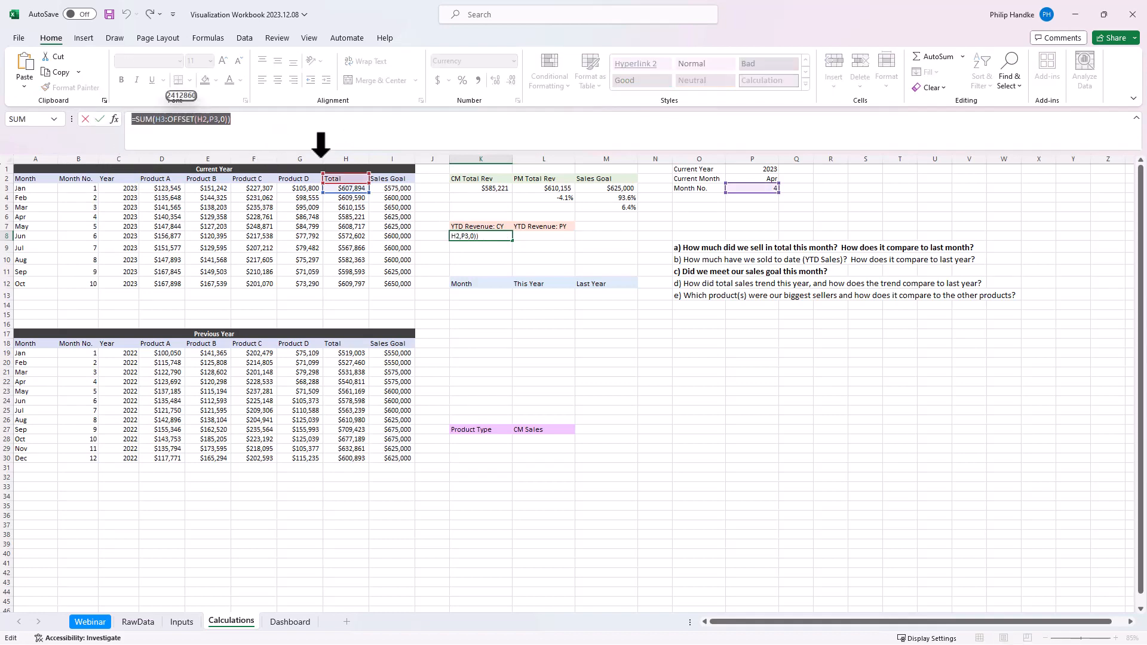
{"action": "key", "text": "Escape"}
{"action": "left_click", "coordinate": [520, 238]}
{"action": "left_click", "coordinate": [208, 120]}
{"action": "key", "text": "ctrl+v"}
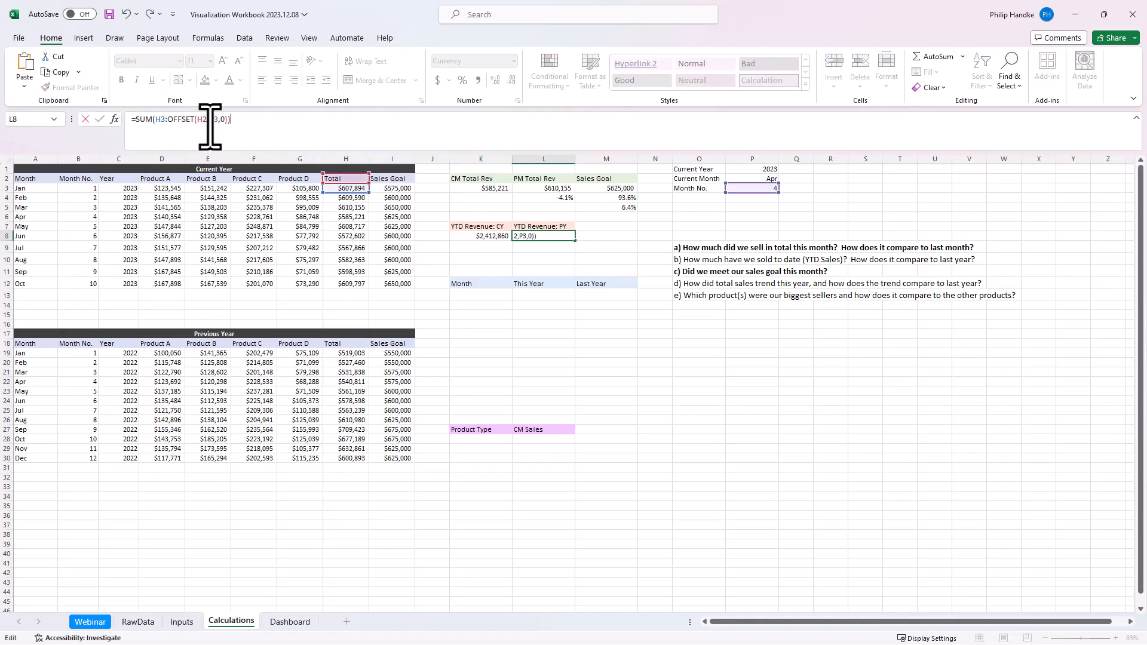
Step: Redirect the L8 formula to the previous-year totals, as =SUM(H19:OFFSET(H18,P3,0)), and check it against the sum of H19:H22
{"action": "left_click_drag", "start_coordinate": [358, 191], "coordinate": [362, 352]}
{"action": "left_click_drag", "start_coordinate": [346, 176], "coordinate": [352, 345]}
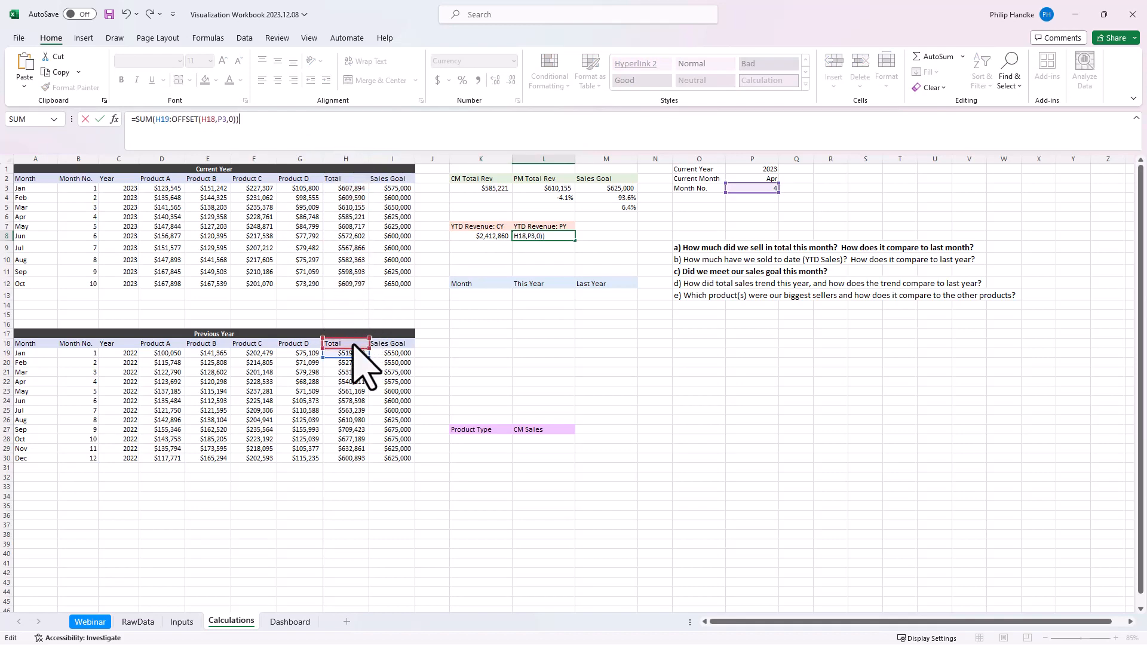
{"action": "key", "text": "Return"}
{"action": "left_click", "coordinate": [553, 238]}
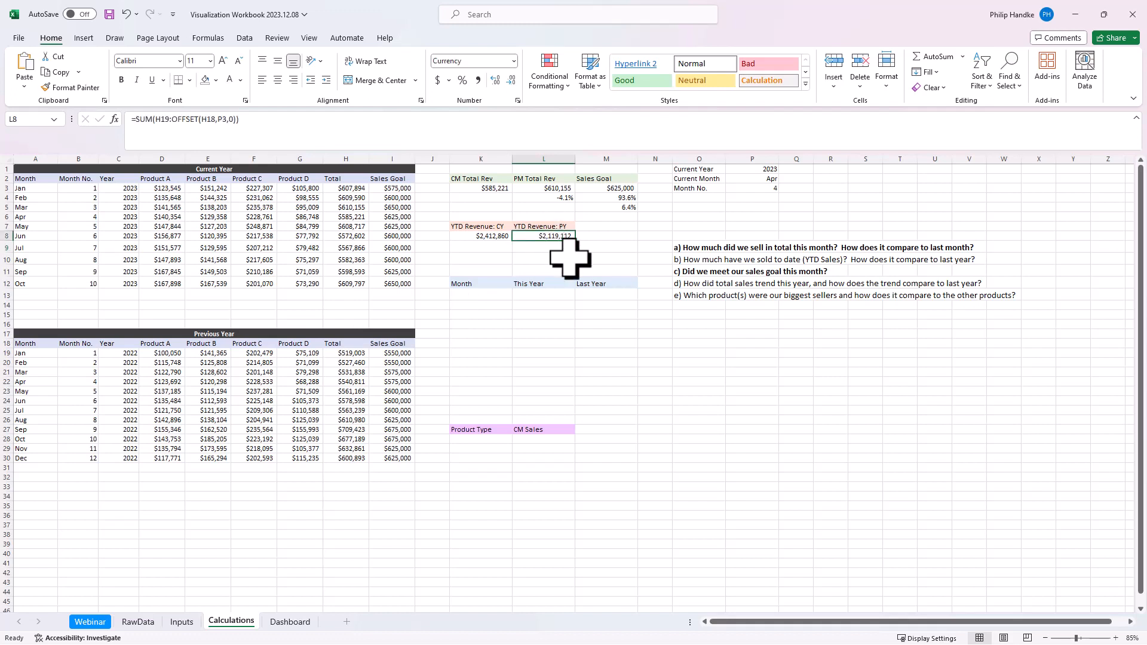
{"action": "left_click_drag", "start_coordinate": [359, 353], "coordinate": [366, 382]}
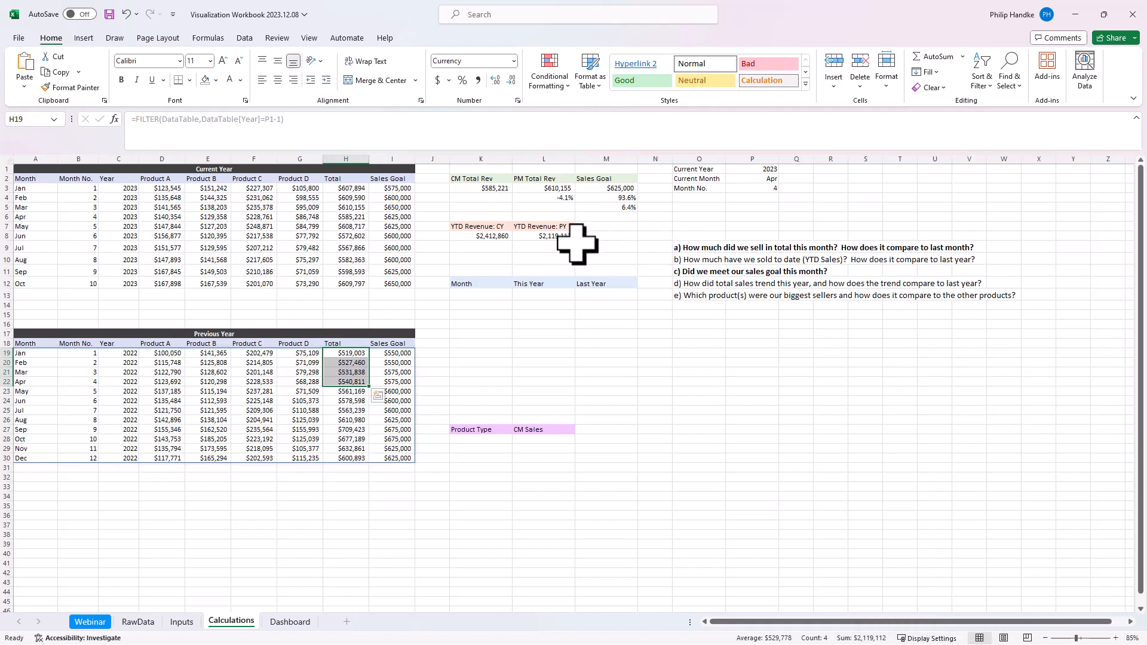
Step: Copy the percentage-change formula from L4 to L9 to compare current and prior year-to-date revenue, and review its references
{"action": "left_click", "coordinate": [543, 198]}
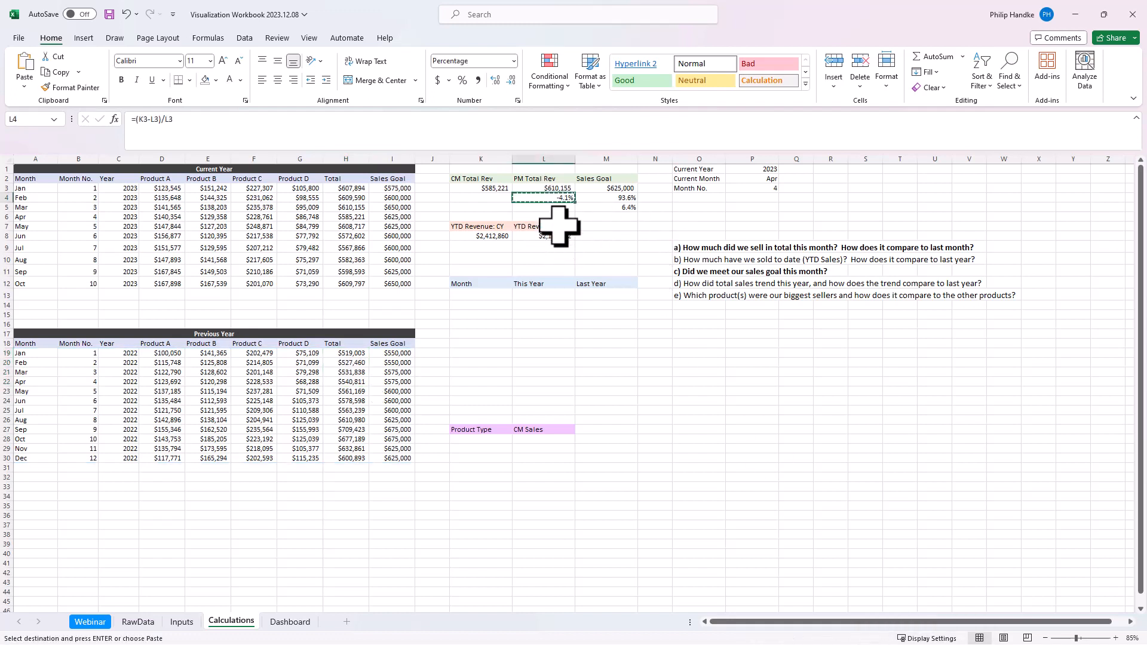
{"action": "left_click", "coordinate": [556, 246]}
{"action": "key", "text": "ctrl+v"}
{"action": "left_click", "coordinate": [479, 237]}
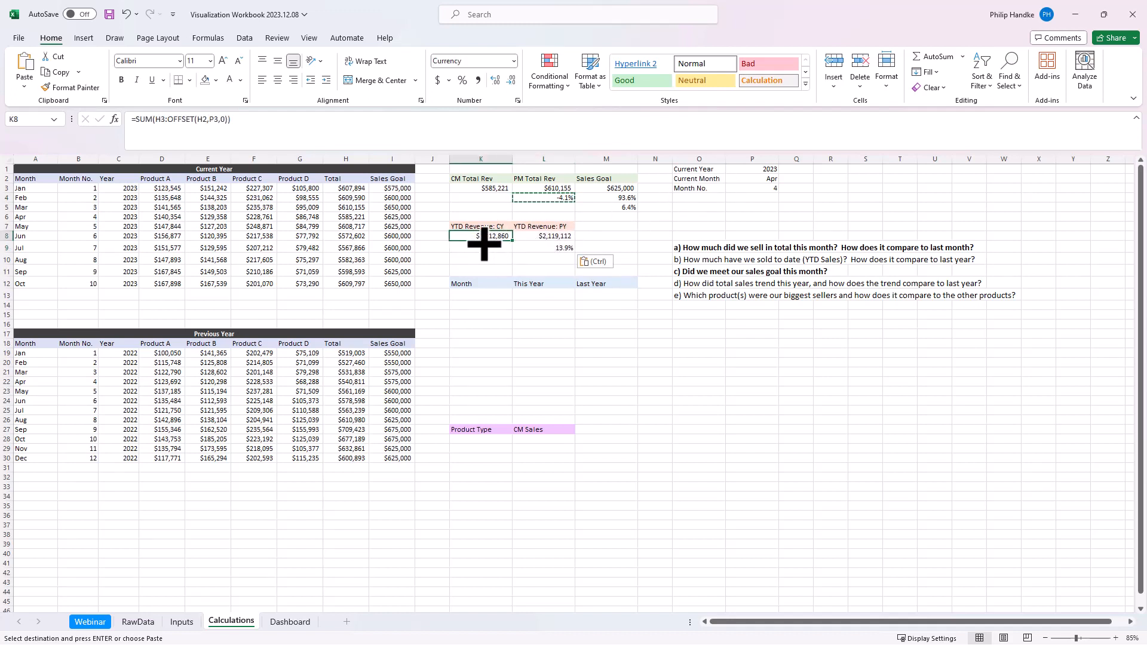
{"action": "left_click", "coordinate": [540, 248]}
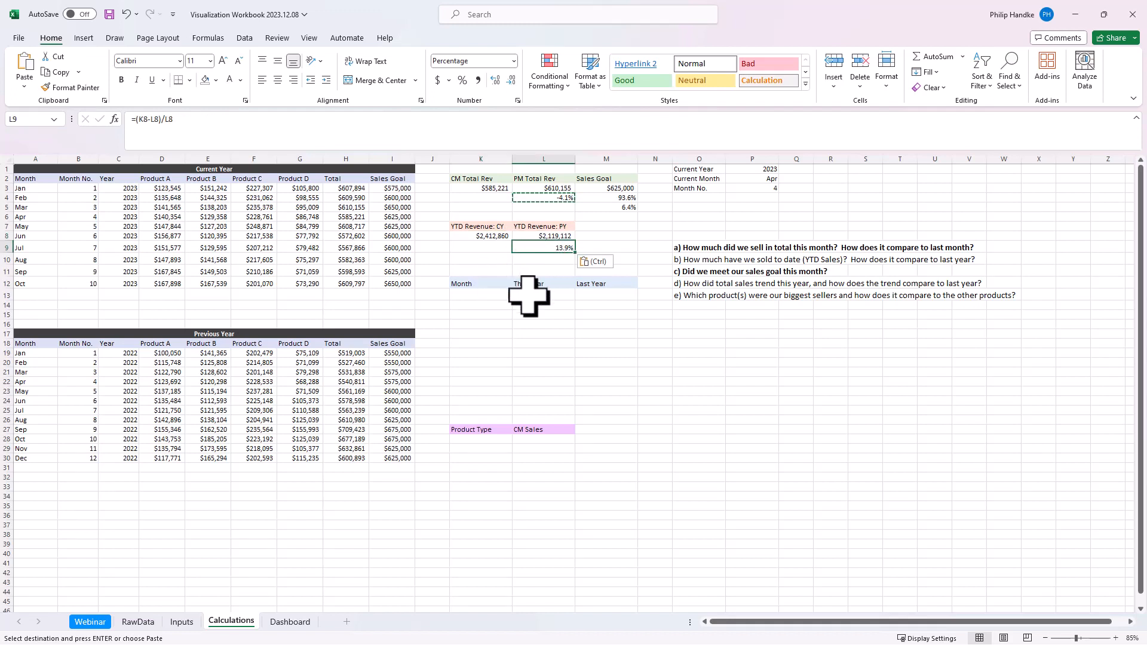
Step: Make question b) about YTD sales in O10 bold and go to question d) about the sales trend in O12
{"action": "left_click", "coordinate": [687, 262]}
{"action": "key", "text": "Escape"}
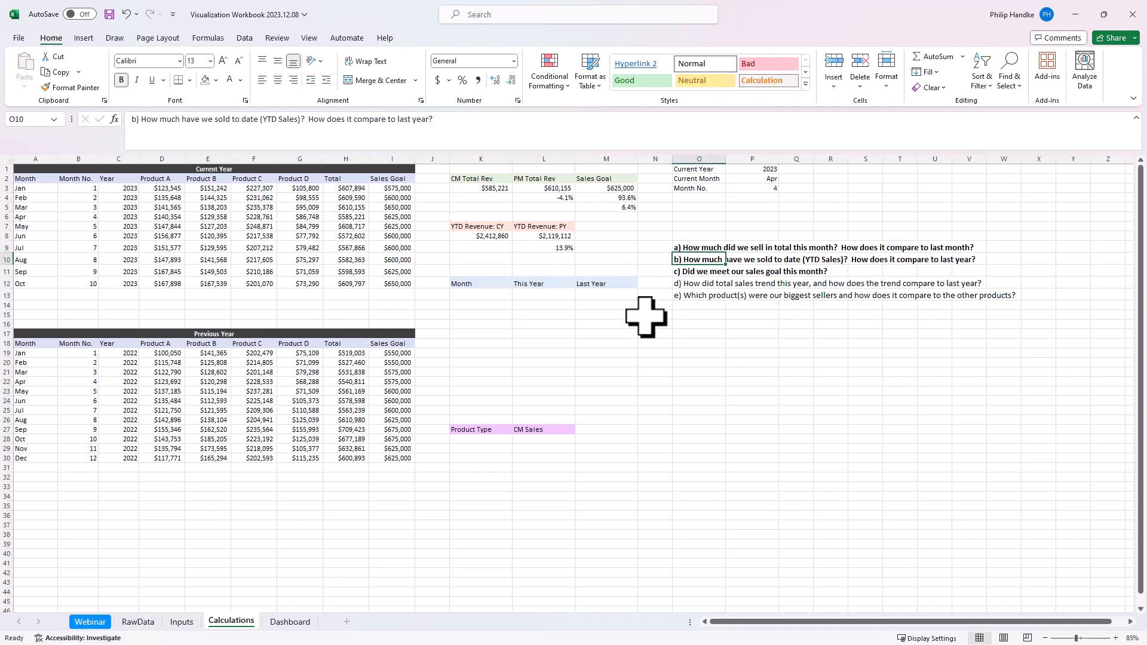
{"action": "left_click", "coordinate": [687, 284]}
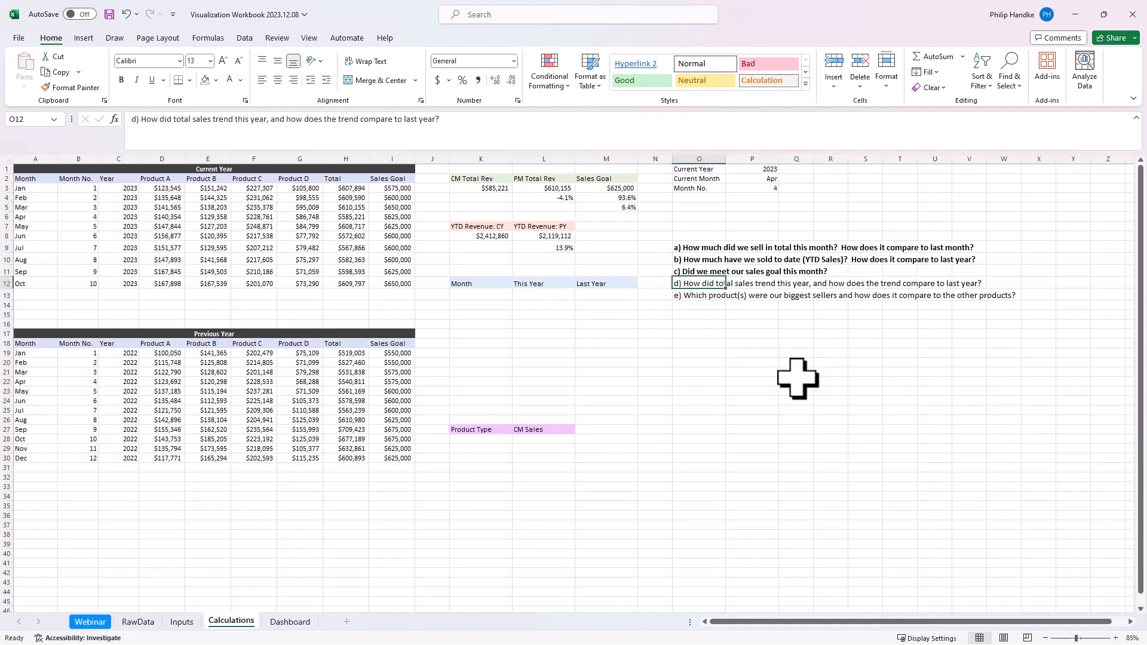
Step: Try filling the Month column K13:K24 by copying =A19 down, and clear the filled cells again
{"action": "left_click", "coordinate": [482, 294]}
{"action": "type", "text": "="}
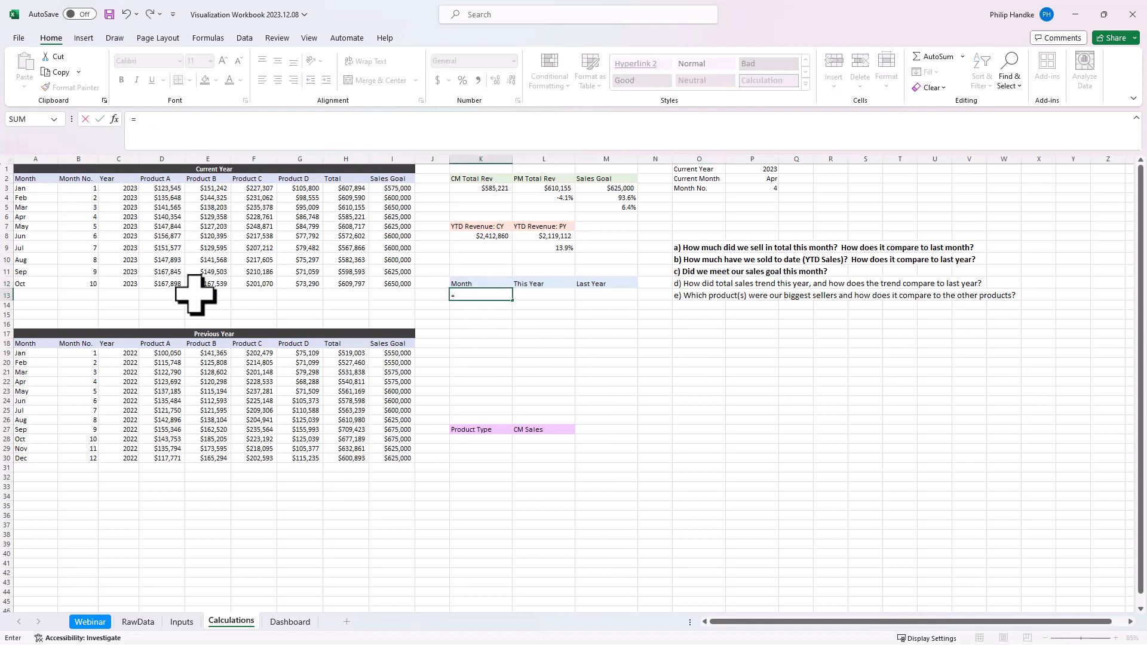
{"action": "left_click", "coordinate": [33, 354]}
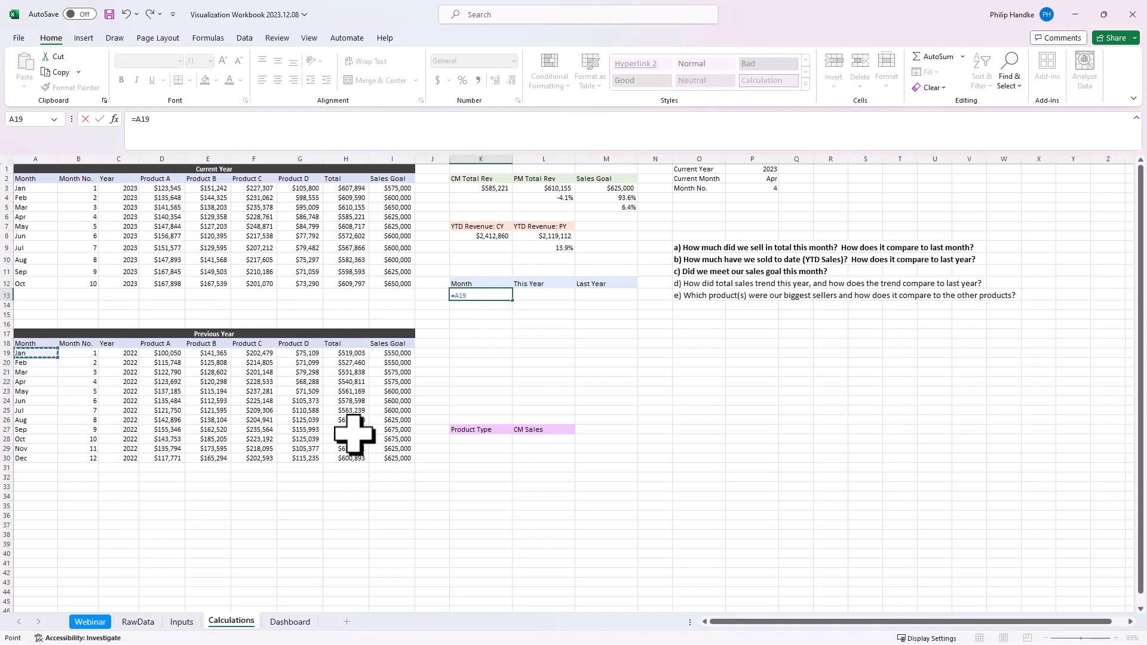
{"action": "key", "text": "Return"}
{"action": "left_click", "coordinate": [507, 294]}
{"action": "left_click_drag", "start_coordinate": [515, 305], "coordinate": [515, 410]}
{"action": "left_click", "coordinate": [626, 387]}
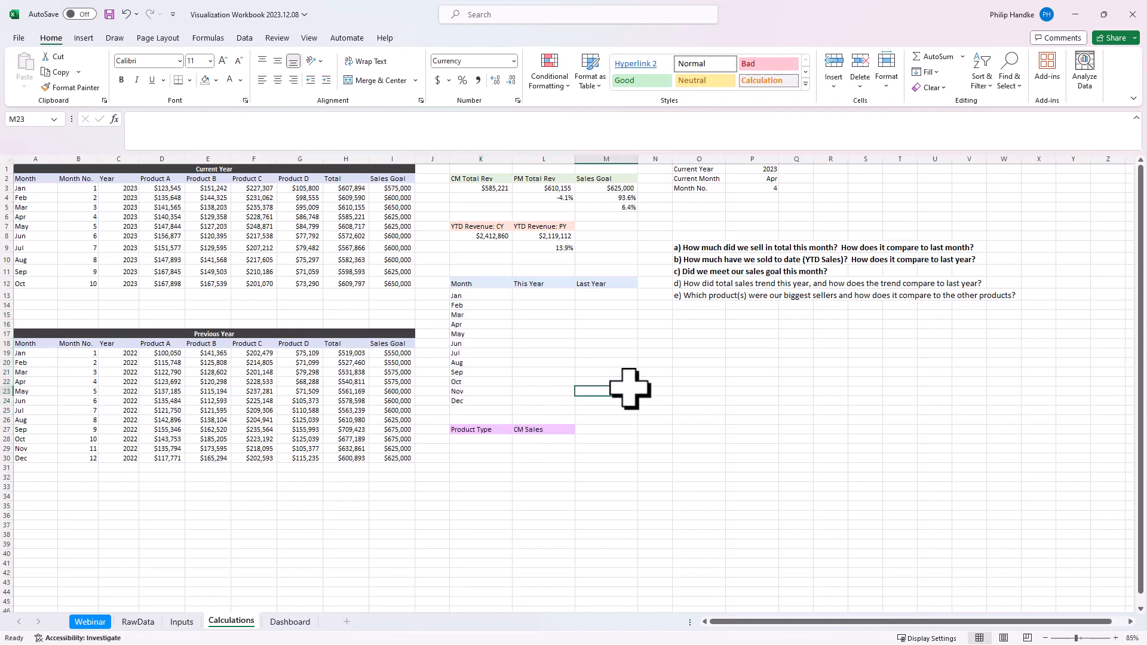
{"action": "left_click_drag", "start_coordinate": [472, 299], "coordinate": [479, 399]}
{"action": "key", "text": "Delete"}
Step: Fill the Month column with all twelve month names using the single array formula =A19:A30 in K13
{"action": "left_click", "coordinate": [482, 295]}
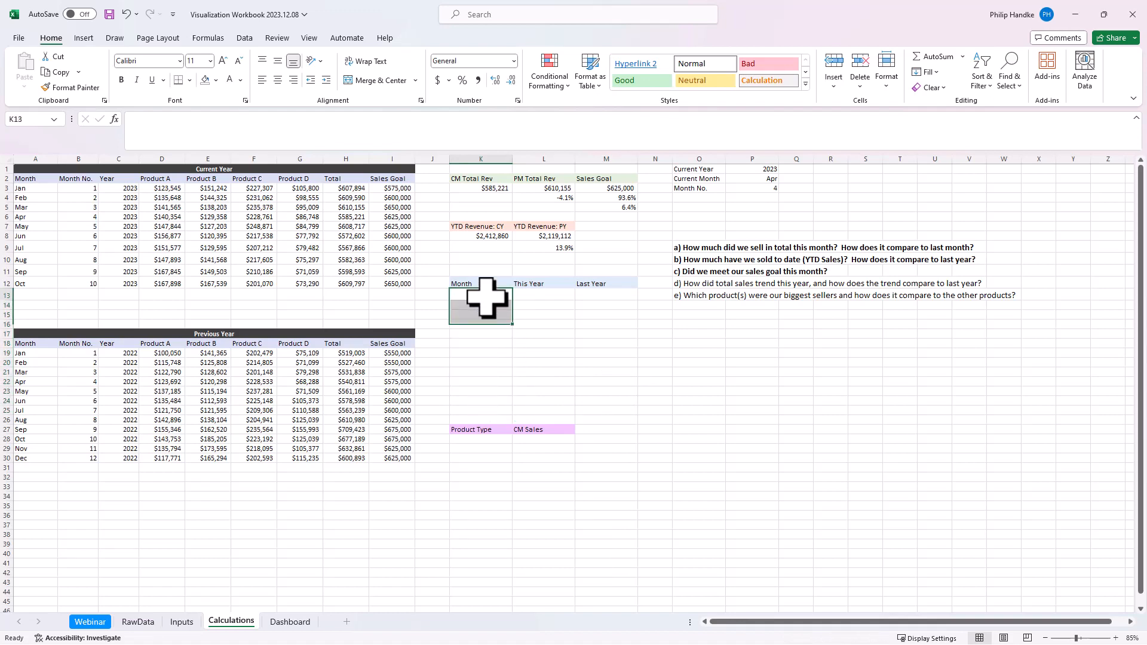
{"action": "type", "text": "="}
{"action": "left_click_drag", "start_coordinate": [26, 353], "coordinate": [38, 455]}
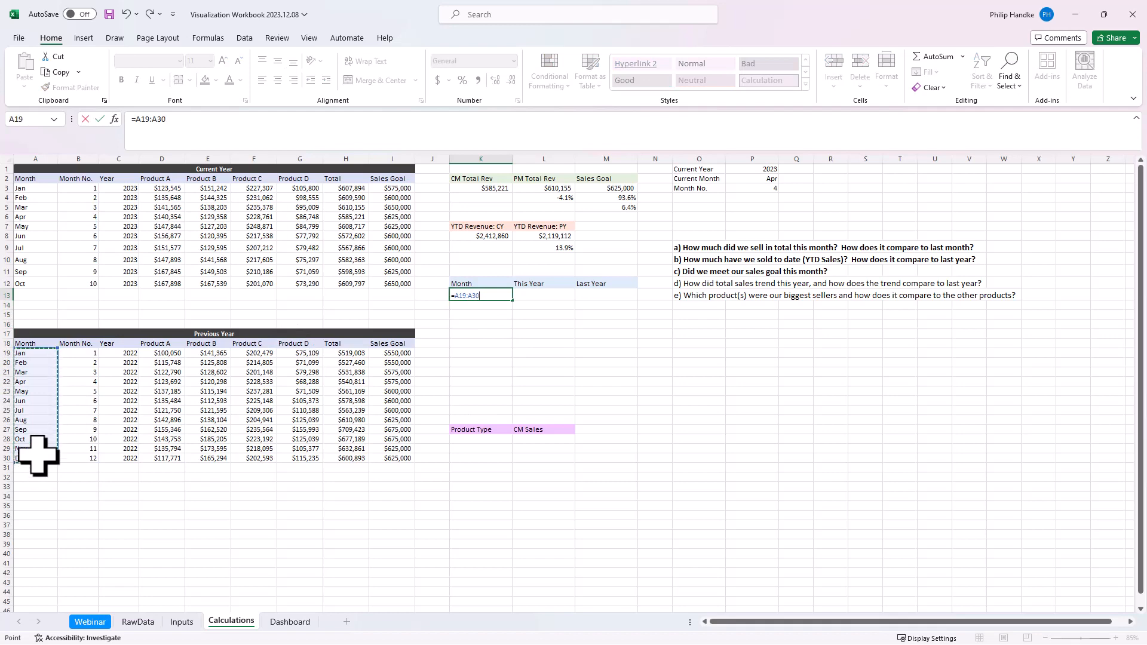
{"action": "key", "text": "Return"}
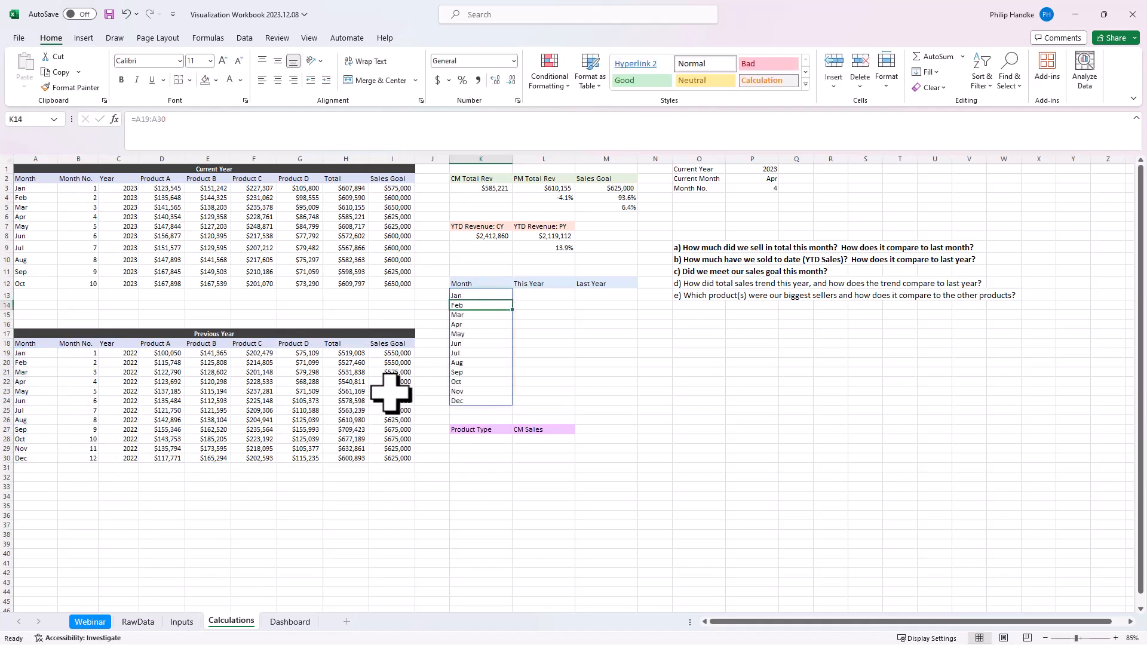
Step: Enter 1 in K19 to block the month formula's spill range, and delete it again
{"action": "left_click", "coordinate": [460, 353]}
{"action": "type", "text": "1"}
{"action": "key", "text": "Return"}
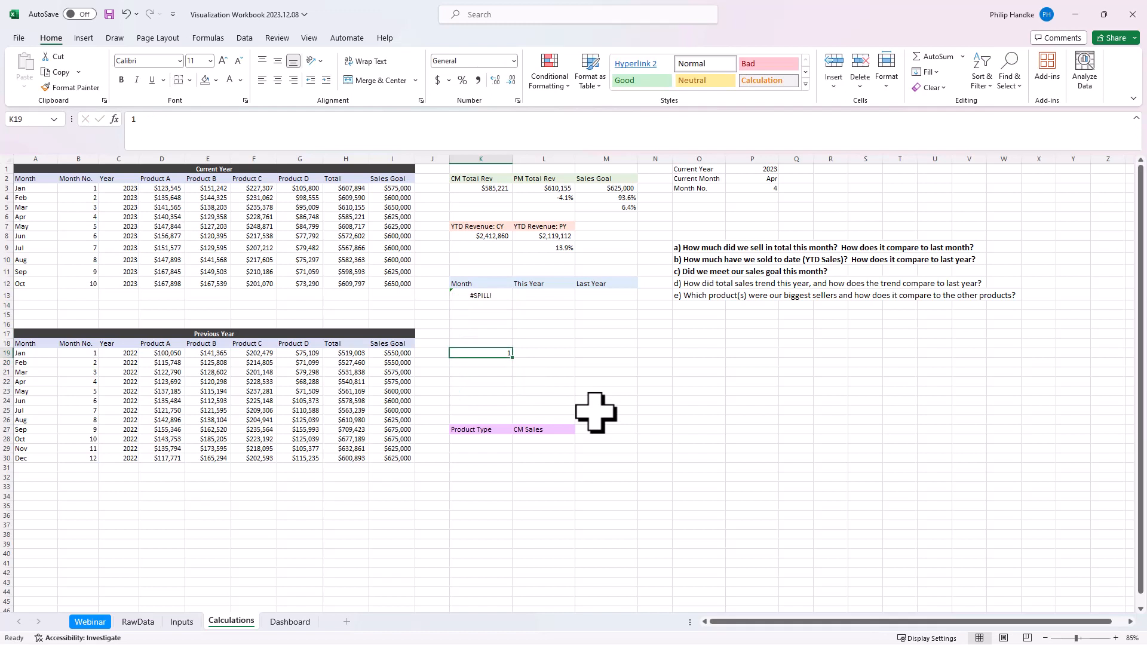
{"action": "key", "text": "Delete"}
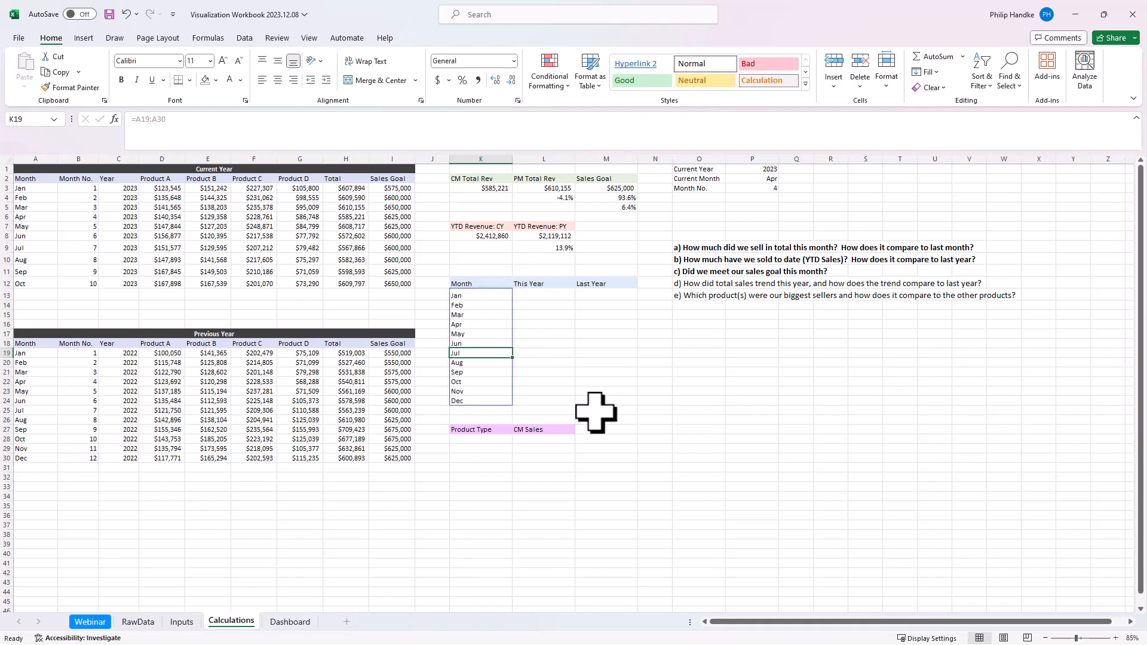
{"action": "left_click", "coordinate": [547, 297]}
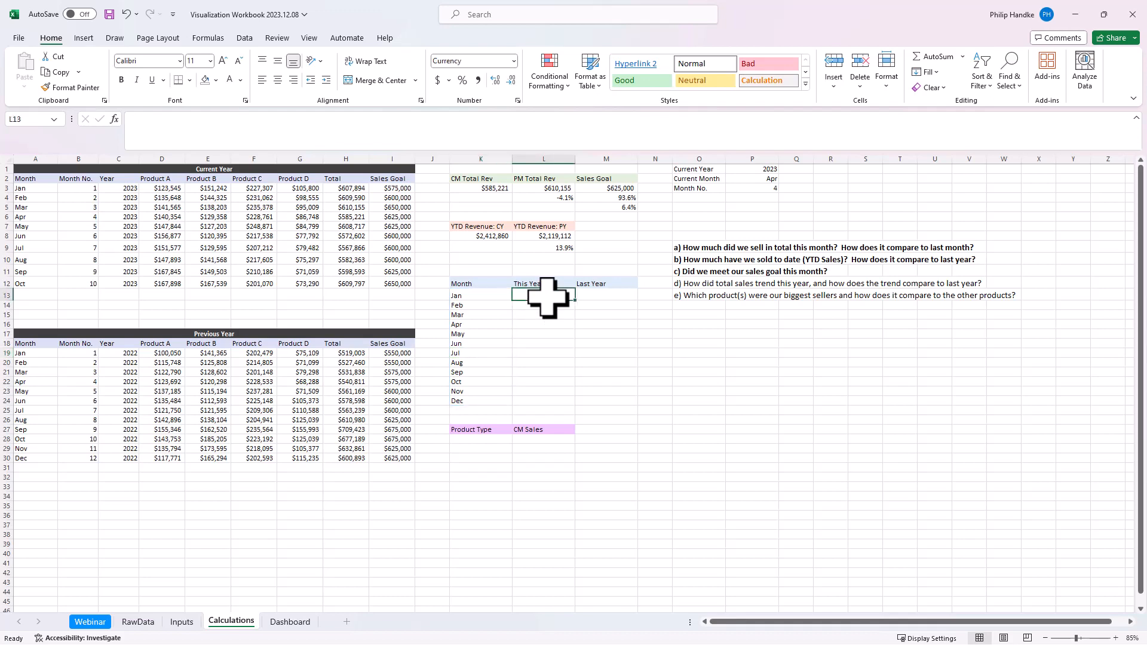
{"action": "type", "text": "="}
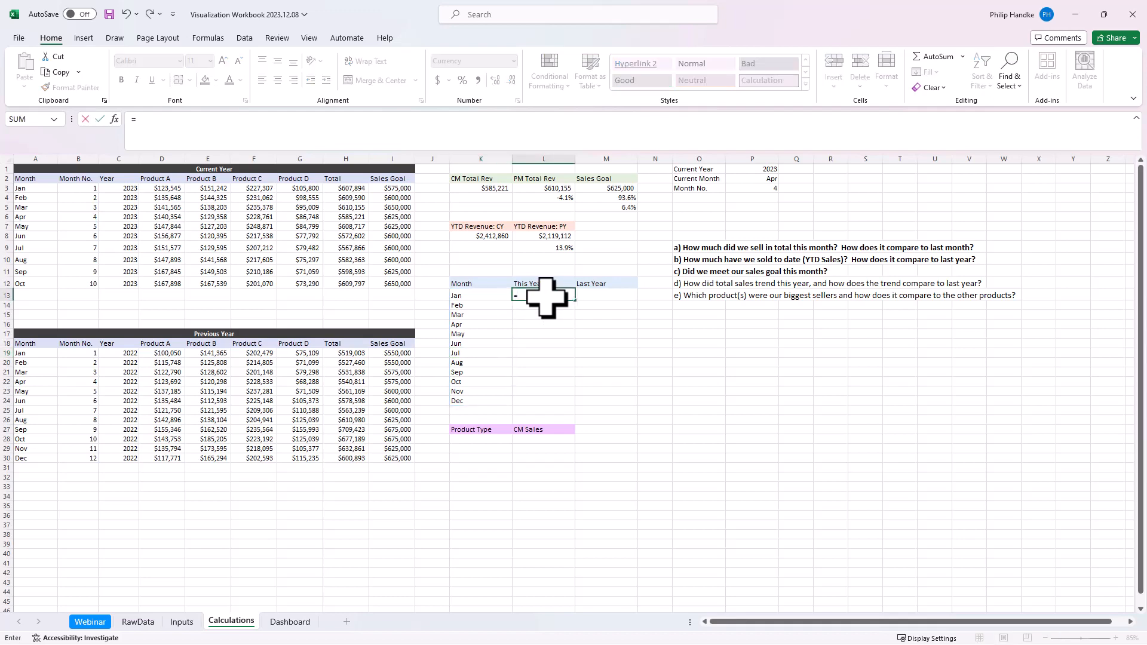
{"action": "left_click", "coordinate": [338, 187]}
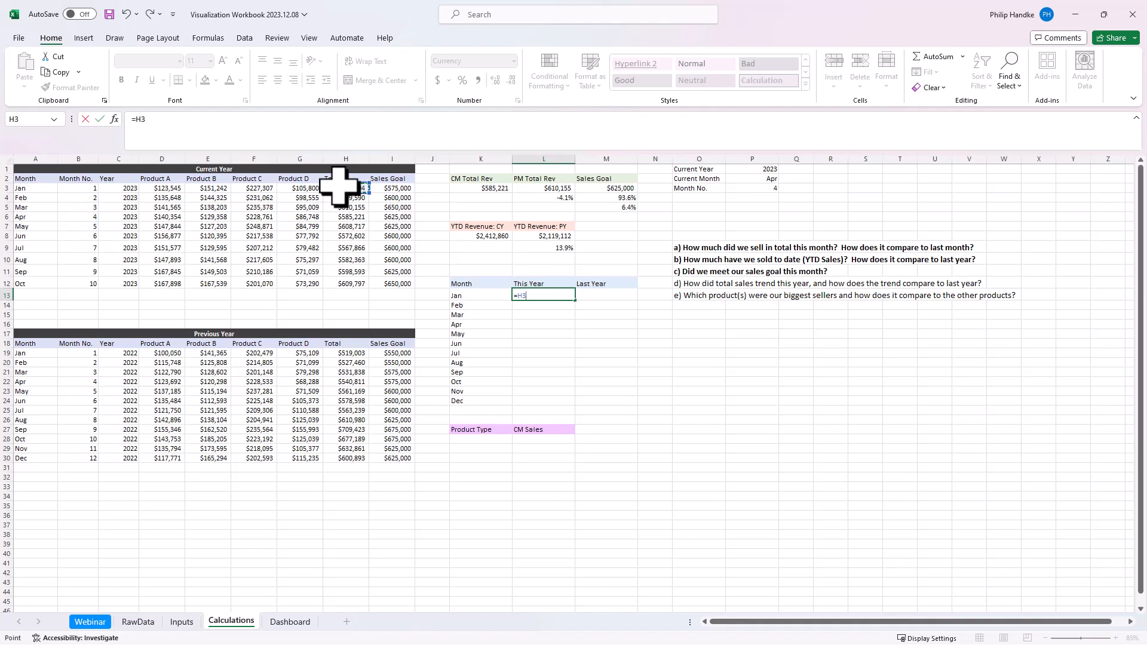
{"action": "key", "text": "Escape"}
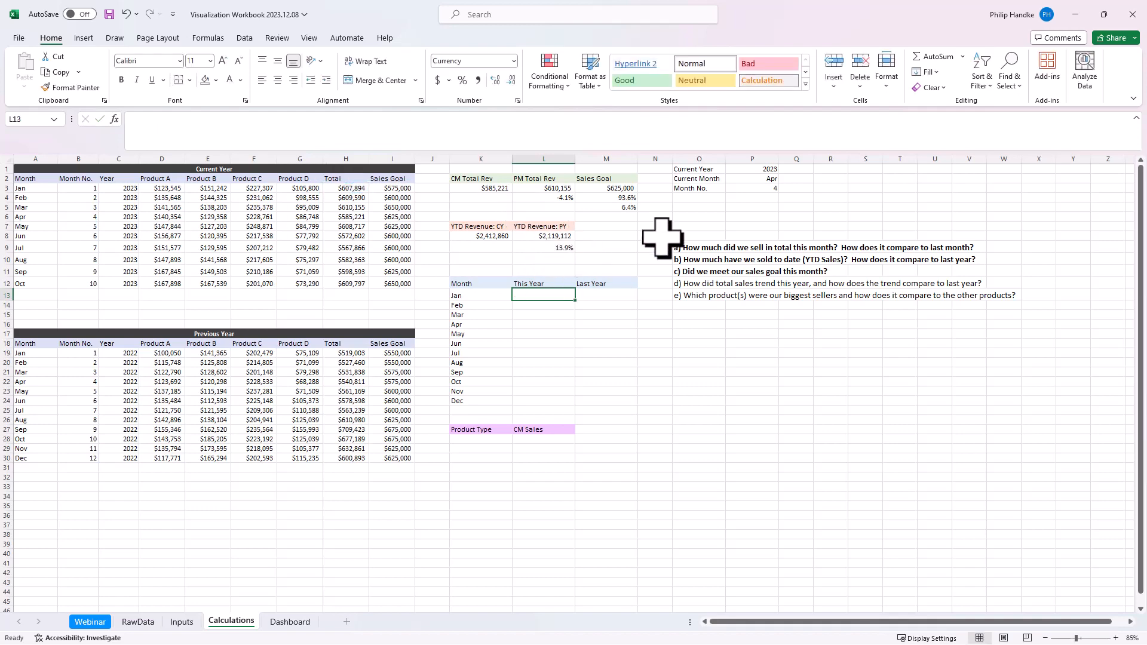
Step: Set the Current Year to 2022 and fill the This Year column with the current-year totals using =H3:H14 in L13
{"action": "left_click", "coordinate": [756, 170]}
{"action": "left_click", "coordinate": [783, 169]}
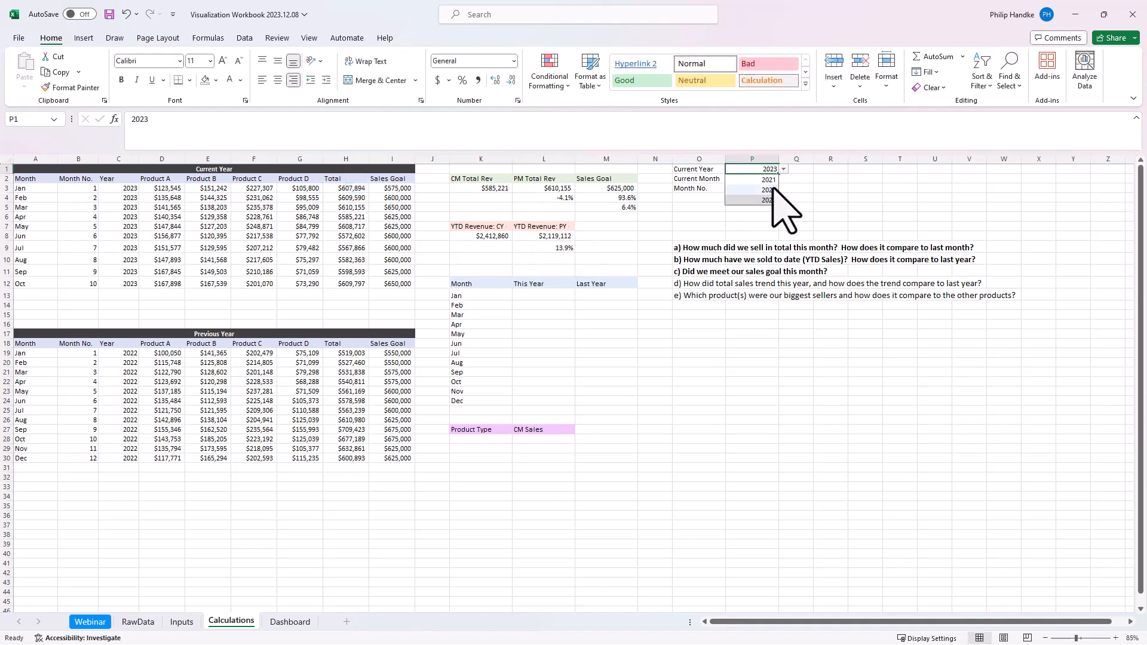
{"action": "left_click", "coordinate": [767, 190]}
{"action": "left_click", "coordinate": [537, 294]}
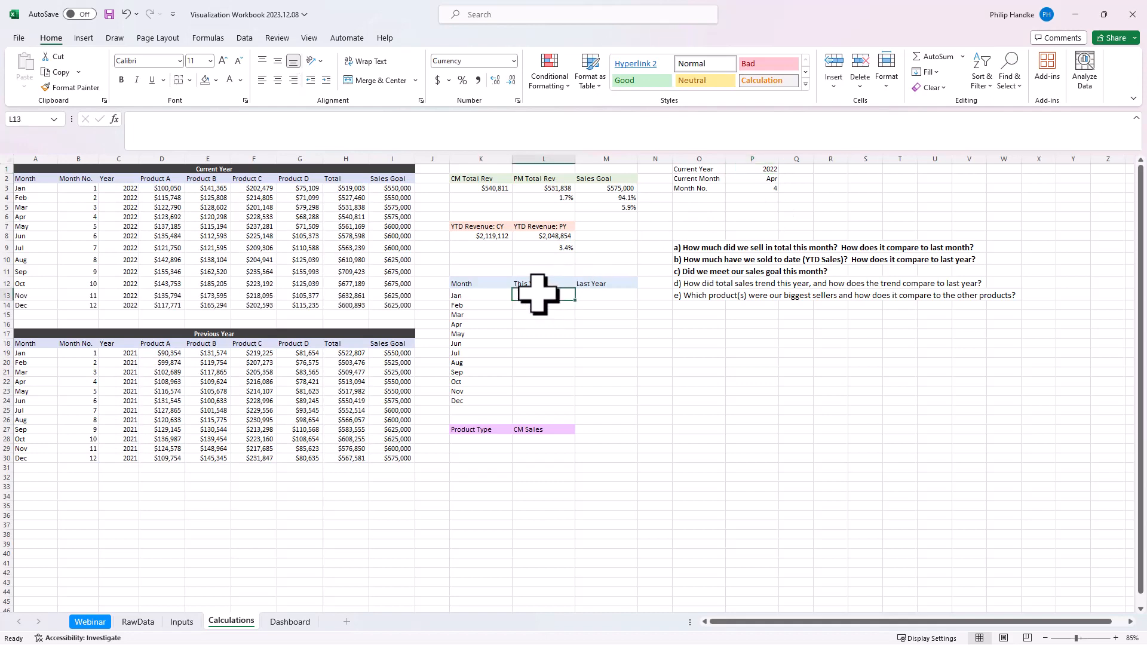
{"action": "type", "text": "="}
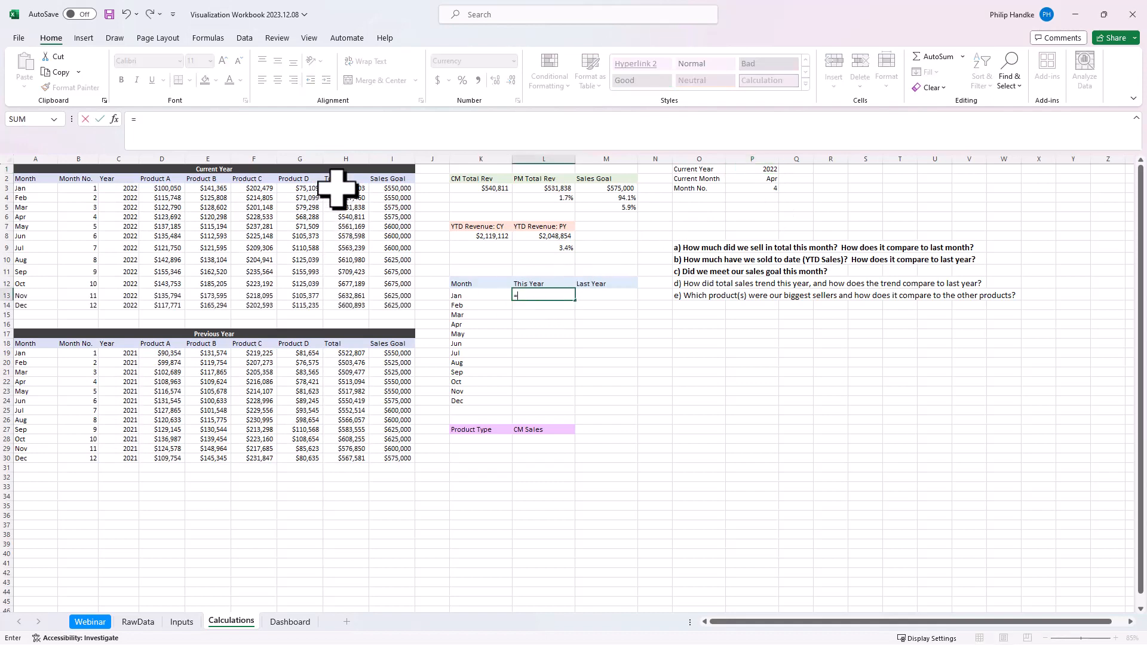
{"action": "left_click_drag", "start_coordinate": [337, 188], "coordinate": [361, 308]}
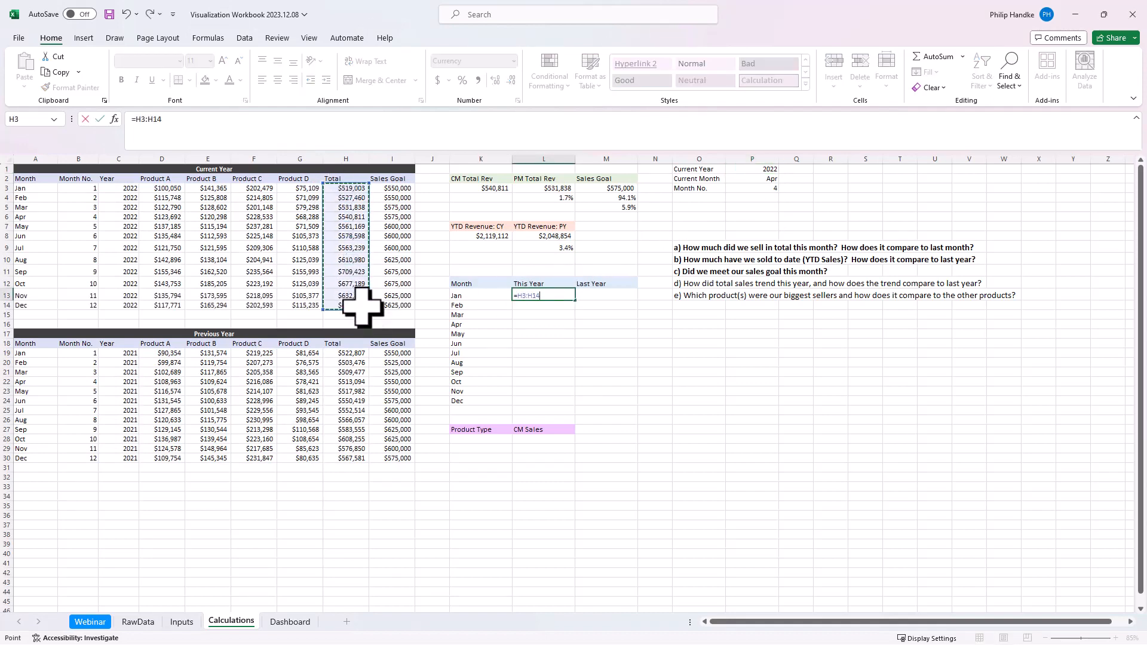
{"action": "key", "text": "Return"}
Step: Fill the Last Year column with the previous-year monthly totals by entering =H19:H30 in M13
{"action": "left_click", "coordinate": [592, 294]}
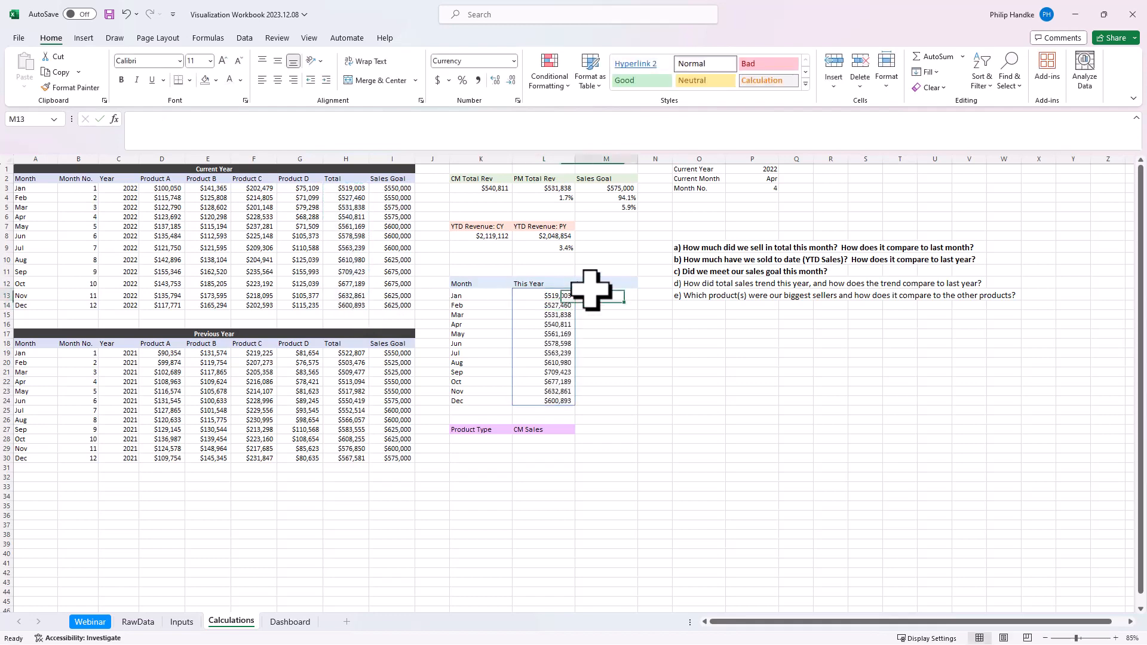
{"action": "type", "text": "="}
{"action": "left_click_drag", "start_coordinate": [346, 353], "coordinate": [353, 458]}
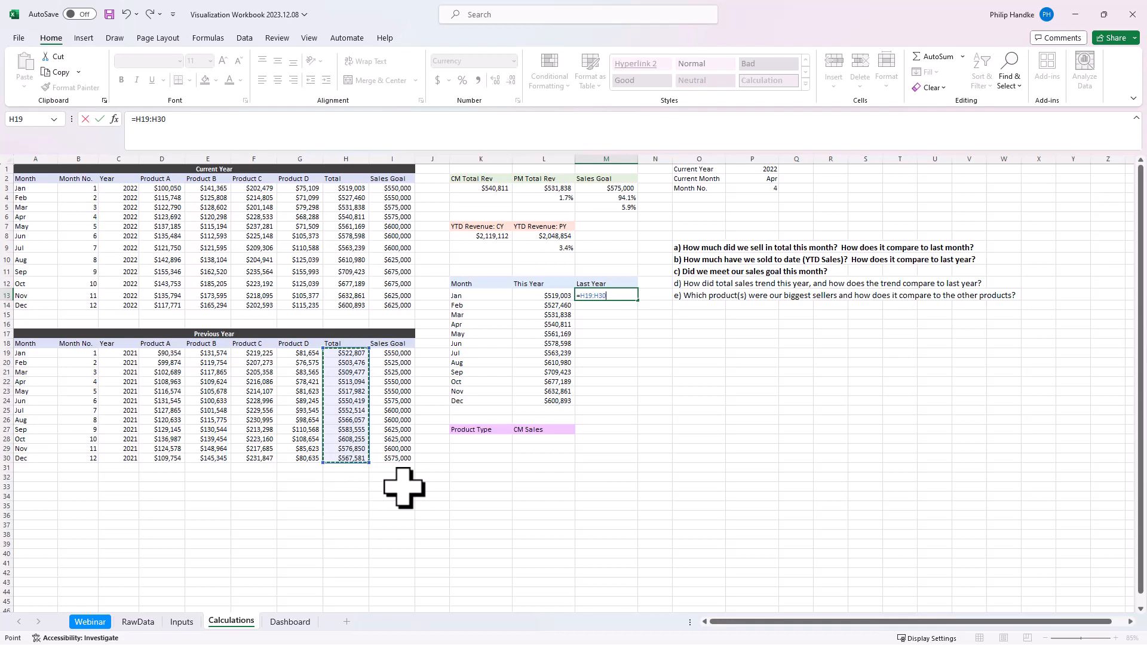
{"action": "key", "text": "Return"}
Step: Set the Current Year in P1 back to 2023
{"action": "left_click", "coordinate": [747, 171]}
{"action": "left_click", "coordinate": [784, 170]}
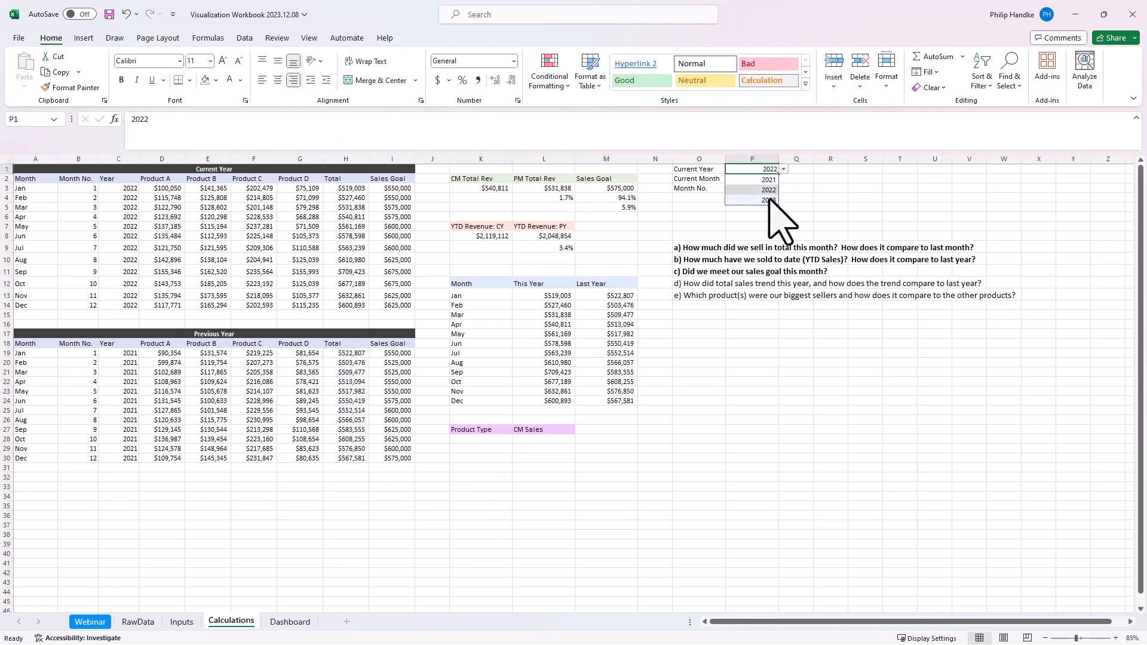
{"action": "left_click", "coordinate": [769, 200]}
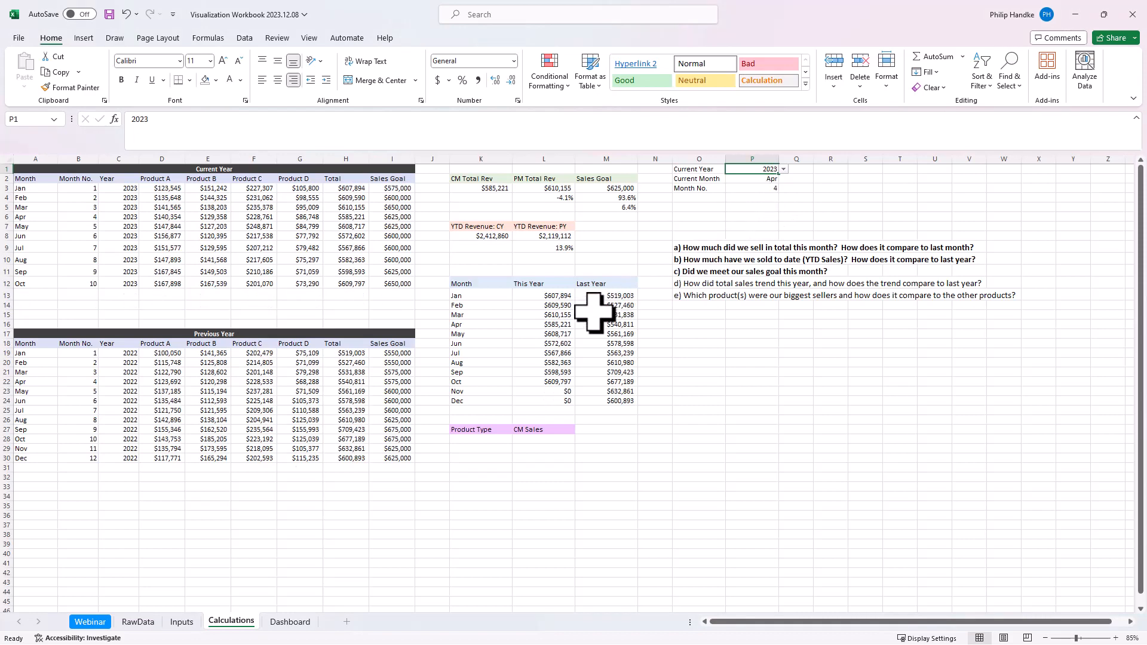
Step: Change the This Year formula in L13 to =IF(H3:H14="","",H3:H14) so months without data stay blank
{"action": "left_click", "coordinate": [541, 294]}
{"action": "left_click", "coordinate": [134, 119]}
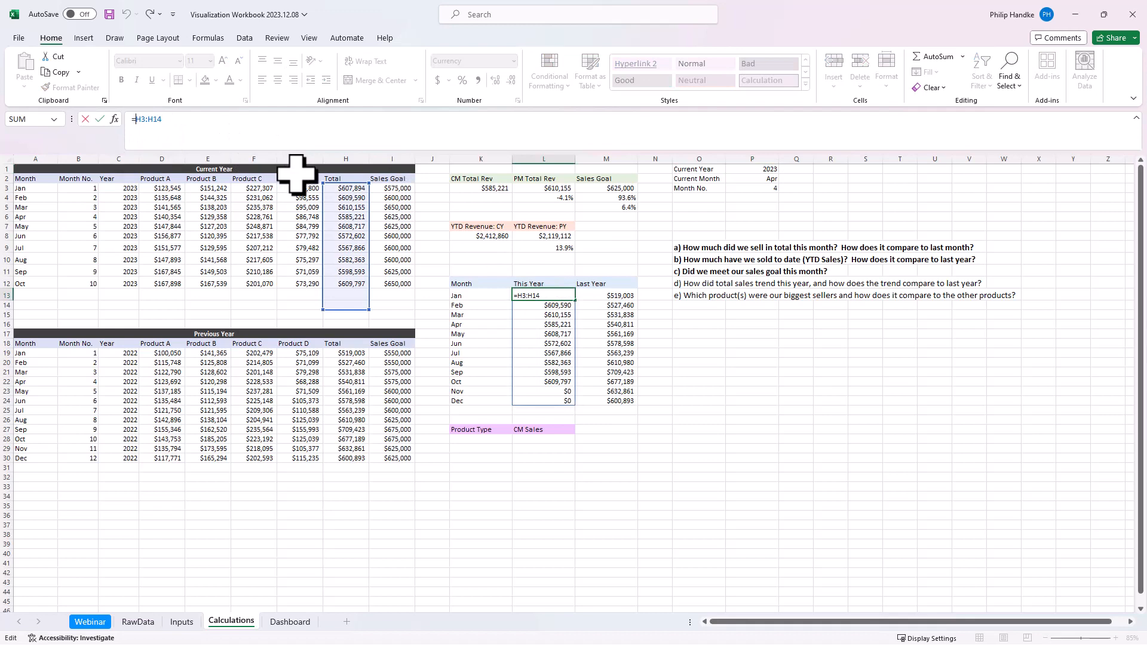
{"action": "type", "text": "IF"}
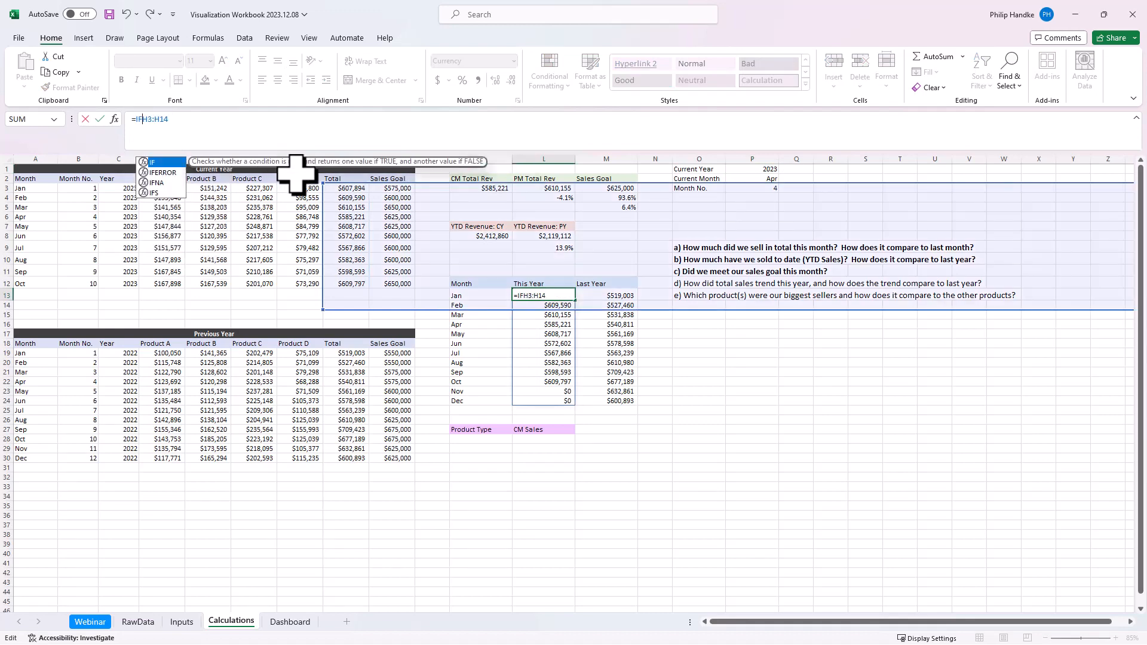
{"action": "type", "text": "("}
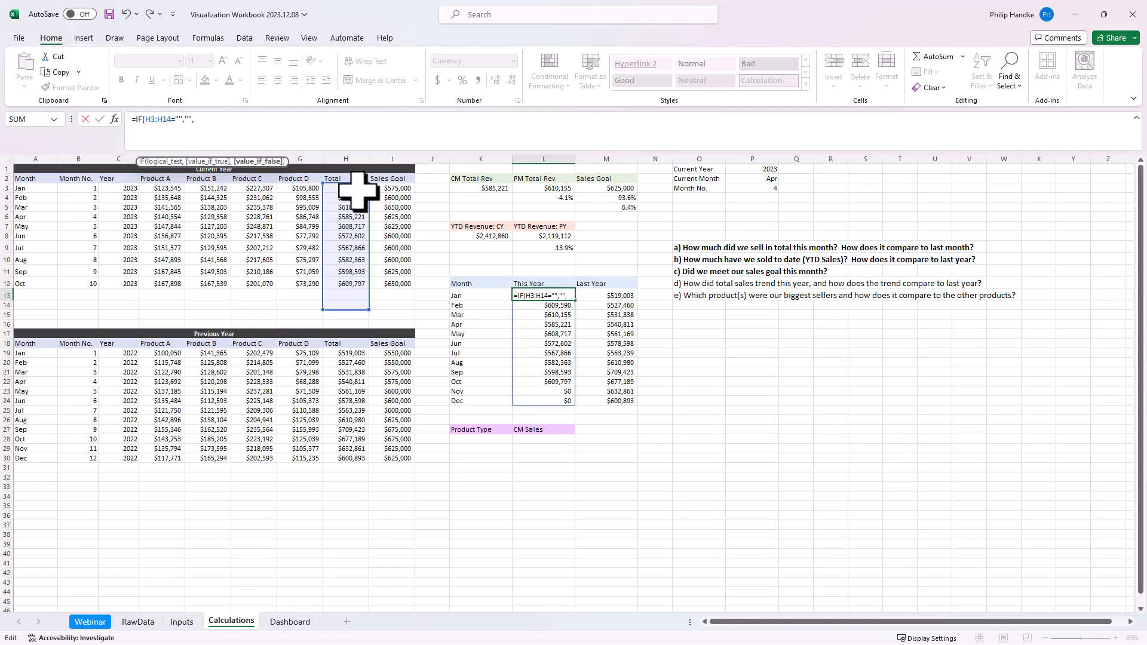
{"action": "left_click_drag", "start_coordinate": [350, 194], "coordinate": [337, 310]}
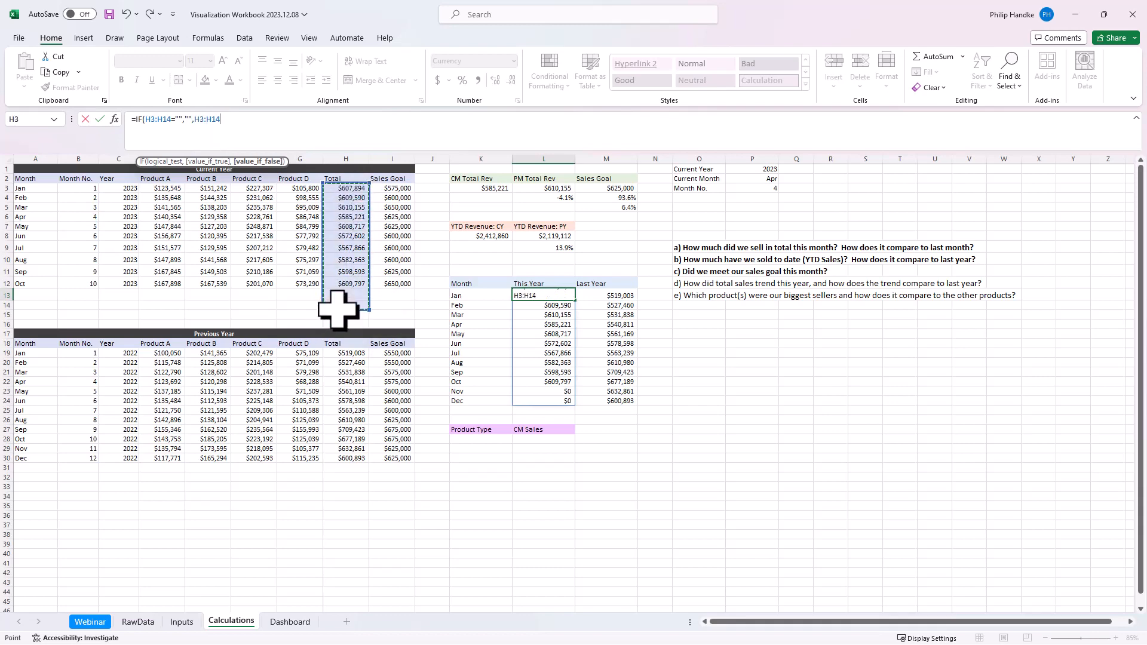
{"action": "key", "text": "Return"}
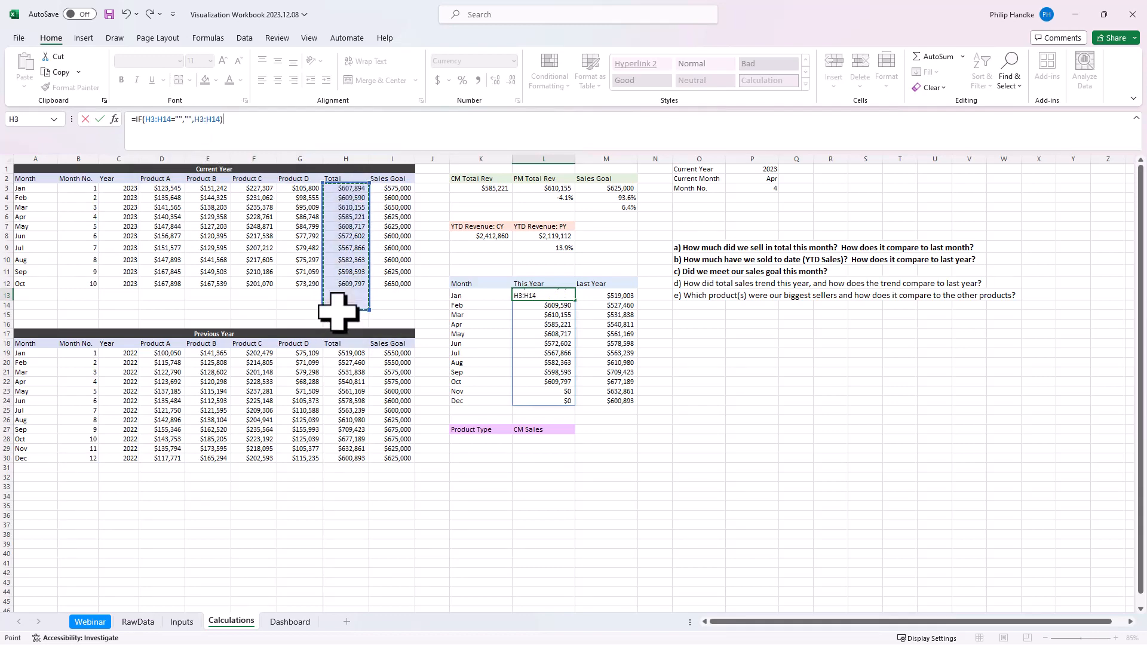
Step: Test the This Year column by switching the Current Year to 2022 and back to 2023
{"action": "left_click", "coordinate": [755, 171]}
{"action": "left_click", "coordinate": [784, 170]}
{"action": "left_click", "coordinate": [769, 193]}
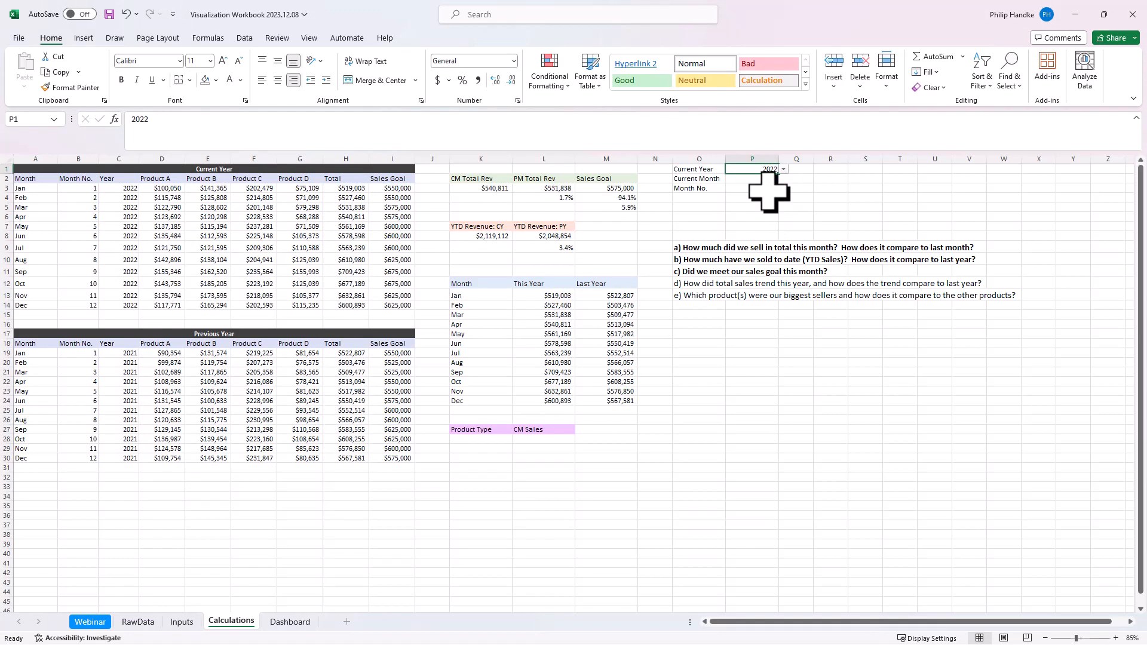
{"action": "left_click", "coordinate": [783, 170]}
{"action": "left_click", "coordinate": [771, 199]}
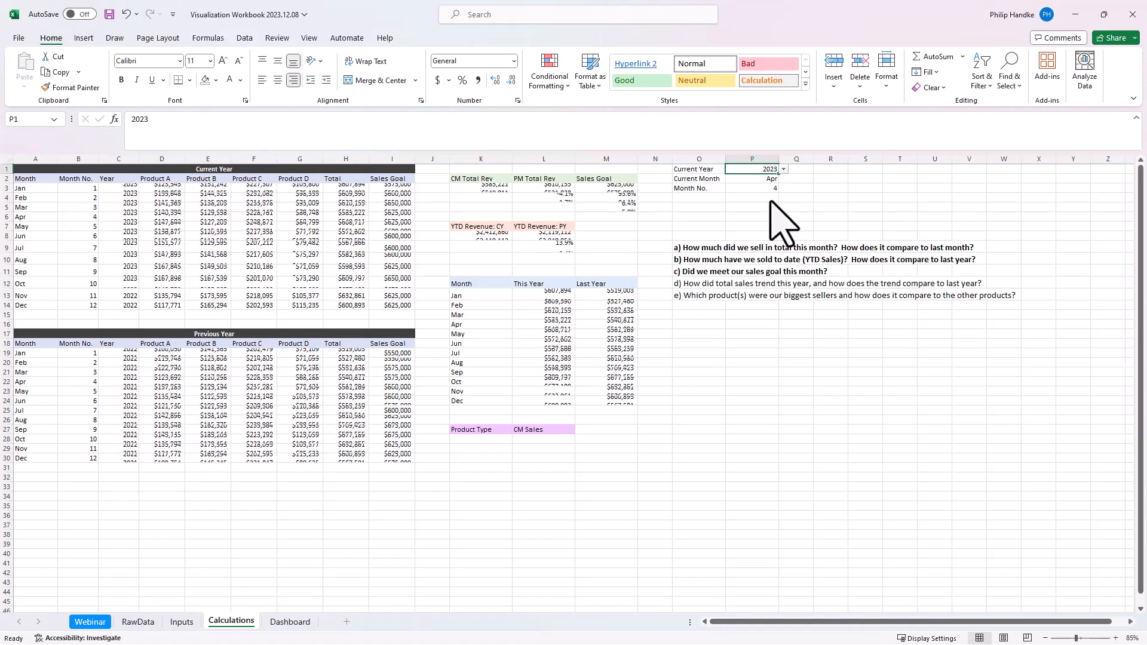
Step: Make question d) about the total sales trend in O12 bold to mark it as answered
{"action": "left_click", "coordinate": [481, 439]}
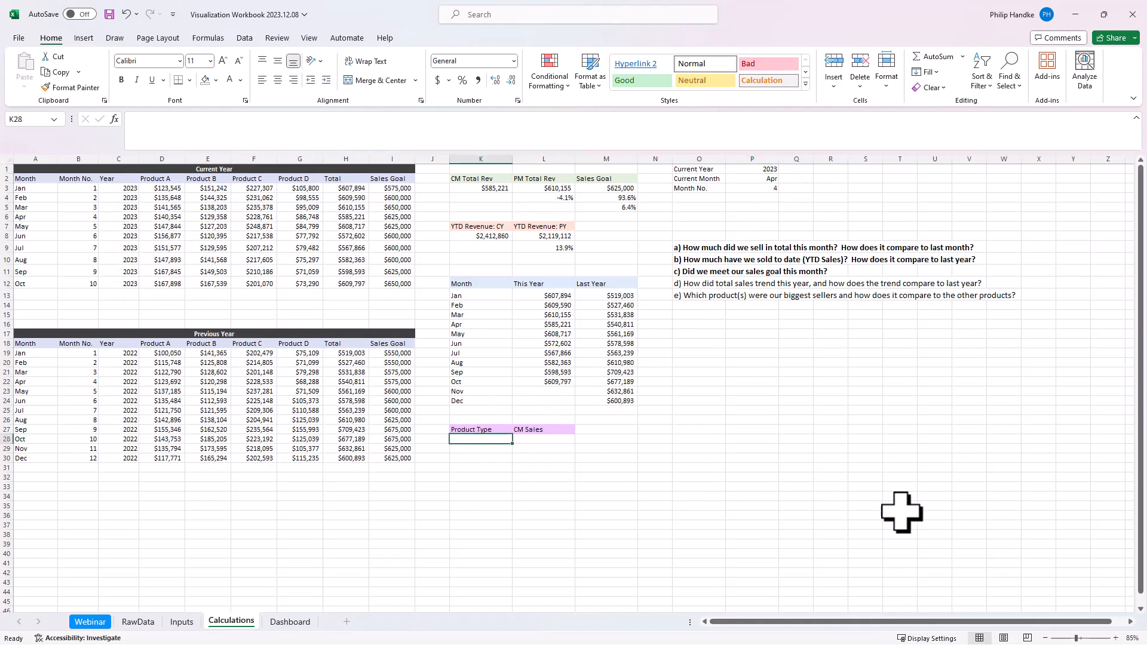
{"action": "left_click", "coordinate": [677, 283]}
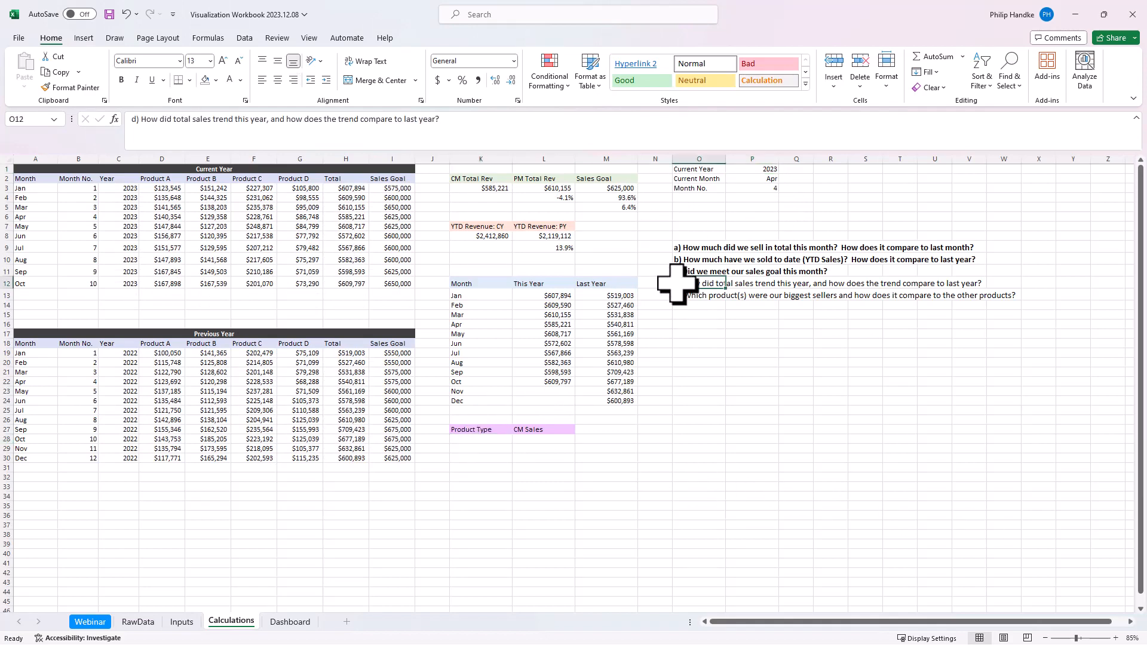
{"action": "key", "text": "ctrl+b"}
{"action": "left_click", "coordinate": [676, 296]}
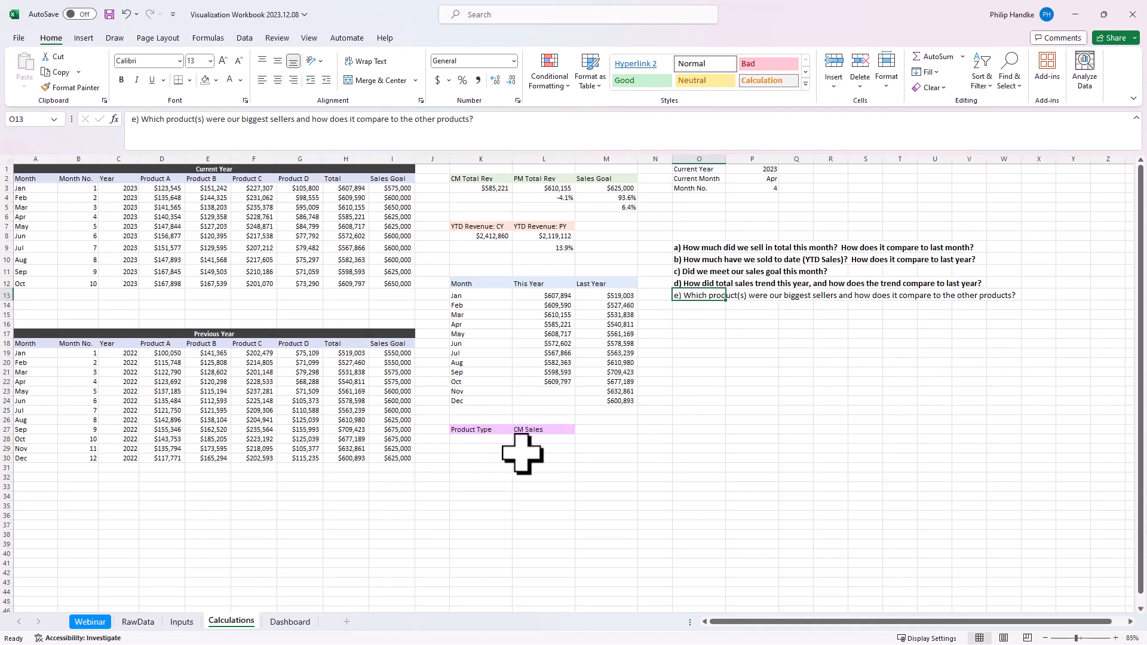
Step: Pull the product names into K28 under Product Type with the formula =D2:G2
{"action": "left_click", "coordinate": [478, 441]}
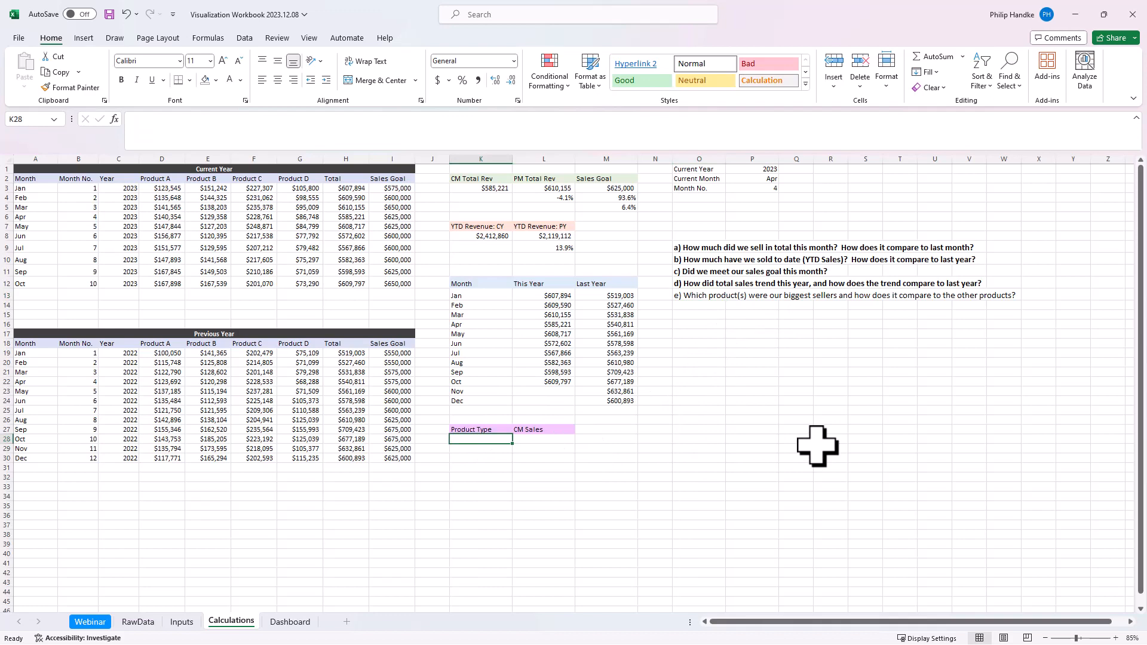
{"action": "type", "text": "="}
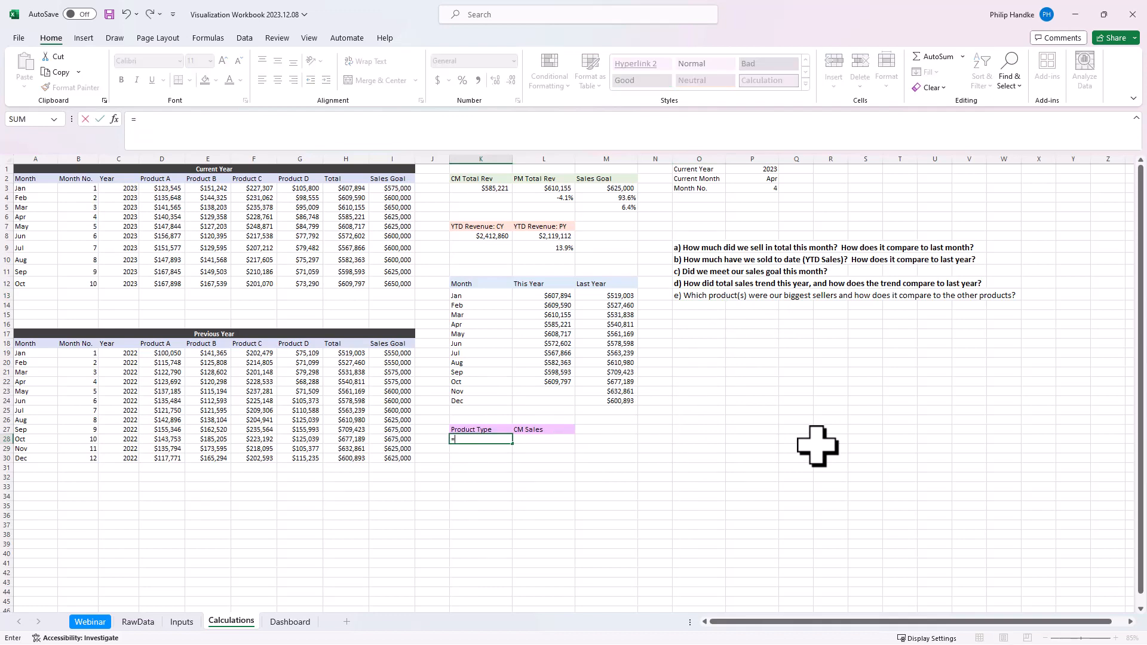
{"action": "left_click_drag", "start_coordinate": [154, 178], "coordinate": [314, 175]}
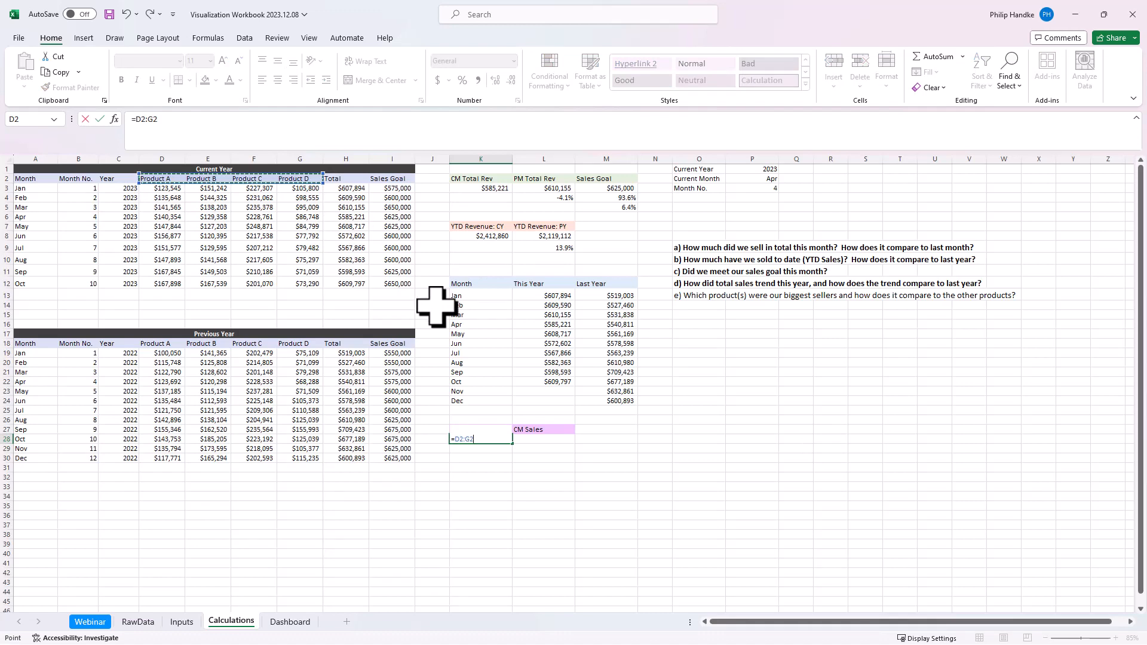
{"action": "key", "text": "Return"}
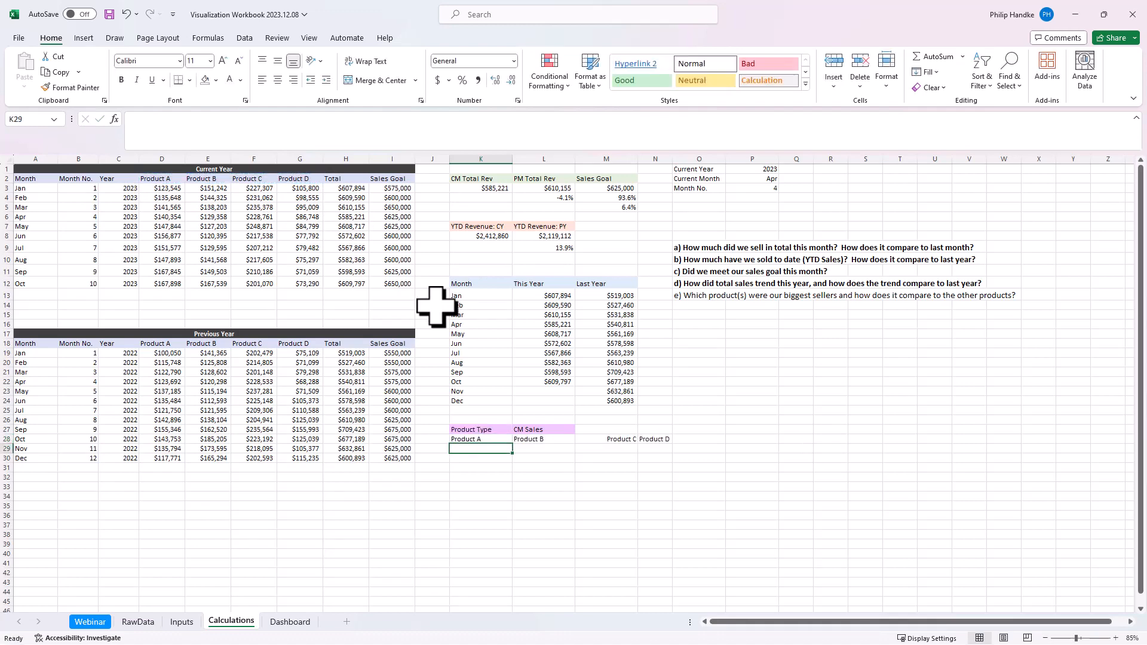
Step: Wrap the K28 formula as =TRANSPOSE(D2:G2) to list the product names vertically
{"action": "left_click", "coordinate": [494, 438]}
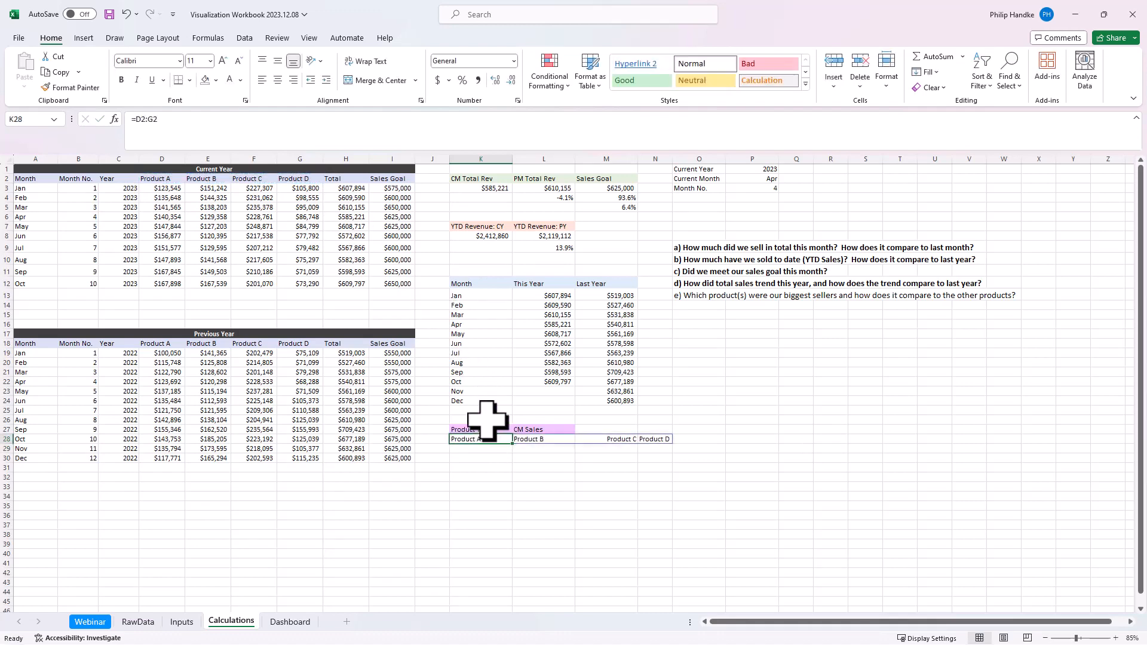
{"action": "left_click", "coordinate": [149, 132]}
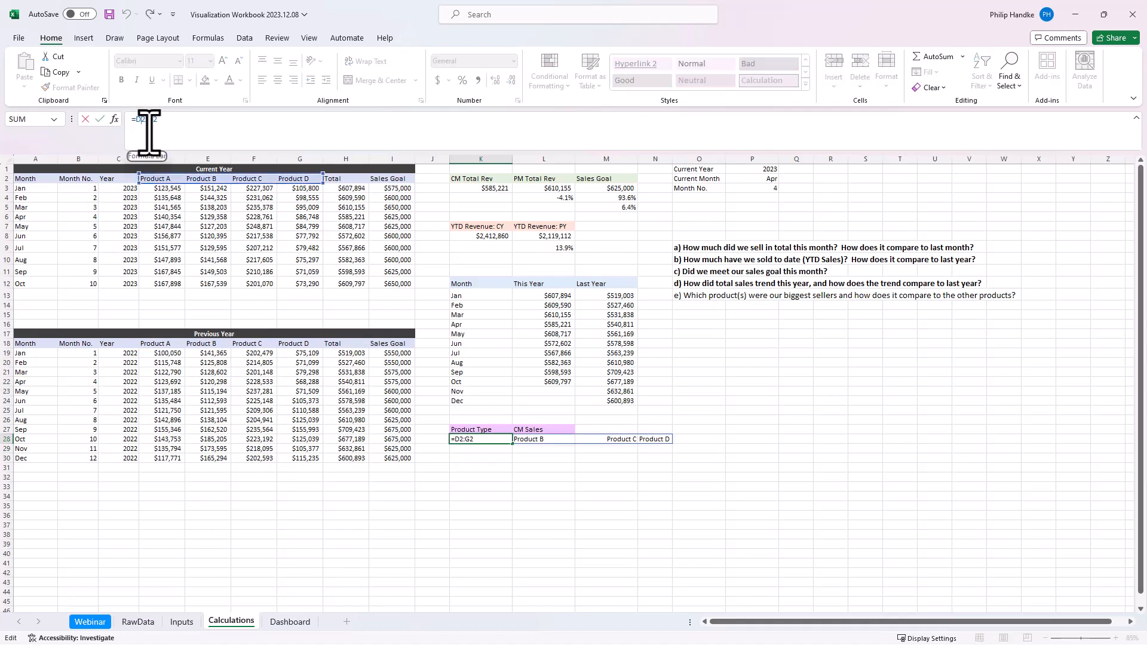
{"action": "type", "text": "TRANS"}
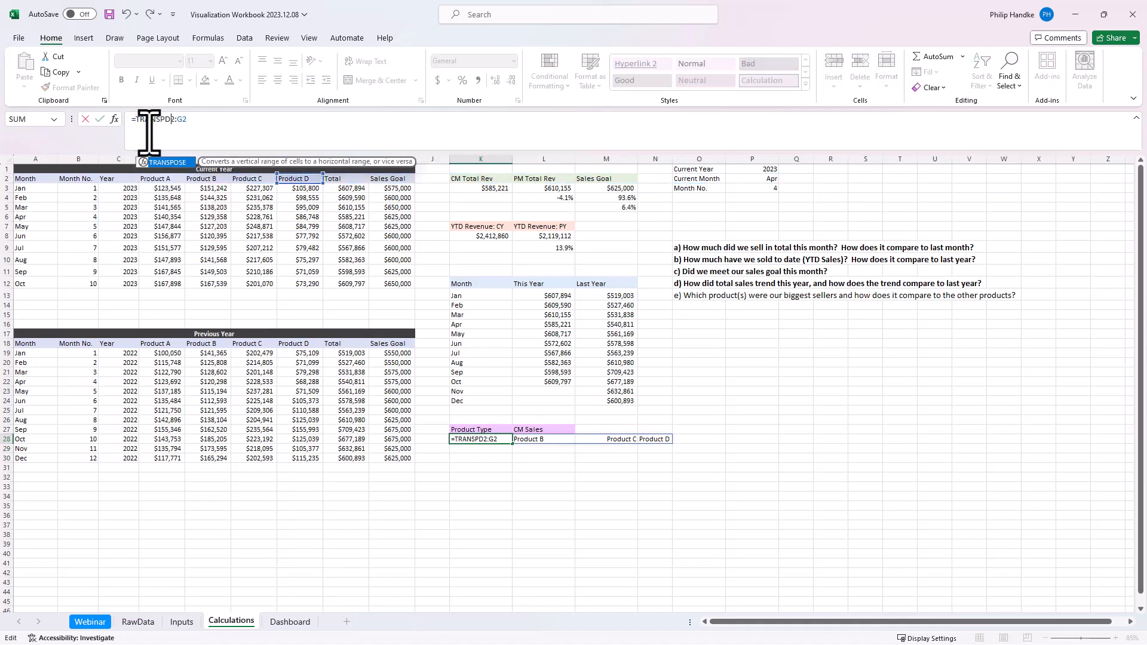
{"action": "type", "text": "P"}
{"action": "key", "text": "Tab"}
{"action": "key", "text": "Return"}
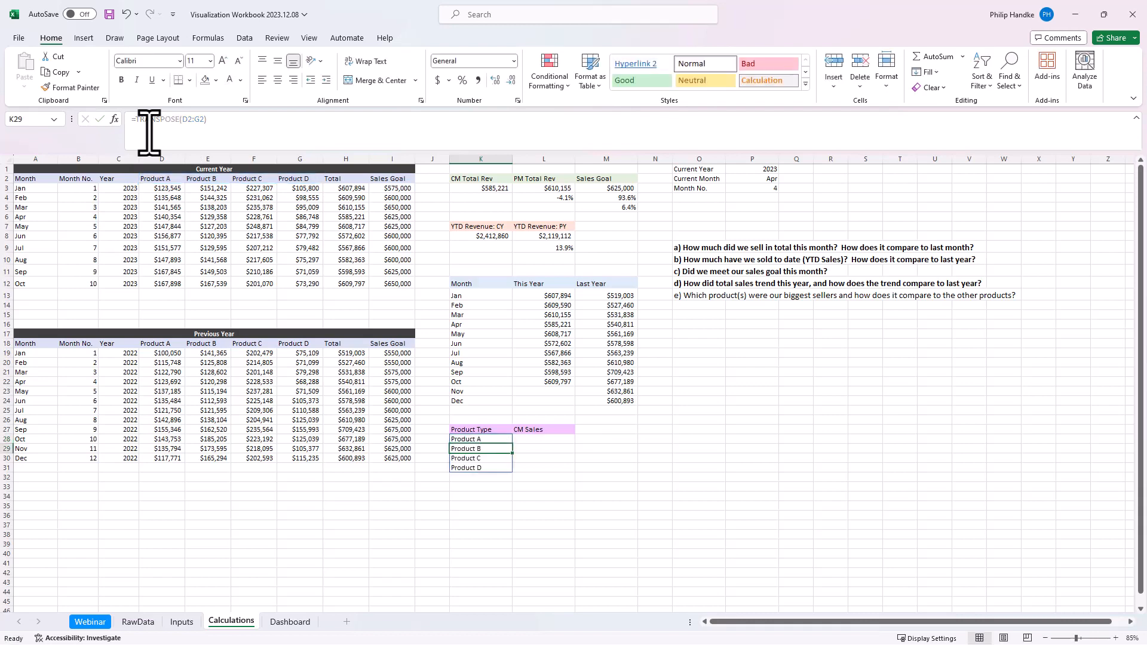
Step: Enter =FILTER(D3:G14,B3:B14=P3) in L28 under CM Sales to return the current month's sales for each product
{"action": "left_click", "coordinate": [526, 439]}
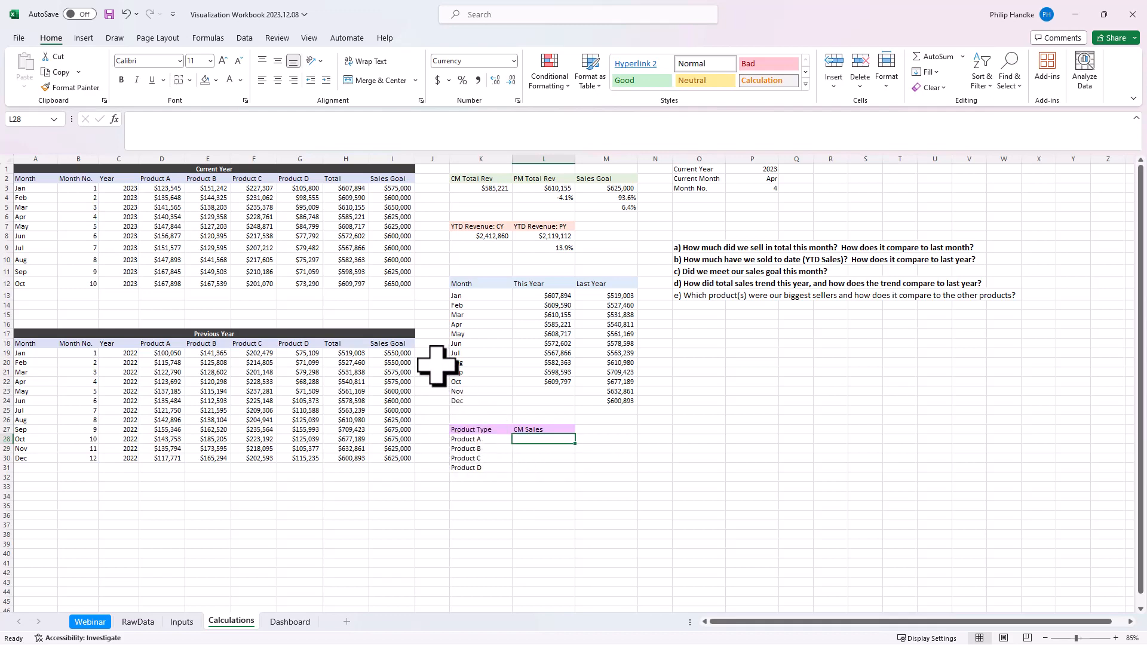
{"action": "type", "text": "=FILTER("}
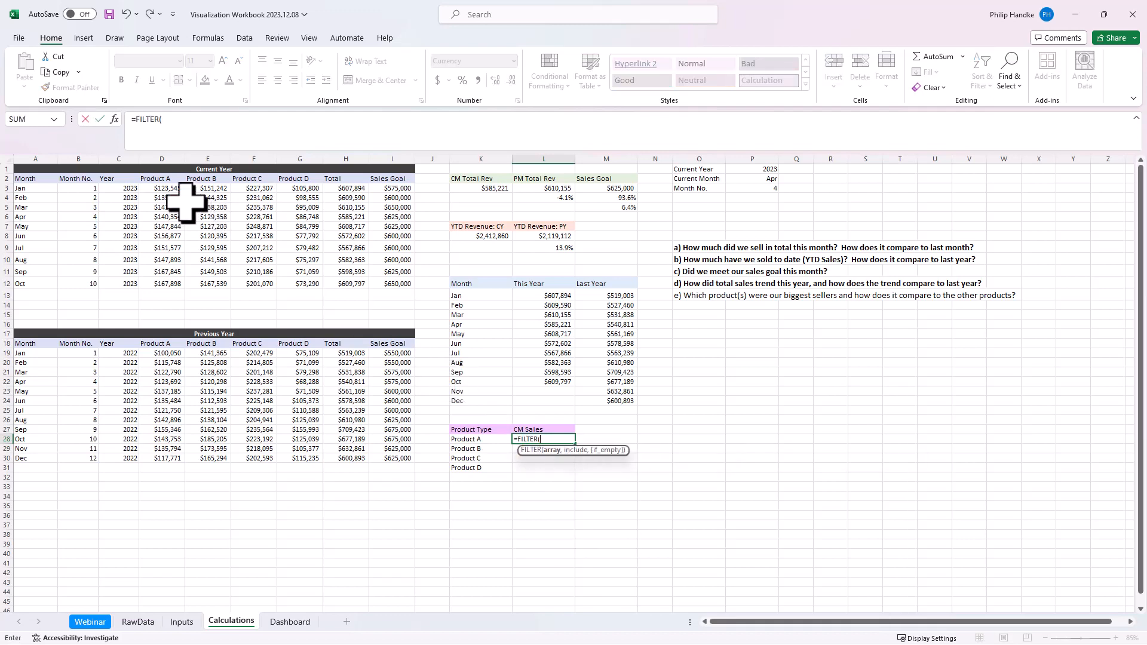
{"action": "left_click_drag", "start_coordinate": [166, 188], "coordinate": [311, 310]}
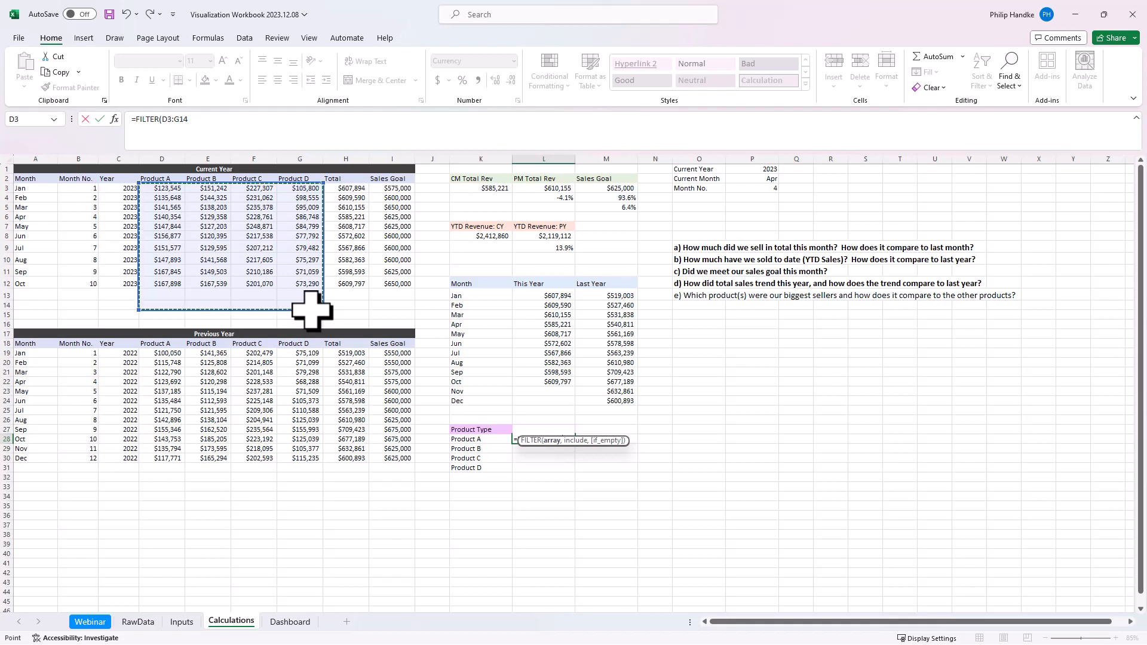
{"action": "type", "text": ","}
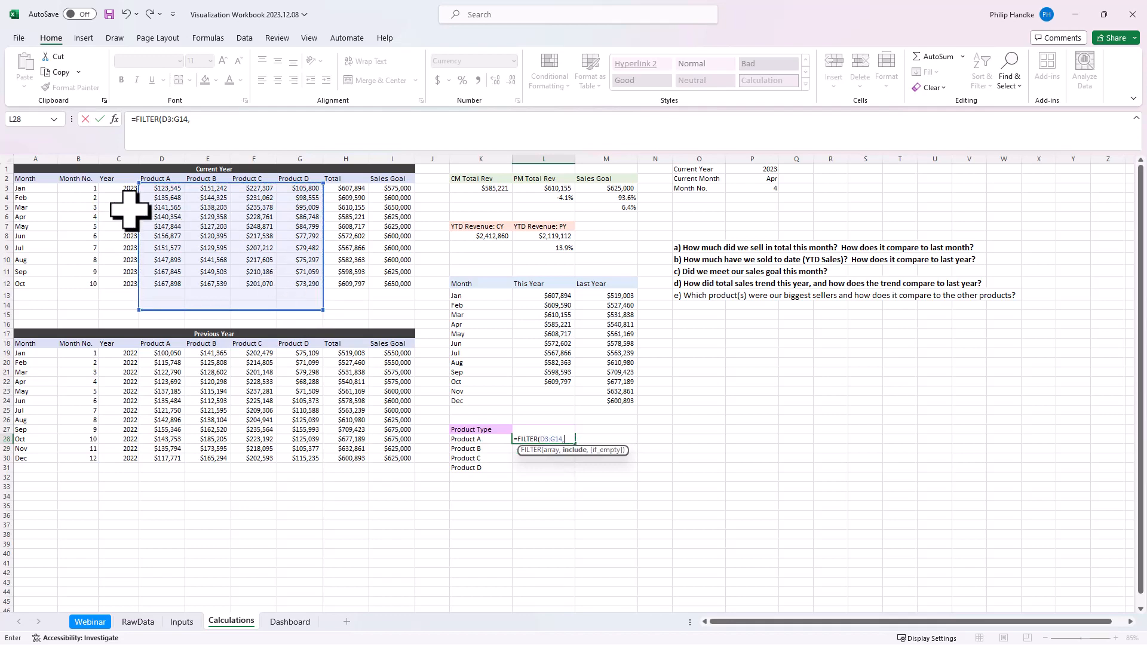
{"action": "left_click_drag", "start_coordinate": [85, 187], "coordinate": [76, 310]}
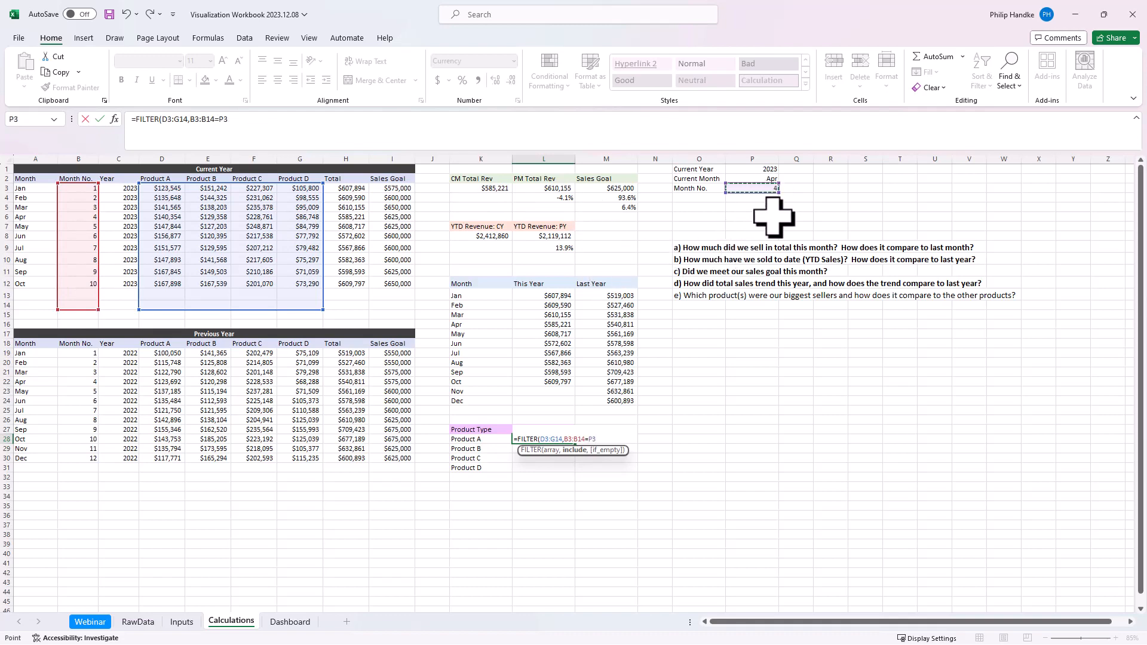
{"action": "type", "text": ")"}
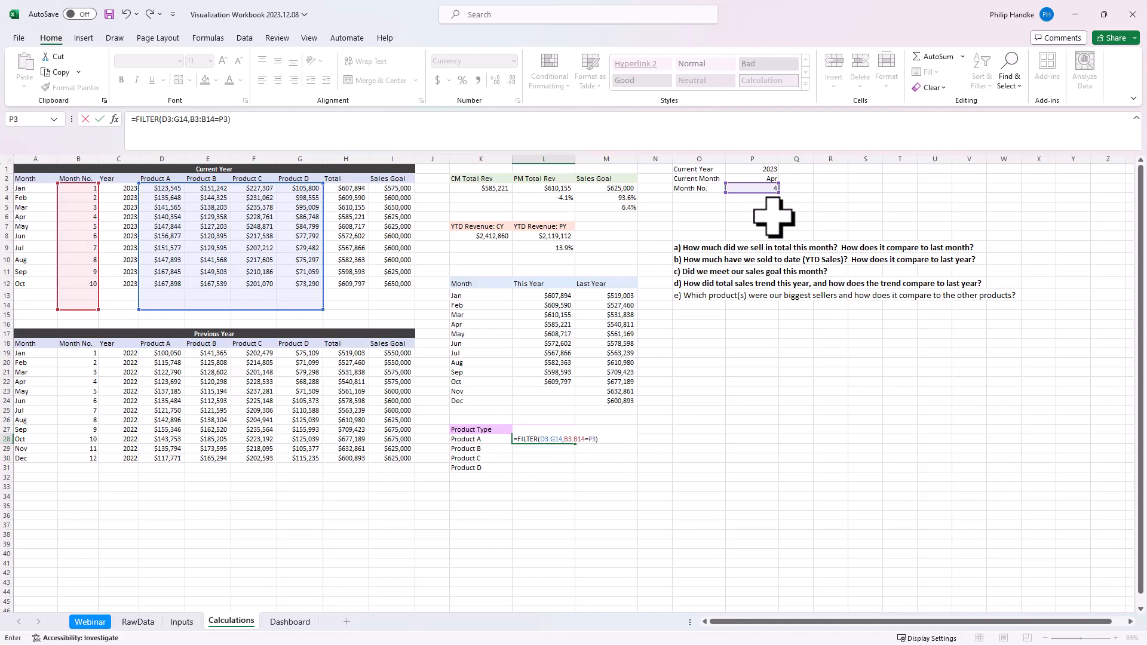
{"action": "key", "text": "Return"}
Step: Change the L28 formula to =TRANSPOSE(FILTER(D3:G14,B3:B14=P3)) so the sales run down beside the product names
{"action": "left_click", "coordinate": [554, 440]}
{"action": "left_click", "coordinate": [134, 120]}
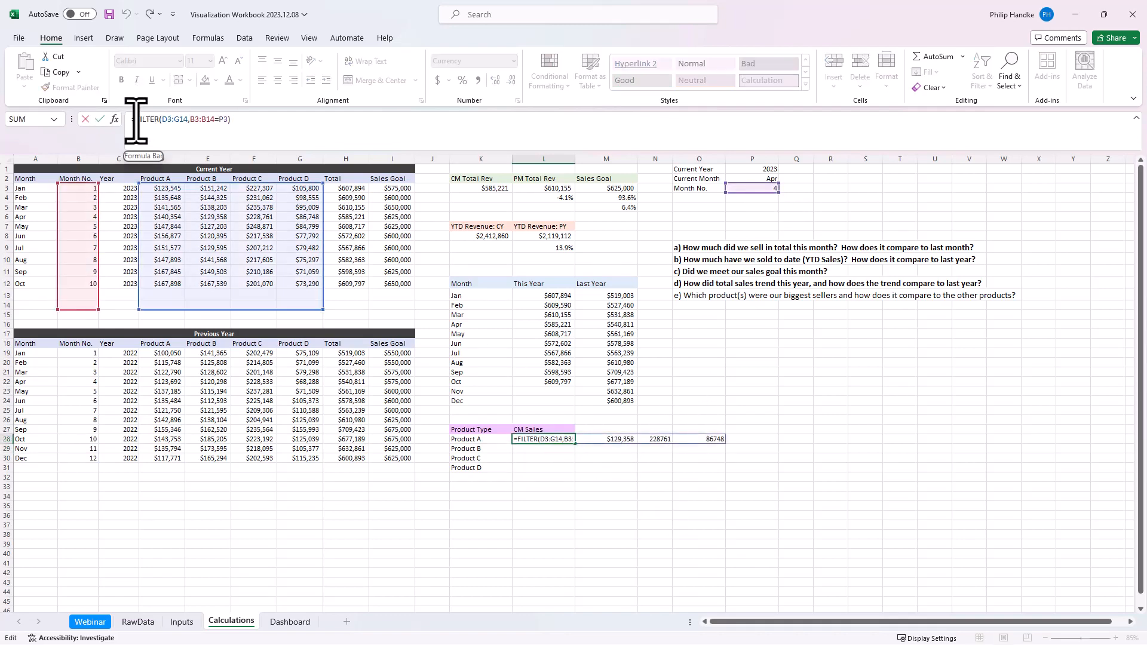
{"action": "type", "text": "TRANSPOSE("}
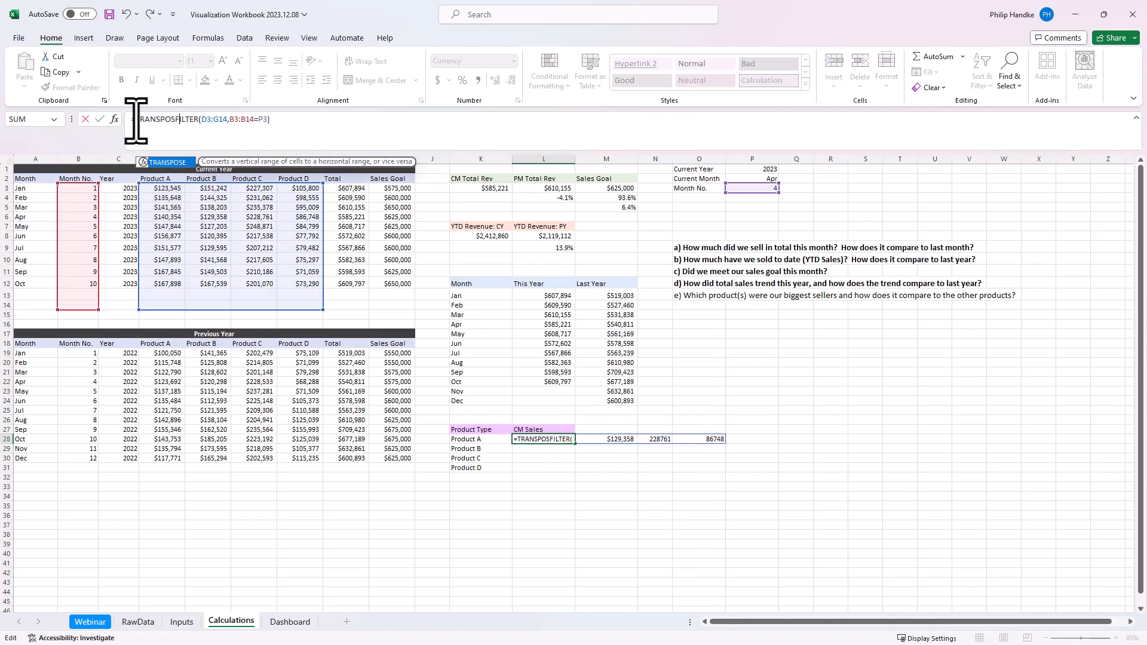
{"action": "key", "text": "Return"}
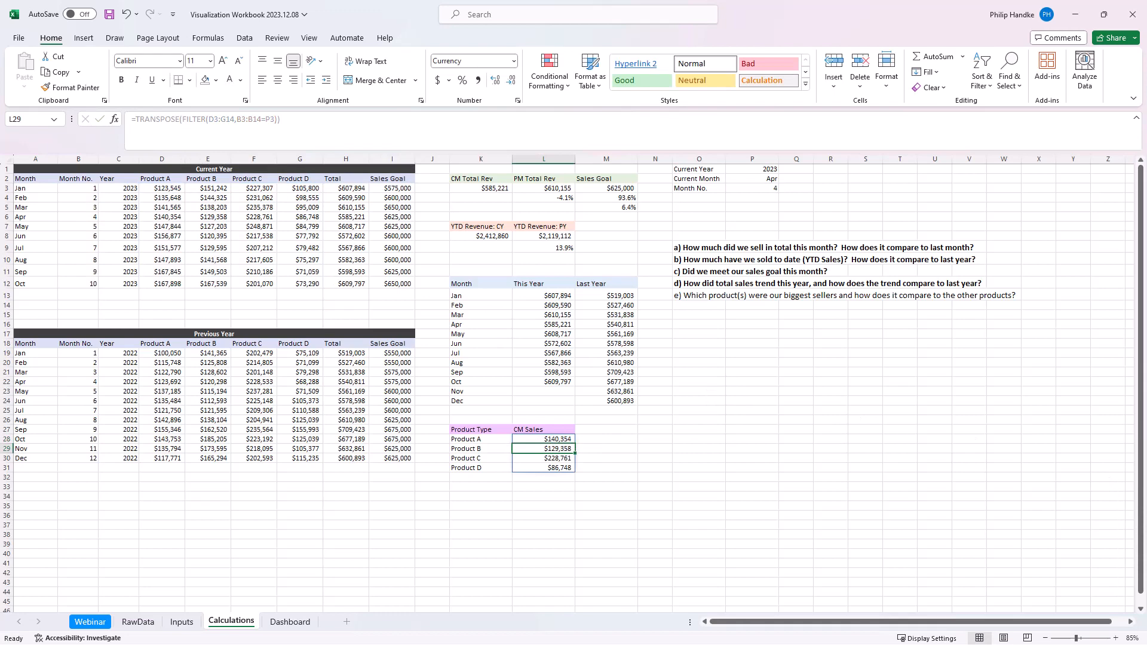
Step: Test the product sales table by setting the Current Month to Aug and the Current Year to 2022
{"action": "left_click", "coordinate": [754, 170]}
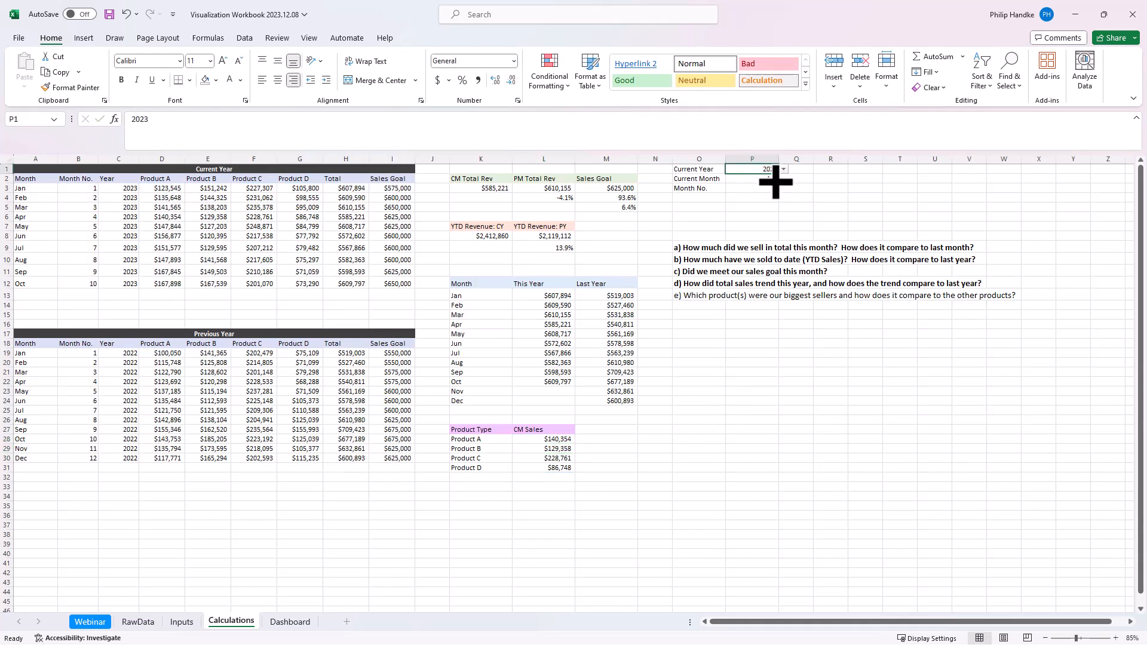
{"action": "left_click", "coordinate": [755, 179]}
{"action": "left_click", "coordinate": [783, 178]}
{"action": "left_click", "coordinate": [758, 253]}
{"action": "left_click", "coordinate": [764, 169]}
{"action": "left_click", "coordinate": [783, 169]}
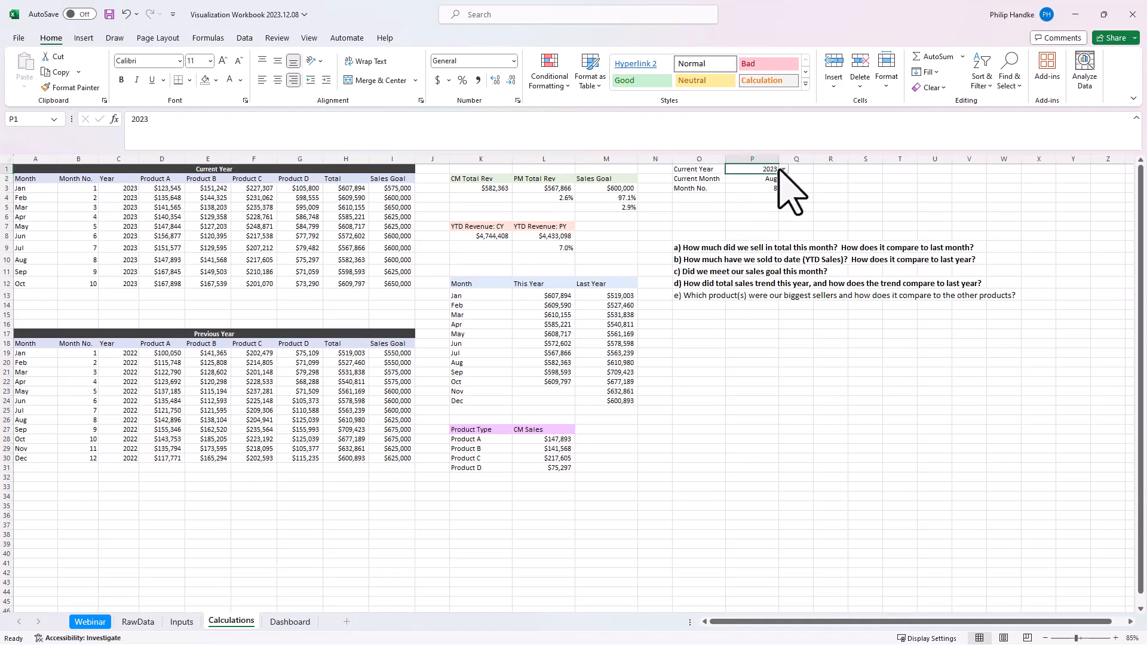
{"action": "left_click", "coordinate": [769, 190]}
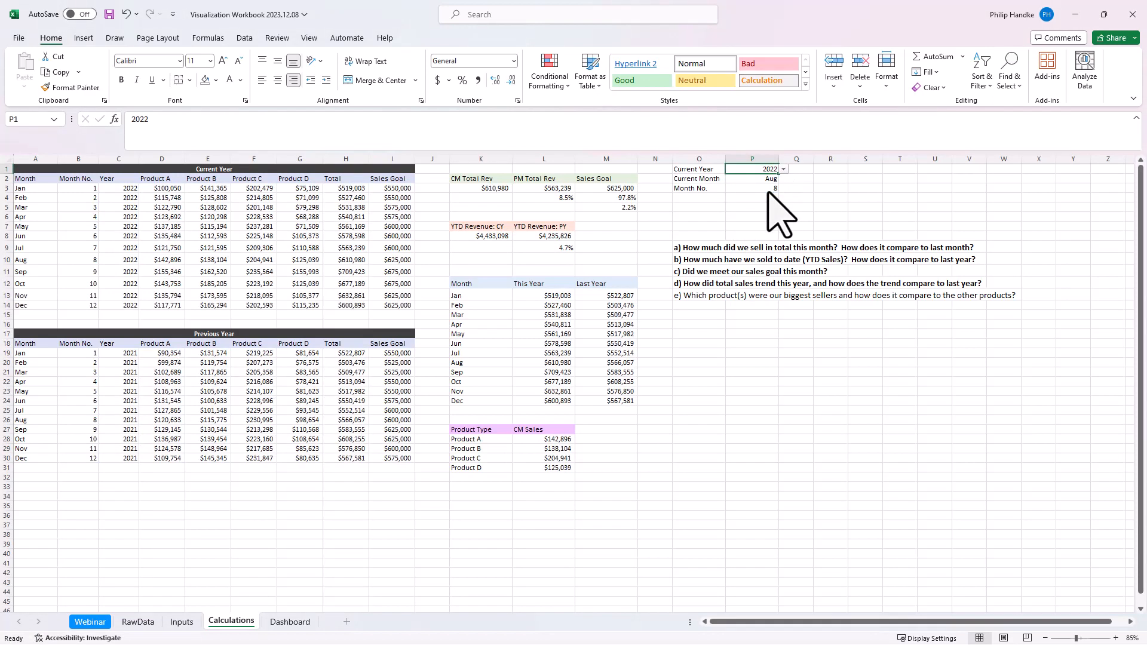
Step: Make question e) about the biggest-selling products in O13 bold to mark it as answered
{"action": "left_click", "coordinate": [678, 299]}
{"action": "key", "text": "ctrl+b"}
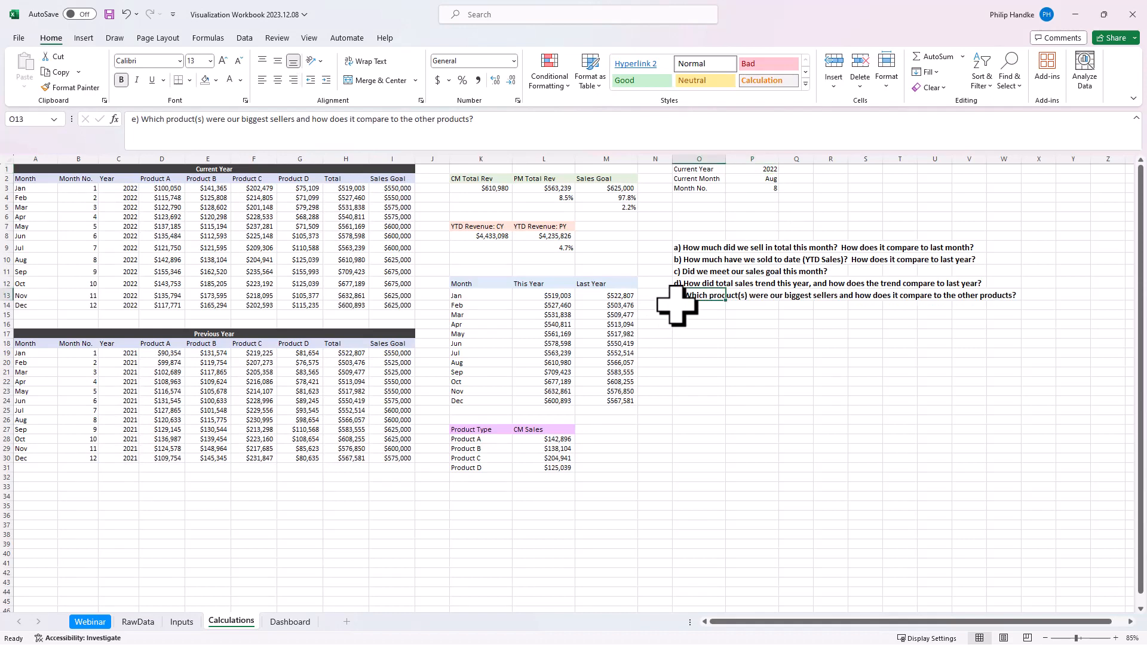
Step: Draw a text box inside the Sales This Month card on the Dashboard sheet, just below its title
{"action": "left_click", "coordinate": [293, 623]}
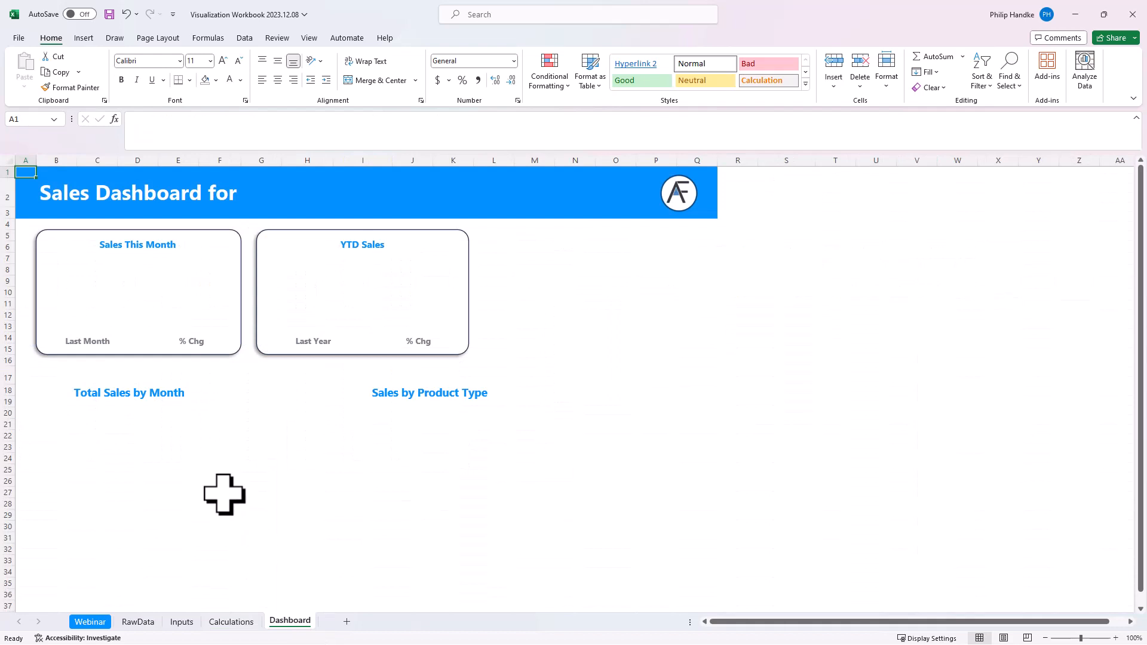
{"action": "left_click", "coordinate": [48, 190]}
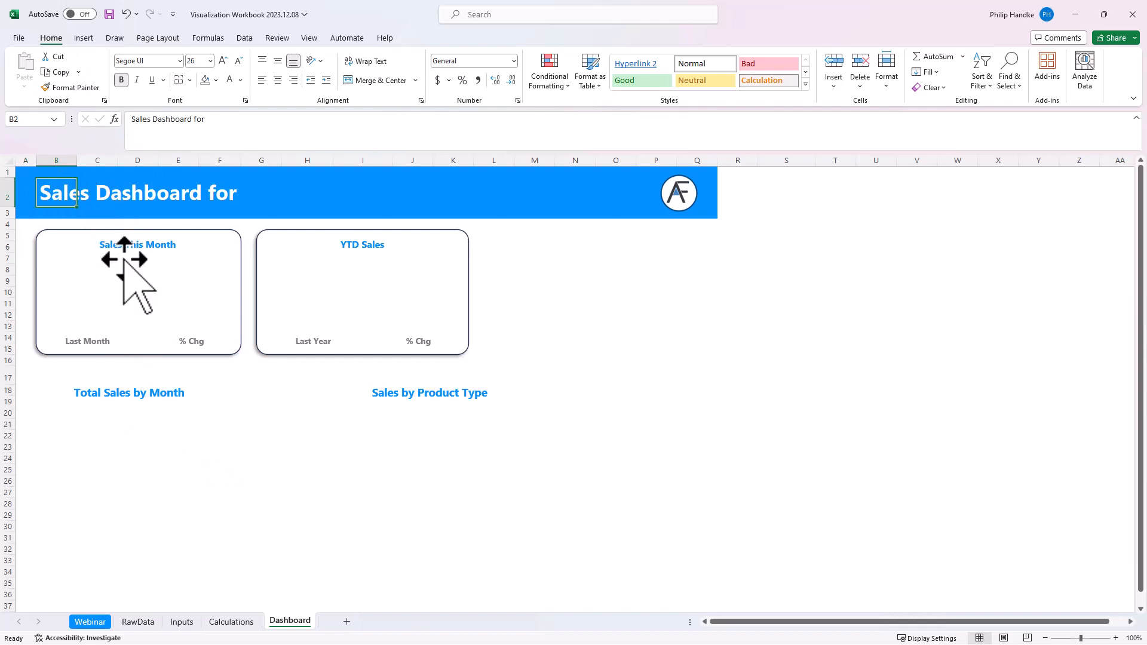
{"action": "left_click", "coordinate": [83, 37]}
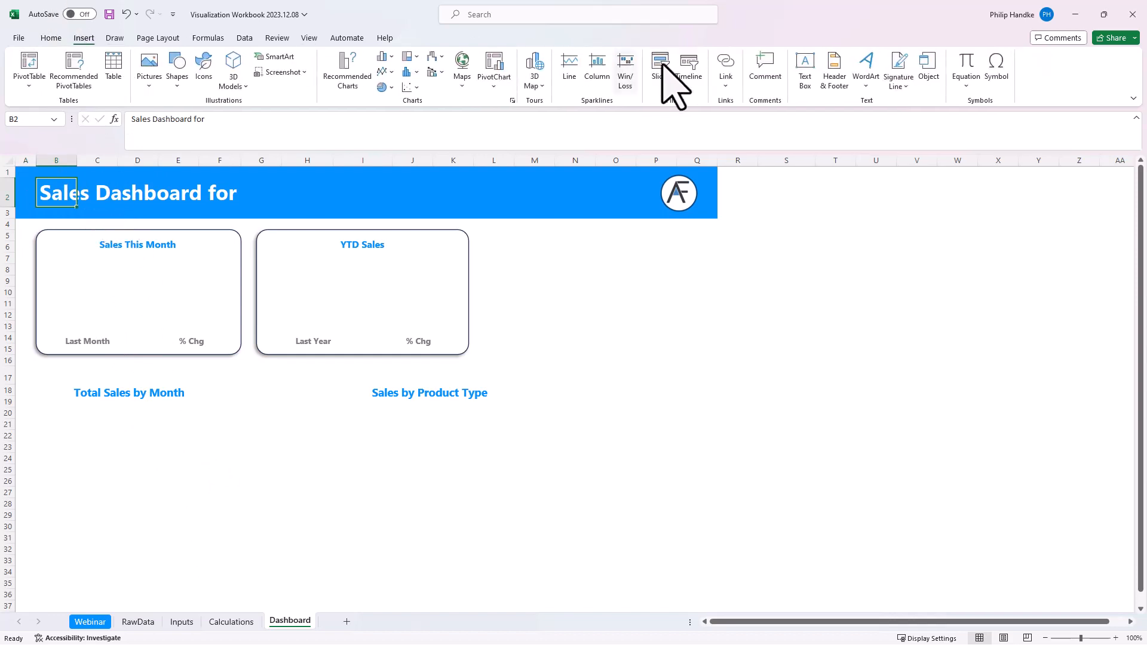
{"action": "left_click", "coordinate": [813, 67]}
{"action": "left_click_drag", "start_coordinate": [74, 255], "coordinate": [207, 298]}
Step: Link the new Sales This Month text box to the CM Total Rev value with =Calculations!K3
{"action": "left_click", "coordinate": [155, 128]}
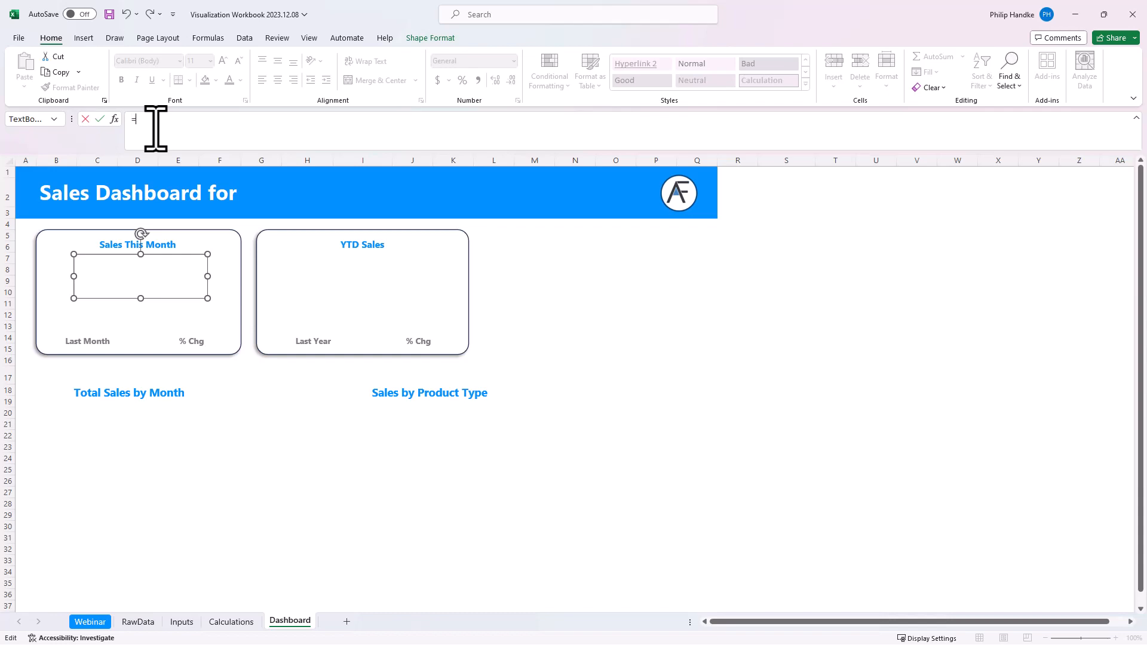
{"action": "type", "text": "="}
{"action": "left_click", "coordinate": [231, 622]}
{"action": "left_click", "coordinate": [478, 188]}
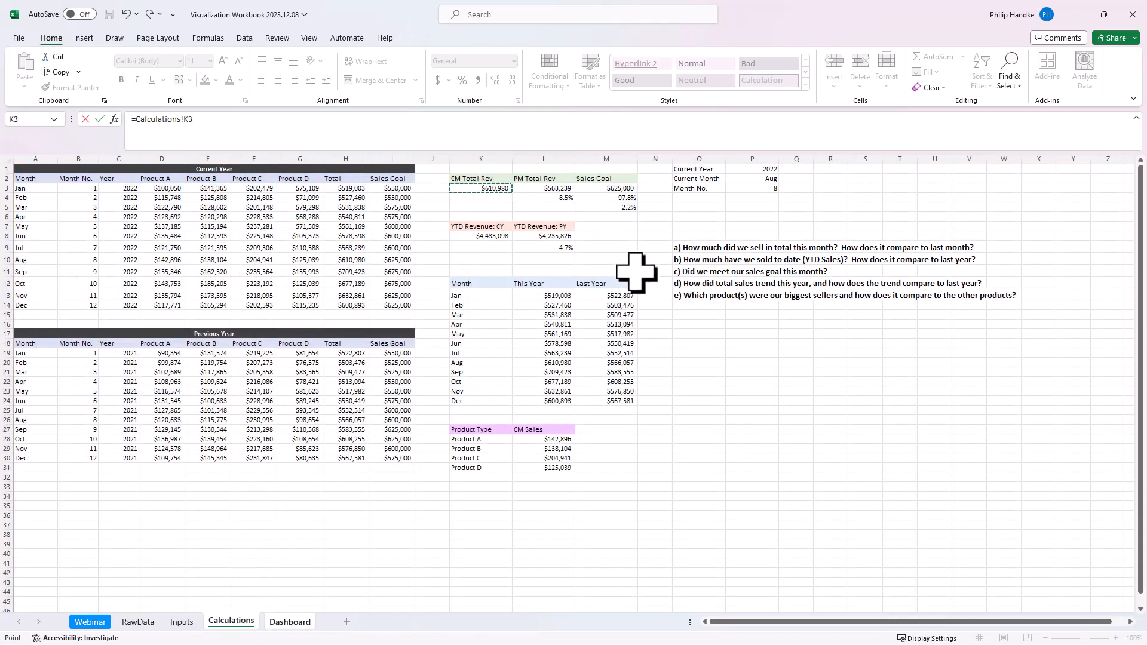
{"action": "key", "text": "Return"}
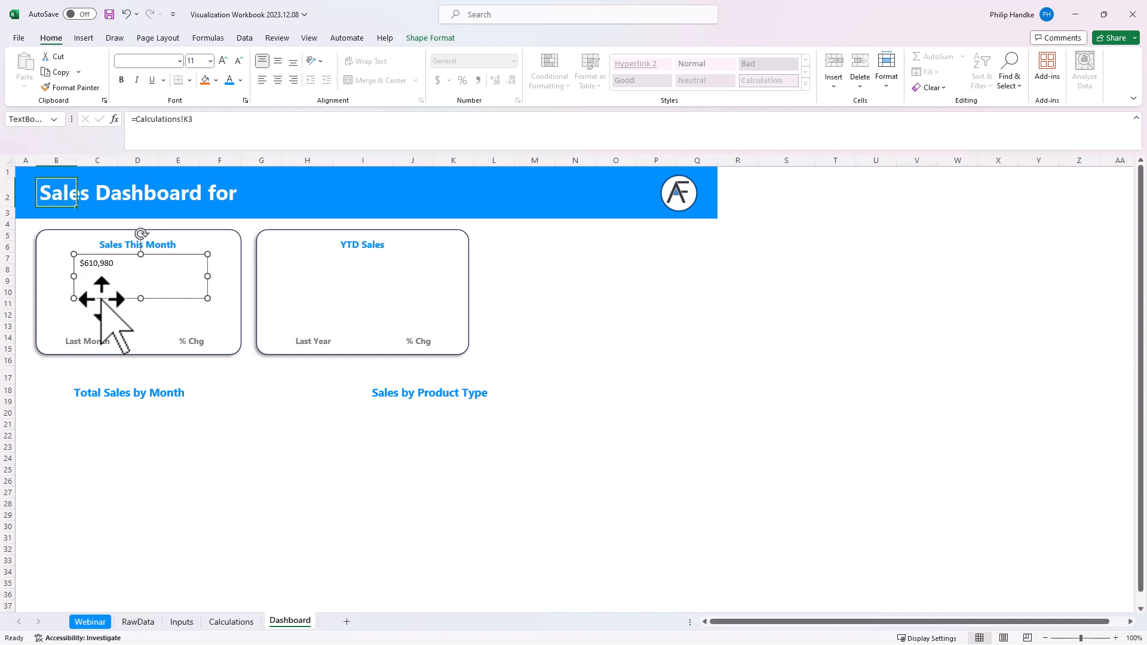
Step: Place a smaller copy of the text box above the Last Month label and link it to =Calculations!L3
{"action": "left_click_drag", "start_coordinate": [100, 299], "coordinate": [103, 330]}
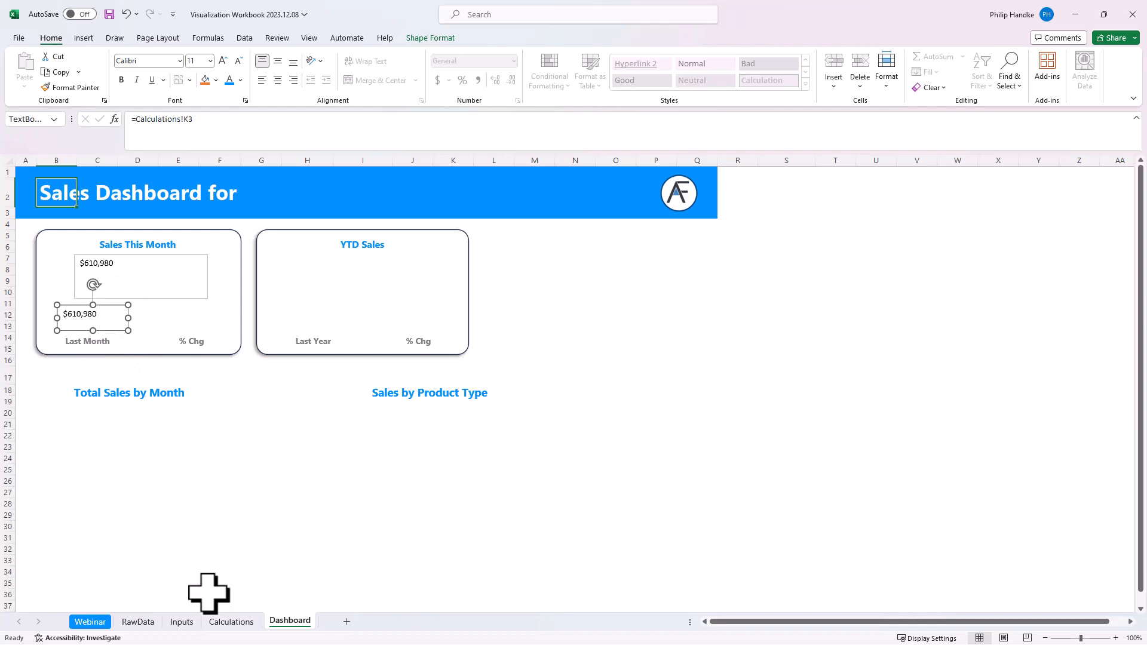
{"action": "left_click", "coordinate": [228, 622]}
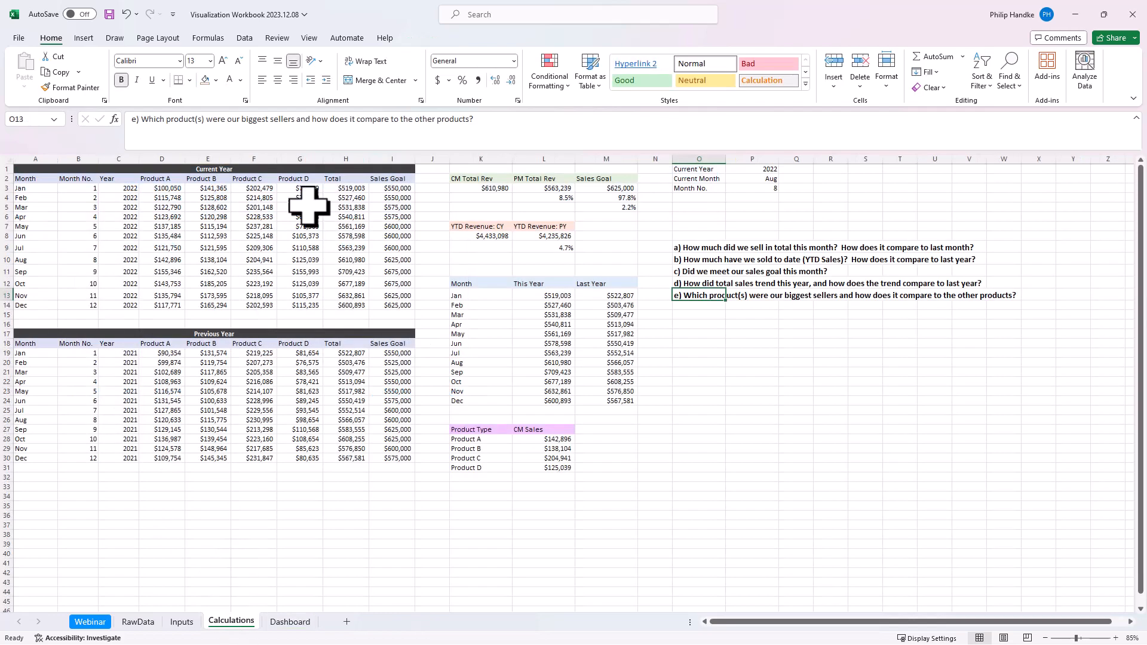
{"action": "left_click", "coordinate": [534, 188]}
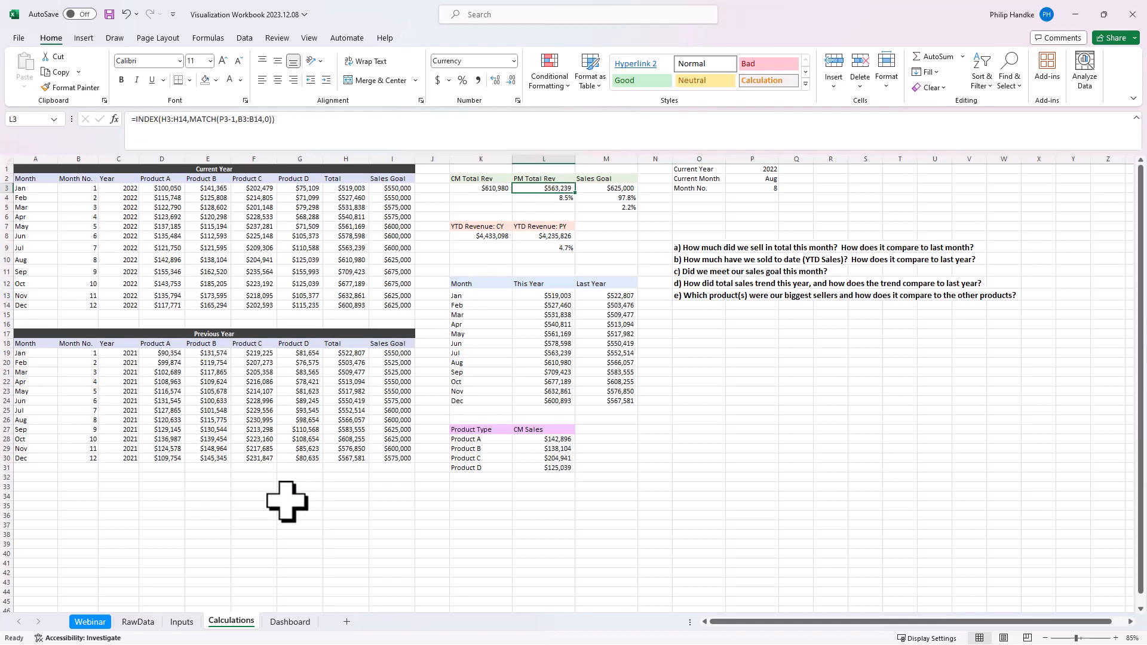
{"action": "left_click", "coordinate": [289, 622]}
{"action": "left_click", "coordinate": [202, 122]}
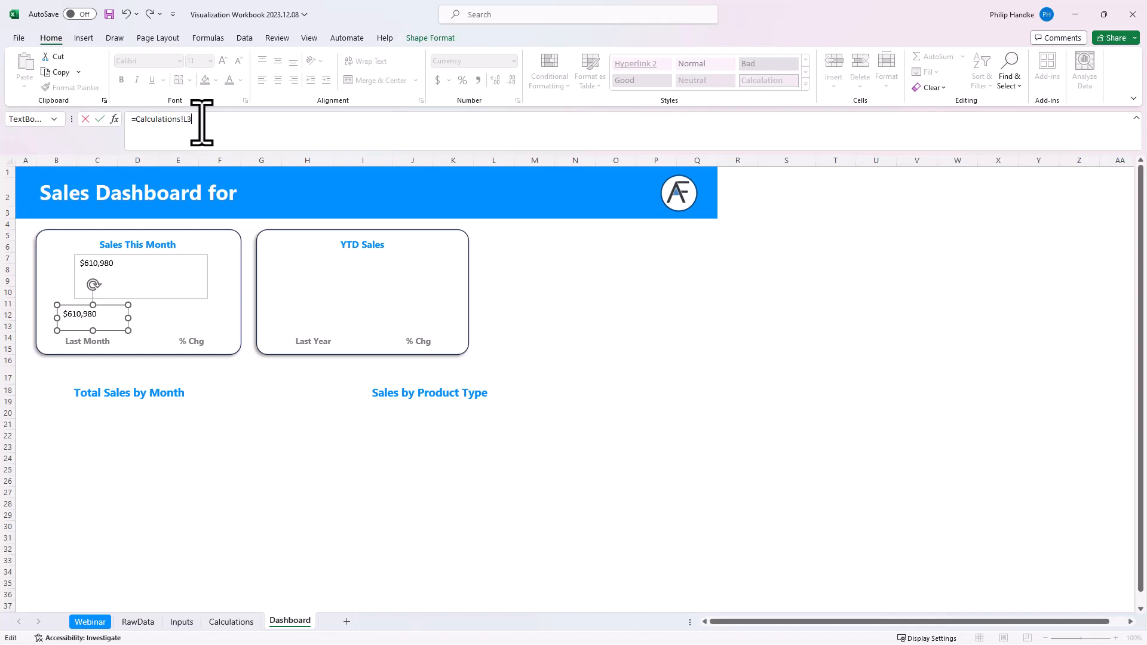
{"action": "key", "text": "Return"}
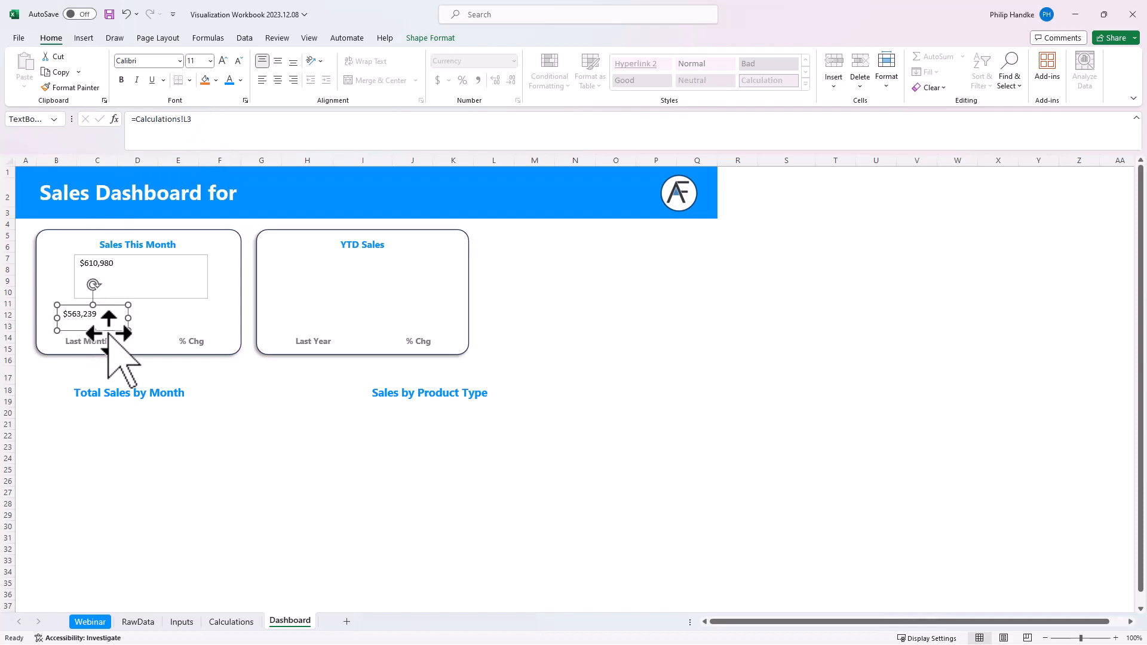
Step: Copy the Last Month value box to above the % Chg label and link the copy to =Calculations!L4
{"action": "left_click_drag", "start_coordinate": [110, 330], "coordinate": [214, 330]}
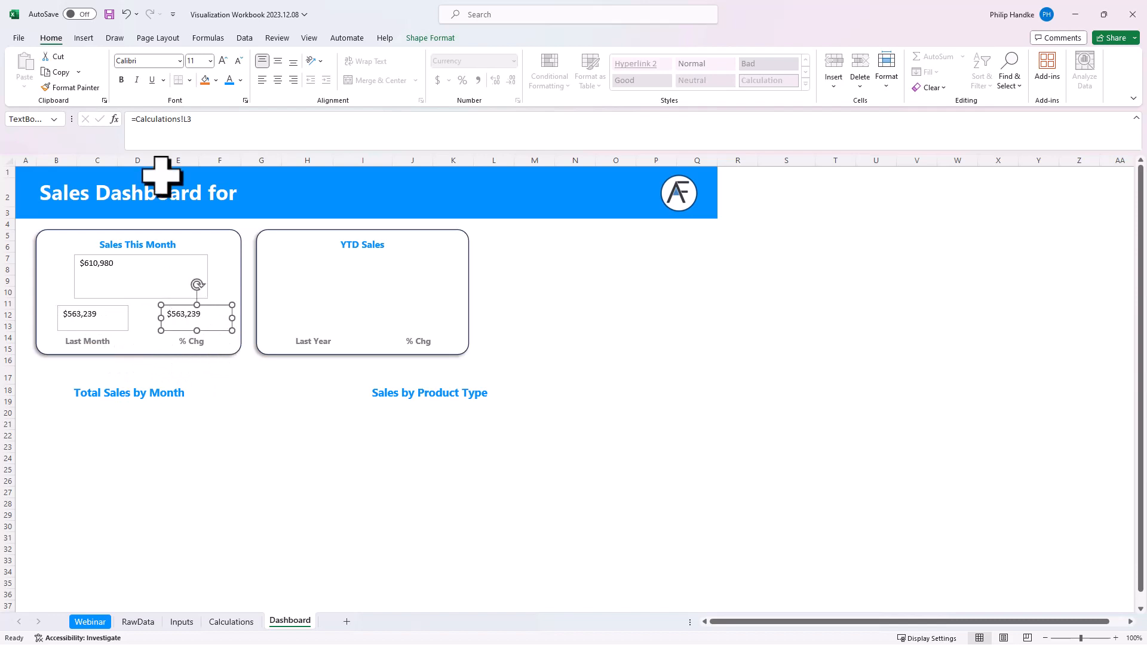
{"action": "left_click", "coordinate": [200, 121]}
{"action": "key", "text": "Return"}
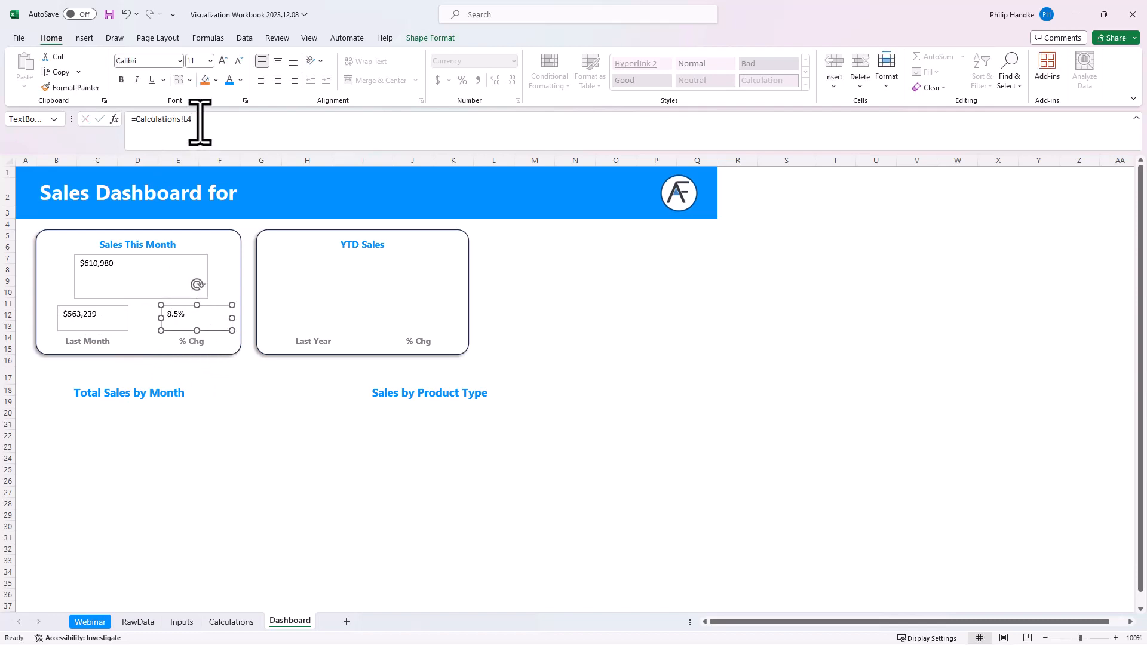
Step: Format the Sales This Month value as 36 pt bold blue text, center it both ways, and reposition its box slightly
{"action": "left_click", "coordinate": [133, 266]}
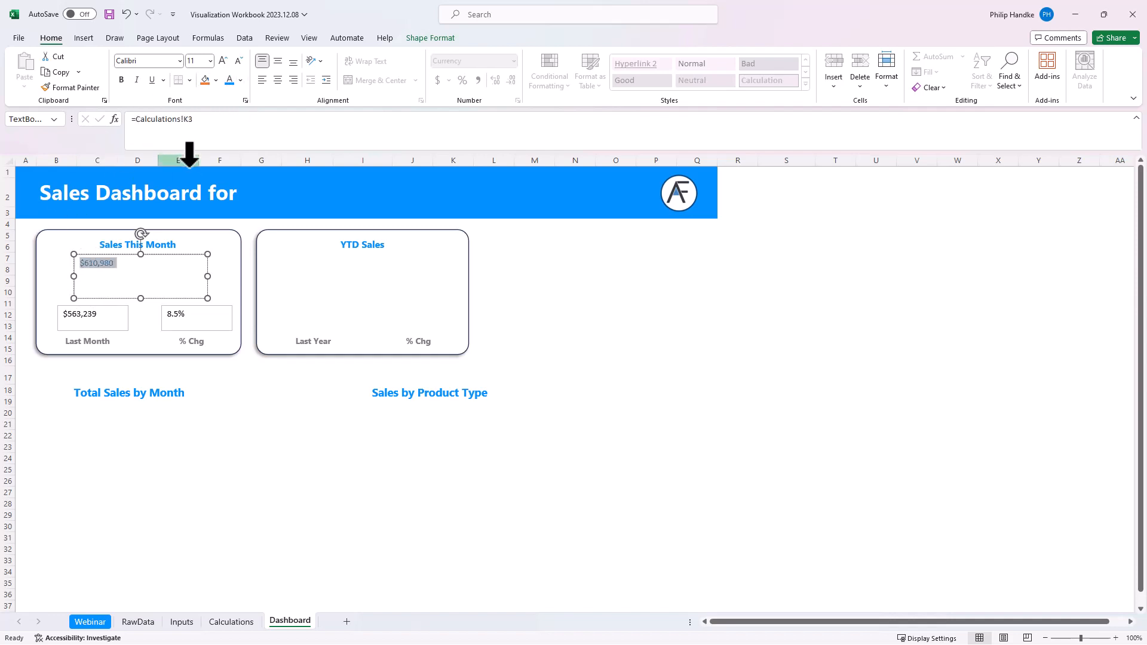
{"action": "left_click", "coordinate": [121, 79]}
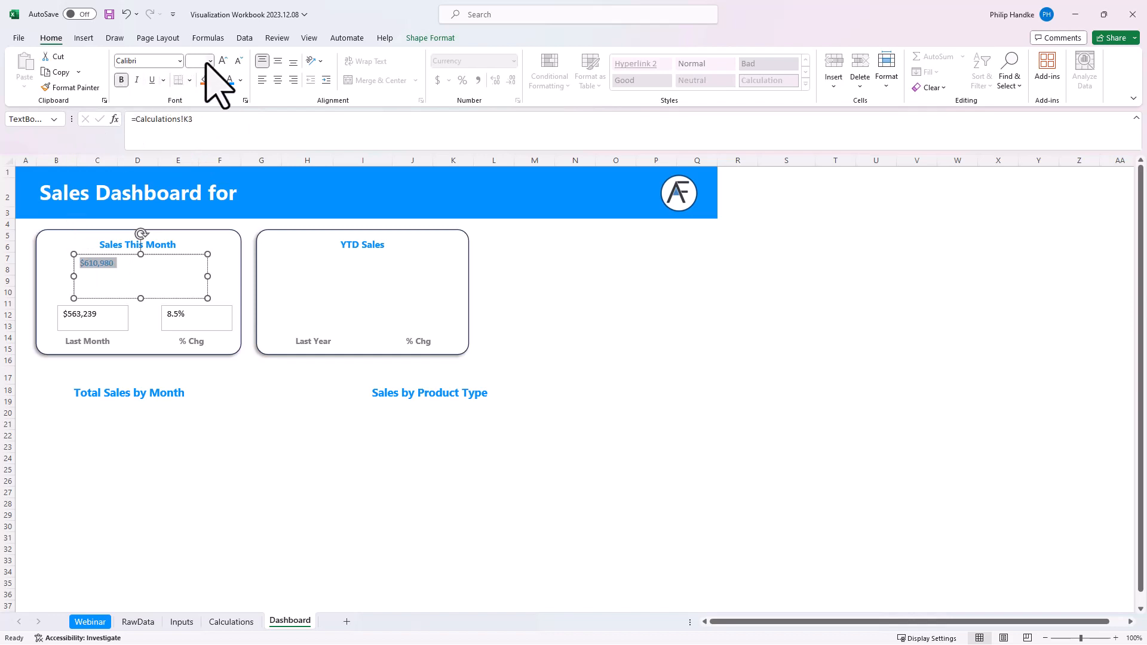
{"action": "key", "text": "Return"}
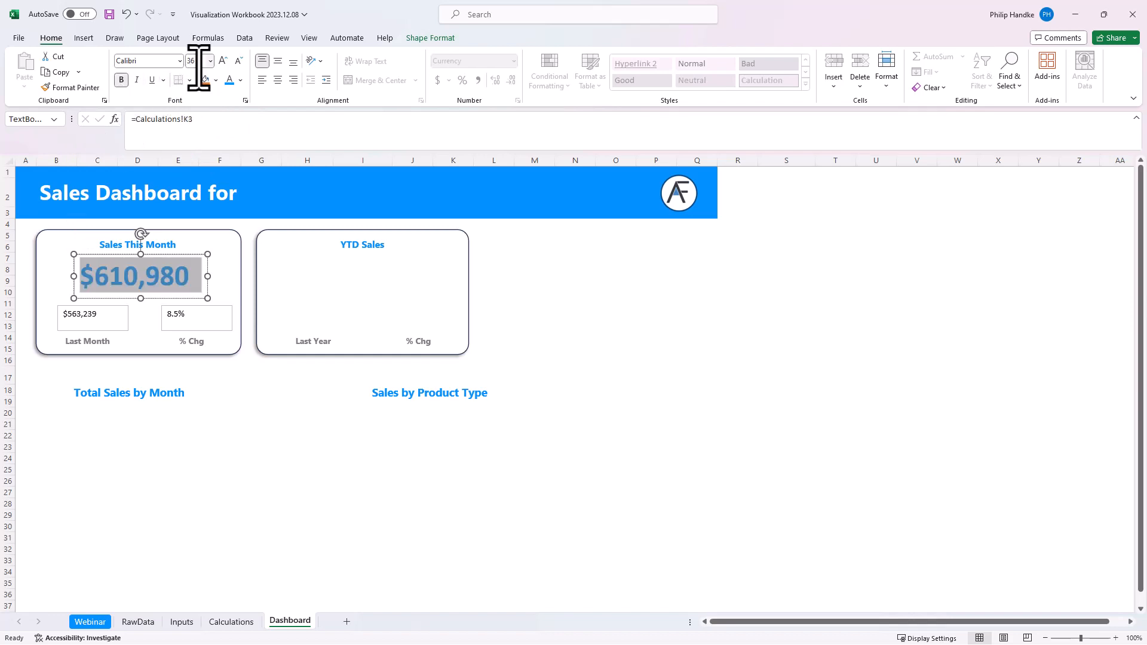
{"action": "left_click", "coordinate": [277, 80]}
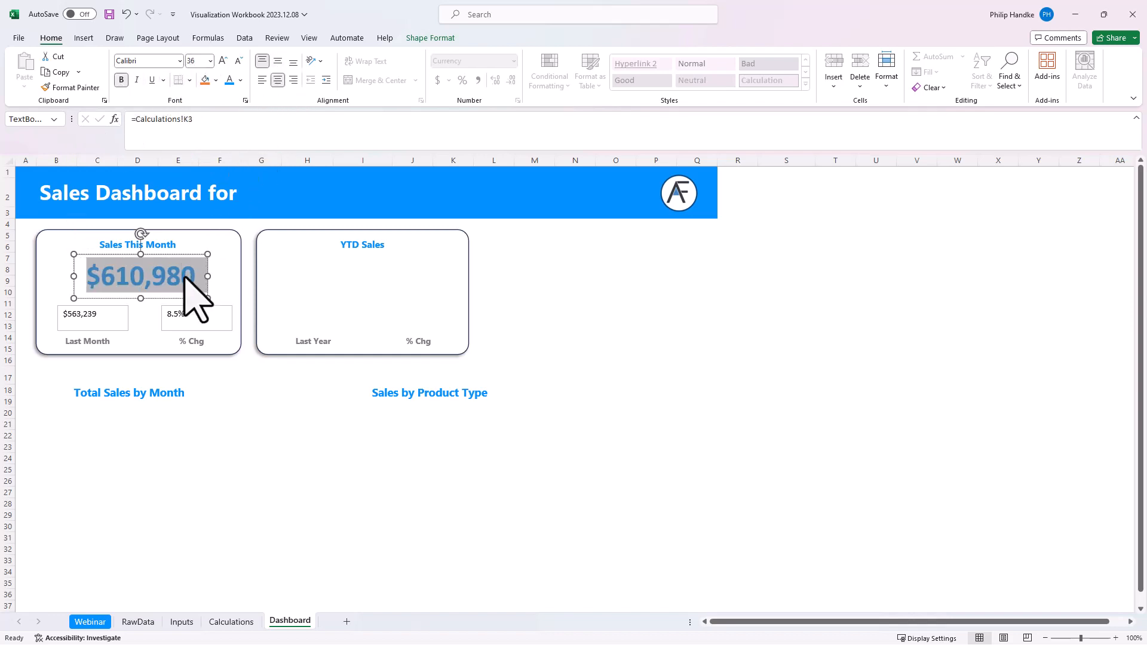
{"action": "left_click", "coordinate": [278, 61]}
{"action": "left_click_drag", "start_coordinate": [193, 254], "coordinate": [191, 254]}
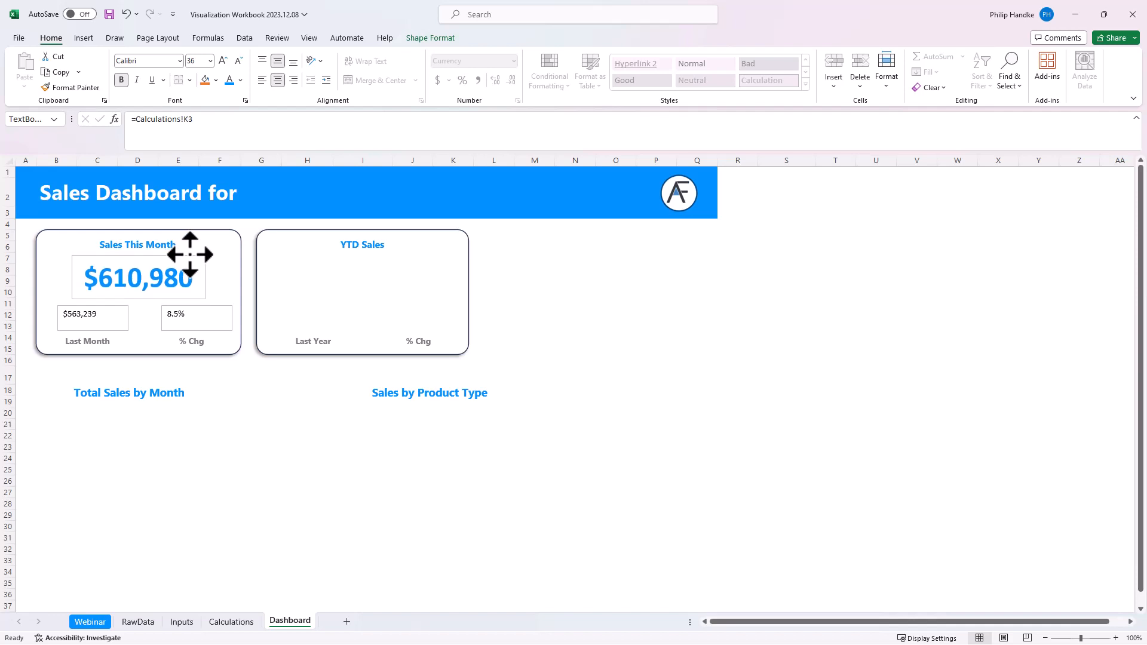
Step: Set the Last Month value to 20 pt gray text and resize its box so the amount fits on one line
{"action": "left_click", "coordinate": [98, 312]}
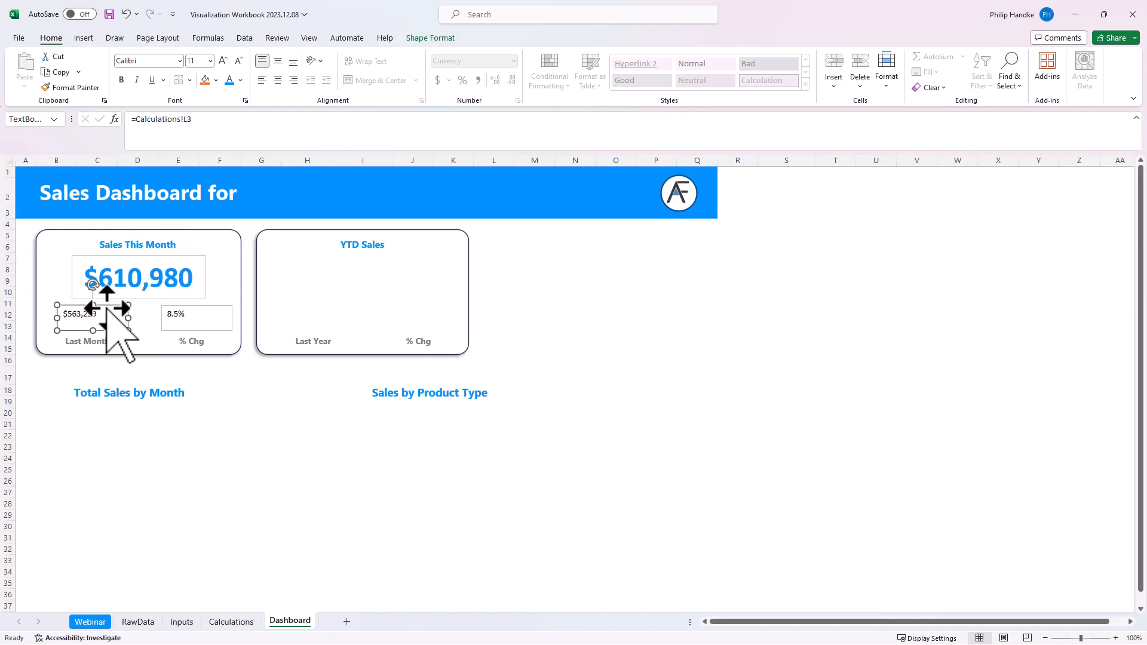
{"action": "left_click_drag", "start_coordinate": [126, 318], "coordinate": [110, 316]}
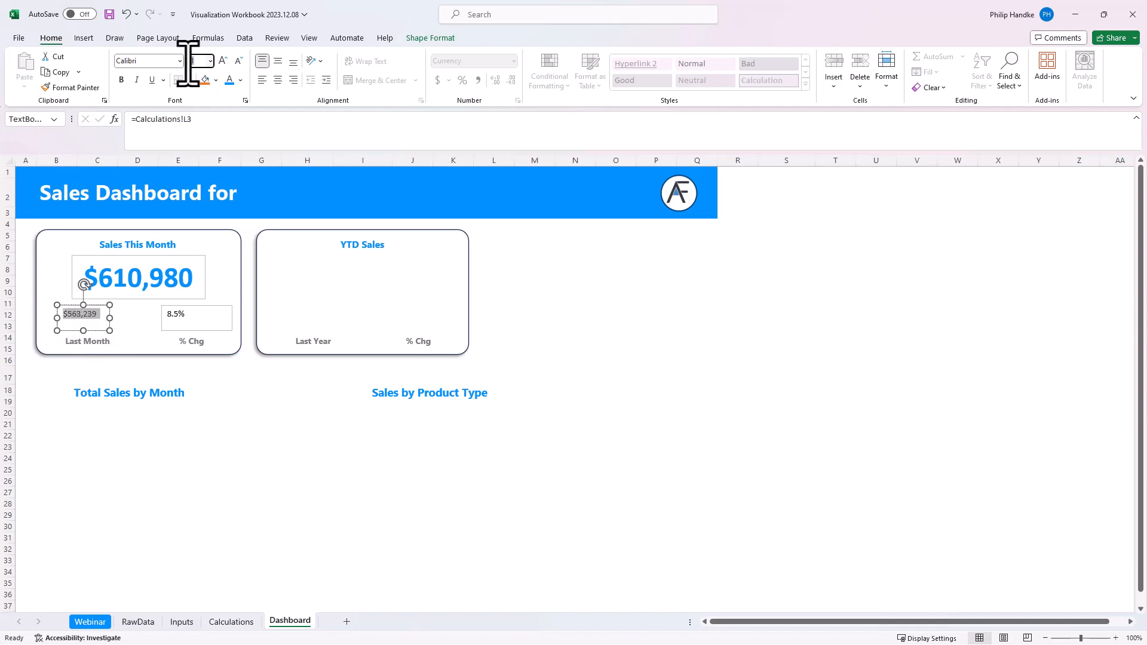
{"action": "left_click", "coordinate": [240, 80]}
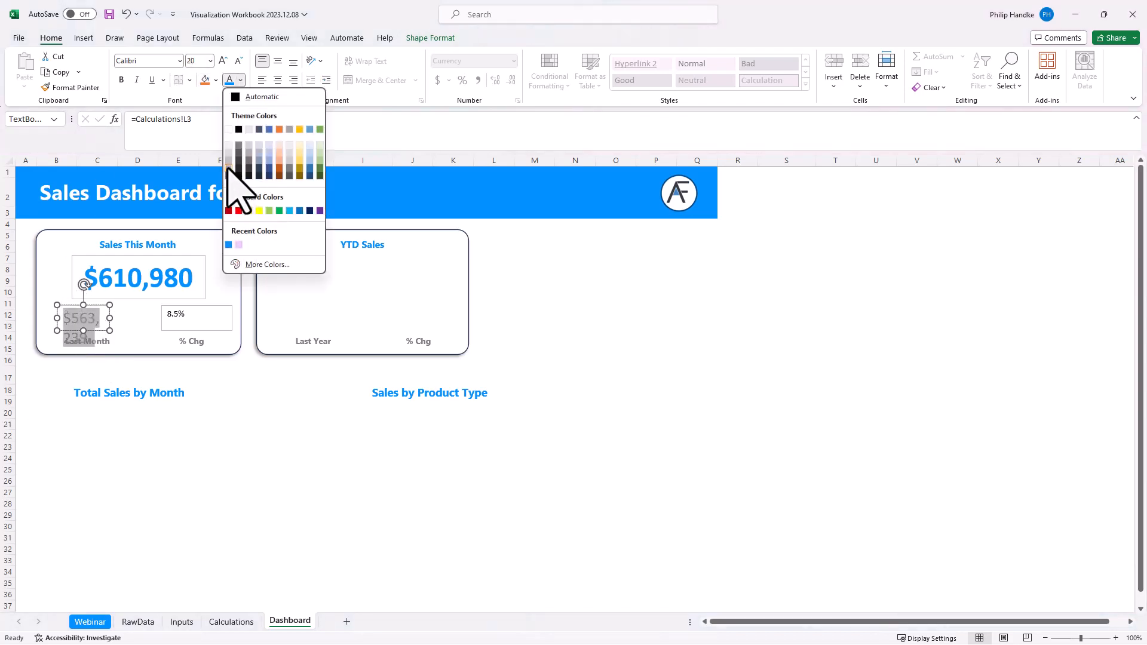
{"action": "left_click", "coordinate": [239, 145]}
{"action": "left_click", "coordinate": [125, 318]}
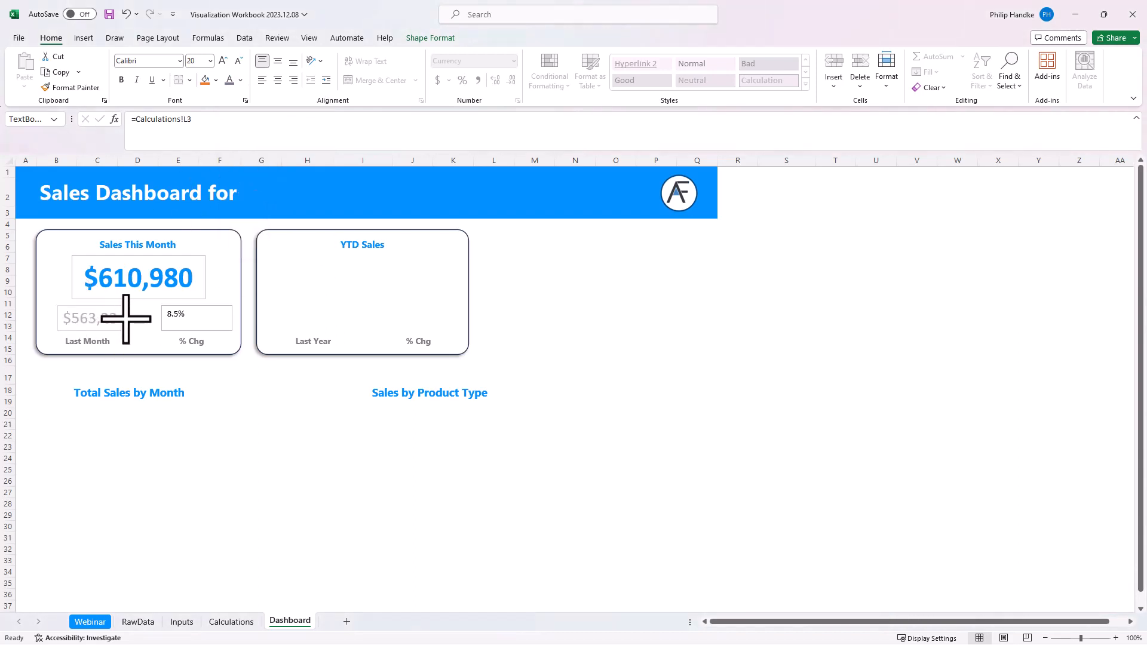
{"action": "left_click_drag", "start_coordinate": [124, 329], "coordinate": [120, 330]}
Step: Format the % Chg value in the Sales This Month card as 20 pt bold gray text
{"action": "left_click", "coordinate": [180, 316]}
{"action": "left_click", "coordinate": [166, 317]}
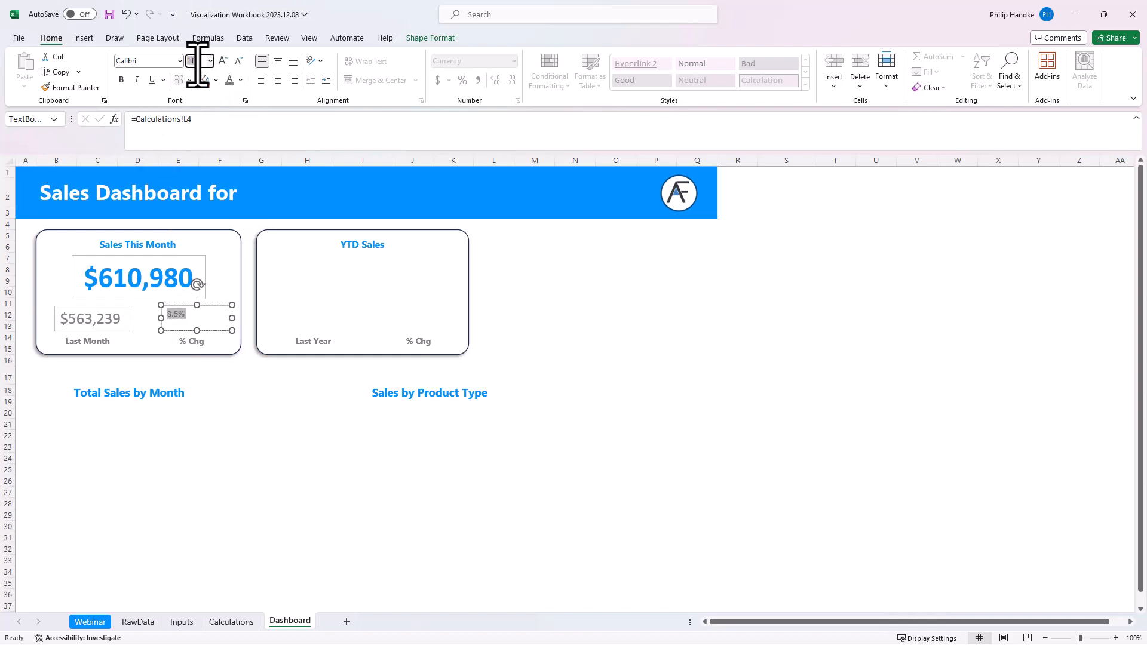
{"action": "left_click", "coordinate": [121, 80]}
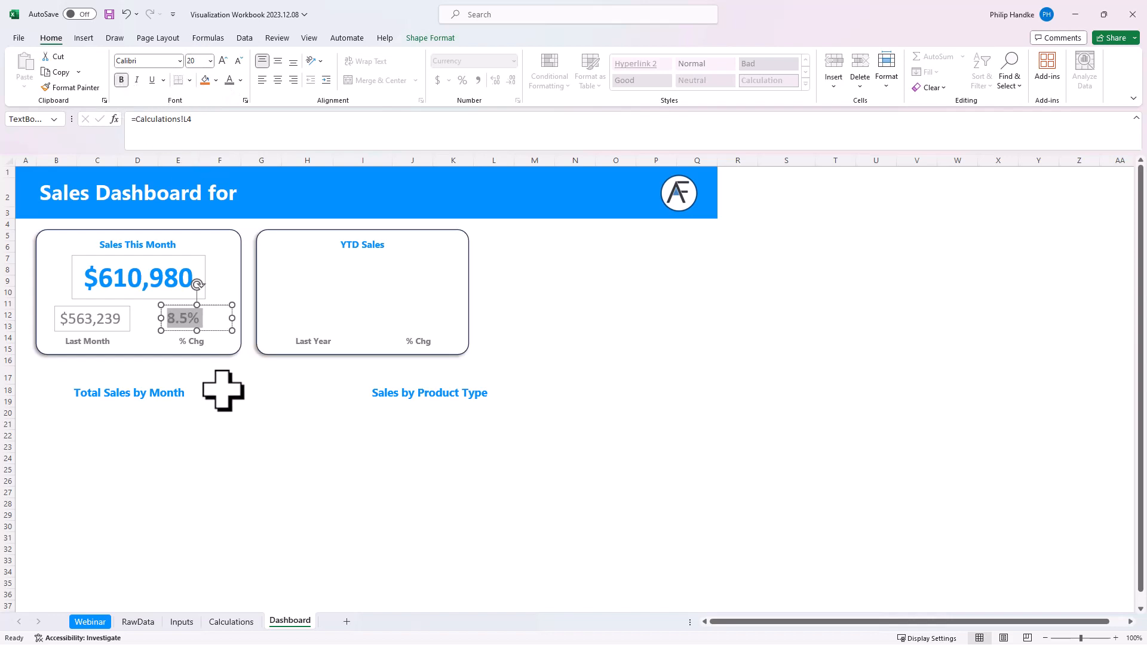
Step: Bold the Last Month value and center both the Last Month and % Chg values horizontally in their boxes
{"action": "left_click", "coordinate": [95, 343]}
{"action": "left_click", "coordinate": [65, 321]}
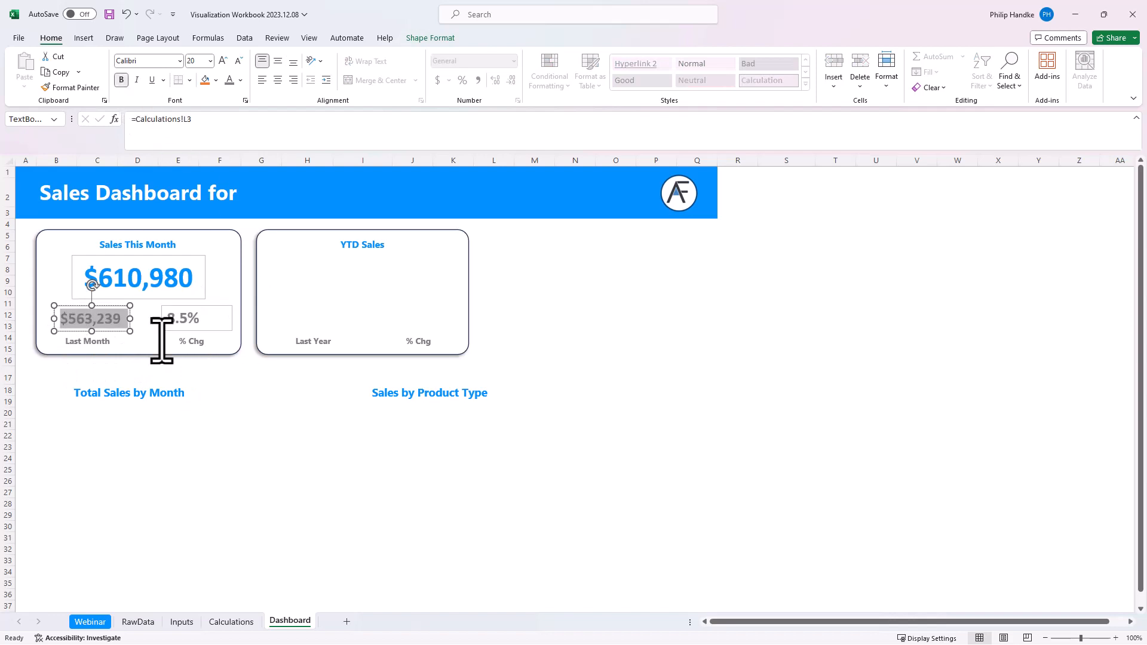
{"action": "left_click", "coordinate": [205, 301]}
{"action": "left_click", "coordinate": [194, 315]}
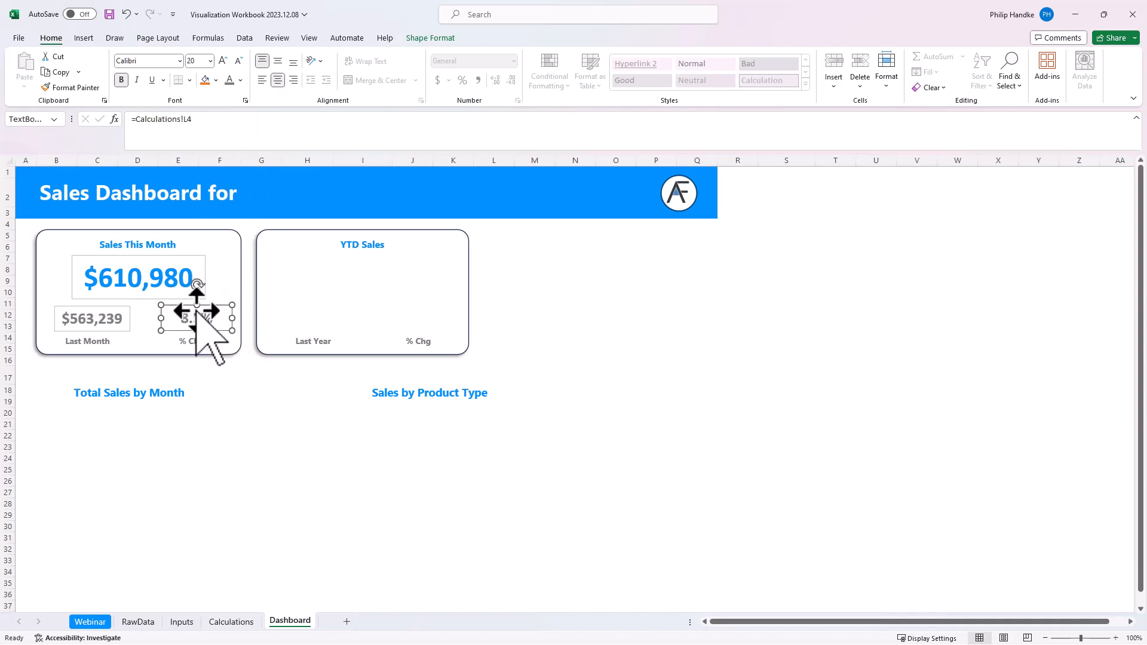
Step: Align the Last Month and % Chg value boxes by their middles and nudge both down slightly toward their labels
{"action": "left_click", "coordinate": [139, 314]}
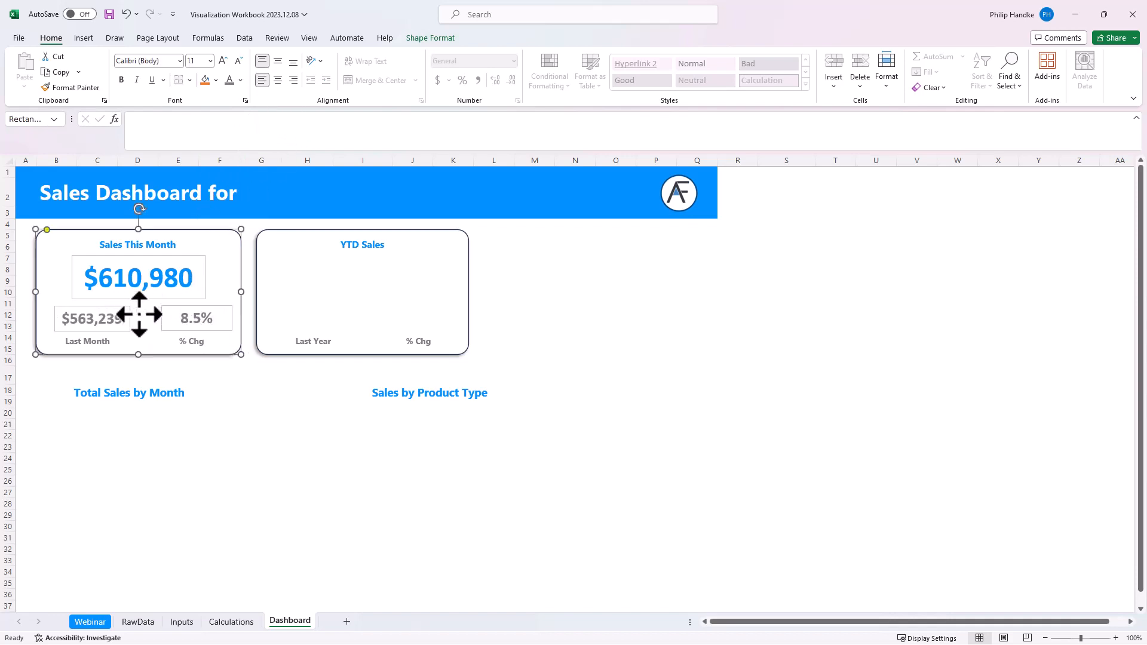
{"action": "left_click", "coordinate": [107, 308]}
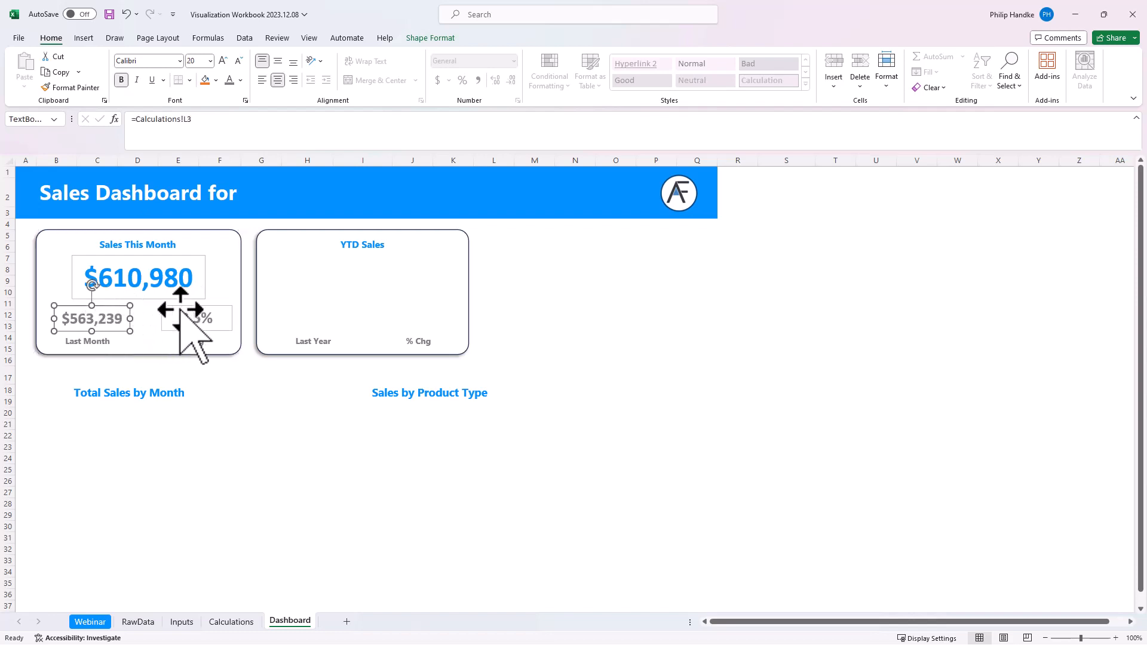
{"action": "left_click", "coordinate": [181, 309]}
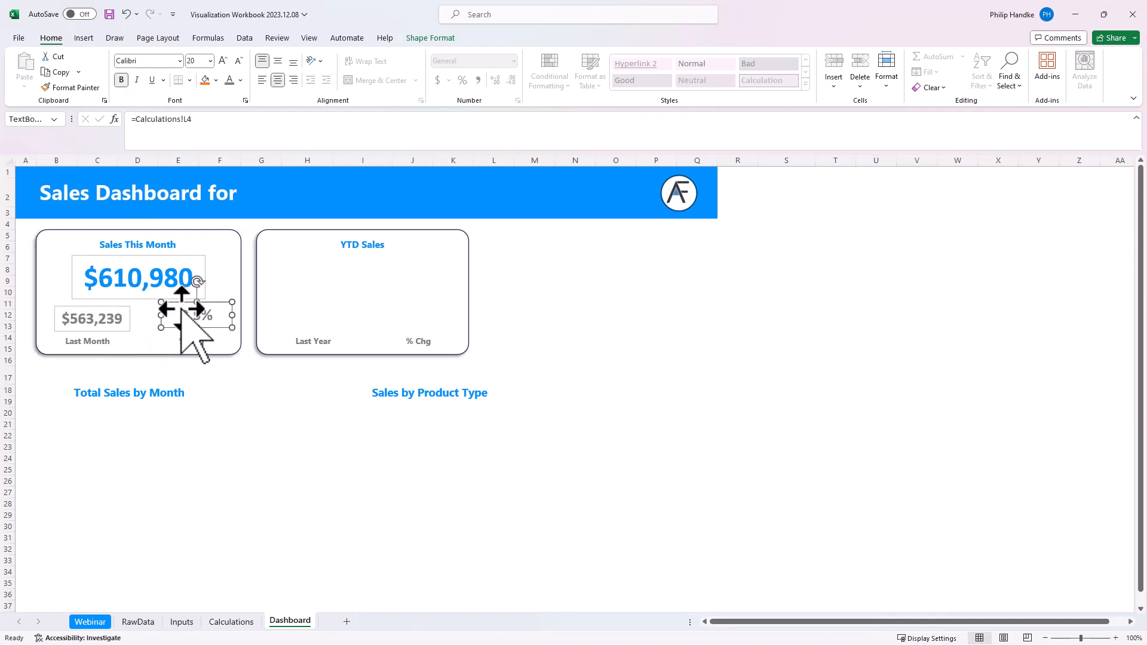
{"action": "left_click", "coordinate": [113, 303]}
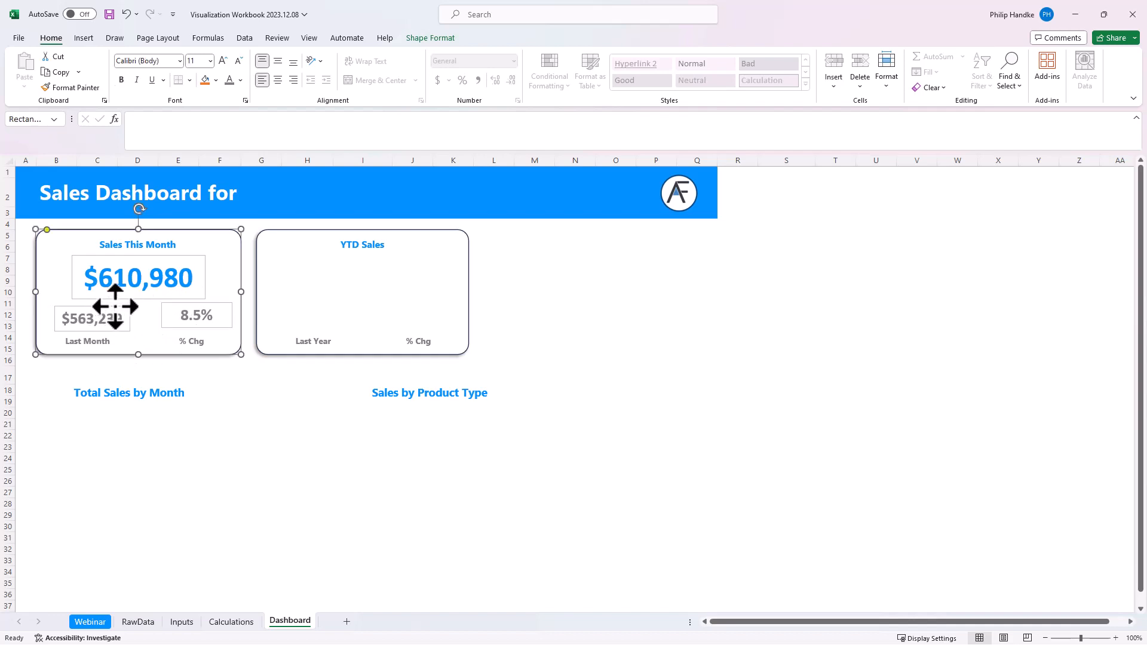
{"action": "left_click", "coordinate": [102, 320]}
{"action": "left_click", "coordinate": [186, 317], "text": "ctrl"}
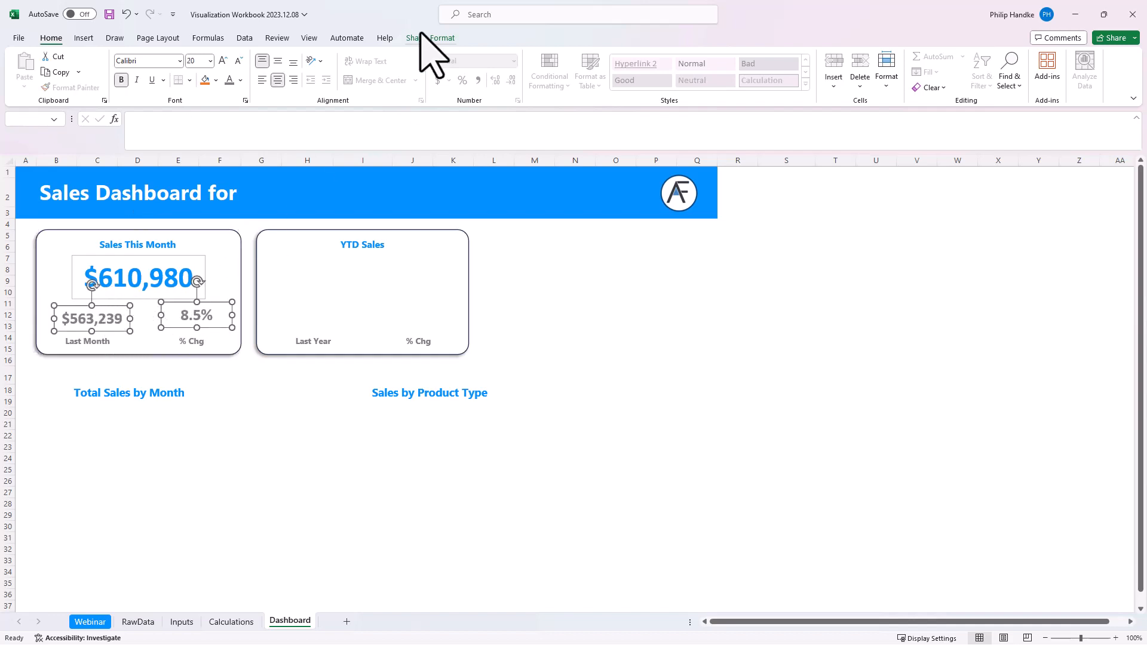
{"action": "left_click", "coordinate": [421, 40]}
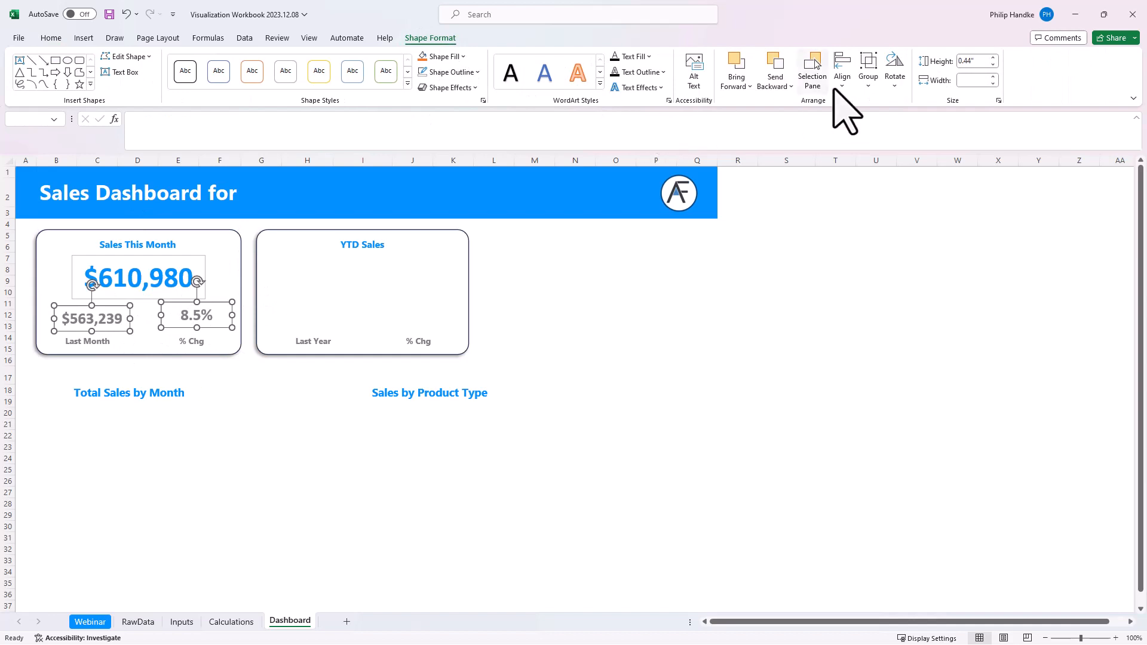
{"action": "left_click", "coordinate": [844, 70]}
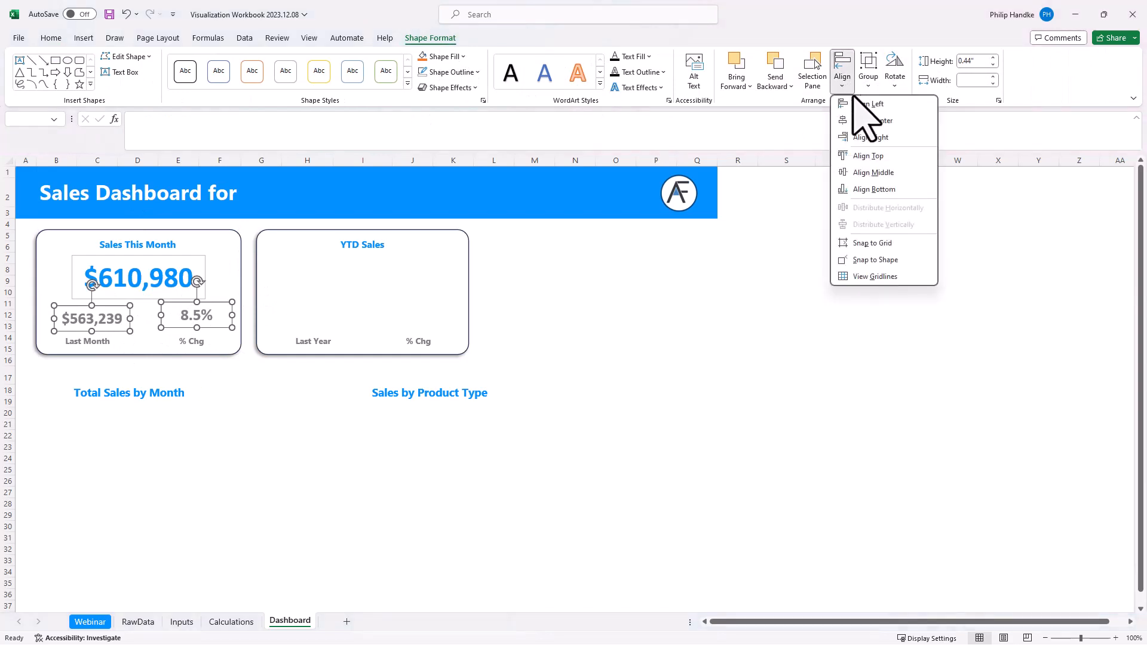
{"action": "left_click", "coordinate": [873, 173]}
{"action": "key", "text": "Down"}
{"action": "key", "text": "Down"}
{"action": "key", "text": "Down"}
{"action": "key", "text": "Down"}
{"action": "key", "text": "Down"}
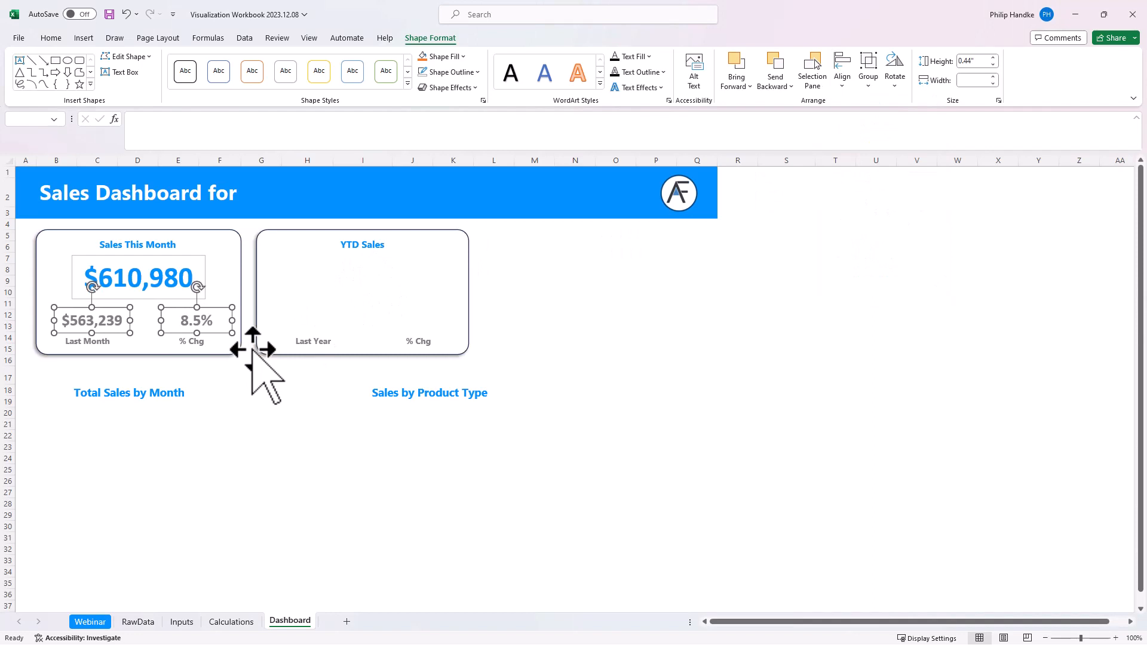
Step: Remove the outlines from all three value boxes in the Sales This Month card
{"action": "left_click", "coordinate": [167, 297], "text": "shift"}
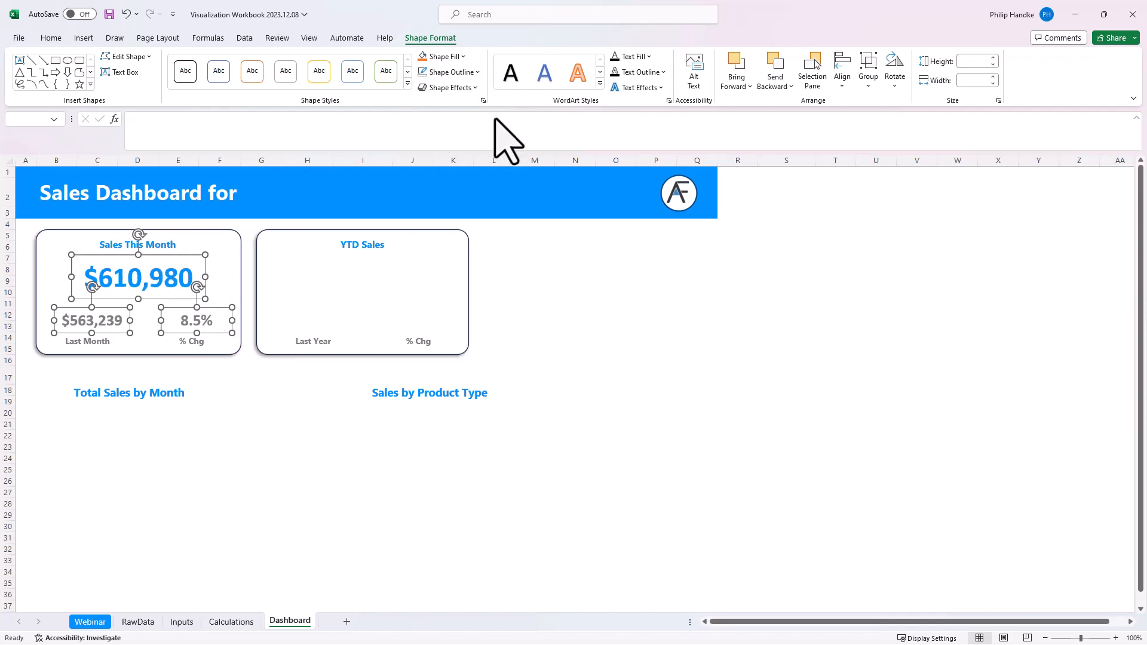
{"action": "left_click", "coordinate": [452, 73]}
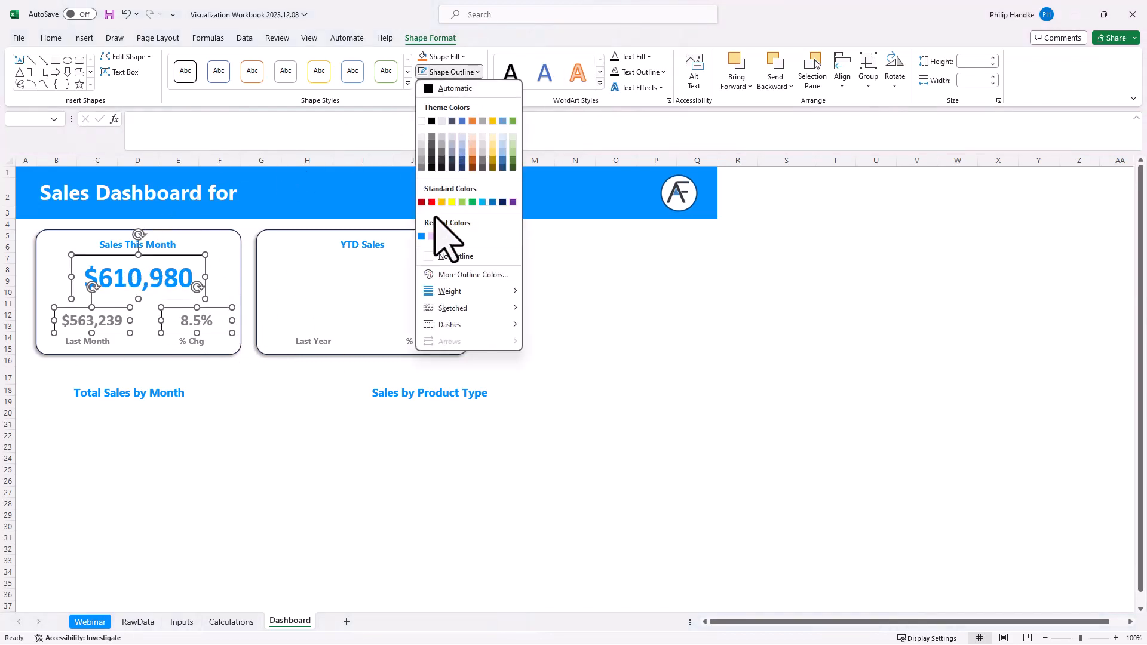
{"action": "left_click", "coordinate": [452, 260]}
{"action": "left_click", "coordinate": [694, 390]}
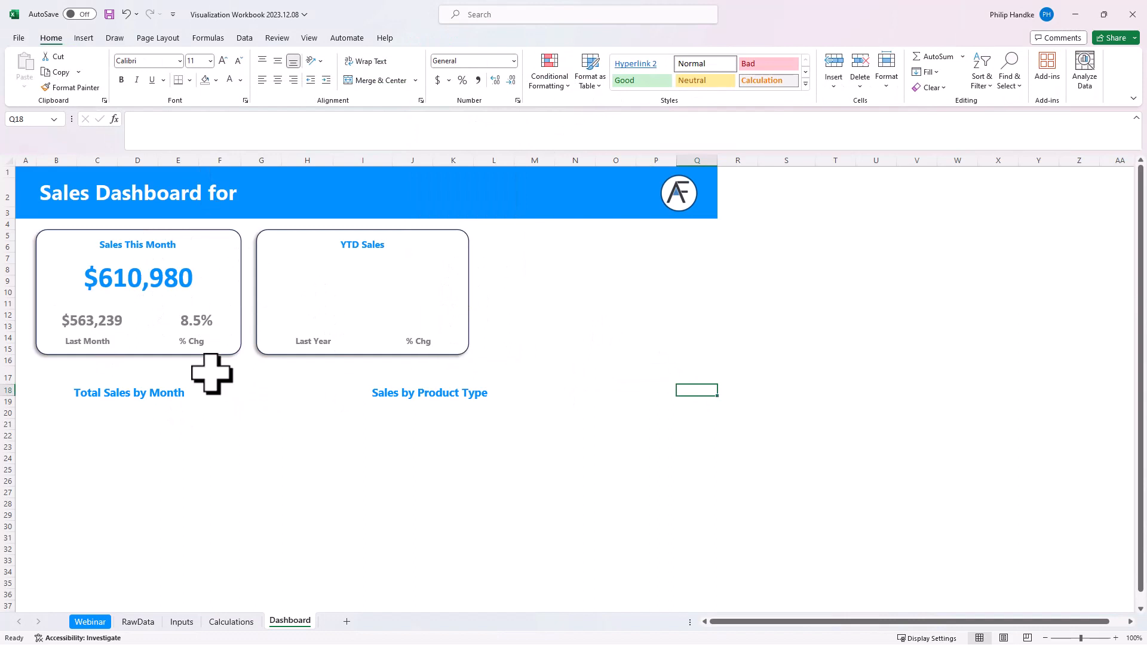
Step: Copy the three value boxes from the Sales This Month card to the matching places in the YTD Sales card
{"action": "left_click", "coordinate": [152, 281]}
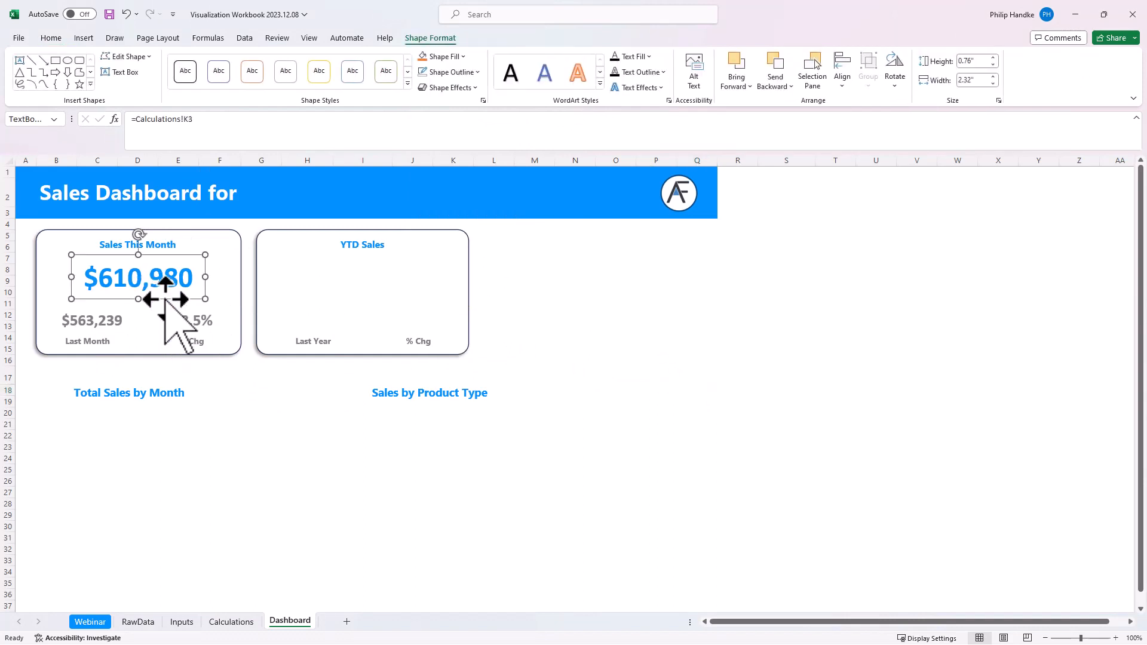
{"action": "left_click_drag", "start_coordinate": [165, 301], "coordinate": [397, 307]}
{"action": "left_click", "coordinate": [102, 320]}
{"action": "left_click_drag", "start_coordinate": [107, 333], "coordinate": [327, 327]}
{"action": "left_click", "coordinate": [187, 319]}
{"action": "left_click_drag", "start_coordinate": [186, 320], "coordinate": [418, 317]}
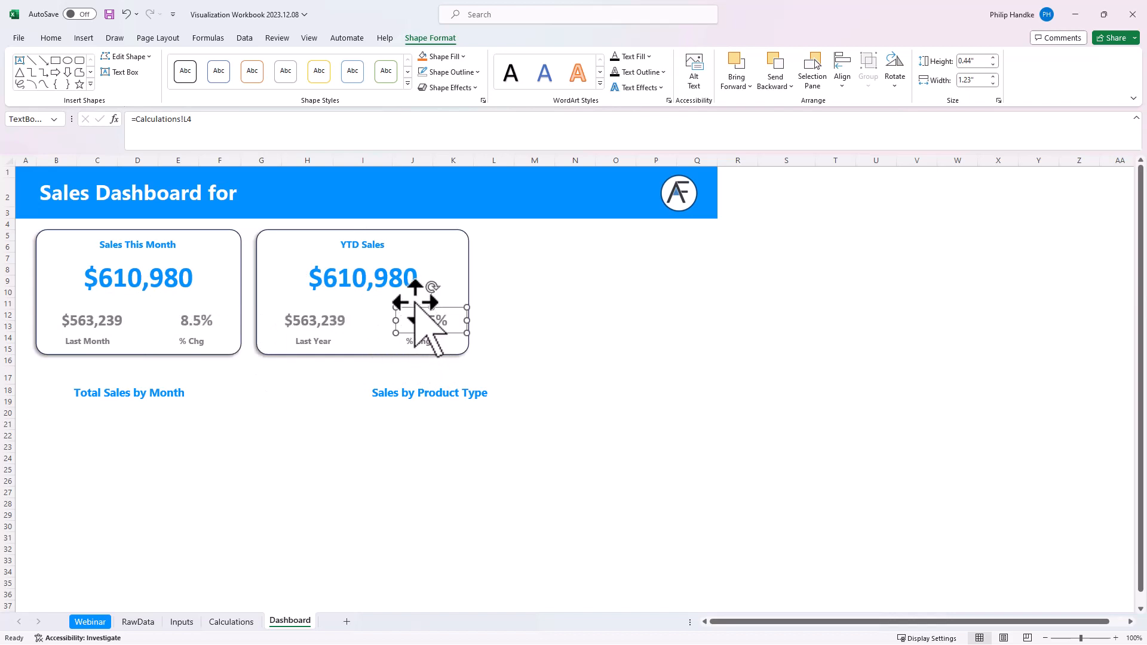
Step: Relink the main value box in the YTD Sales card to the current-year YTD revenue with =Calculations!K8
{"action": "left_click", "coordinate": [371, 278]}
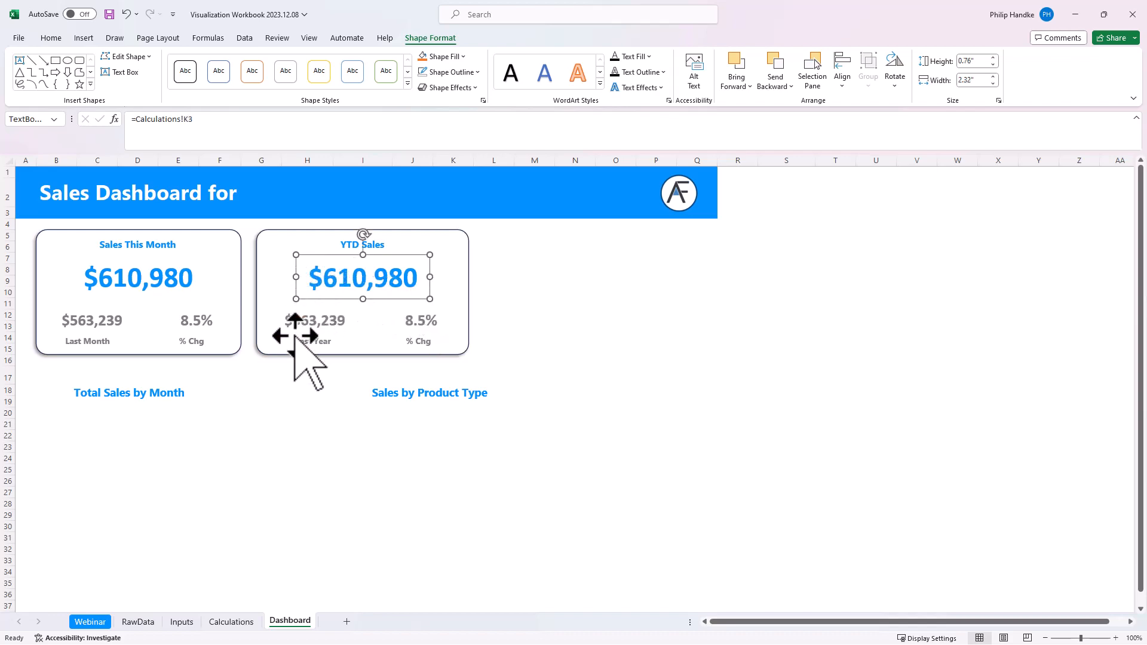
{"action": "left_click", "coordinate": [233, 622]}
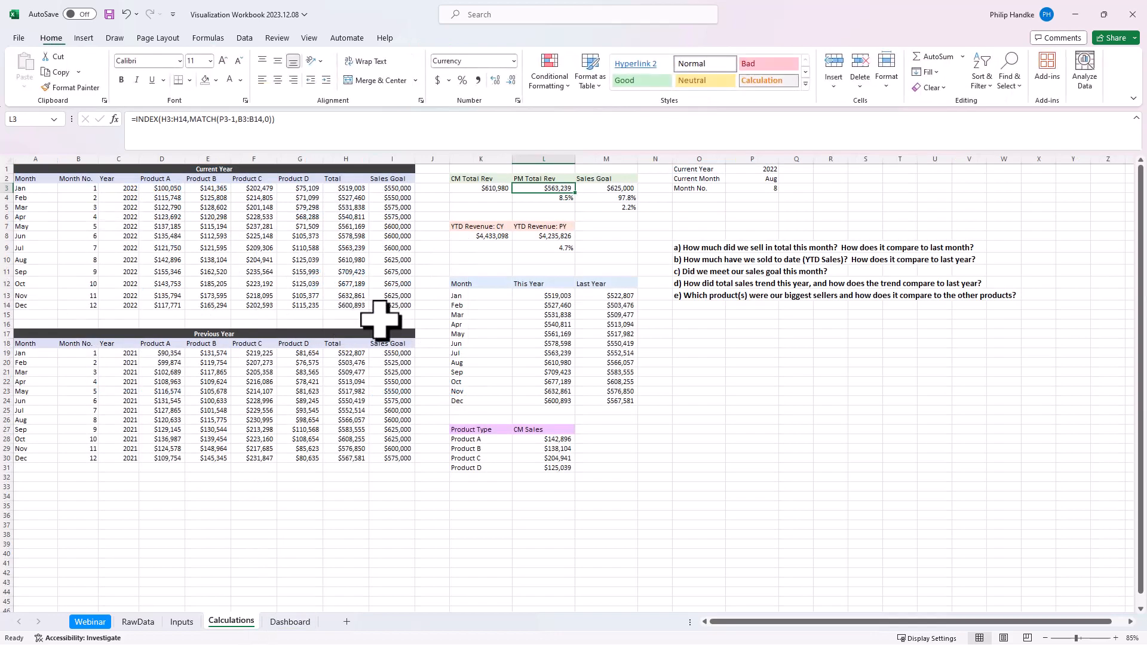
{"action": "left_click", "coordinate": [469, 235]}
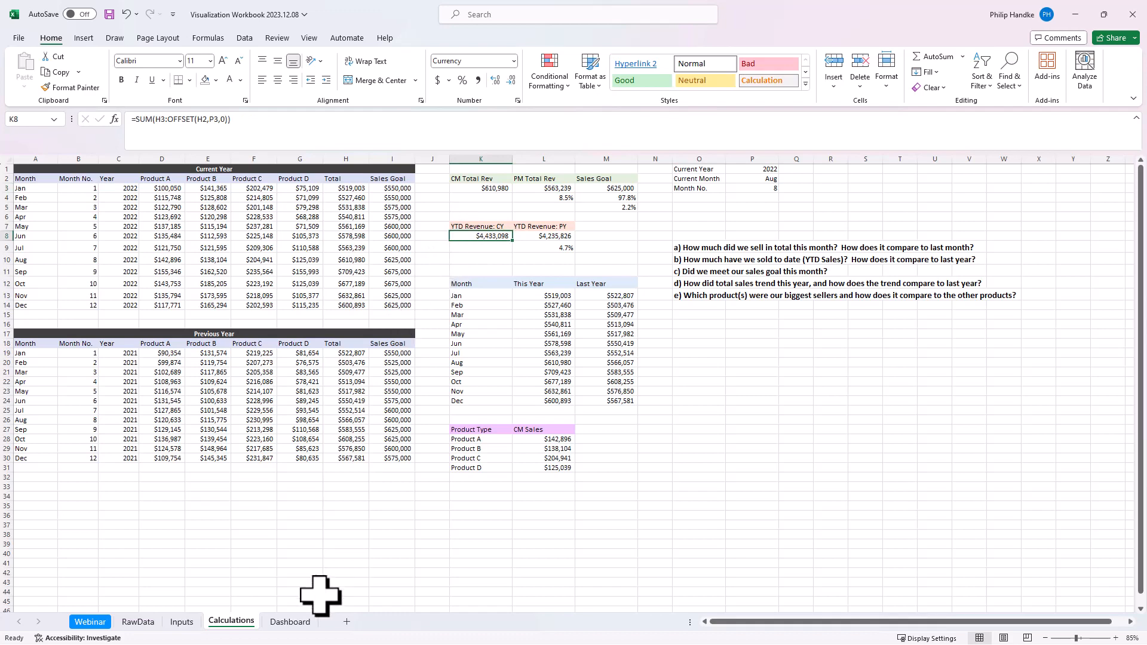
{"action": "left_click", "coordinate": [290, 622]}
{"action": "left_click", "coordinate": [206, 127]}
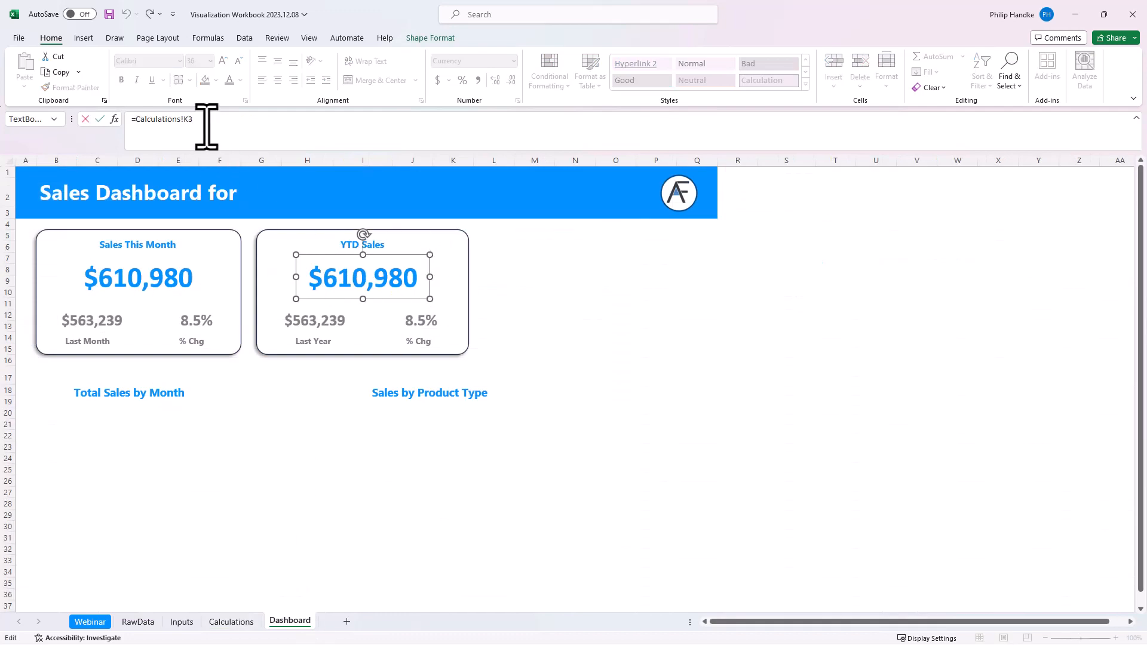
{"action": "type", "text": "8"}
{"action": "key", "text": "Return"}
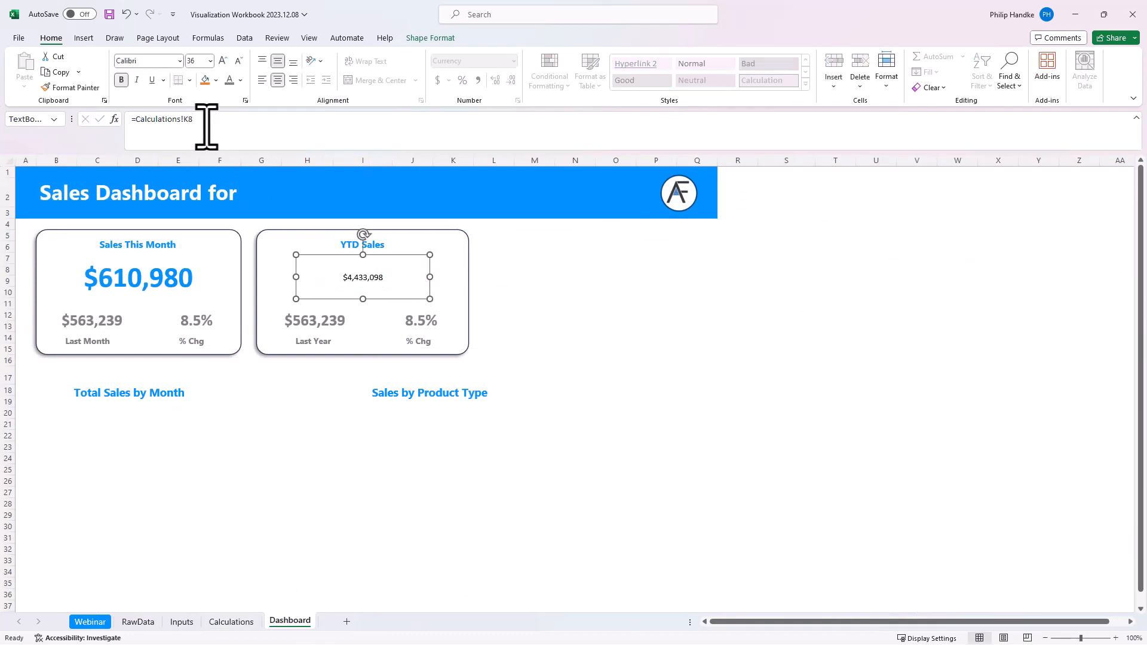
Step: Relink the Last Year value box in the YTD Sales card to the prior-year YTD revenue in Calculations cell L8
{"action": "left_click", "coordinate": [300, 320]}
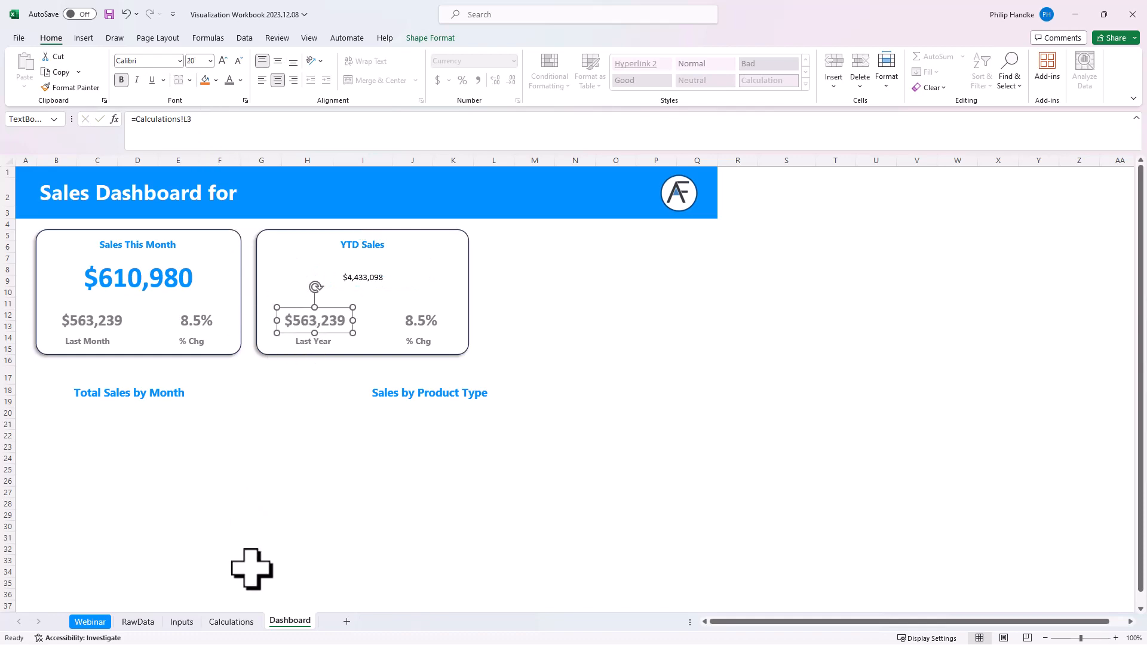
{"action": "left_click", "coordinate": [233, 621]}
{"action": "left_click", "coordinate": [537, 236]}
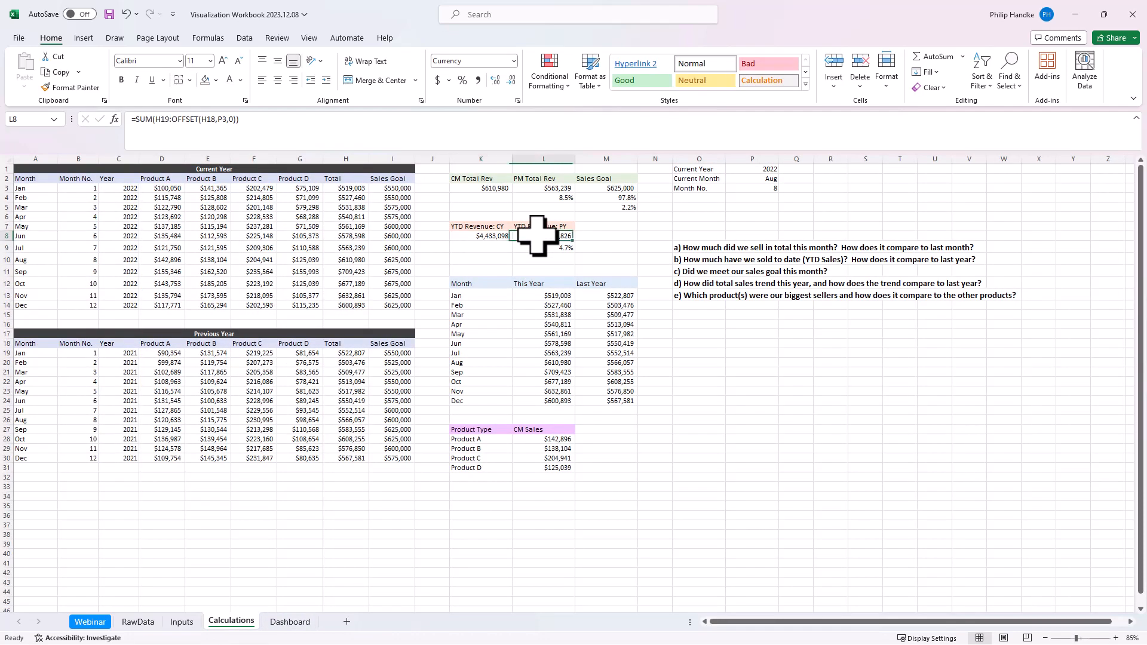
{"action": "left_click", "coordinate": [301, 623]}
{"action": "left_click", "coordinate": [203, 123]}
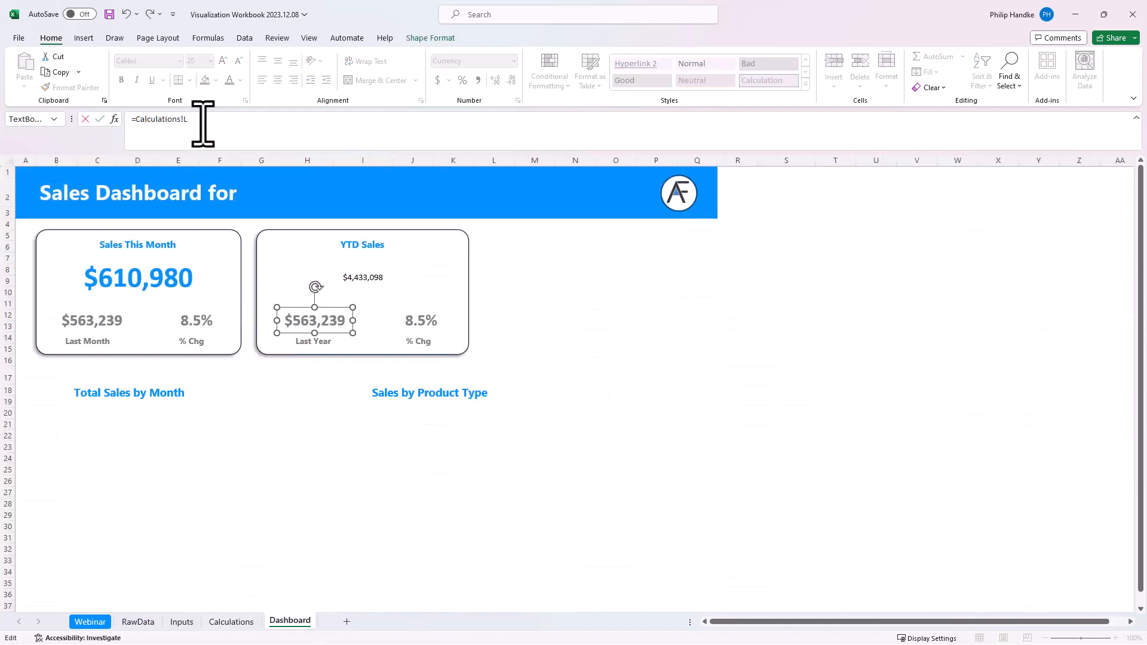
Step: Relink the % Chg value box in the YTD Sales card to the year-over-year change with =Calculations!L9
{"action": "left_click", "coordinate": [411, 316]}
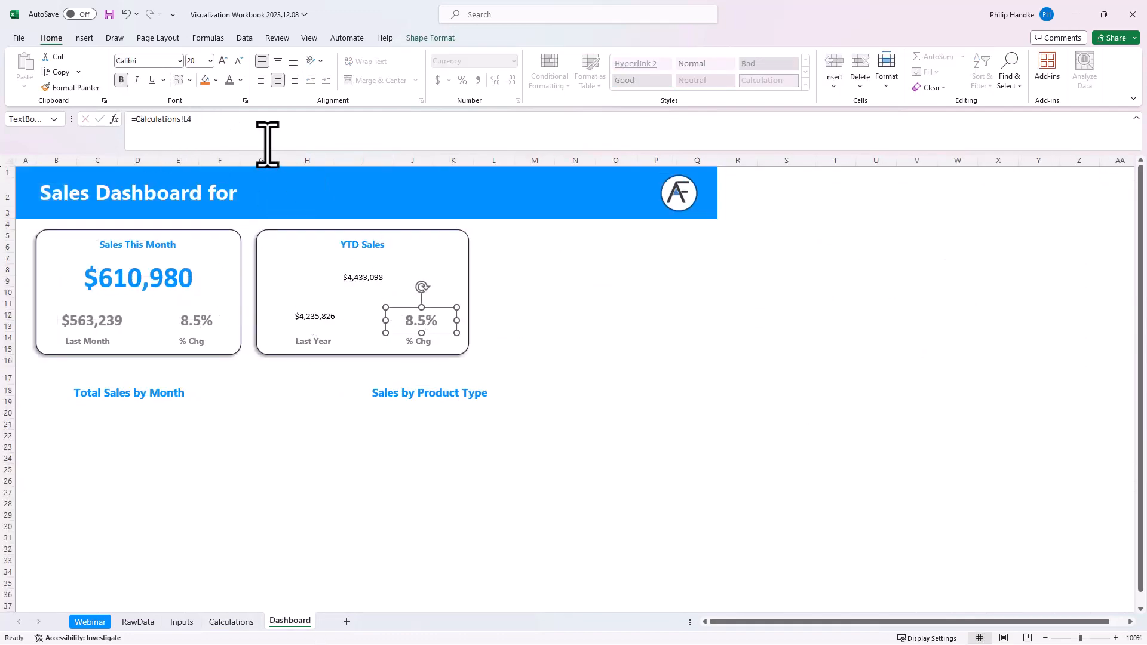
{"action": "left_click", "coordinate": [253, 125]}
{"action": "key", "text": "Return"}
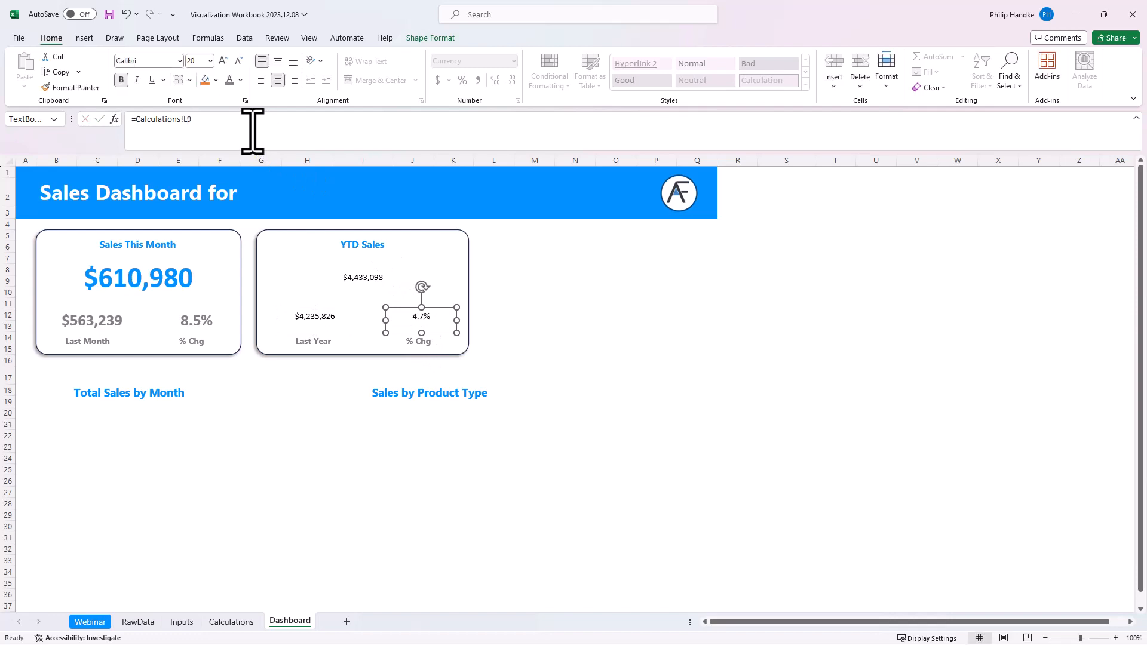
{"action": "left_click", "coordinate": [532, 315]}
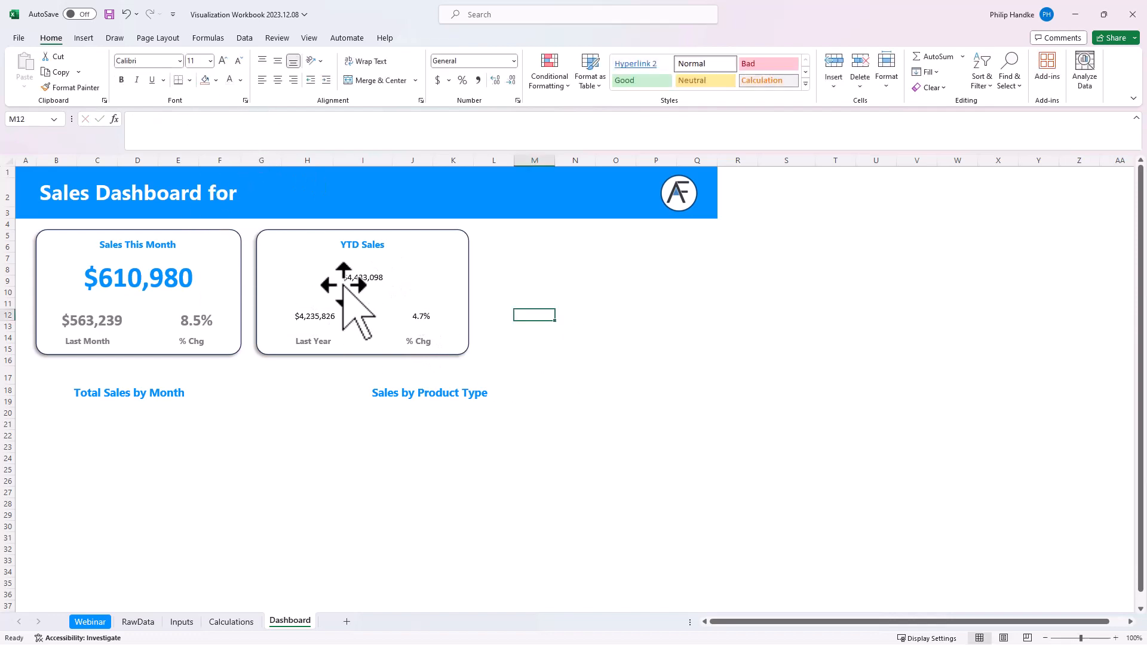
Step: Format the main YTD Sales value as 36 pt bold blue text and widen its box so it fits on one line
{"action": "left_click", "coordinate": [358, 276]}
{"action": "left_click", "coordinate": [339, 278]}
{"action": "double_click", "coordinate": [342, 278]}
{"action": "type", "text": "36"}
{"action": "key", "text": "Return"}
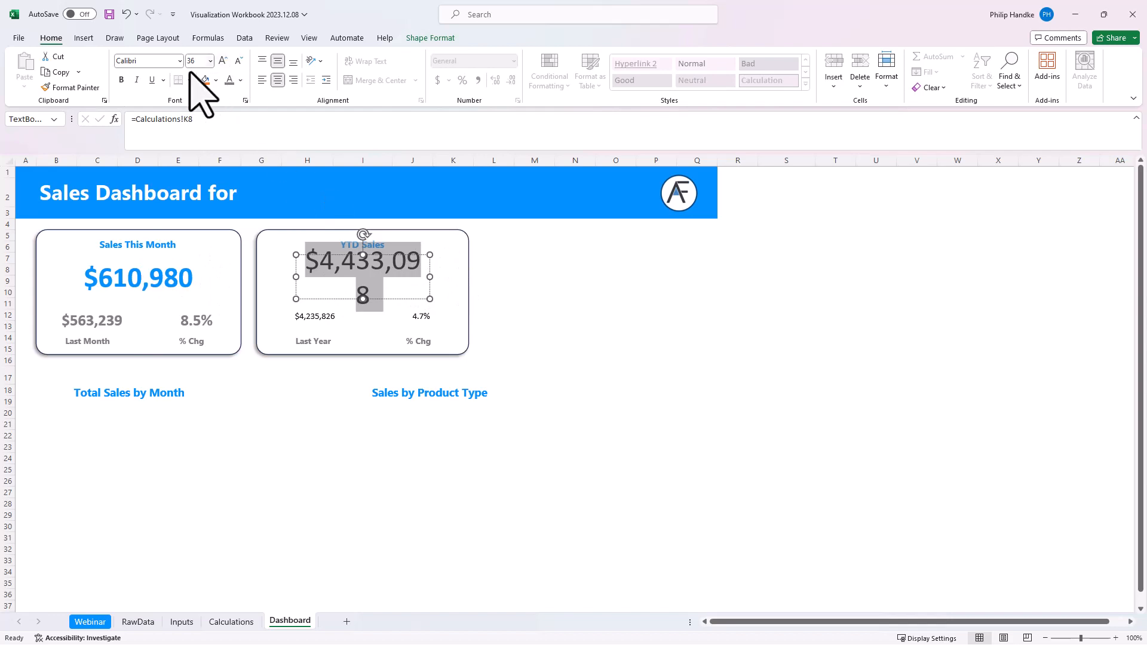
{"action": "left_click", "coordinate": [121, 80]}
{"action": "left_click", "coordinate": [240, 79]}
{"action": "left_click", "coordinate": [232, 240]}
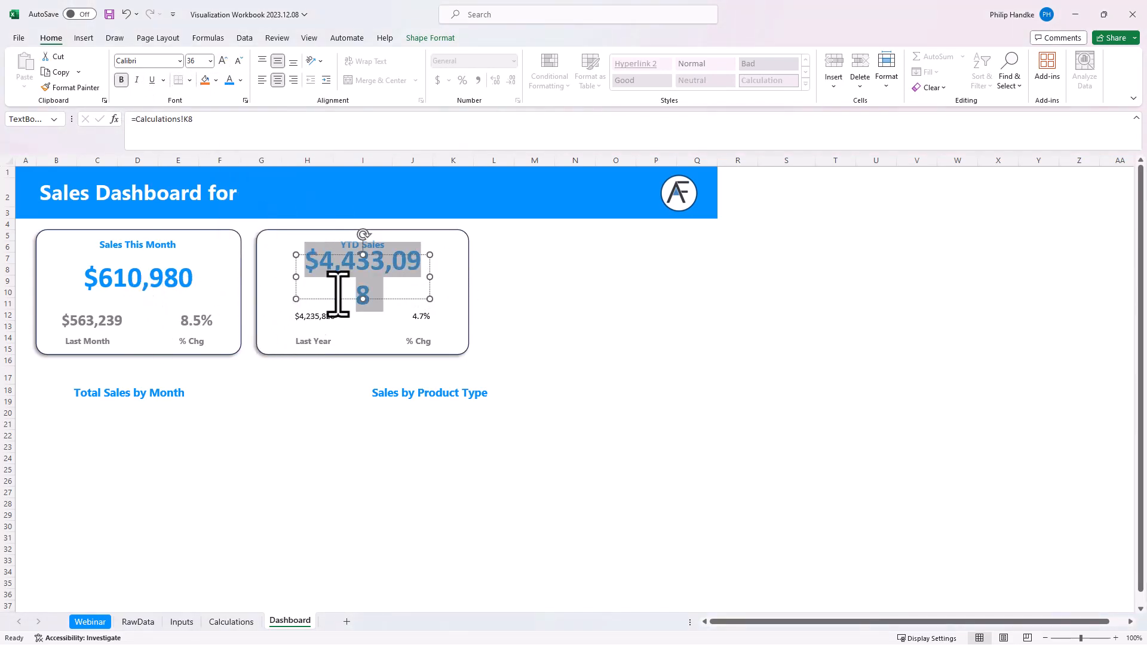
{"action": "mouse_move", "coordinate": [430, 277]}
{"action": "left_mouse_down"}
{"action": "mouse_move", "coordinate": [449, 277]}
{"action": "mouse_move", "coordinate": [398, 279]}
{"action": "mouse_move", "coordinate": [408, 279]}
{"action": "left_mouse_up"}
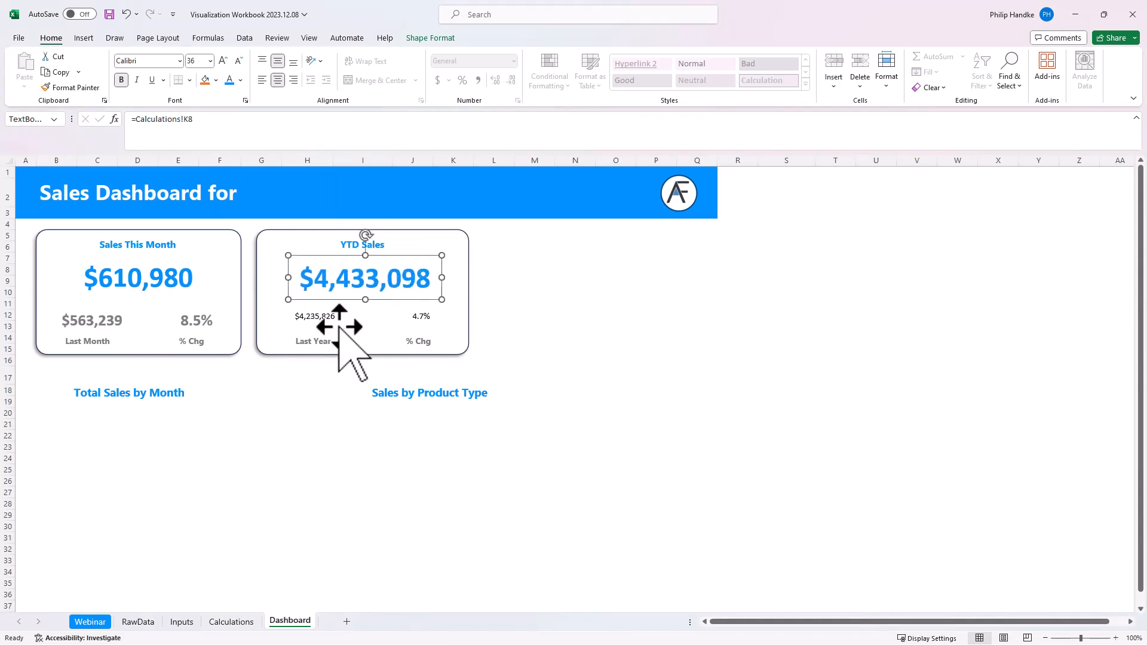
Step: Format the Last Year value in the YTD Sales card as 20 pt bold gray text and widen its box to fit one line
{"action": "left_click", "coordinate": [332, 315]}
{"action": "key", "text": "ctrl+a"}
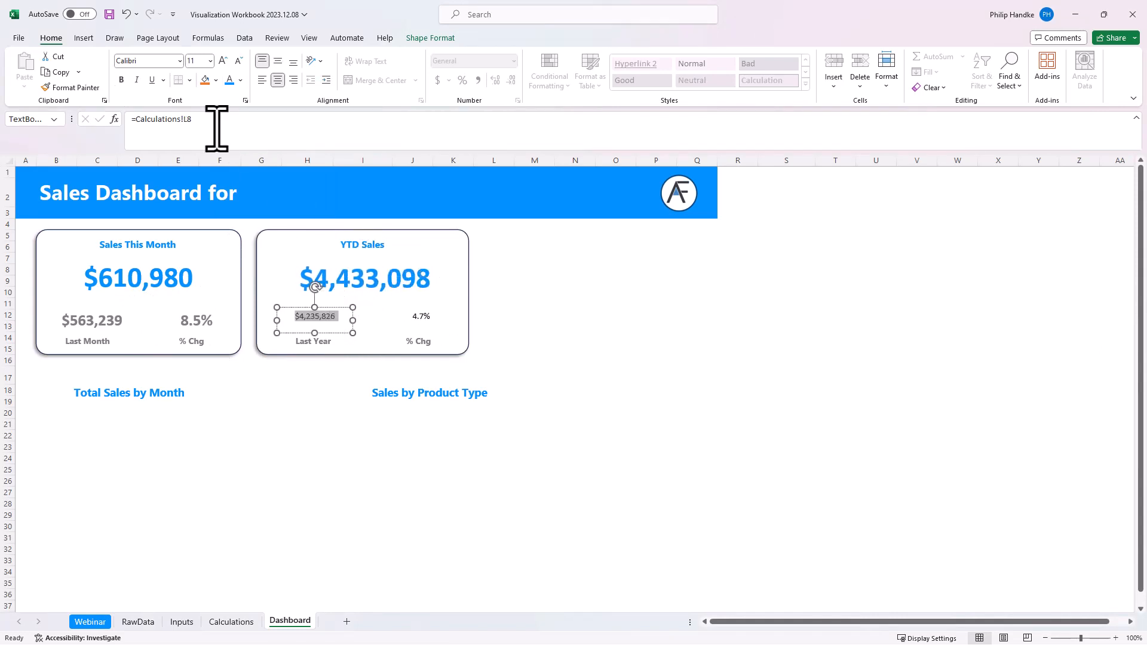
{"action": "type", "text": "20"}
{"action": "key", "text": "Return"}
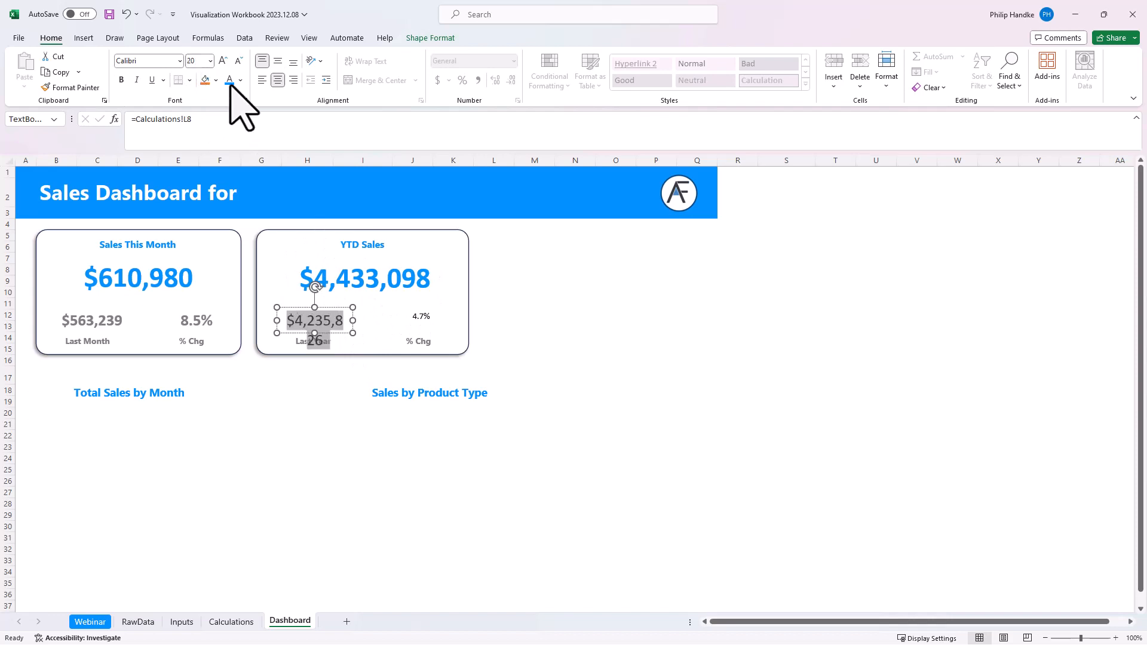
{"action": "left_click", "coordinate": [240, 80]}
{"action": "left_click", "coordinate": [239, 146]}
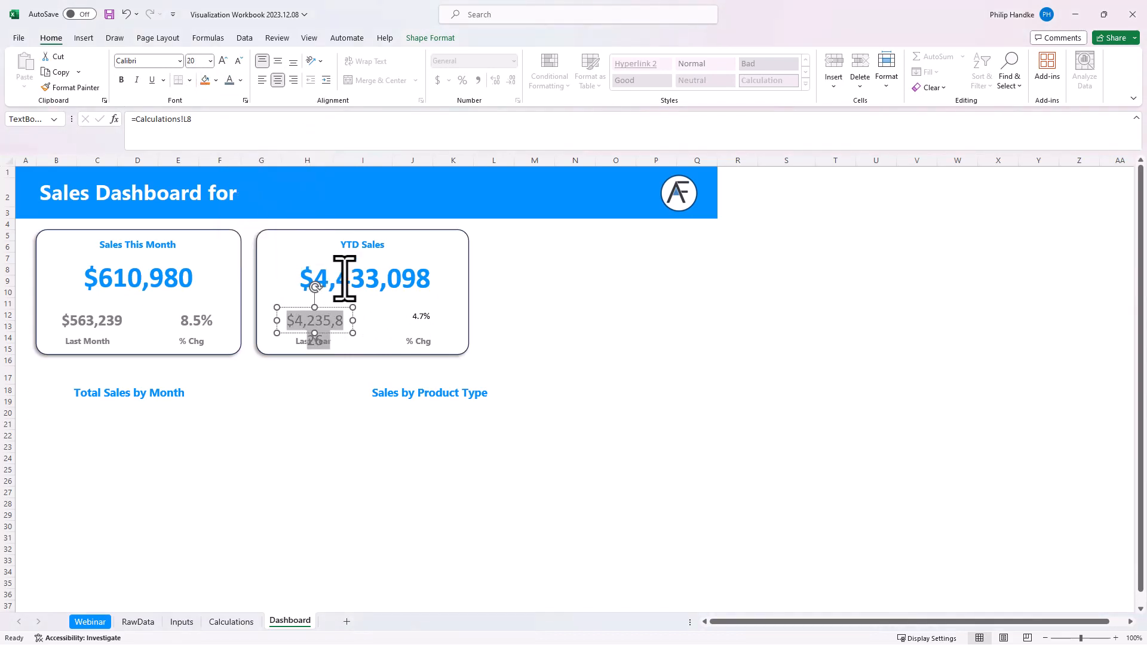
{"action": "left_click_drag", "start_coordinate": [351, 320], "coordinate": [375, 321]}
{"action": "left_click", "coordinate": [315, 321]}
{"action": "key", "text": "ctrl+a"}
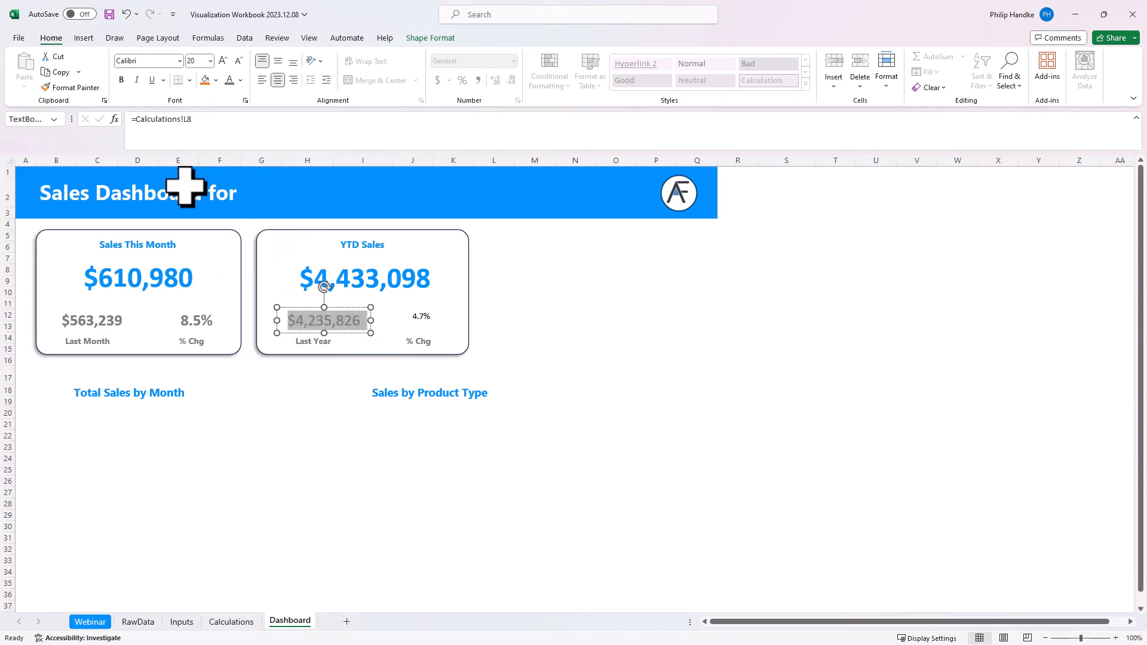
{"action": "left_click", "coordinate": [121, 79]}
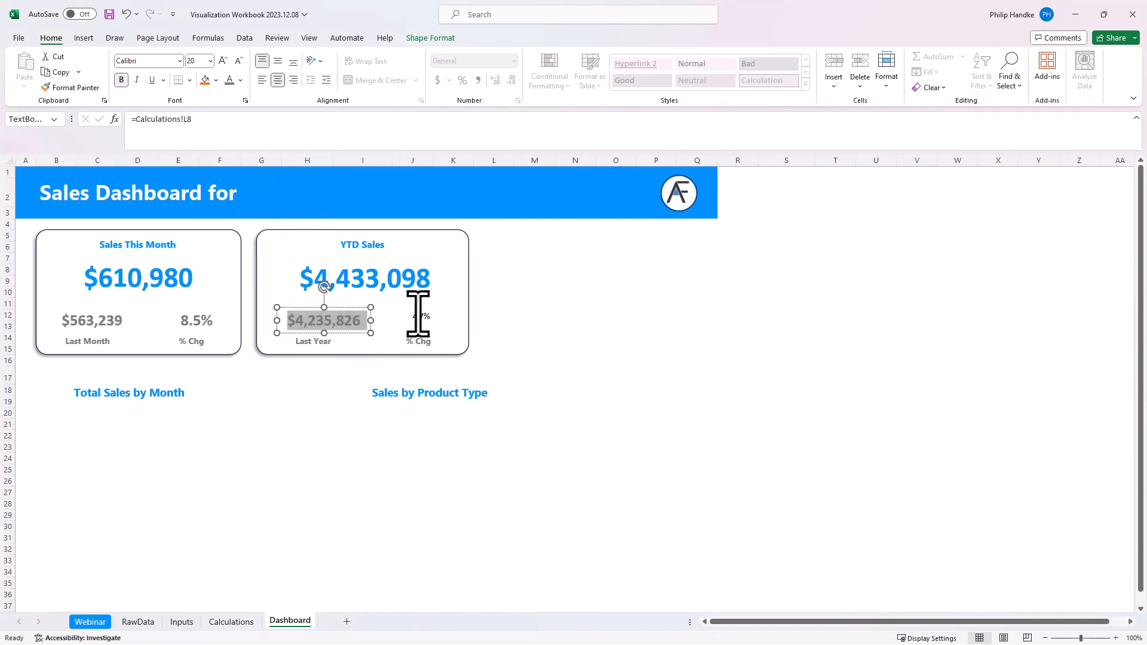
Step: Format the % Chg value in the YTD Sales card as 20 pt bold gray text
{"action": "left_click", "coordinate": [422, 316]}
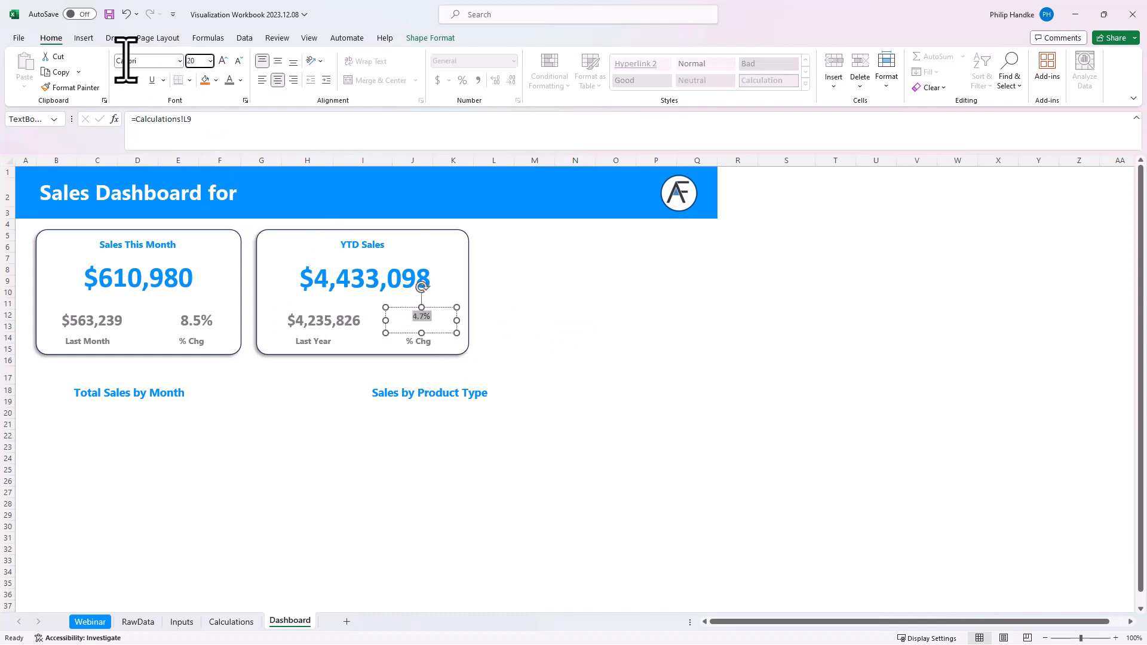
{"action": "key", "text": "Return"}
{"action": "left_click", "coordinate": [229, 80]}
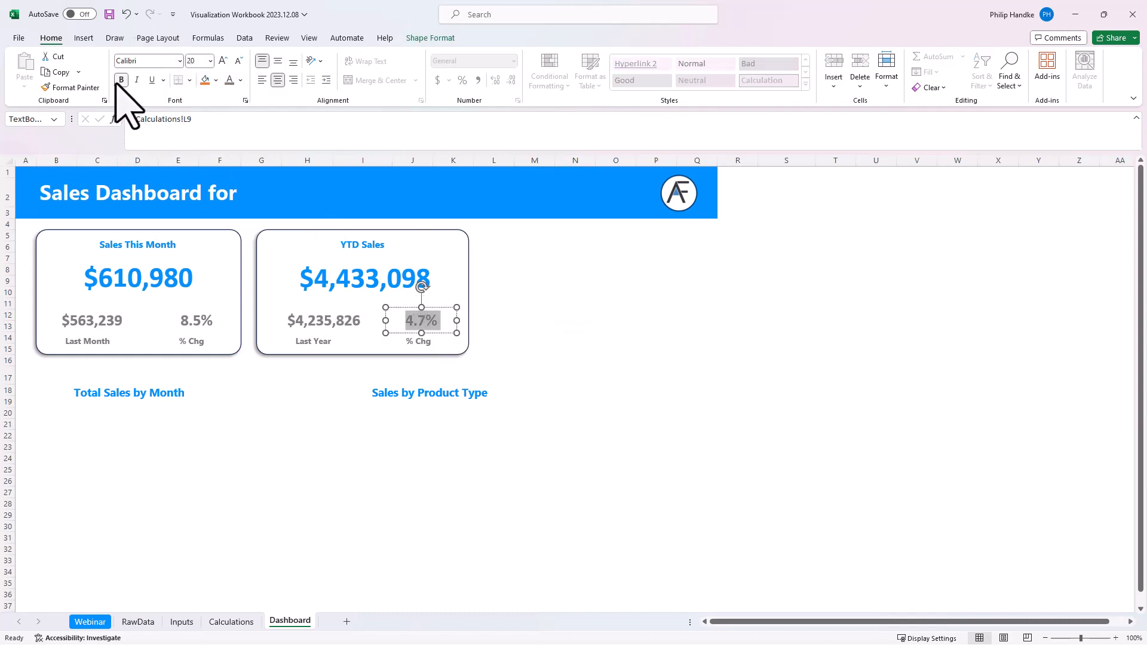
{"action": "left_click", "coordinate": [588, 323]}
Step: Nudge the Last Year value box in the YTD Sales card slightly left so it sits centered above its label
{"action": "left_click", "coordinate": [324, 318]}
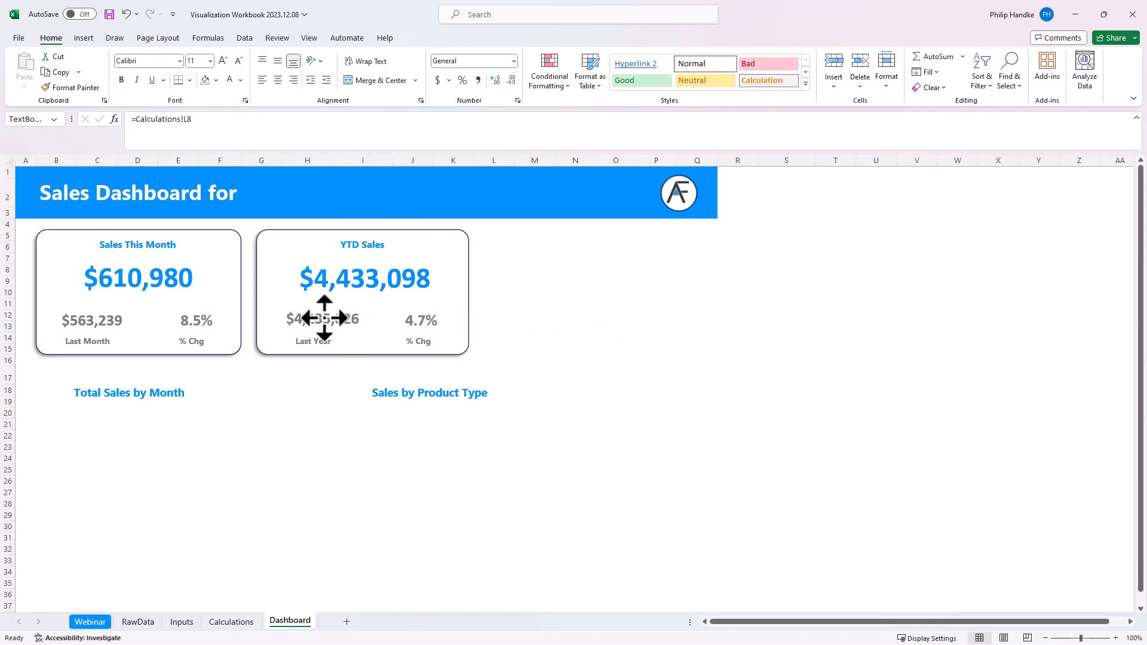
{"action": "left_click", "coordinate": [556, 329]}
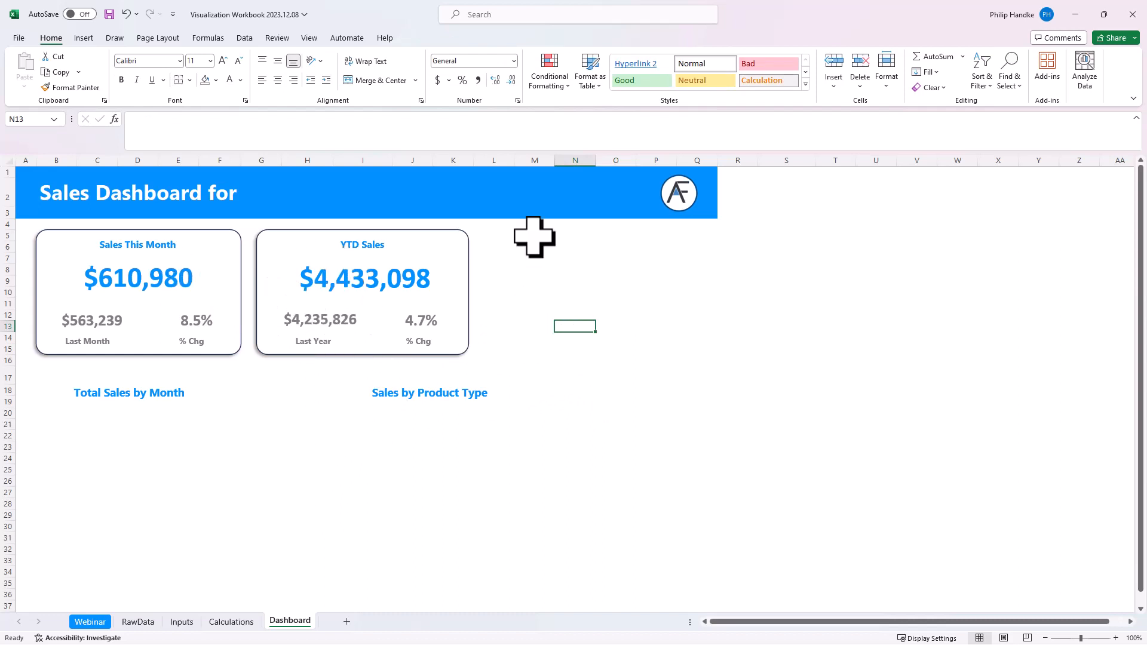
{"action": "left_click", "coordinate": [494, 236]}
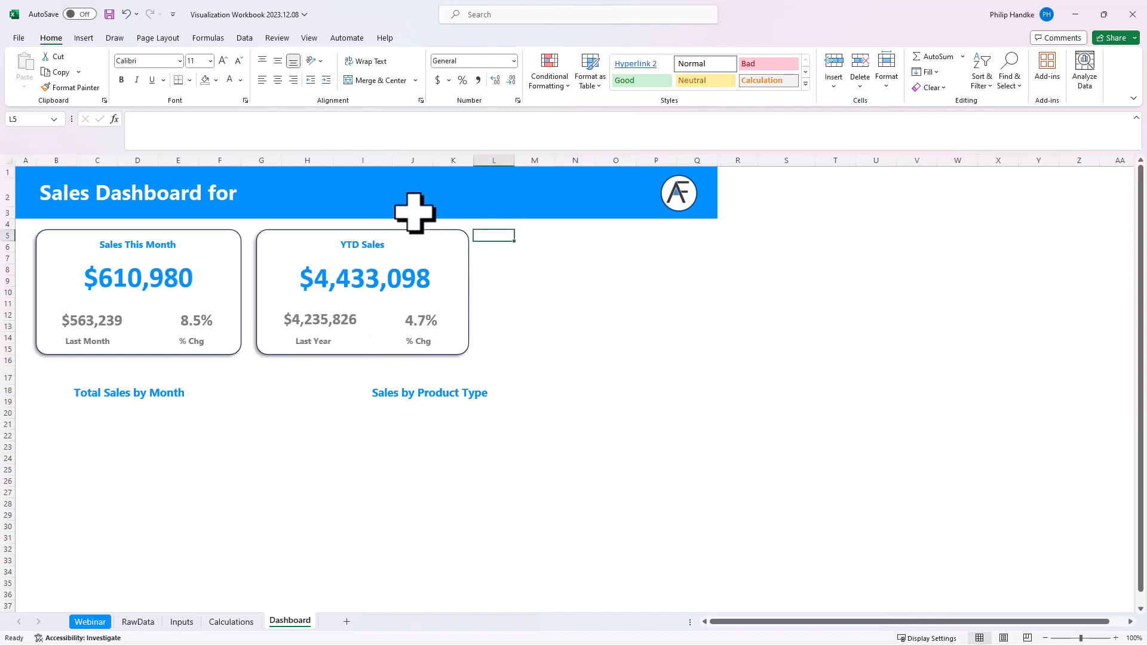
Step: Insert a doughnut chart from the sales goal percentages in Calculations M4:M5 and place it below the list of questions
{"action": "left_click", "coordinate": [239, 623]}
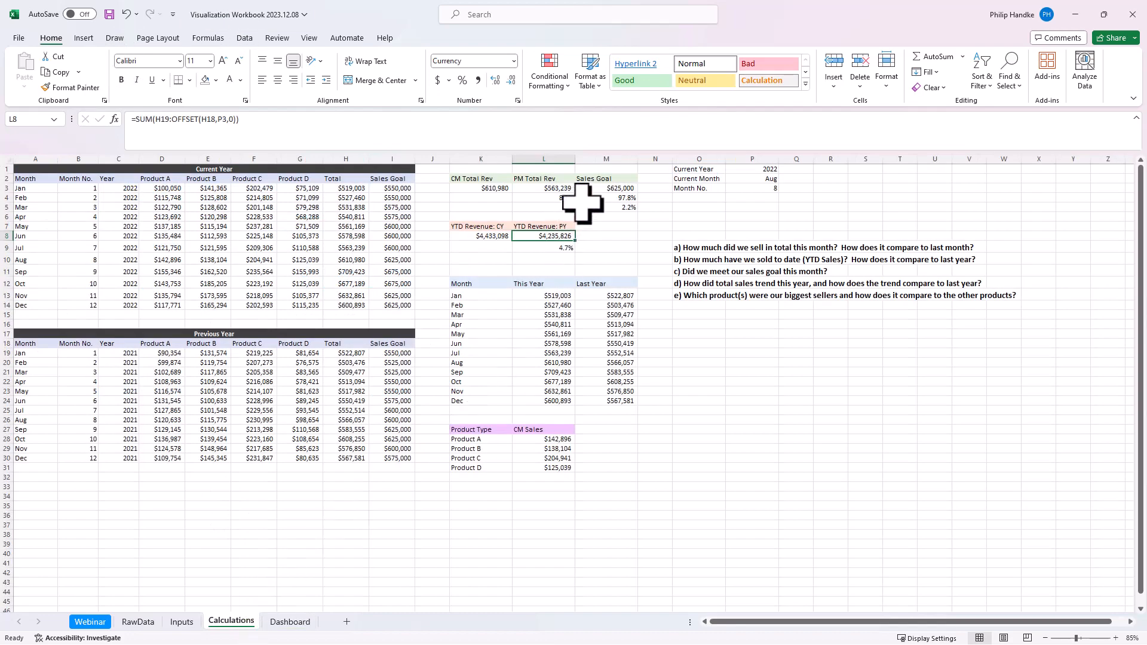
{"action": "left_click_drag", "start_coordinate": [595, 198], "coordinate": [597, 208]}
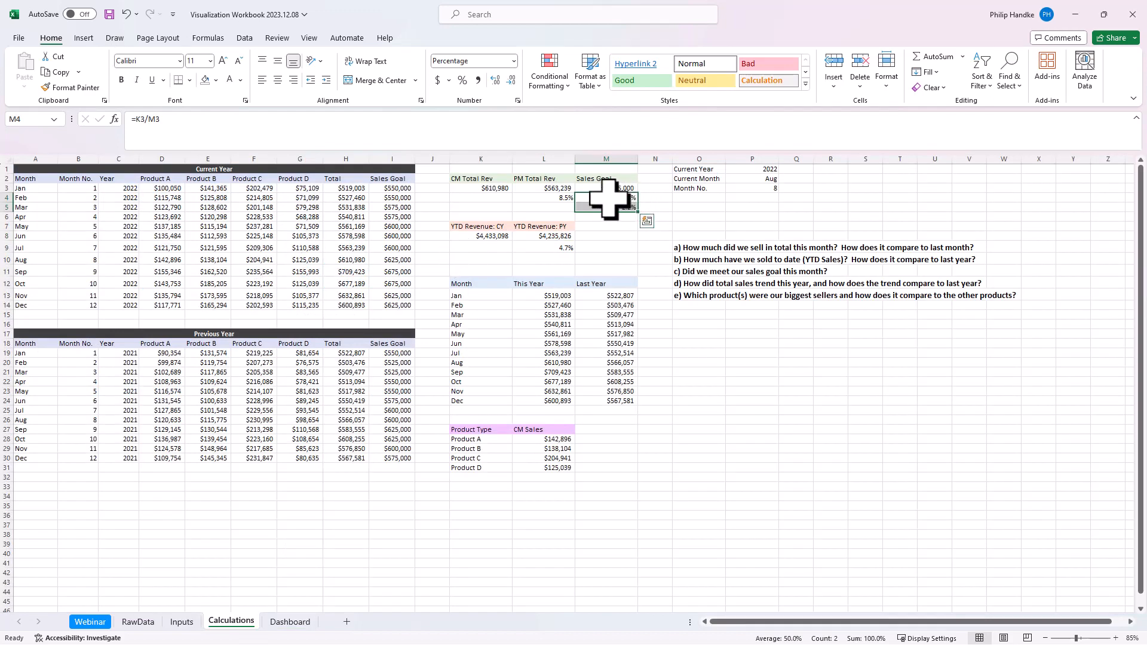
{"action": "left_click", "coordinate": [84, 37]}
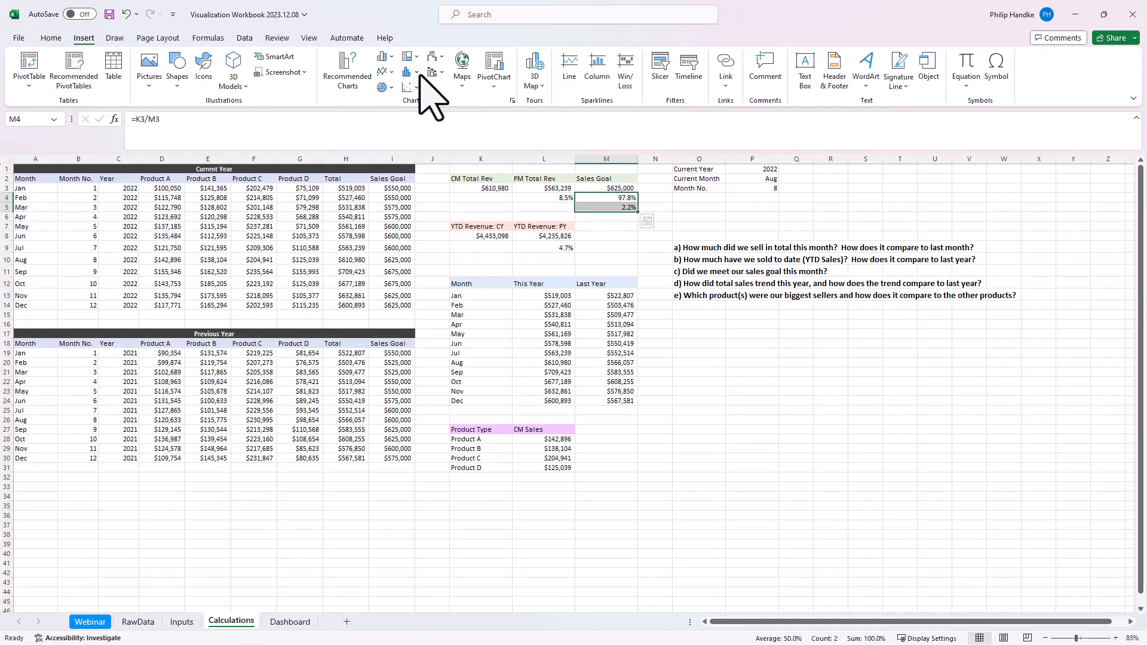
{"action": "left_click", "coordinate": [388, 87]}
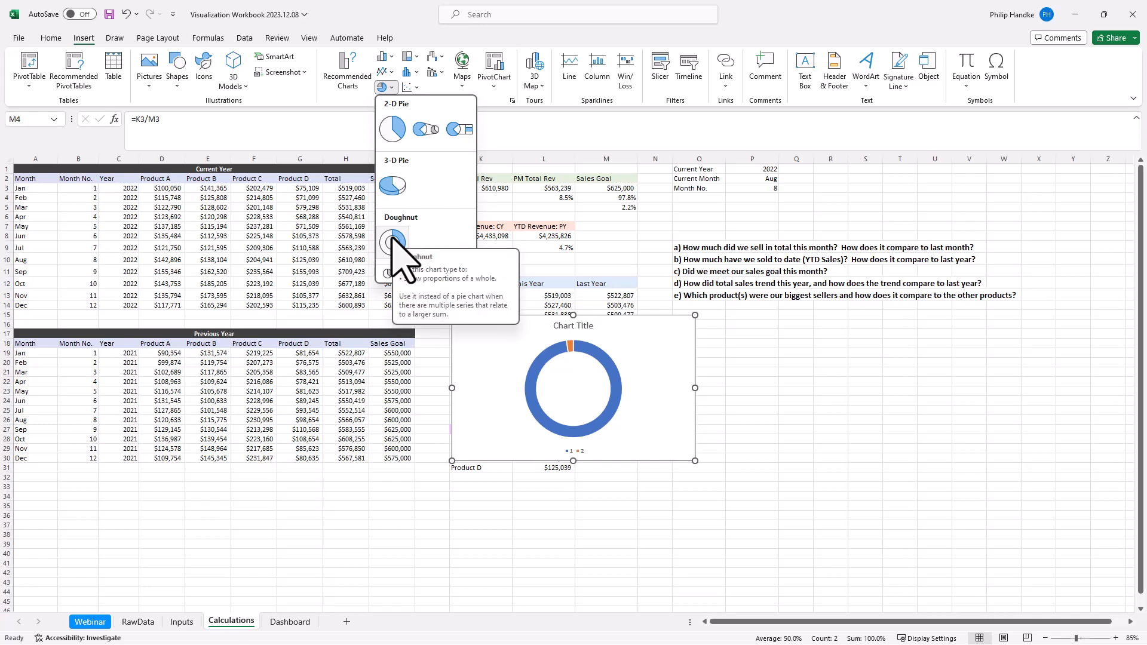
{"action": "left_click", "coordinate": [393, 242]}
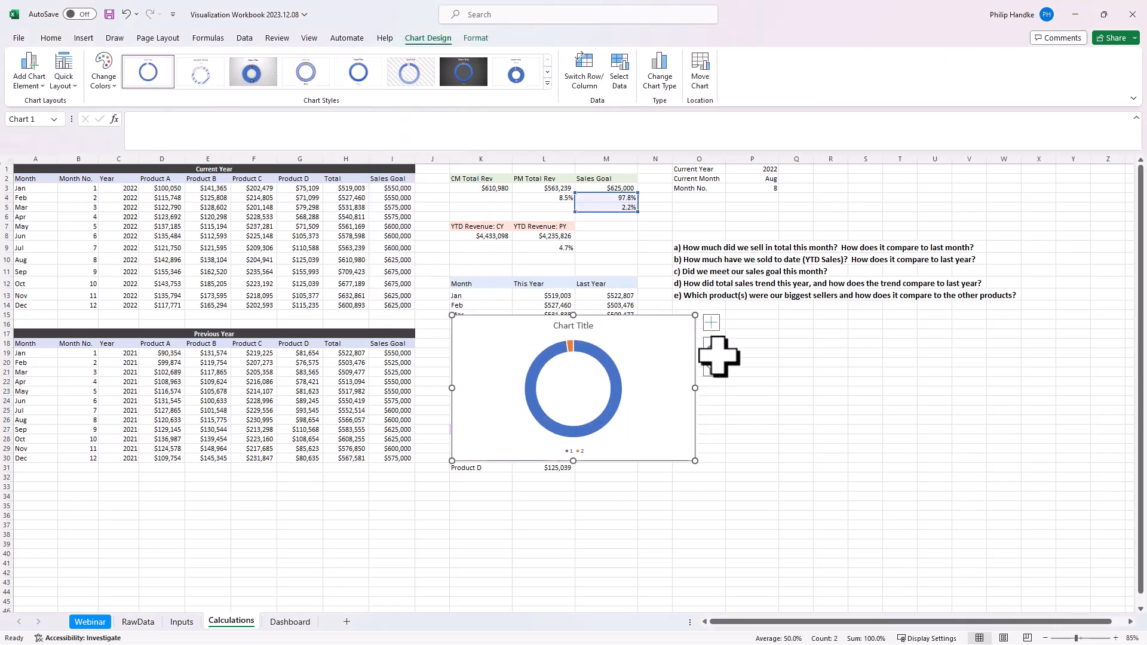
{"action": "left_click_drag", "start_coordinate": [660, 349], "coordinate": [870, 358]}
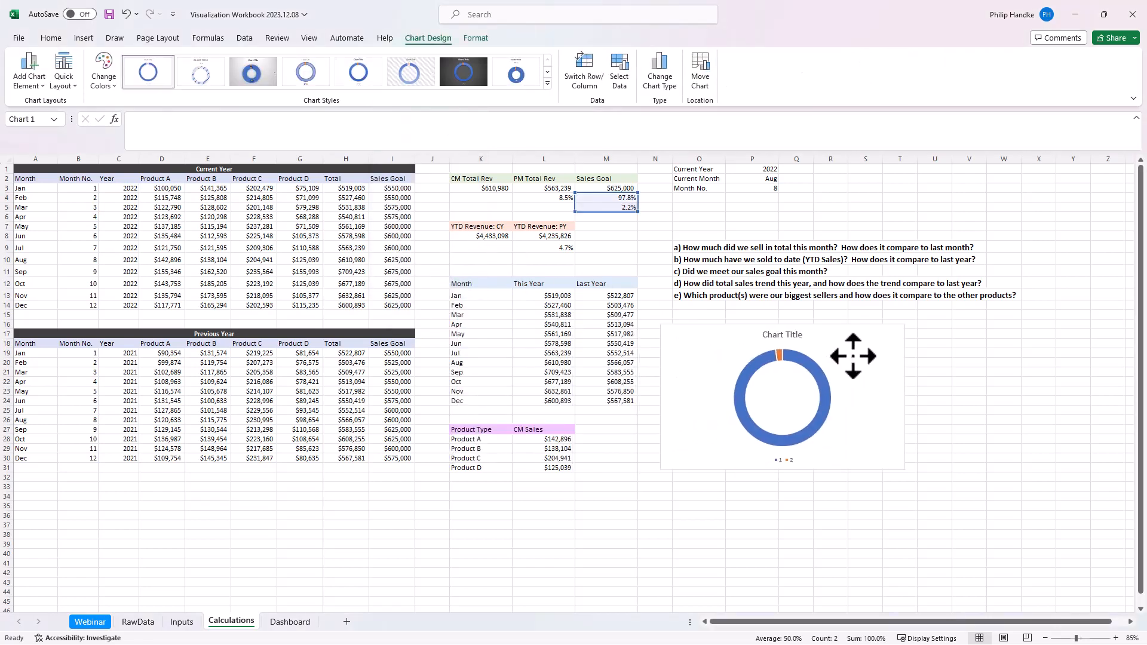
Step: Delete the title and the legend from the doughnut chart
{"action": "left_click", "coordinate": [800, 338]}
{"action": "key", "text": "Delete"}
{"action": "left_click", "coordinate": [792, 461]}
{"action": "key", "text": "Delete"}
Step: Set the doughnut hole size of the sales goal chart to 65%
{"action": "left_click", "coordinate": [759, 343]}
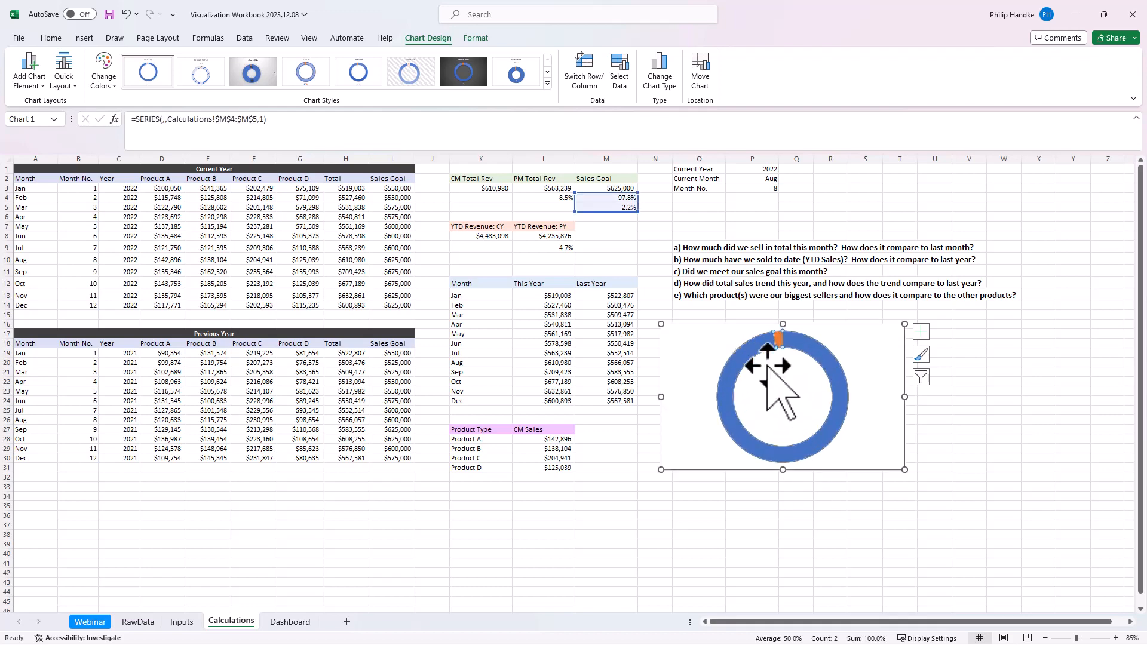
{"action": "right_click", "coordinate": [805, 359]}
{"action": "left_click", "coordinate": [858, 486]}
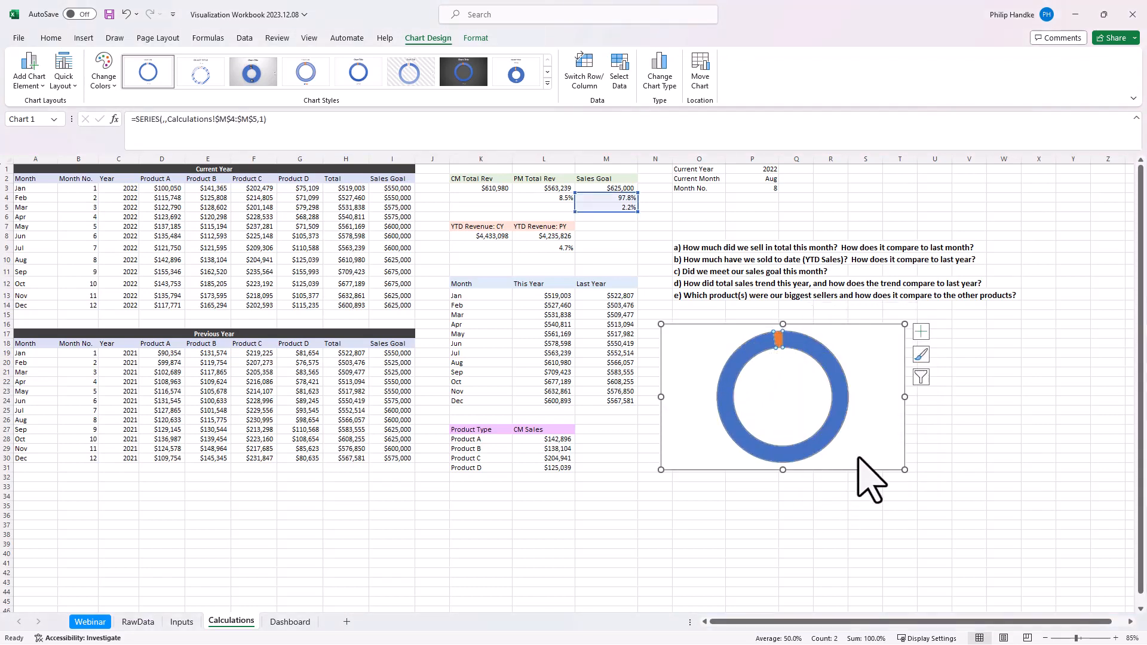
{"action": "left_click", "coordinate": [1094, 319]}
{"action": "type", "text": "55"}
{"action": "key", "text": "Return"}
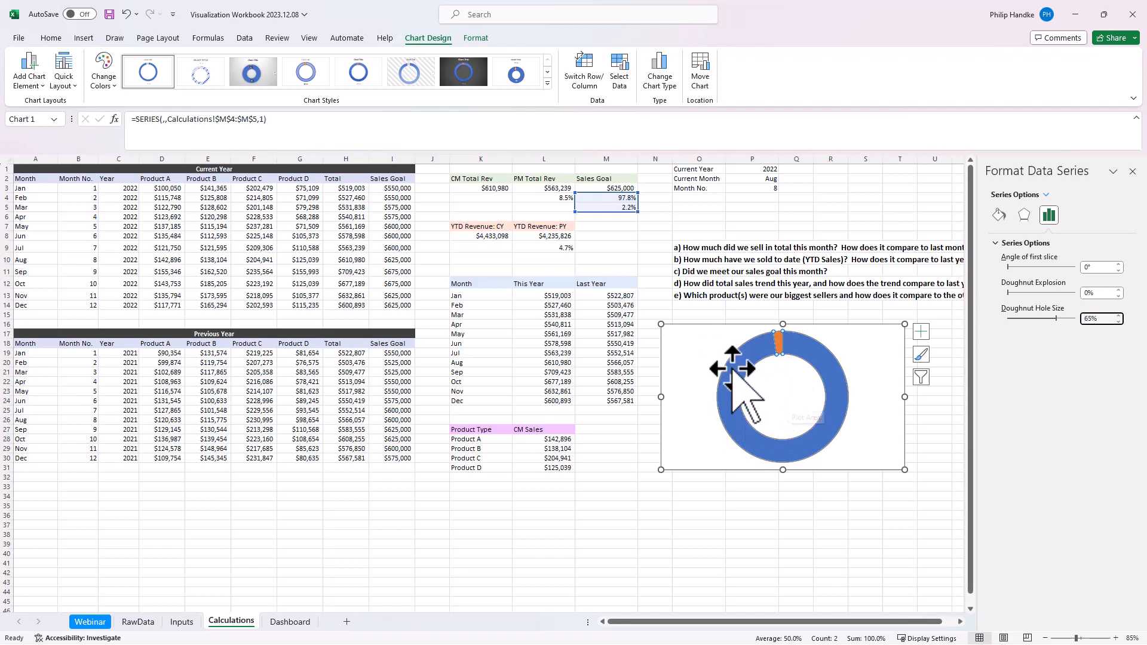
Step: Fill the large slice of the doughnut chart with the bright blue of the dashboard
{"action": "left_click", "coordinate": [820, 360]}
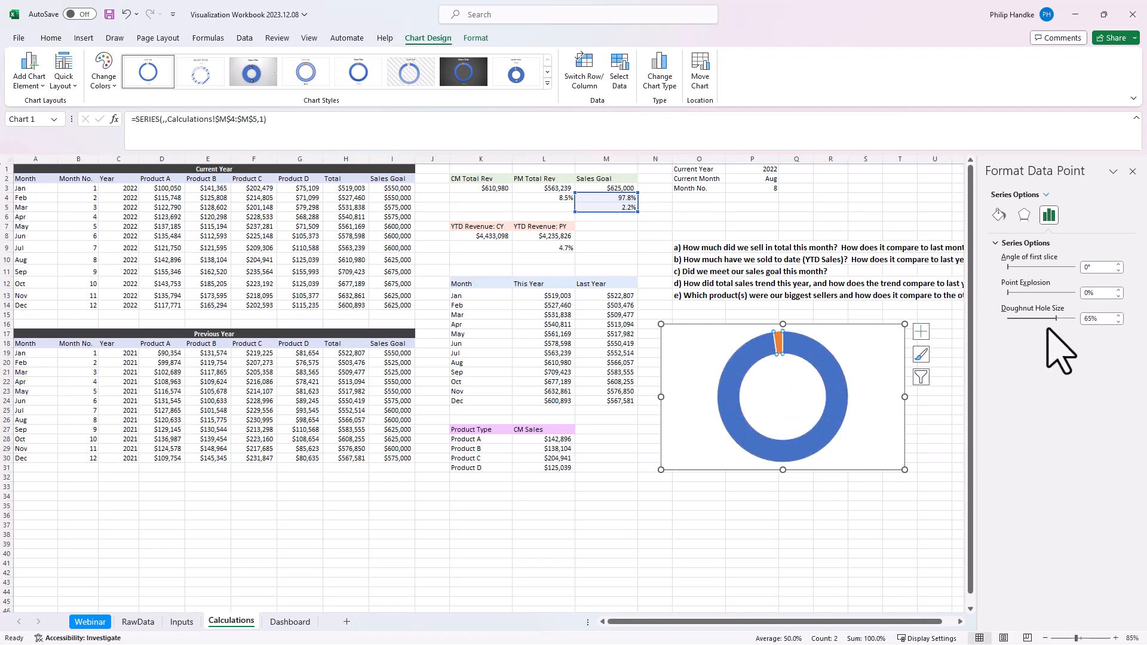
{"action": "left_click", "coordinate": [999, 216]}
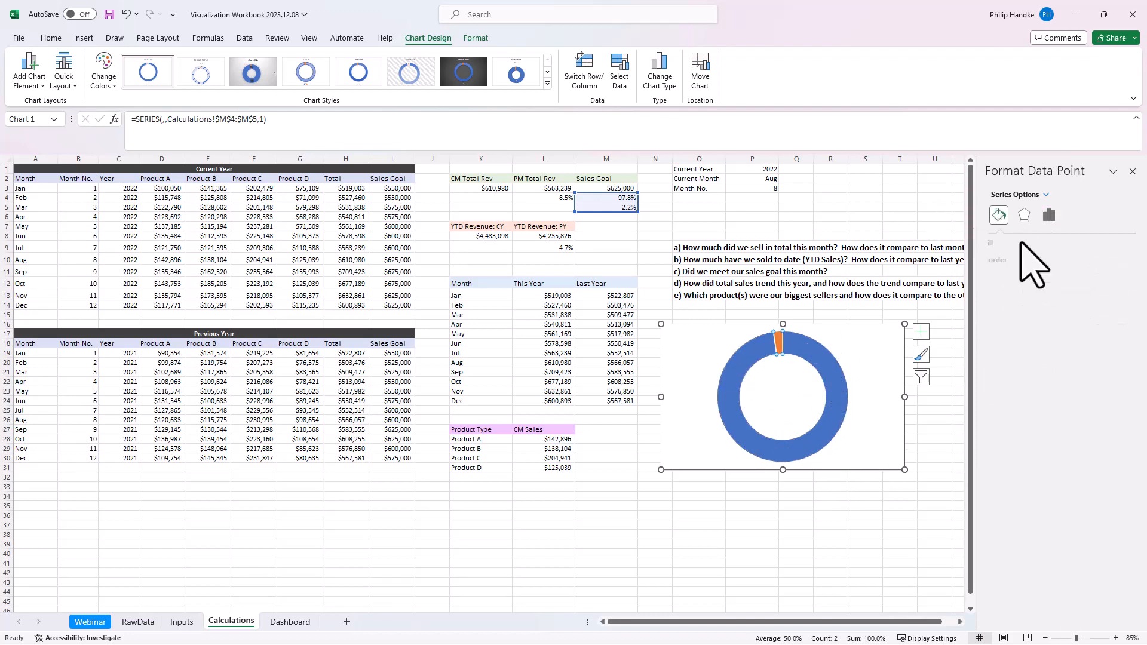
{"action": "left_click", "coordinate": [1004, 243]}
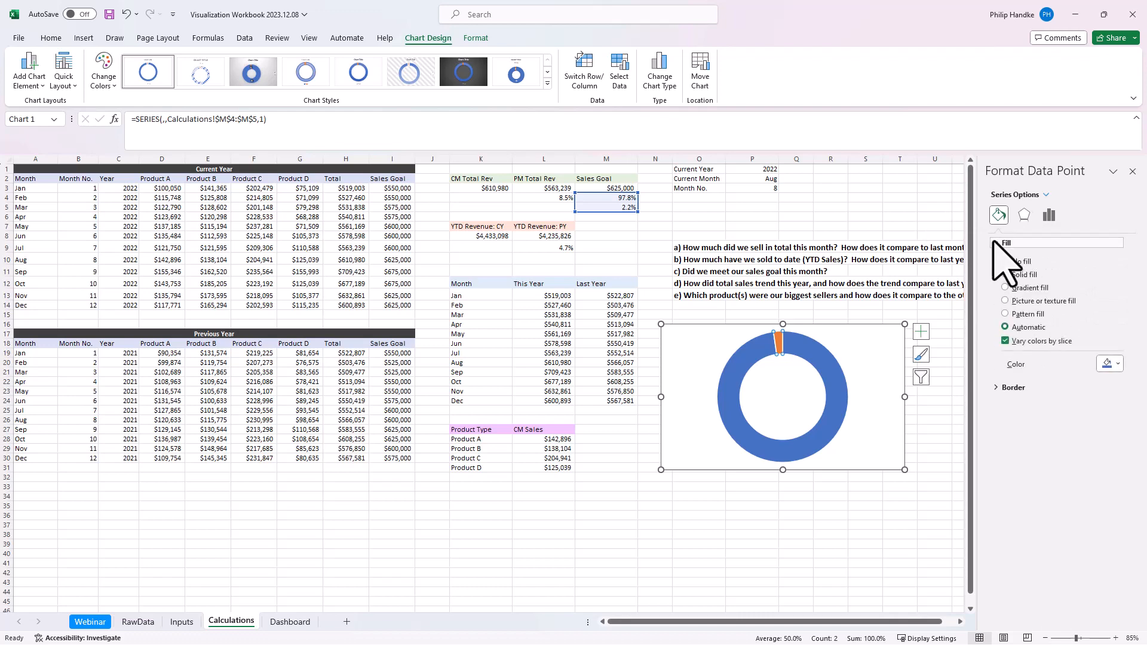
{"action": "left_click", "coordinate": [1107, 365]}
{"action": "left_click", "coordinate": [1047, 513]}
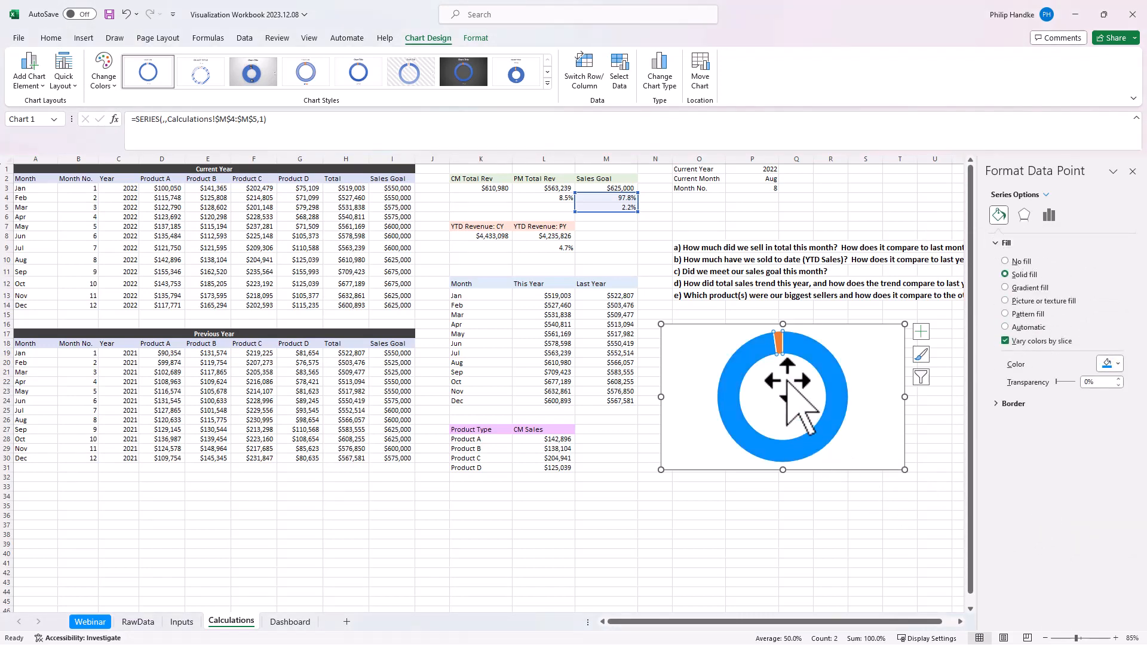
Step: Fill the small remaining slice of the doughnut chart with light gray
{"action": "left_click", "coordinate": [780, 342]}
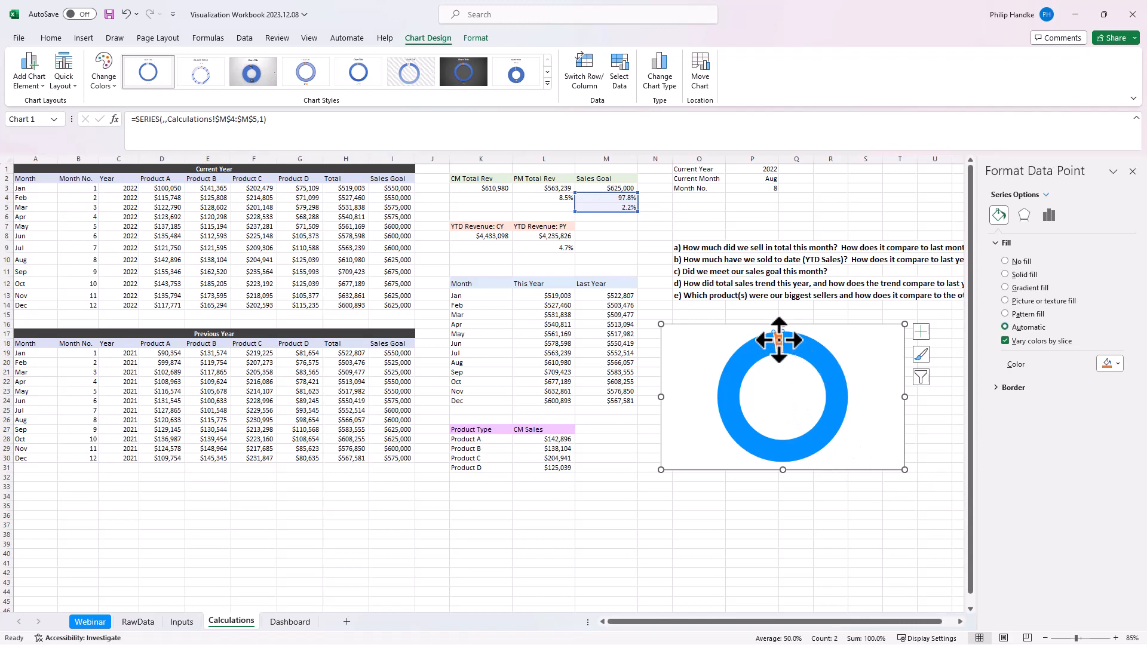
{"action": "left_click", "coordinate": [1110, 363]}
{"action": "left_click", "coordinate": [1047, 412]}
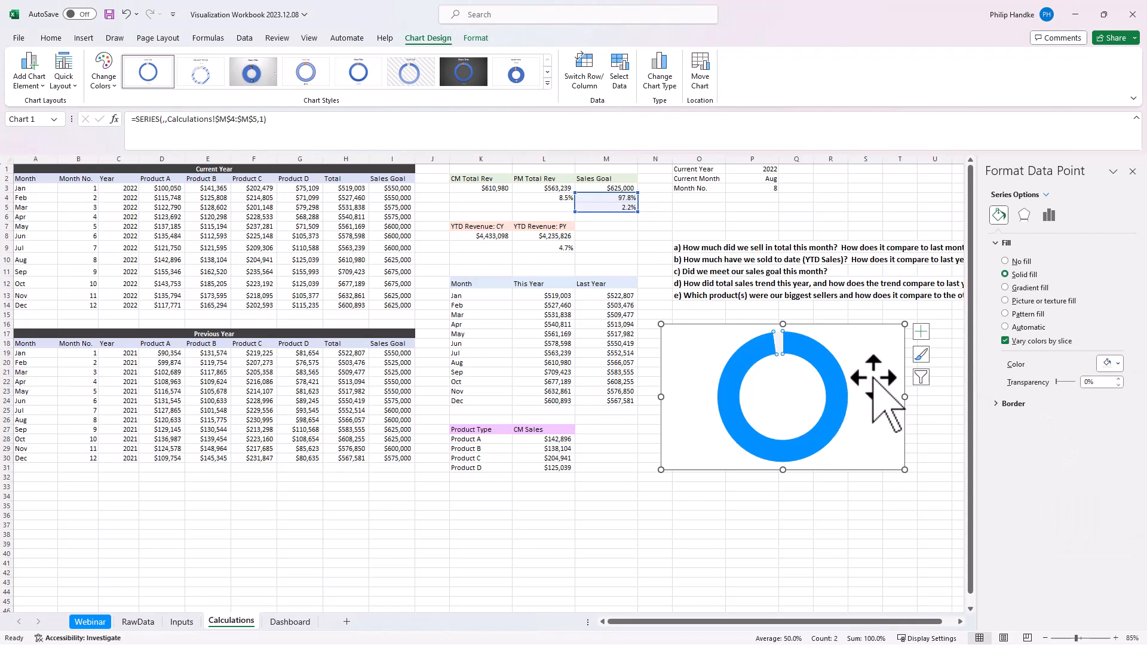
{"action": "left_click", "coordinate": [1110, 363]}
{"action": "left_click", "coordinate": [1047, 422]}
{"action": "left_click", "coordinate": [819, 409]}
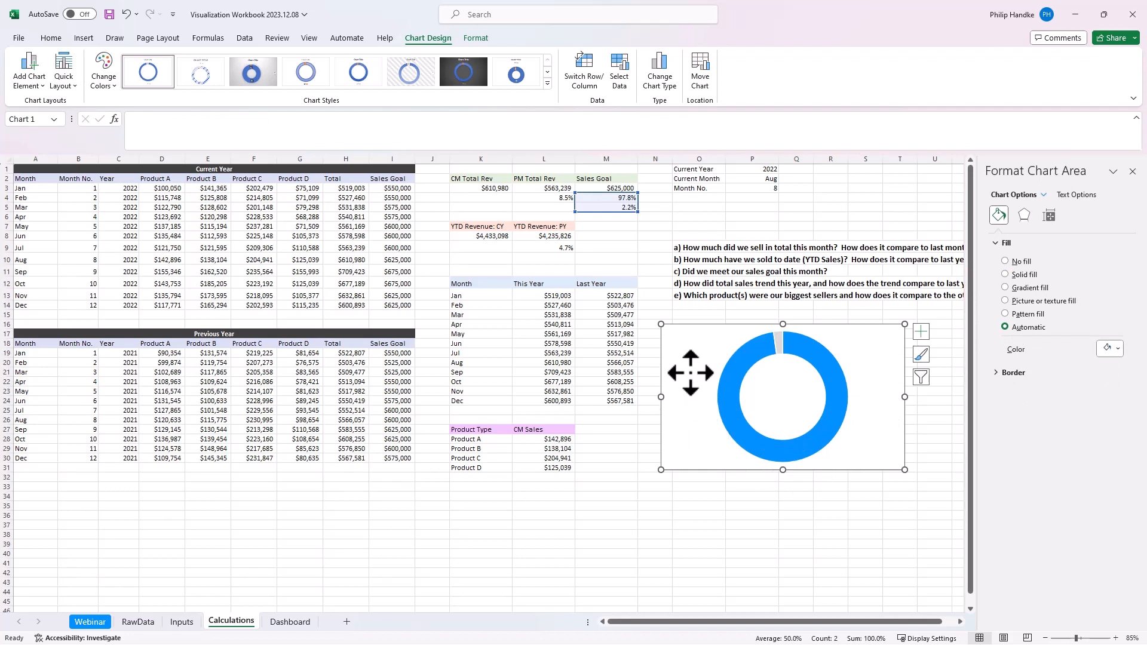
Step: Move the doughnut chart to the Dashboard sheet and place it beside the YTD Sales card, starting at column M
{"action": "key", "text": "ctrl+x"}
{"action": "left_click", "coordinate": [291, 621]}
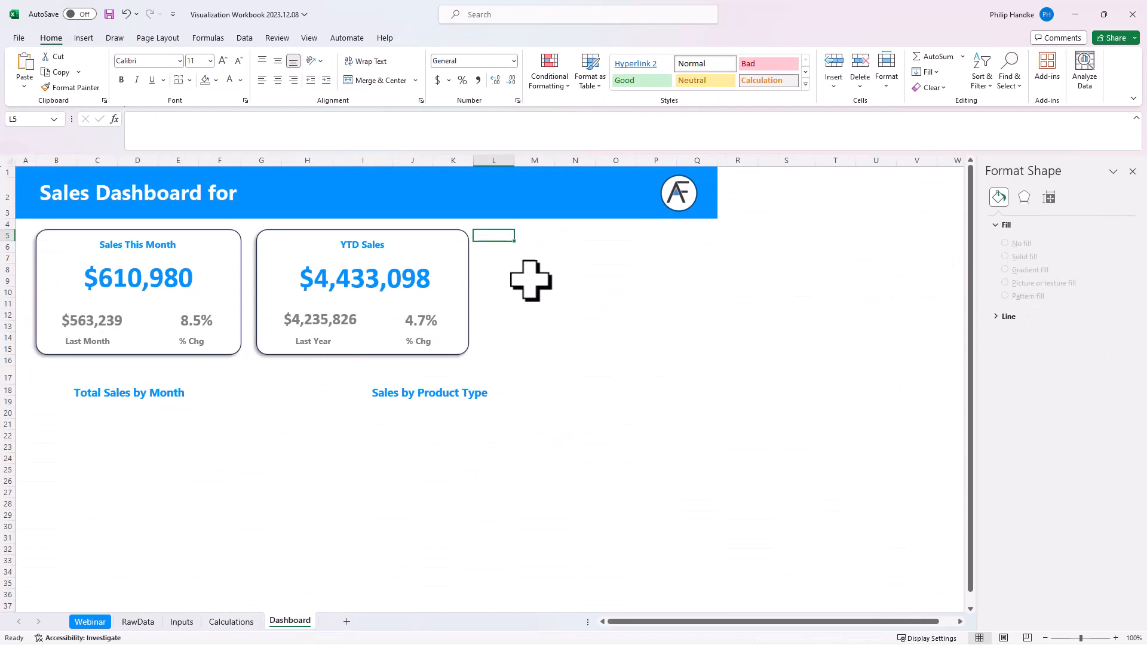
{"action": "key", "text": "ctrl+v"}
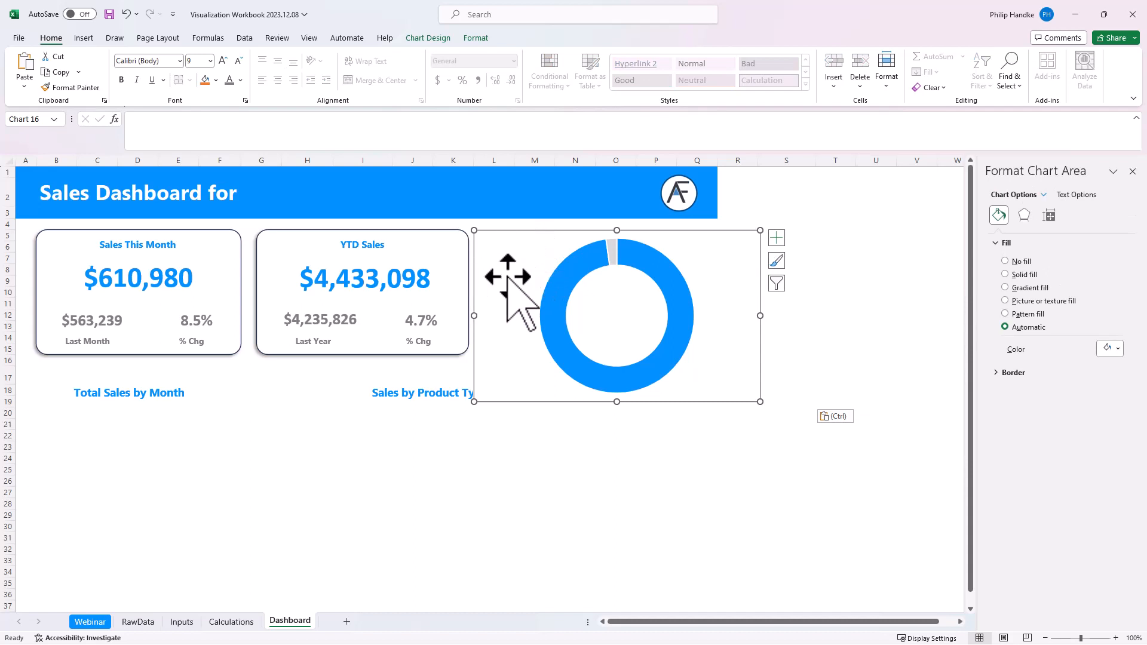
{"action": "left_click_drag", "start_coordinate": [508, 276], "coordinate": [536, 277]}
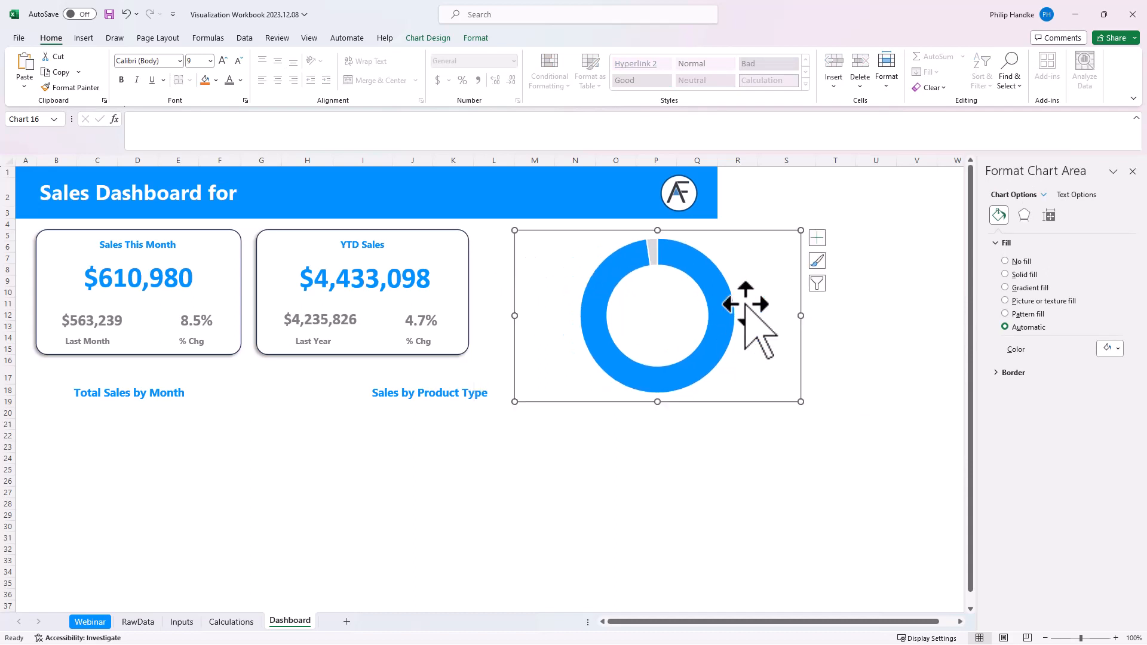
Step: Shrink the sales goal doughnut chart to about 4.25 by 2.7 inches and draw a text box inside its hole
{"action": "left_click_drag", "start_coordinate": [801, 316], "coordinate": [757, 316]}
{"action": "left_click_drag", "start_coordinate": [633, 402], "coordinate": [634, 384]}
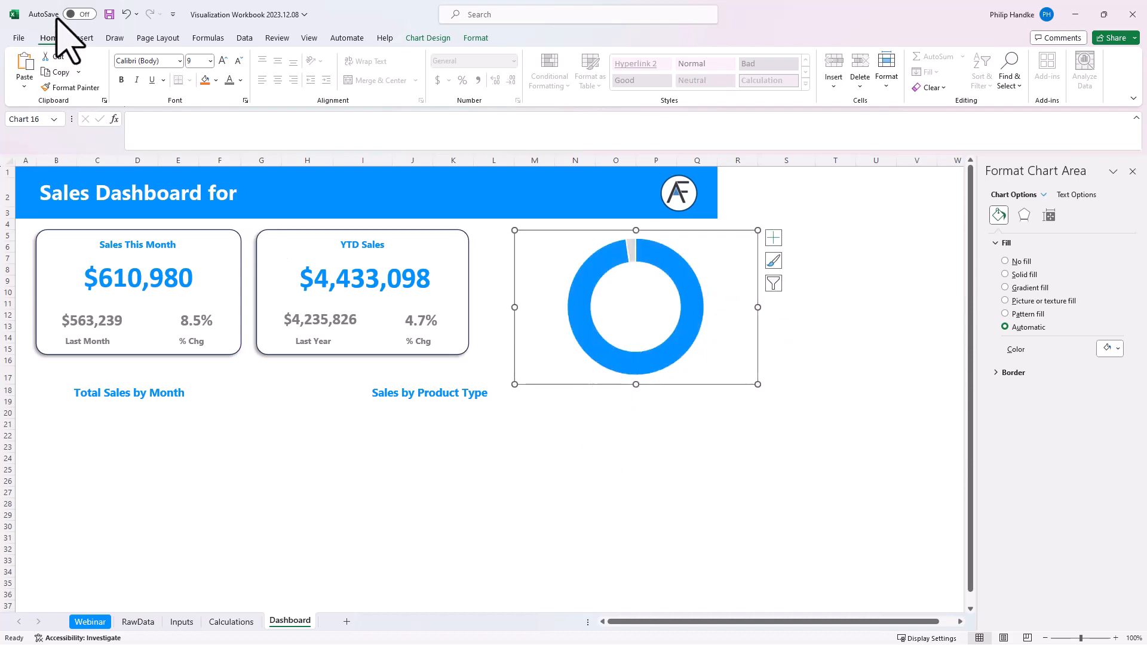
{"action": "left_click", "coordinate": [85, 37]}
{"action": "left_click", "coordinate": [804, 71]}
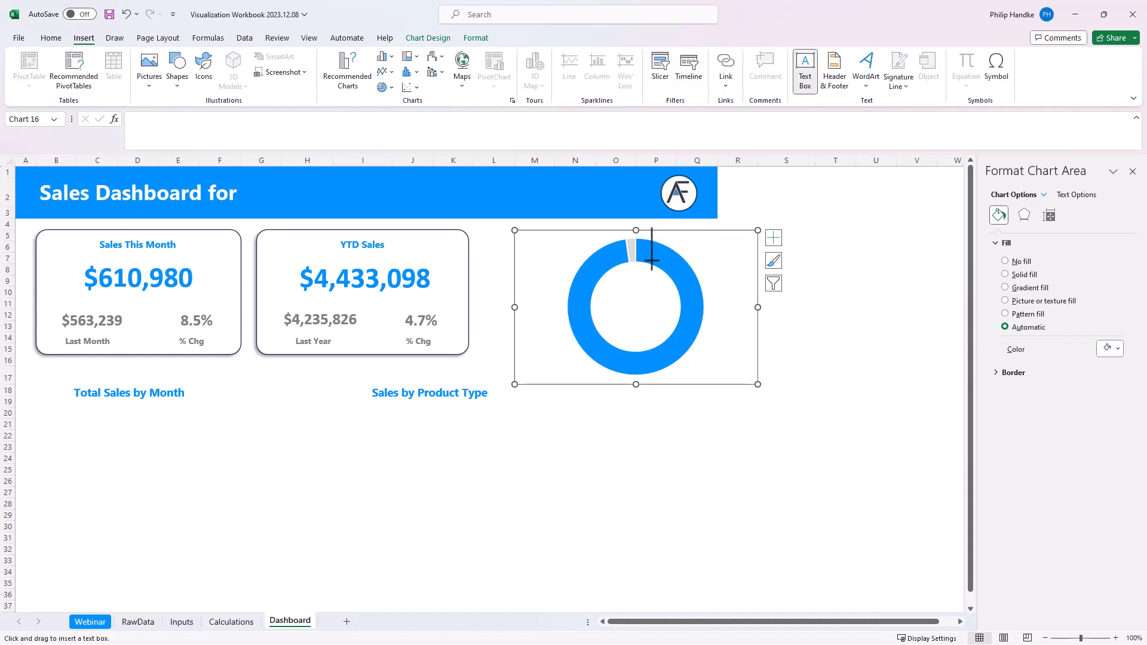
{"action": "left_click_drag", "start_coordinate": [601, 279], "coordinate": [674, 325]}
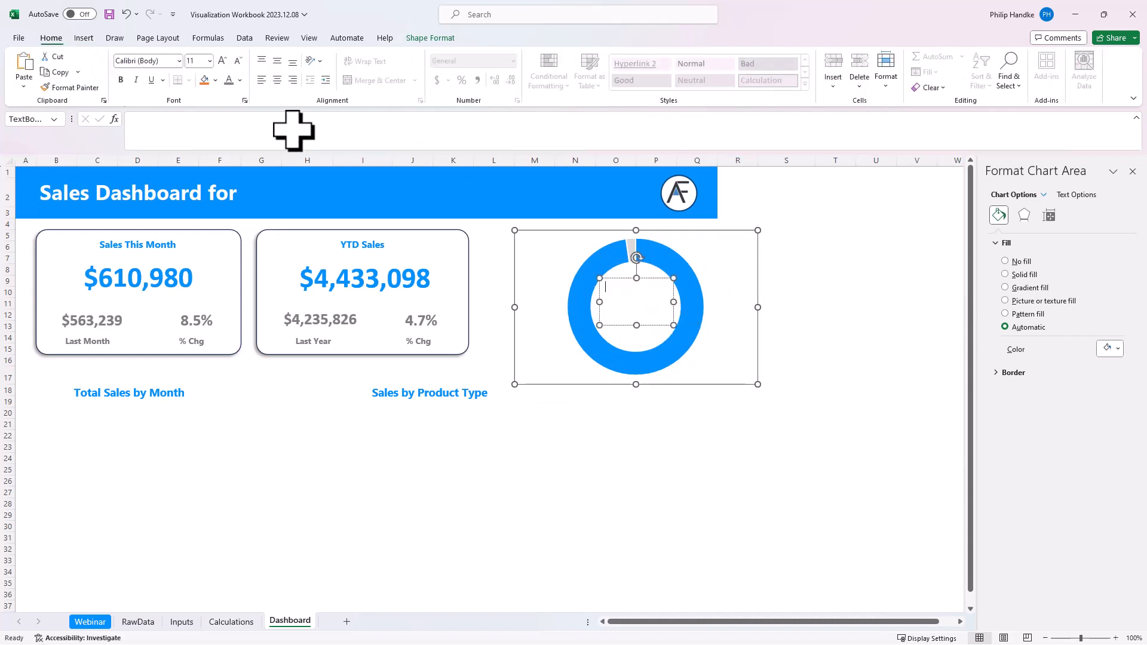
Step: Link the text box in the doughnut hole to cell M4 of the Calculations sheet
{"action": "left_click", "coordinate": [275, 138]}
{"action": "type", "text": "="}
{"action": "left_click", "coordinate": [241, 624]}
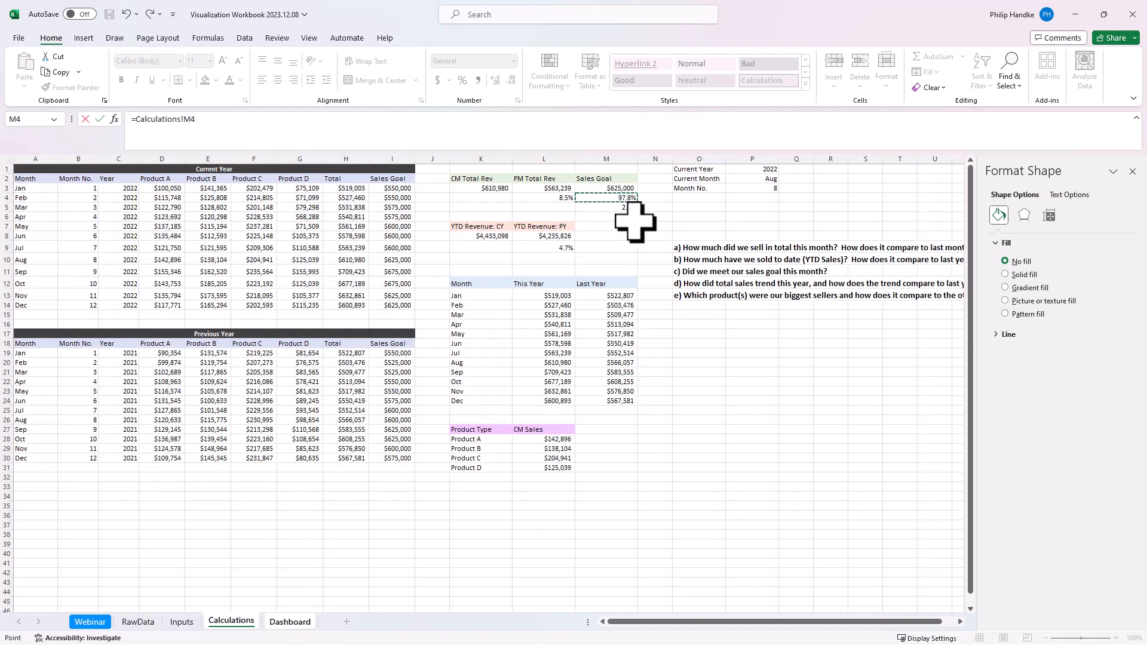
{"action": "key", "text": "Return"}
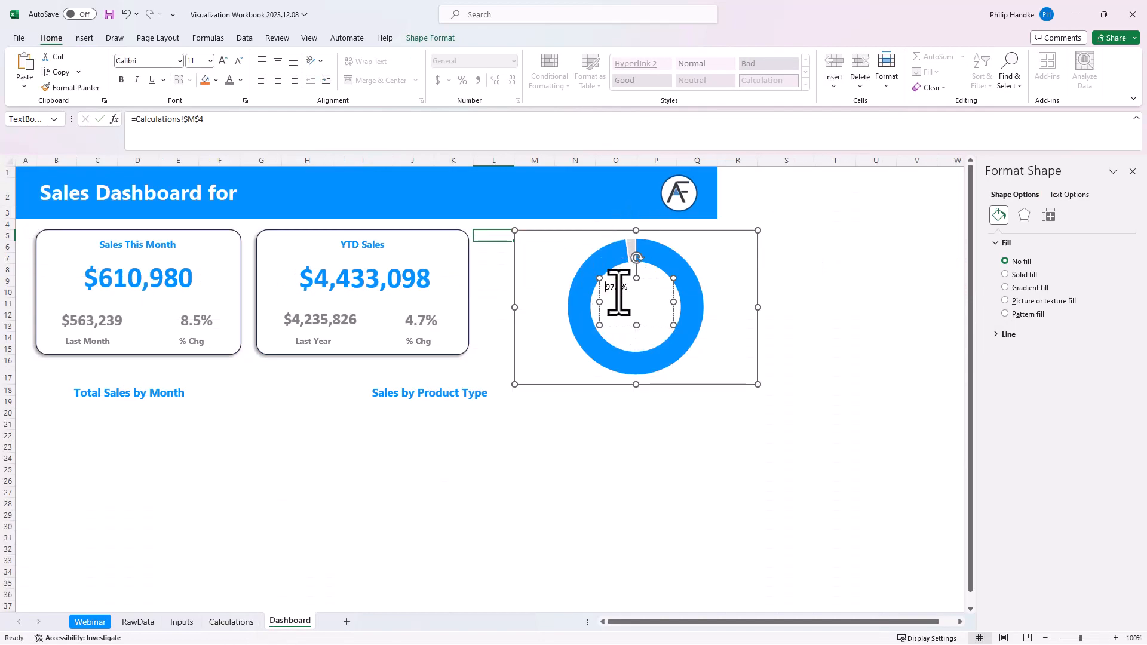
Step: Format the linked percentage in the doughnut hole as centered, larger, bold bright blue text and shorten its text box
{"action": "left_click", "coordinate": [278, 79]}
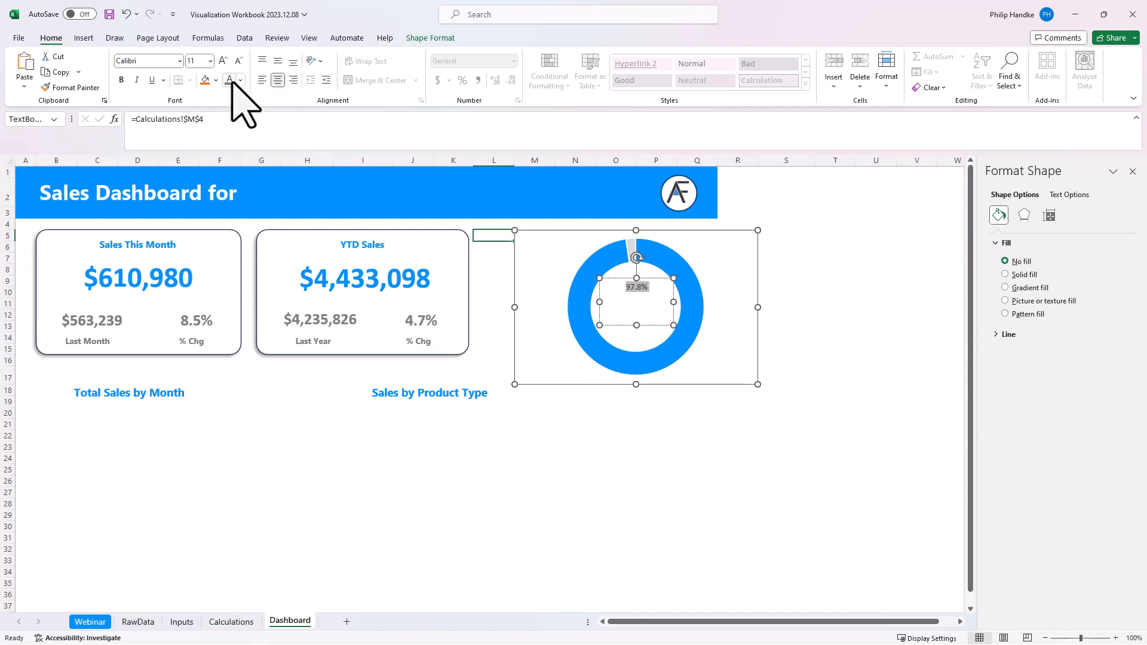
{"action": "left_click", "coordinate": [241, 81]}
{"action": "left_click", "coordinate": [228, 244]}
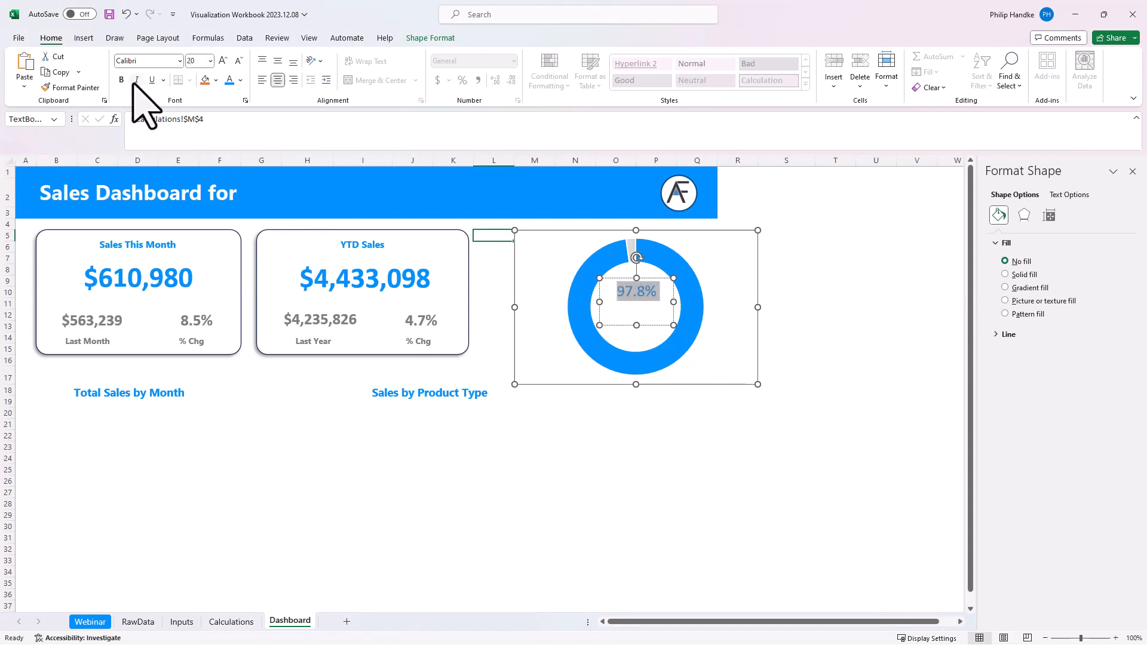
{"action": "left_click", "coordinate": [123, 79]}
{"action": "left_click", "coordinate": [192, 60]}
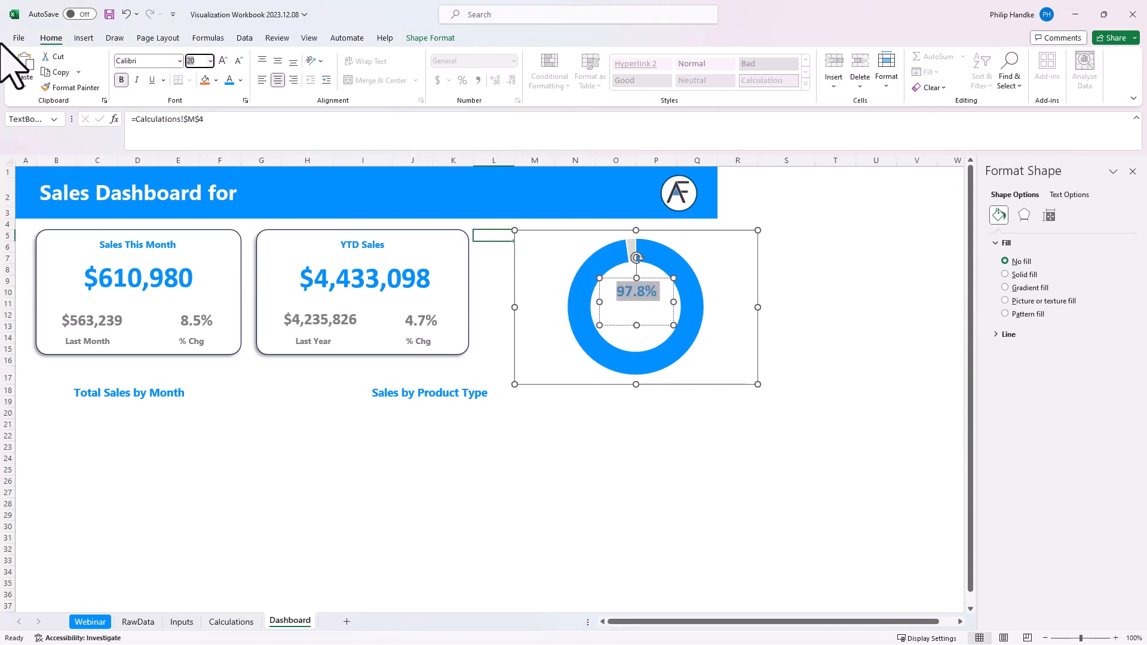
{"action": "left_click_drag", "start_coordinate": [636, 325], "coordinate": [635, 310]}
{"action": "left_click", "coordinate": [653, 333]}
{"action": "left_click", "coordinate": [654, 330]}
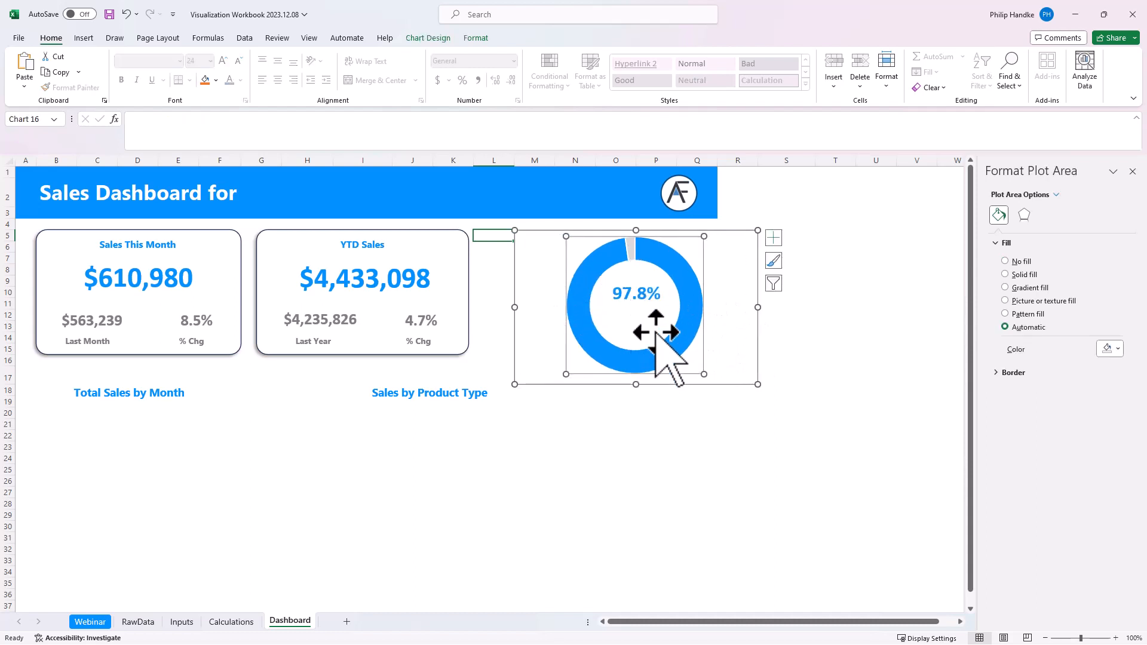
{"action": "left_click", "coordinate": [883, 378]}
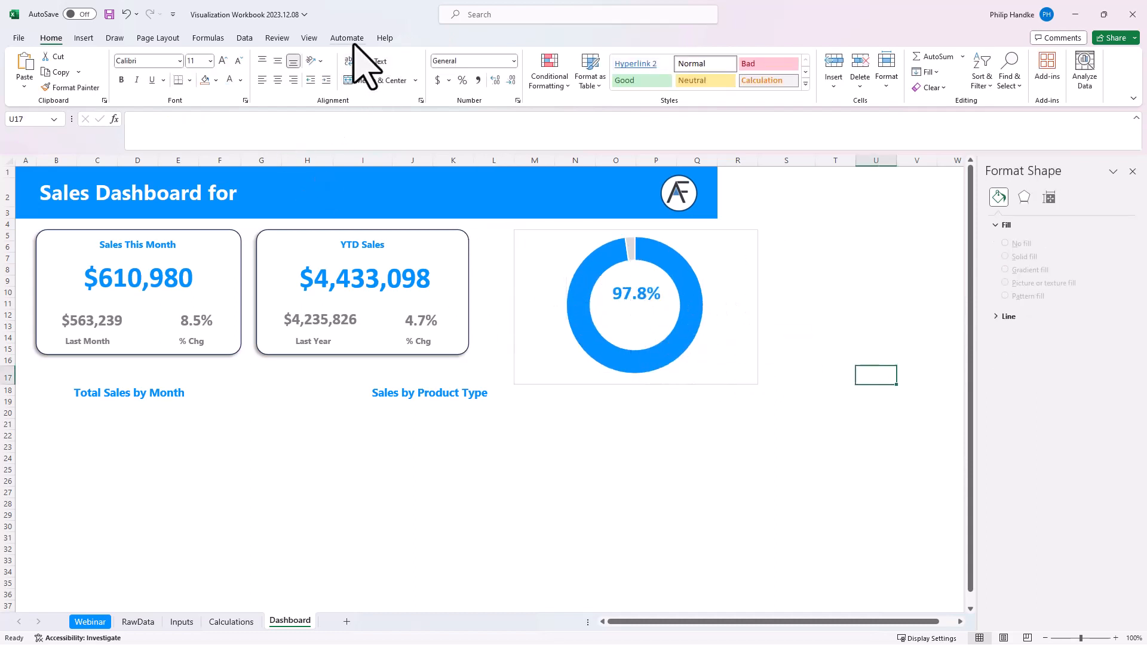
Step: Add a text box reading "of sales goal" below the percentage, with centered, bold, bright blue text
{"action": "left_click", "coordinate": [92, 38]}
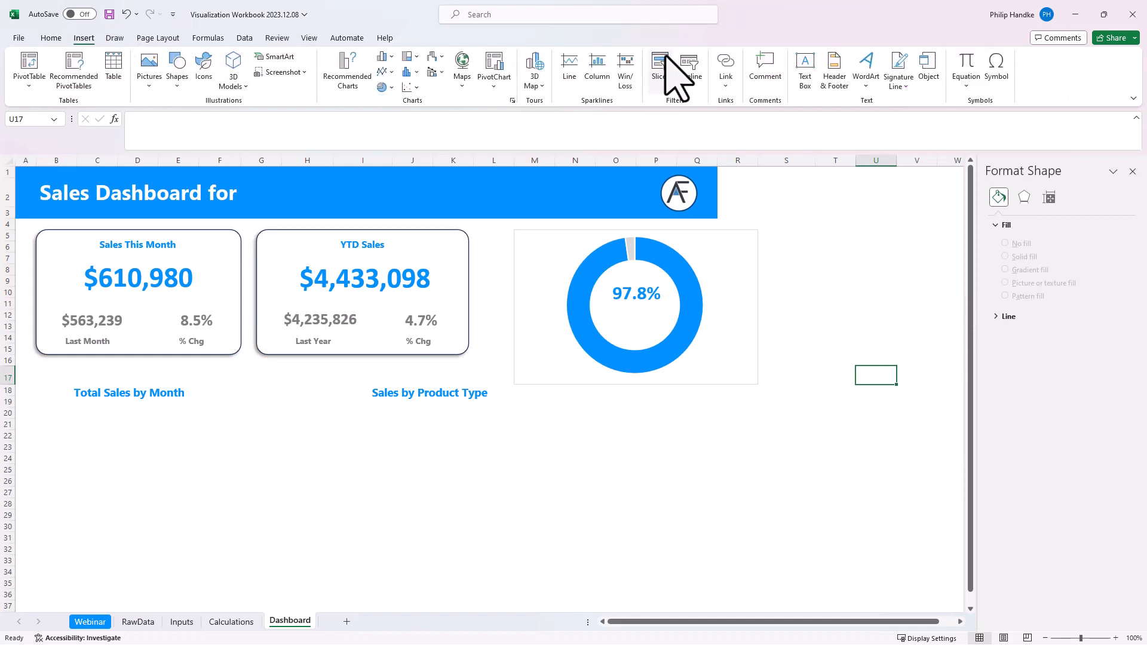
{"action": "left_click", "coordinate": [808, 71]}
{"action": "left_click_drag", "start_coordinate": [615, 304], "coordinate": [666, 327]}
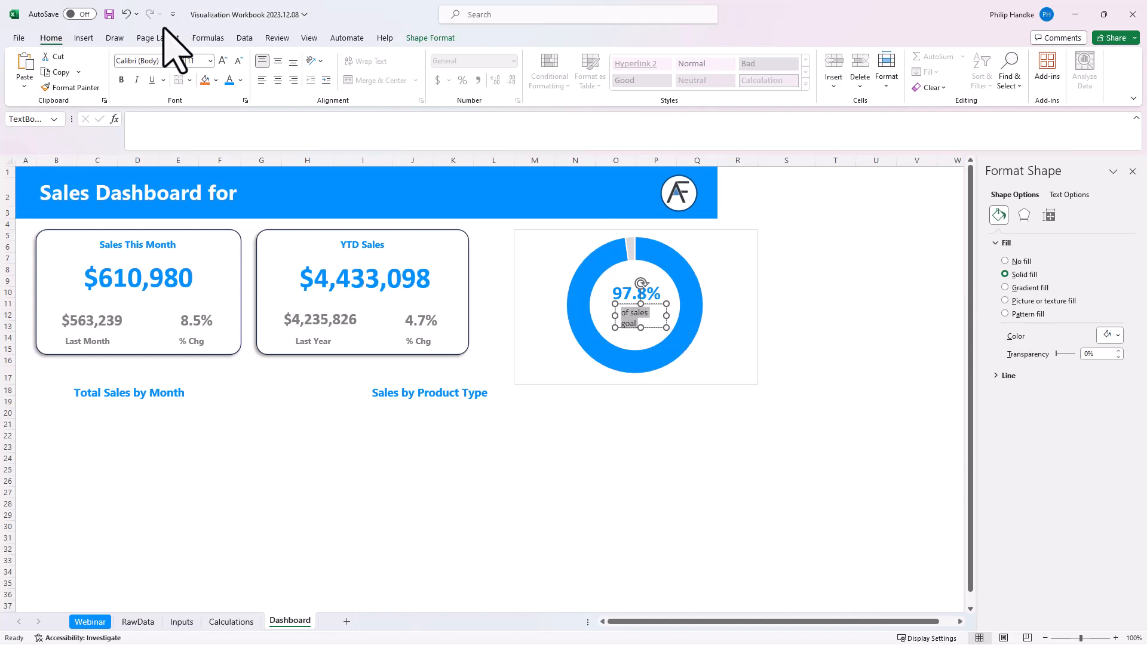
{"action": "left_click", "coordinate": [278, 79]}
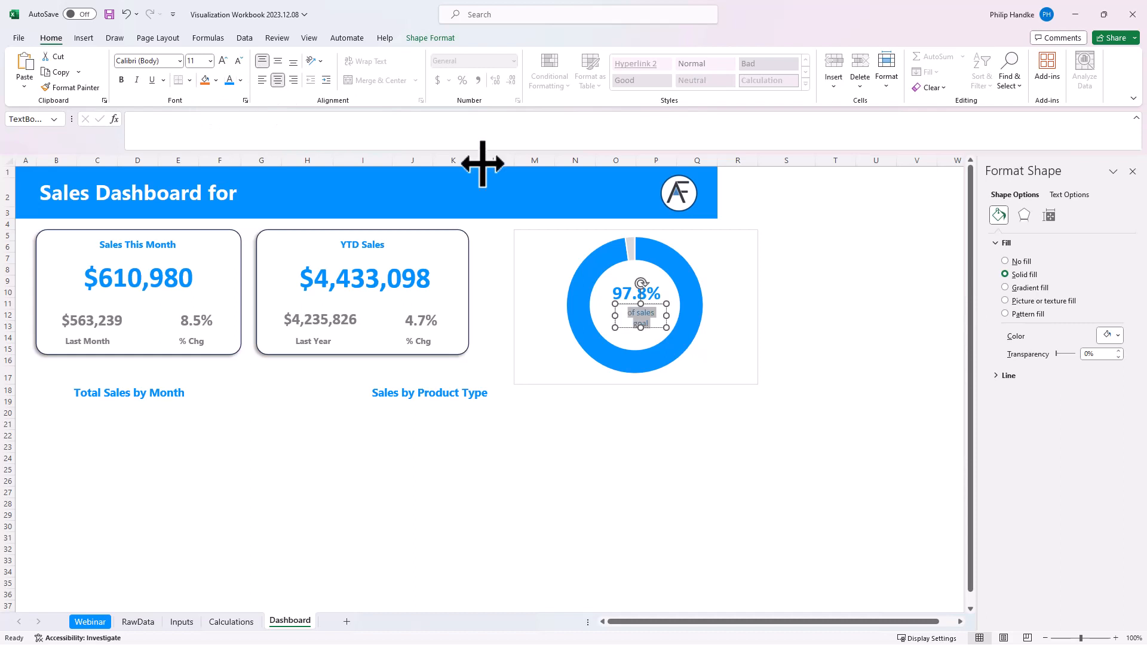
{"action": "left_click", "coordinate": [121, 80]}
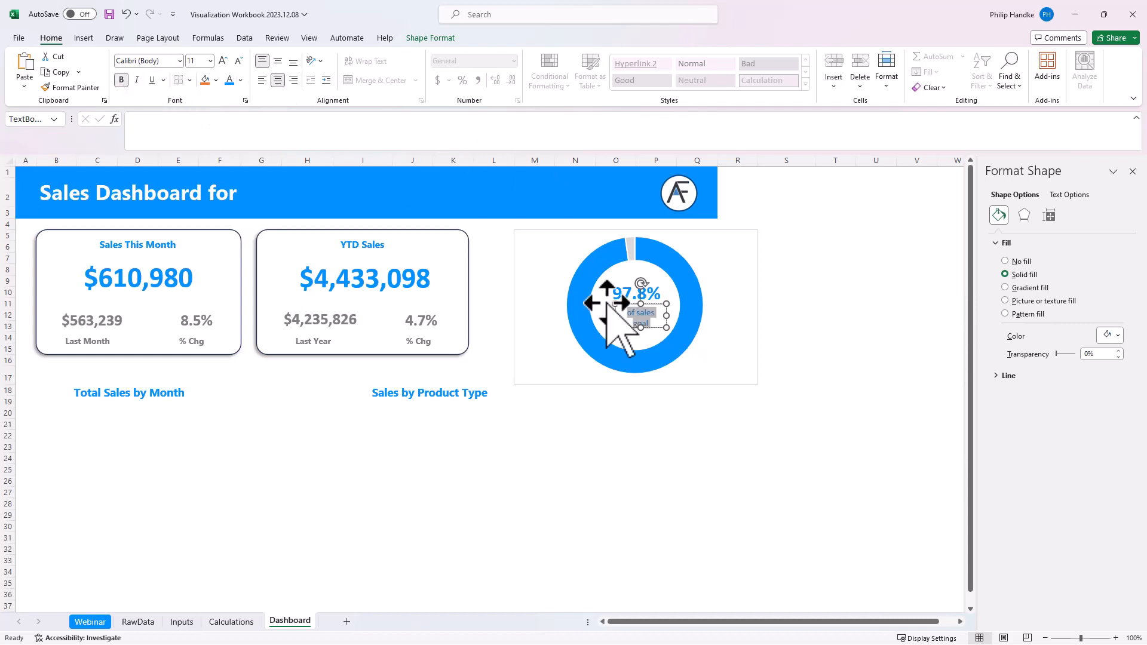
Step: Make the "of sales goal" text box slightly taller, center it below the percentage and remove its outline
{"action": "left_click", "coordinate": [646, 331]}
{"action": "left_click", "coordinate": [657, 328]}
{"action": "left_click", "coordinate": [653, 325]}
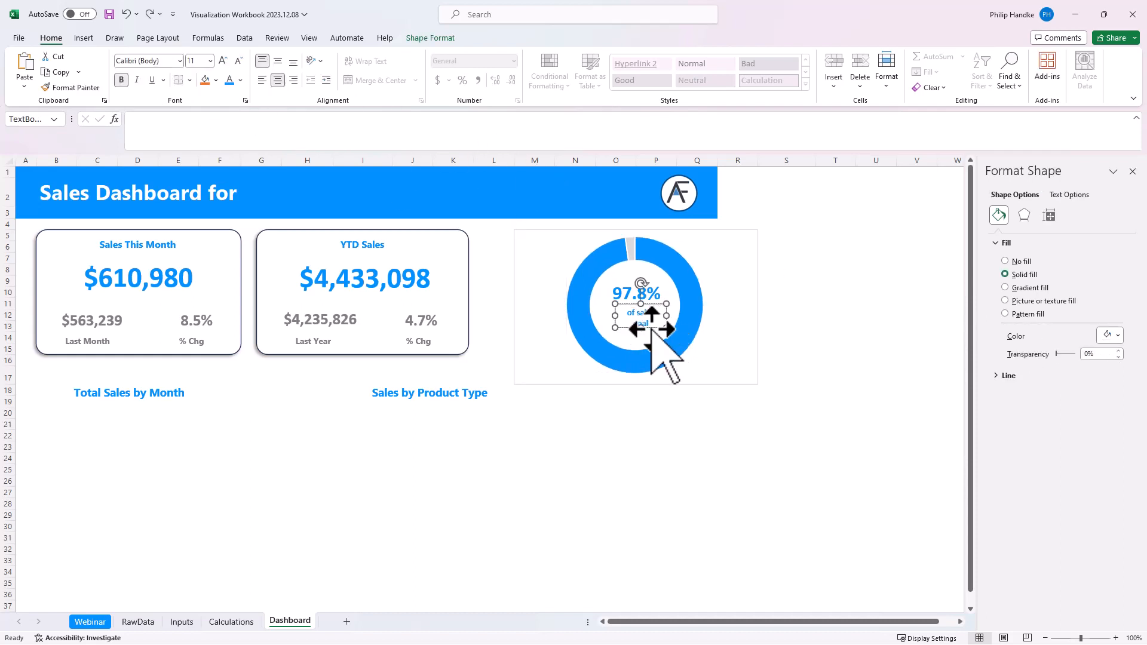
{"action": "left_click_drag", "start_coordinate": [642, 329], "coordinate": [644, 335]}
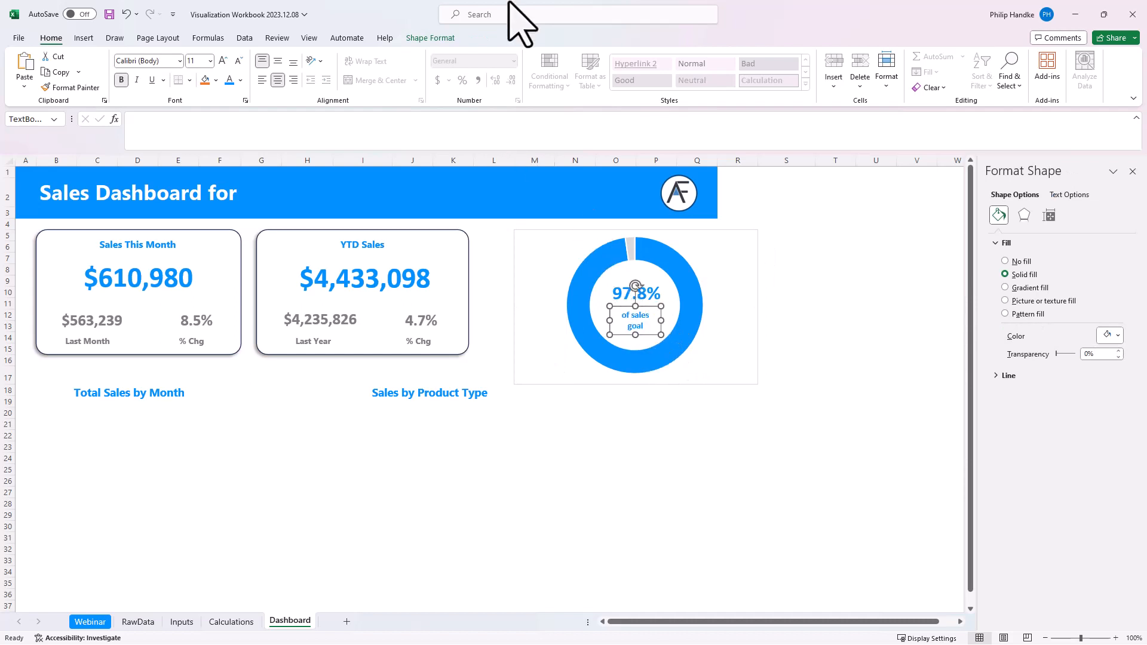
{"action": "left_click", "coordinate": [429, 38]}
{"action": "left_click", "coordinate": [432, 71]}
{"action": "left_click", "coordinate": [454, 254]}
{"action": "left_click", "coordinate": [840, 467]}
Step: Remove the outline around the sales goal doughnut chart
{"action": "left_click", "coordinate": [676, 377]}
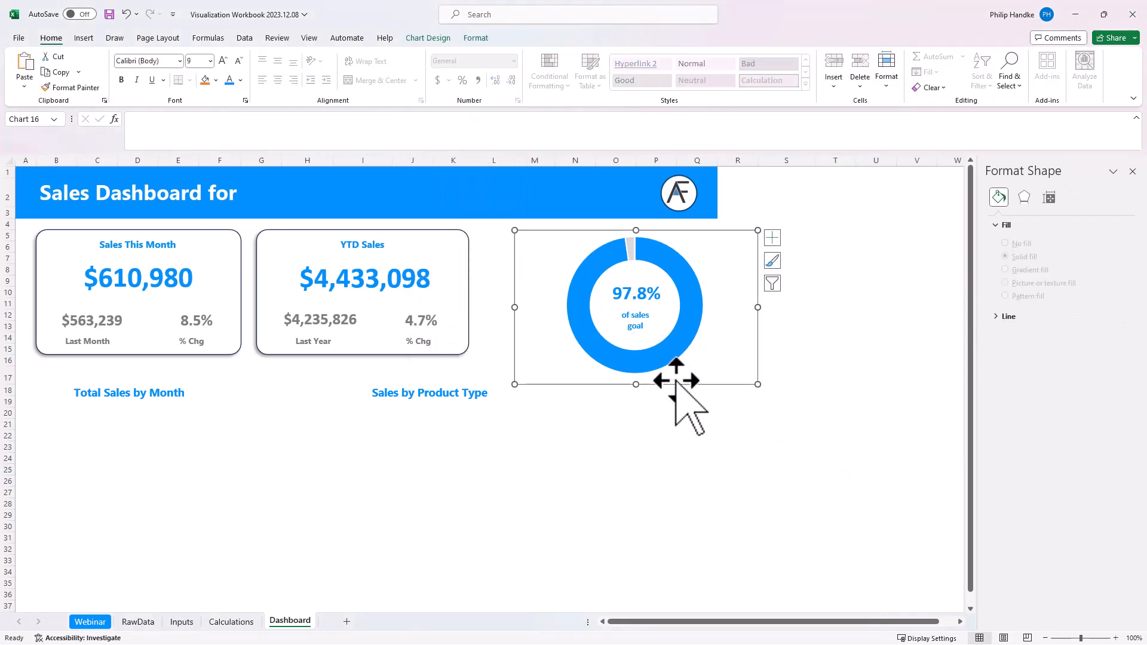
{"action": "left_click", "coordinate": [476, 38]}
{"action": "left_click", "coordinate": [435, 37]}
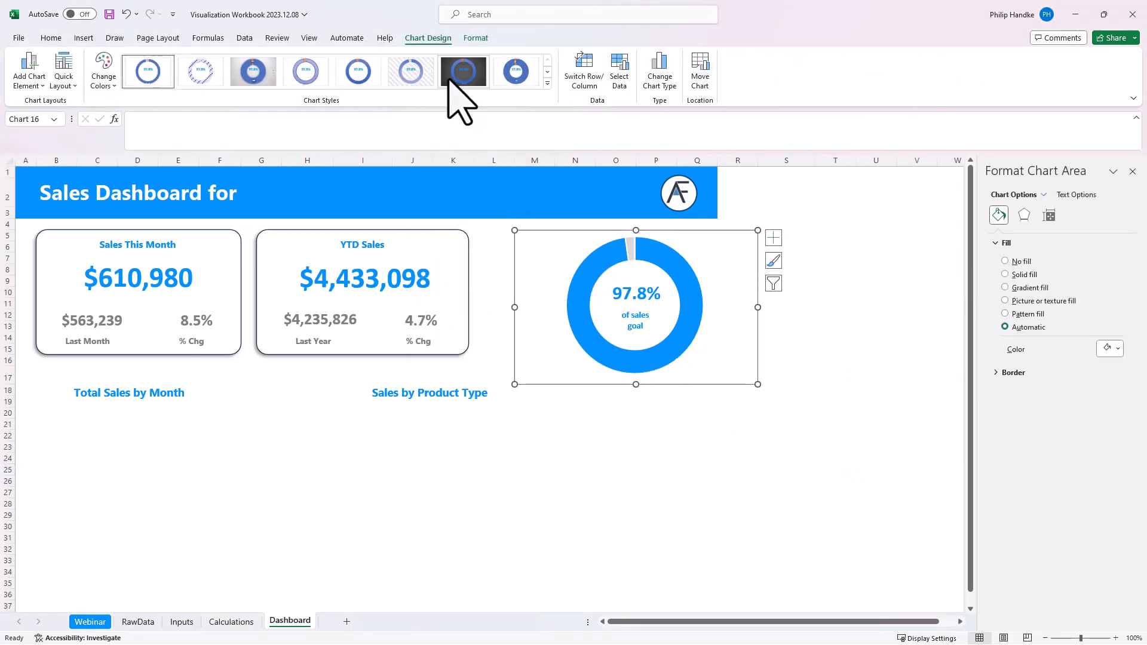
{"action": "left_click", "coordinate": [473, 38]}
{"action": "left_click", "coordinate": [481, 72]}
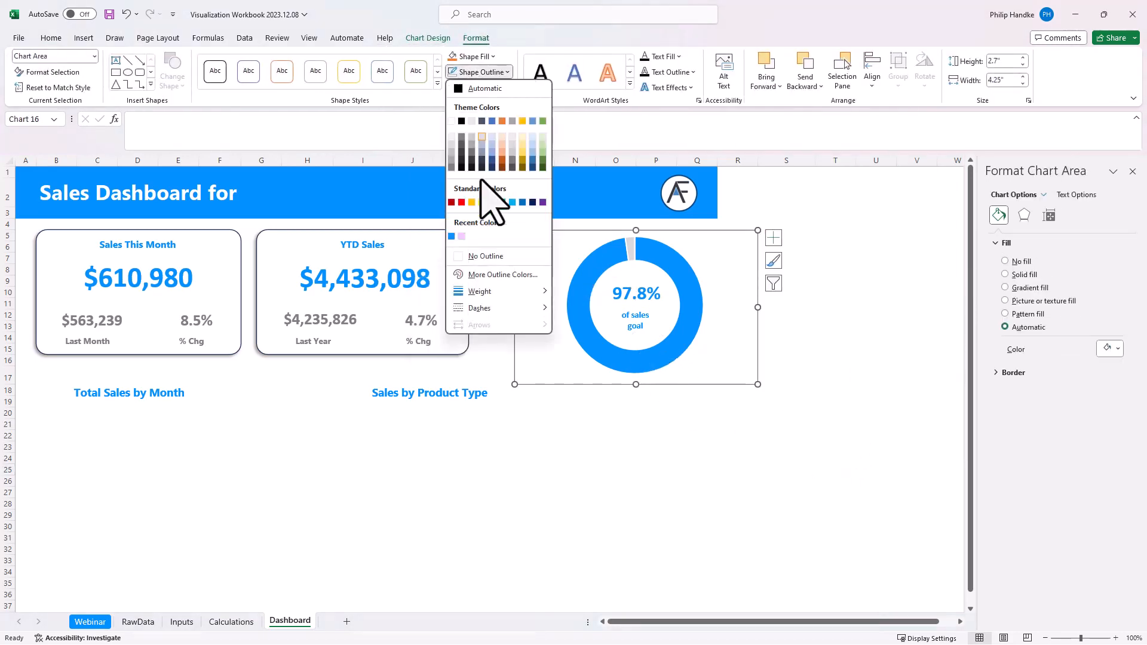
{"action": "left_click", "coordinate": [485, 255]}
{"action": "left_click", "coordinate": [621, 448]}
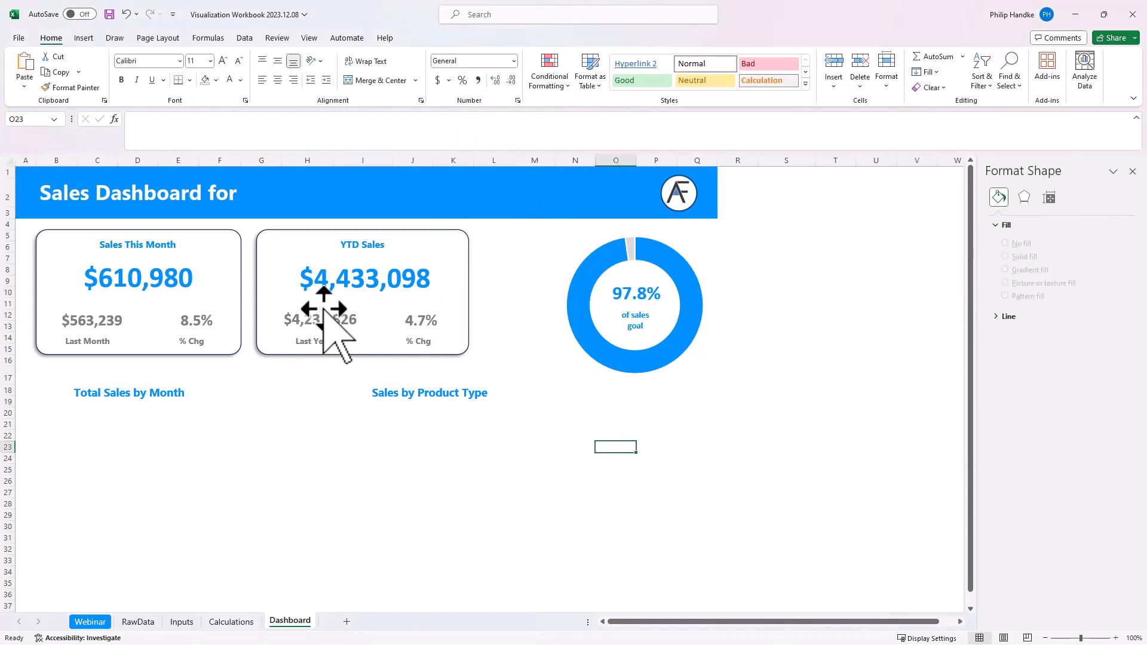
Step: Insert a 2-D line chart from the monthly sales table K12:M24 on Calculations and place it below the list of questions
{"action": "left_click", "coordinate": [54, 414]}
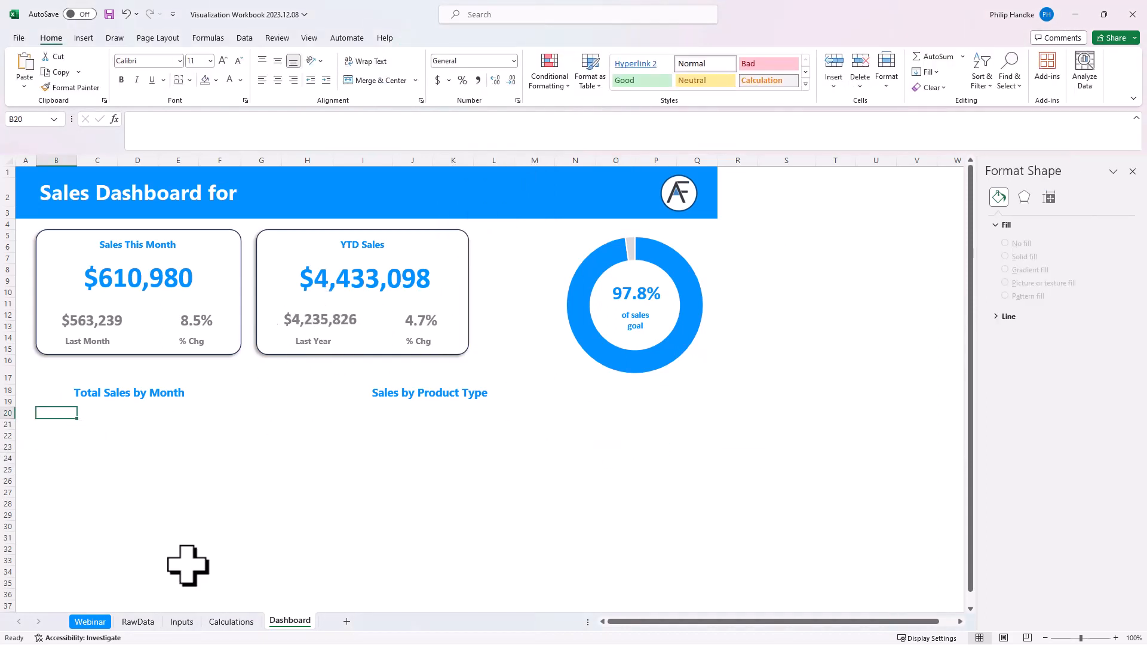
{"action": "left_click", "coordinate": [232, 622]}
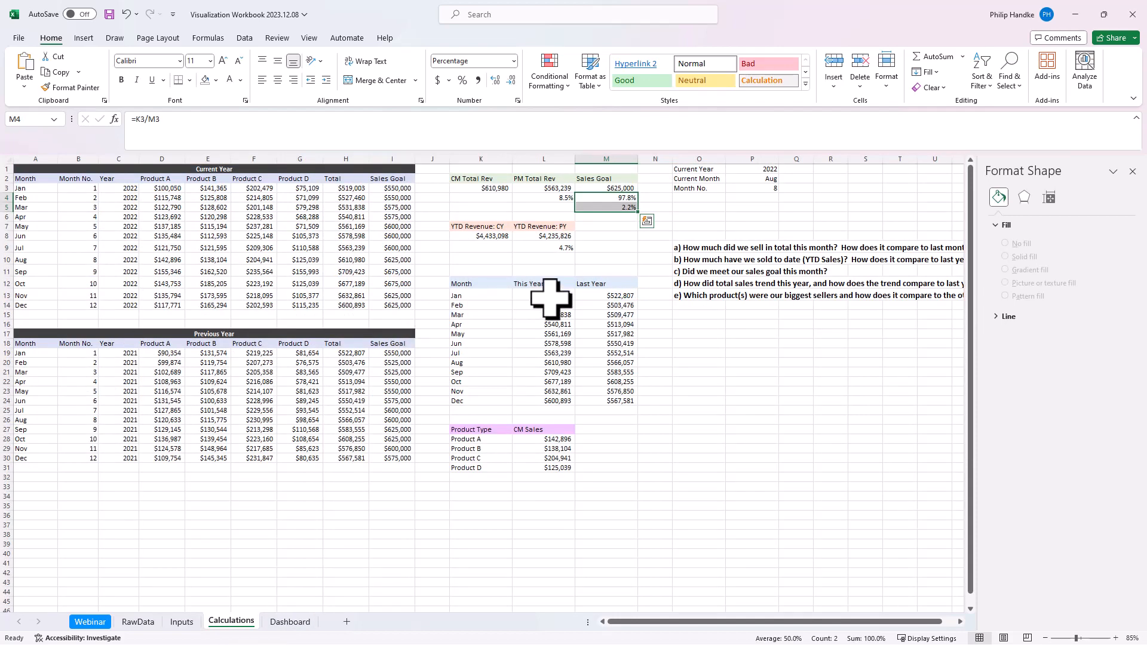
{"action": "left_click", "coordinate": [757, 169]}
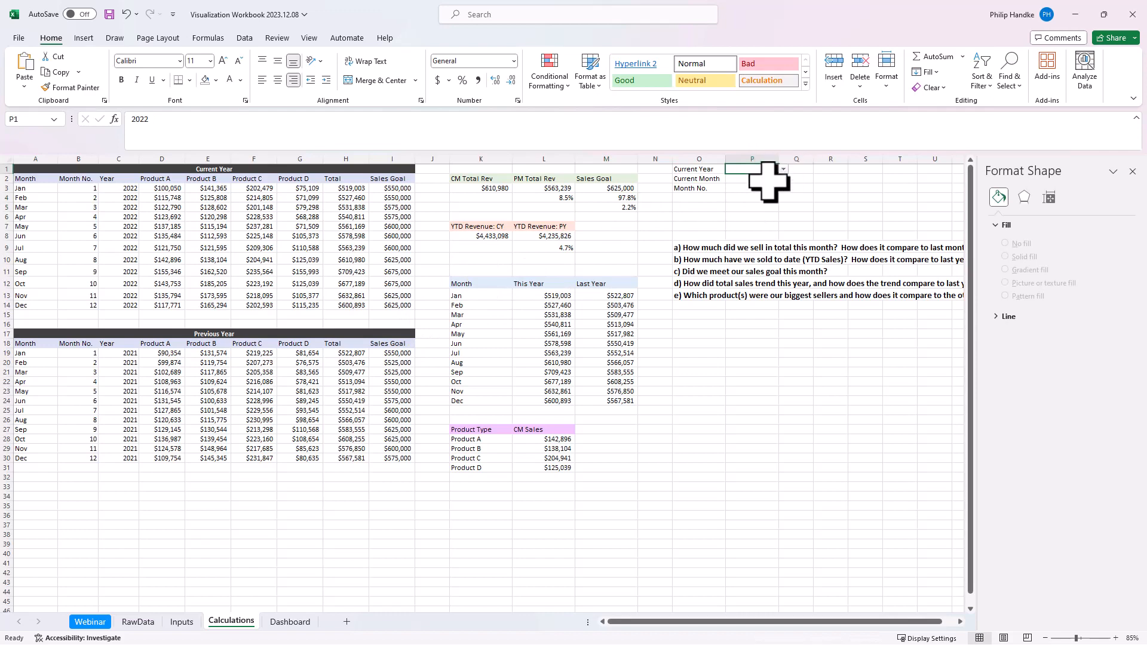
{"action": "left_click_drag", "start_coordinate": [472, 285], "coordinate": [604, 402]}
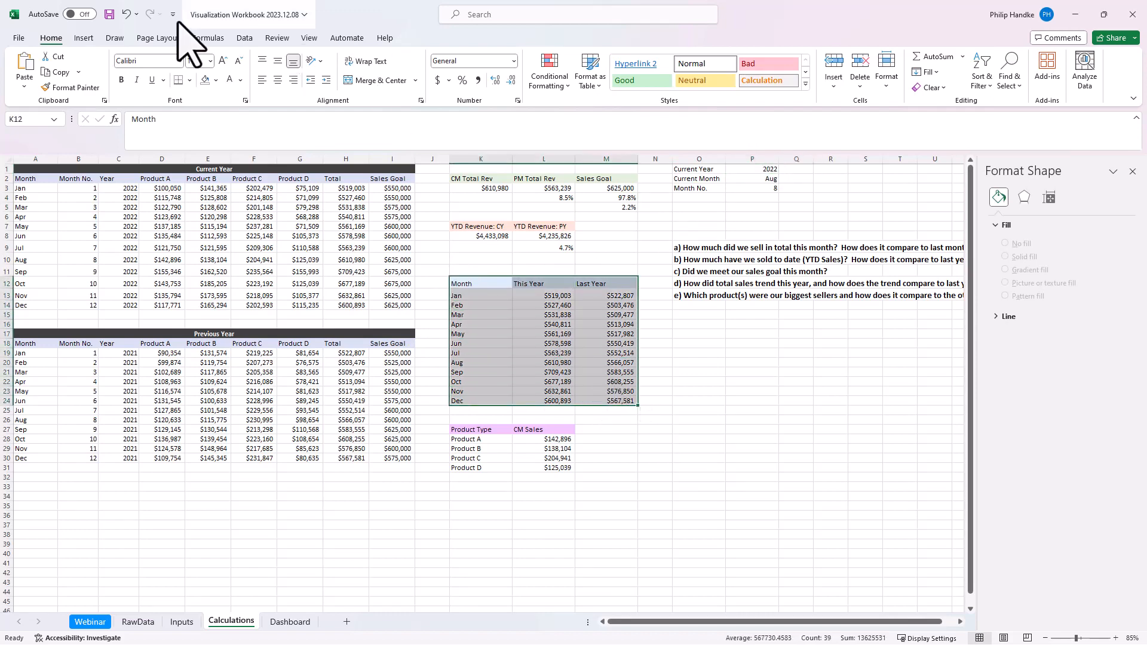
{"action": "left_click", "coordinate": [83, 37]}
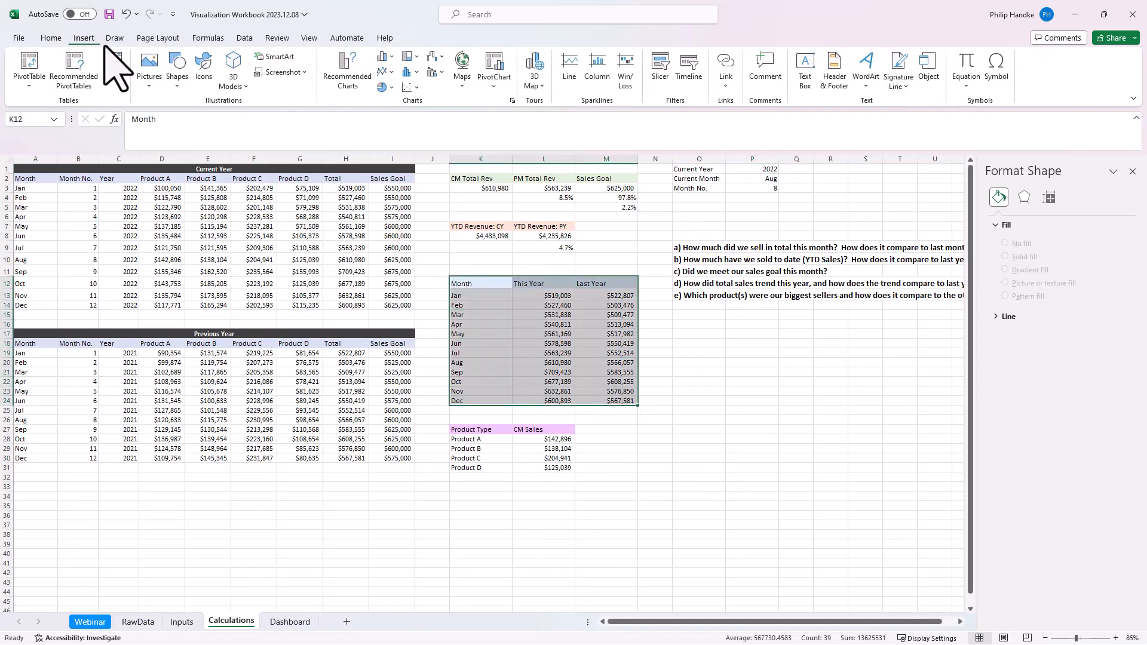
{"action": "left_click", "coordinate": [382, 72]}
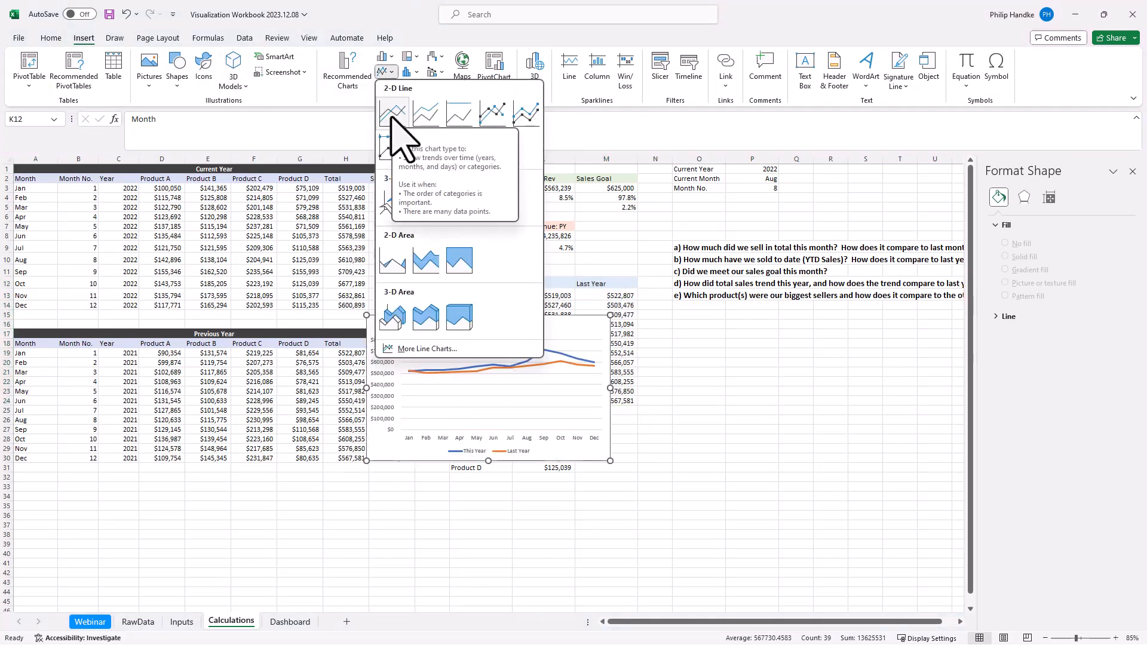
{"action": "left_click", "coordinate": [392, 112]}
{"action": "left_click_drag", "start_coordinate": [424, 335], "coordinate": [726, 364]}
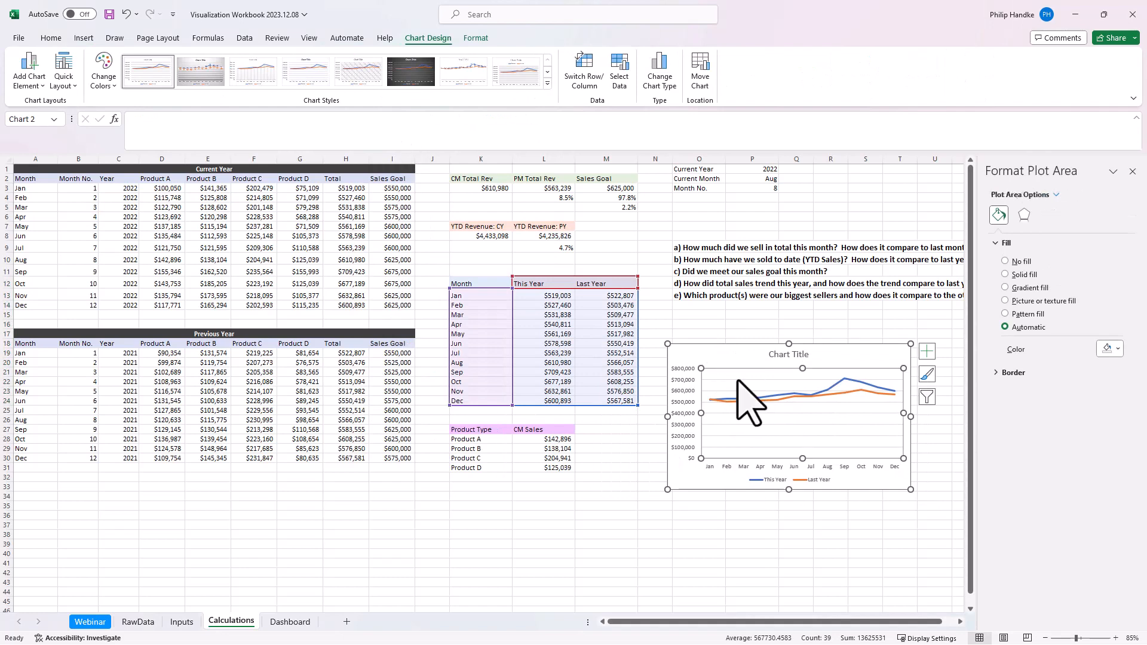
Step: Delete the horizontal gridlines and the title from the line chart
{"action": "left_click", "coordinate": [740, 383]}
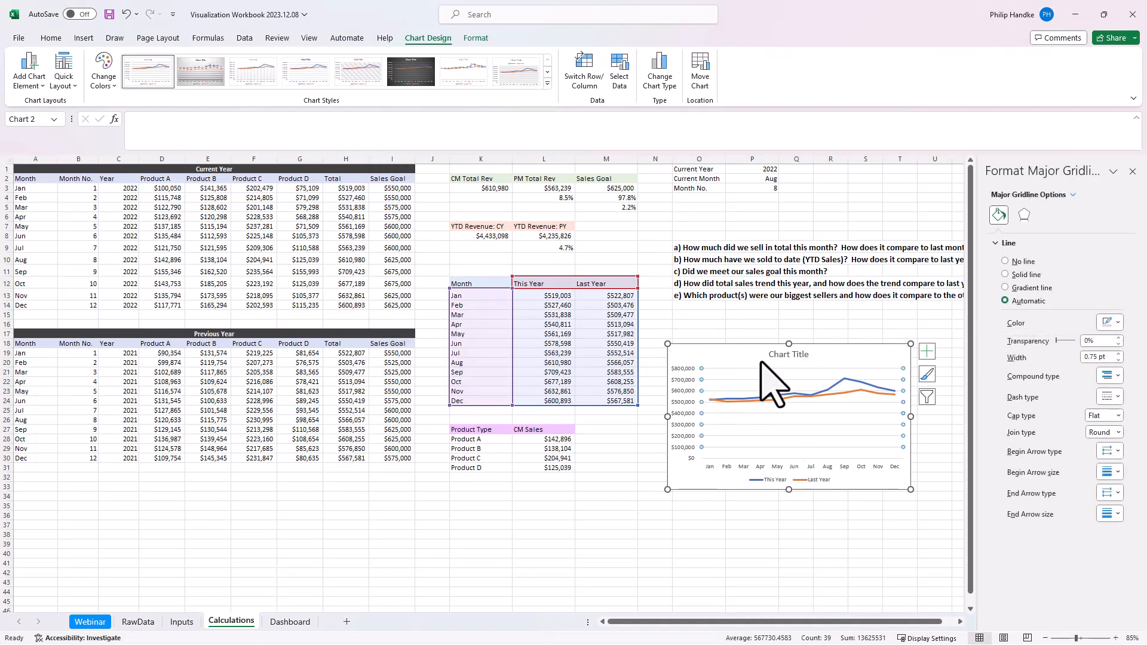
{"action": "key", "text": "Delete"}
{"action": "left_click", "coordinate": [786, 357]}
{"action": "key", "text": "Delete"}
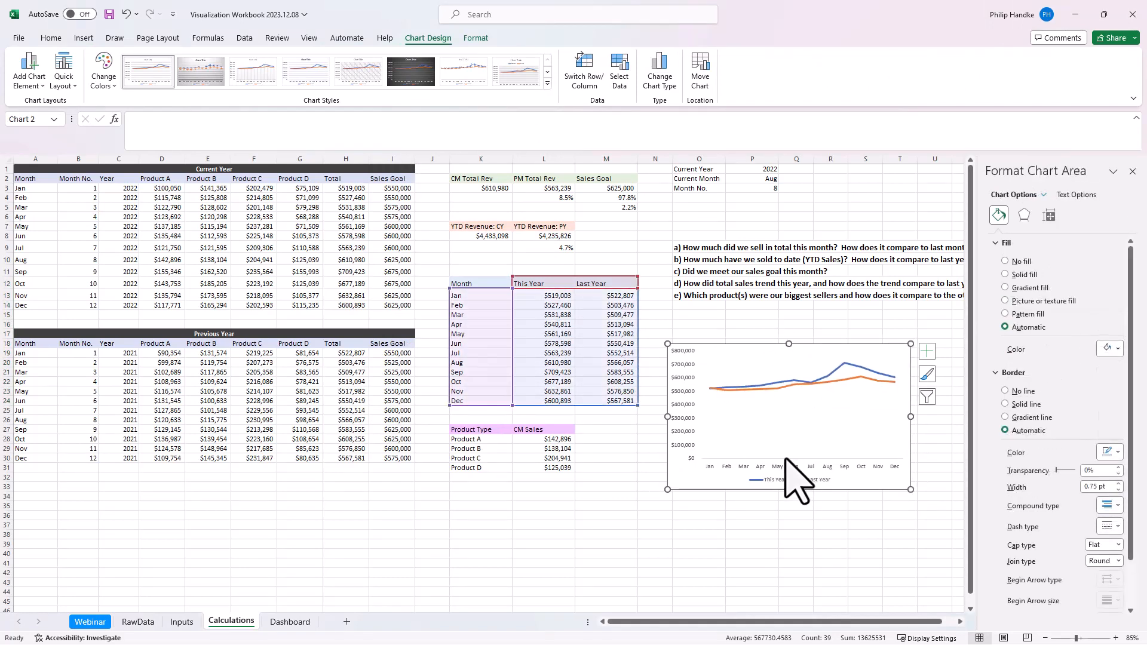
{"action": "left_click", "coordinate": [682, 376]}
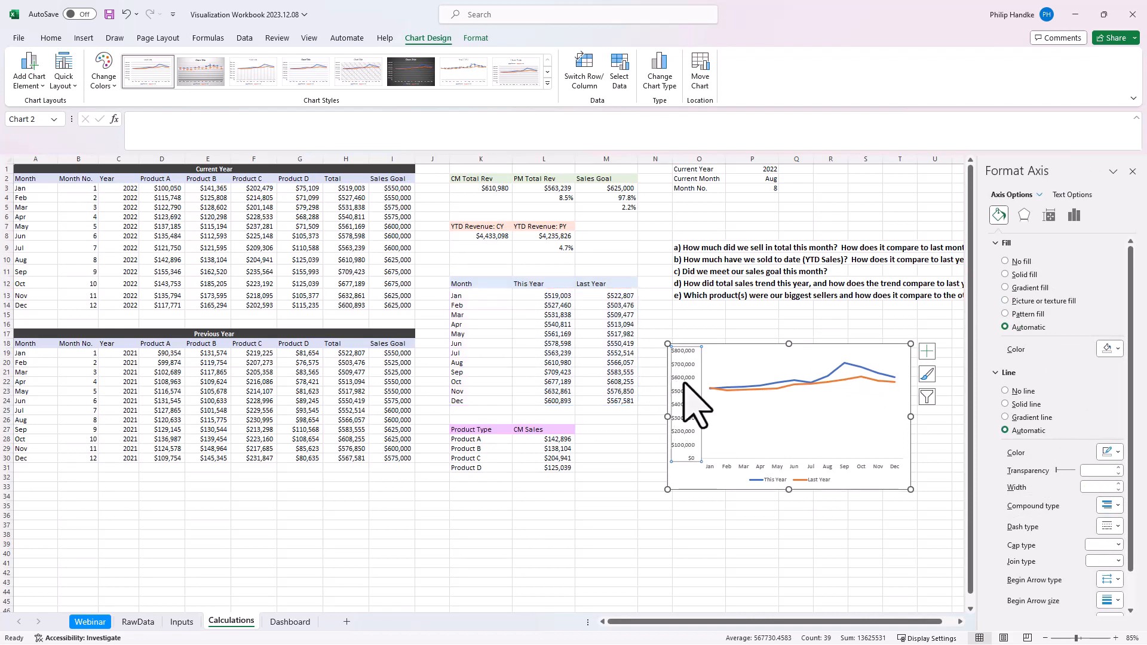
{"action": "right_click", "coordinate": [684, 382]}
{"action": "left_click", "coordinate": [754, 553]}
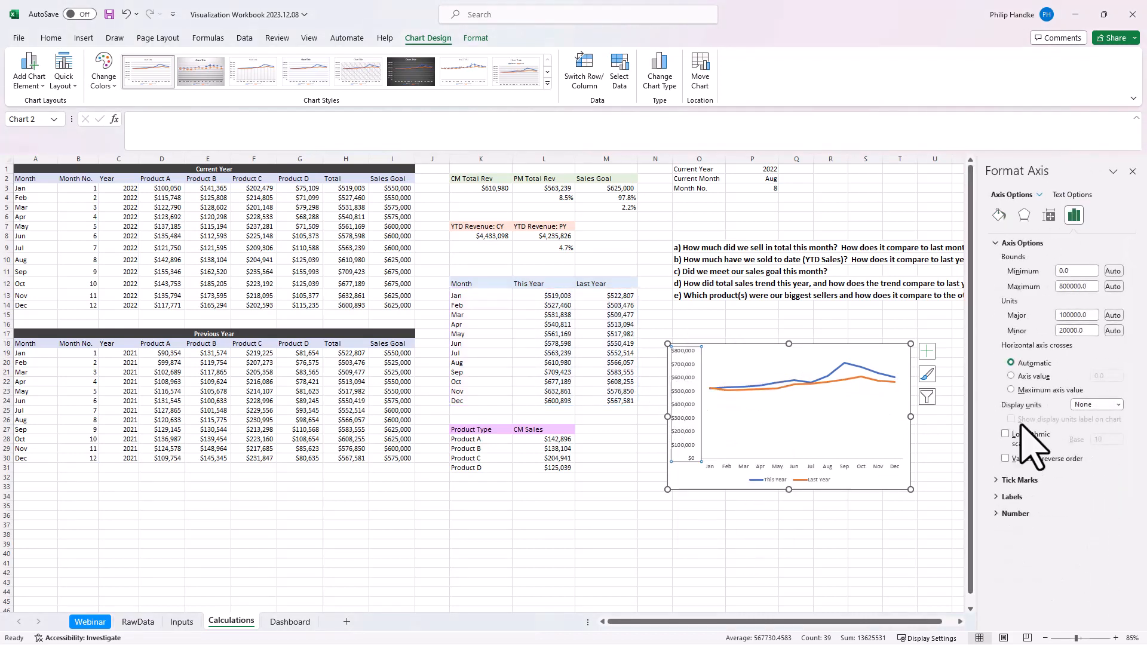
{"action": "left_click_drag", "start_coordinate": [1095, 287], "coordinate": [1029, 267]}
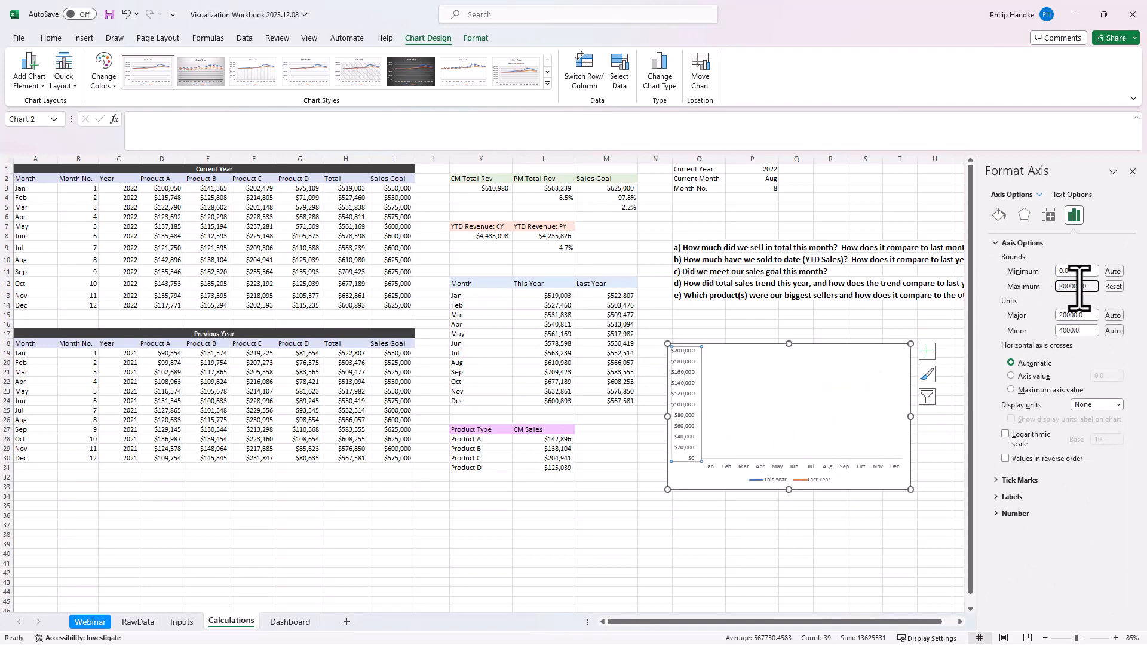
{"action": "key", "text": "ctrl+z"}
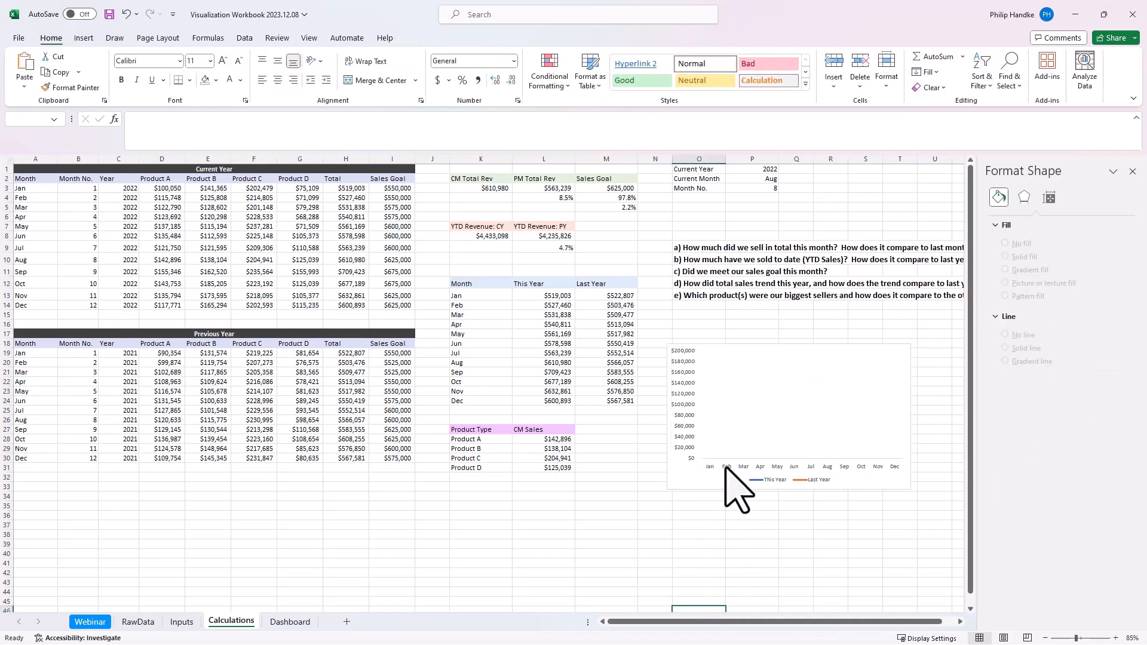
Step: Set the major unit of the line chart's vertical axis to 200000
{"action": "right_click", "coordinate": [686, 402]}
{"action": "left_click", "coordinate": [724, 550]}
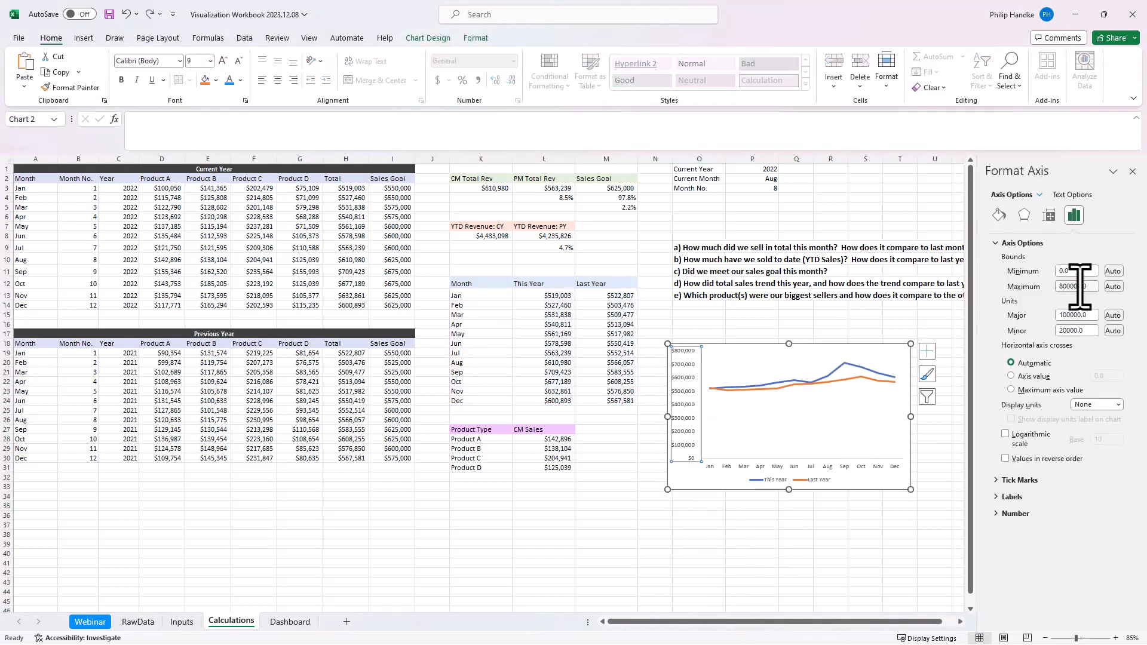
{"action": "left_click_drag", "start_coordinate": [1088, 315], "coordinate": [1065, 311]}
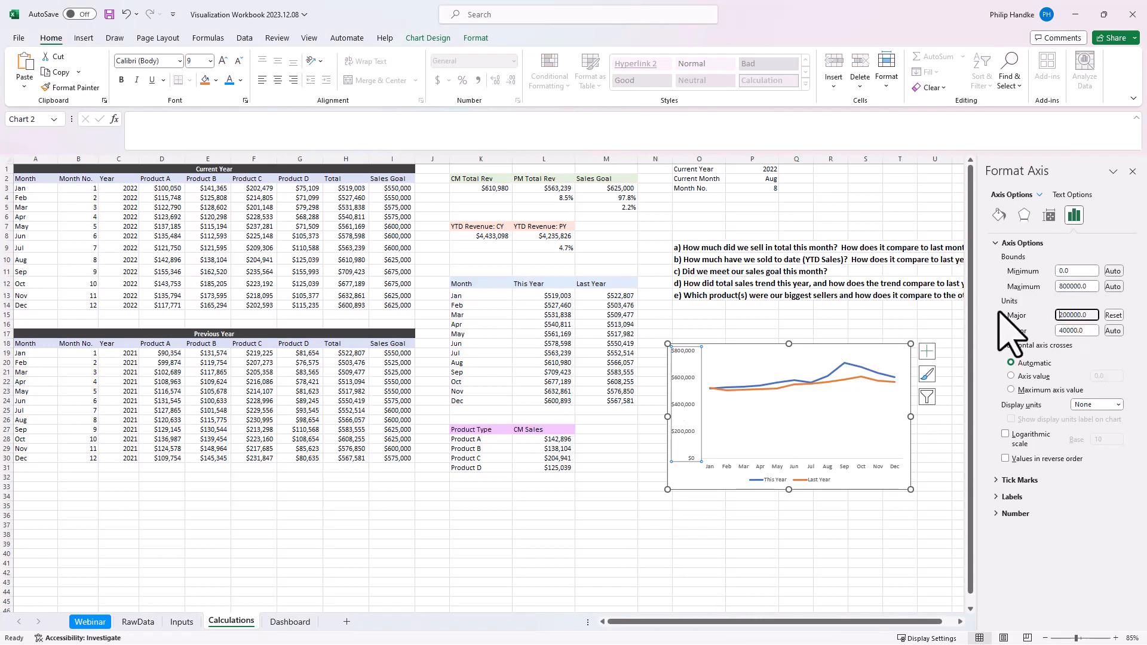
Step: Recolor the This Year line in the line chart with the dashboard's bright blue from the recent colors
{"action": "left_click", "coordinate": [843, 363]}
{"action": "left_click", "coordinate": [999, 215]}
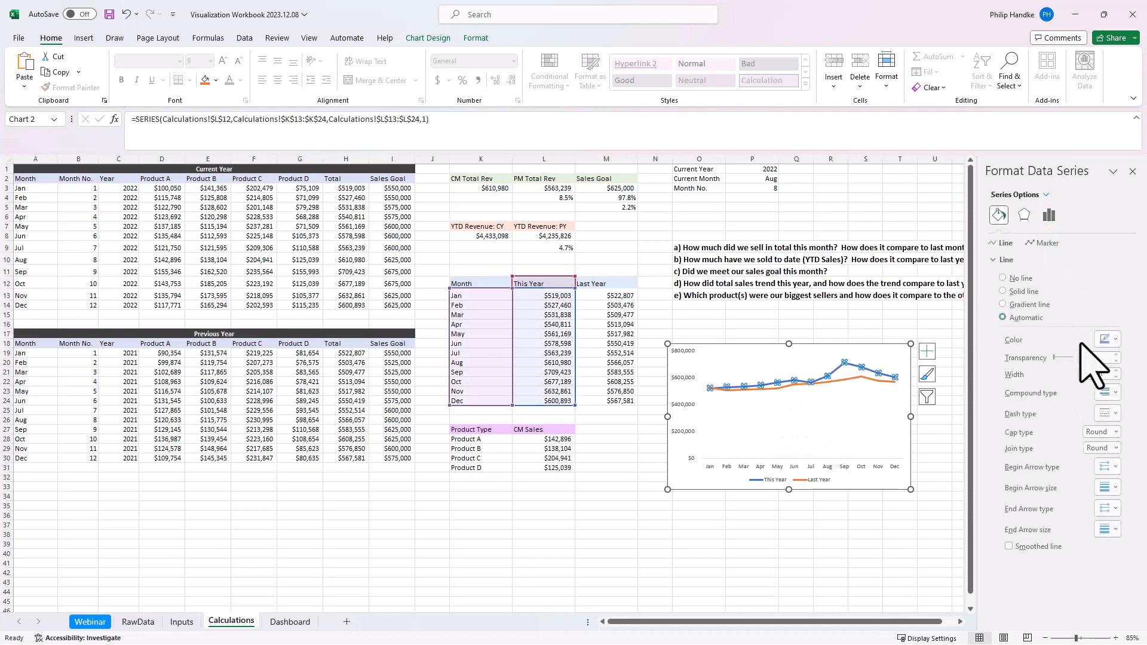
{"action": "left_click", "coordinate": [1110, 339]}
{"action": "left_click", "coordinate": [1049, 494]}
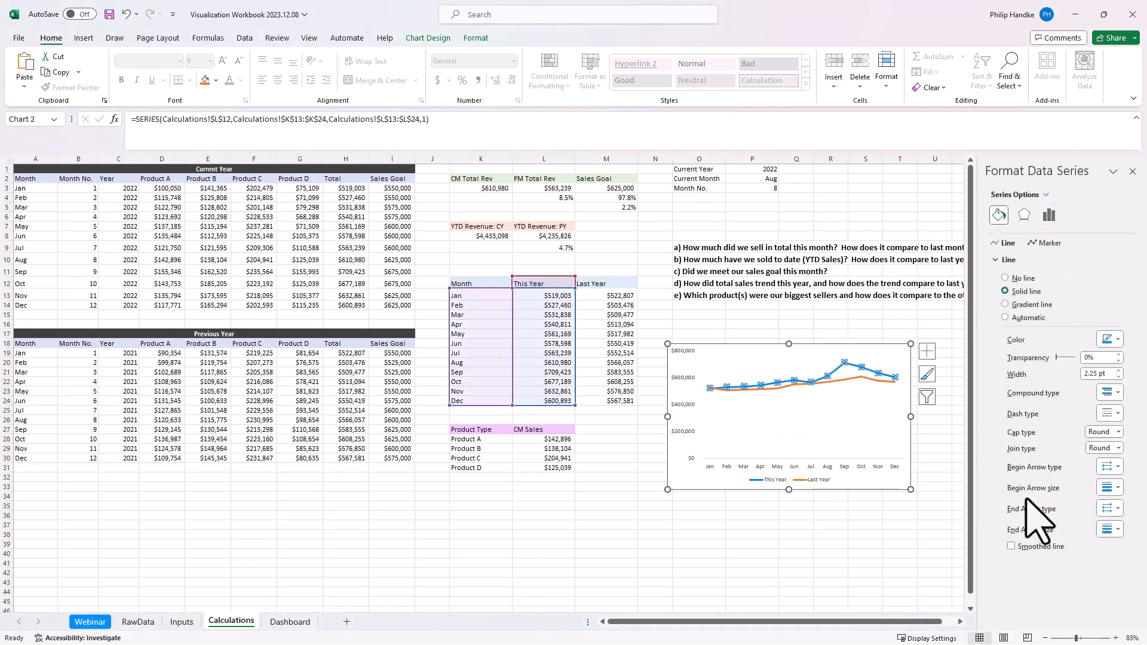
{"action": "left_click", "coordinate": [819, 392]}
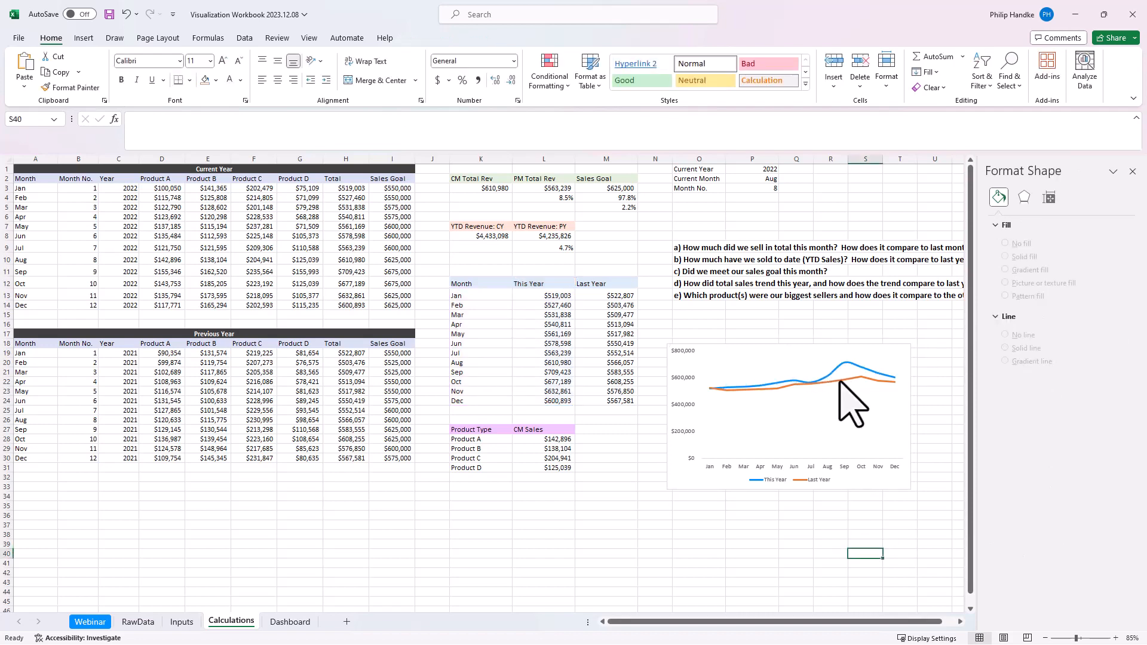
Step: Recolor the Last Year line light gray and set its width to 1.5 pt
{"action": "left_click", "coordinate": [843, 380]}
{"action": "left_click", "coordinate": [999, 215]}
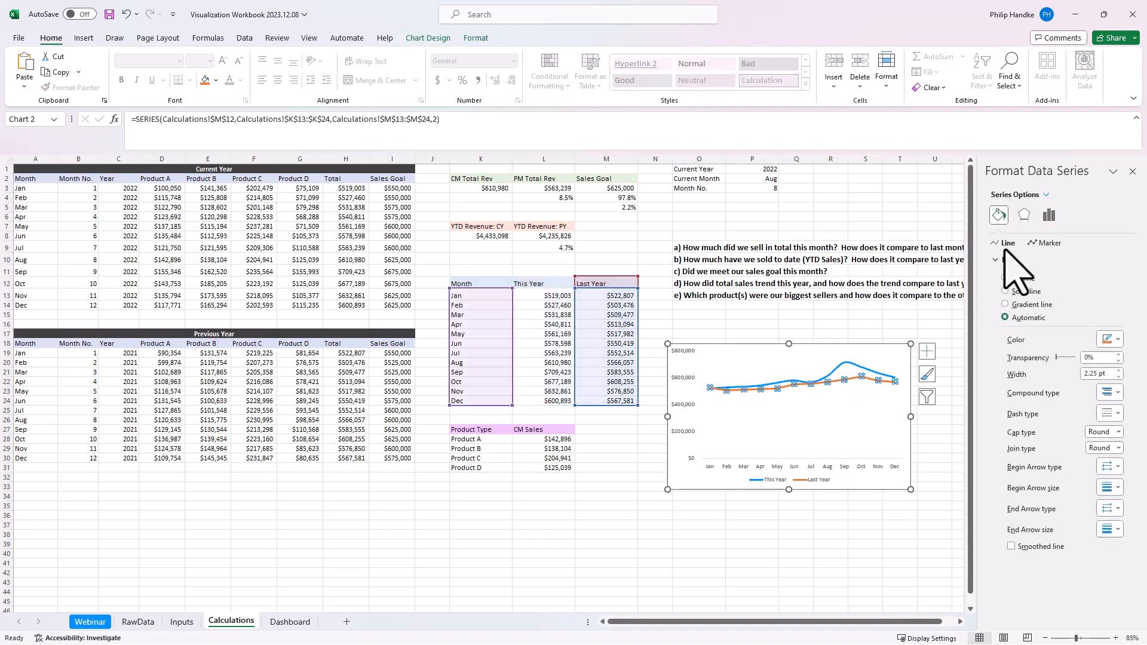
{"action": "left_click", "coordinate": [1110, 339]}
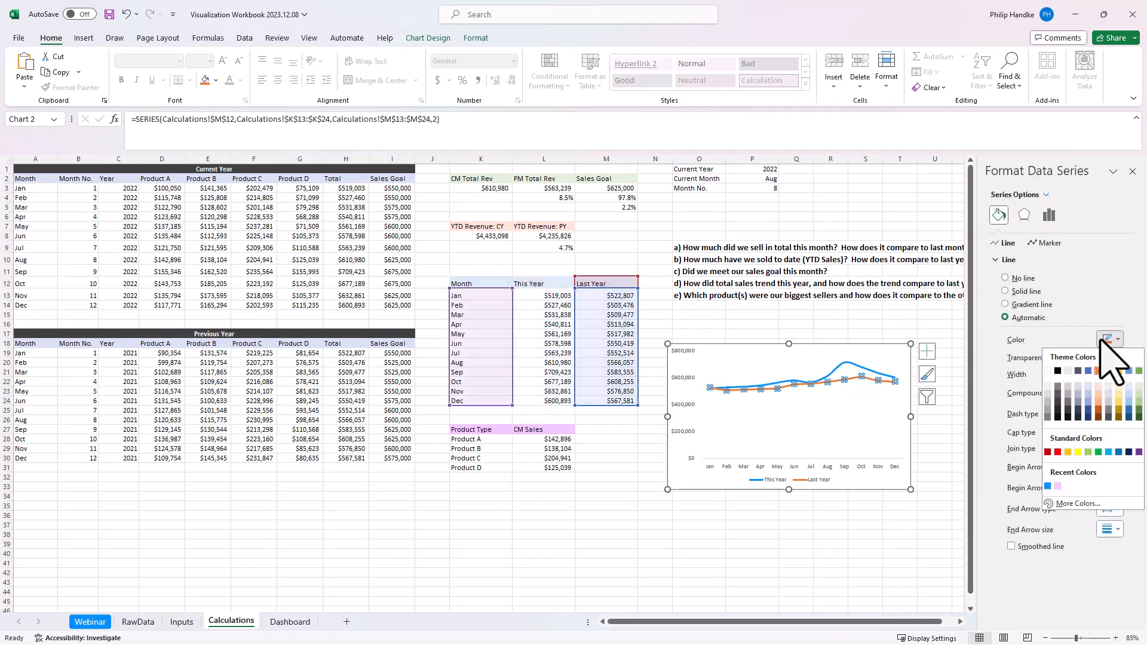
{"action": "left_click", "coordinate": [1047, 394]}
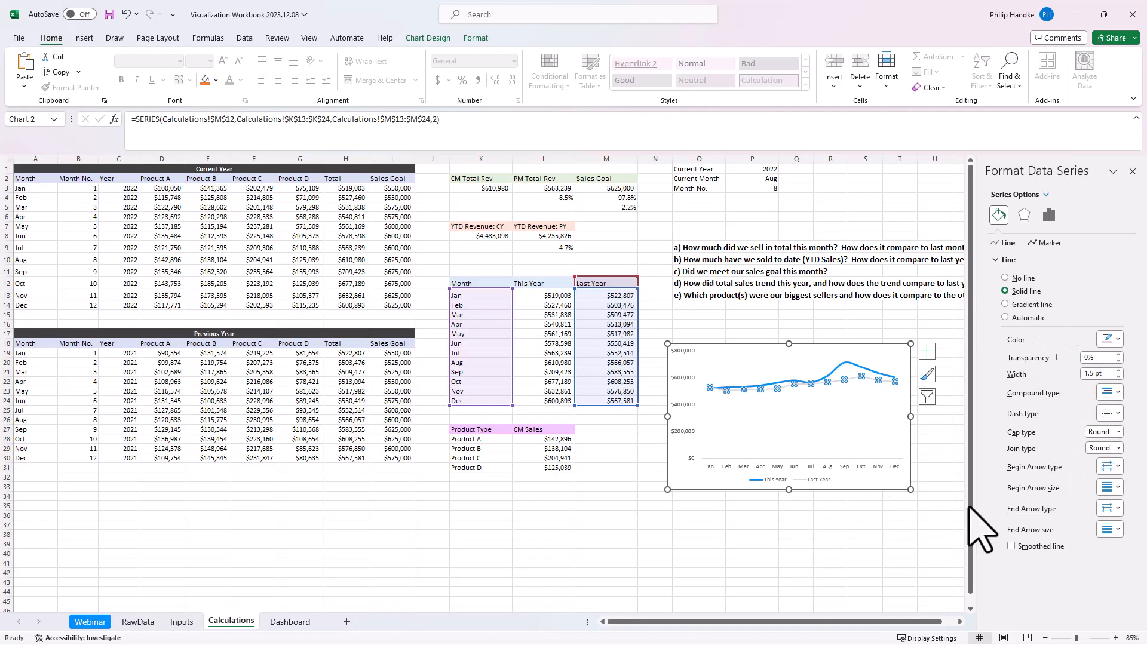
{"action": "left_click", "coordinate": [839, 561]}
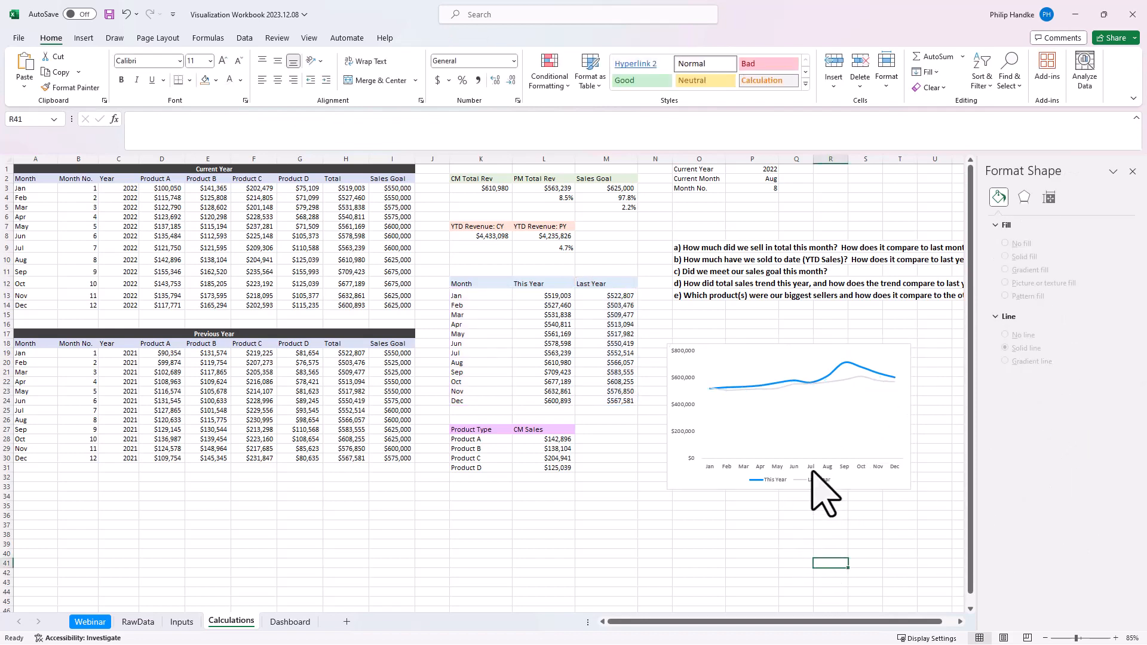
Step: Move the line chart from Calculations to cell B20 on Dashboard, under the Total Sales by Month heading
{"action": "left_click", "coordinate": [814, 436]}
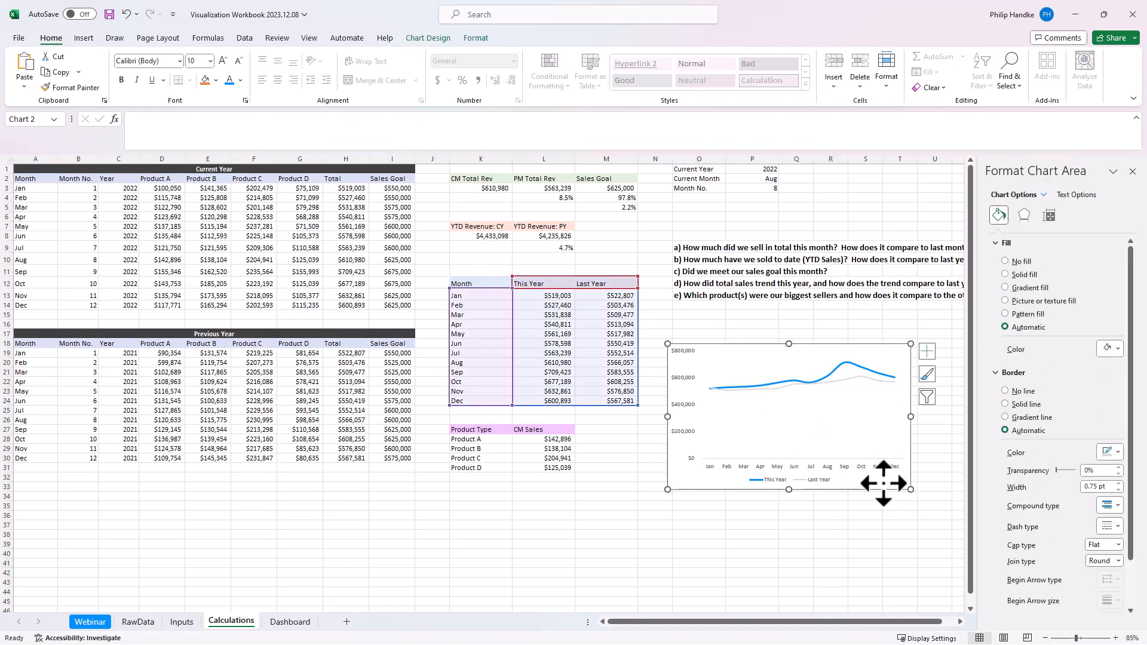
{"action": "left_click", "coordinate": [292, 622]}
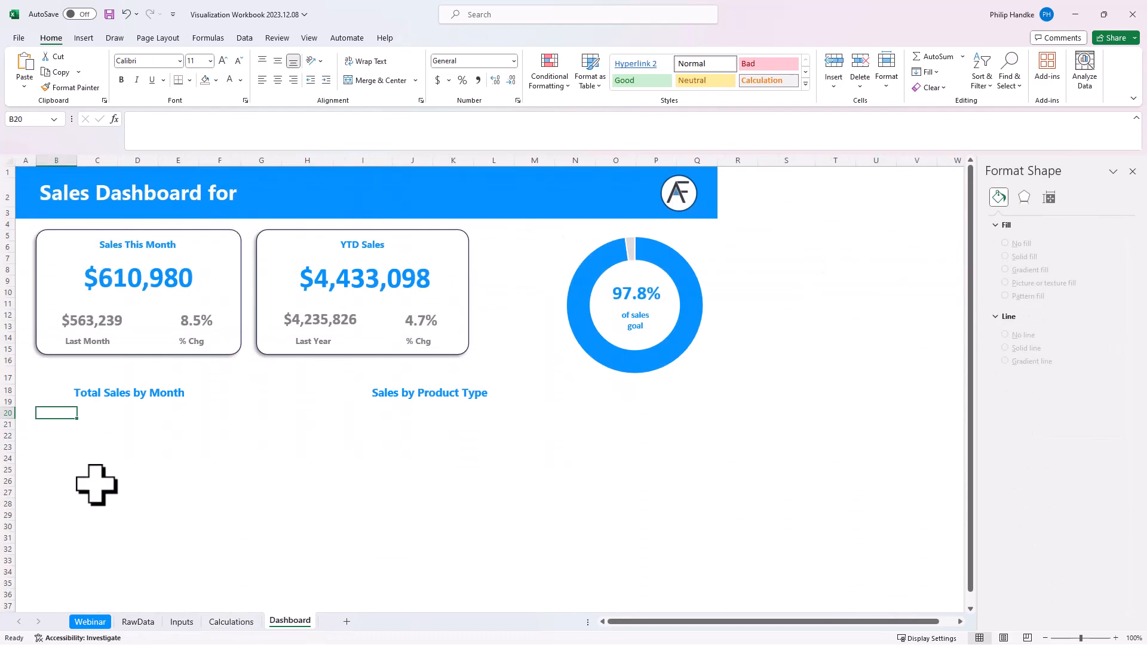
{"action": "key", "text": "ctrl+v"}
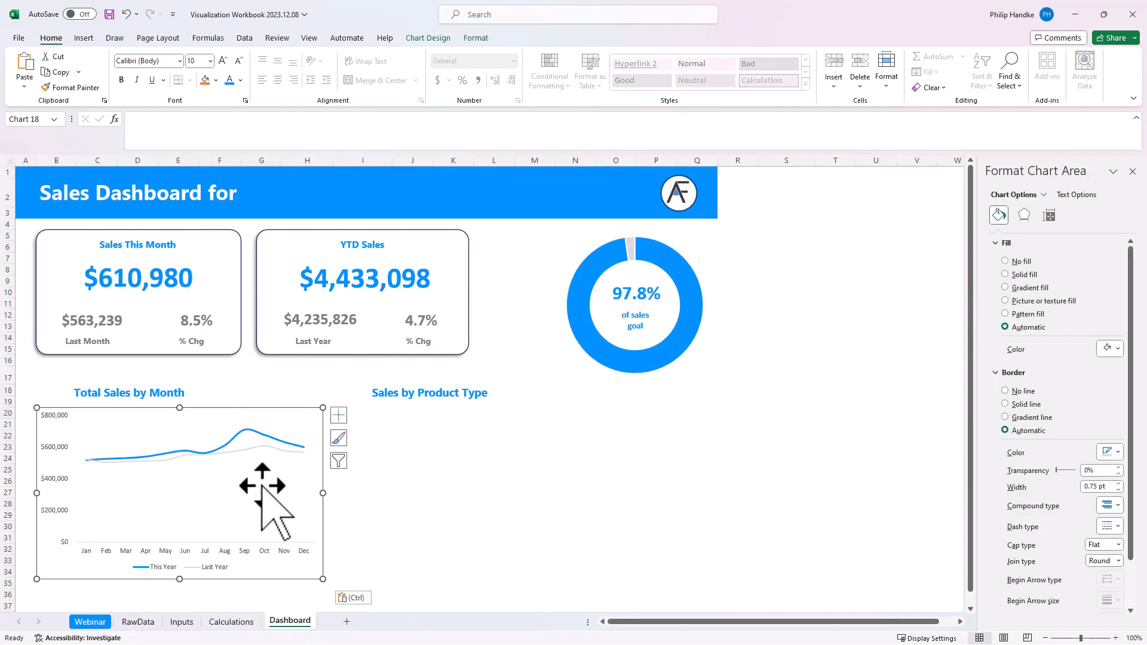
Step: Remove the outline around the line chart on Dashboard and shift the chart slightly down below its heading
{"action": "left_click", "coordinate": [477, 38]}
{"action": "left_click", "coordinate": [483, 72]}
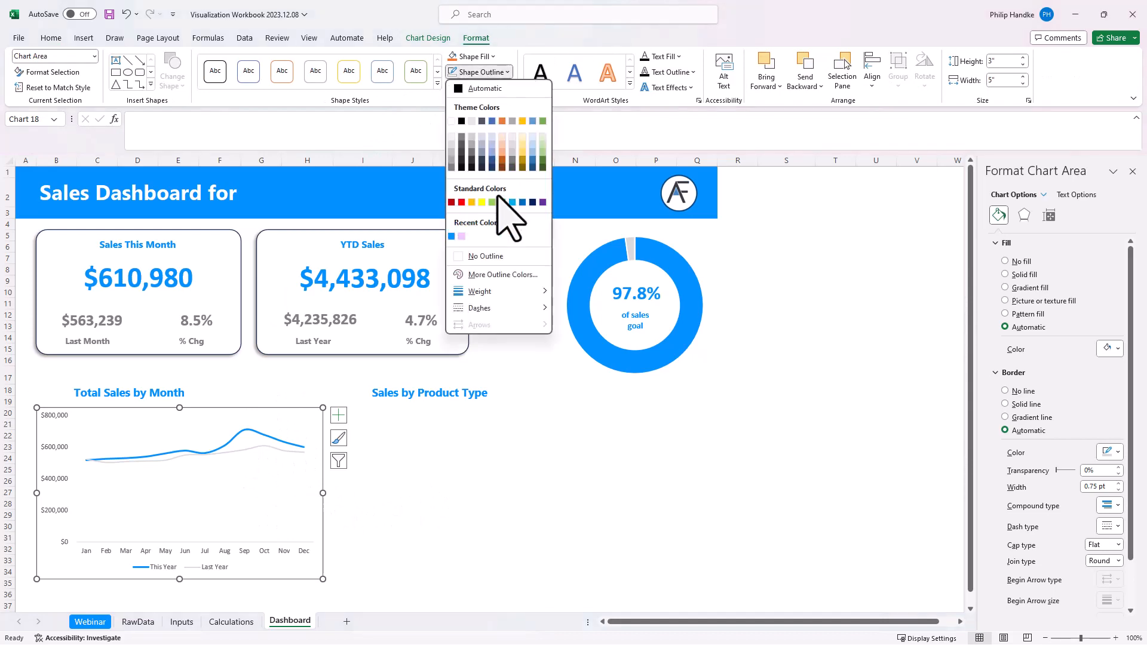
{"action": "left_click", "coordinate": [496, 260]}
{"action": "left_click", "coordinate": [504, 512]}
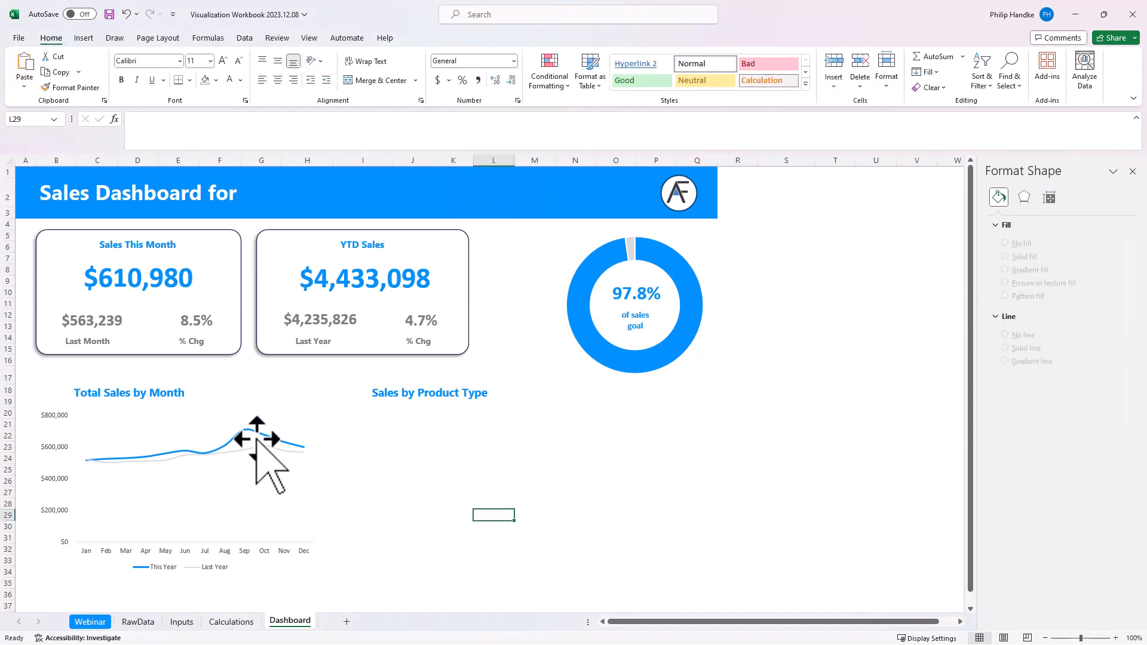
{"action": "left_click", "coordinate": [128, 412]}
{"action": "left_click_drag", "start_coordinate": [127, 412], "coordinate": [121, 423]}
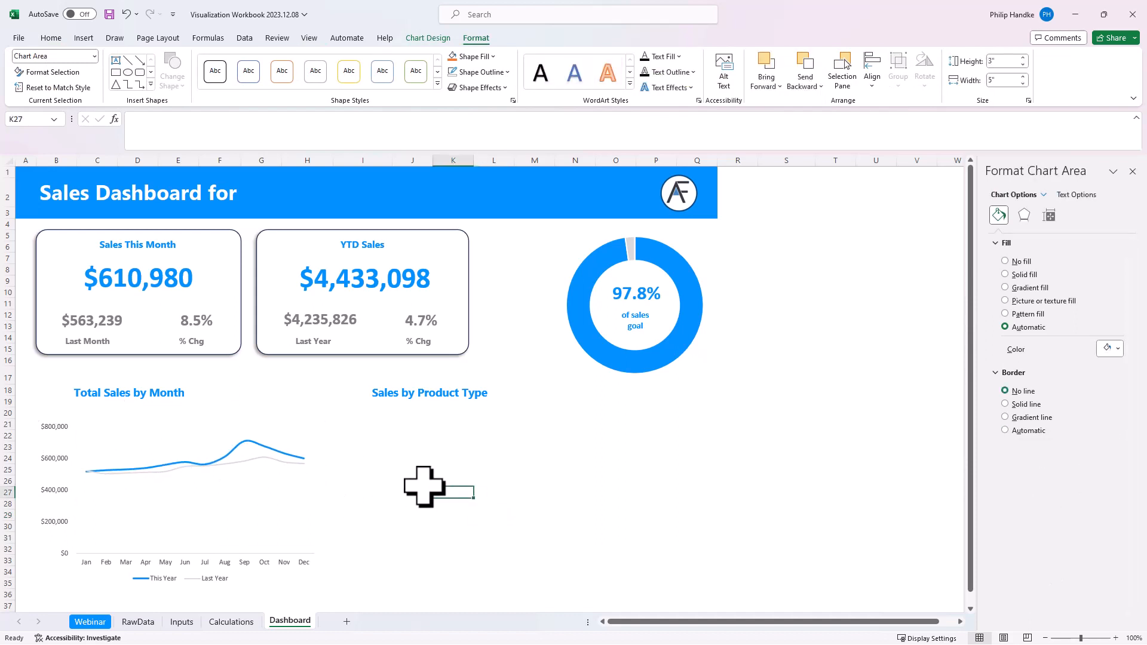
{"action": "left_click", "coordinate": [445, 492]}
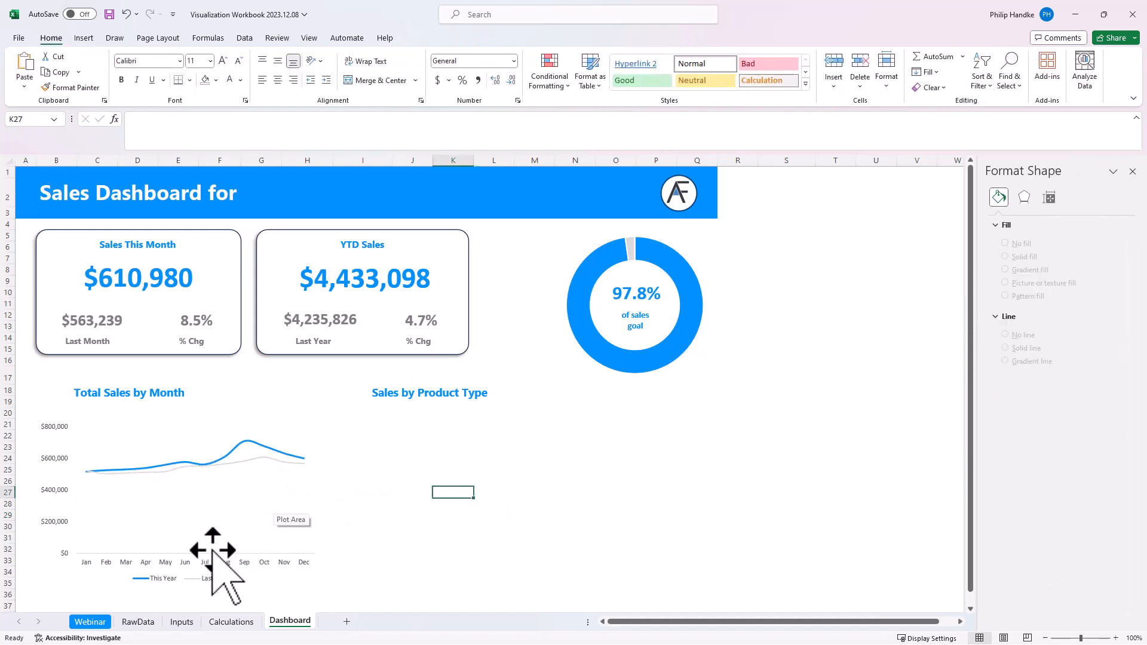
Step: Insert a 2-D clustered bar chart from the product sales table K27:L31 on Calculations and place it below the list of questions
{"action": "left_click", "coordinate": [231, 622]}
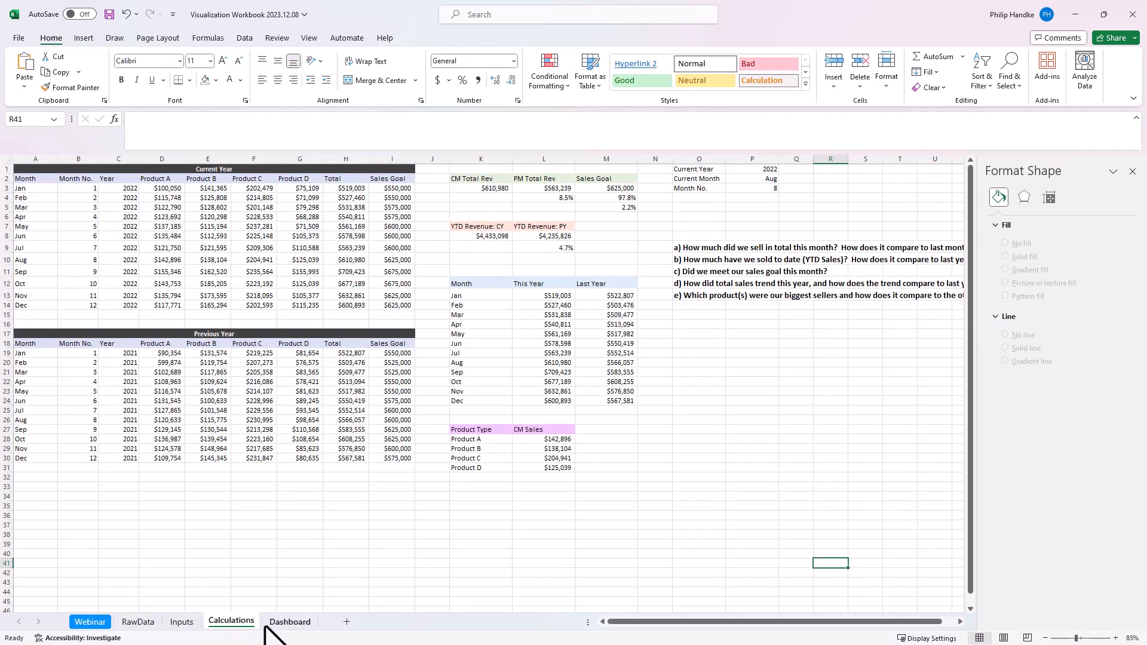
{"action": "left_click_drag", "start_coordinate": [480, 431], "coordinate": [545, 467]}
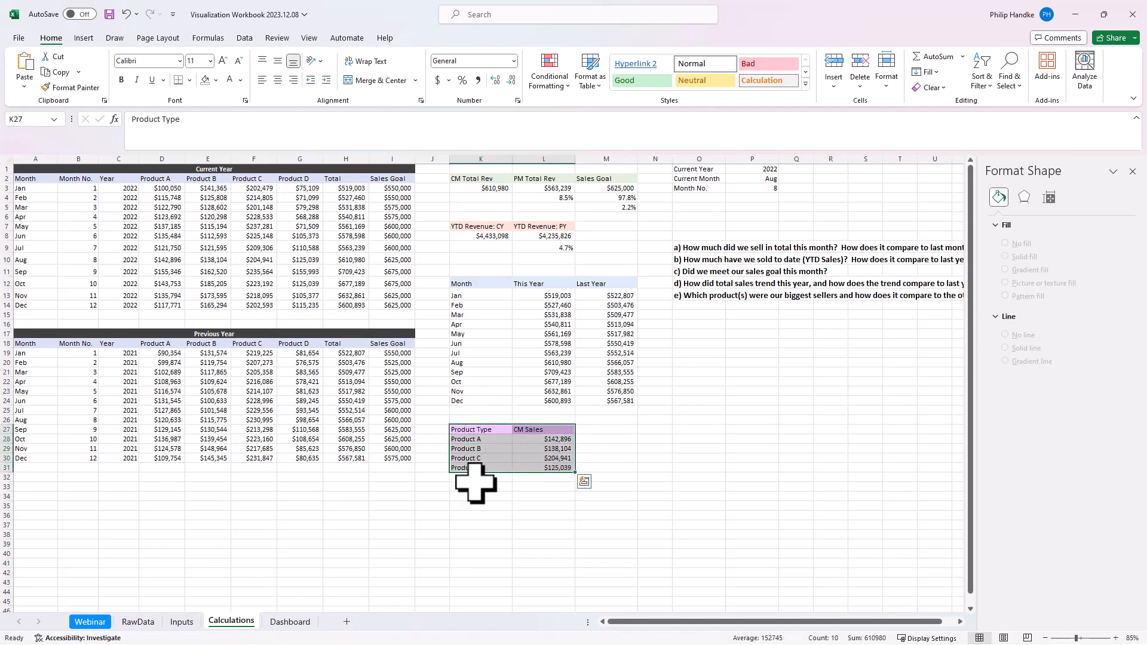
{"action": "left_click", "coordinate": [84, 37]}
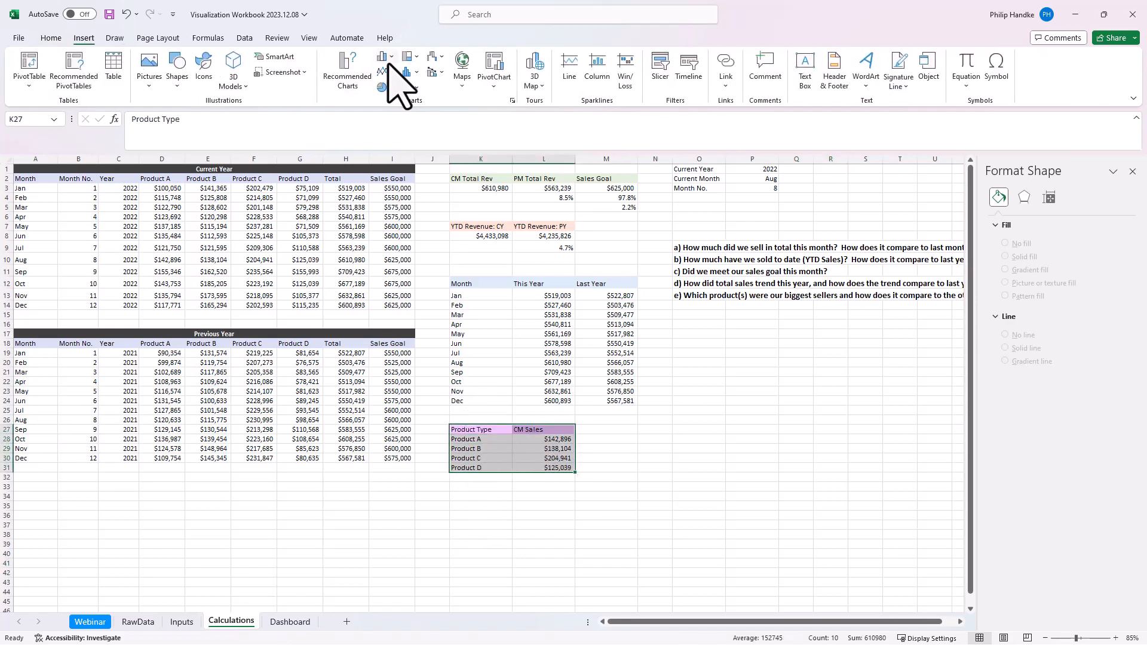
{"action": "left_click", "coordinate": [385, 57]}
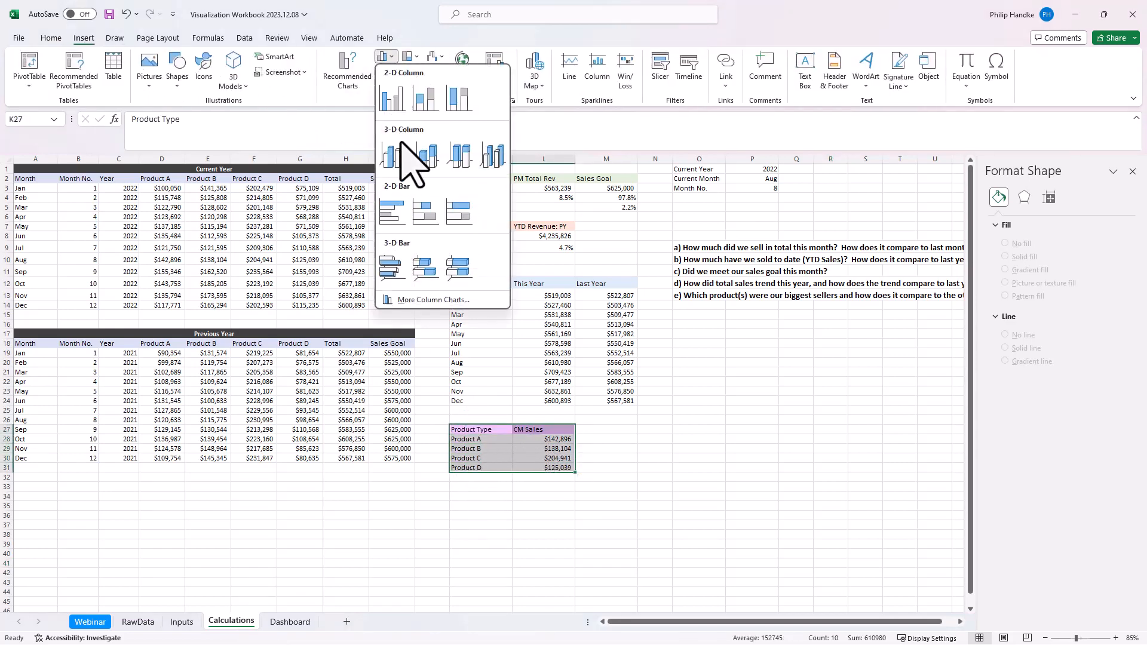
{"action": "left_click", "coordinate": [398, 216]}
{"action": "left_click_drag", "start_coordinate": [512, 332], "coordinate": [808, 397]}
Step: Delete the gridlines and the title from the product sales bar chart
{"action": "left_click", "coordinate": [808, 428]}
{"action": "key", "text": "Delete"}
{"action": "left_click", "coordinate": [787, 394]}
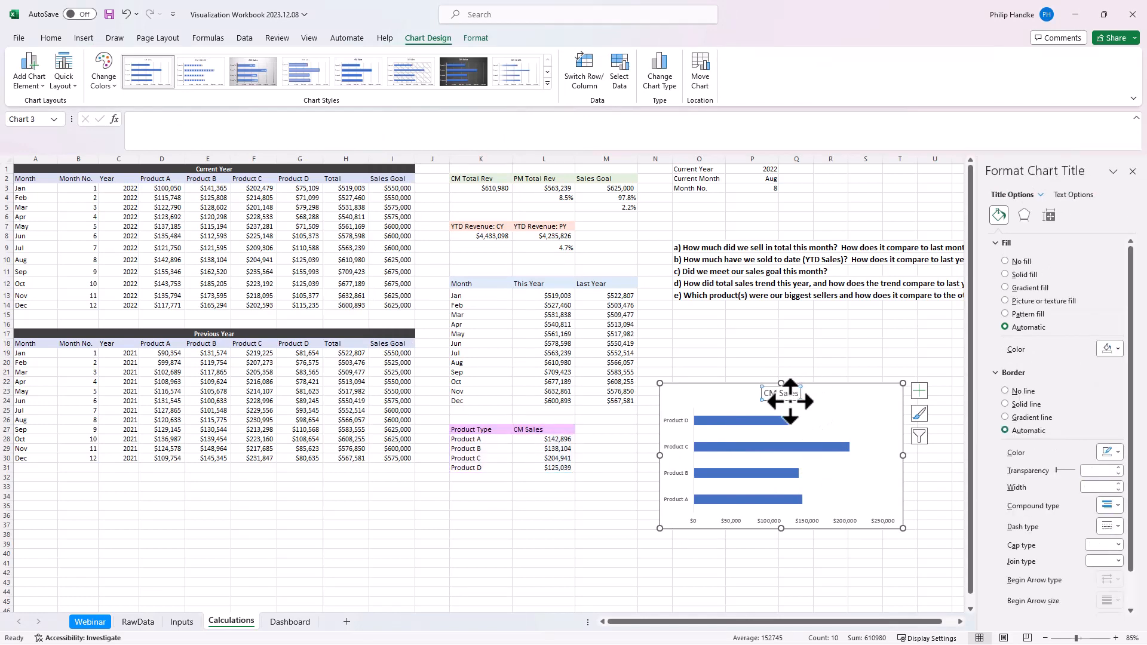
{"action": "key", "text": "Delete"}
Step: Put the bar chart's product categories in reverse order and delete its horizontal value axis
{"action": "left_click", "coordinate": [675, 438]}
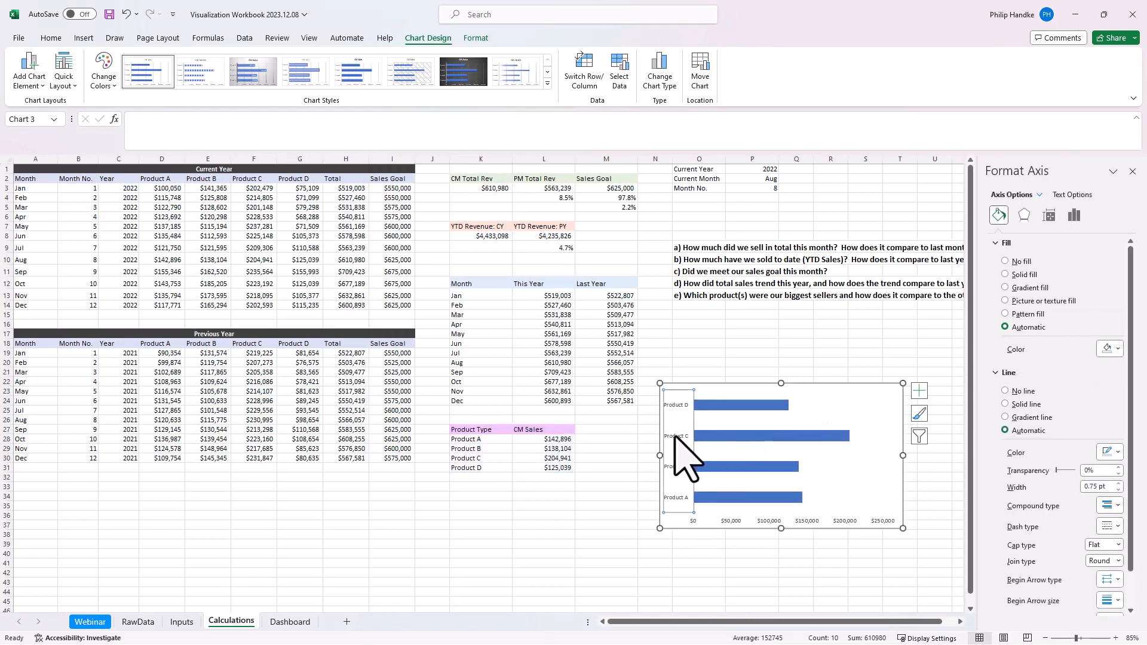
{"action": "right_click", "coordinate": [677, 438]}
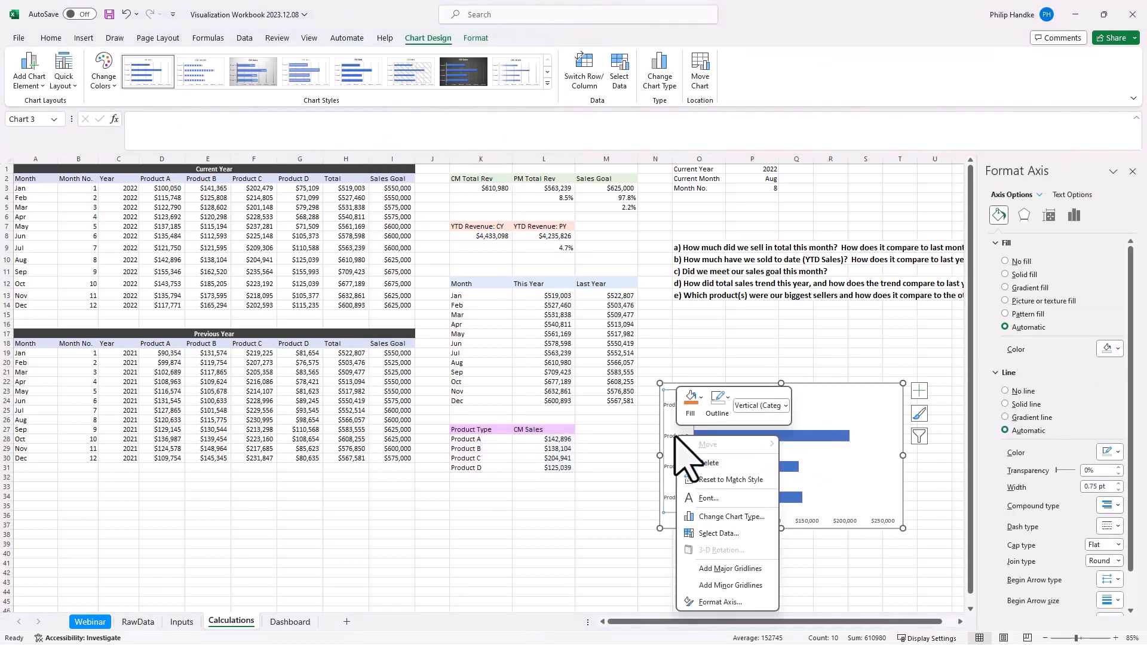
{"action": "left_click", "coordinate": [705, 601]}
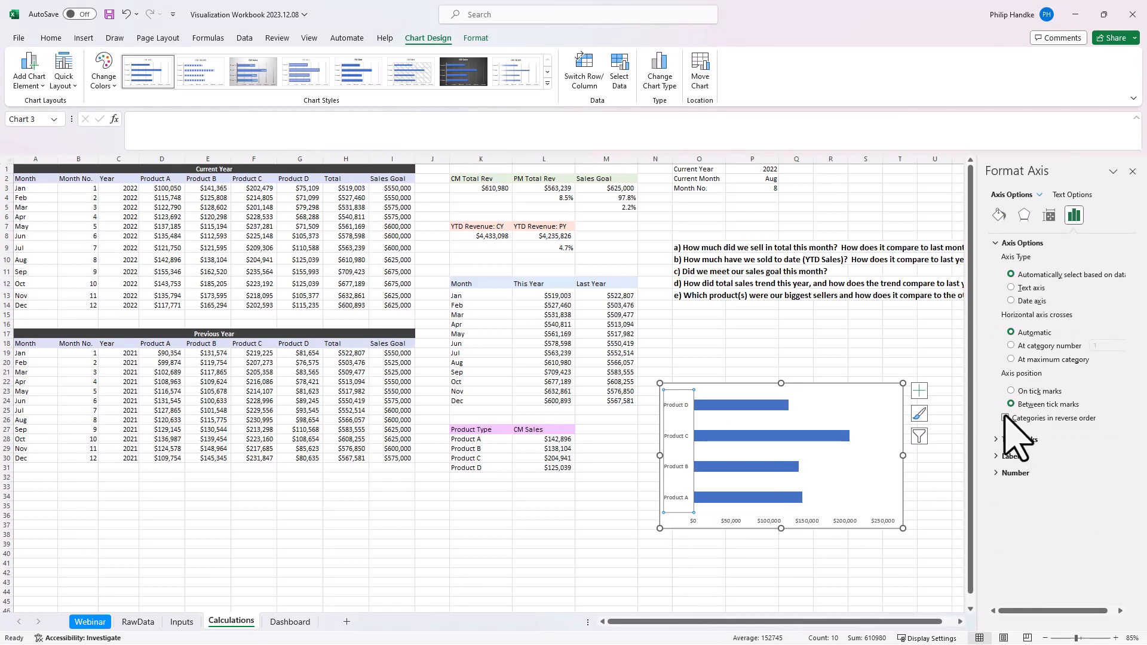
{"action": "left_click", "coordinate": [1005, 418]}
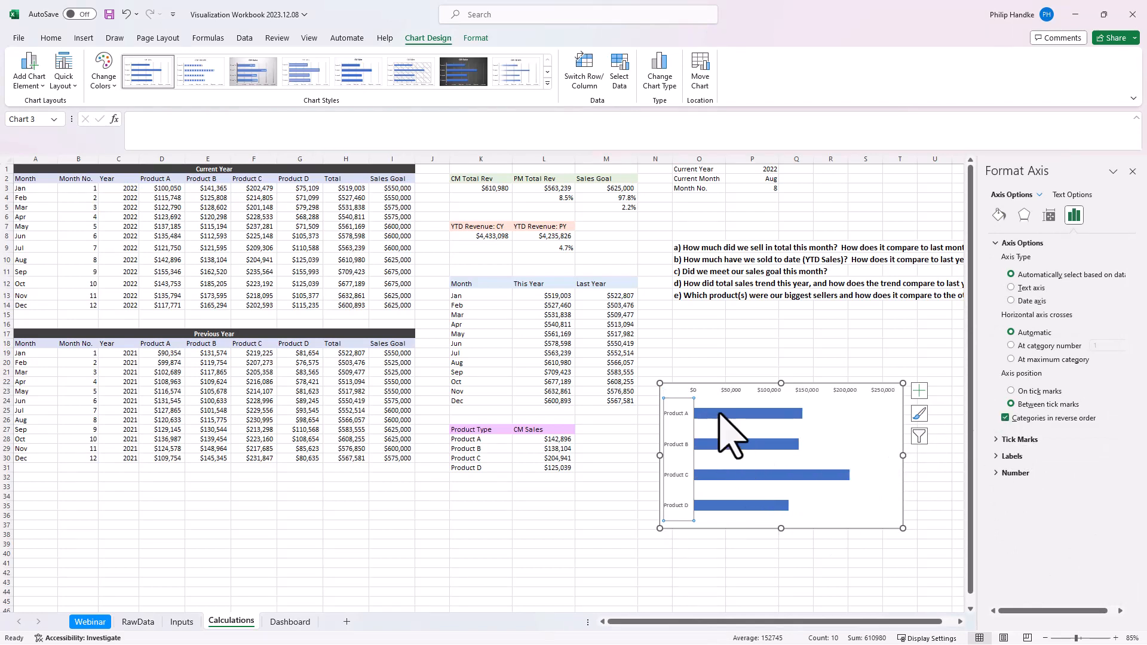
{"action": "left_click", "coordinate": [729, 397]}
{"action": "left_click", "coordinate": [732, 391]}
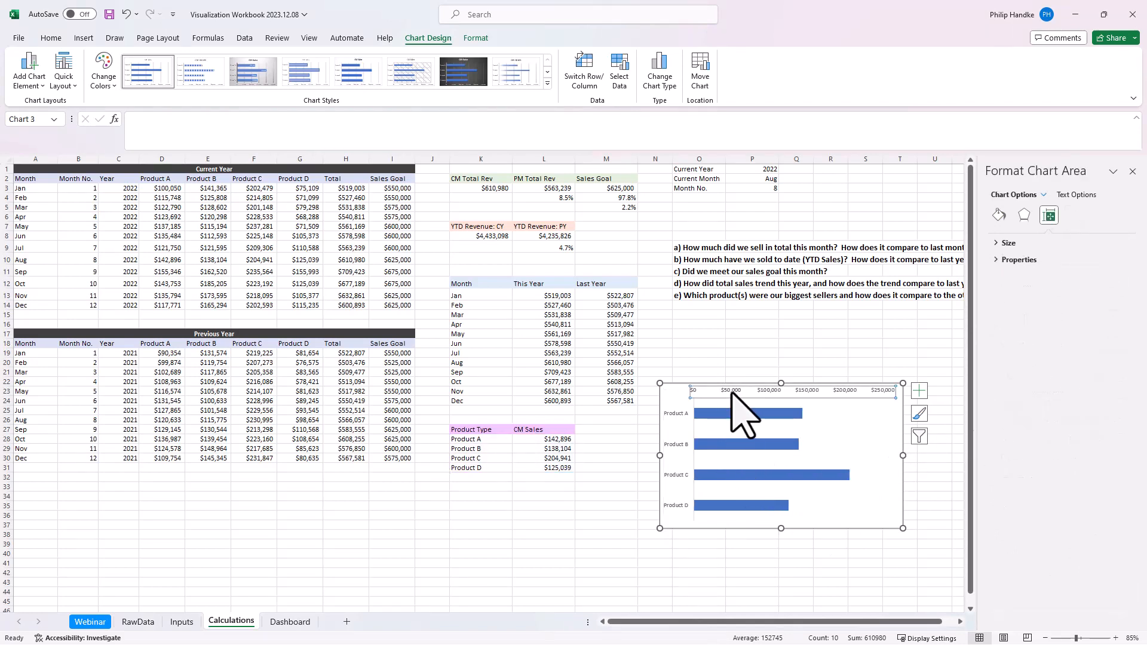
{"action": "key", "text": "Delete"}
Step: Set the gap width of the bars to 90% and fill them with the dashboard's bright blue
{"action": "left_click", "coordinate": [744, 407]}
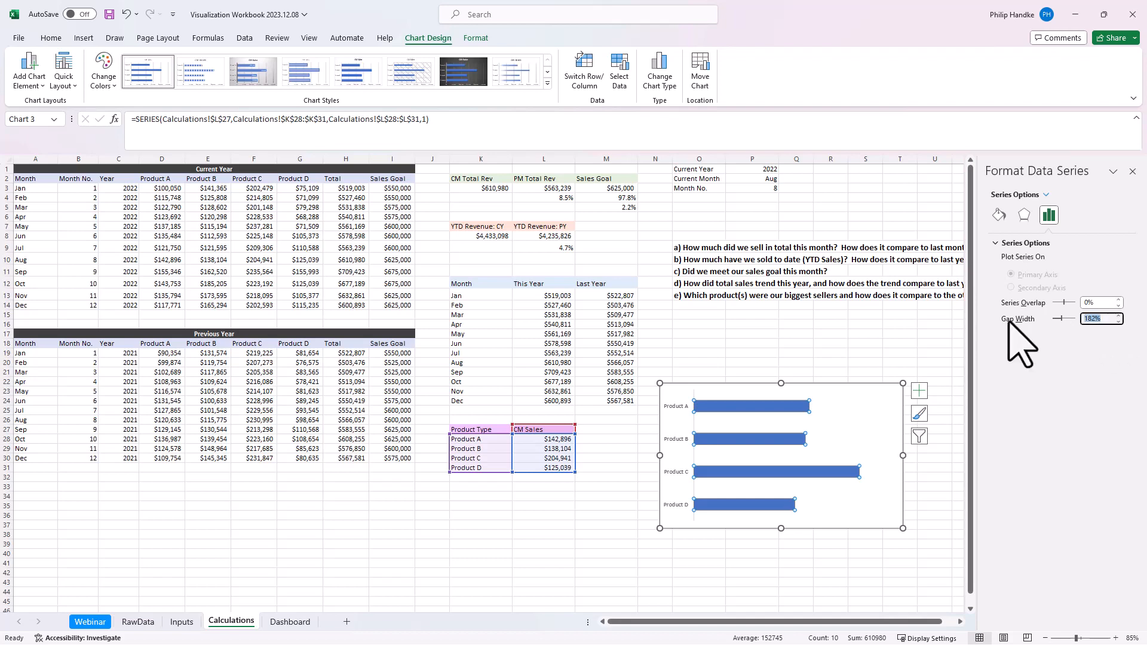
{"action": "type", "text": "90"}
{"action": "key", "text": "Return"}
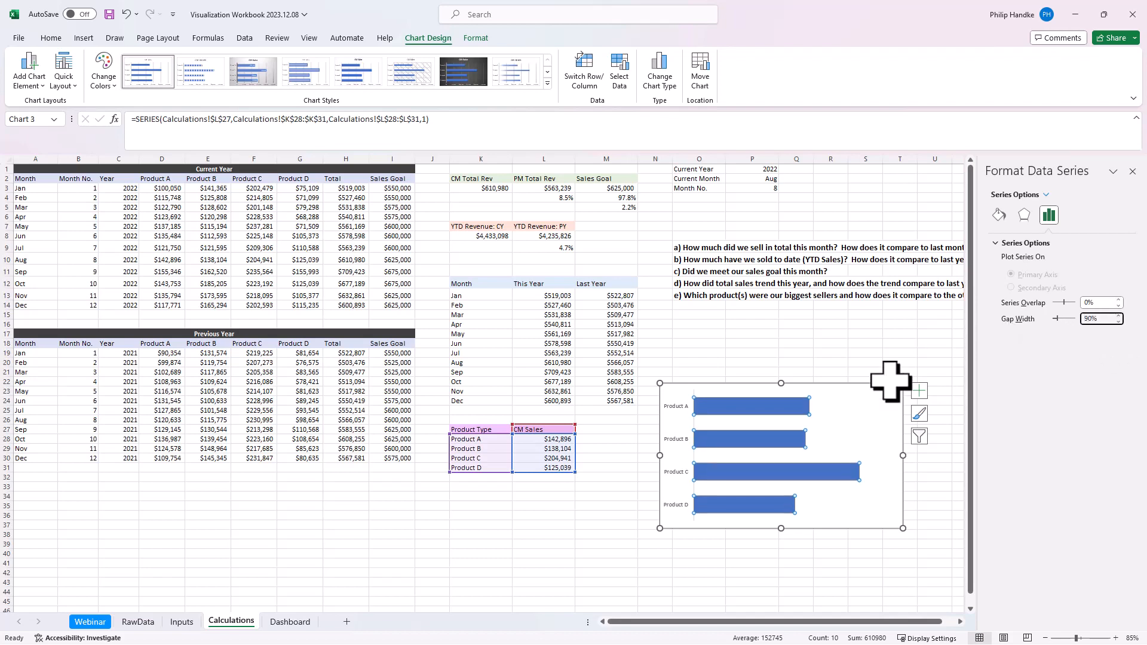
{"action": "left_click", "coordinate": [998, 215]}
{"action": "left_click", "coordinate": [1111, 378]}
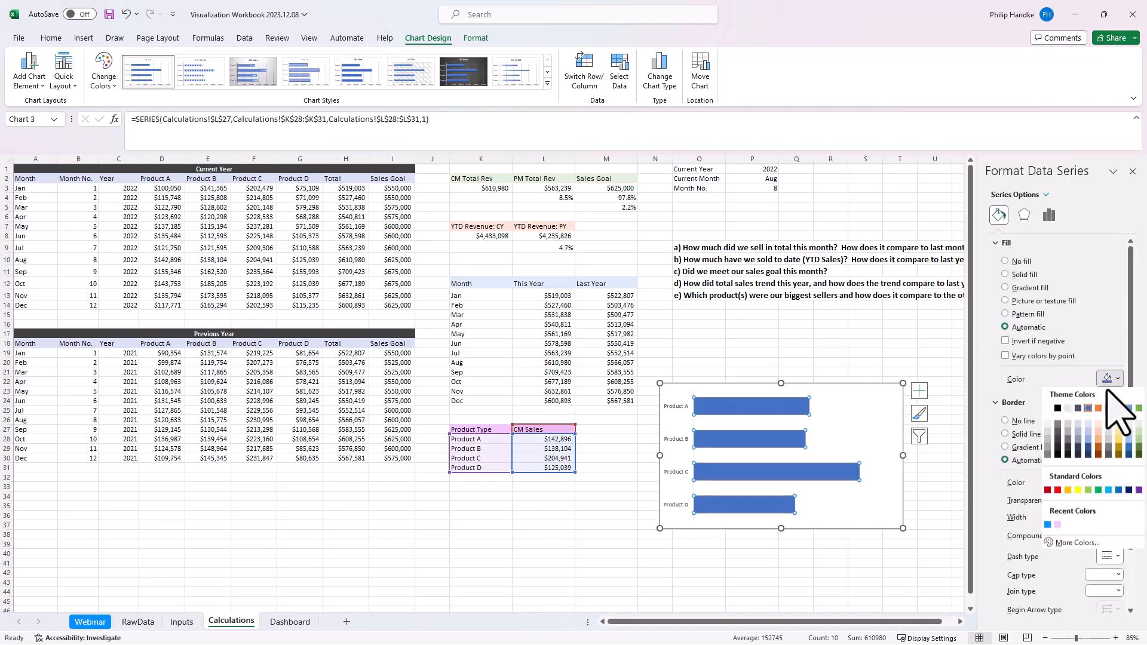
{"action": "left_click", "coordinate": [1047, 527]}
{"action": "left_click", "coordinate": [829, 562]}
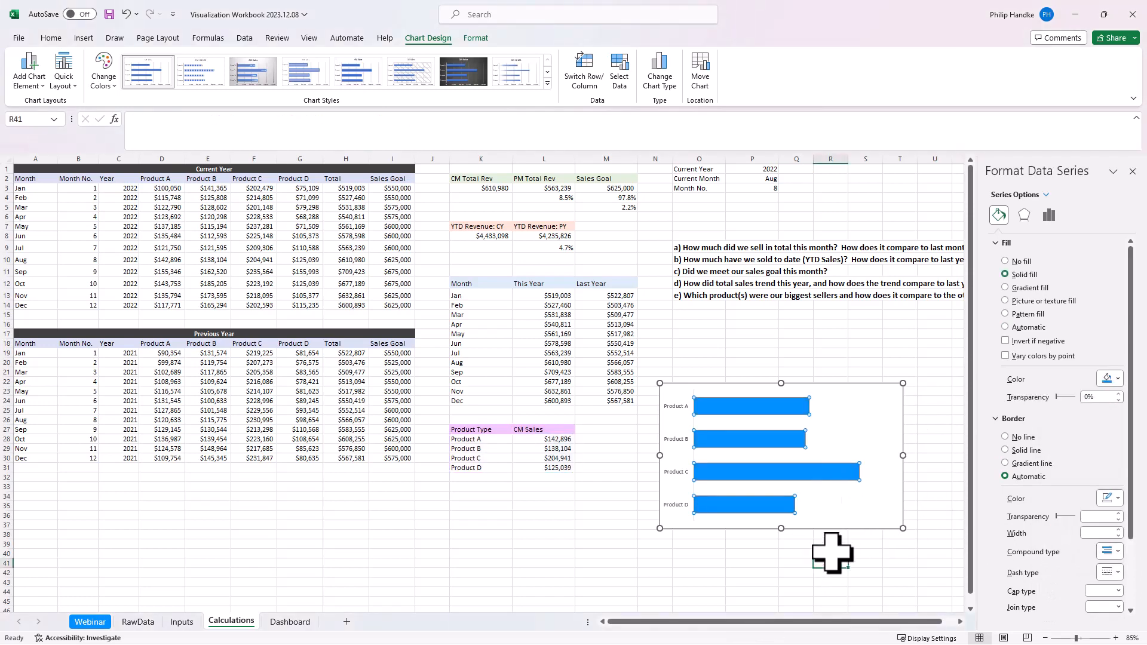
Step: Add data labels to the bars of the product sales chart
{"action": "right_click", "coordinate": [783, 443]}
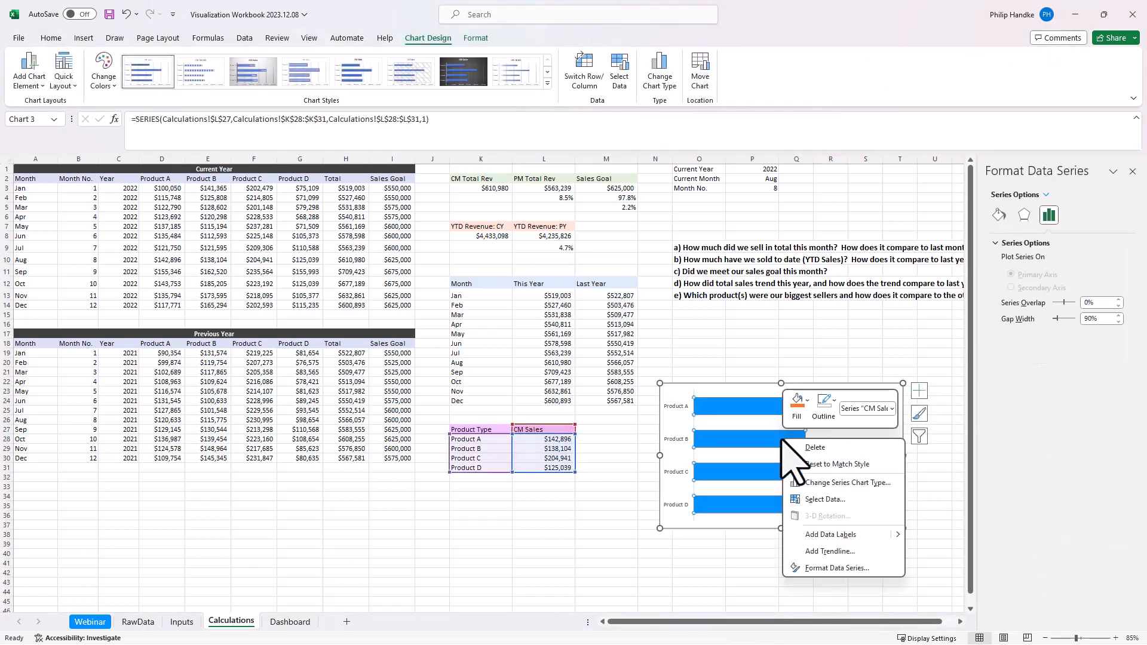
{"action": "right_click", "coordinate": [745, 452]}
{"action": "right_click", "coordinate": [767, 444]}
{"action": "mouse_move", "coordinate": [884, 539]}
{"action": "left_click", "coordinate": [923, 537]}
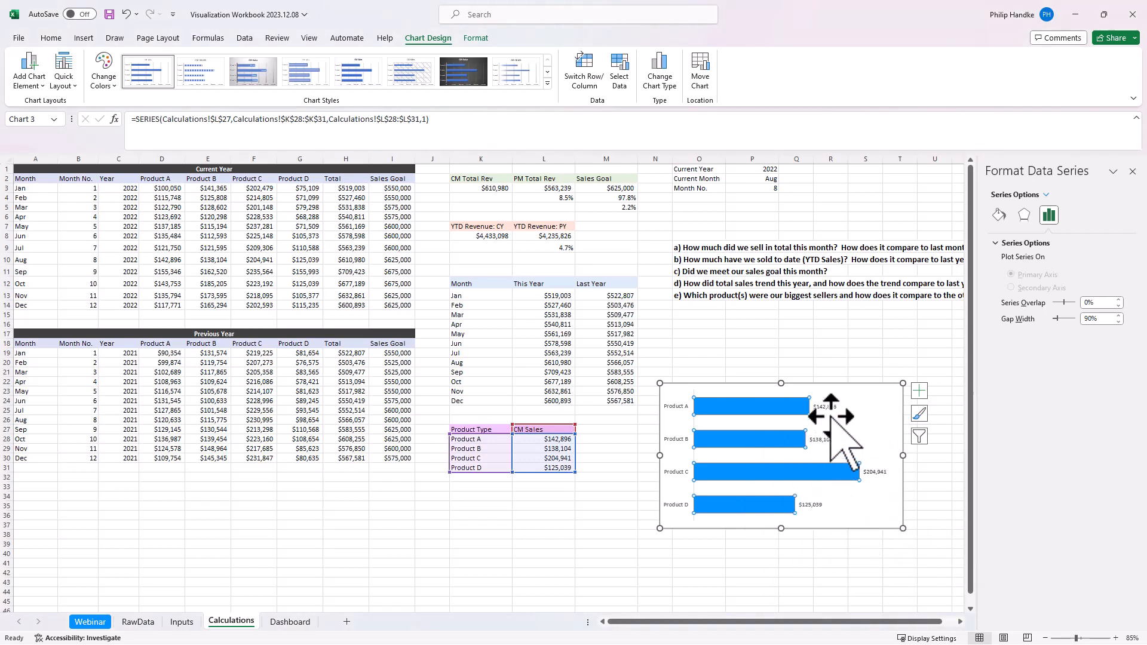
Step: Apply the custom number format $#,"K" to the data labels of the product sales bar chart
{"action": "left_click", "coordinate": [823, 439]}
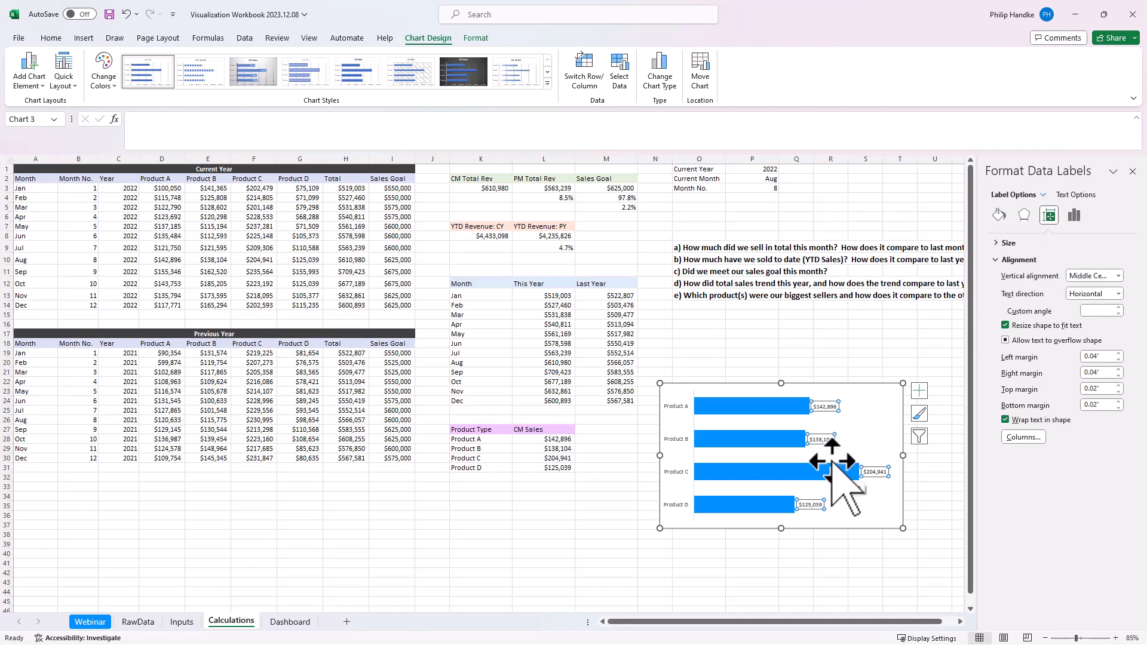
{"action": "right_click", "coordinate": [825, 411]}
{"action": "left_click", "coordinate": [884, 559]}
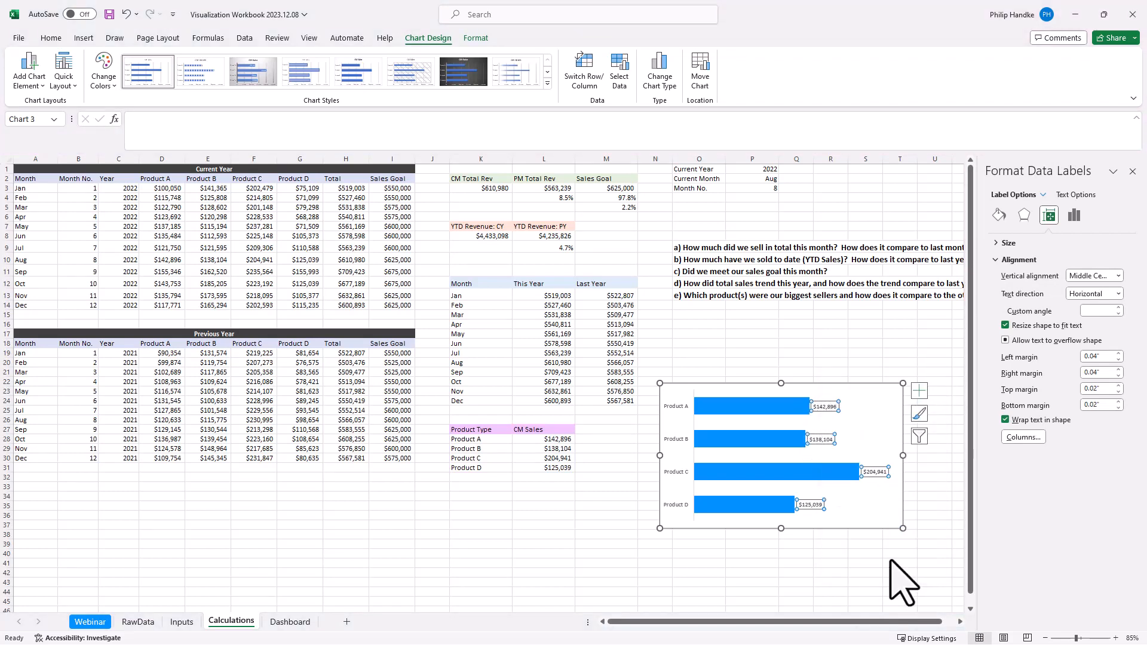
{"action": "left_click", "coordinate": [1015, 470]}
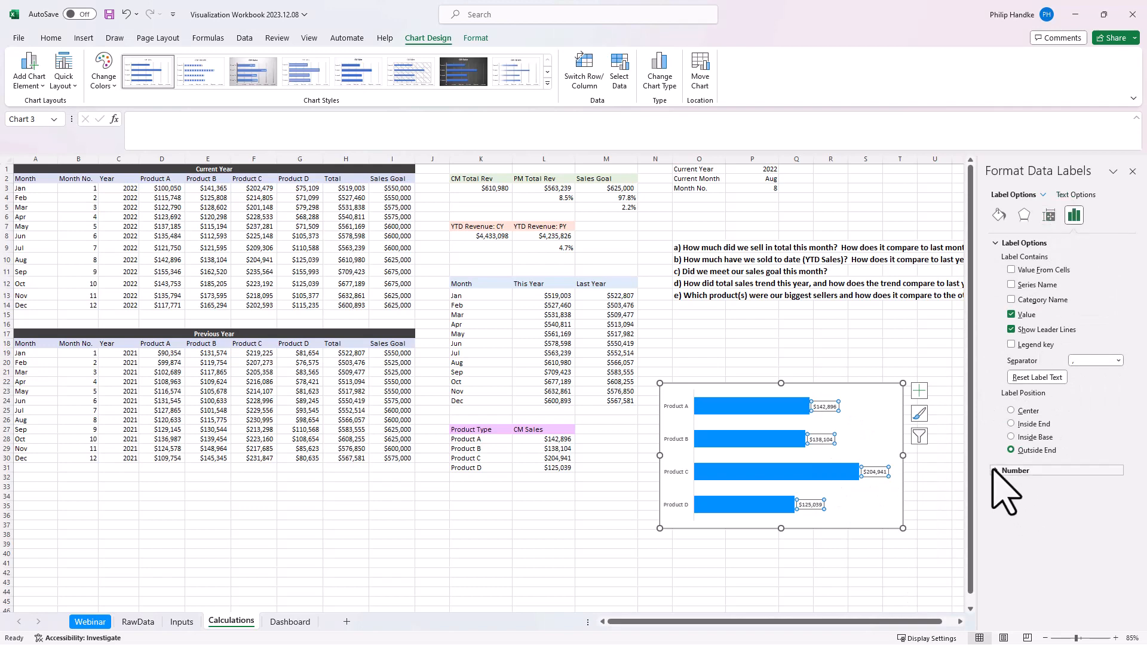
{"action": "left_click", "coordinate": [1043, 500]}
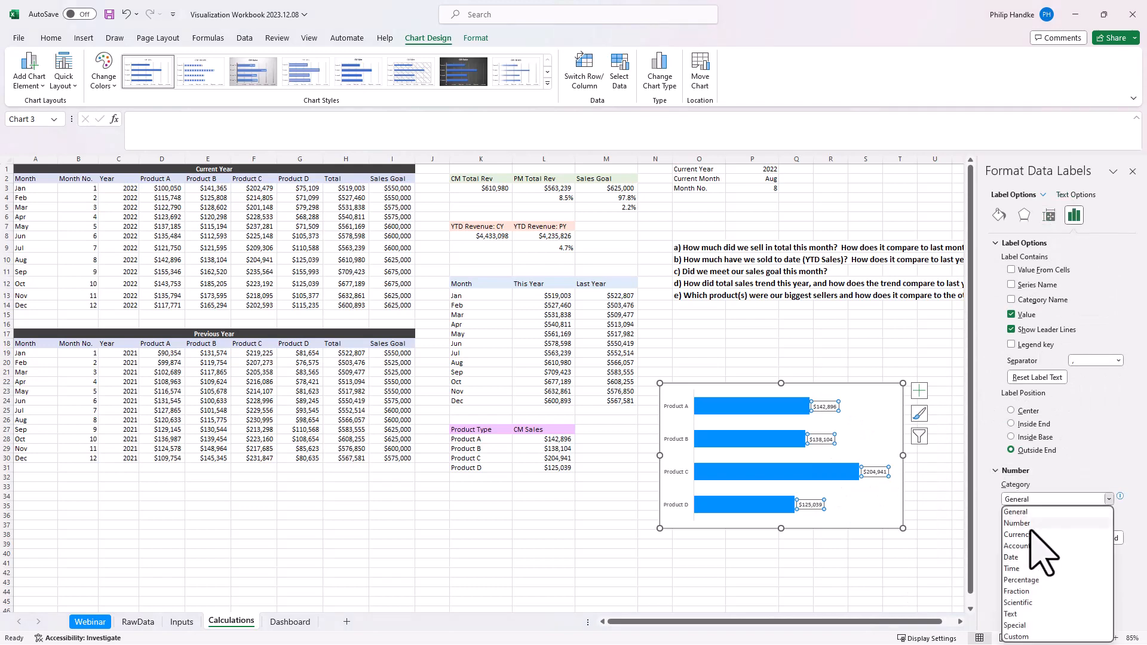
{"action": "left_click", "coordinate": [1017, 633]}
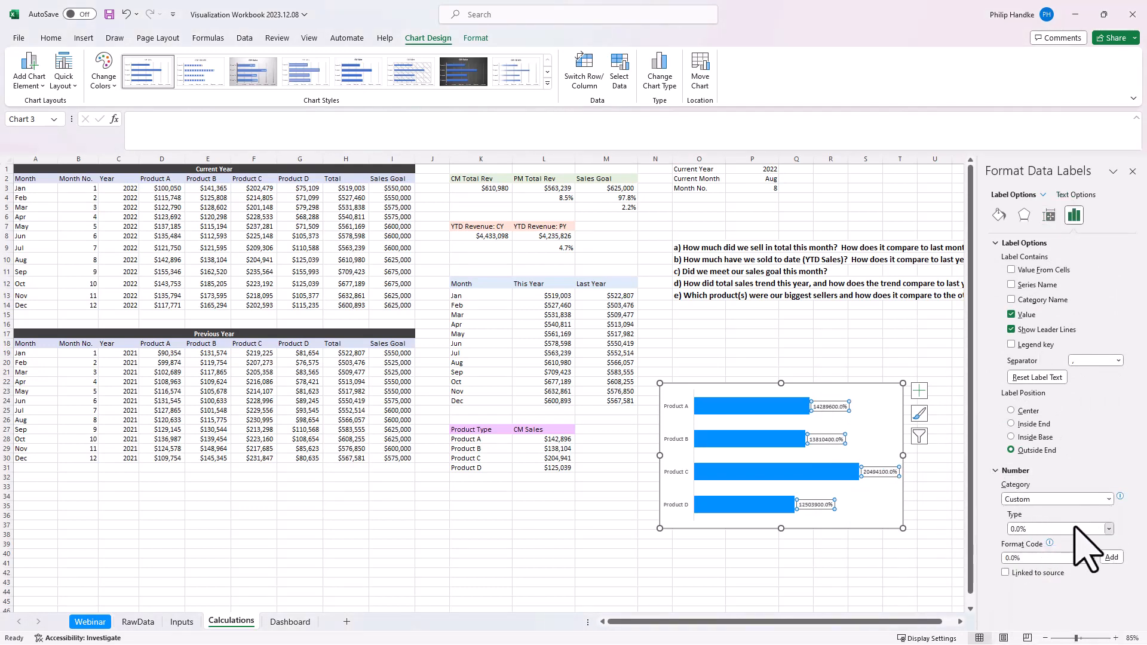
{"action": "left_click", "coordinate": [1108, 528]}
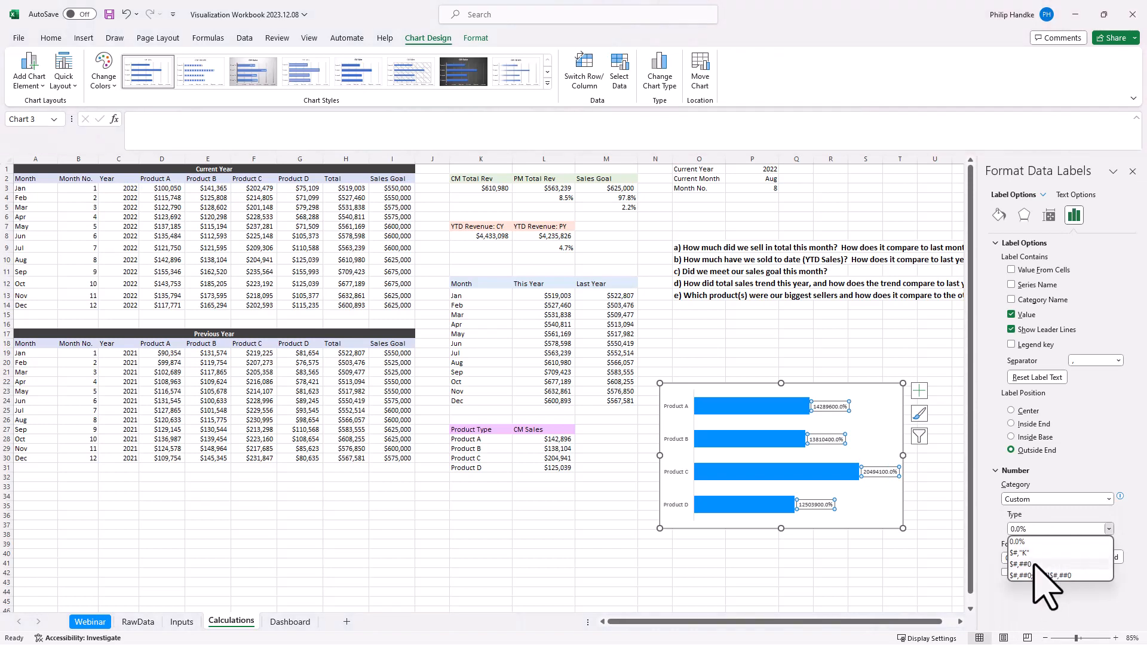
{"action": "left_click", "coordinate": [1036, 564]}
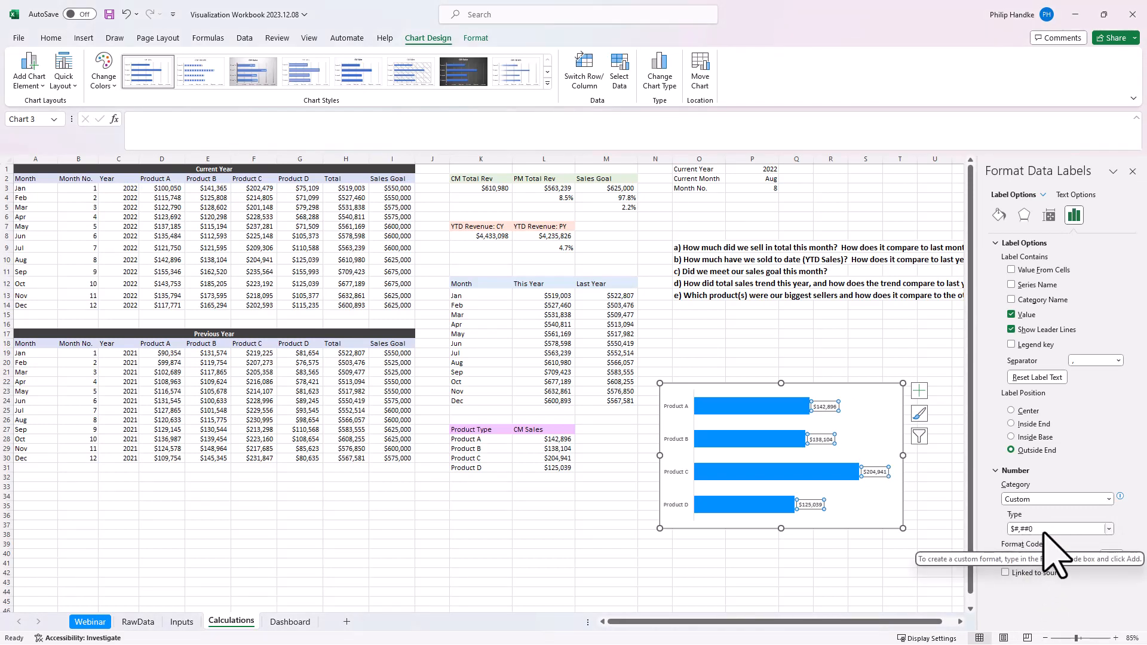
{"action": "left_click_drag", "start_coordinate": [1029, 558], "coordinate": [1015, 565]}
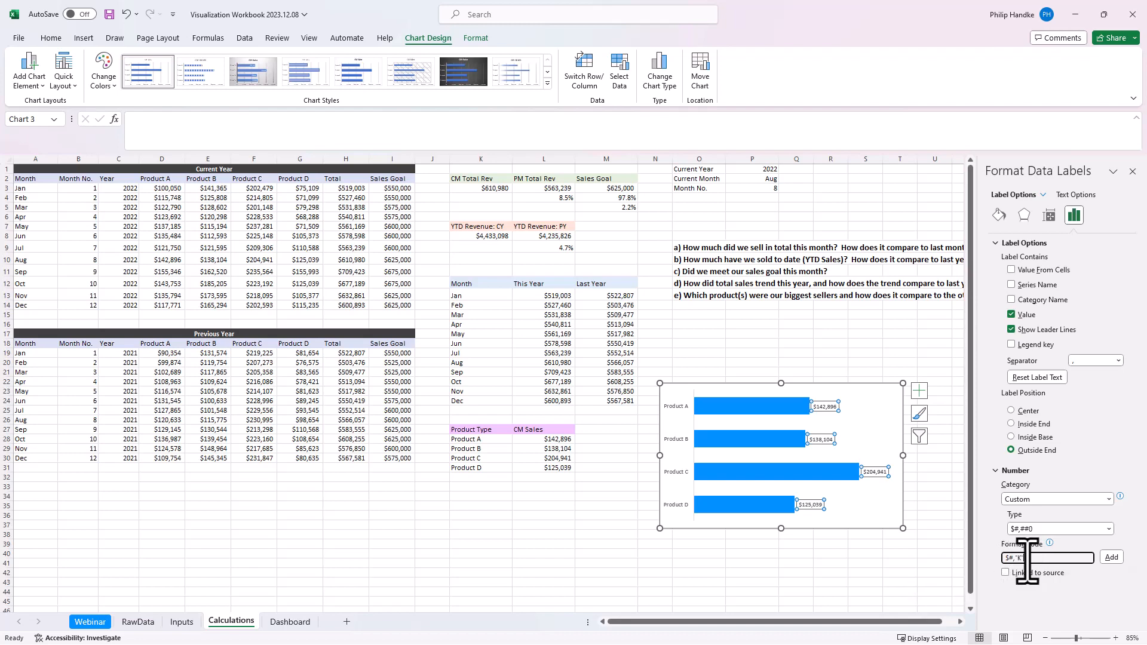
{"action": "left_click", "coordinate": [1112, 556]}
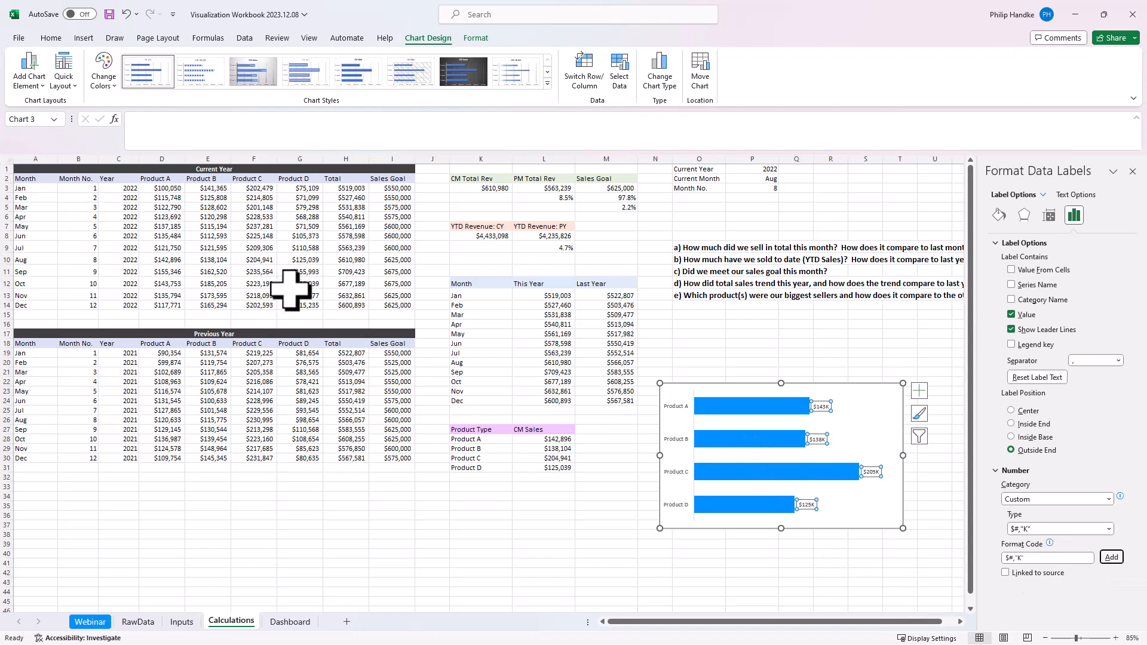
Step: Make the bar chart's data labels bold and colour them the dashboard's bright blue
{"action": "left_click", "coordinate": [50, 39]}
{"action": "left_click", "coordinate": [122, 80]}
{"action": "left_click", "coordinate": [222, 59]}
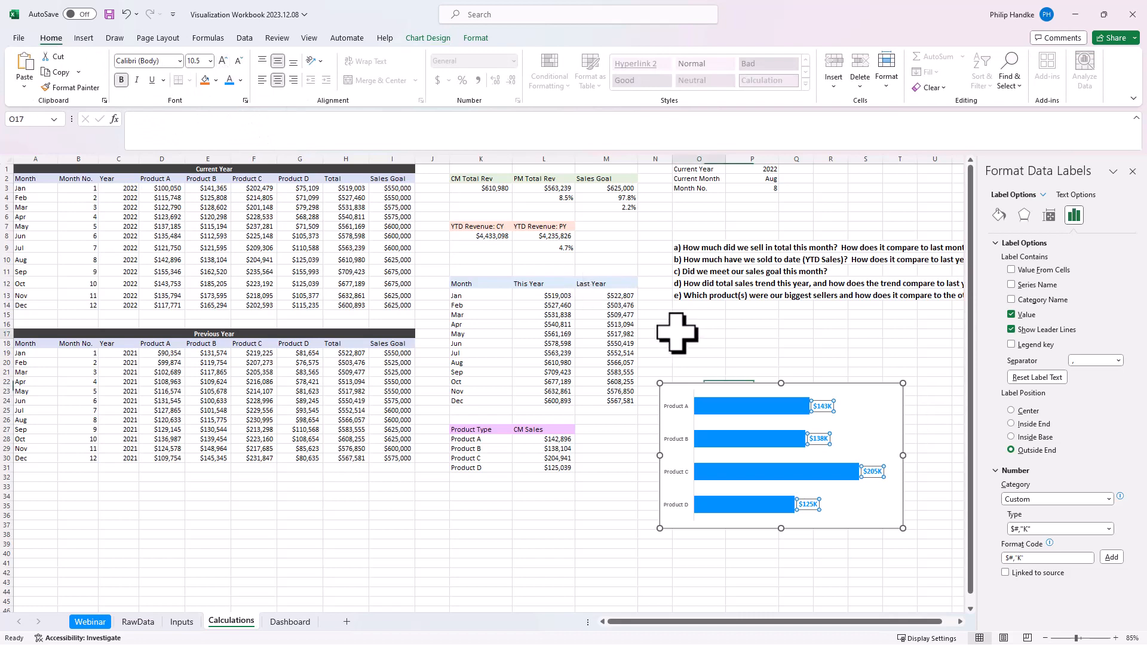
Step: Remove the outline around the product sales bar chart
{"action": "left_click", "coordinate": [877, 411]}
{"action": "left_click", "coordinate": [834, 384]}
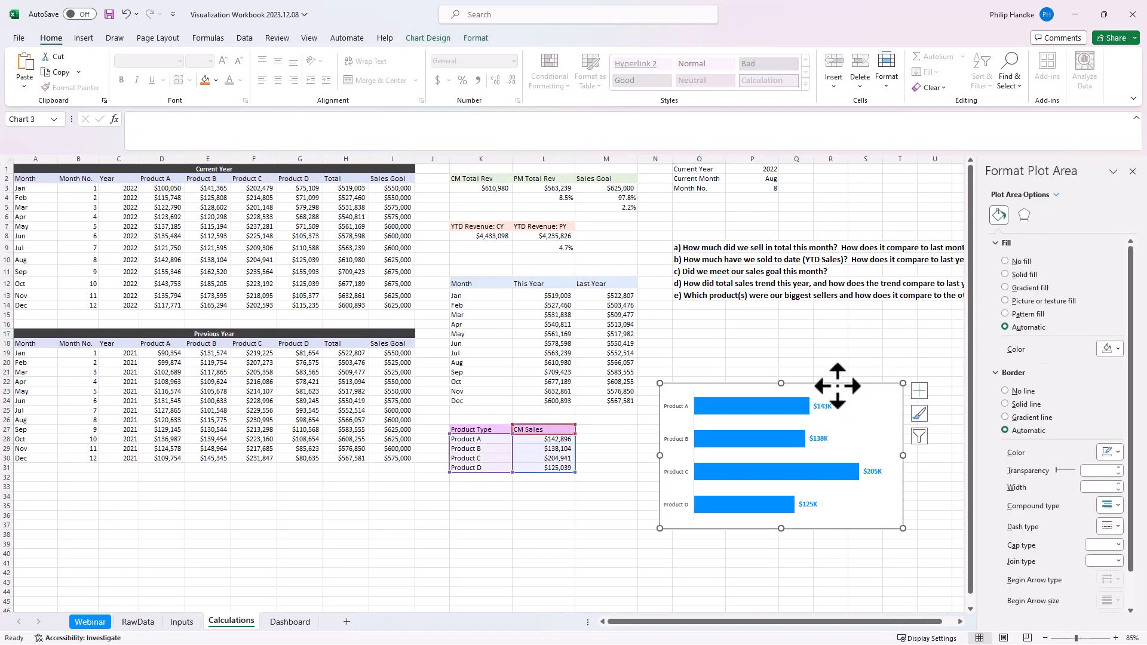
{"action": "left_click", "coordinate": [440, 37]}
{"action": "left_click", "coordinate": [476, 38]}
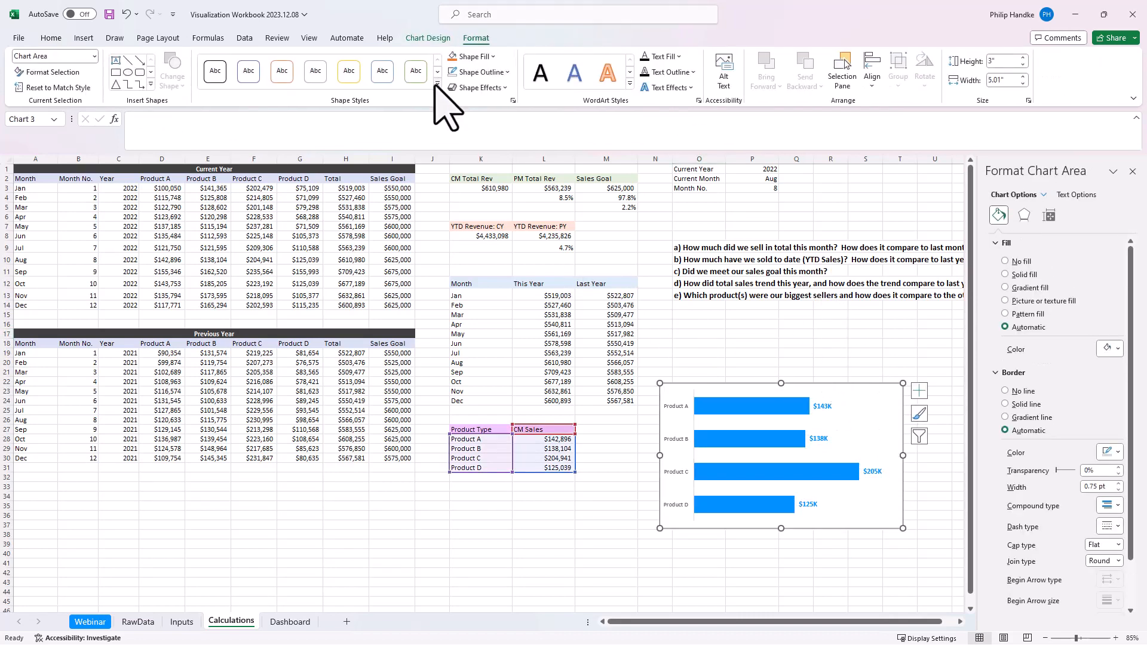
{"action": "left_click", "coordinate": [482, 71]}
{"action": "left_click", "coordinate": [487, 256]}
{"action": "left_click", "coordinate": [871, 410]}
{"action": "left_click", "coordinate": [865, 352]}
{"action": "left_click", "coordinate": [865, 393]}
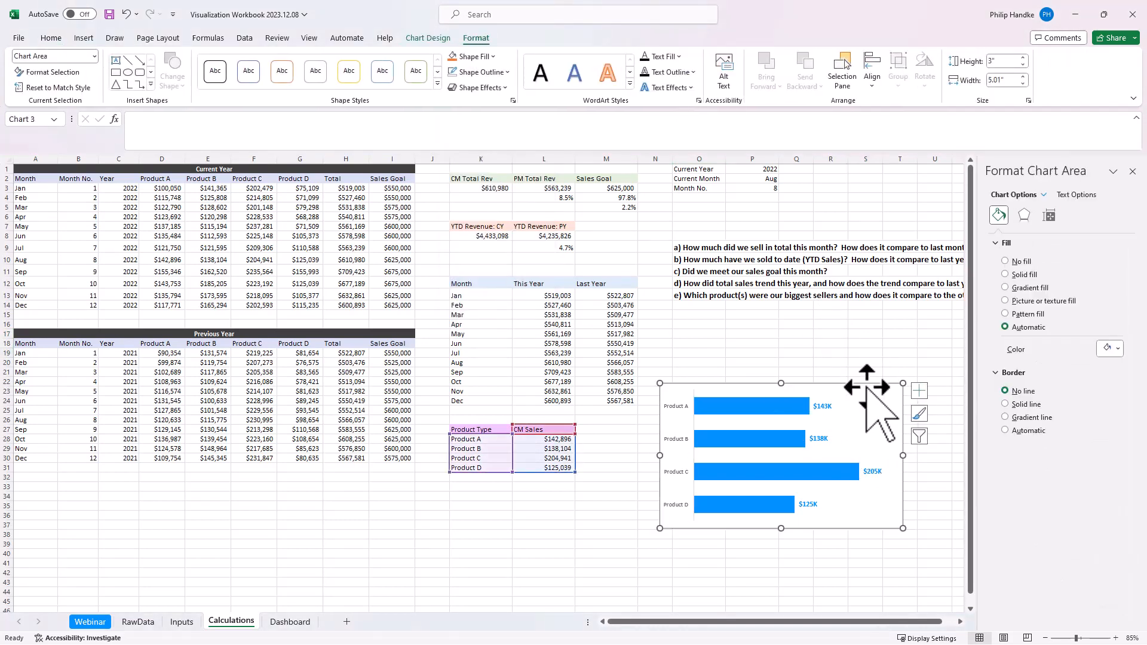
Step: Move the bar chart from the Calculations sheet to the Dashboard sheet and place it beneath the Sales by Product Type heading
{"action": "key", "text": "Delete"}
{"action": "left_click", "coordinate": [290, 622]}
{"action": "left_click", "coordinate": [376, 425]}
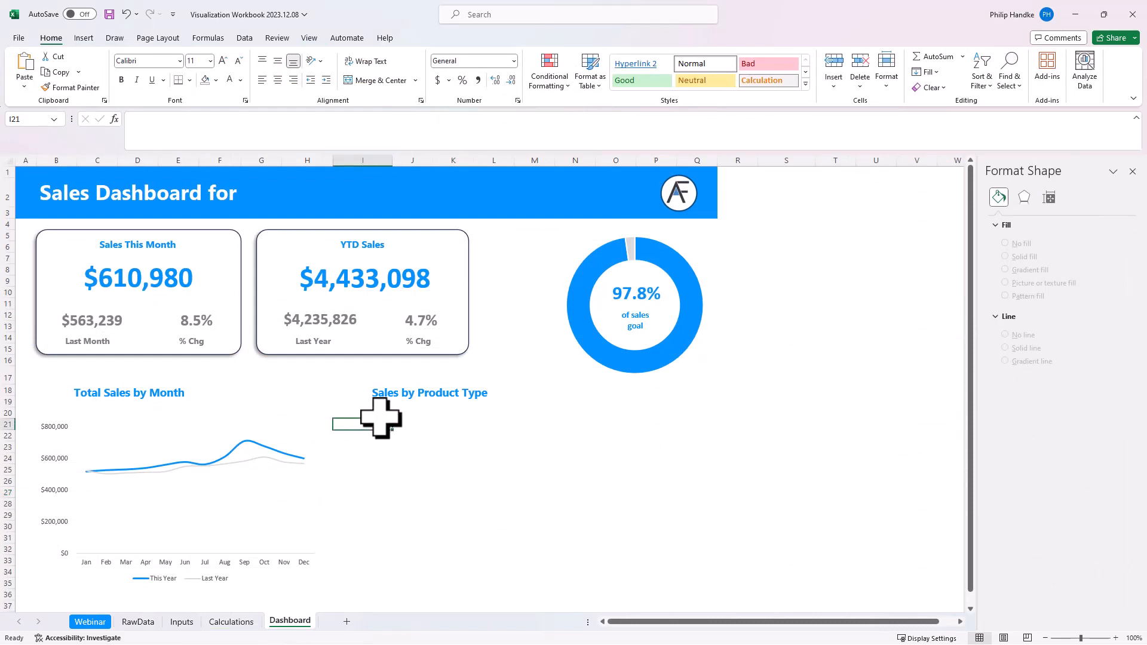
{"action": "key", "text": "ctrl+v"}
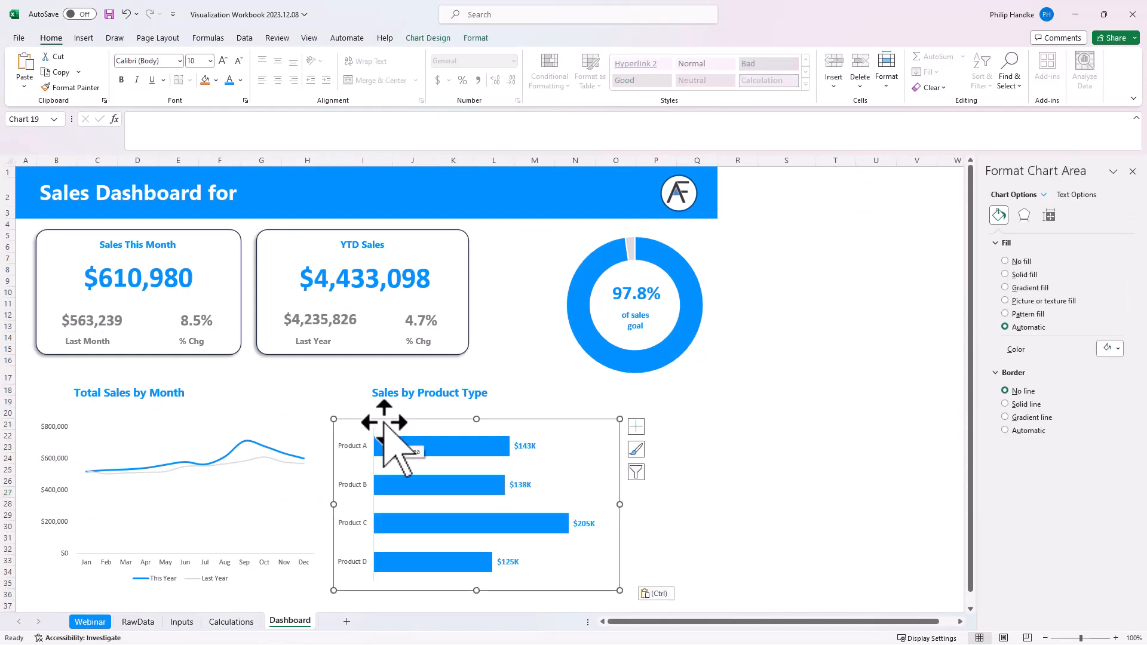
{"action": "left_click_drag", "start_coordinate": [384, 422], "coordinate": [410, 417]}
{"action": "left_click", "coordinate": [822, 470]}
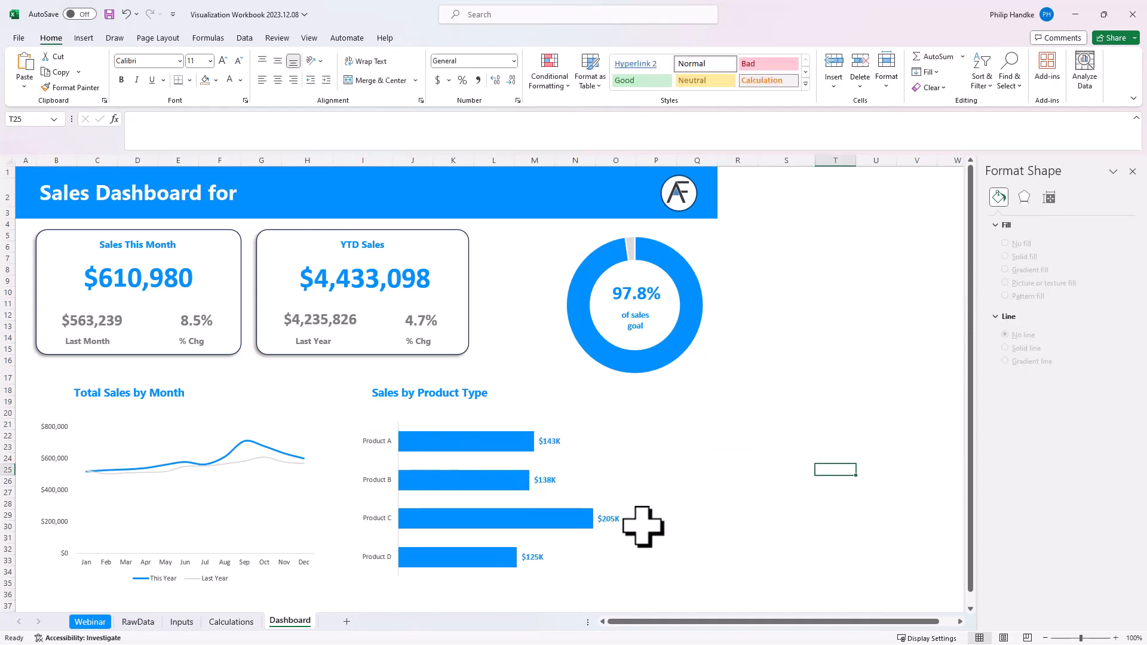
{"action": "mouse_move", "coordinate": [529, 489]}
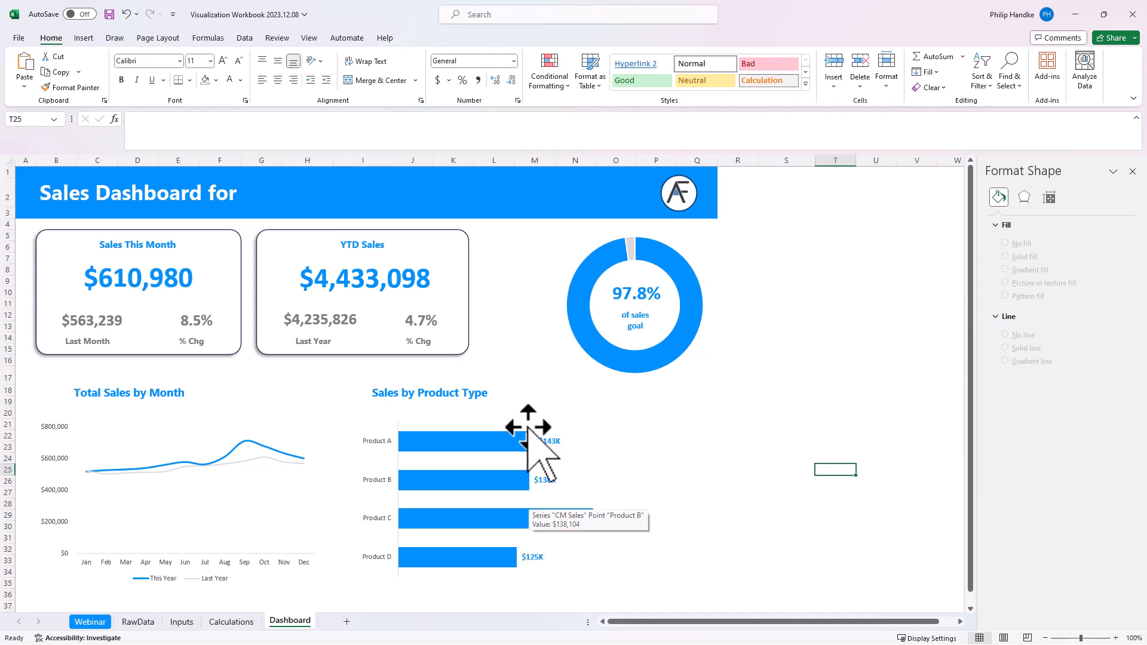
{"action": "left_click", "coordinate": [594, 348]}
{"action": "left_click", "coordinate": [681, 458]}
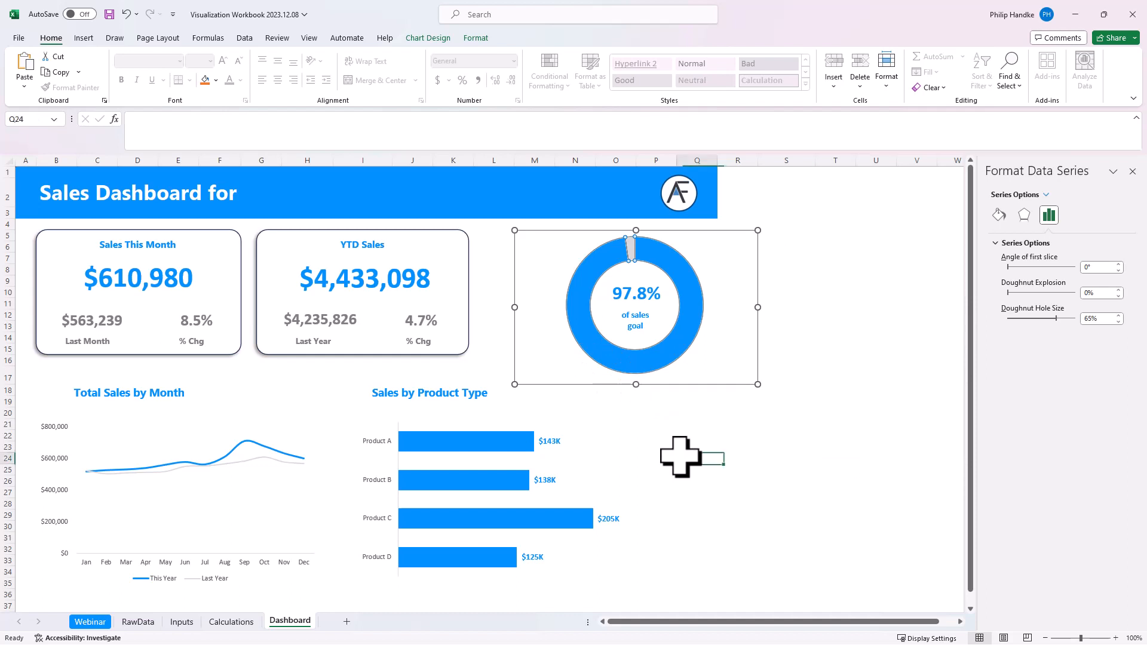
{"action": "left_click", "coordinate": [658, 372]}
{"action": "mouse_move", "coordinate": [758, 307]}
{"action": "left_mouse_down"}
{"action": "mouse_move", "coordinate": [732, 307]}
{"action": "mouse_move", "coordinate": [746, 308]}
{"action": "left_mouse_up"}
{"action": "key", "text": "ctrl+z"}
{"action": "key", "text": "ctrl+z"}
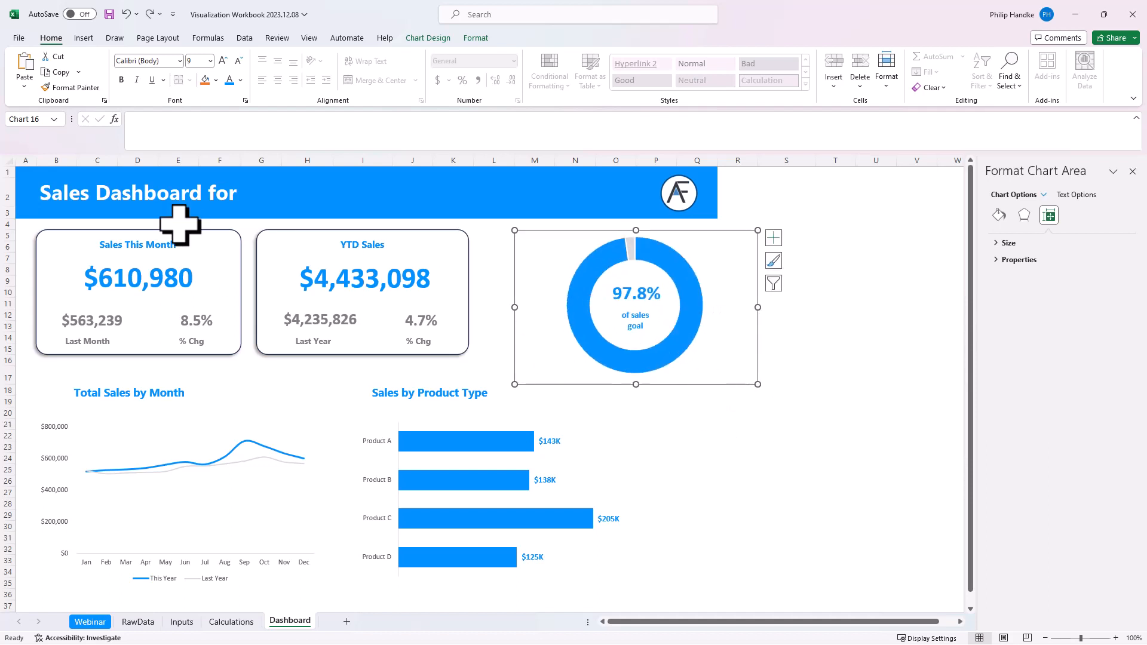
Step: Move the current month selector from cell P2 of the Calculations sheet to cell G2 of the Dashboard, beside the title
{"action": "left_click", "coordinate": [56, 196]}
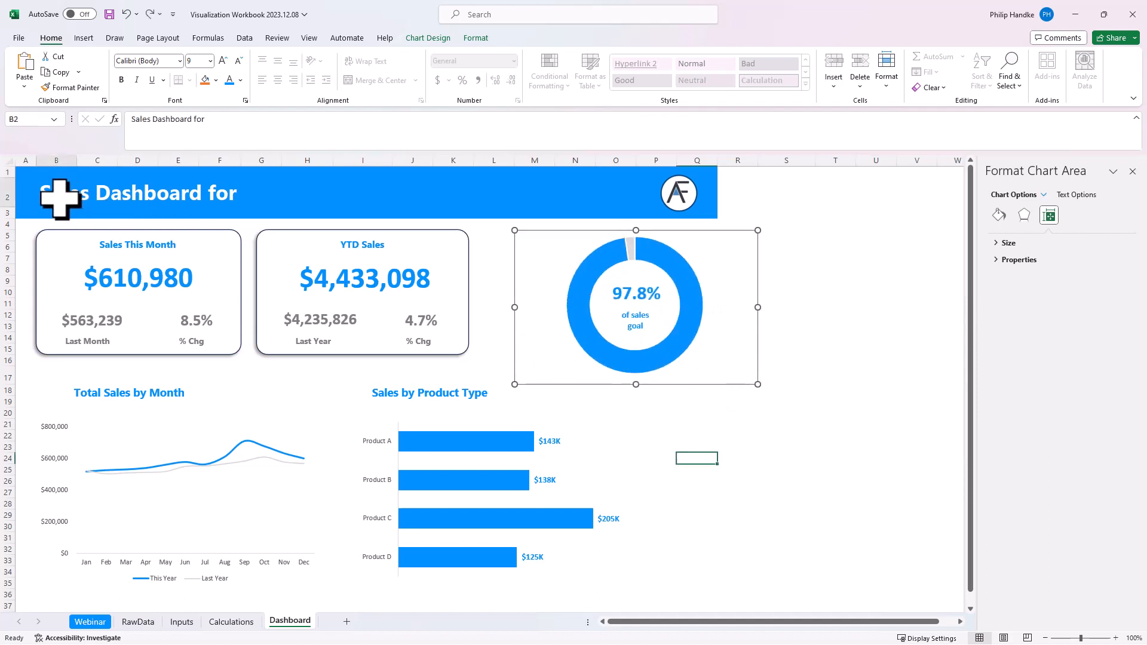
{"action": "left_click", "coordinate": [246, 193]}
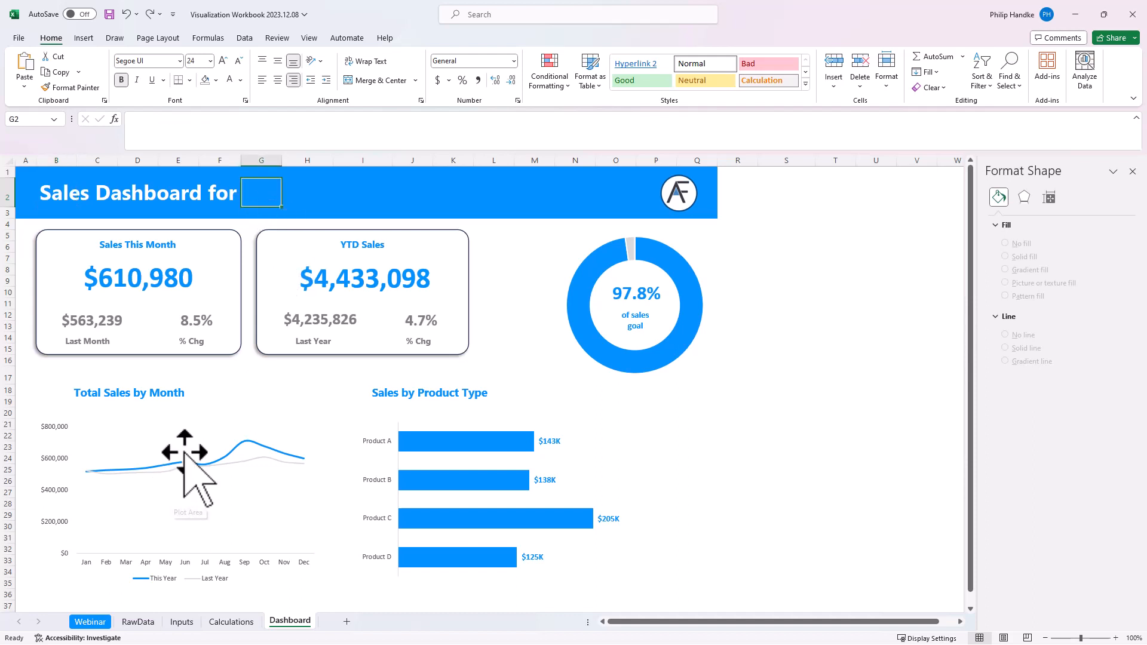
{"action": "left_click", "coordinate": [236, 622]}
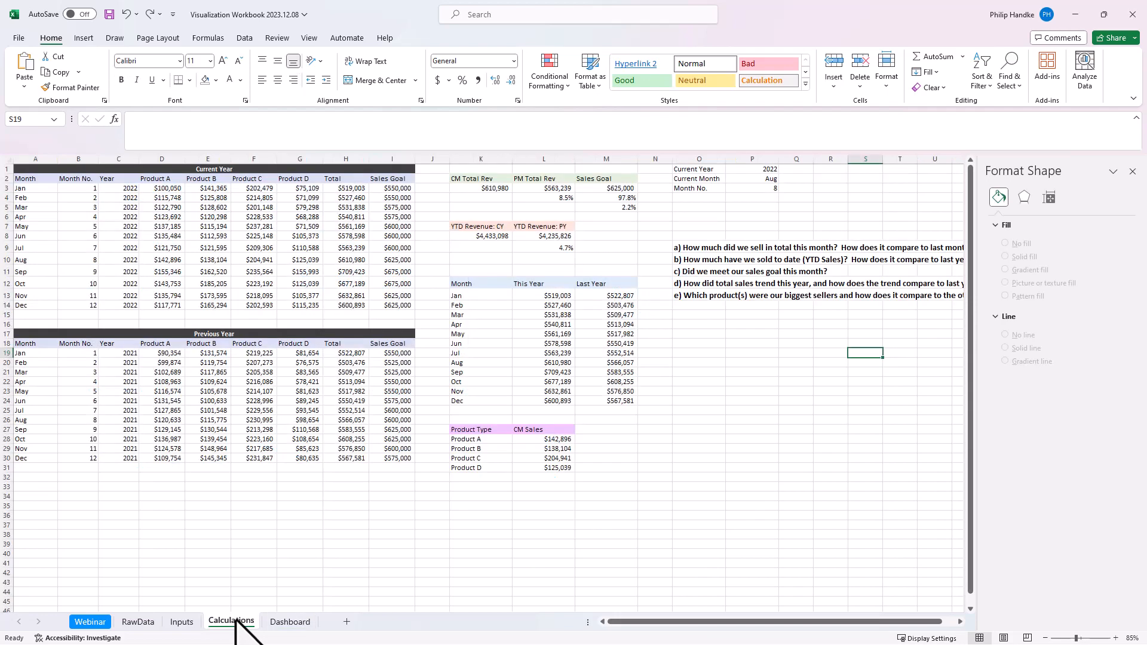
{"action": "left_click", "coordinate": [769, 180]}
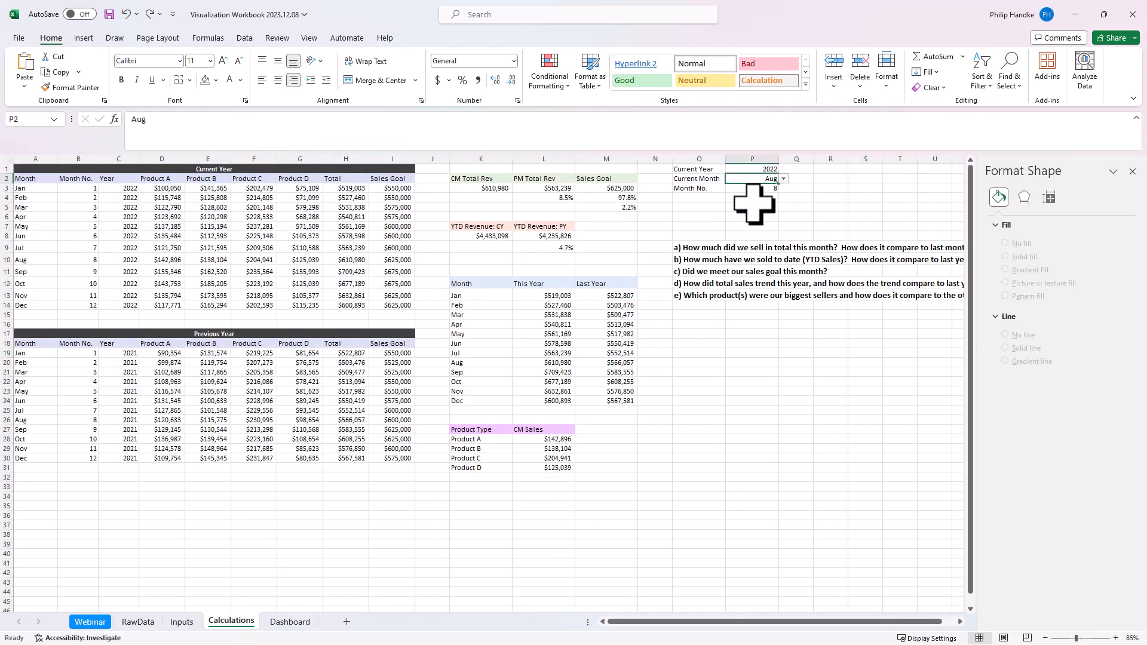
{"action": "key", "text": "ctrl+c"}
{"action": "left_click", "coordinate": [290, 621]}
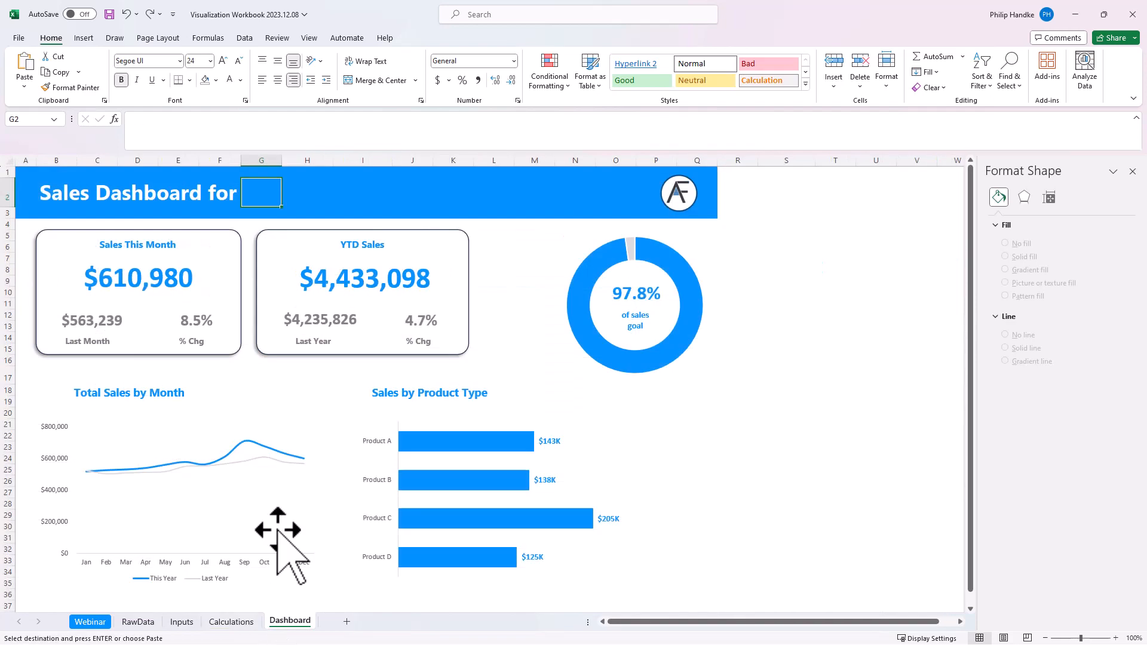
{"action": "key", "text": "Return"}
Step: Move the current year selector from cell P1 of the Calculations sheet to cell H2 of the Dashboard
{"action": "left_click", "coordinate": [230, 621]}
{"action": "left_click", "coordinate": [738, 170]}
{"action": "key", "text": "ctrl+c"}
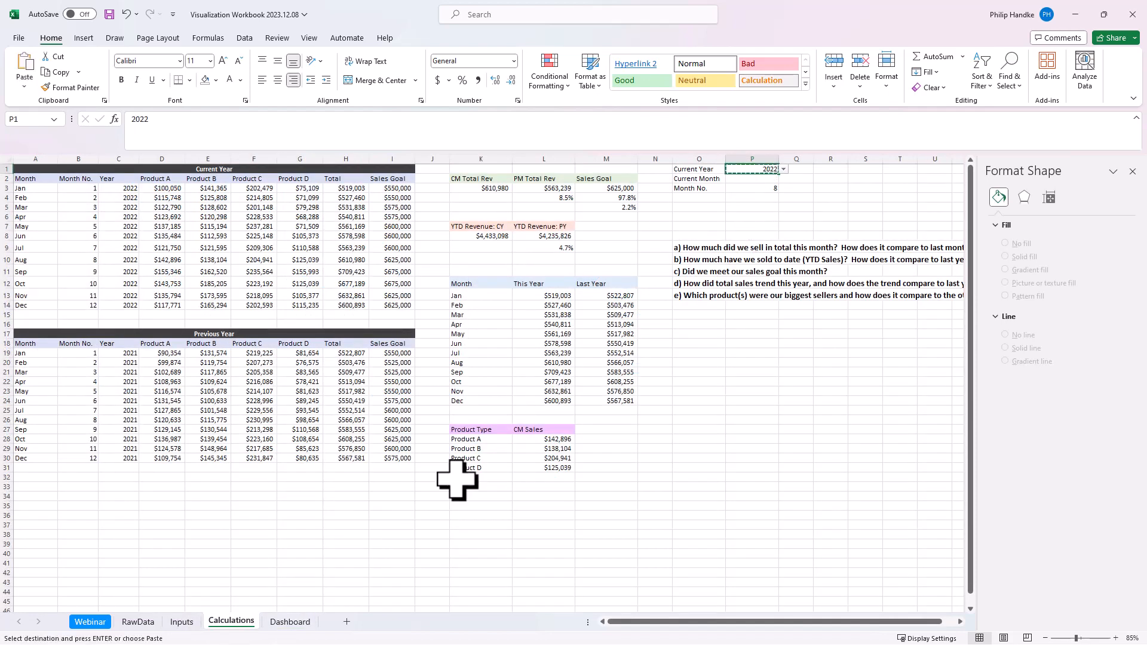
{"action": "left_click", "coordinate": [290, 622]}
{"action": "left_click", "coordinate": [310, 191]}
{"action": "key", "text": "Return"}
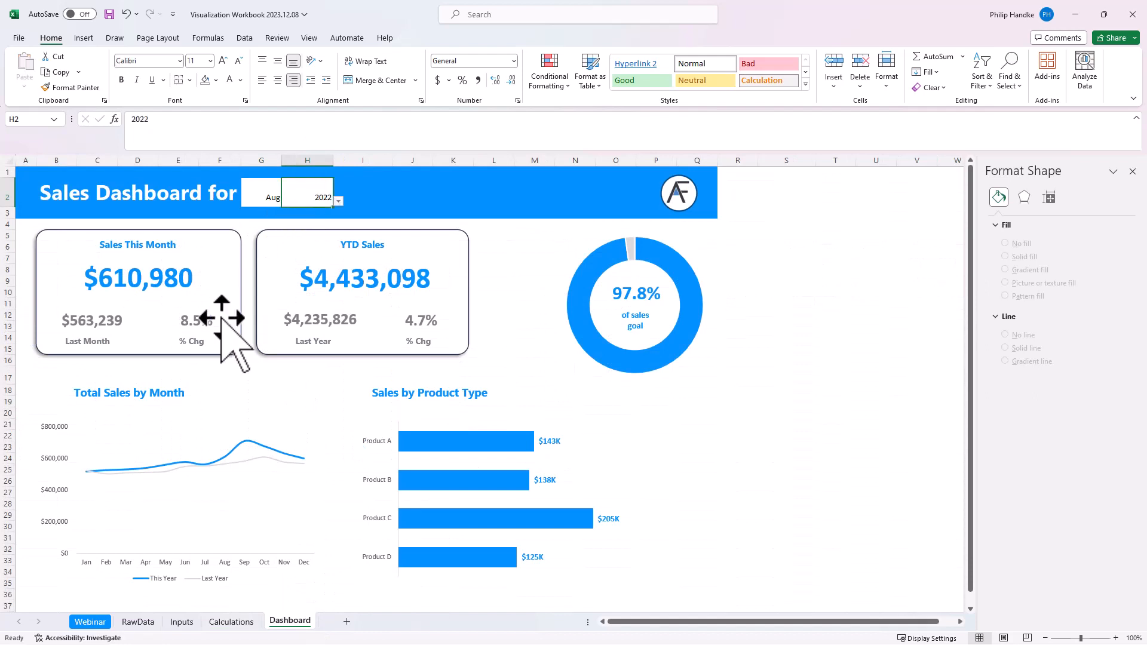
Step: Format the month and year in cells G2:H2 with no fill and white, bold Segoe UI text at size 23
{"action": "left_click_drag", "start_coordinate": [269, 190], "coordinate": [307, 190]}
{"action": "left_click", "coordinate": [215, 80]}
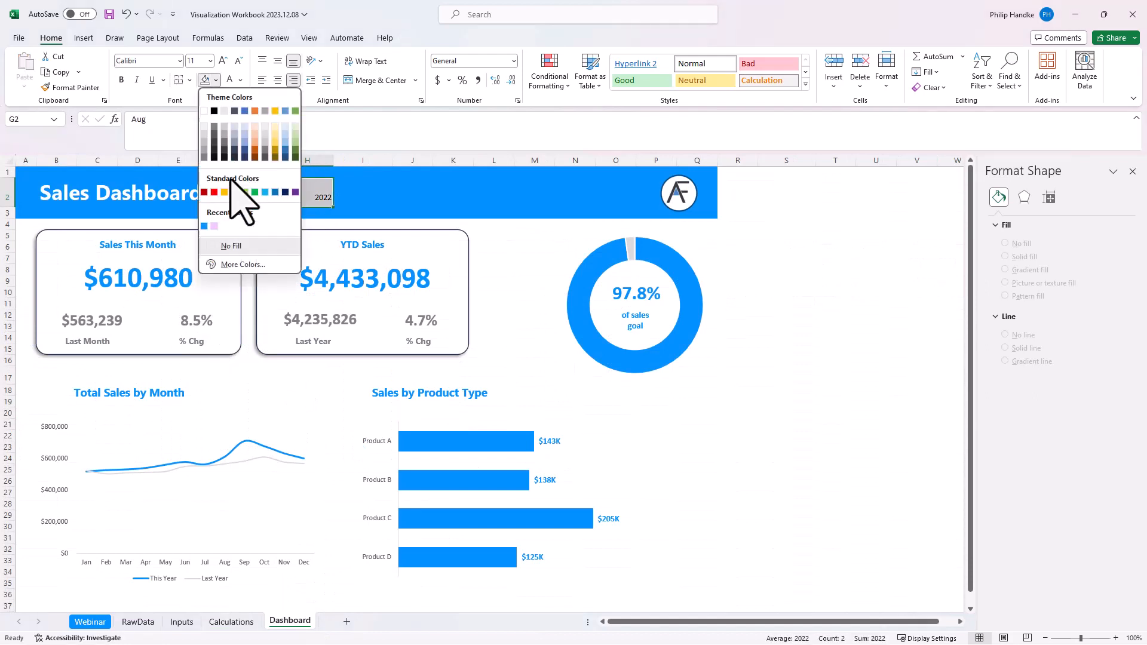
{"action": "left_click", "coordinate": [230, 246]}
{"action": "left_click", "coordinate": [240, 80]}
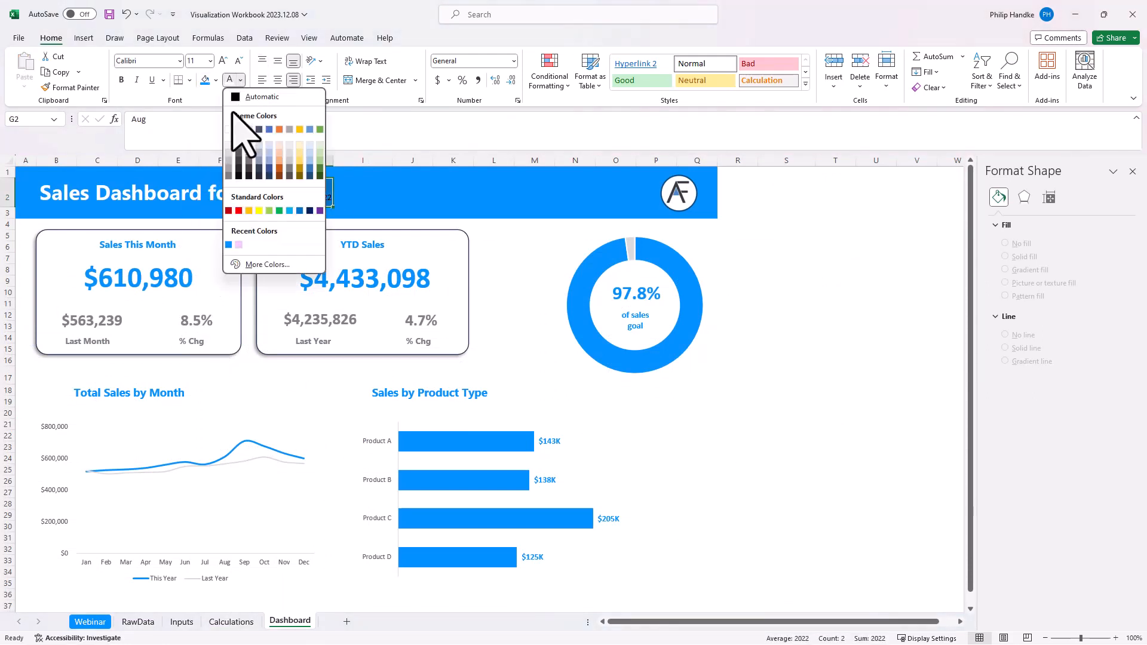
{"action": "left_click", "coordinate": [228, 159]}
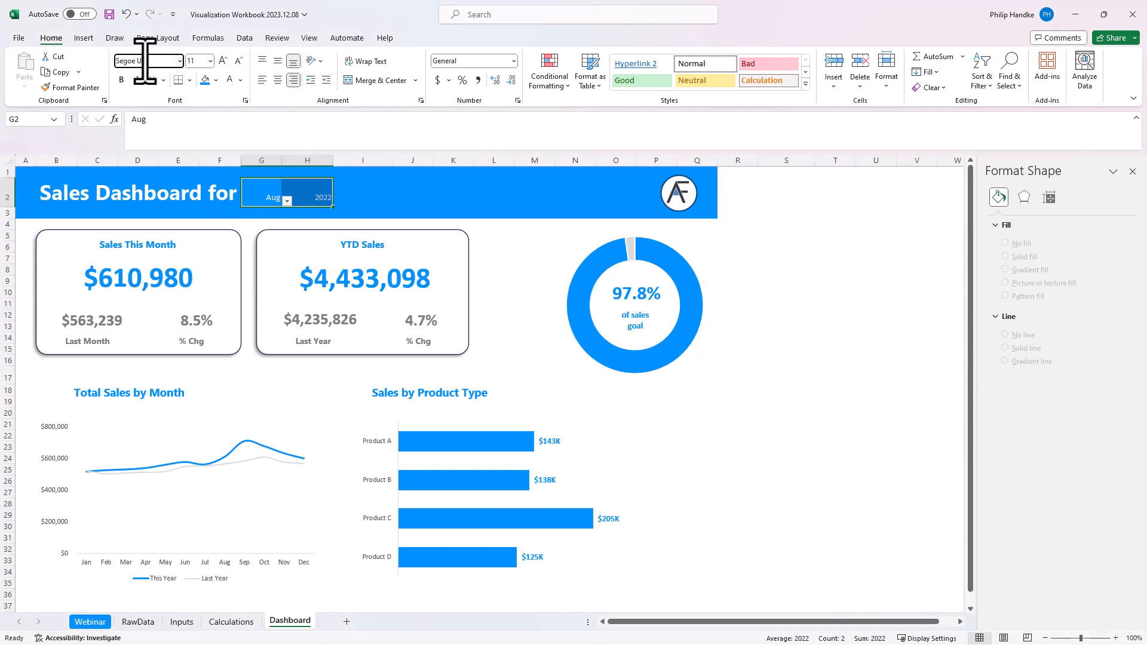
{"action": "left_click", "coordinate": [195, 61]}
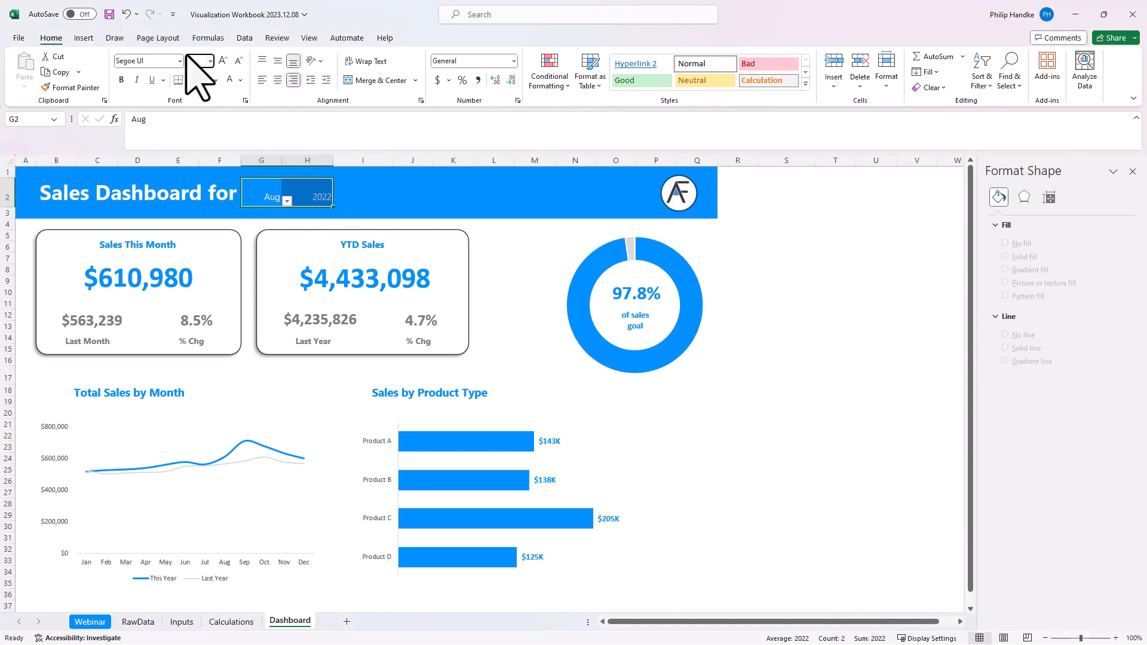
{"action": "left_click", "coordinate": [453, 192]}
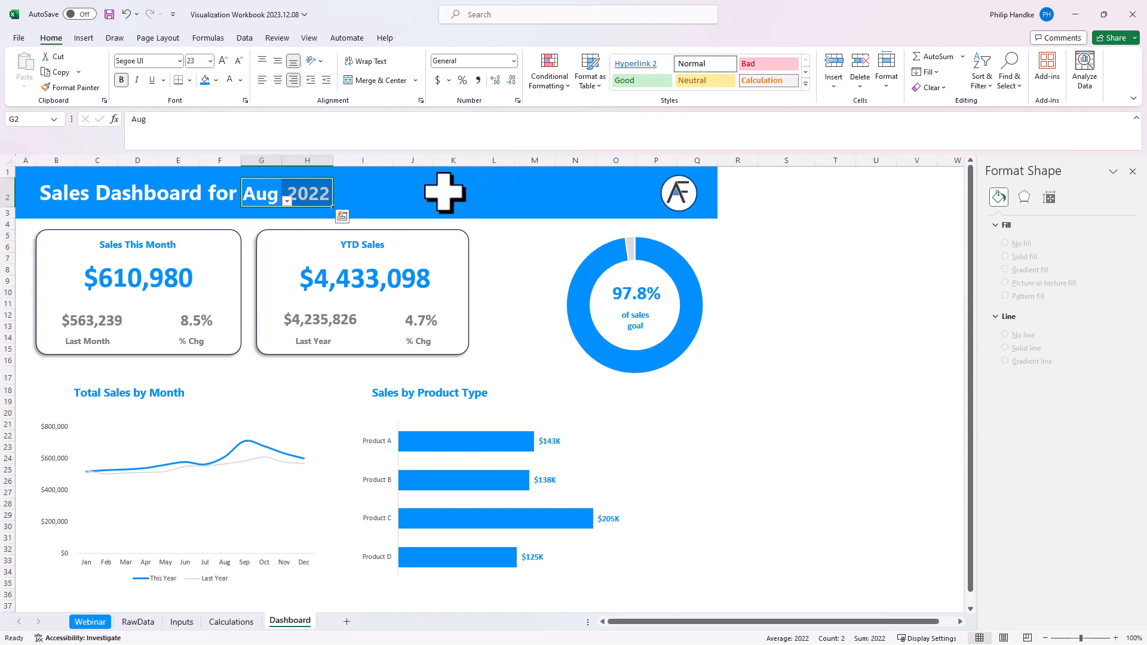
Step: Switch the dashboard's month in cell G2 to May
{"action": "left_click", "coordinate": [265, 197]}
{"action": "left_click", "coordinate": [287, 201]}
{"action": "left_click", "coordinate": [276, 272]}
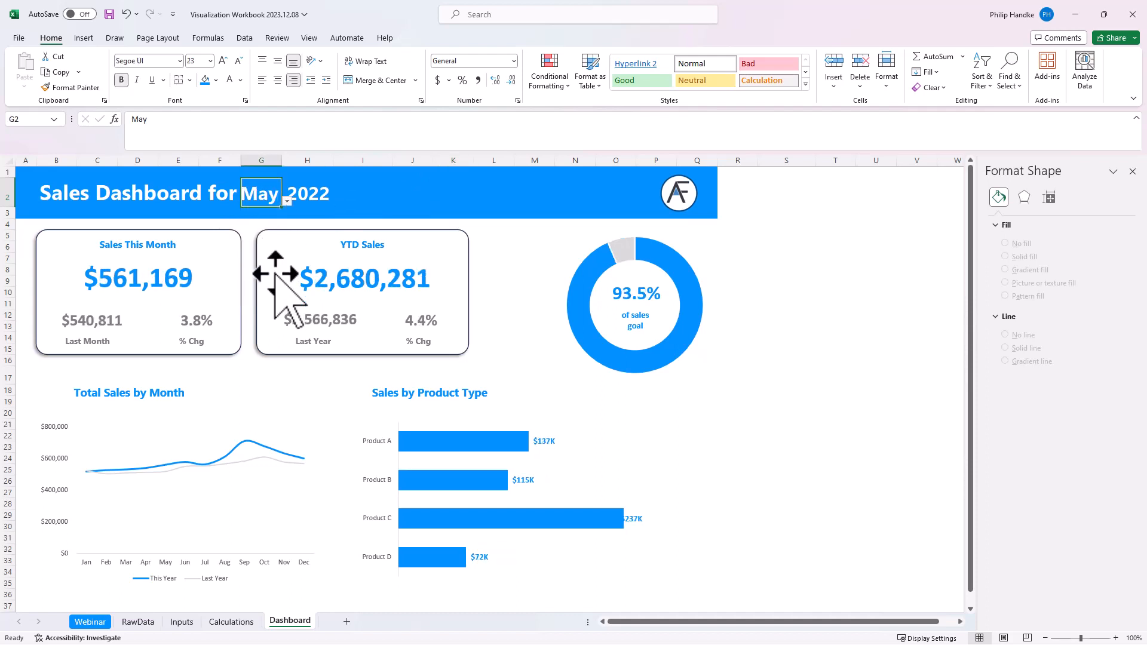
Step: Set the dashboard's month to Feb and its year to 2023
{"action": "left_click", "coordinate": [287, 202]}
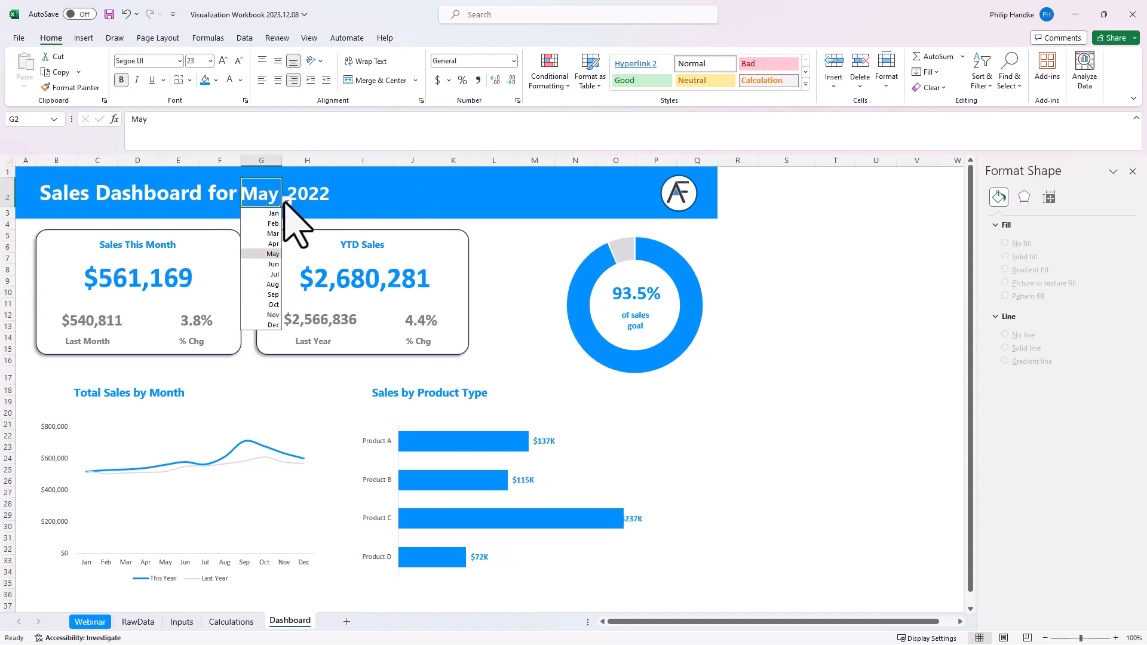
{"action": "left_click", "coordinate": [276, 228]}
{"action": "left_click", "coordinate": [311, 194]}
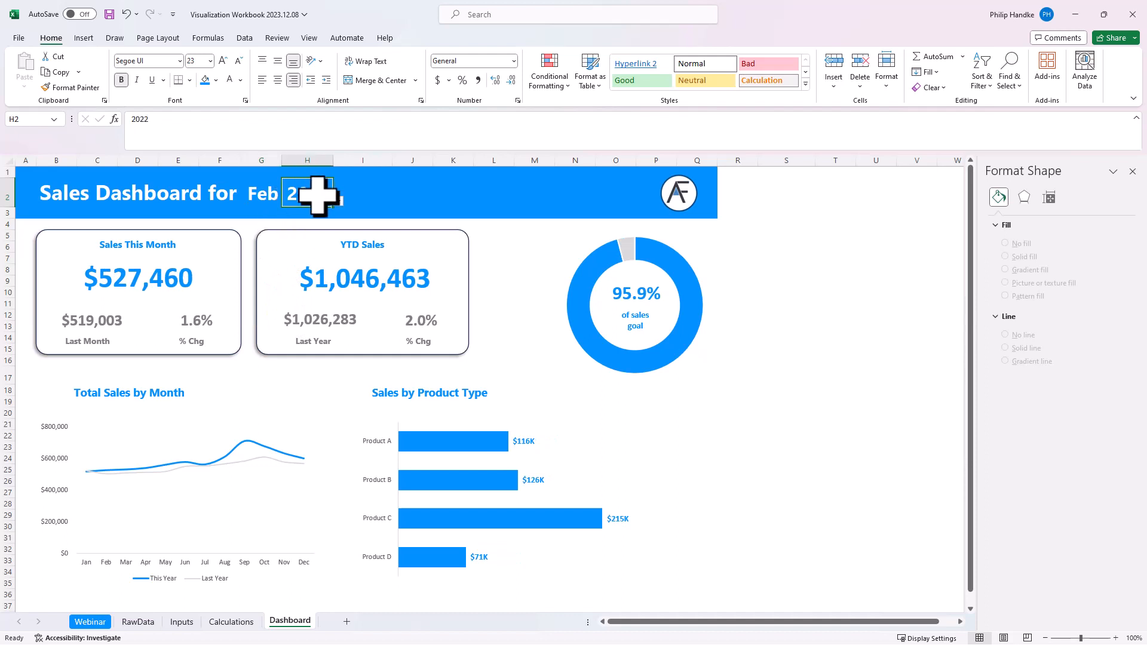
{"action": "left_click", "coordinate": [339, 202]}
{"action": "left_click", "coordinate": [311, 234]}
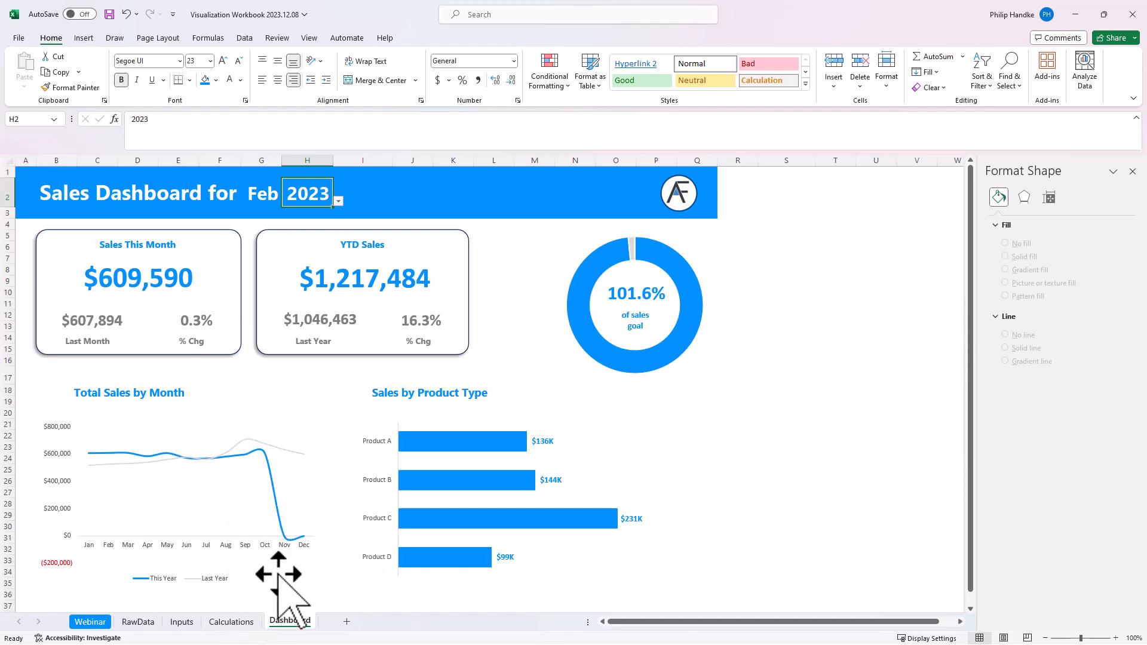
Step: Change the This Year formula in cell L13 of the Calculations sheet to =IF(H3:H14="",NA(),H3:H14)
{"action": "left_click", "coordinate": [231, 622]}
{"action": "left_click", "coordinate": [541, 401]}
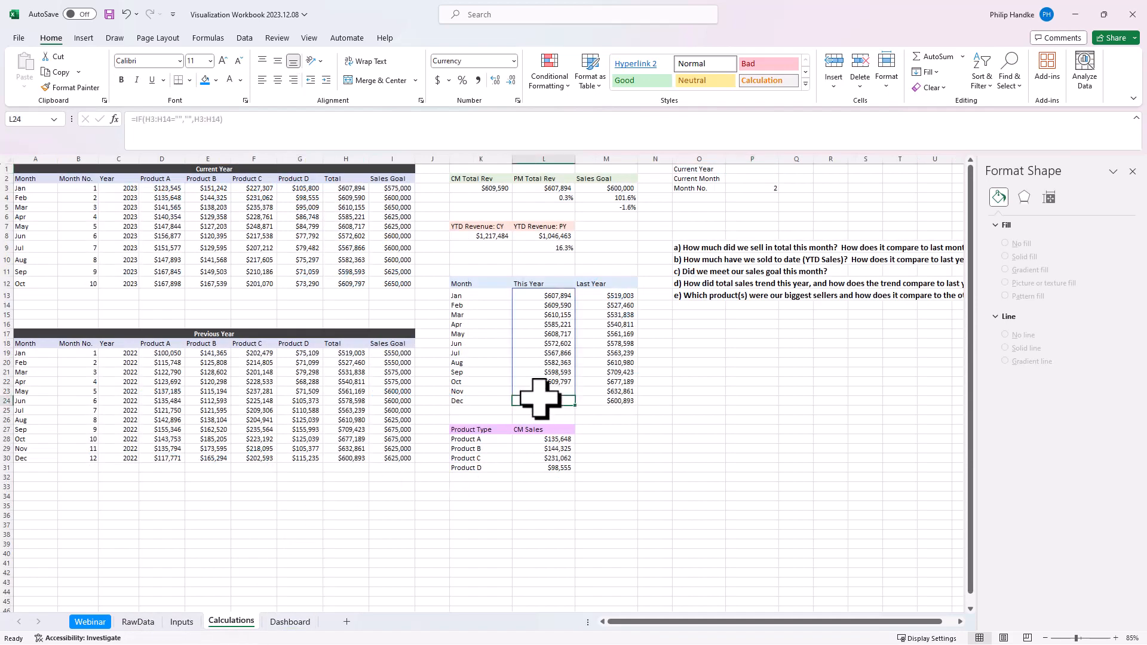
{"action": "left_click", "coordinate": [529, 295]}
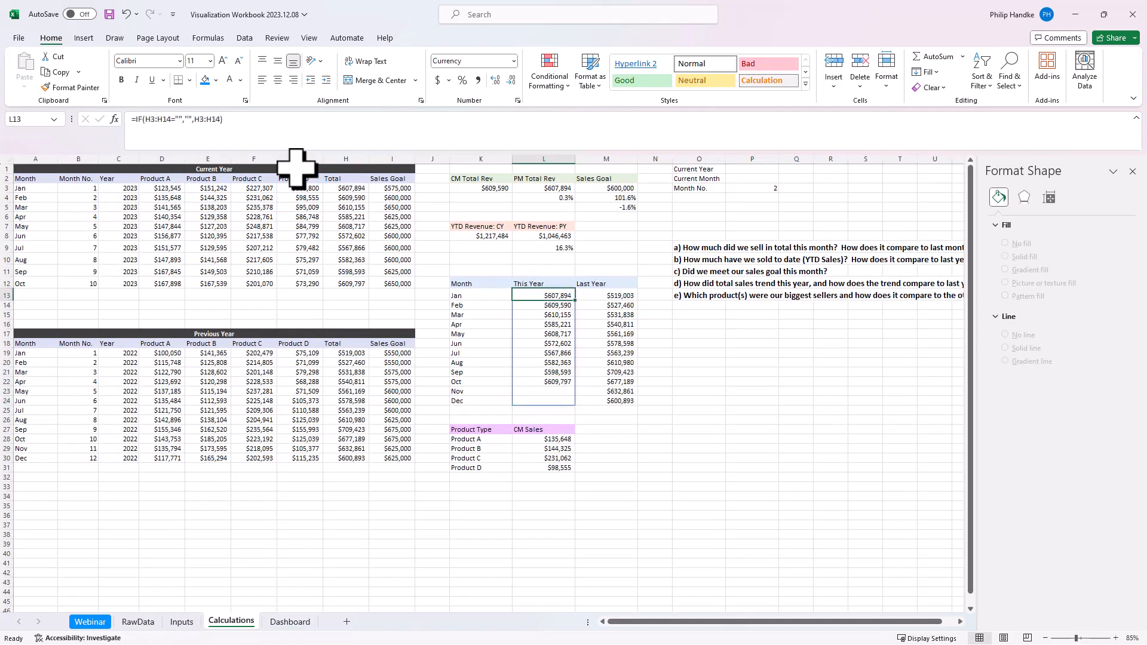
{"action": "left_click", "coordinate": [180, 119]}
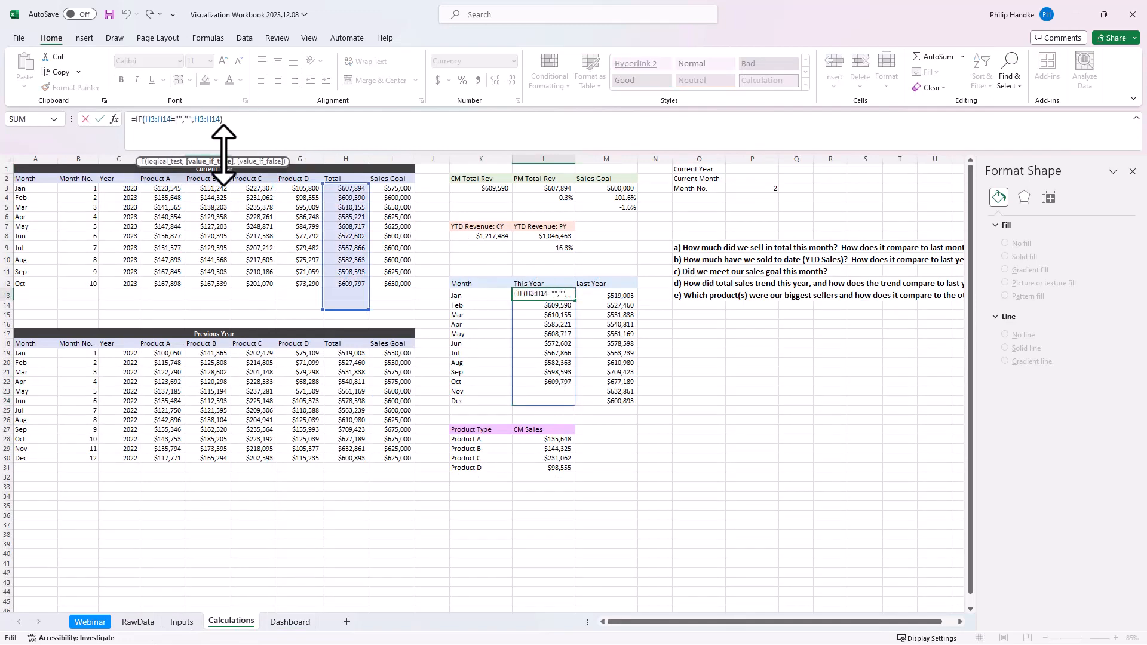
{"action": "key", "text": "BackSpace"}
{"action": "key", "text": "Delete"}
{"action": "type", "text": "NA("}
{"action": "key", "text": "Return"}
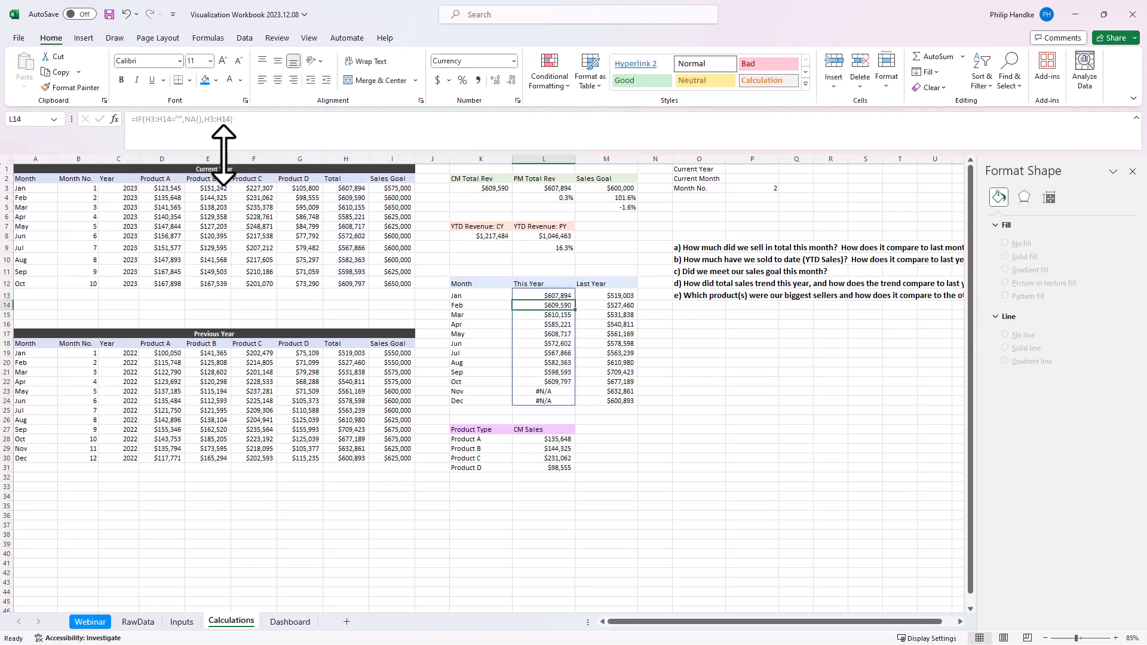
Step: Right-align the Nov and Dec values of the This Year column in cells L23:L24
{"action": "left_click_drag", "start_coordinate": [538, 392], "coordinate": [544, 401]}
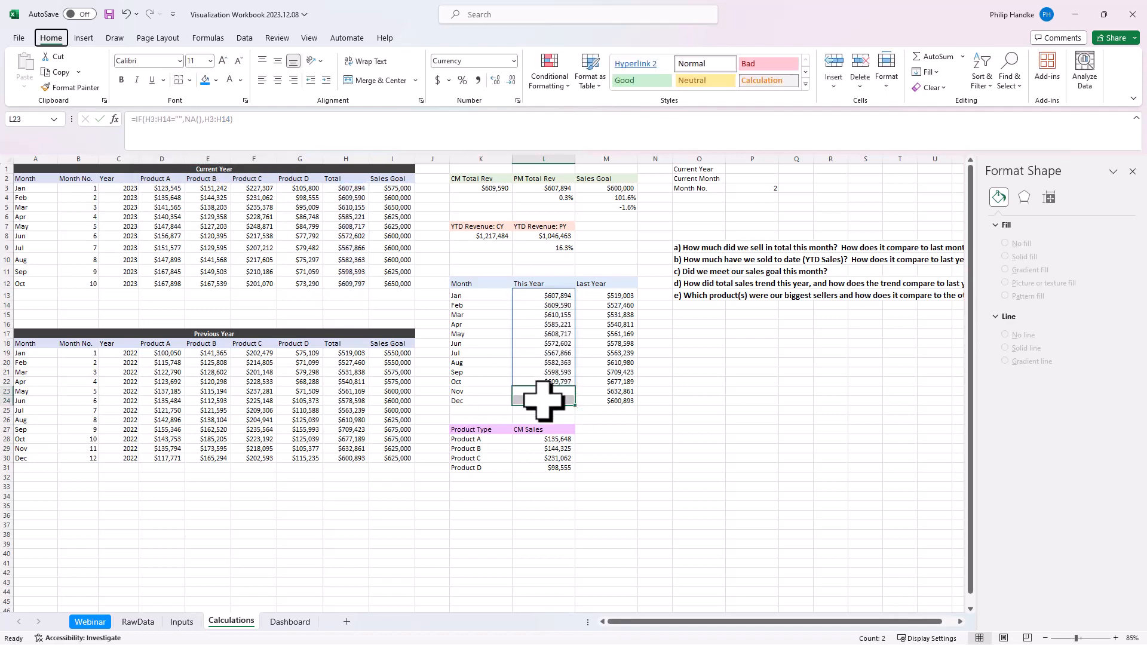
{"action": "key", "text": "alt+h"}
{"action": "key", "text": "a"}
{"action": "key", "text": "r"}
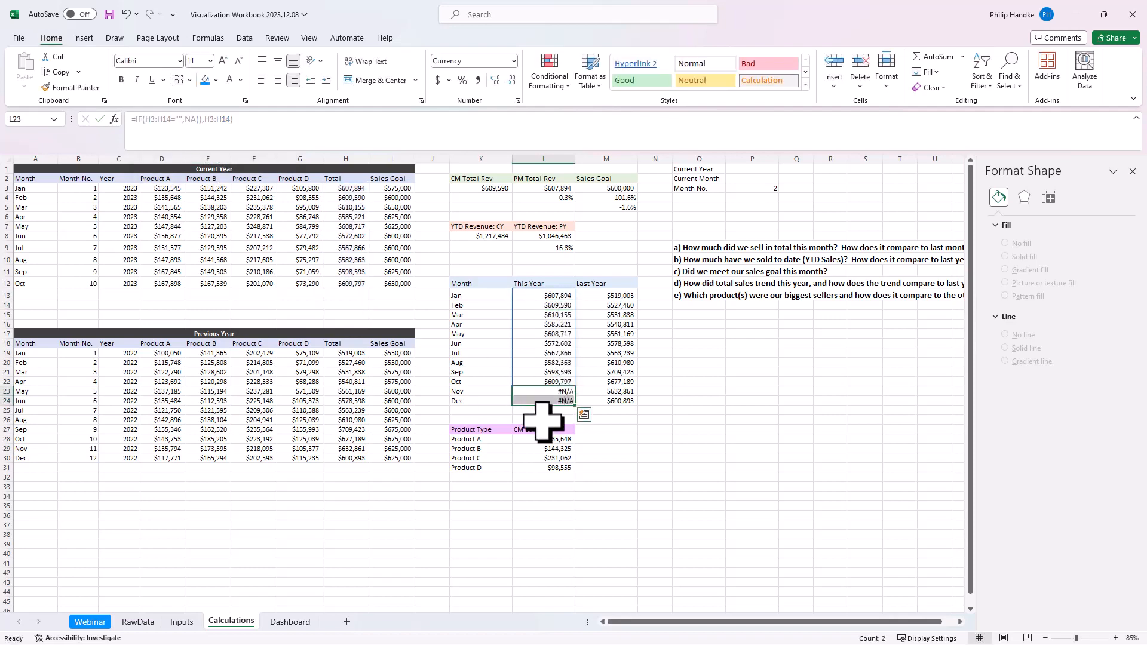
Step: Set the Dashboard's year in cell H2 to 2022 and its month in cell G2 to Jun
{"action": "left_click", "coordinate": [296, 622]}
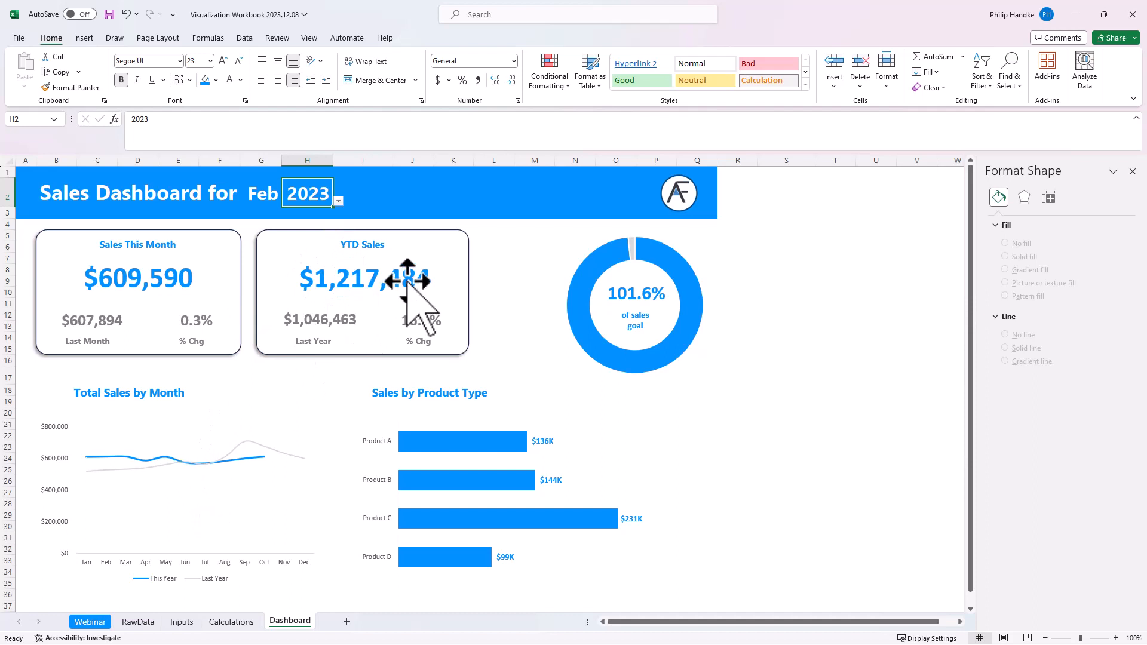
{"action": "left_click", "coordinate": [338, 201]}
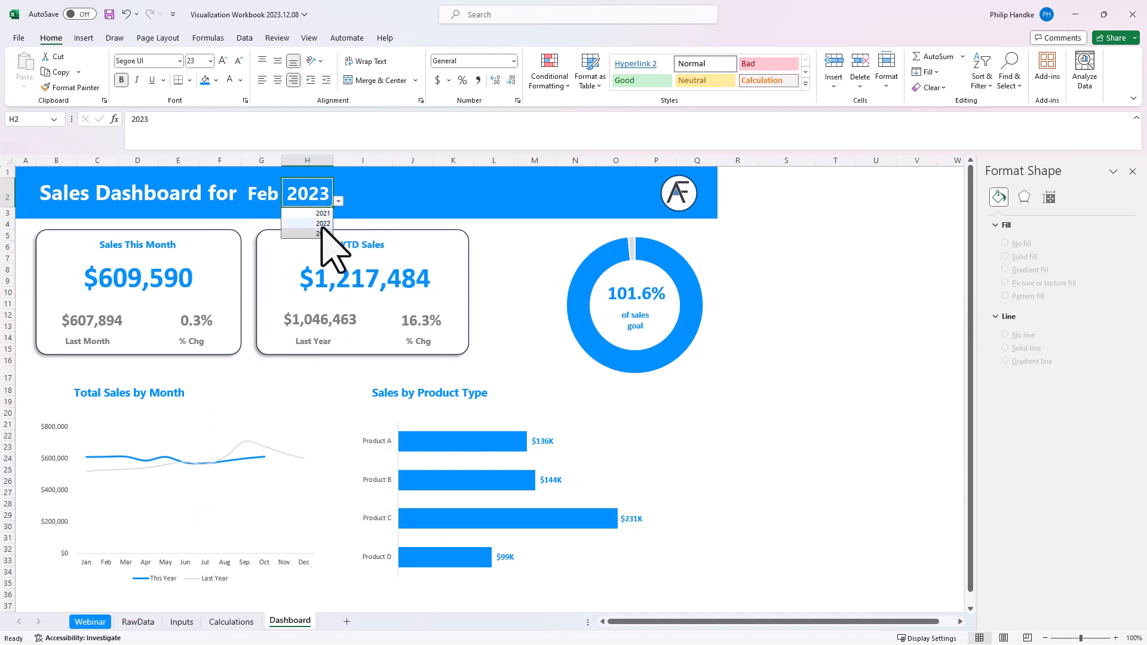
{"action": "left_click", "coordinate": [302, 222]}
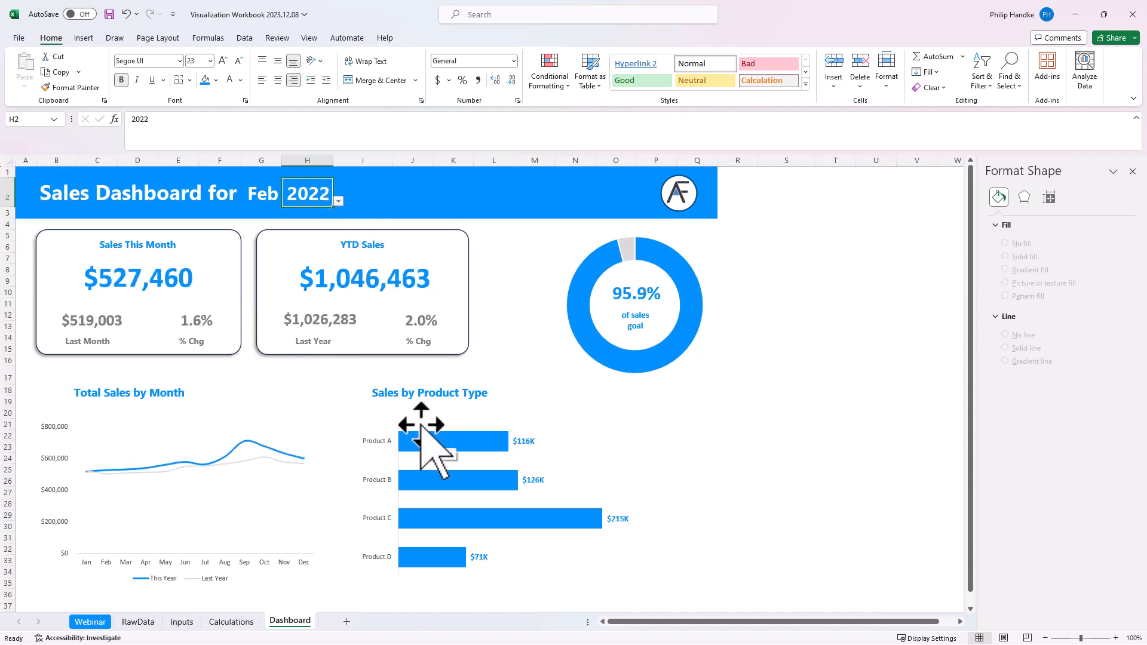
{"action": "left_click", "coordinate": [266, 203]}
{"action": "left_click", "coordinate": [288, 201]}
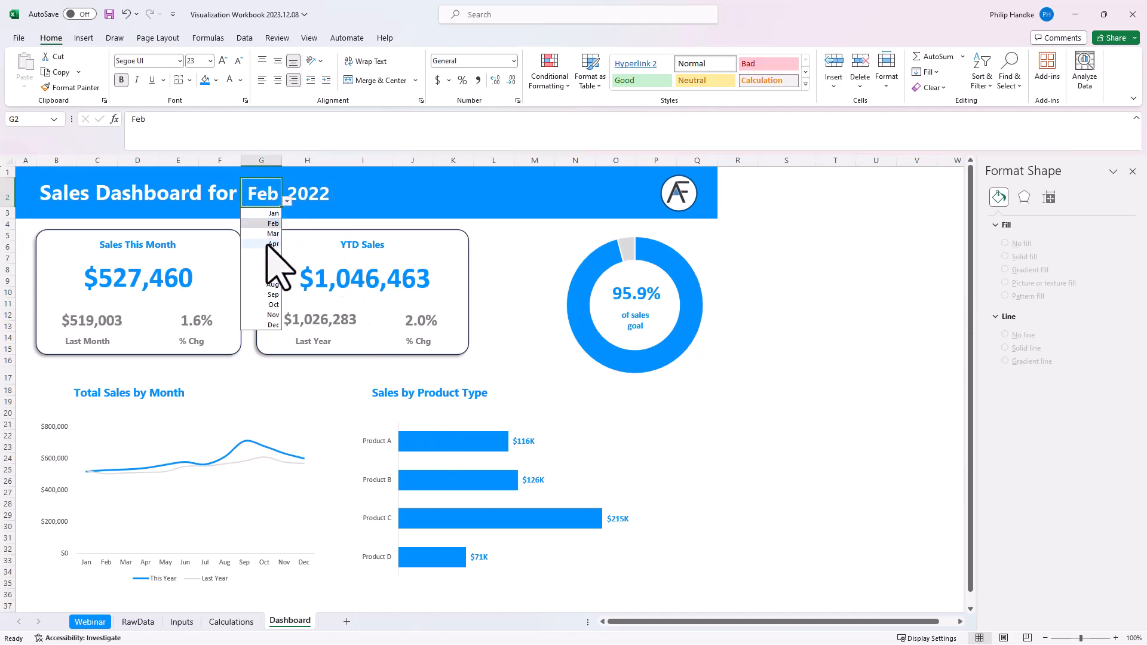
{"action": "left_click", "coordinate": [272, 270]}
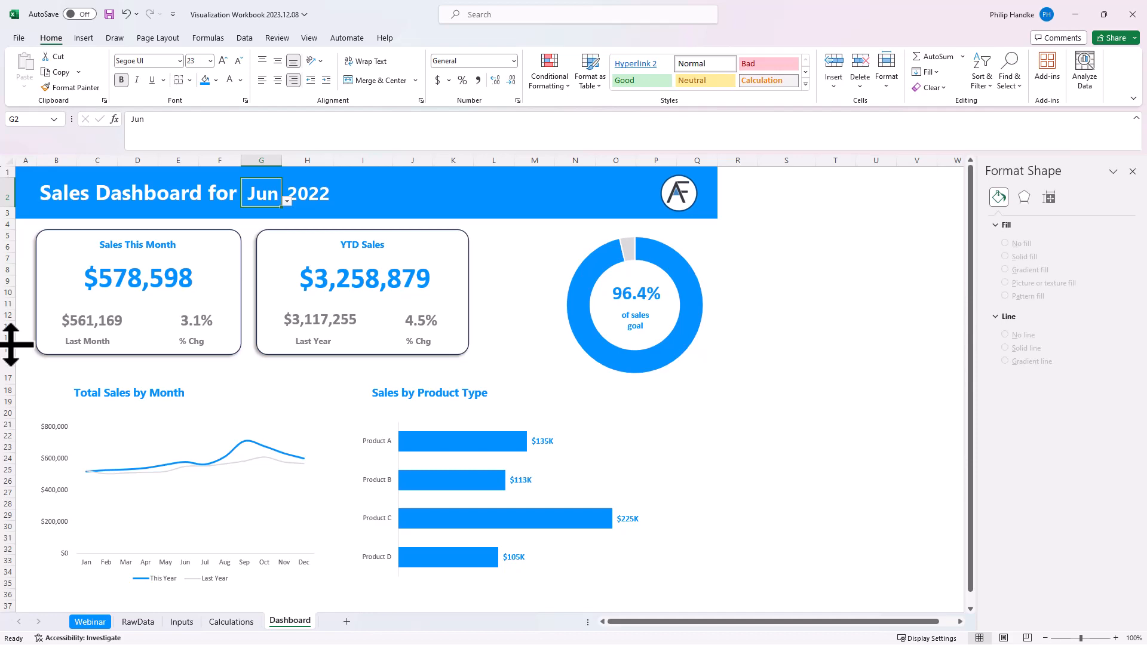
Step: Review the Excel Essentials for Finance class topics in cells A15:A20 of the Webinar sheet
{"action": "left_click", "coordinate": [89, 622]}
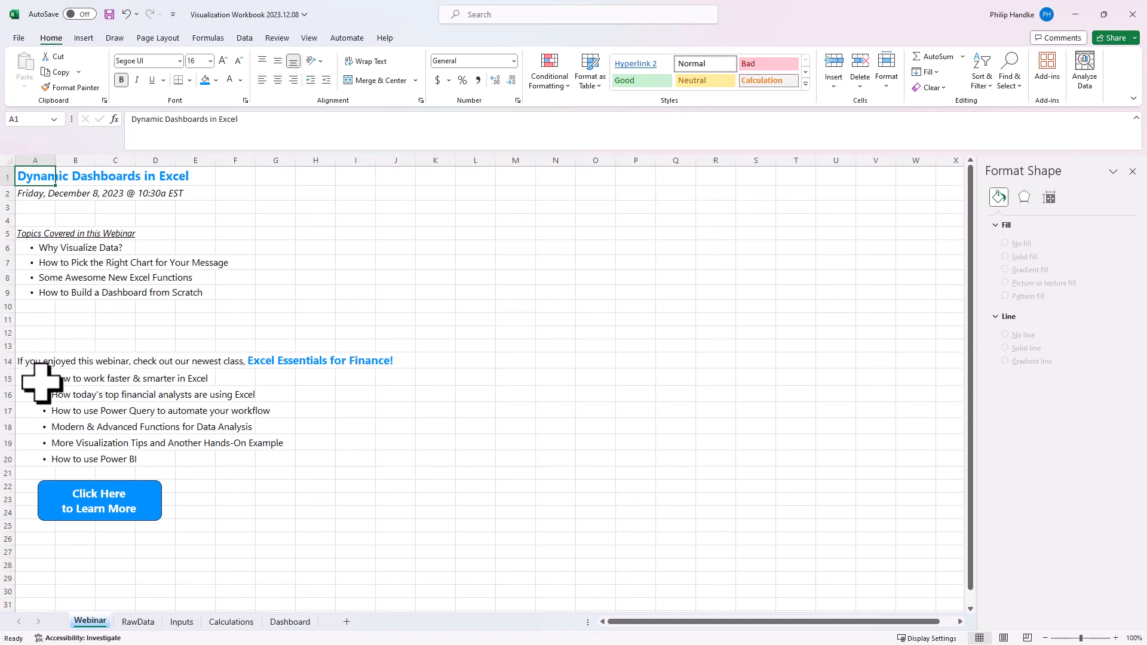
{"action": "left_click_drag", "start_coordinate": [31, 378], "coordinate": [28, 456]}
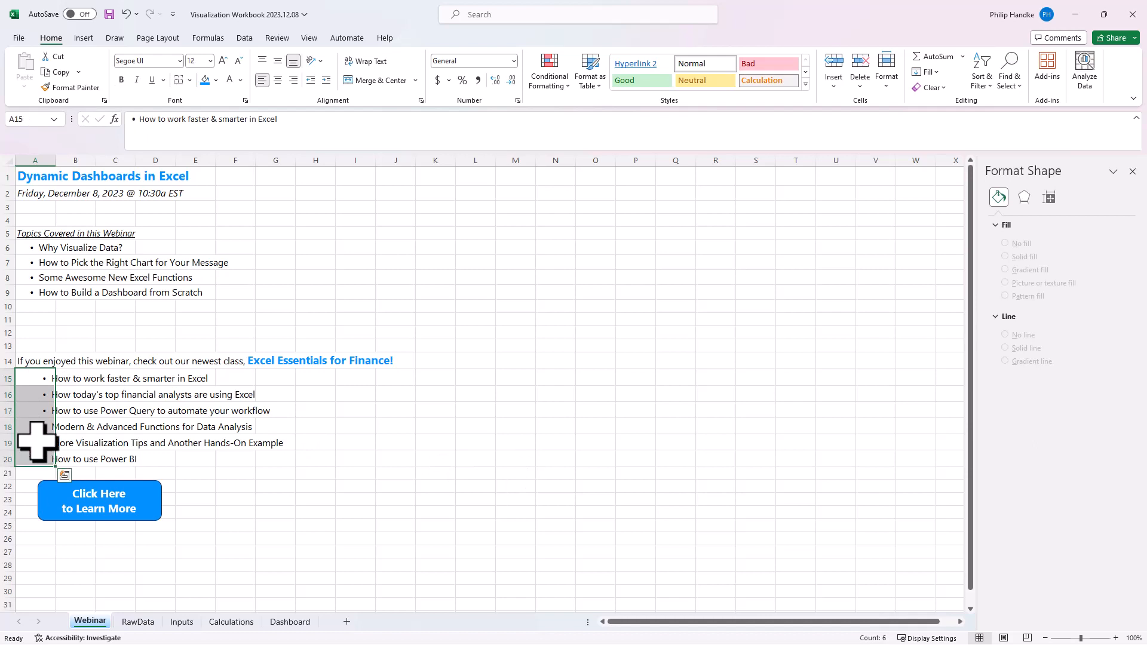
{"action": "left_click", "coordinate": [36, 440]}
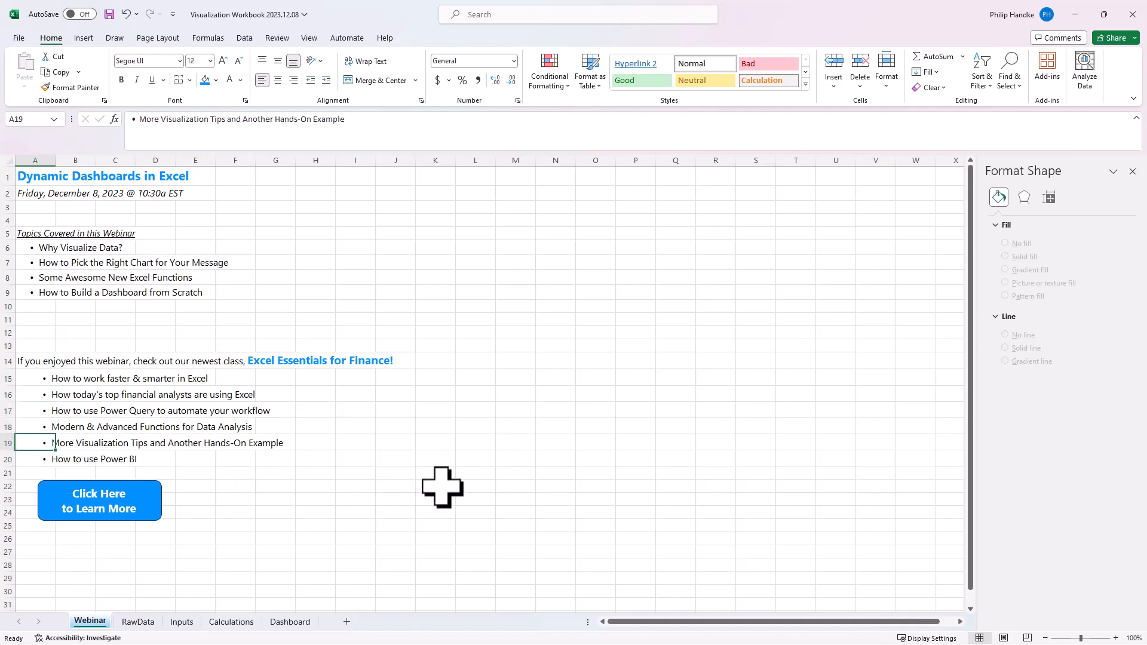